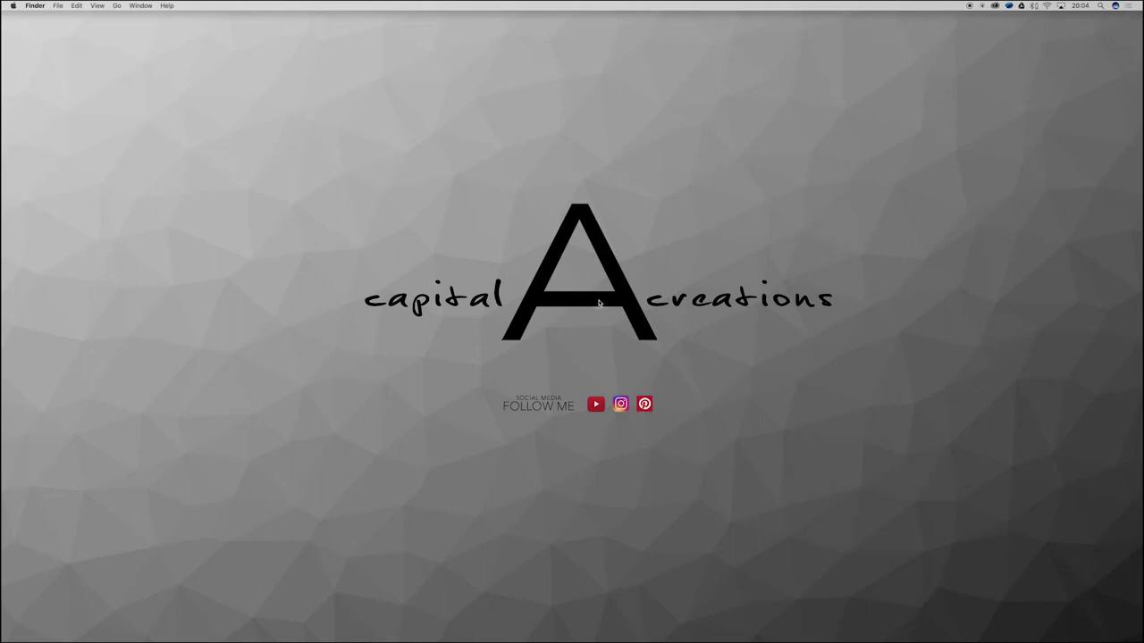
# Step: Switch to Photoshop and collapse the Background Elements, Layer Masks and Internals layer groups
pyautogui.moveTo(704, 625)
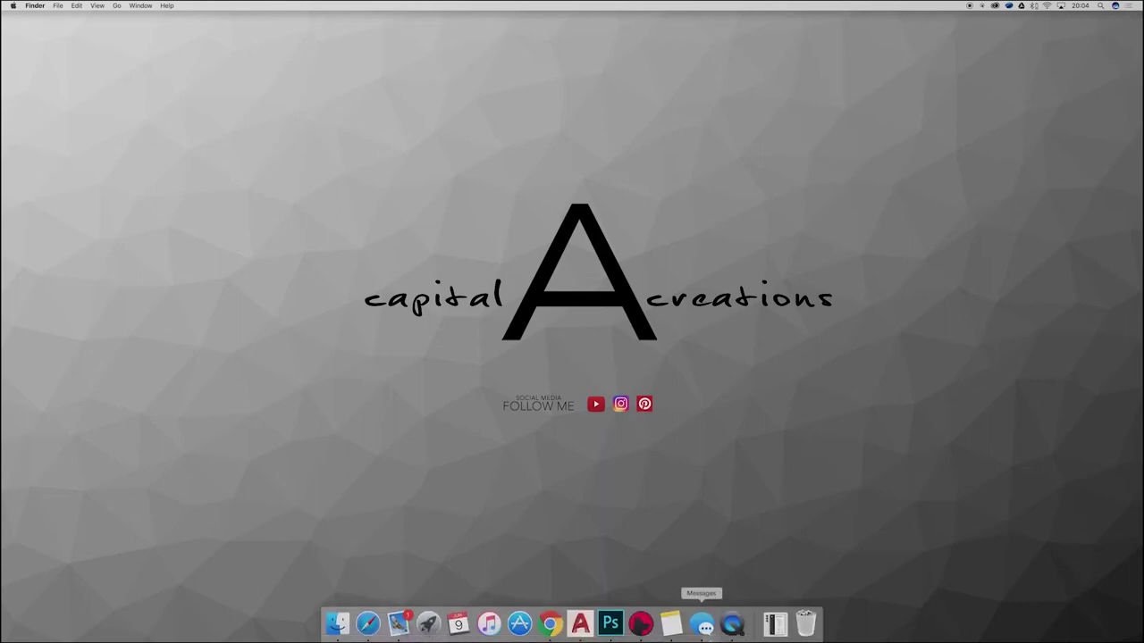
pyautogui.click(623, 626)
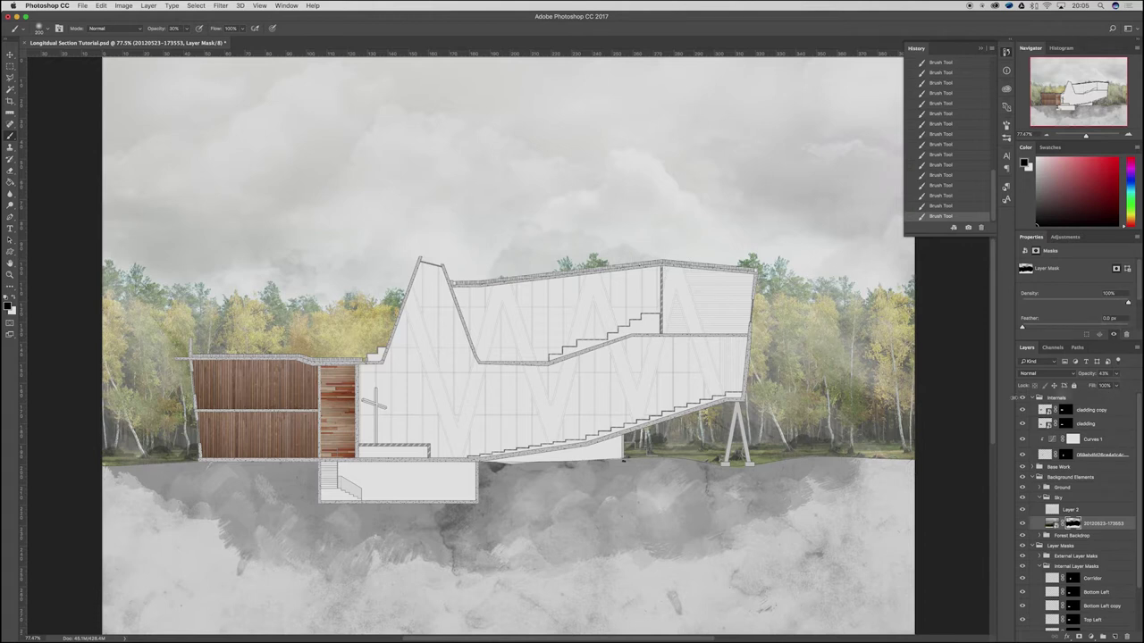
pyautogui.click(1035, 478)
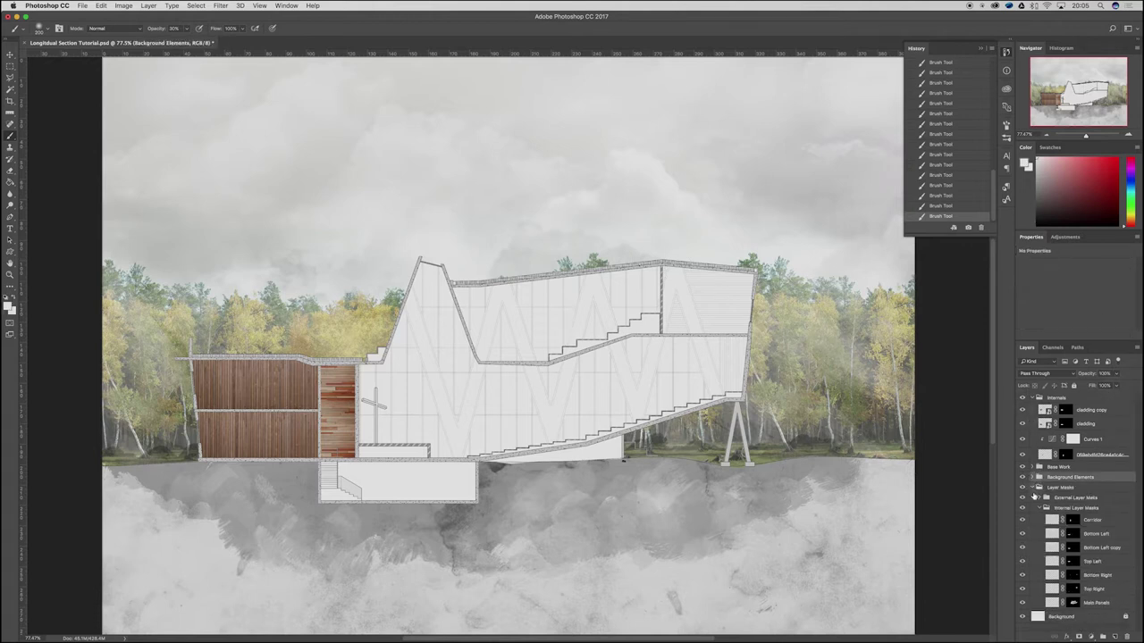
pyautogui.click(1032, 486)
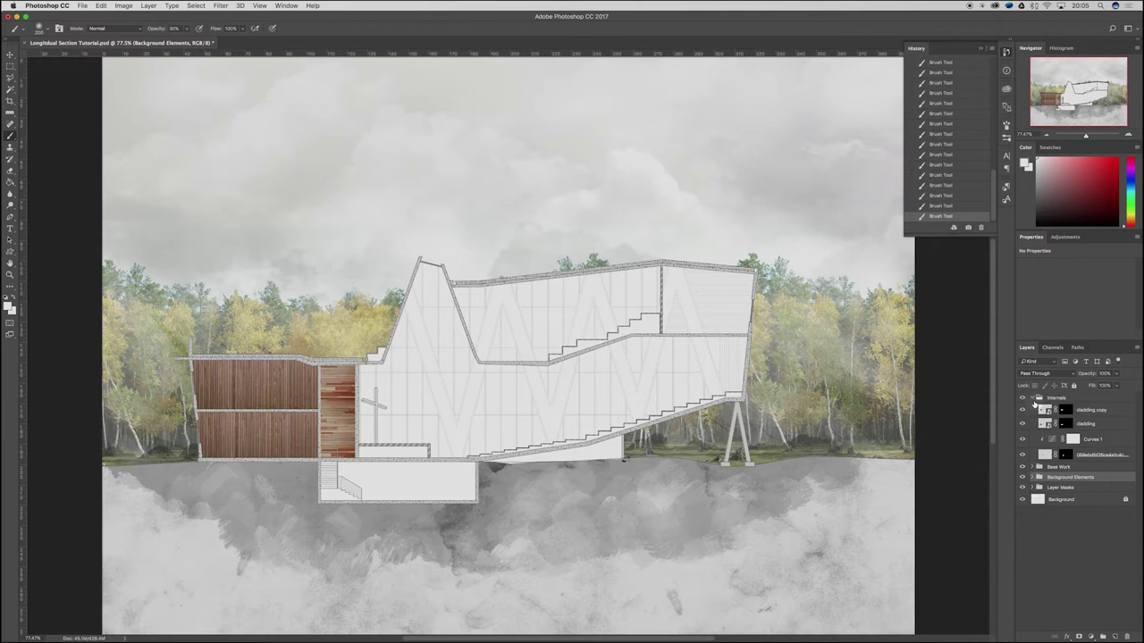
pyautogui.click(1032, 398)
# Step: Examine the Main Panels, Top Right and Bottom Right internal layer masks as red overlays on the section
pyautogui.click(1033, 429)
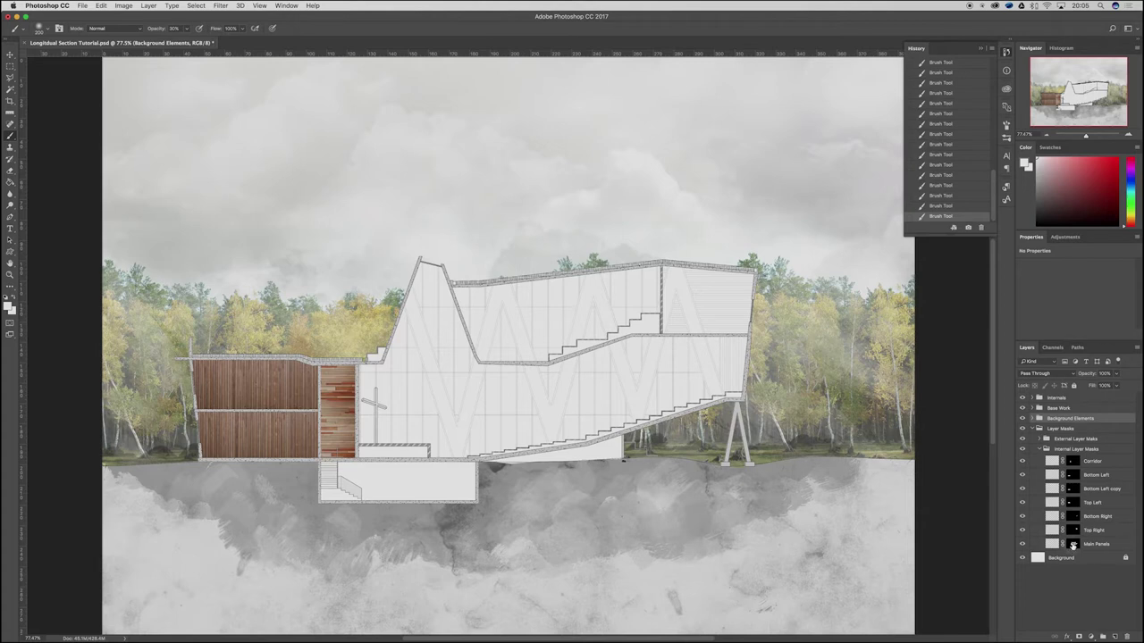
pyautogui.click(1073, 545)
pyautogui.press('\\')
pyautogui.click(1075, 530)
pyautogui.press('\\')
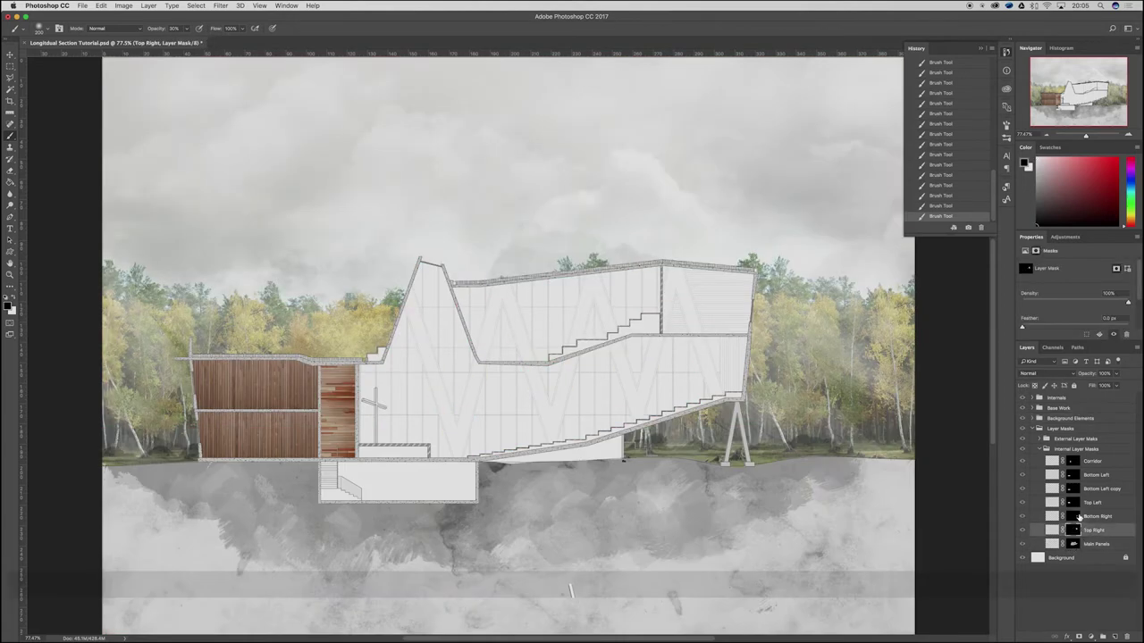
pyautogui.press('\\')
pyautogui.click(1075, 518)
pyautogui.press('\\')
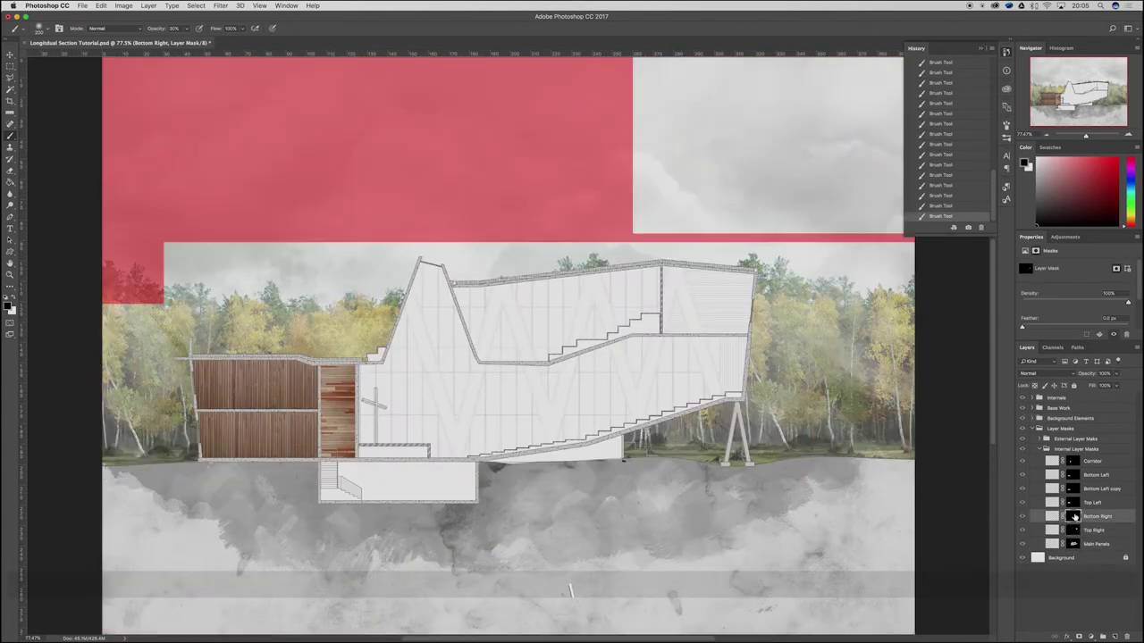
pyautogui.press('\\')
pyautogui.press('\\')
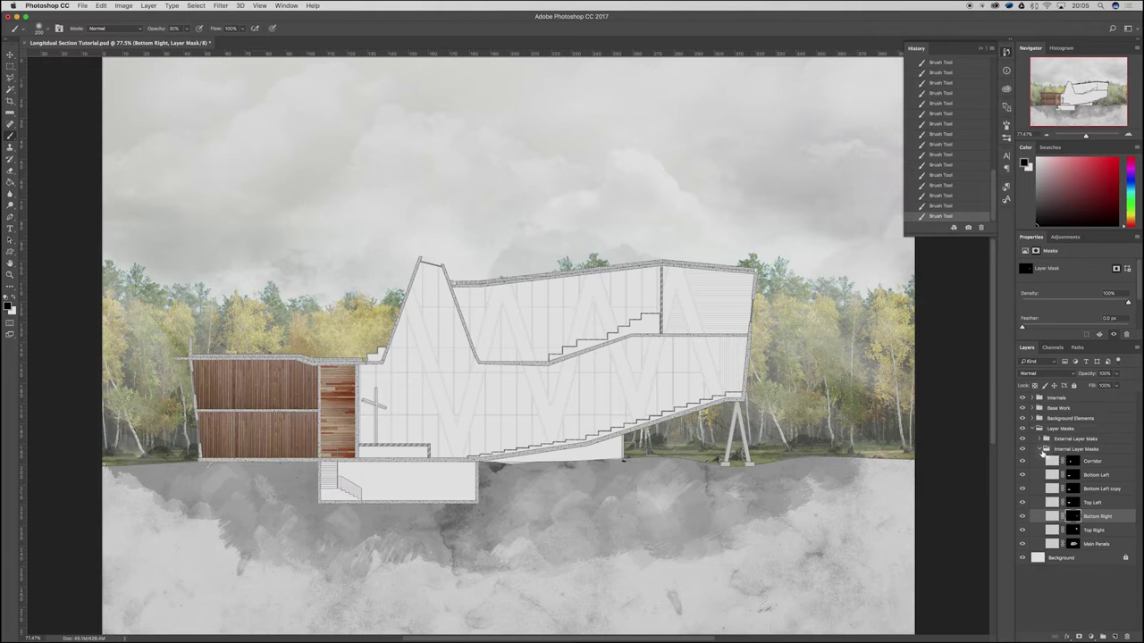
# Step: Collapse the layer mask groups, look through Background Elements and Base Work, and expand the Internals group
pyautogui.click(1040, 449)
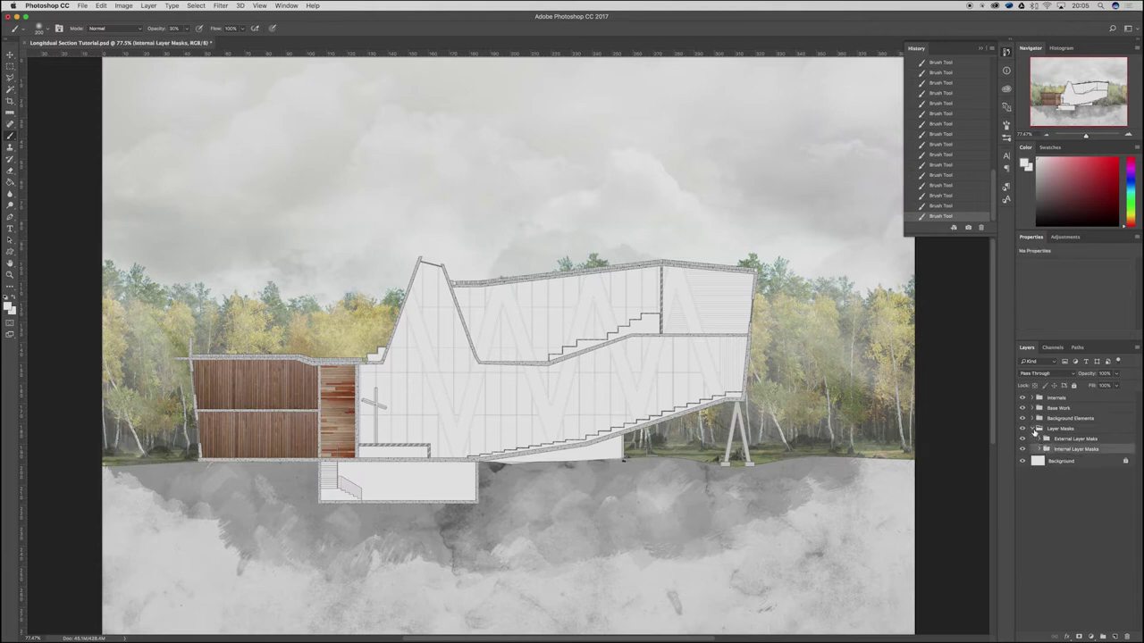
pyautogui.click(1038, 429)
pyautogui.click(1034, 418)
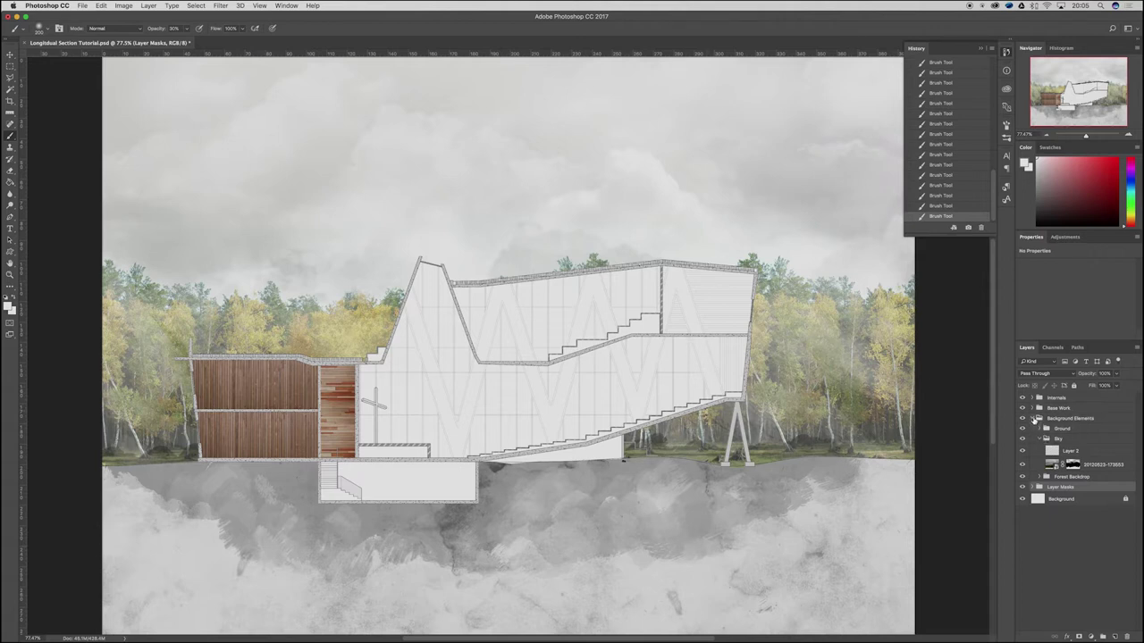
pyautogui.click(1034, 418)
pyautogui.click(1033, 408)
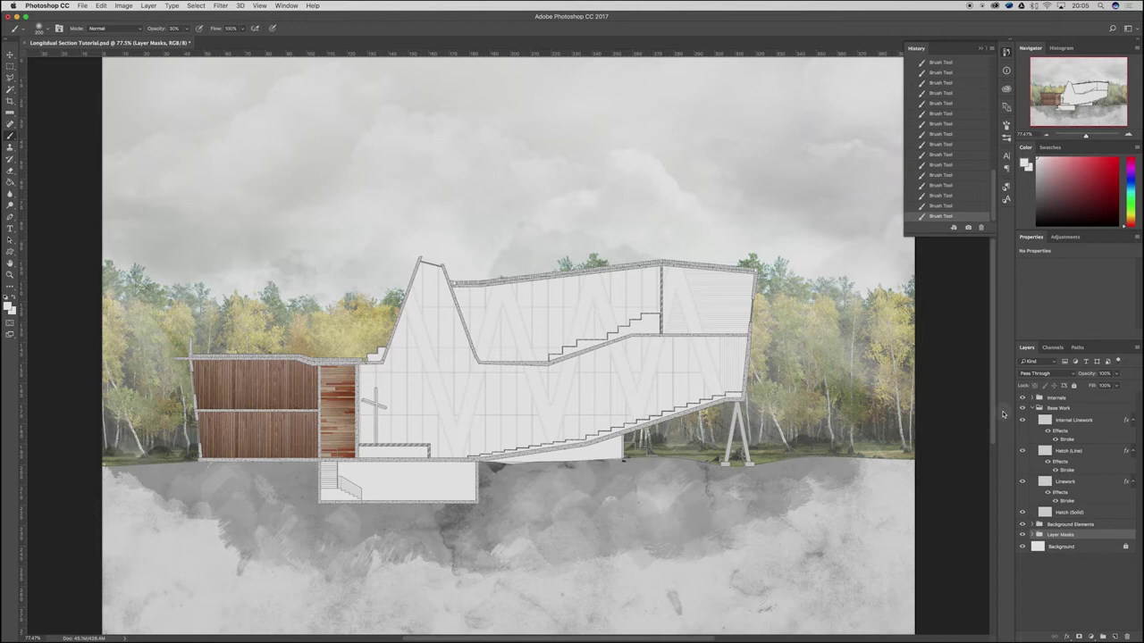
pyautogui.click(1033, 407)
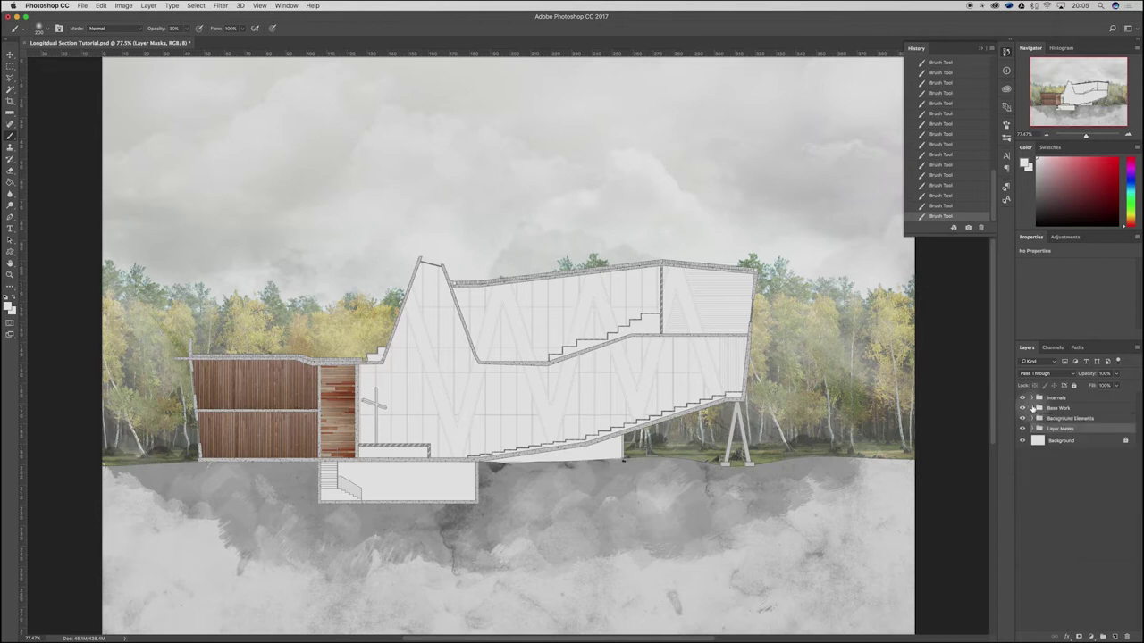
pyautogui.click(1033, 397)
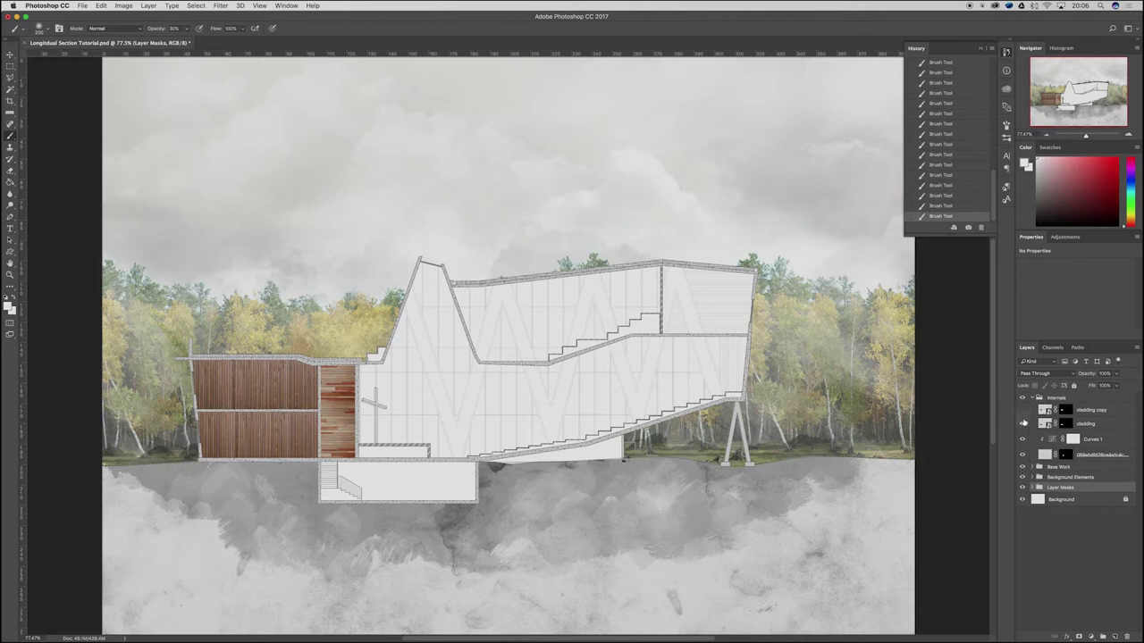
# Step: Hide and show the cladding, Curves 1 and corridor texture layers to compare their effect on the section
pyautogui.click(1024, 423)
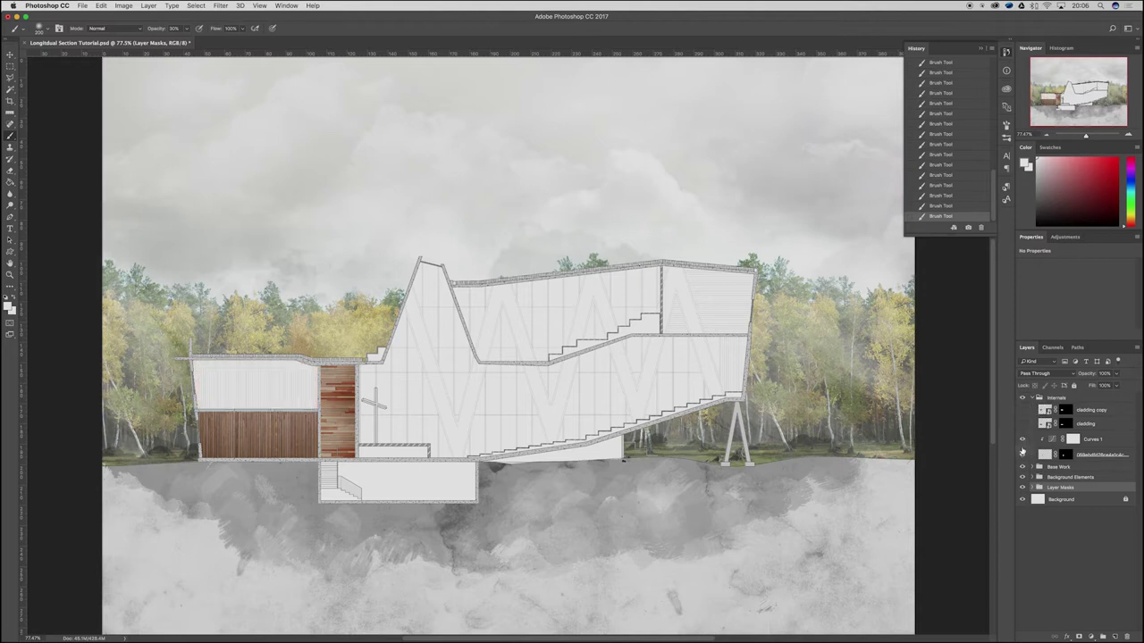
pyautogui.click(1022, 454)
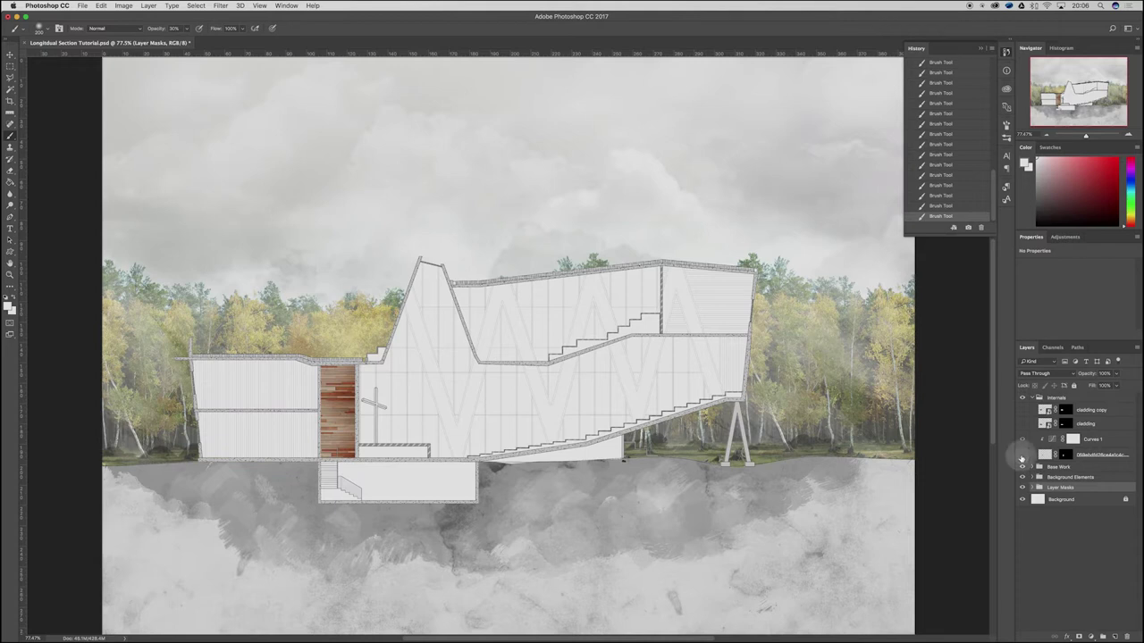
pyautogui.click(1021, 456)
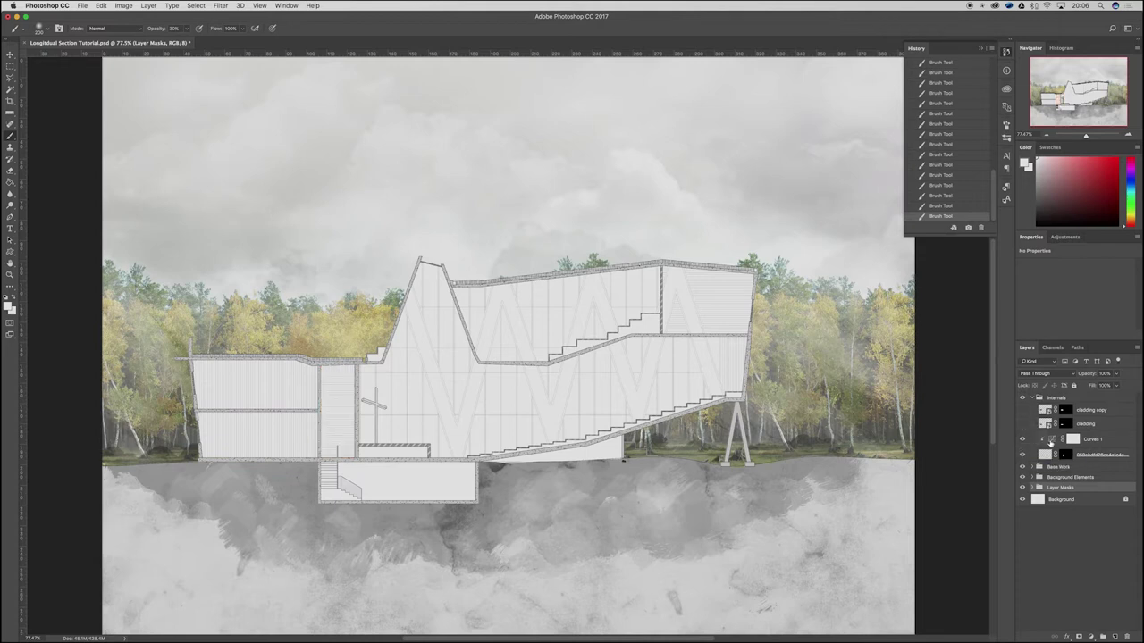
pyautogui.click(1022, 439)
# Step: Raise the upper point of the RGB curve in the Curves 1 adjustment to lighten the corridor timber slightly
pyautogui.click(1072, 439)
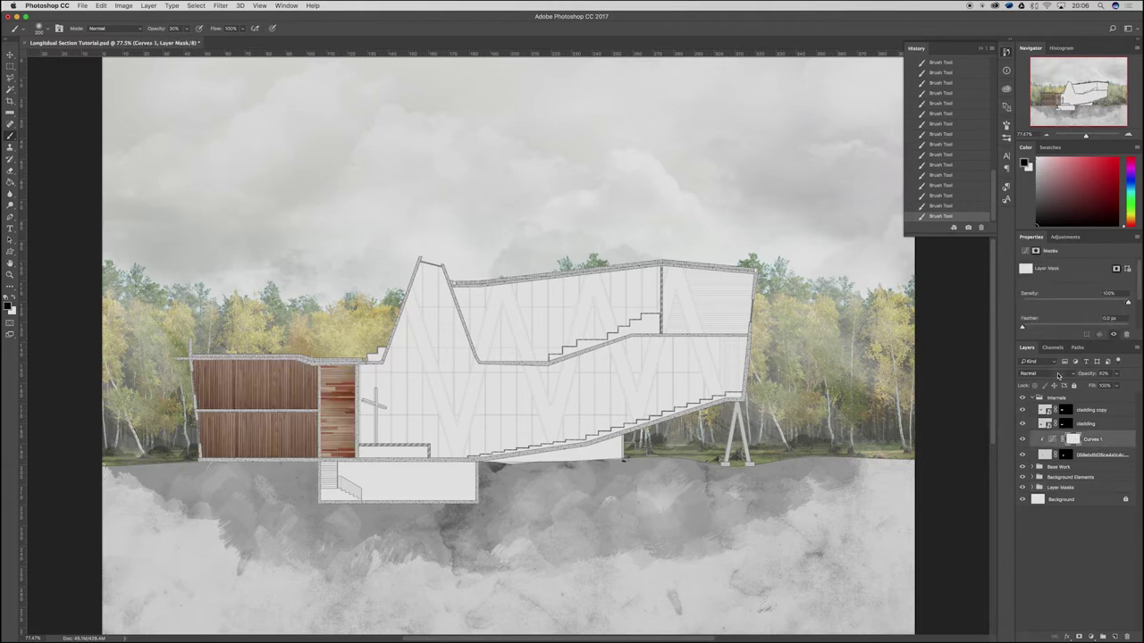
pyautogui.click(1049, 440)
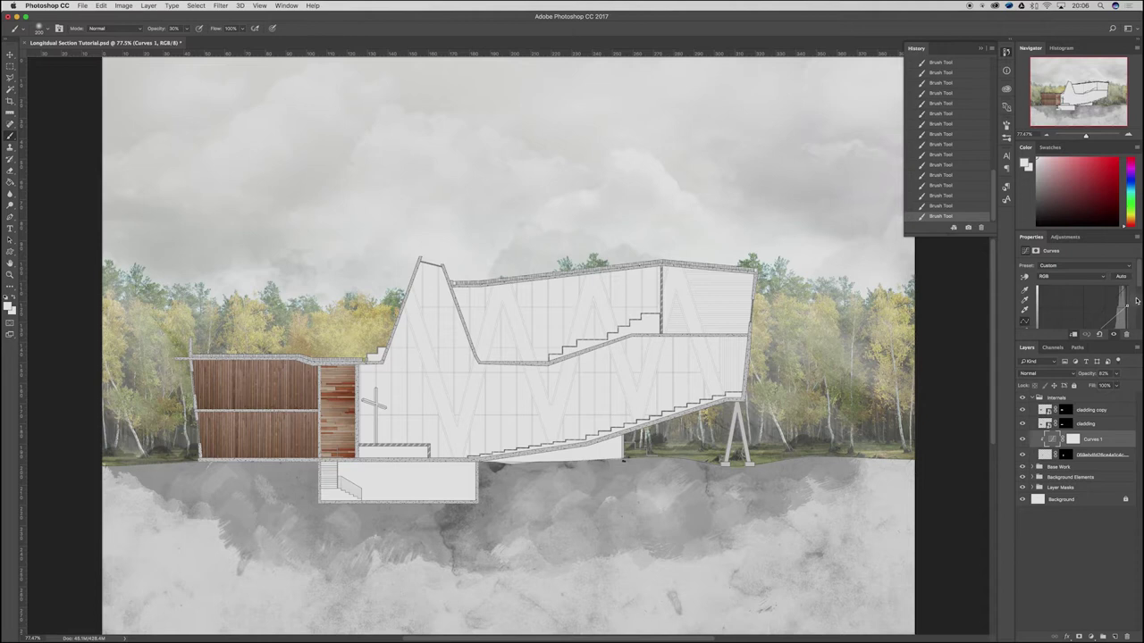
pyautogui.scroll(-2, 1137, 284)
pyautogui.moveTo(1136, 292); pyautogui.dragTo(1114, 285)
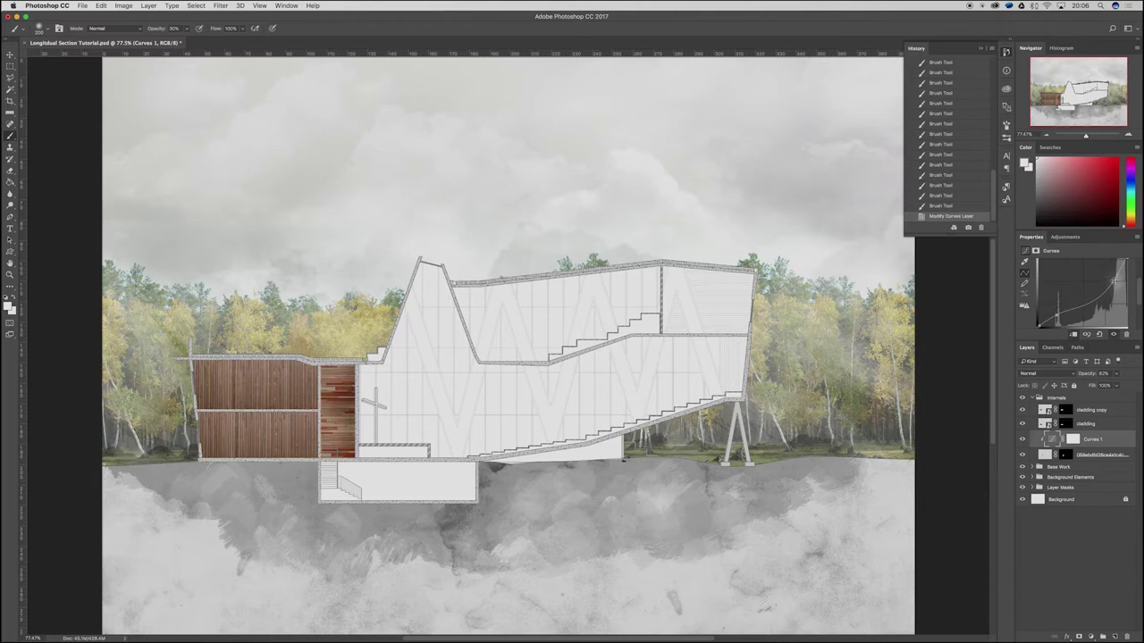
pyautogui.moveTo(1113, 280); pyautogui.dragTo(1114, 277)
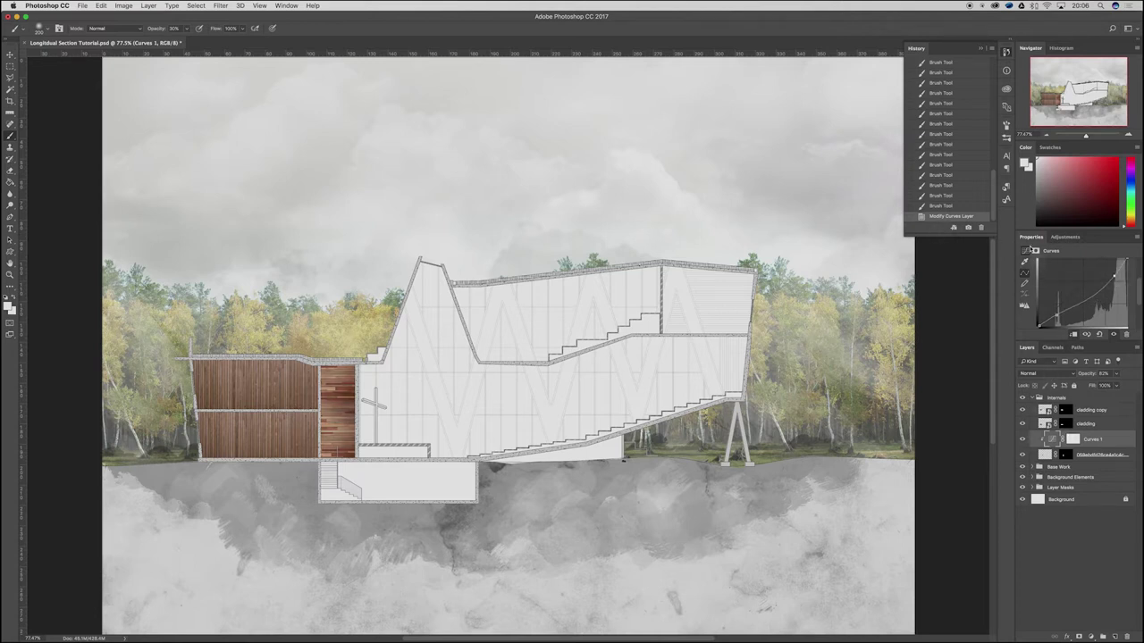
# Step: Add a Hue/Saturation adjustment above Curves 1, clip it to the corridor texture and reduce its saturation
pyautogui.click(1065, 237)
pyautogui.click(1044, 269)
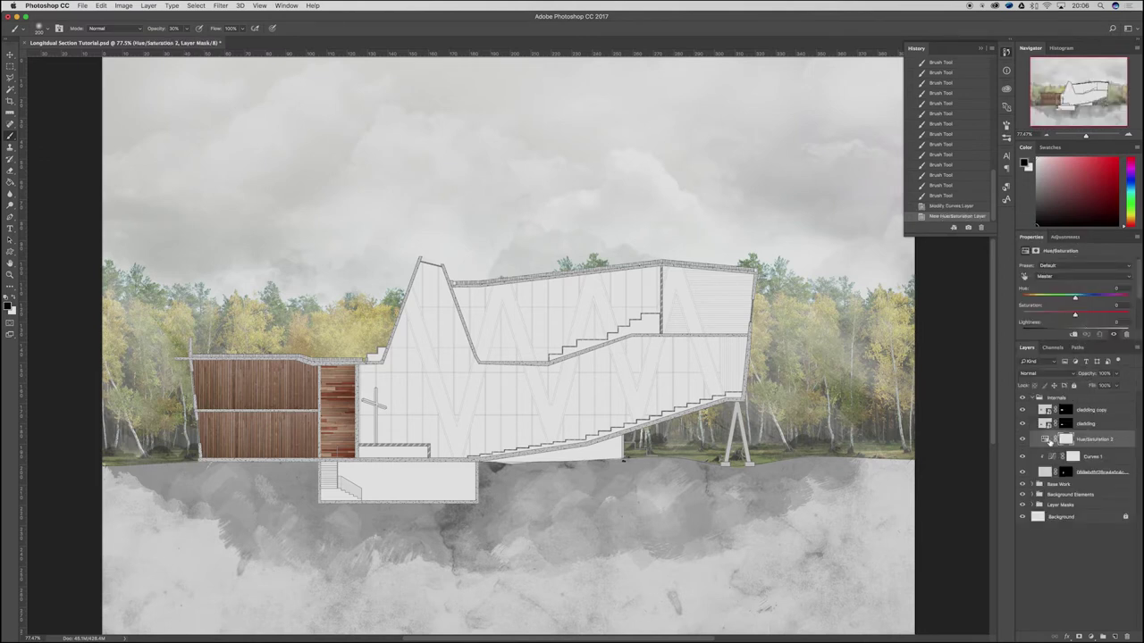
pyautogui.press('alt')
pyautogui.keyDown('alt'); pyautogui.click(1043, 449); pyautogui.keyUp('alt')
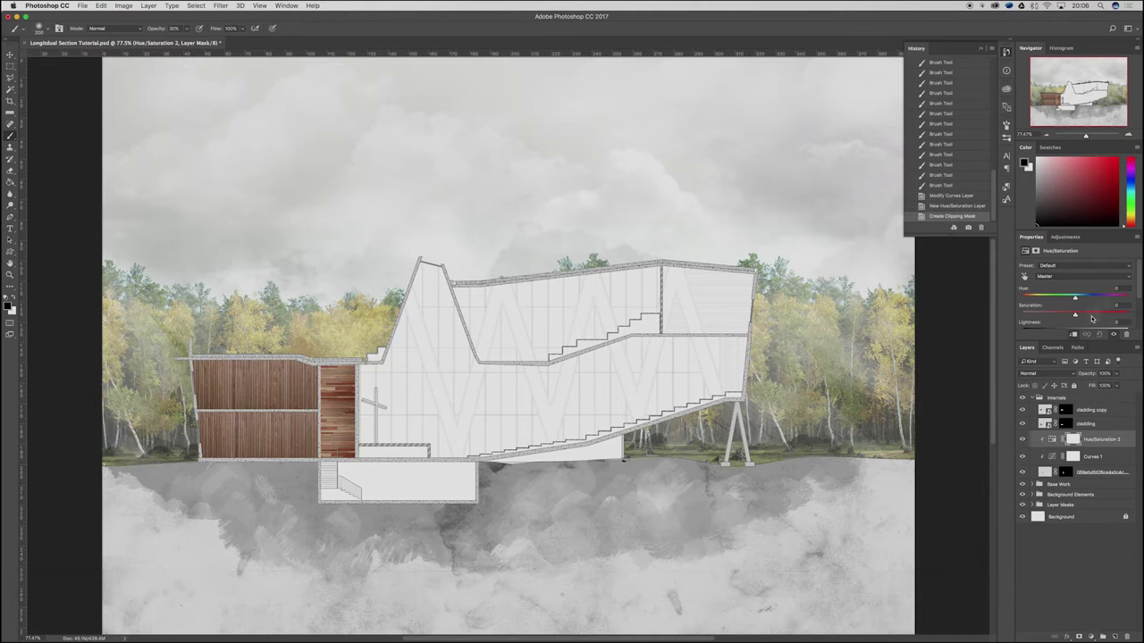
pyautogui.moveTo(1075, 314); pyautogui.dragTo(1064, 317)
# Step: Group the Hue/Saturation, Curves 1 and corridor texture layers and name the group Corridor
pyautogui.keyDown('shift'); pyautogui.click(1088, 456); pyautogui.keyUp('shift')
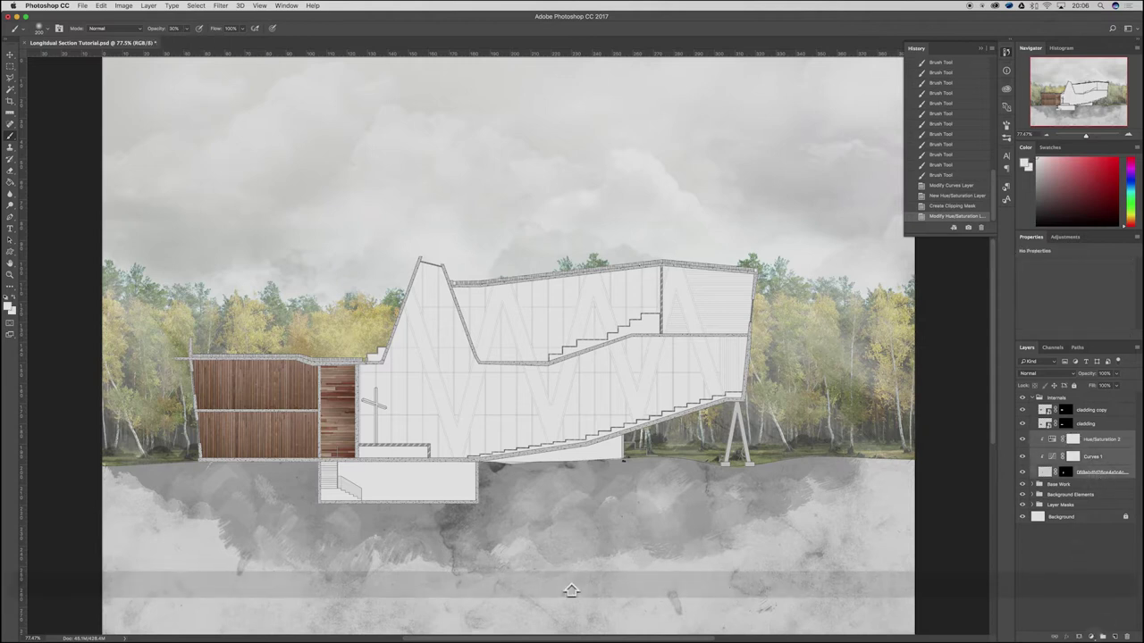
pyautogui.keyDown('shift'); pyautogui.click(1101, 637); pyautogui.keyUp('shift')
pyautogui.doubleClick(1061, 435)
pyautogui.write('Corridor')
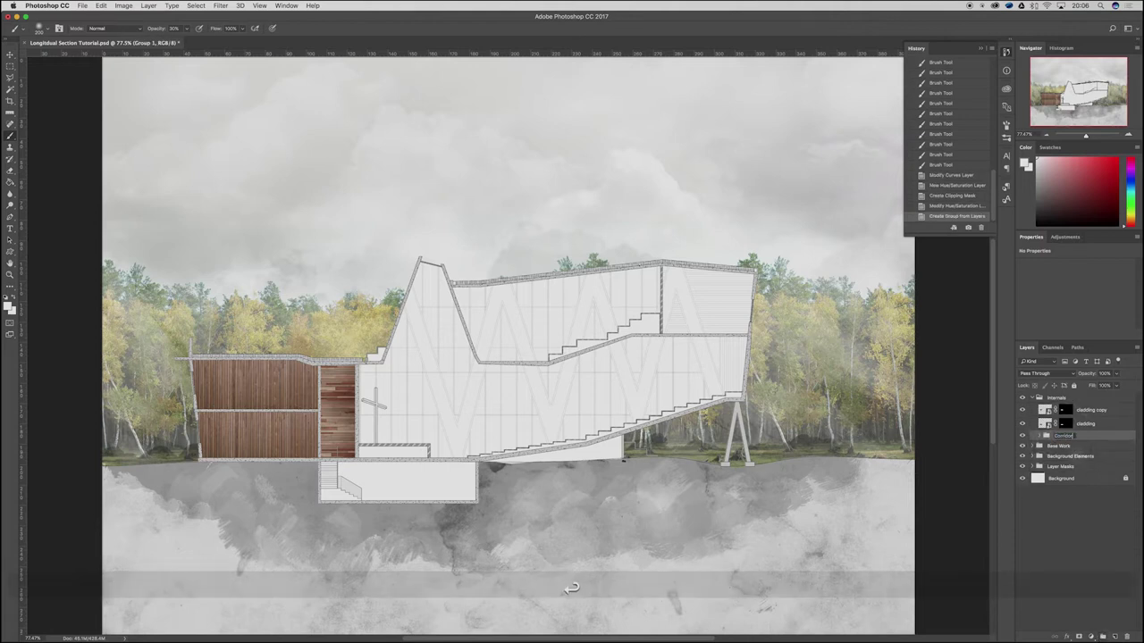
pyautogui.press('Return')
# Step: Group the cladding and cladding copy layers and name the group Left Side
pyautogui.click(1090, 410)
pyautogui.keyDown('shift'); pyautogui.click(1086, 423); pyautogui.keyUp('shift')
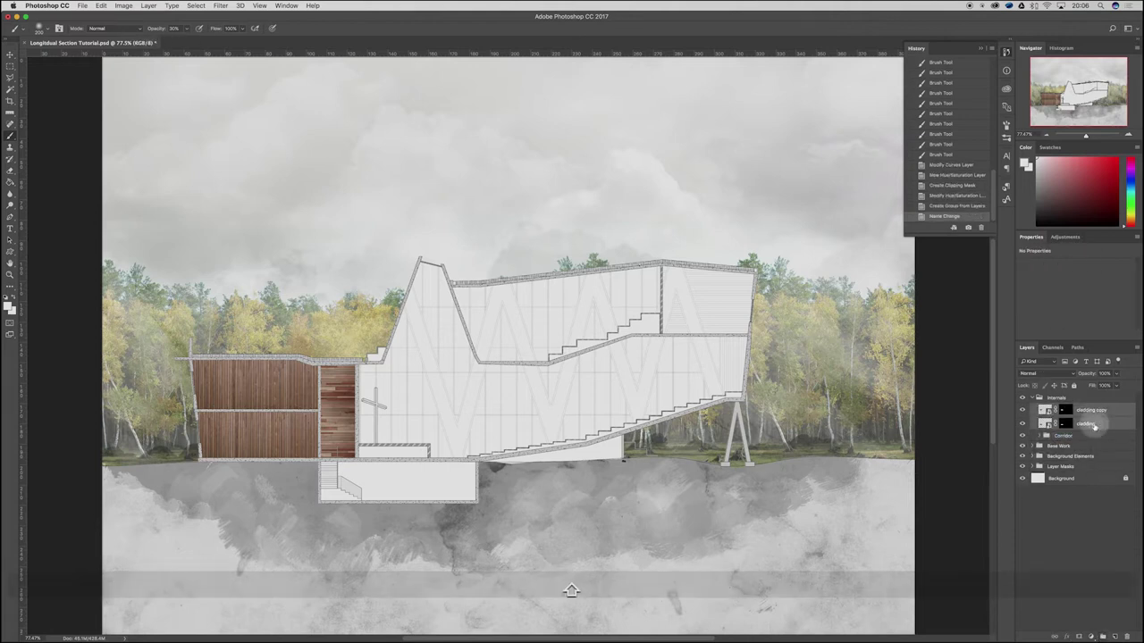
pyautogui.keyDown('shift'); pyautogui.click(1105, 636); pyautogui.keyUp('shift')
pyautogui.doubleClick(1061, 407)
pyautogui.write('Left Side')
pyautogui.press('Return')
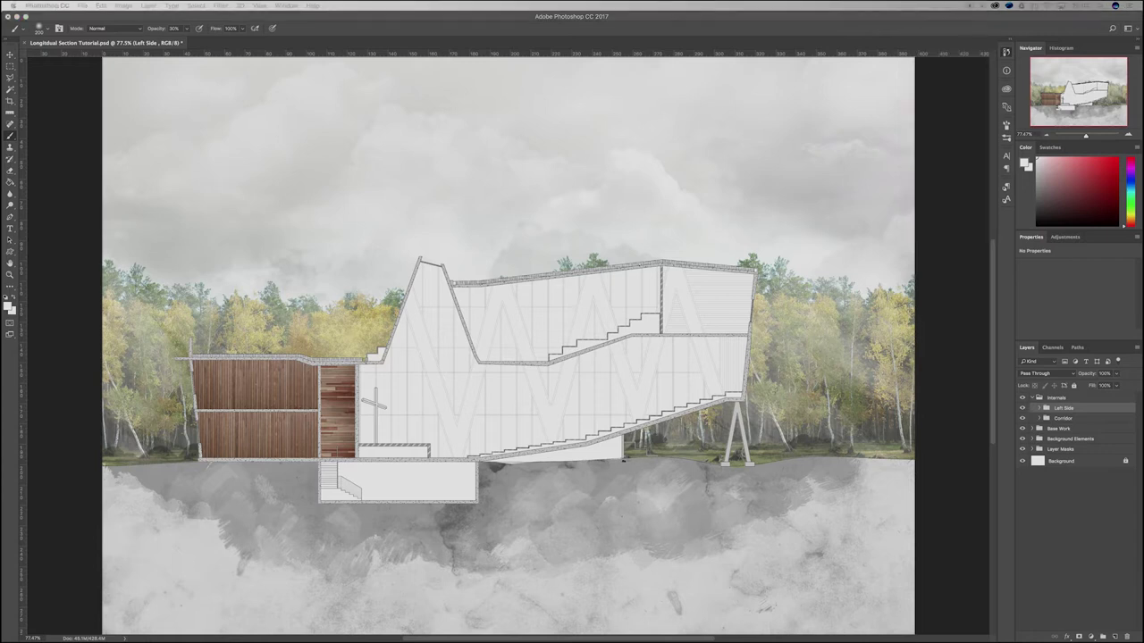
# Step: Duplicate the cladding copy layer in the Left Side group and delete the layer mask from the duplicate
pyautogui.moveTo(50, 270); pyautogui.dragTo(516, 270)
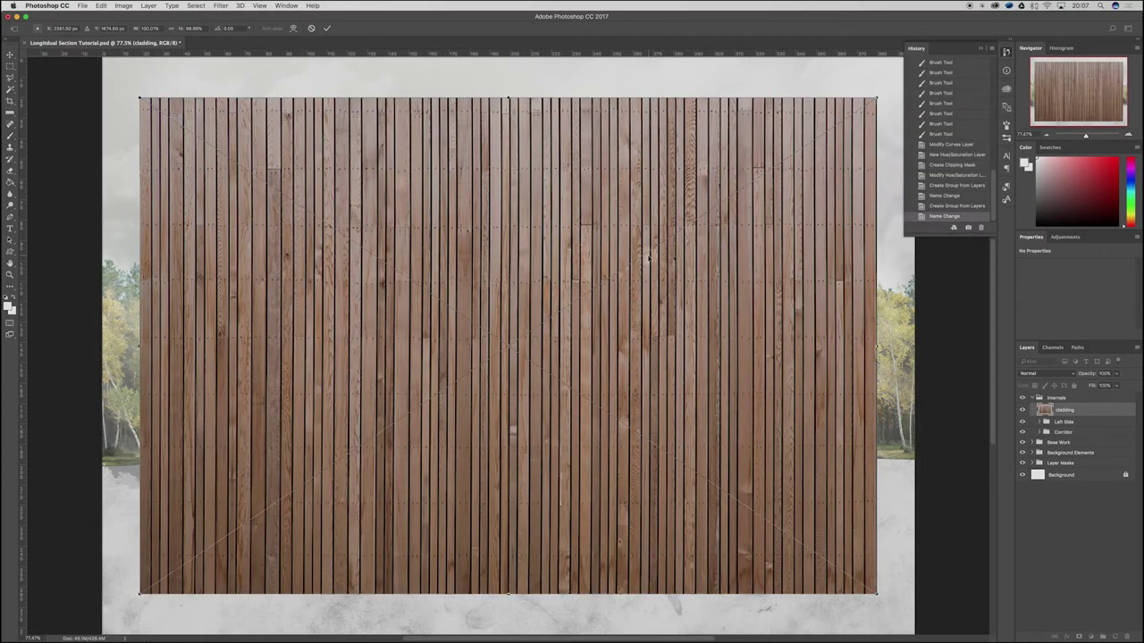
pyautogui.press('BackSpace')
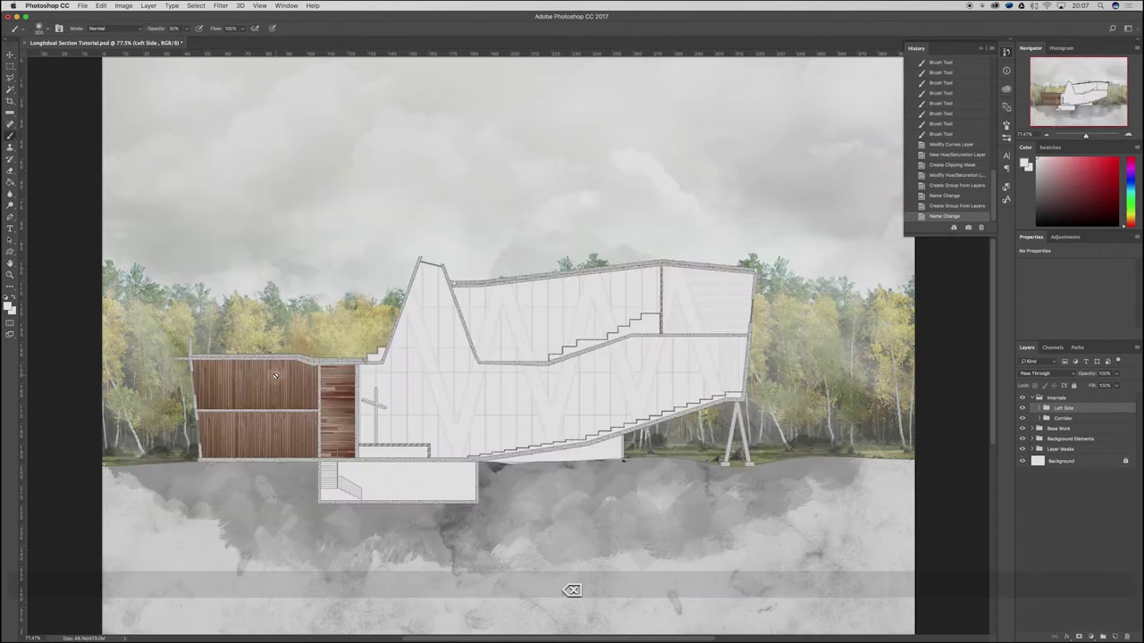
pyautogui.press('v')
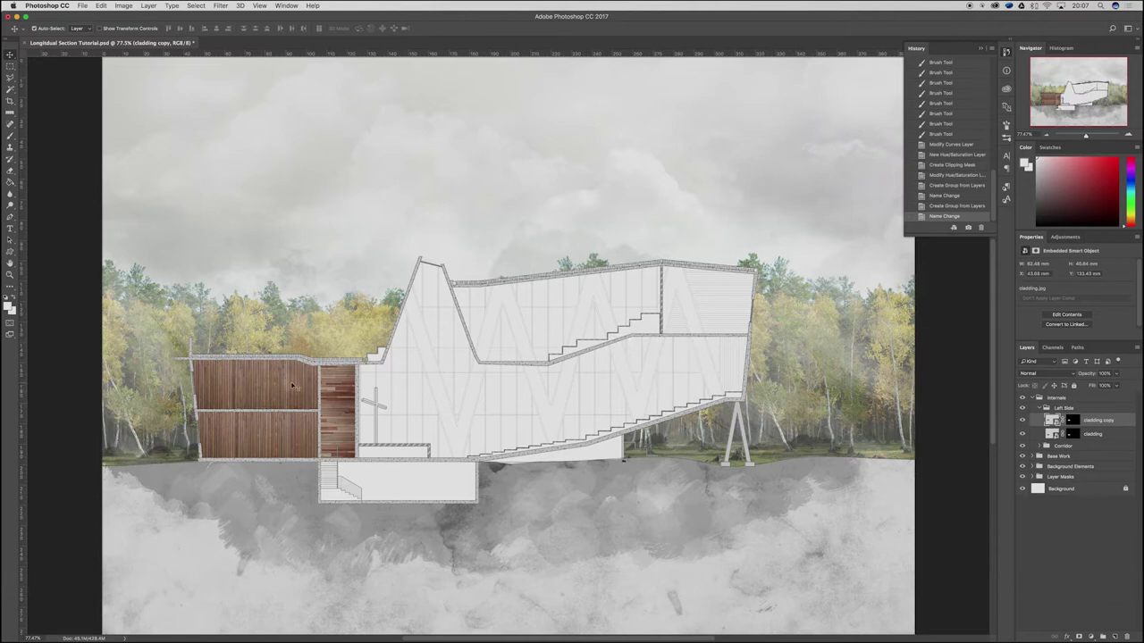
pyautogui.press('super+j')
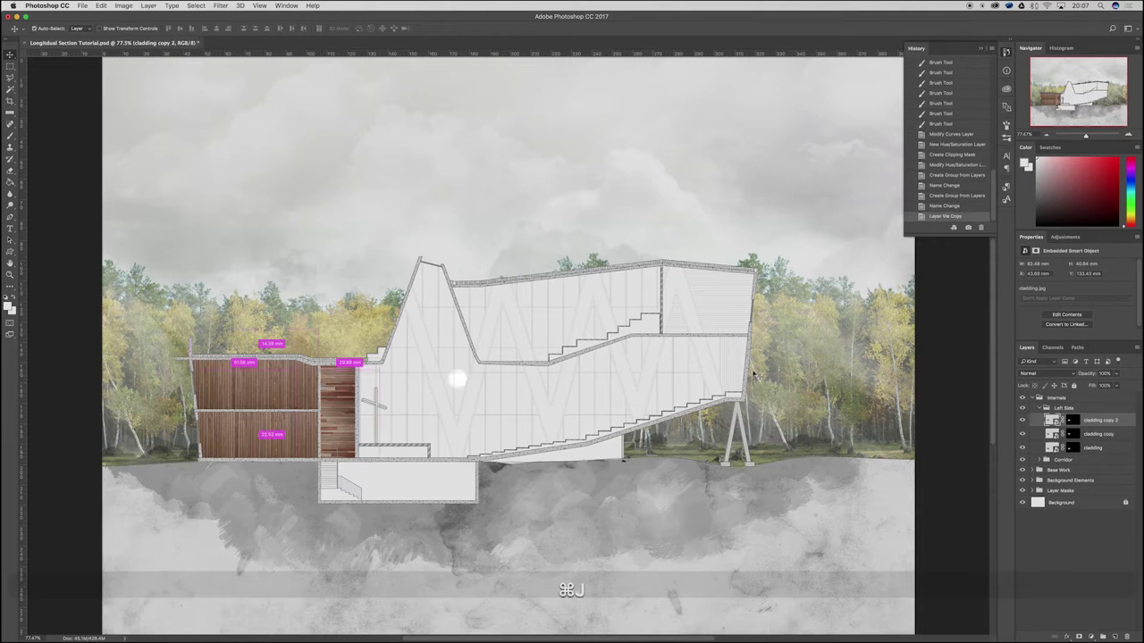
pyautogui.click(1073, 421)
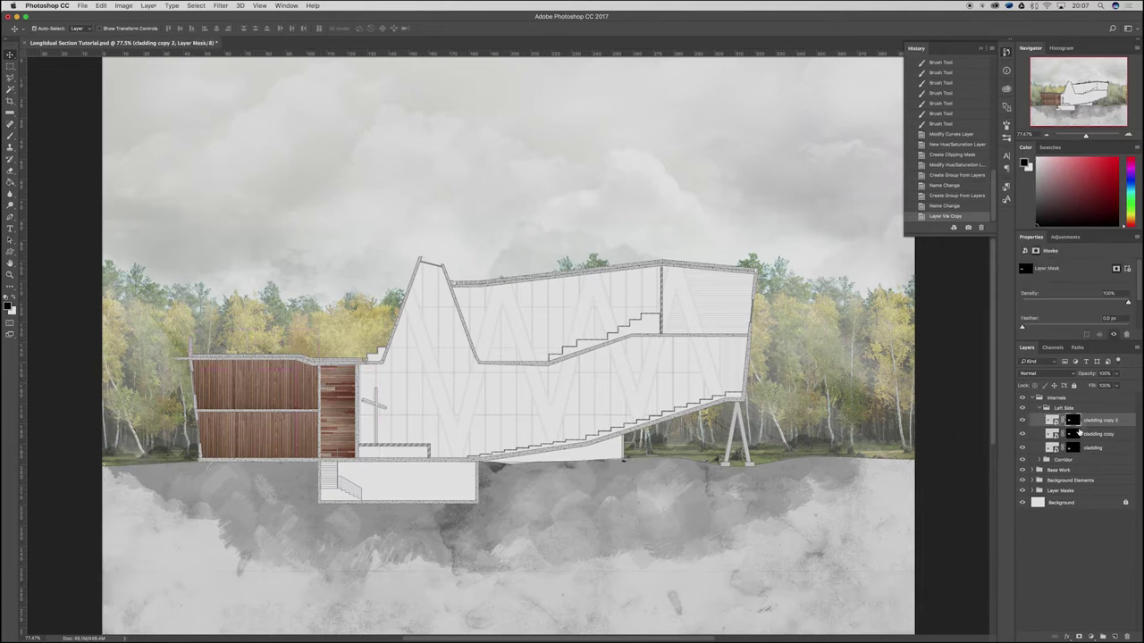
pyautogui.moveTo(1072, 420); pyautogui.dragTo(1126, 636)
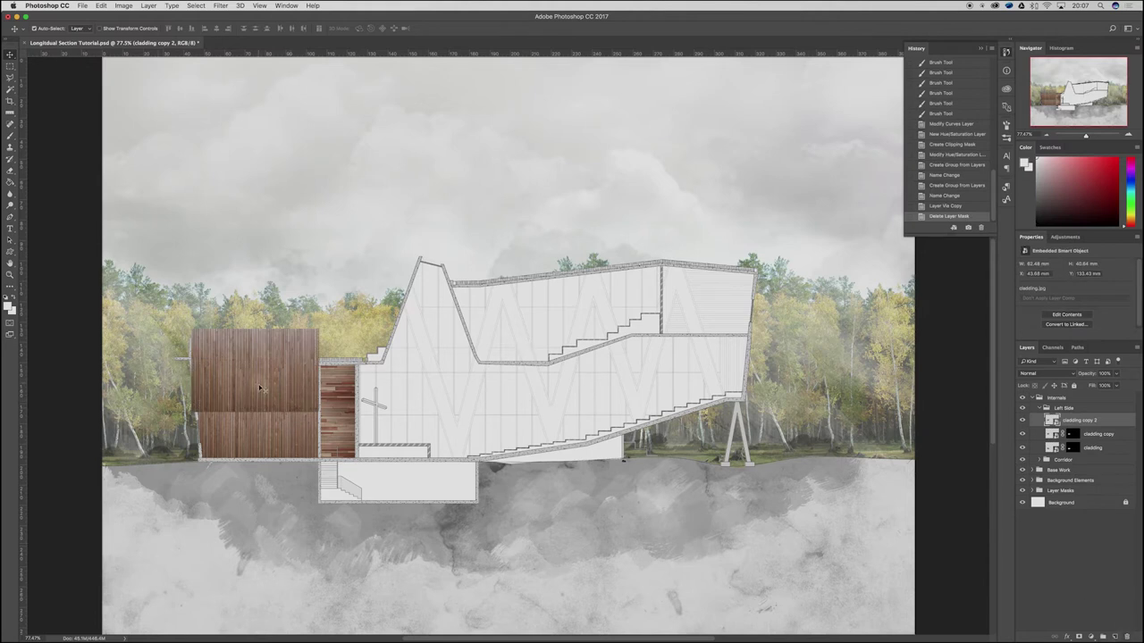
# Step: Rotate the unmasked cladding duplicate 90°, place it over the section's upper-right room and stretch it to about 47.9 mm wide
pyautogui.press('super+t')
pyautogui.moveTo(309, 379); pyautogui.dragTo(749, 288)
pyautogui.moveTo(764, 328); pyautogui.dragTo(613, 390)
pyautogui.moveTo(702, 323)
pyautogui.mouseDown()
pyautogui.moveTo(724, 342)
pyautogui.moveTo(711, 341)
pyautogui.mouseUp()
pyautogui.moveTo(744, 299); pyautogui.dragTo(758, 299)
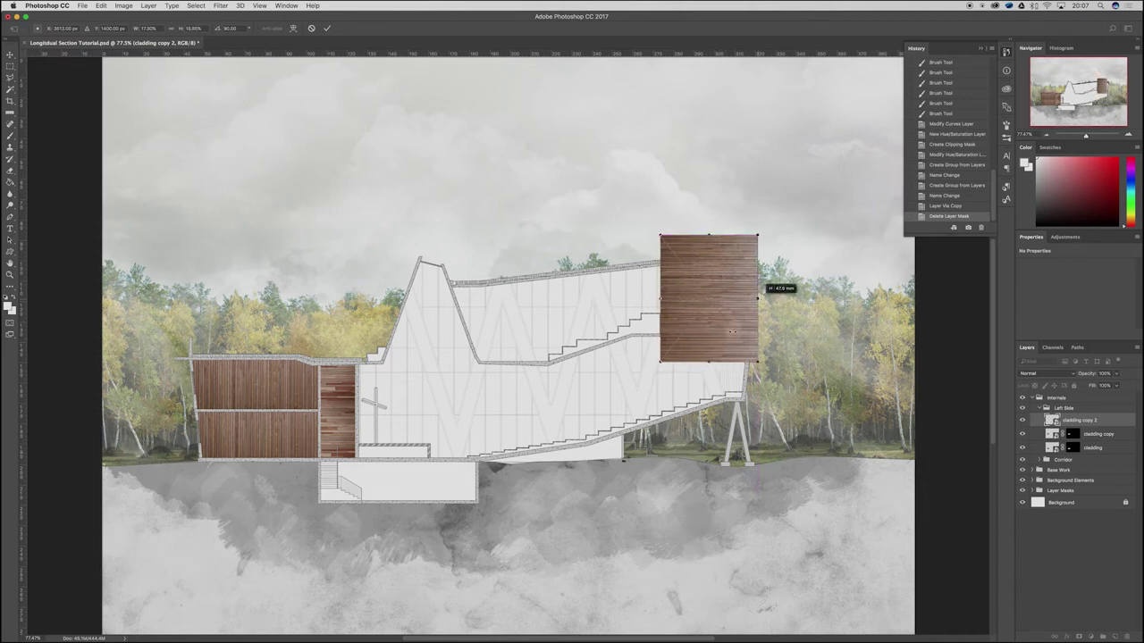
pyautogui.press('Return')
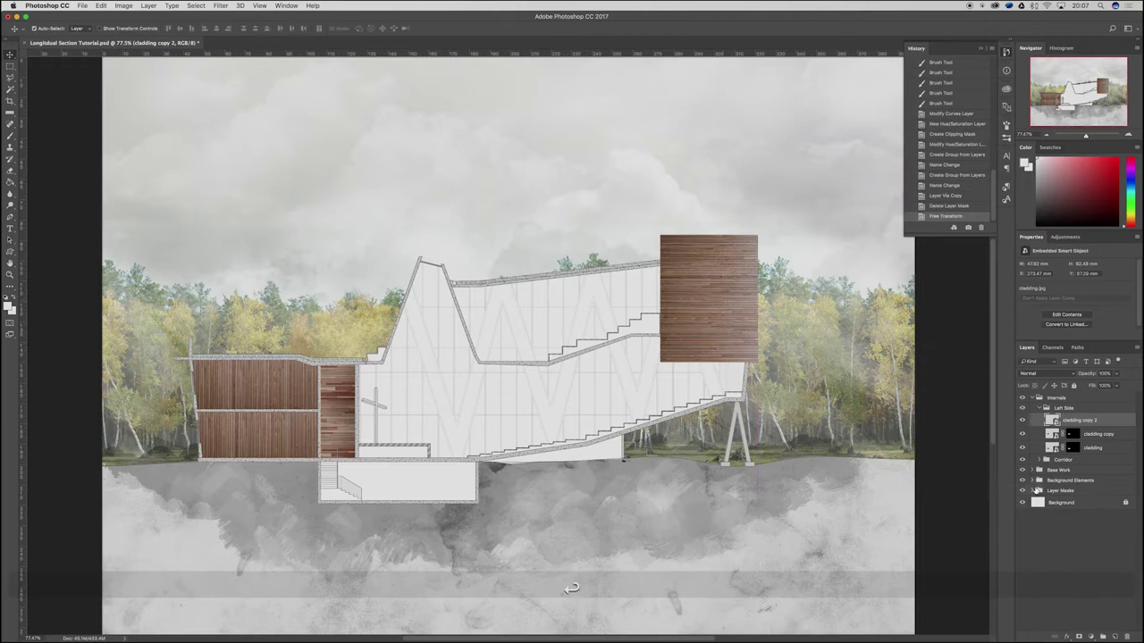
# Step: Copy the layer mask of the Top Right layer in the Internal Layer Masks group onto the cladding copy 2 layer
pyautogui.click(1036, 491)
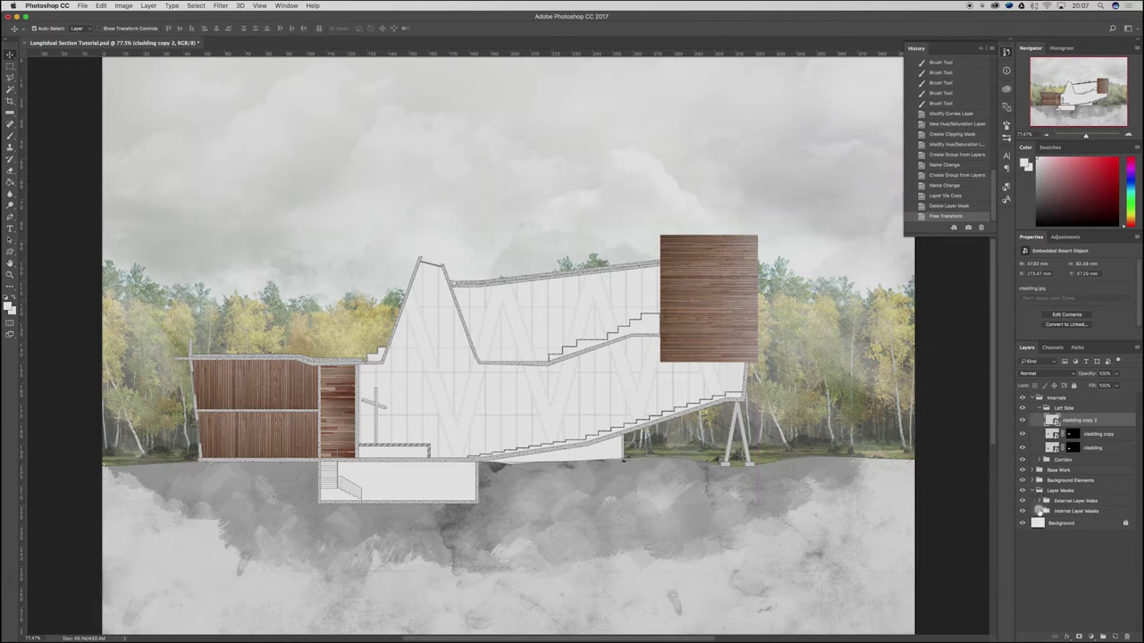
pyautogui.click(1037, 511)
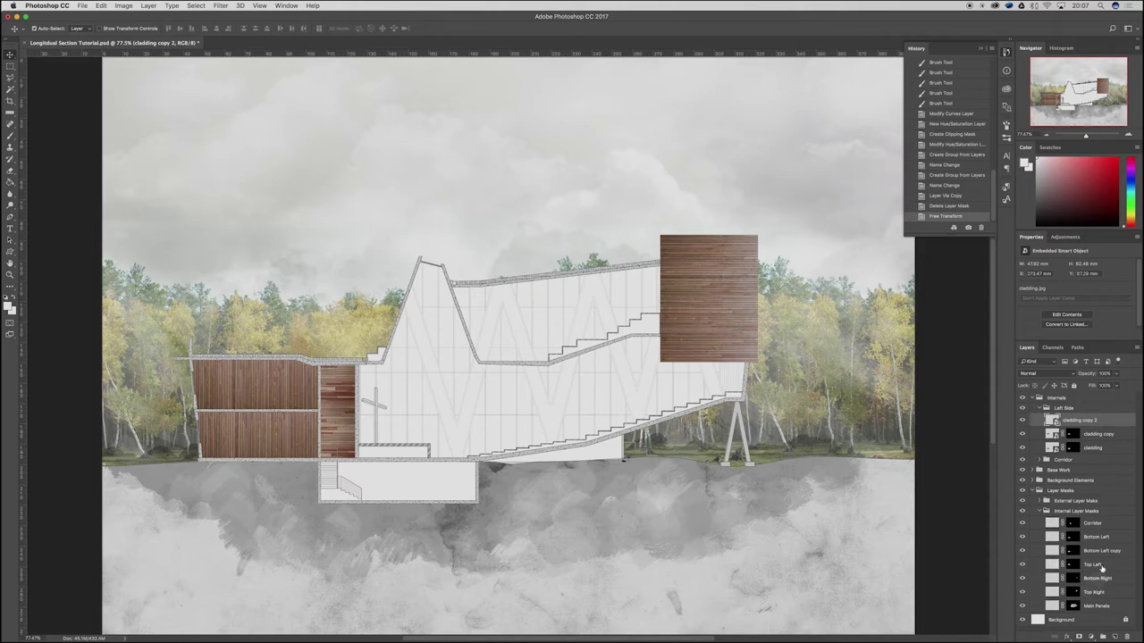
pyautogui.click(1103, 593)
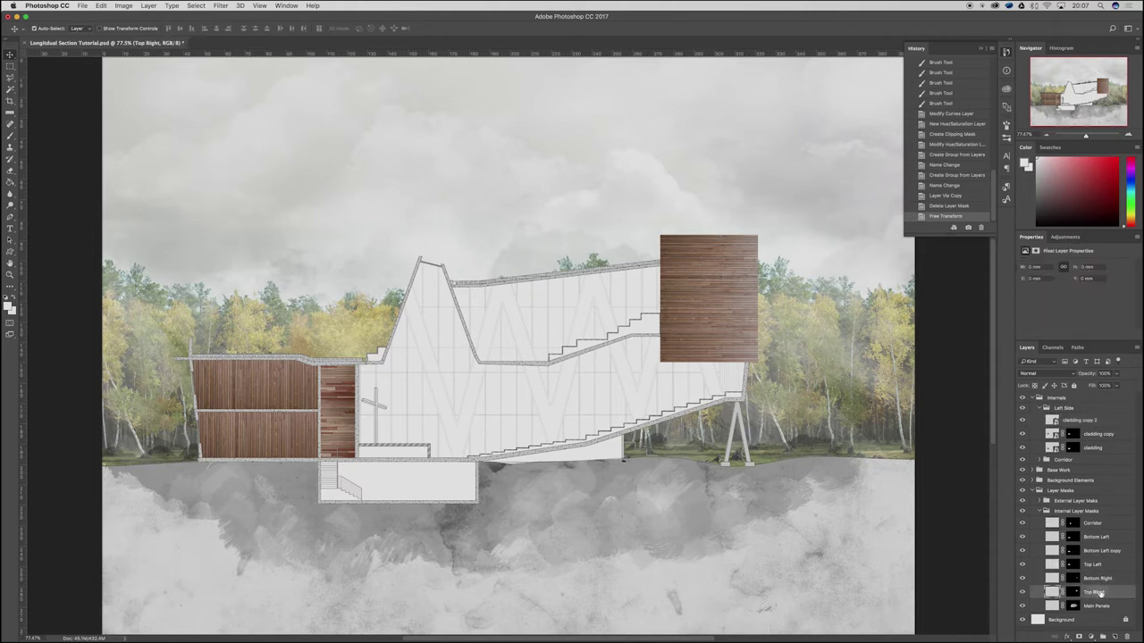
pyautogui.moveTo(1075, 595); pyautogui.dragTo(1080, 420)
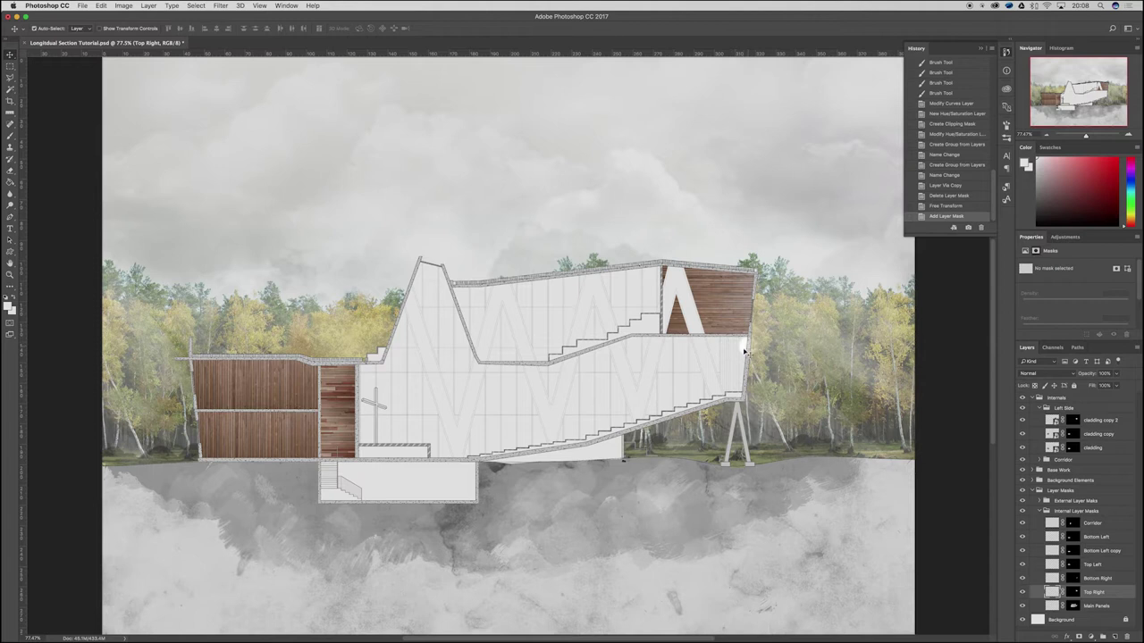
# Step: Duplicate the cladding copy 2 layer, rotate the duplicate 90° and place it over the section's lower-right room
pyautogui.click(1055, 419)
pyautogui.press('super+j')
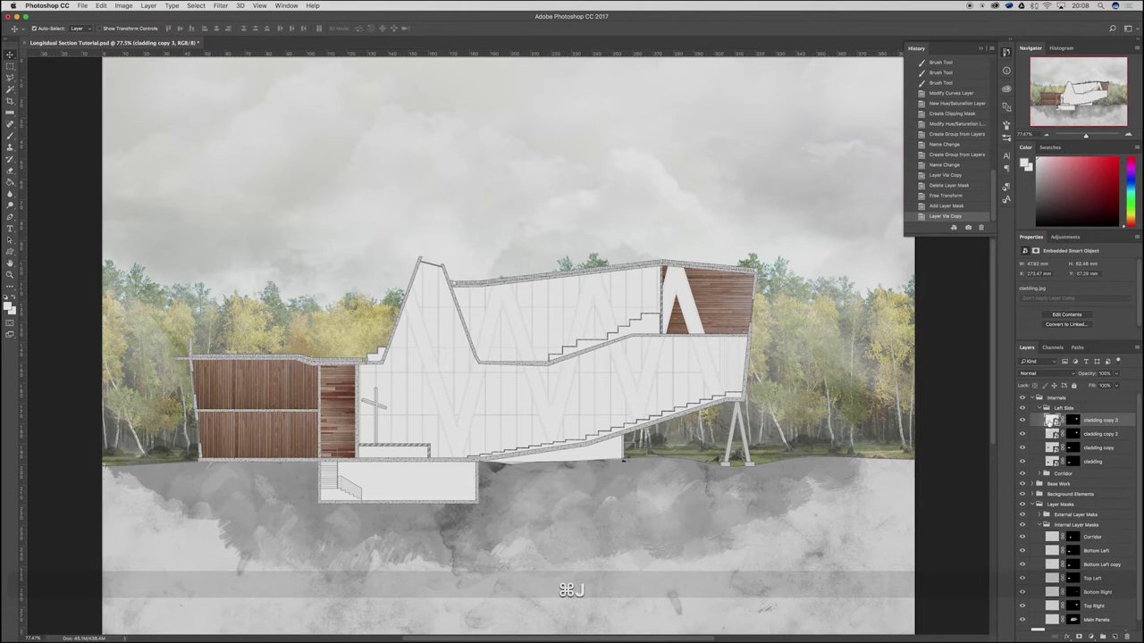
pyautogui.press('super+t')
pyautogui.moveTo(716, 314); pyautogui.dragTo(729, 377)
pyautogui.moveTo(804, 268)
pyautogui.mouseDown()
pyautogui.moveTo(798, 256)
pyautogui.moveTo(821, 280)
pyautogui.mouseUp()
pyautogui.press('shift')
pyautogui.press('Return')
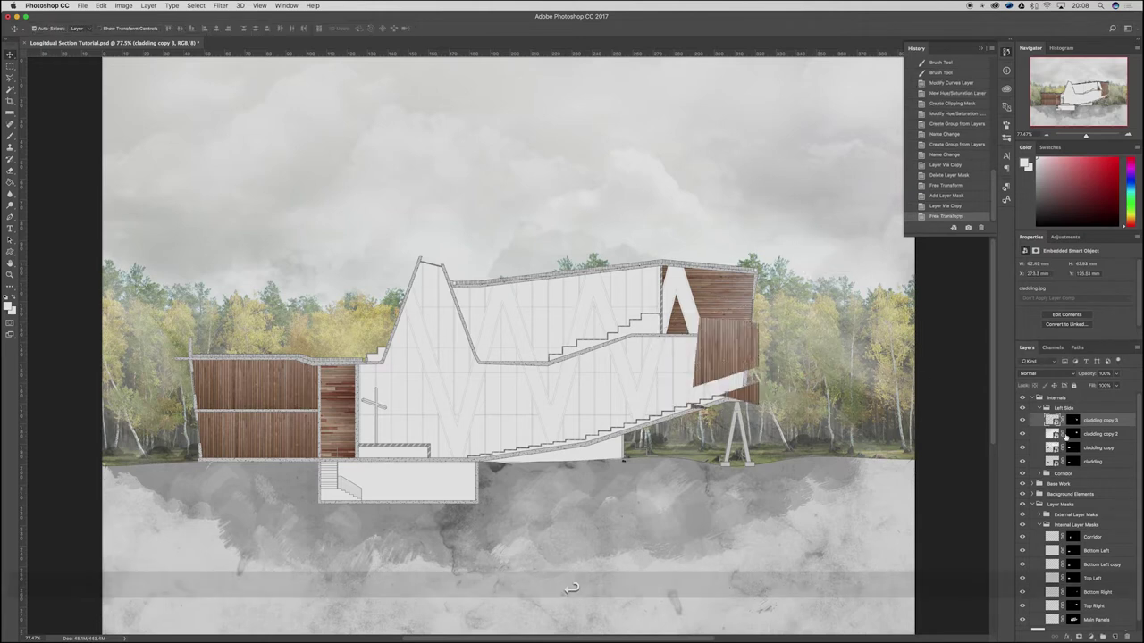
# Step: Delete the inherited layer mask from cladding copy 3 and copy the Bottom Right layer's mask onto it
pyautogui.doubleClick(1073, 420)
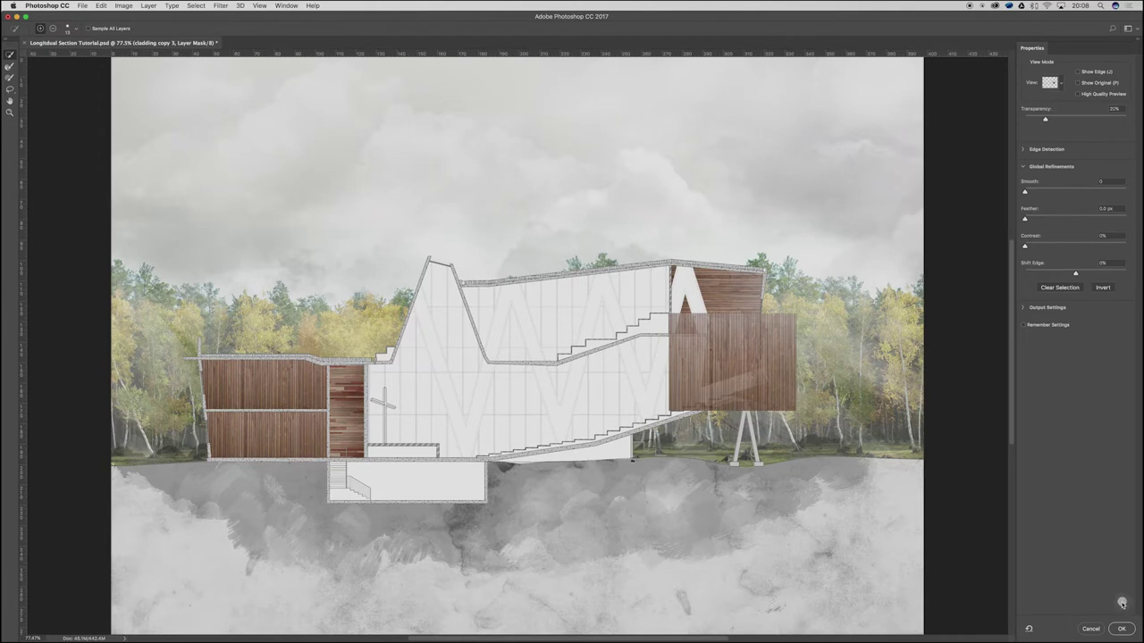
pyautogui.click(1091, 630)
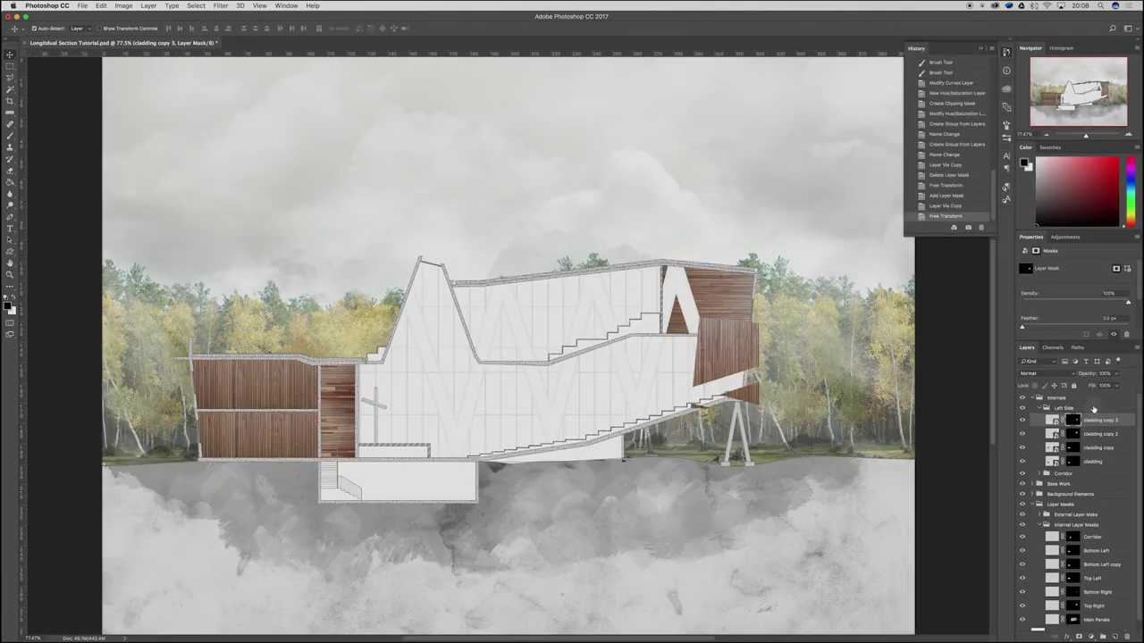
pyautogui.scroll(-1, 1100, 537)
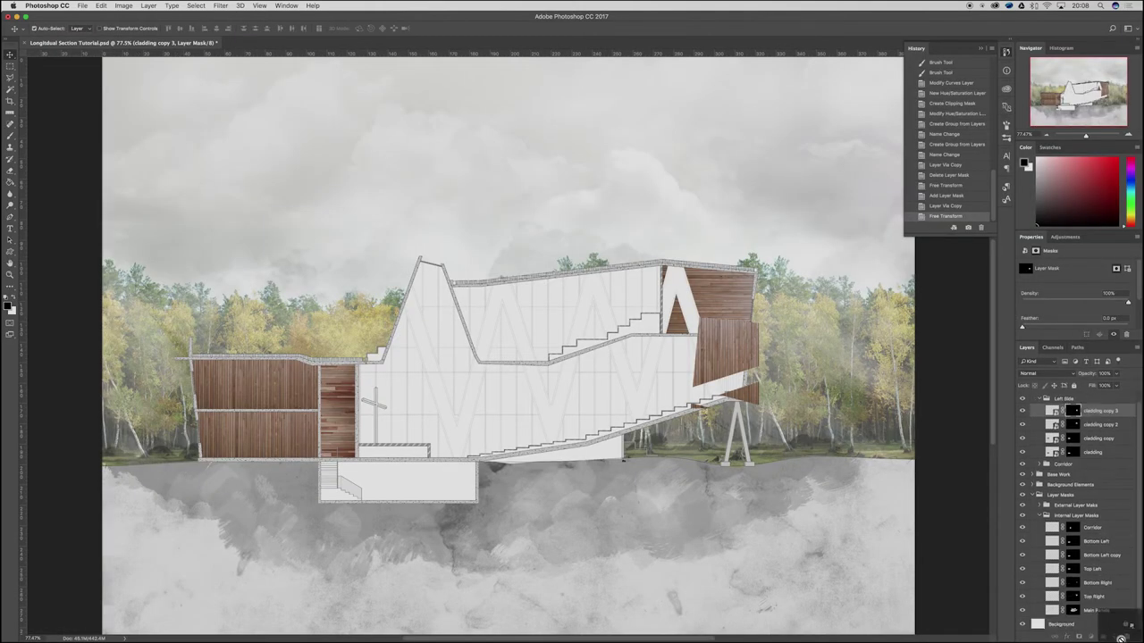
pyautogui.press('Delete')
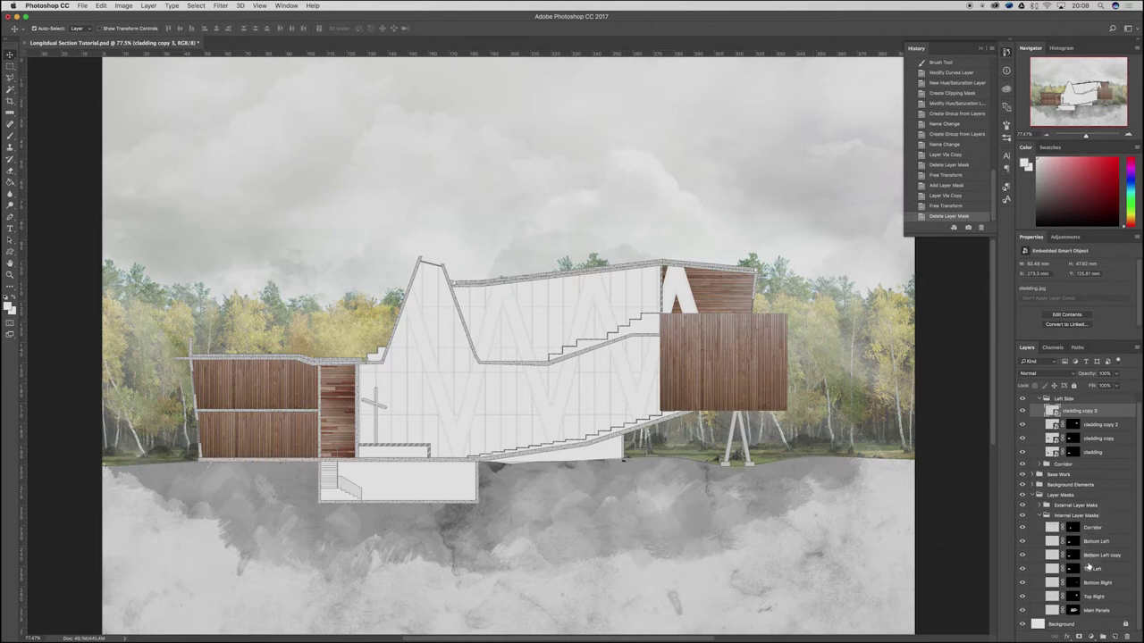
pyautogui.moveTo(1072, 583); pyautogui.dragTo(1085, 411)
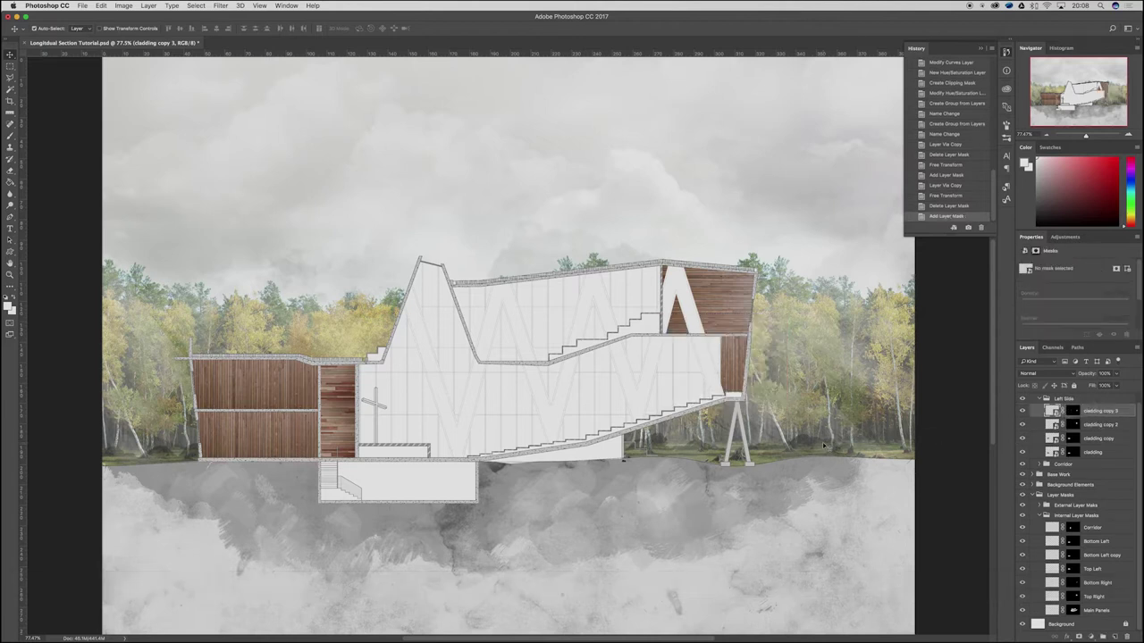
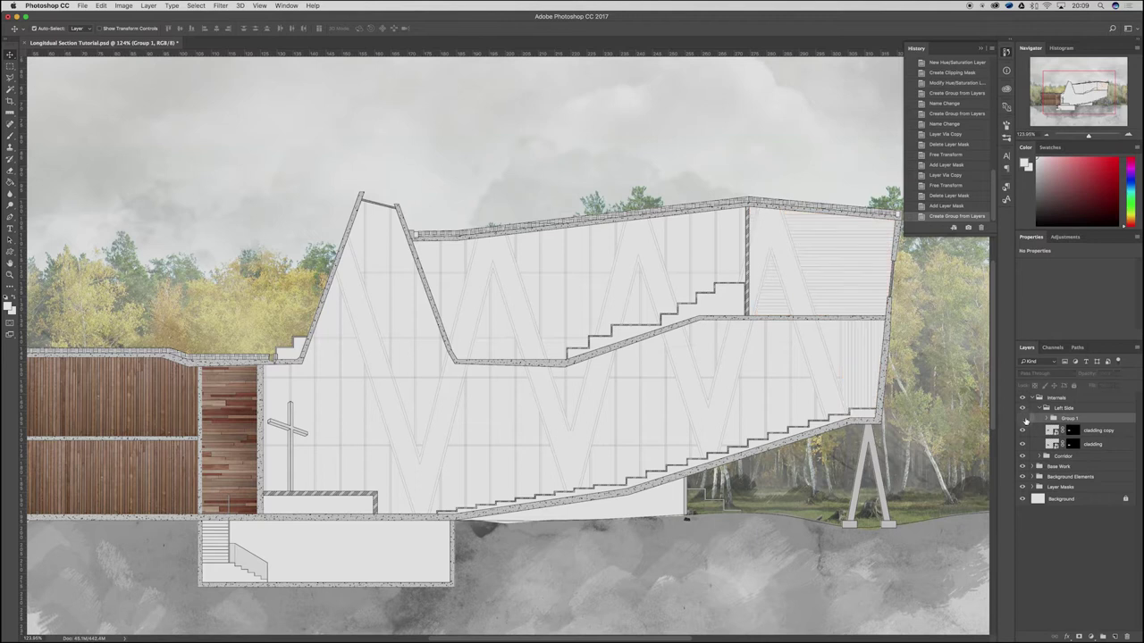
# Step: Rename Group 1 as Right Hand Side and move it out of the Left Side group to sit directly above it in Internals
pyautogui.doubleClick(1071, 418)
pyautogui.write('Right Hand')
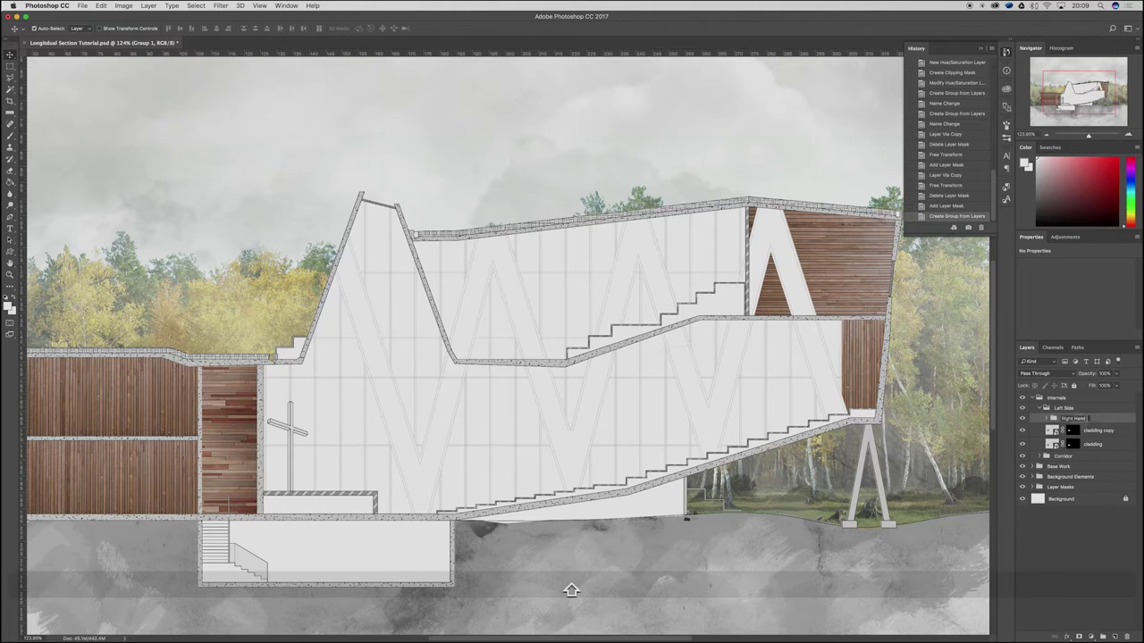
pyautogui.write(' Side')
pyautogui.press('Return')
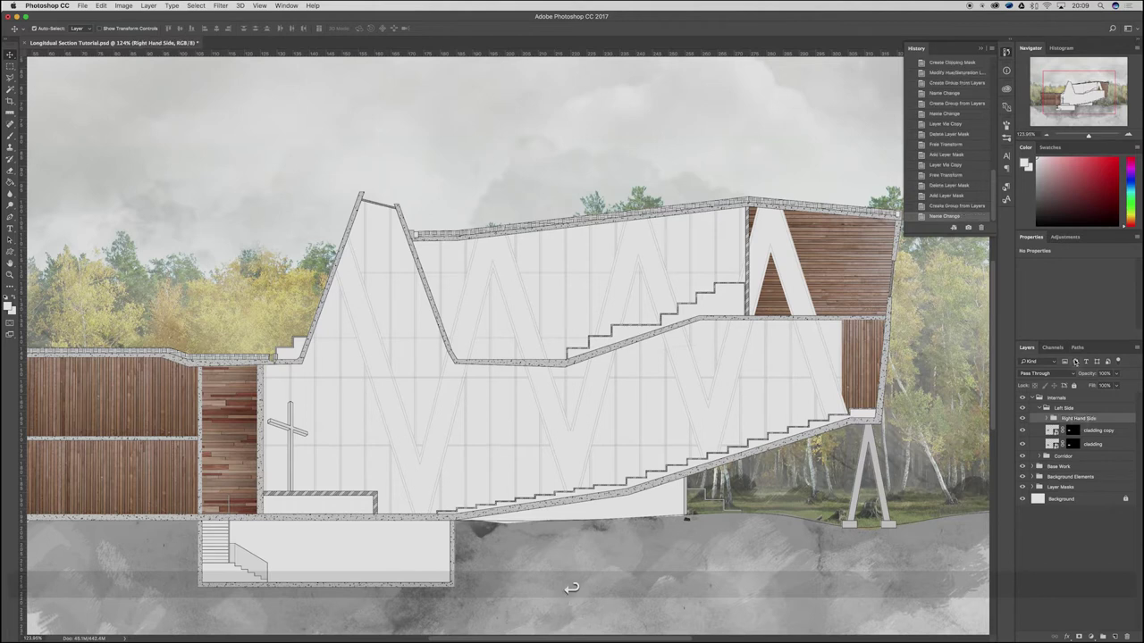
pyautogui.moveTo(1078, 418); pyautogui.dragTo(1068, 404)
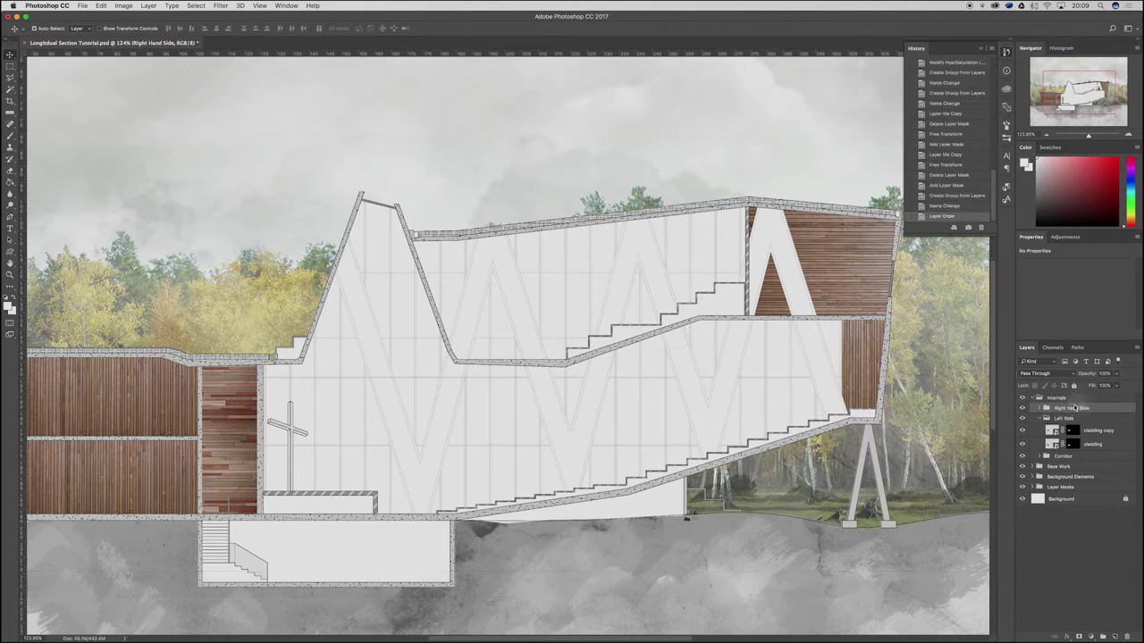
pyautogui.click(1038, 419)
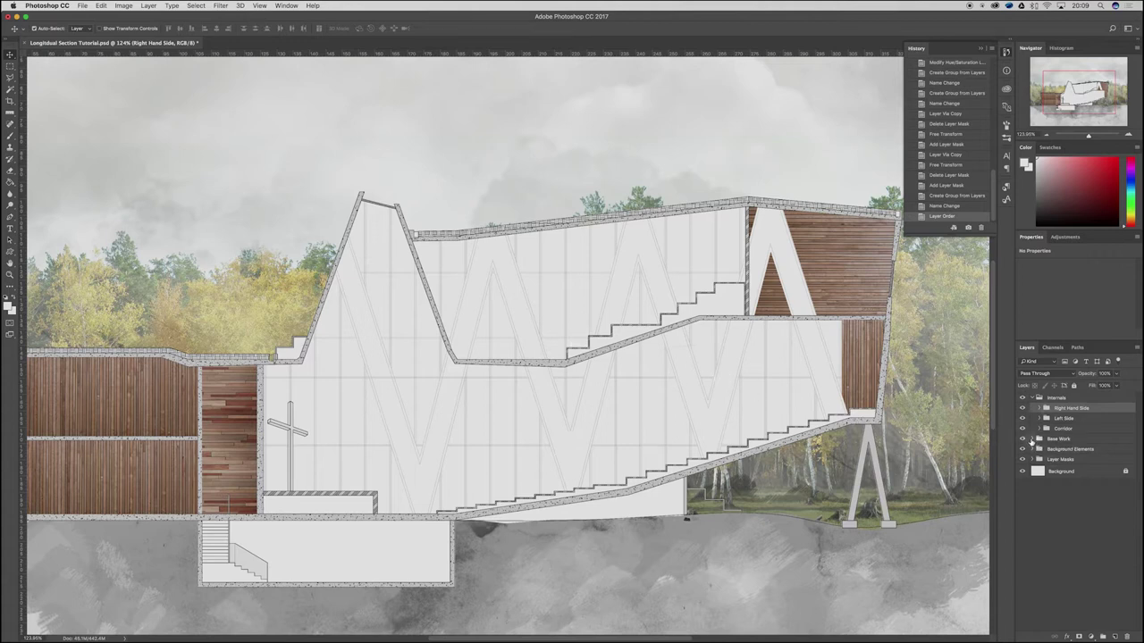
pyautogui.click(1032, 440)
pyautogui.click(1071, 453)
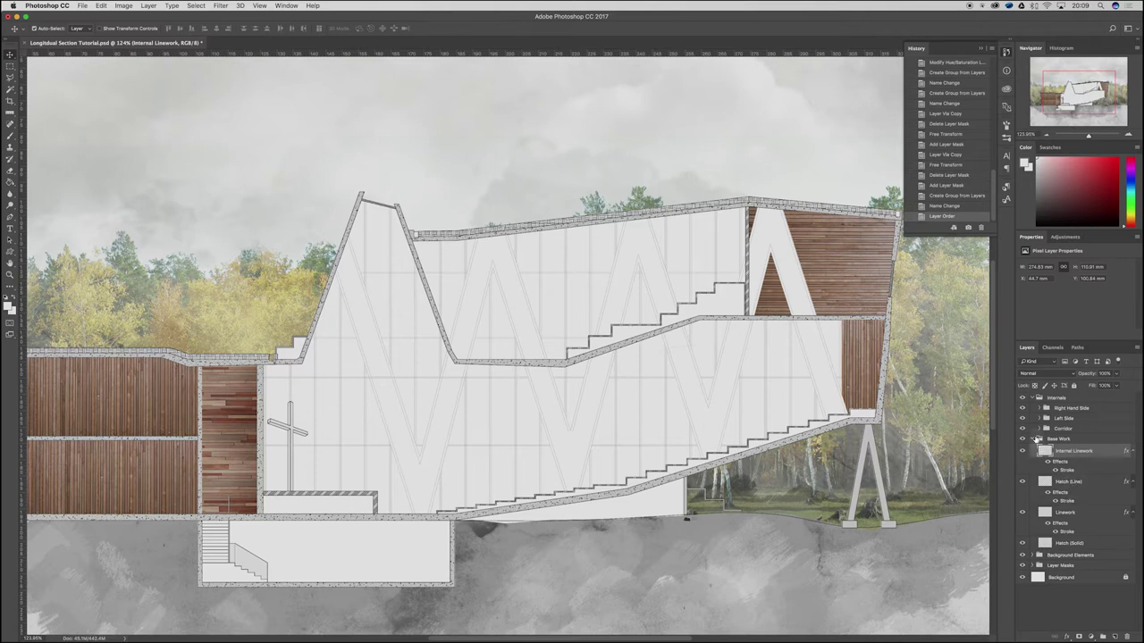
pyautogui.click(1035, 440)
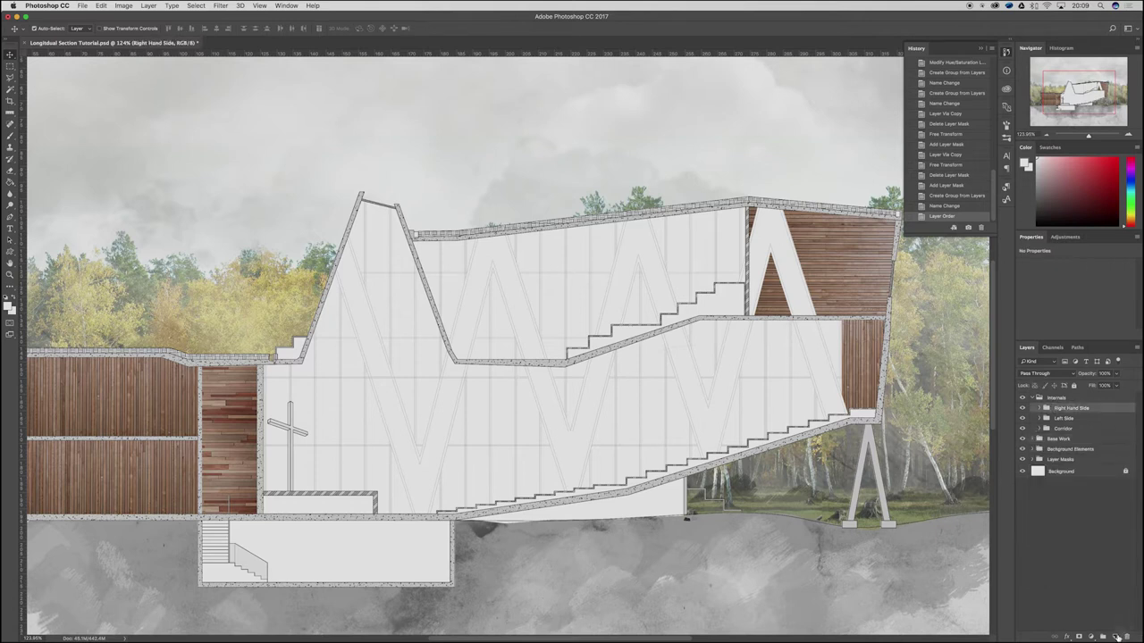
# Step: Add a new layer at the top of the Internals group and outline the zigzag bracing across the main hall with the Polygonal Lasso
pyautogui.click(1117, 636)
pyautogui.press('l')
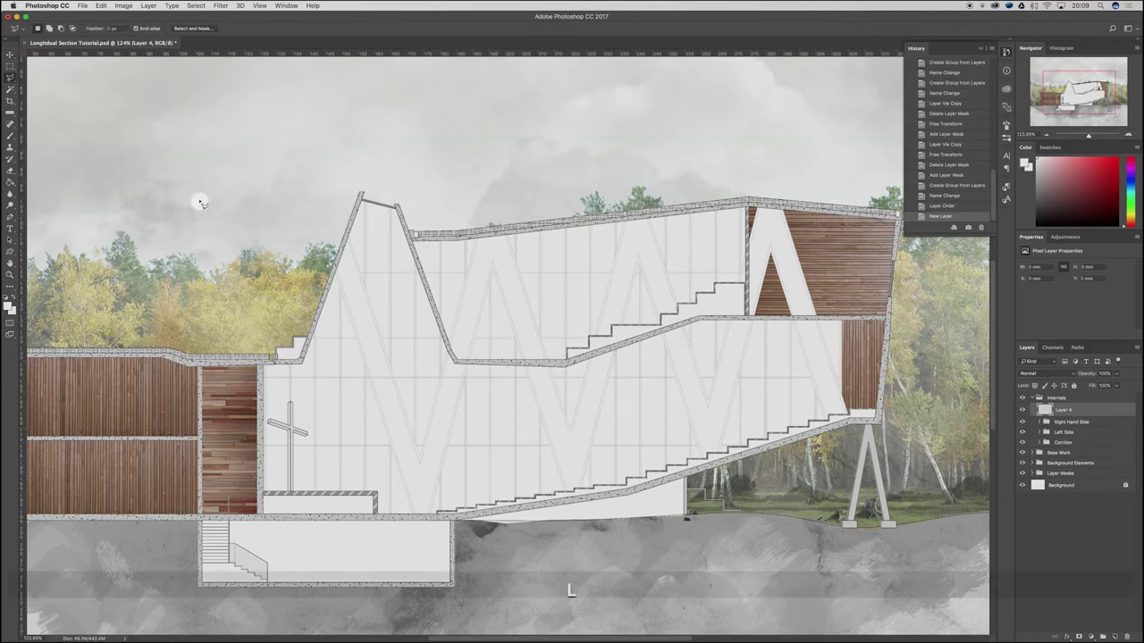
pyautogui.scroll(4, 337, 278)
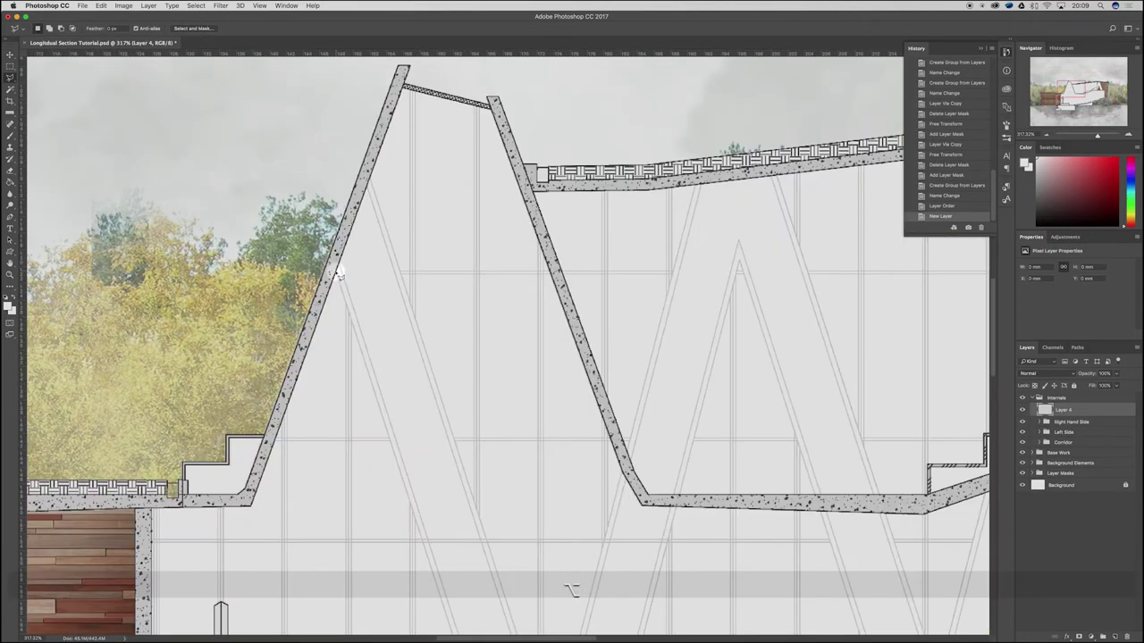
pyautogui.scroll(-5, 403, 441)
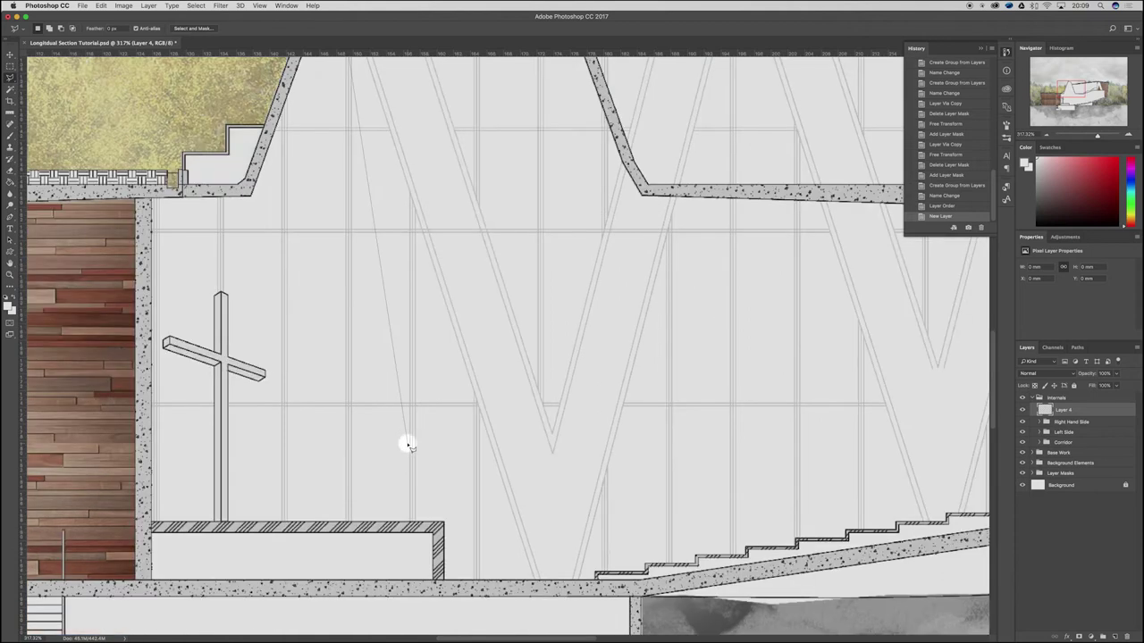
pyautogui.click(538, 579)
pyautogui.click(578, 583)
pyautogui.scroll(-5, 683, 182)
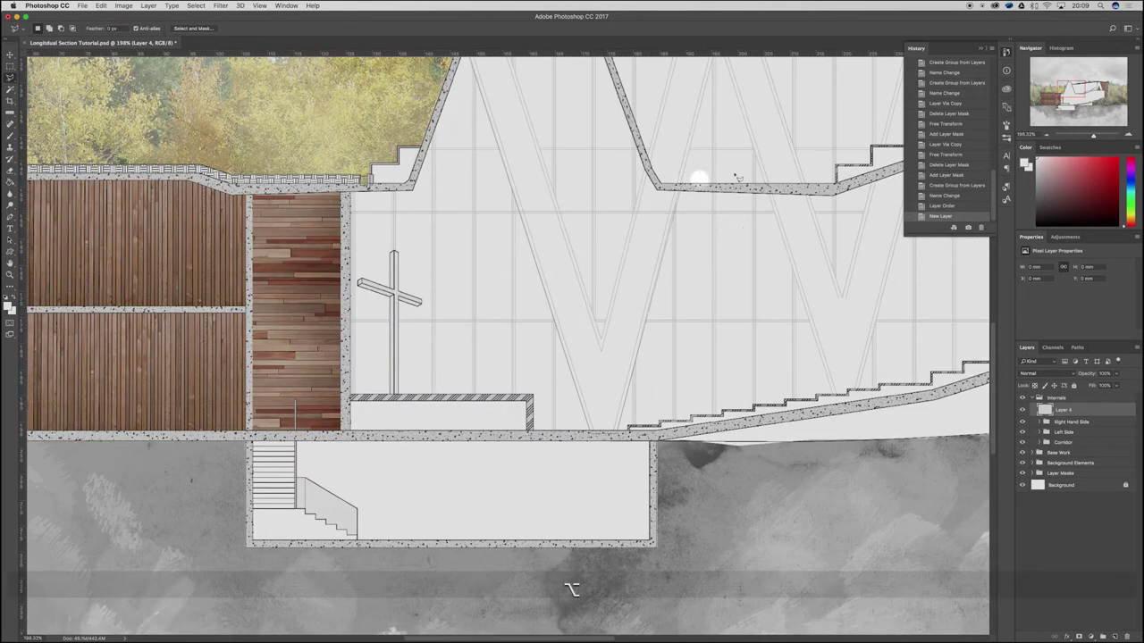
pyautogui.click(719, 144)
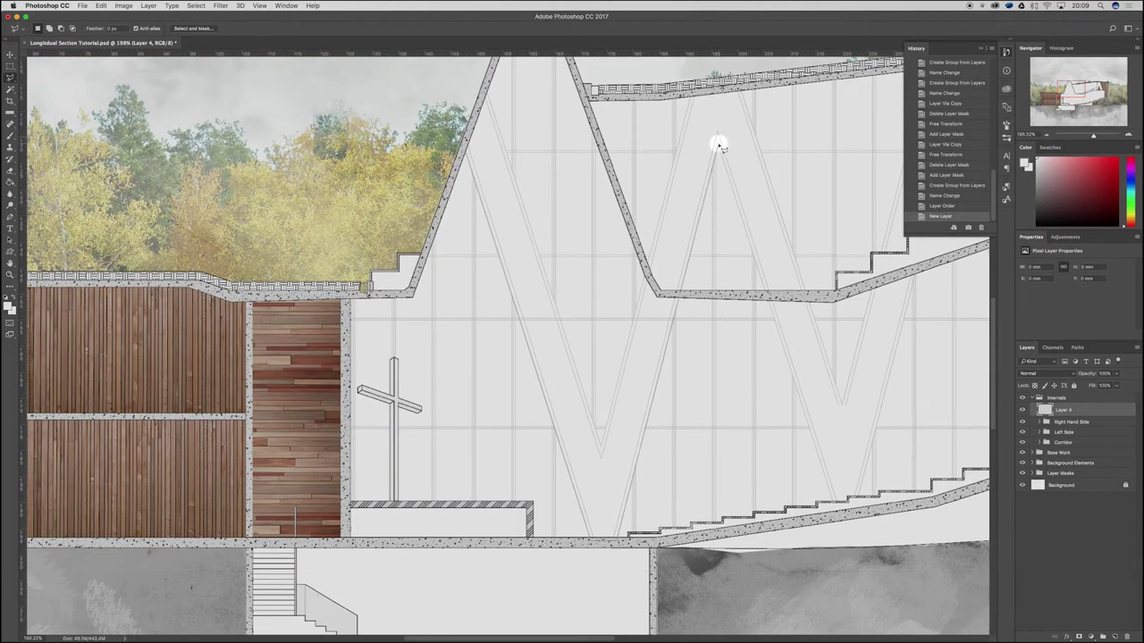
pyautogui.click(826, 486)
pyautogui.scroll(-3, 702, 395)
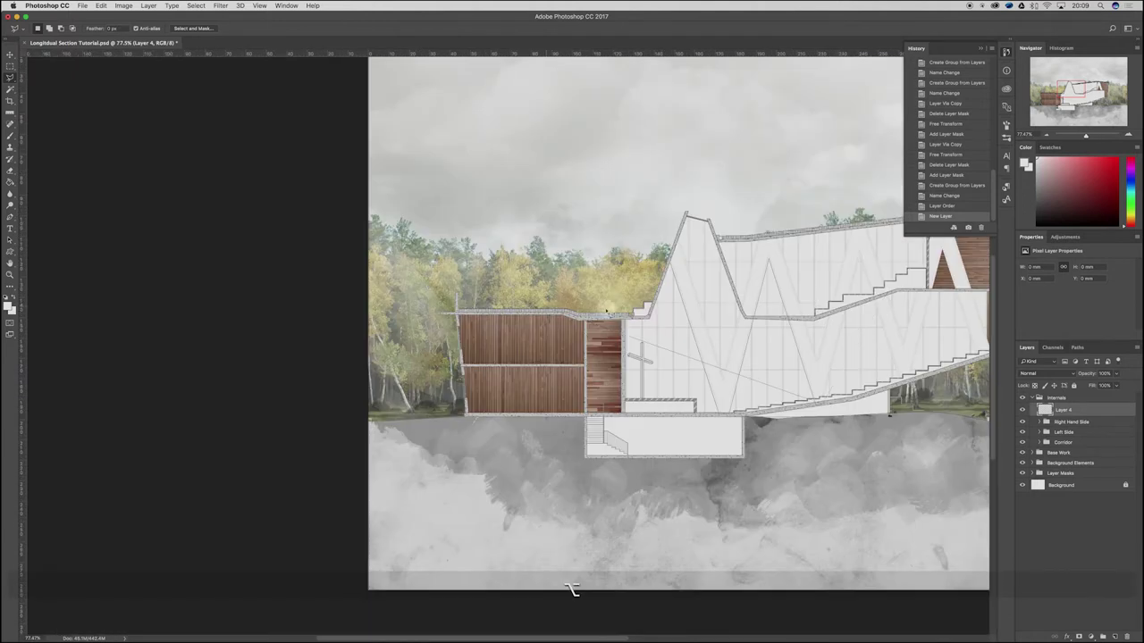
pyautogui.scroll(-2, 549, 310)
pyautogui.scroll(5, 522, 334)
pyautogui.scroll(-3, 537, 572)
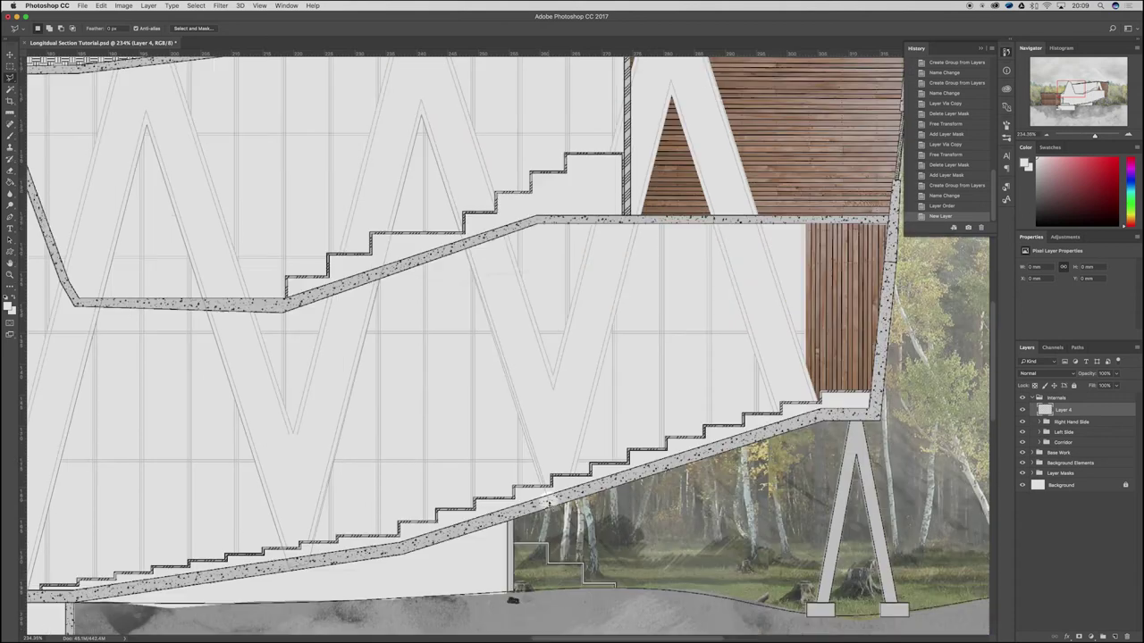
pyautogui.scroll(1, 688, 71)
pyautogui.scroll(3, 688, 70)
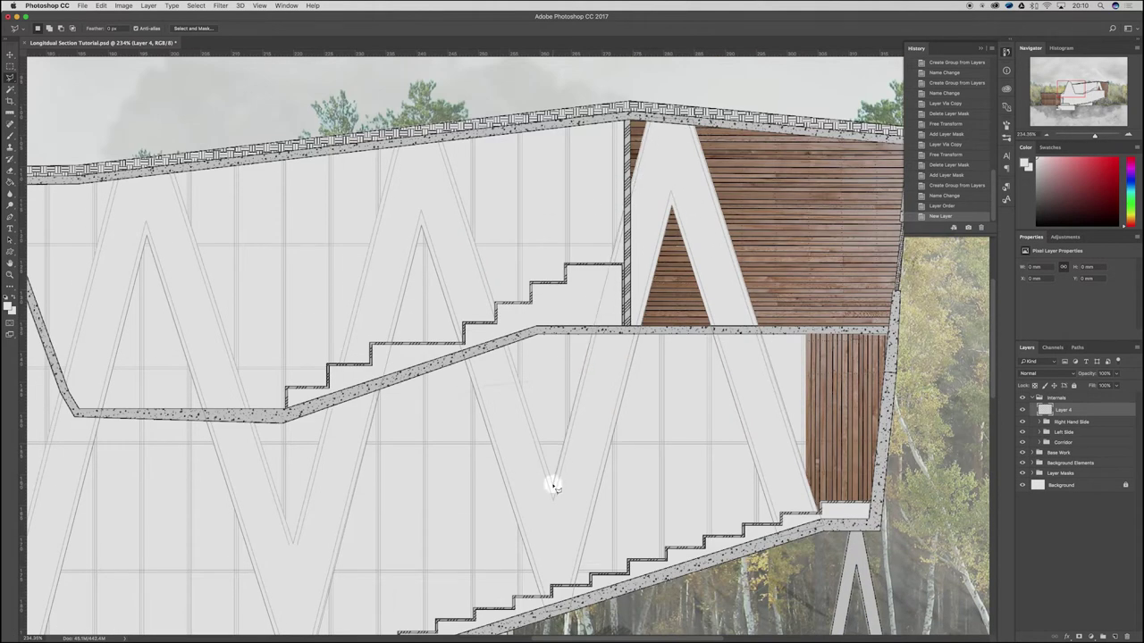
pyautogui.click(177, 177)
pyautogui.click(113, 182)
pyautogui.scroll(-3, 120, 143)
pyautogui.hscroll(-7, 120, 143)
pyautogui.click(294, 506)
pyautogui.click(159, 88)
pyautogui.click(141, 98)
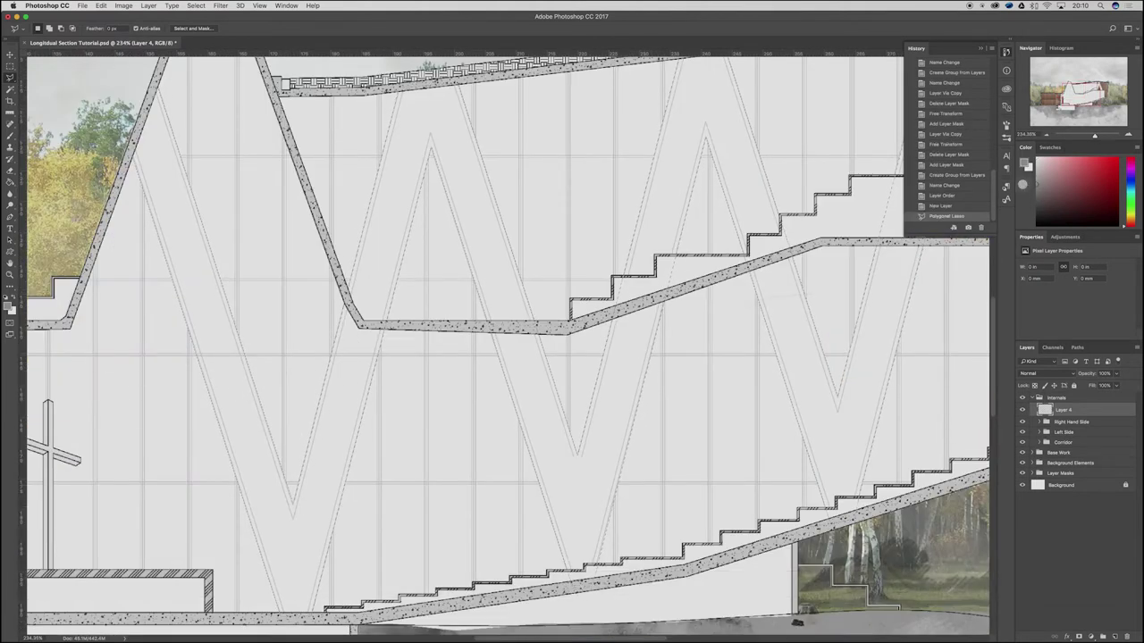
# Step: Fill the zigzag bracing selection with mid grey using the Paint Bucket and clear the selection
pyautogui.press('g')
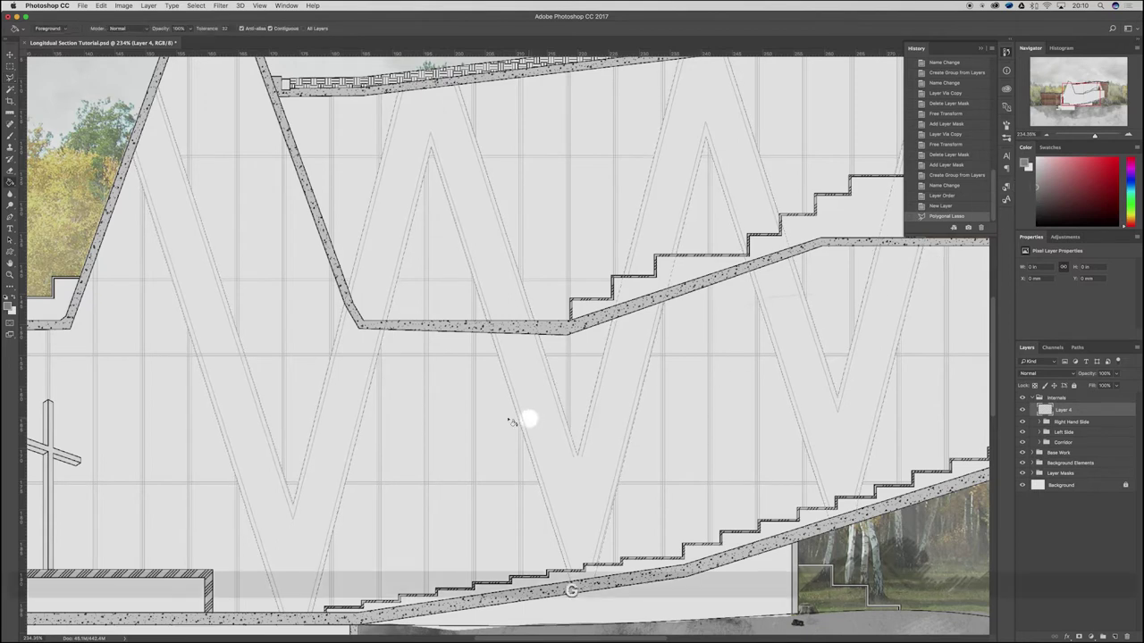
pyautogui.click(549, 368)
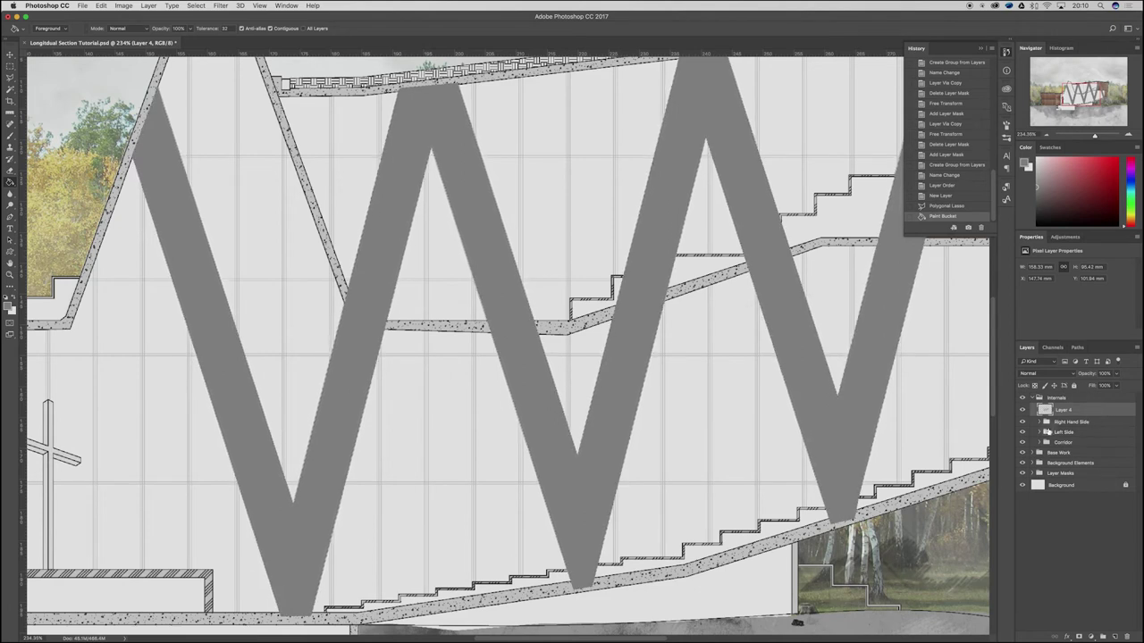
pyautogui.press('super+d')
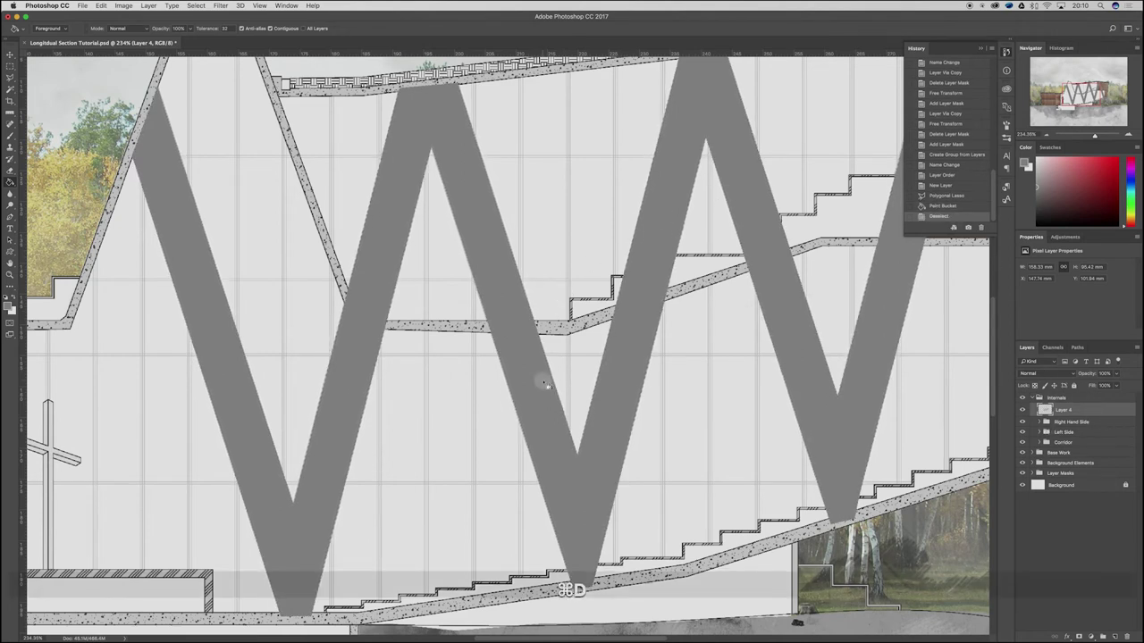
pyautogui.scroll(-6, 544, 380)
pyautogui.scroll(1, 247, 384)
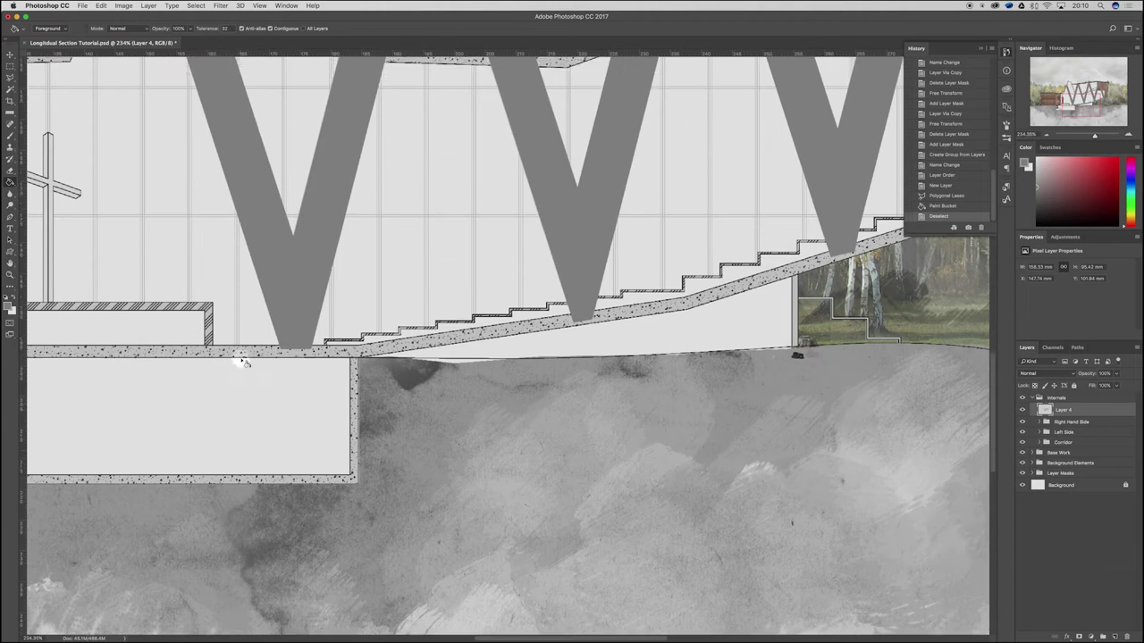
pyautogui.press('l')
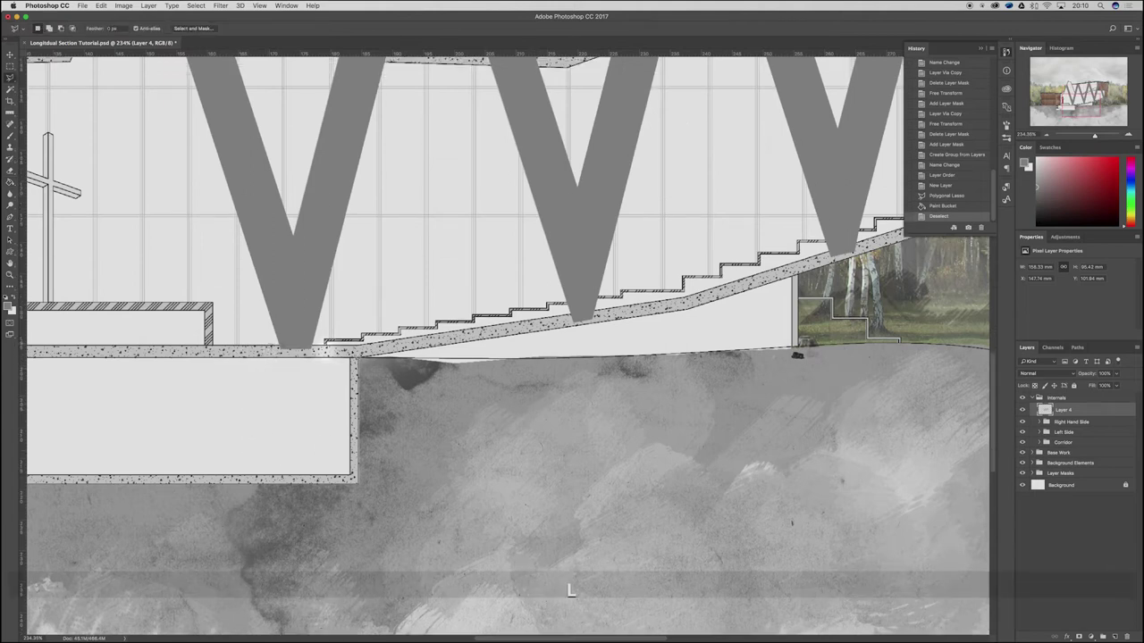
pyautogui.press('Escape')
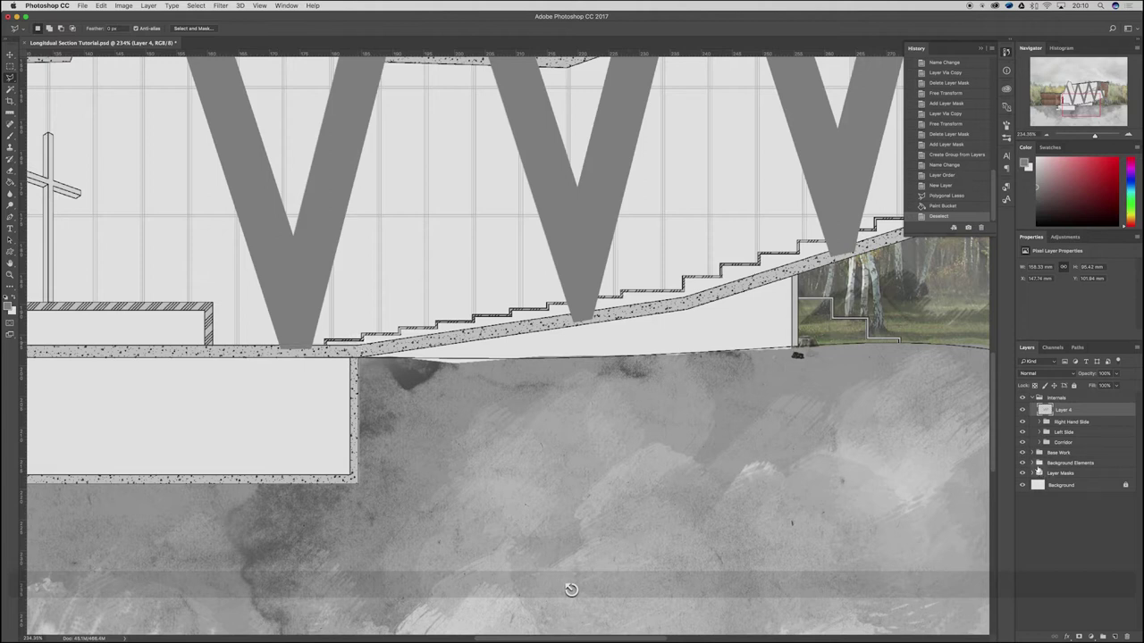
# Step: Select the concrete slab area from the Hatch (Solid) layer in Base Work, clear it from Layer 4's bracing, and deselect
pyautogui.click(1035, 453)
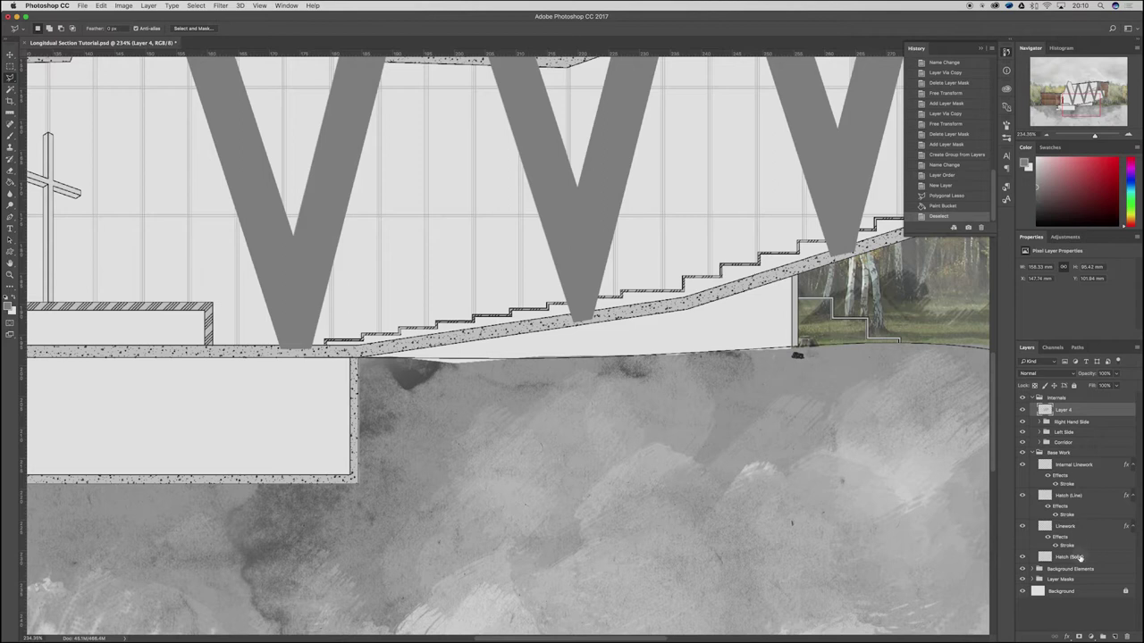
pyautogui.click(1080, 558)
pyautogui.press('w')
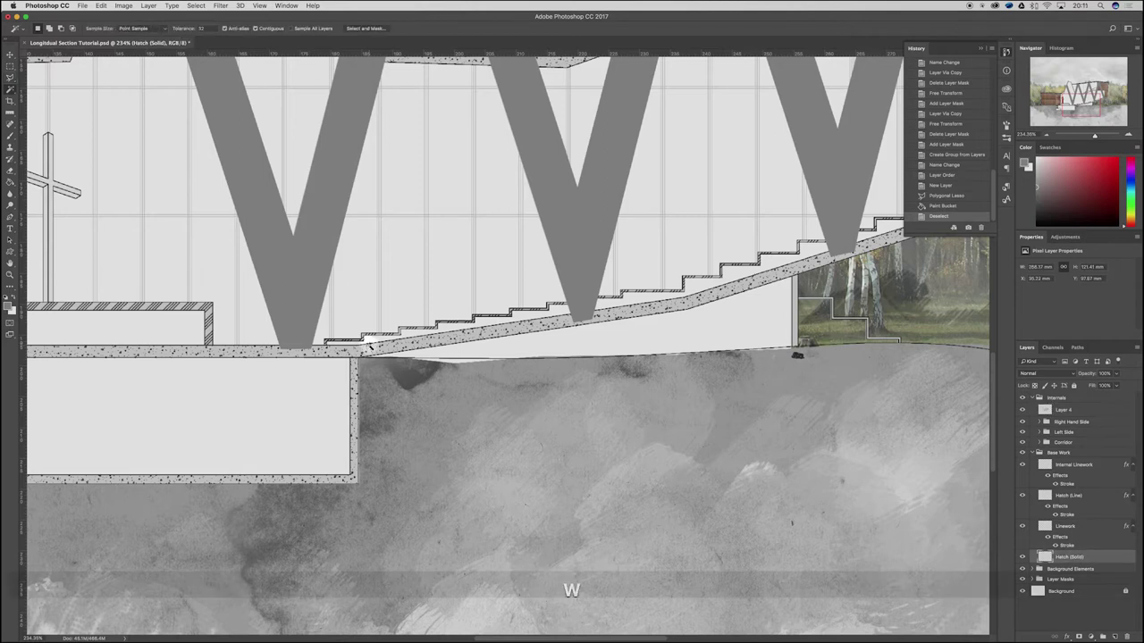
pyautogui.click(368, 349)
pyautogui.scroll(-3, 371, 347)
pyautogui.scroll(2, 377, 345)
pyautogui.scroll(3, 376, 345)
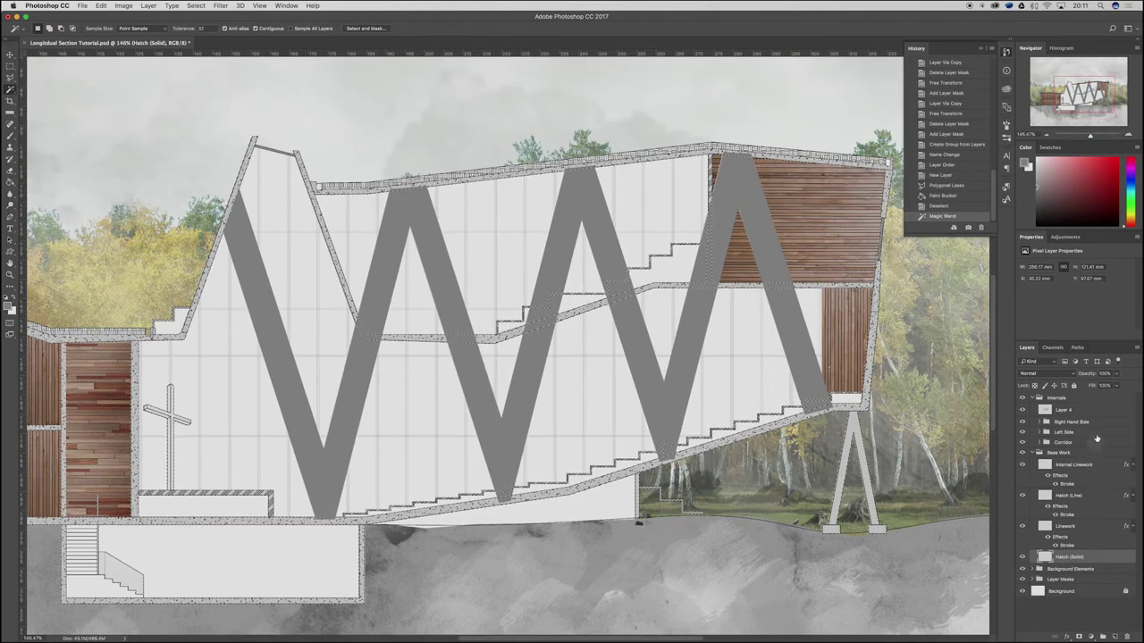
pyautogui.click(1077, 410)
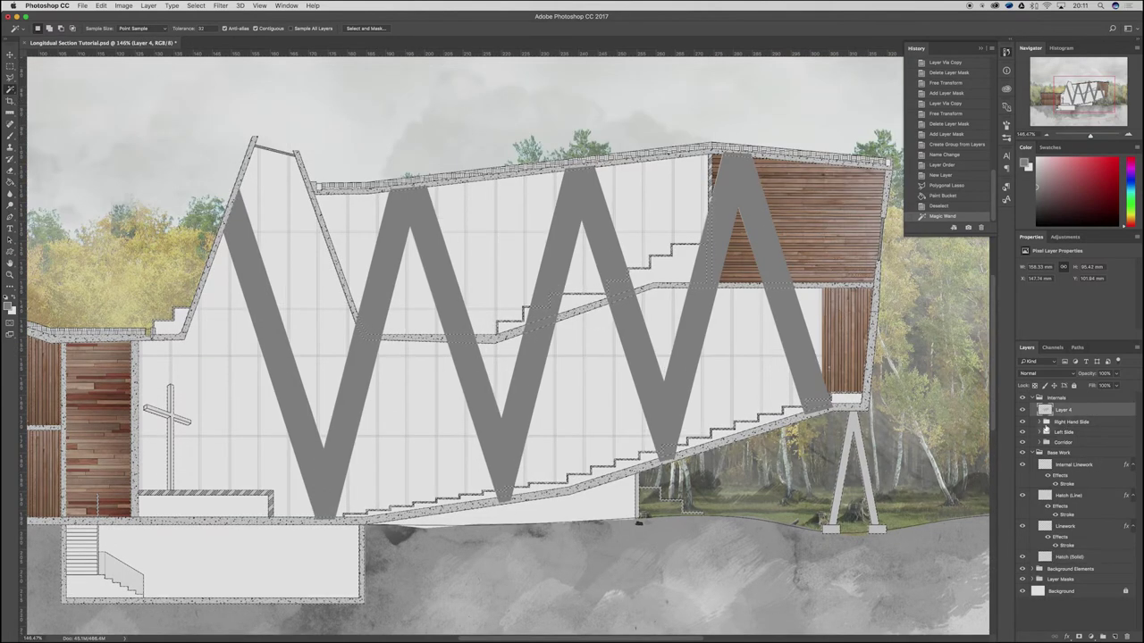
pyautogui.press('BackSpace')
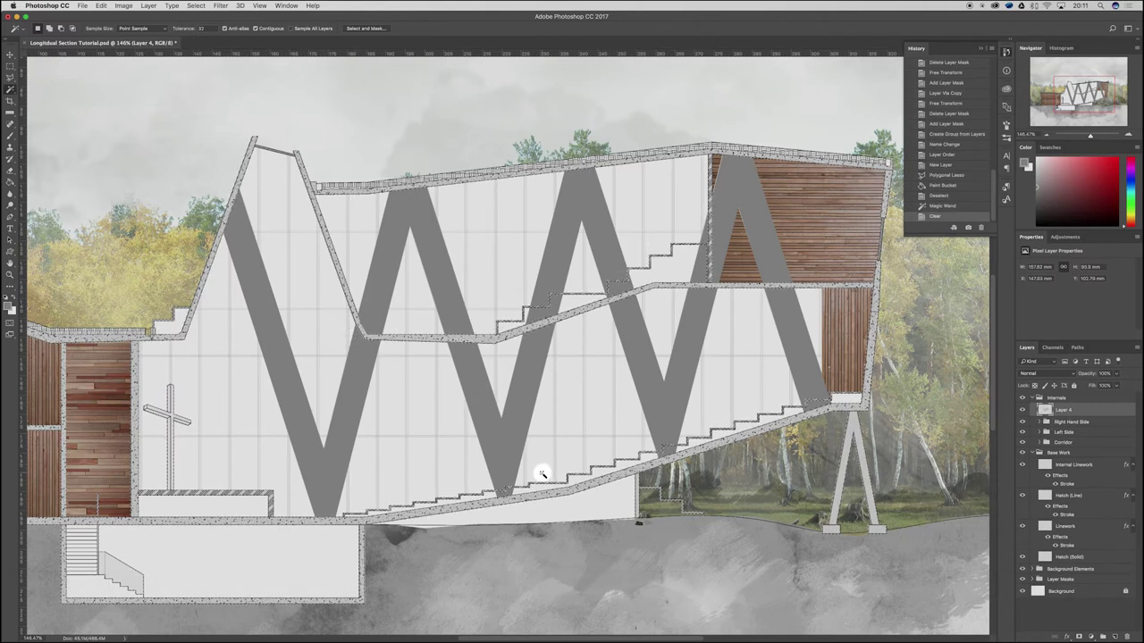
pyautogui.press('super+d')
# Step: Outline the bracing remnant between the lower stair treads and the slab at the middle V with the Polygonal Lasso and clear it
pyautogui.scroll(10, 541, 472)
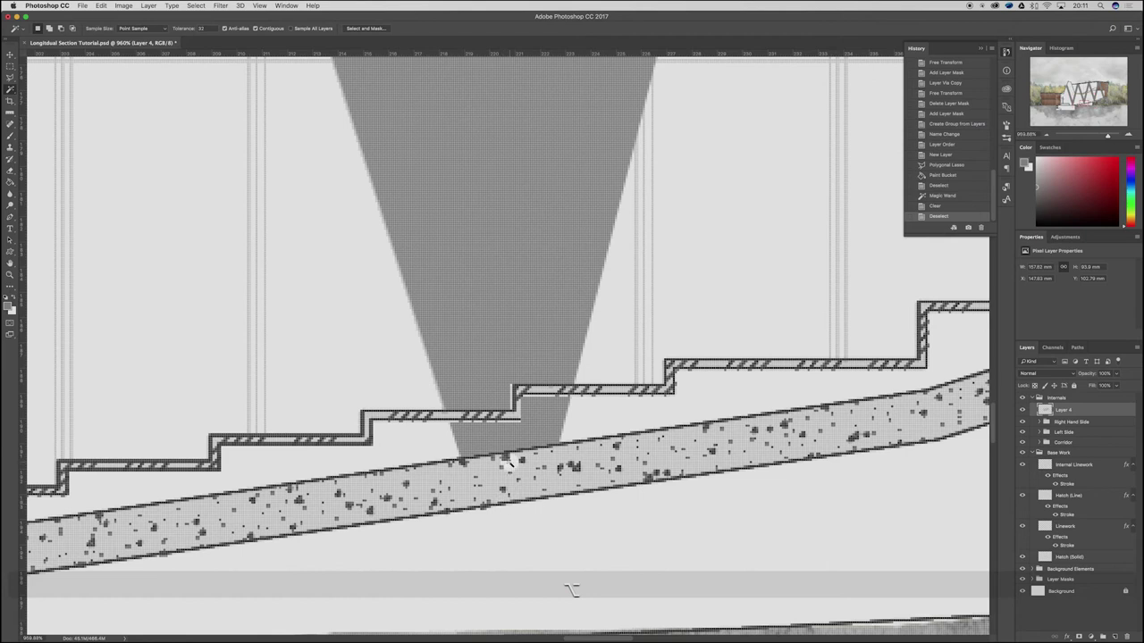
pyautogui.press('l')
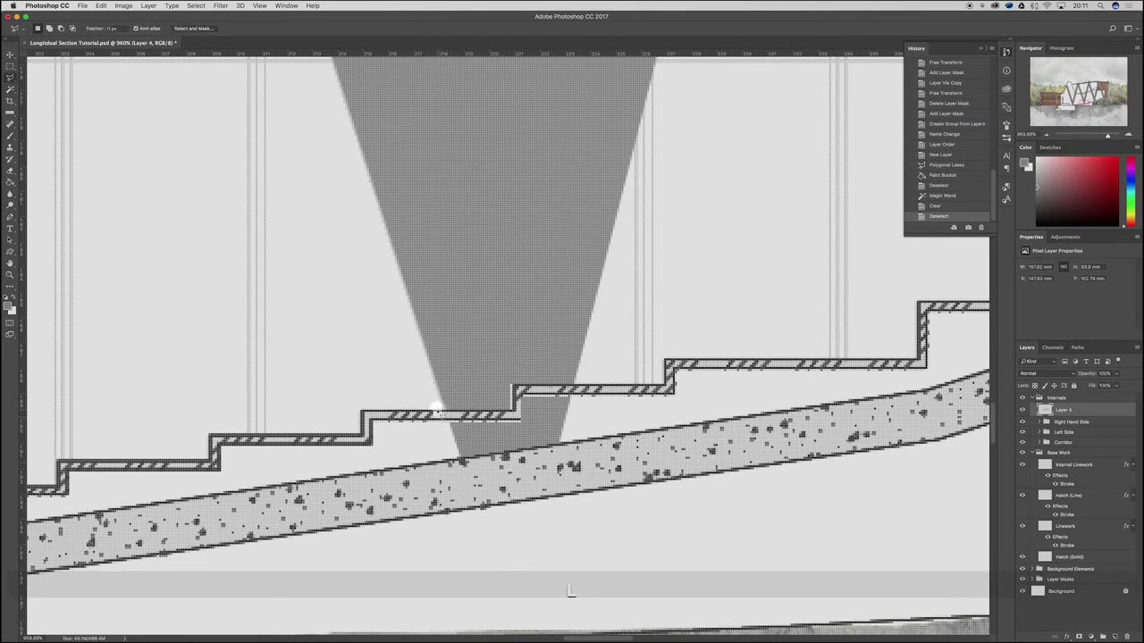
pyautogui.click(605, 399)
pyautogui.click(592, 493)
pyautogui.doubleClick(442, 497)
pyautogui.press('BackSpace')
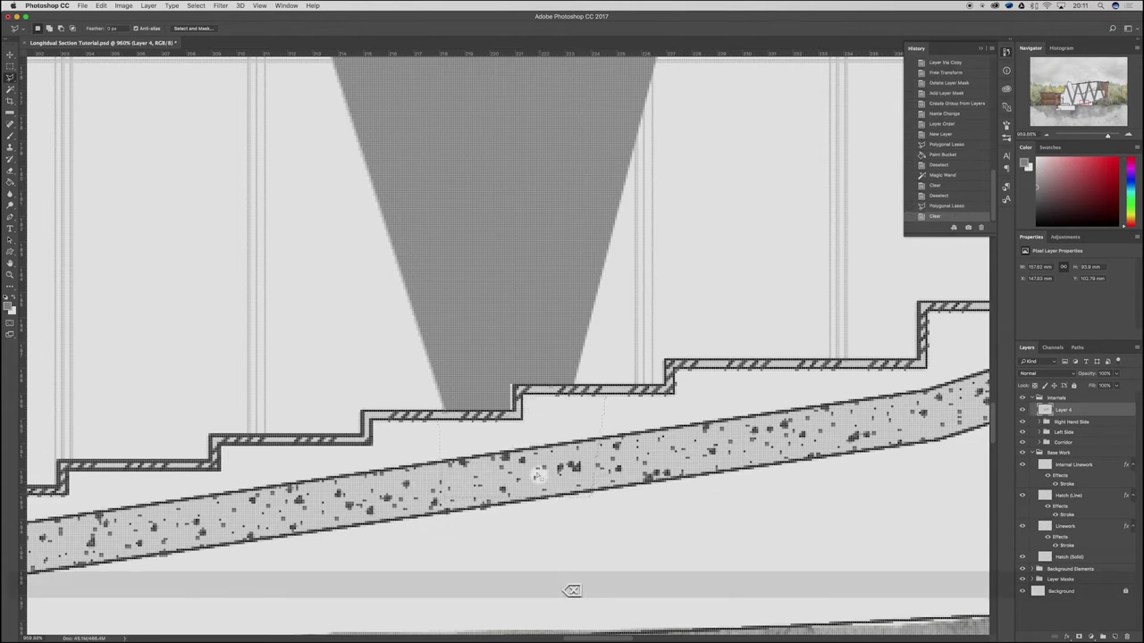
# Step: Lasso the bracing remnant beneath the lower stairs at the next V to the right and clear it
pyautogui.scroll(-10, 561, 487)
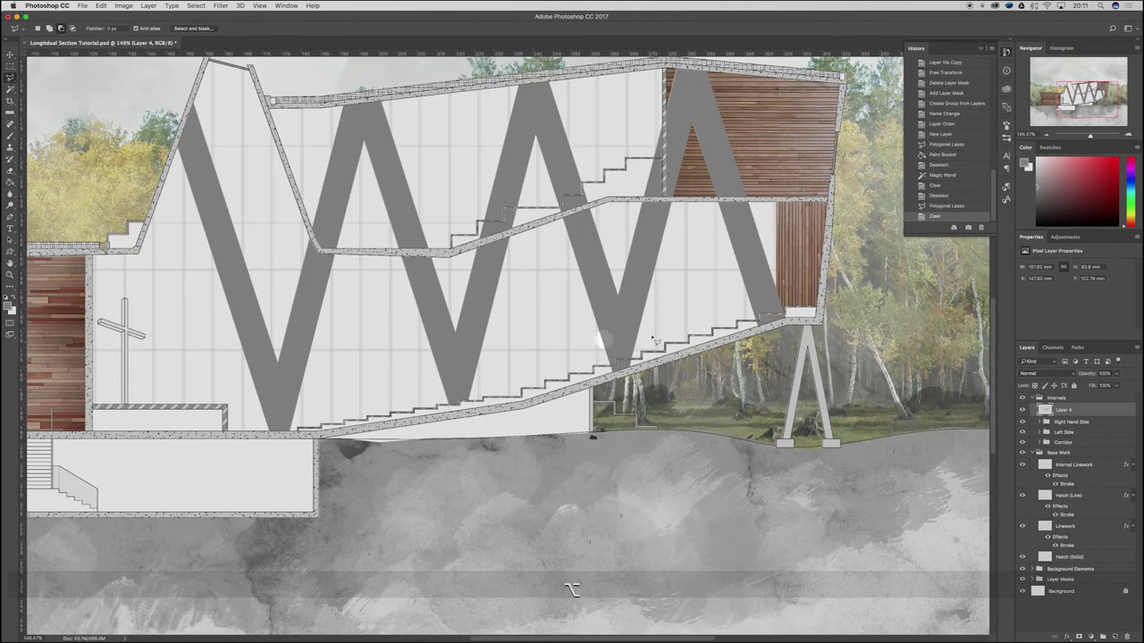
pyautogui.scroll(6, 486, 349)
pyautogui.click(352, 439)
pyautogui.click(385, 438)
pyautogui.keyDown('shift'); pyautogui.click(385, 420); pyautogui.keyUp('shift')
pyautogui.doubleClick(377, 492)
pyautogui.press('BackSpace')
# Step: Clear the remaining bracing remnants beneath the right end of the lower stairs and the upper stairs, and deselect
pyautogui.click(730, 321)
pyautogui.click(751, 305)
pyautogui.keyDown('shift'); pyautogui.click(843, 304); pyautogui.keyUp('shift')
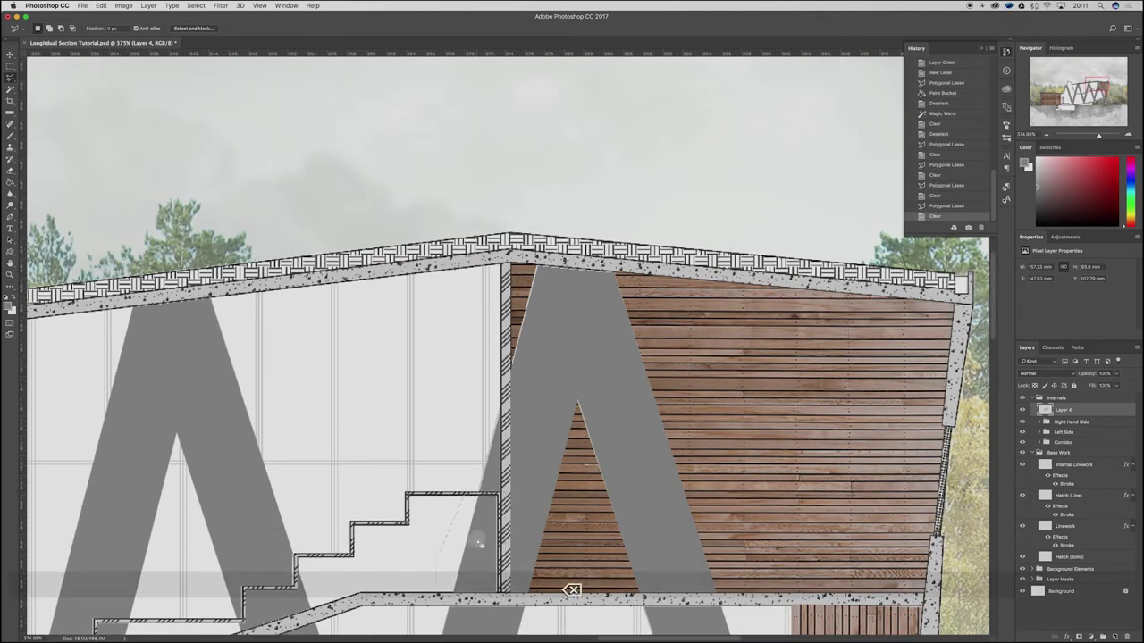
pyautogui.press('super+d')
pyautogui.scroll(-5, 607, 401)
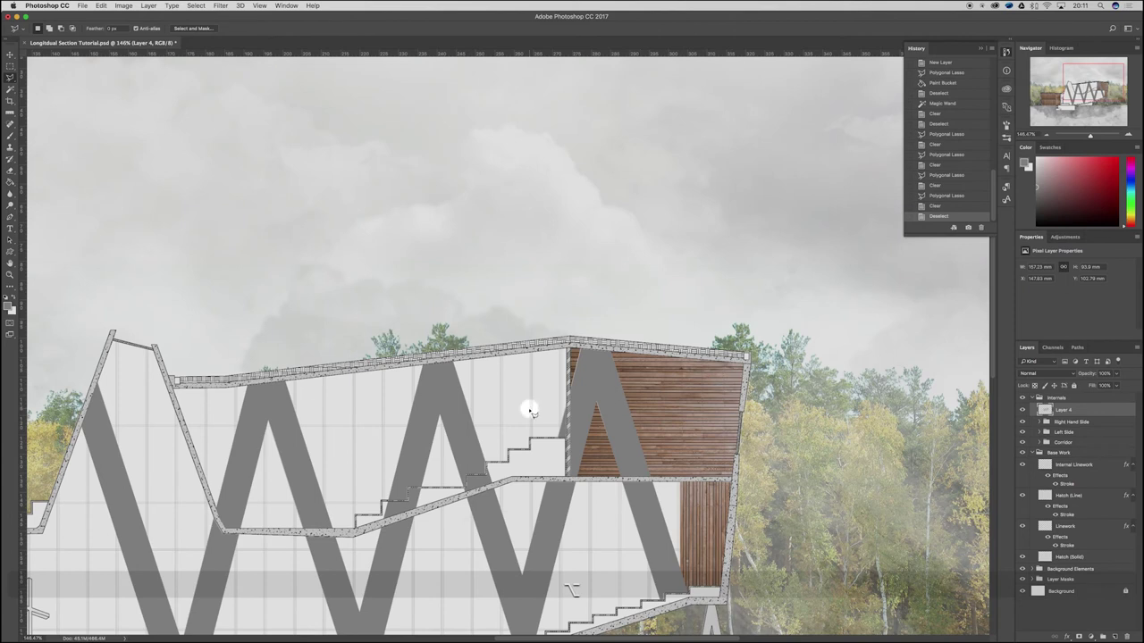
pyautogui.scroll(-3, 530, 411)
# Step: Hide Layer 4 and rename it Outer Truss Member, with a new layer above it named Inner Truss Member
pyautogui.click(1023, 412)
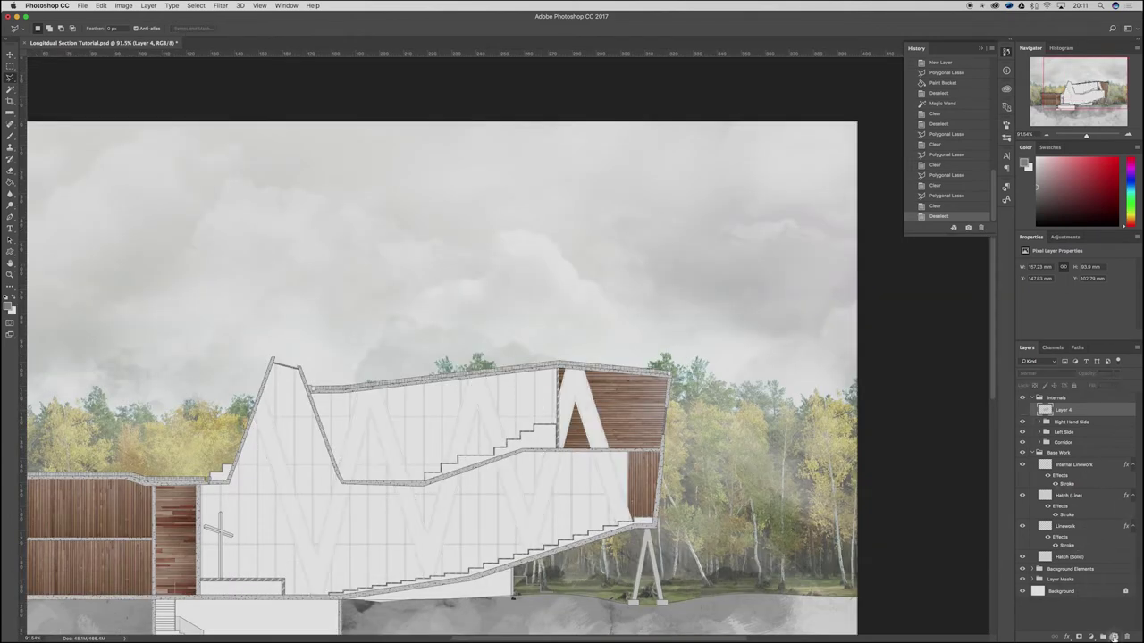
pyautogui.click(1113, 637)
pyautogui.doubleClick(1065, 423)
pyautogui.write('OOuter Truss Member')
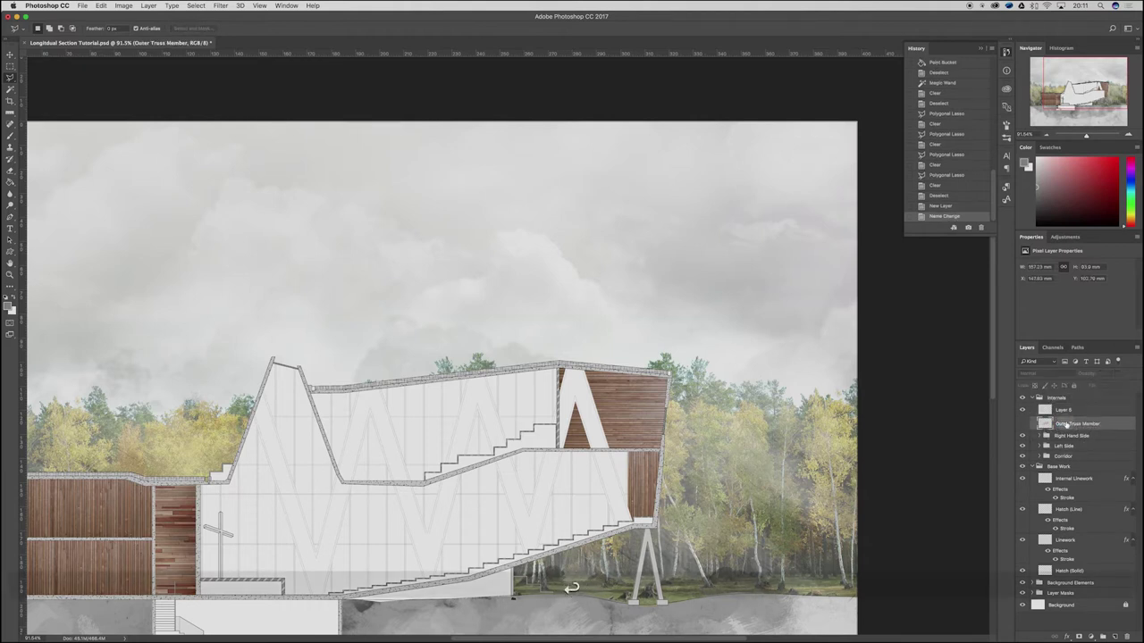
pyautogui.hotkey('shift', 'Tab')
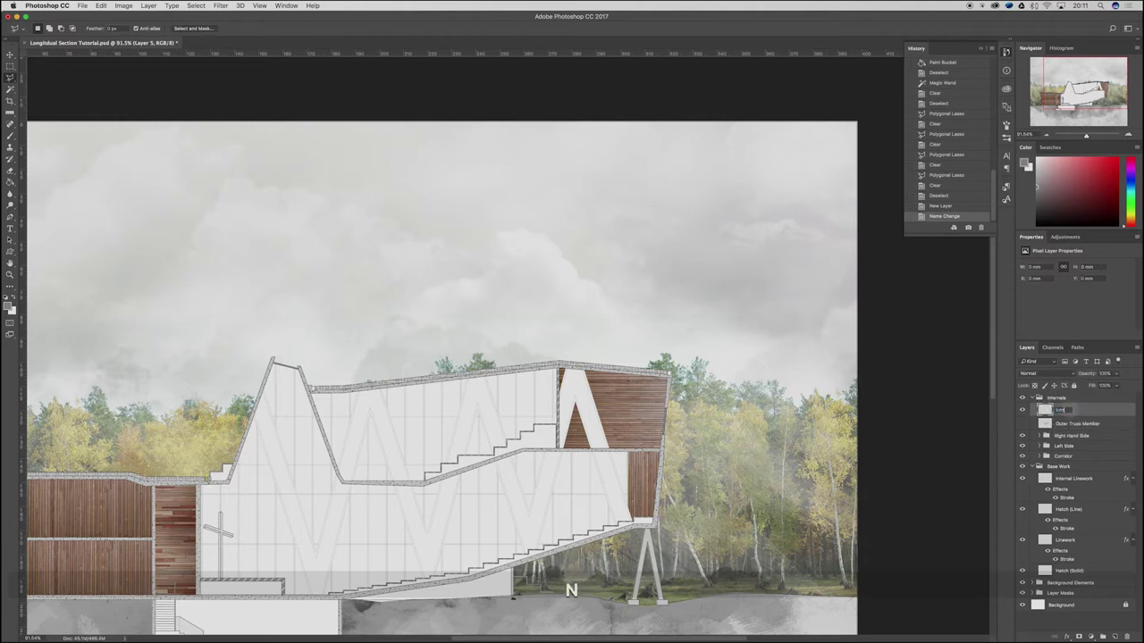
pyautogui.write('Inner Truss Member')
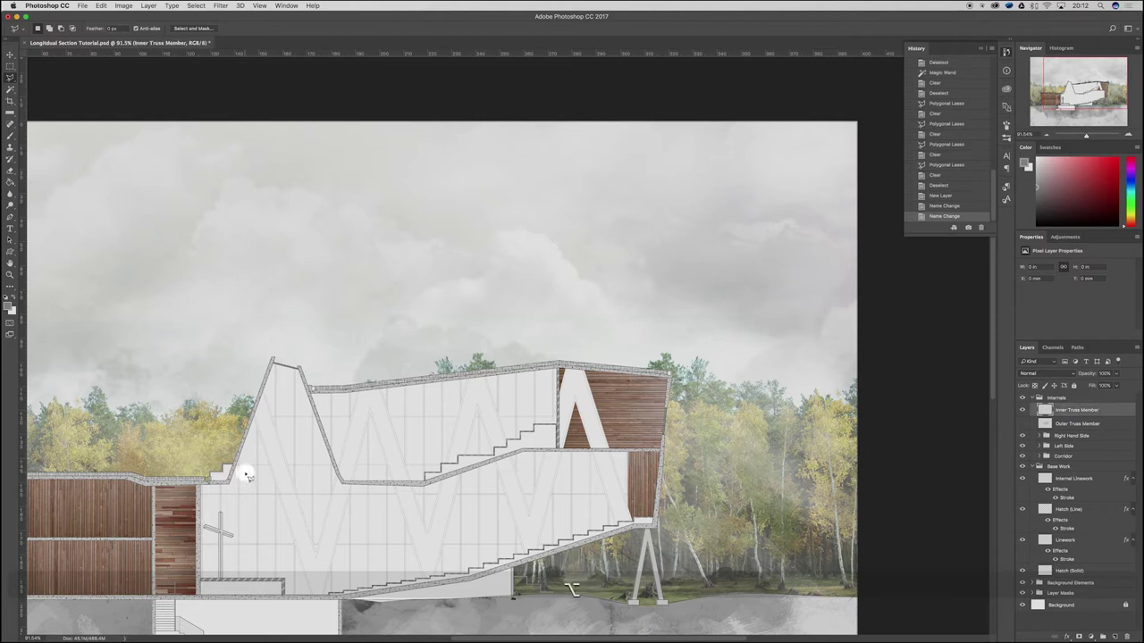
# Step: Outline the inner zigzag of the truss across the main hall with the Polygonal Lasso on the Inner Truss Member layer
pyautogui.scroll(5, 248, 473)
pyautogui.scroll(-3, 248, 474)
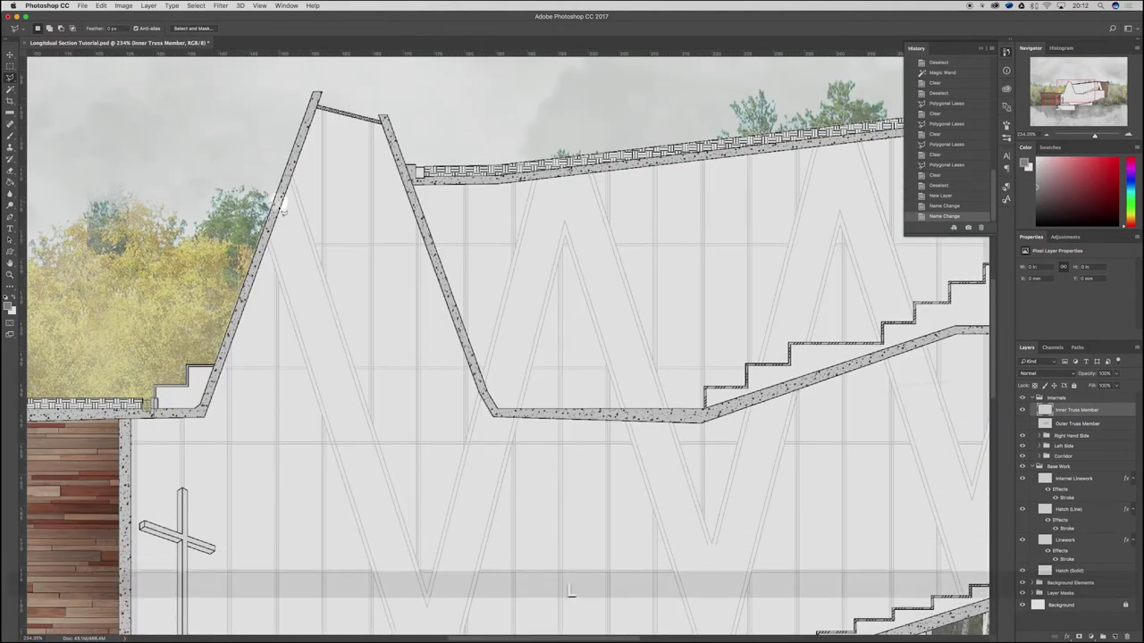
pyautogui.scroll(-4, 345, 455)
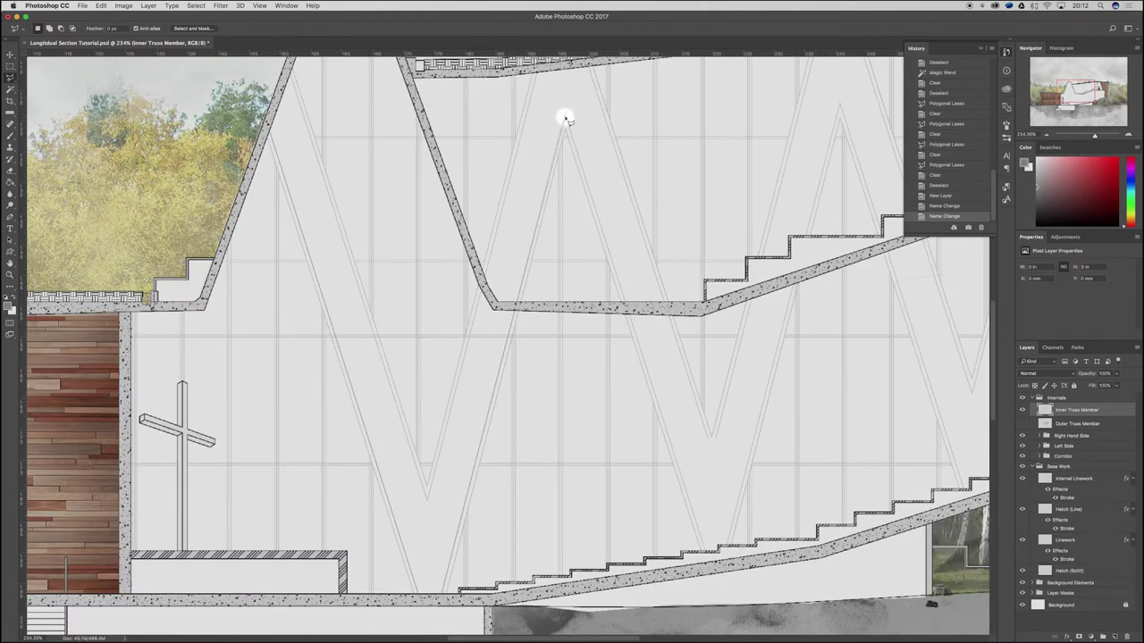
pyautogui.scroll(1, 899, 378)
pyautogui.scroll(1, 692, 472)
pyautogui.hscroll(8, 691, 472)
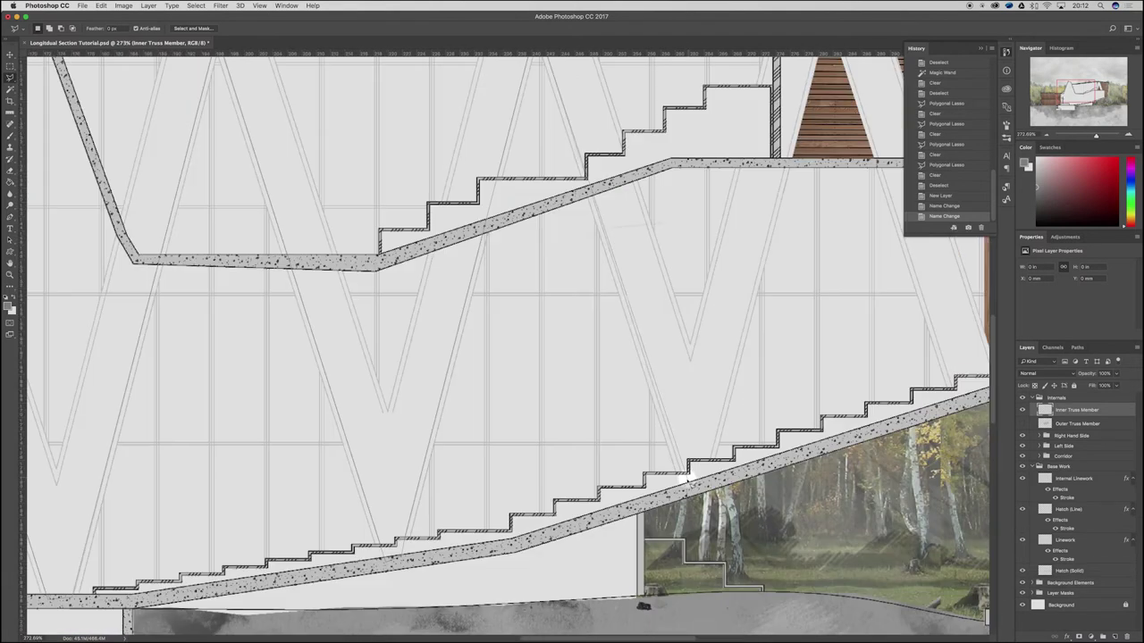
pyautogui.scroll(3, 836, 67)
pyautogui.hscroll(5, 608, 94)
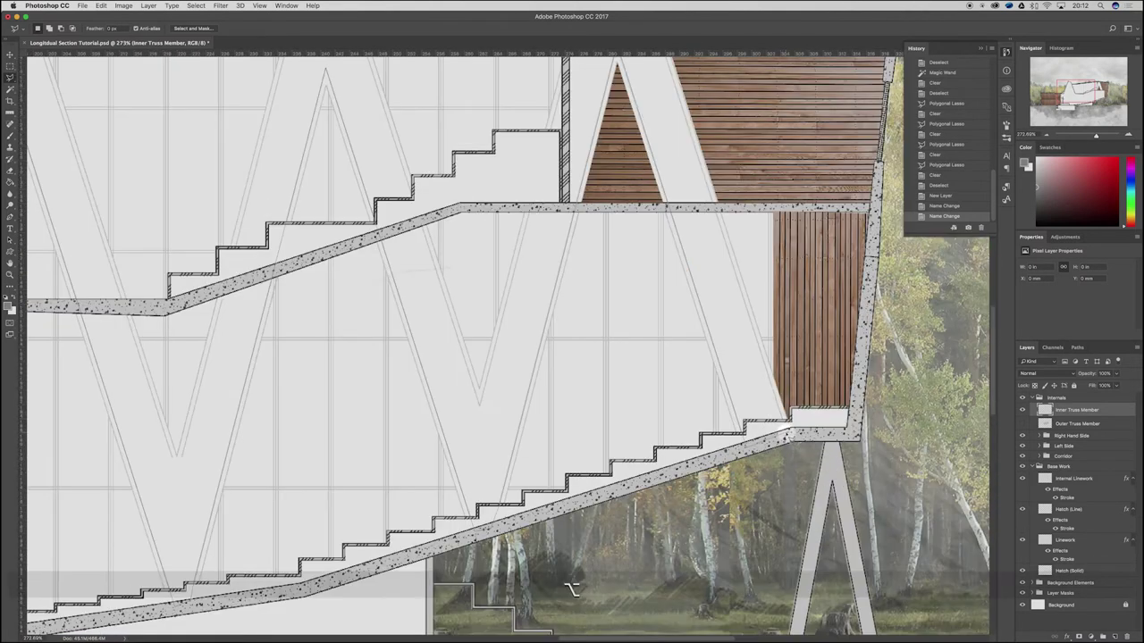
pyautogui.scroll(3, 608, 94)
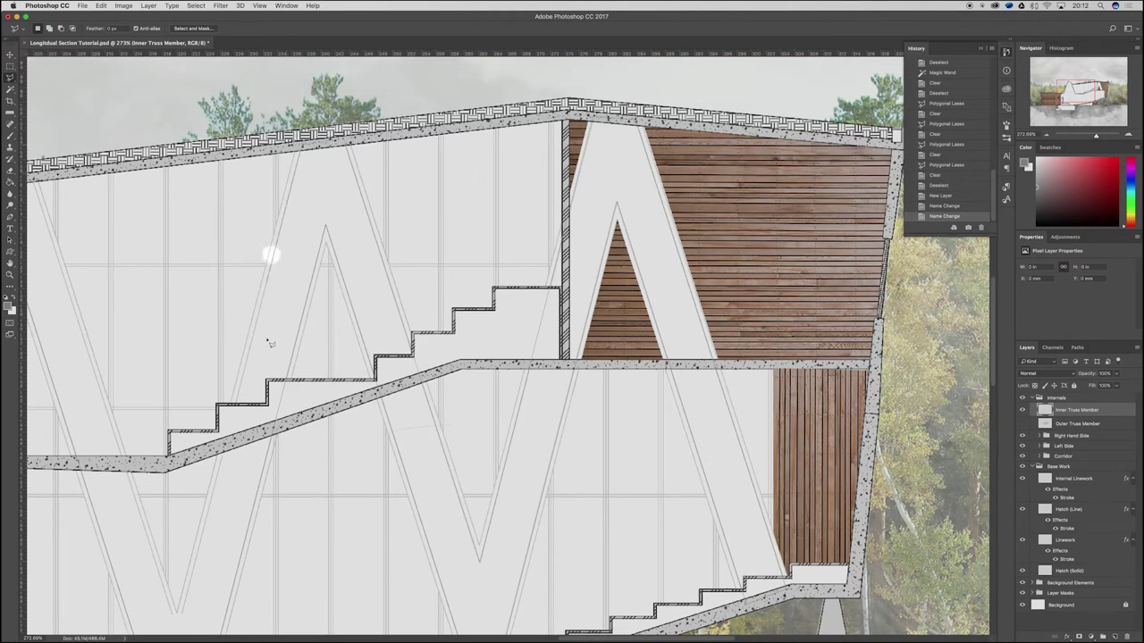
pyautogui.scroll(2, 182, 621)
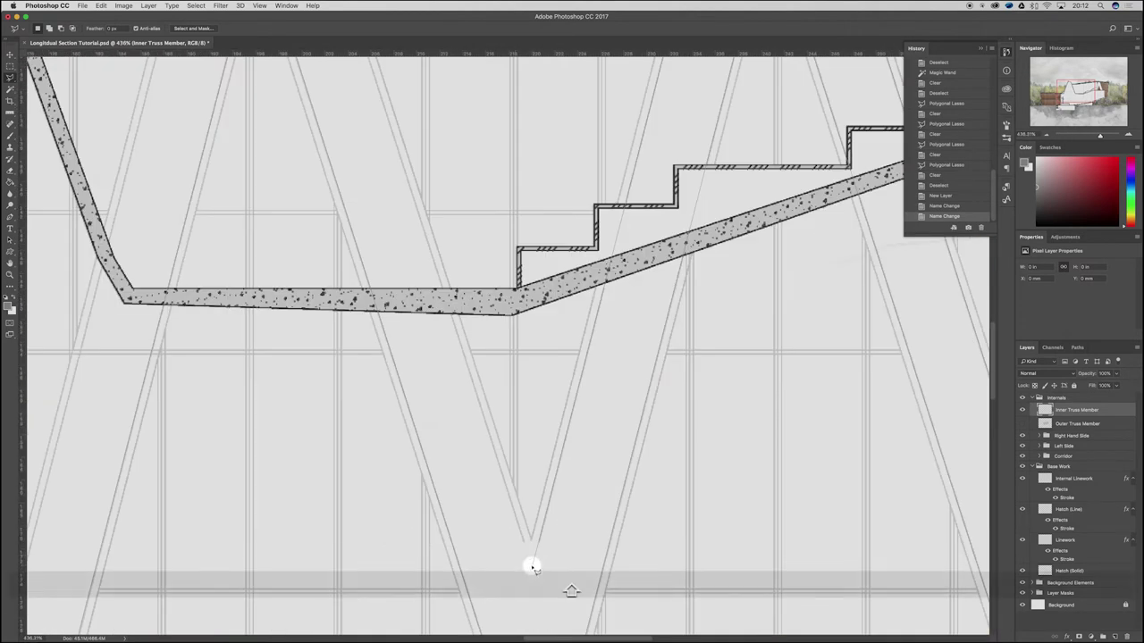
pyautogui.scroll(-2, 467, 135)
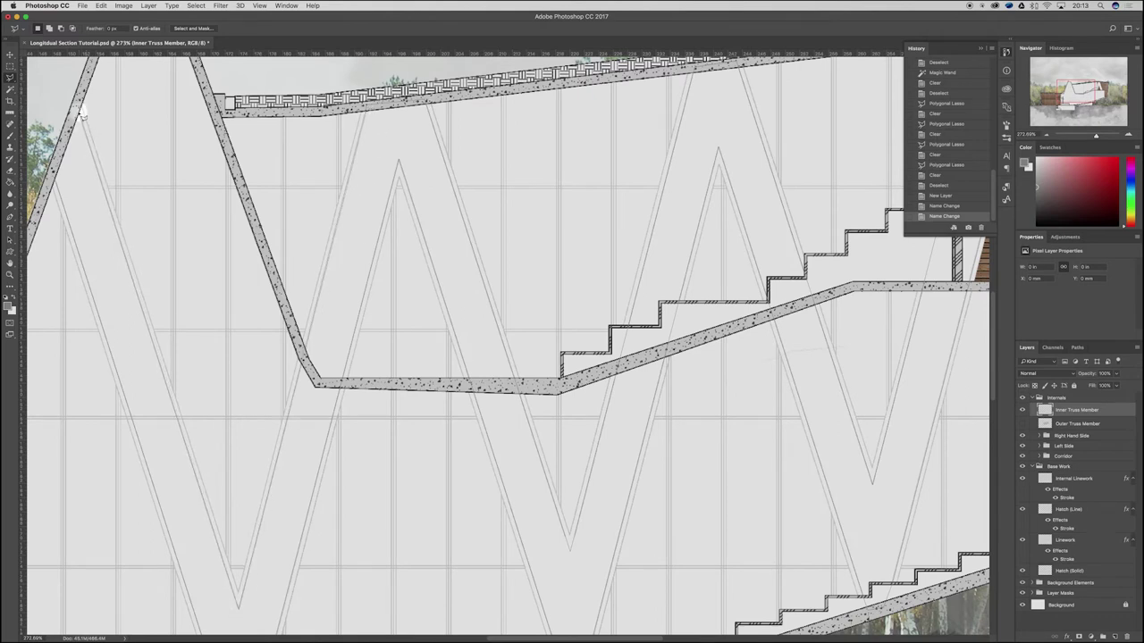
pyautogui.click(54, 175)
pyautogui.scroll(-2, 539, 198)
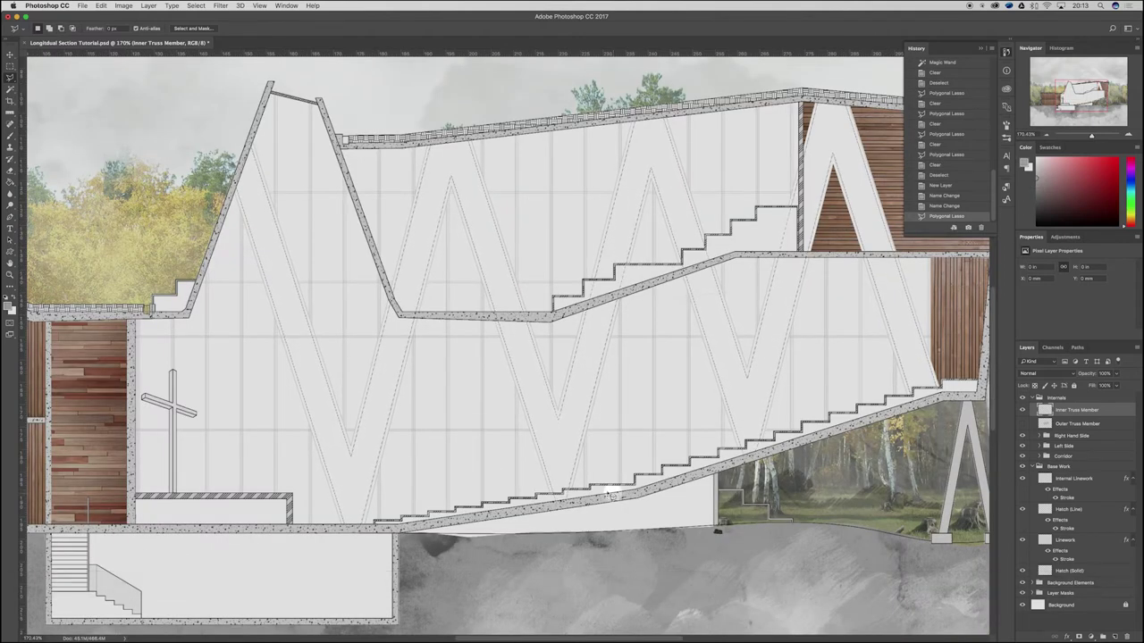
# Step: Fill the inner truss selection with lighter grey using the Paint Bucket and show the Outer Truss Member layer again
pyautogui.press('g')
pyautogui.click(381, 410)
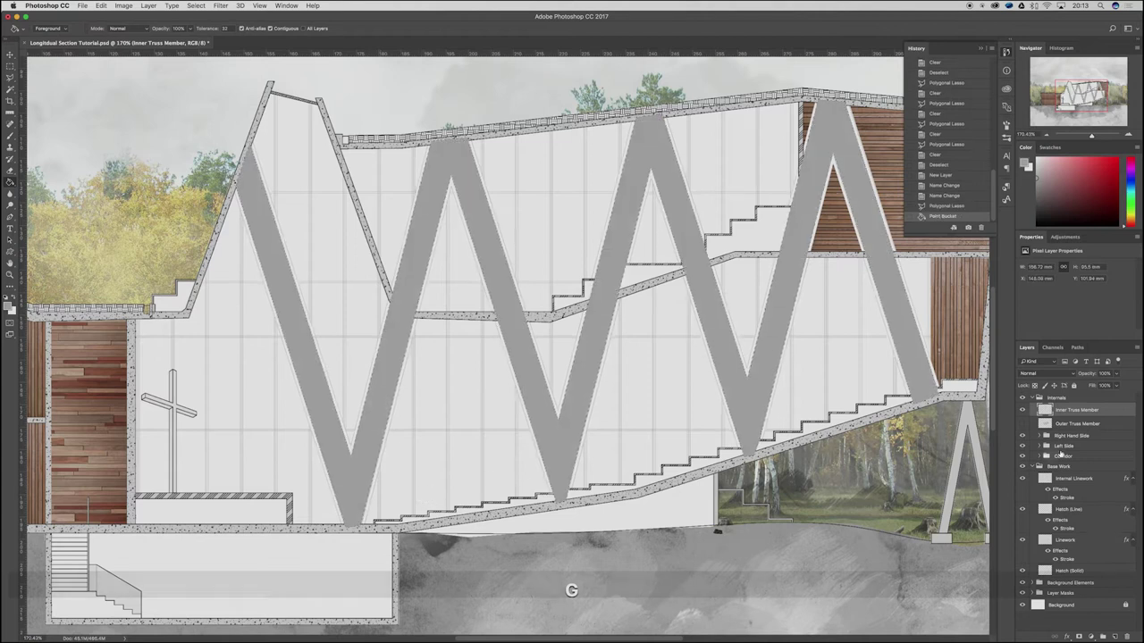
pyautogui.click(1023, 424)
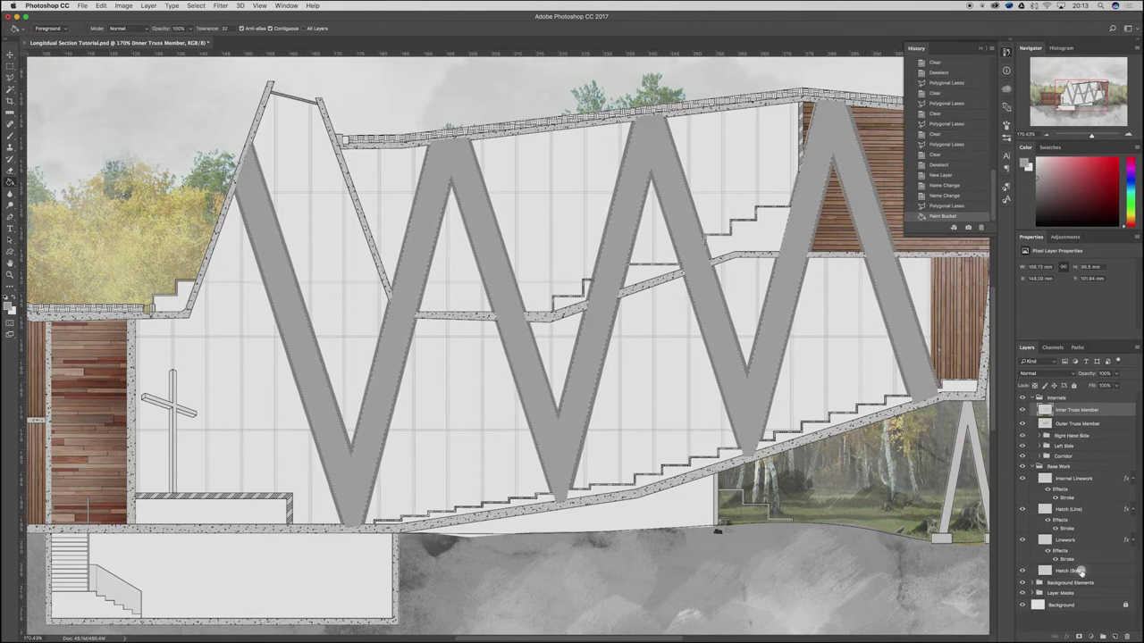
# Step: Select the slab area from Hatch (Solid) with the Magic Wand, clear it from Inner Truss Member, and deselect
pyautogui.click(1080, 570)
pyautogui.press('w')
pyautogui.click(599, 472)
pyautogui.click(1088, 409)
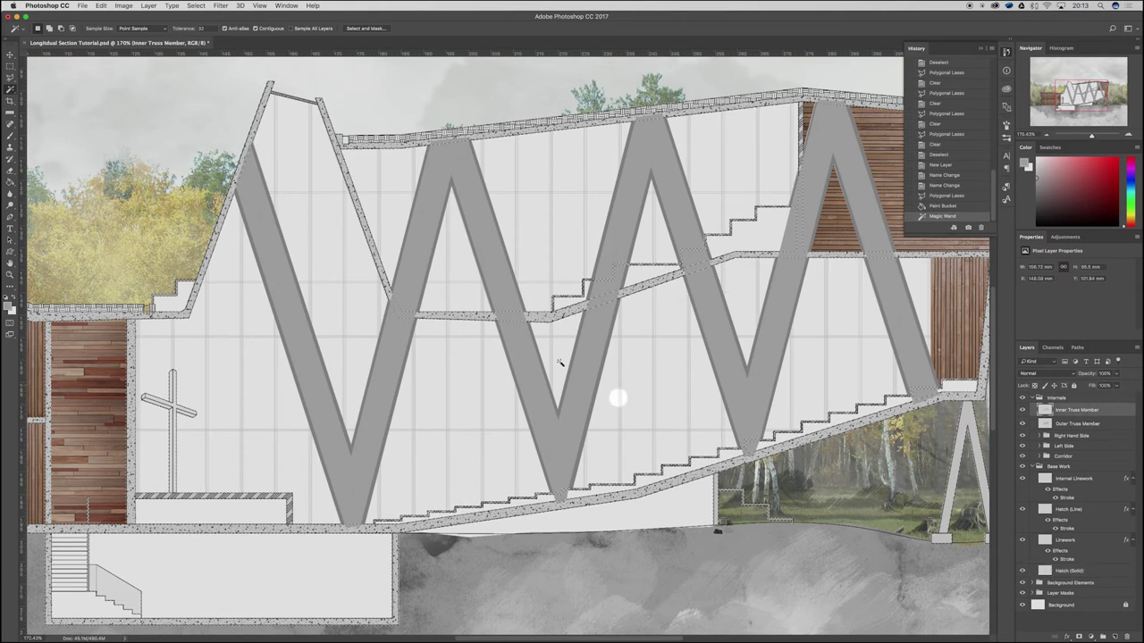
pyautogui.press('BackSpace')
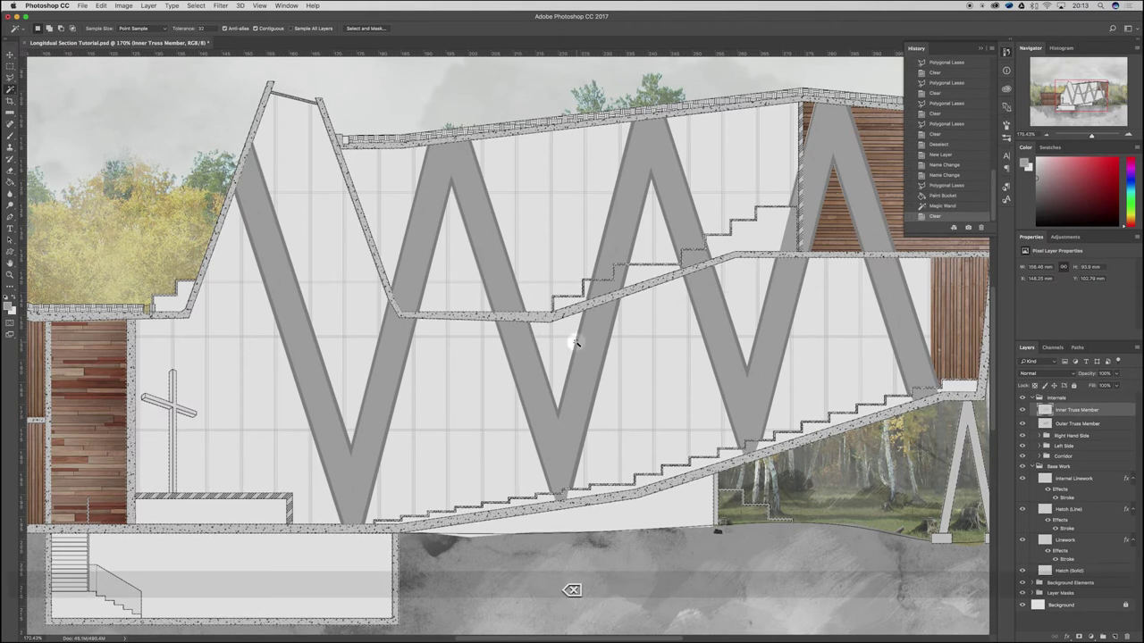
pyautogui.press('super+d')
# Step: Lasso the inner truss remnant beneath the lower stairs at the middle V and clear it
pyautogui.scroll(5, 592, 501)
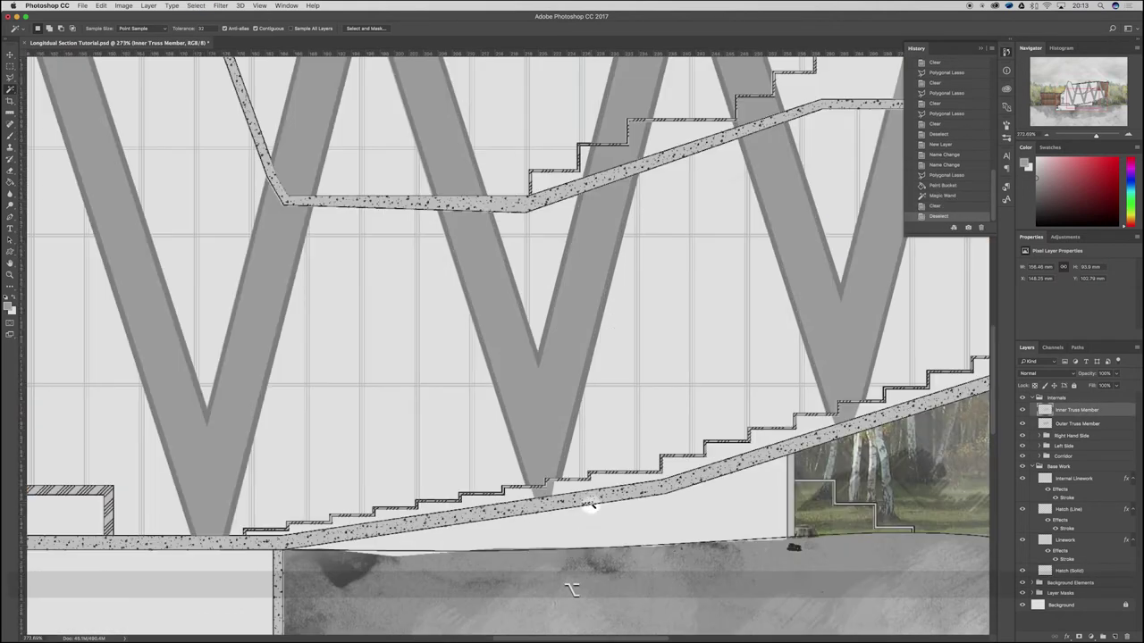
pyautogui.press('l')
pyautogui.click(486, 506)
pyautogui.click(518, 478)
pyautogui.click(536, 466)
pyautogui.click(500, 517)
pyautogui.doubleClick(542, 527)
pyautogui.press('BackSpace')
# Step: Lasso the inner truss remnant beneath the lower stairs at the right-hand V and clear it
pyautogui.scroll(-5, 468, 478)
pyautogui.scroll(5, 861, 380)
pyautogui.click(246, 590)
pyautogui.click(275, 549)
pyautogui.click(324, 540)
pyautogui.doubleClick(316, 566)
pyautogui.press('BackSpace')
# Step: Clear the inner truss remnants at the right end of the lower stairs and beneath the upper stairs, and deselect
pyautogui.click(735, 413)
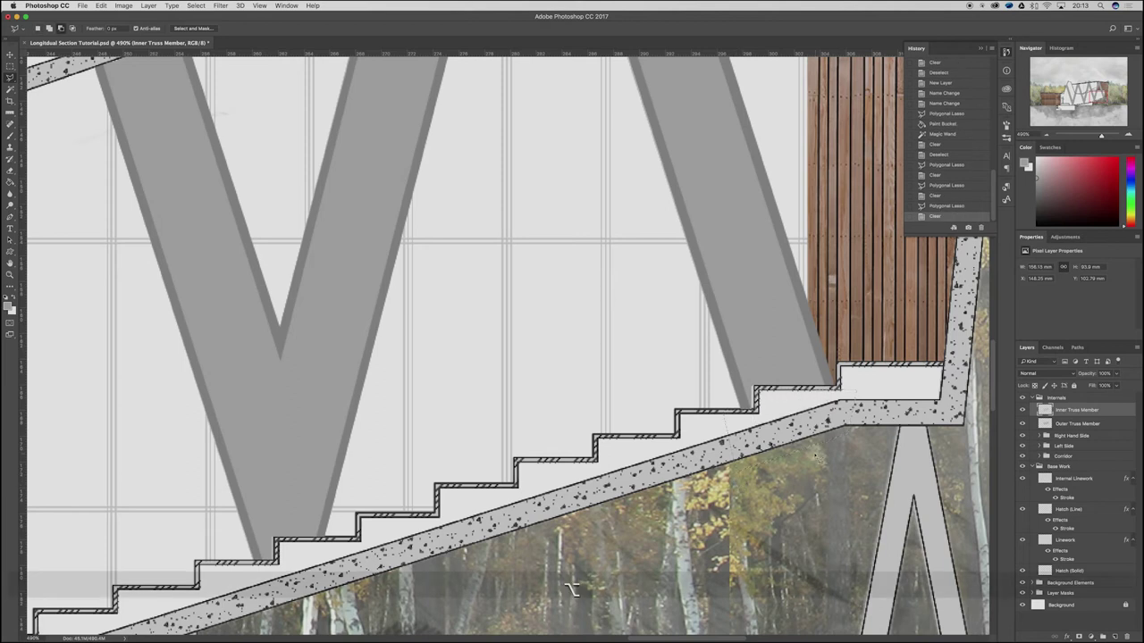
pyautogui.scroll(-4, 734, 410)
pyautogui.click(747, 318)
pyautogui.click(765, 373)
pyautogui.doubleClick(722, 376)
pyautogui.press('BackSpace')
pyautogui.press('super+d')
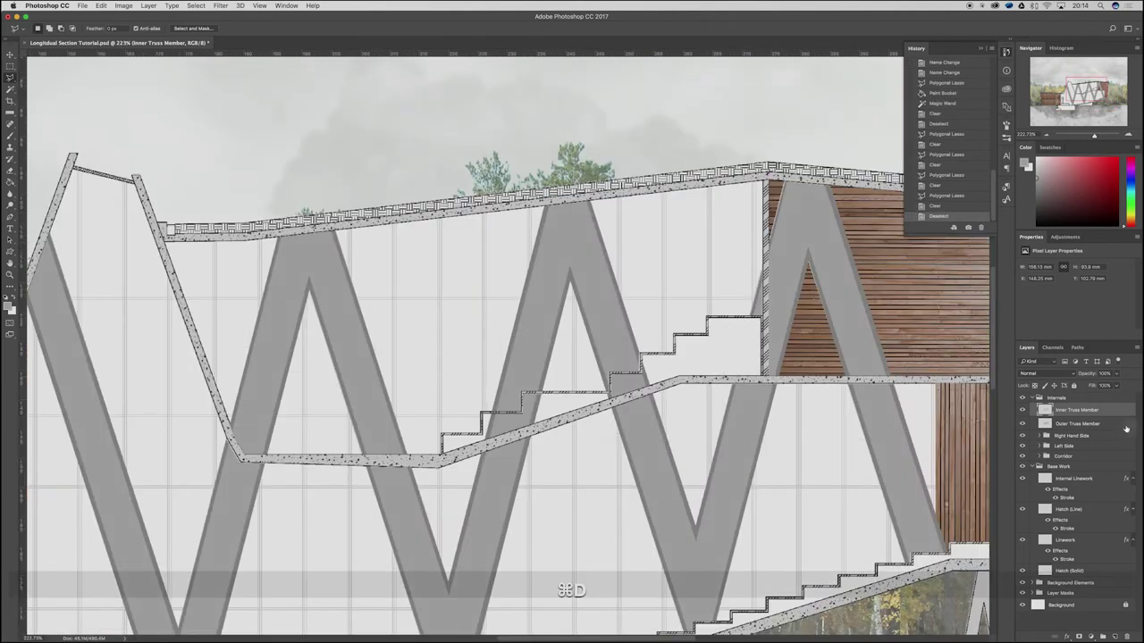
# Step: Group the Inner Truss Member and Outer Truss Member layers and name the group Truss
pyautogui.keyDown('shift'); pyautogui.click(1076, 423); pyautogui.keyUp('shift')
pyautogui.click(1102, 636)
pyautogui.doubleClick(1062, 409)
pyautogui.press('Return')
# Step: Set the Truss group's opacity to 25%
pyautogui.moveTo(1098, 385); pyautogui.dragTo(1086, 385)
pyautogui.click(1103, 374)
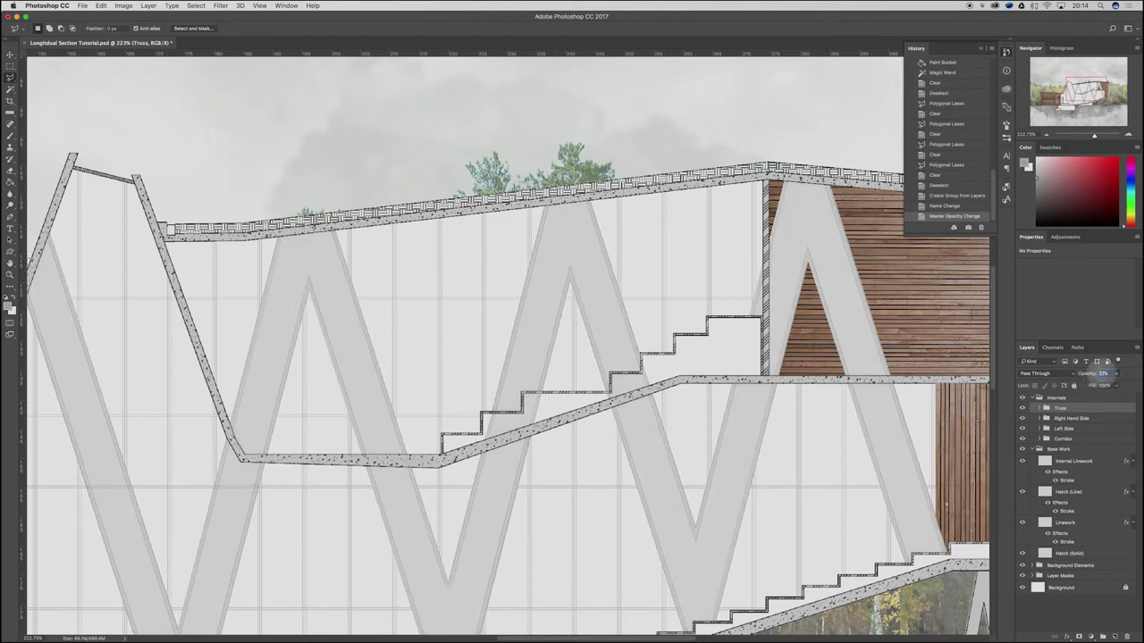
pyautogui.write('25')
pyautogui.press('Return')
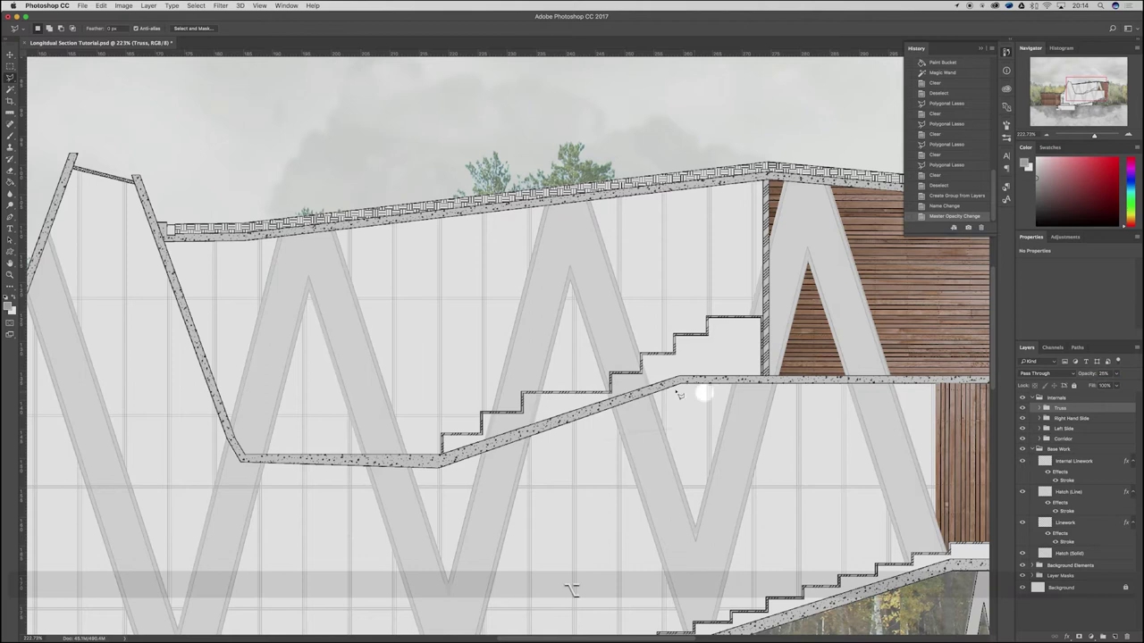
# Step: Place the slatted timber panel image into the section document from outside and rotate it to -90°
pyautogui.scroll(-4, 688, 394)
pyautogui.scroll(-2, 536, 460)
pyautogui.scroll(2, 453, 420)
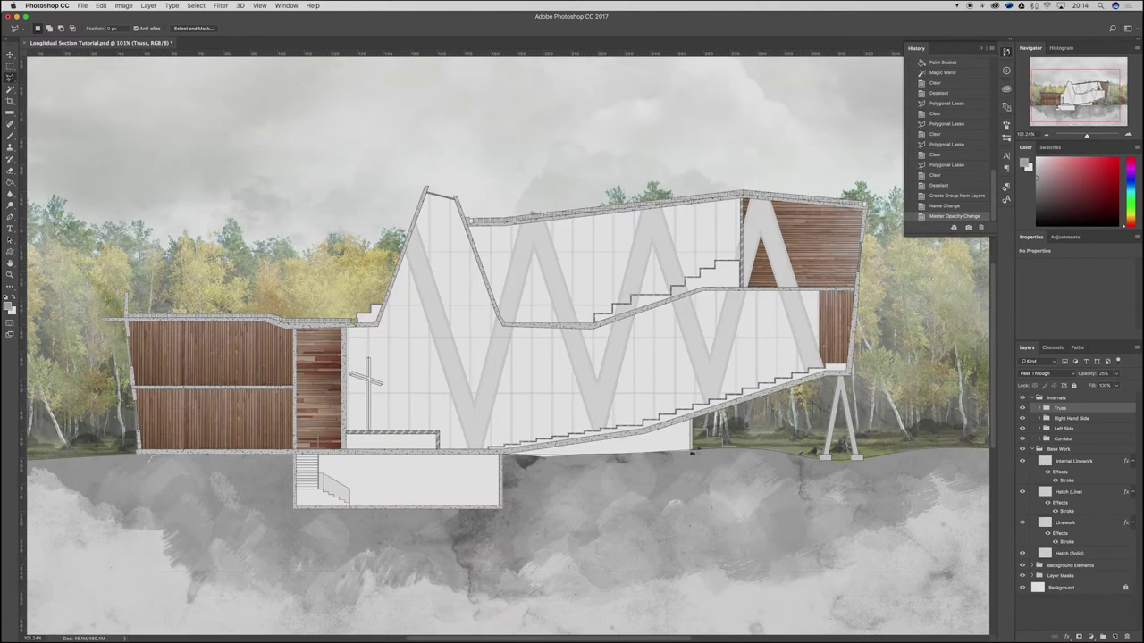
pyautogui.press('super+Tab')
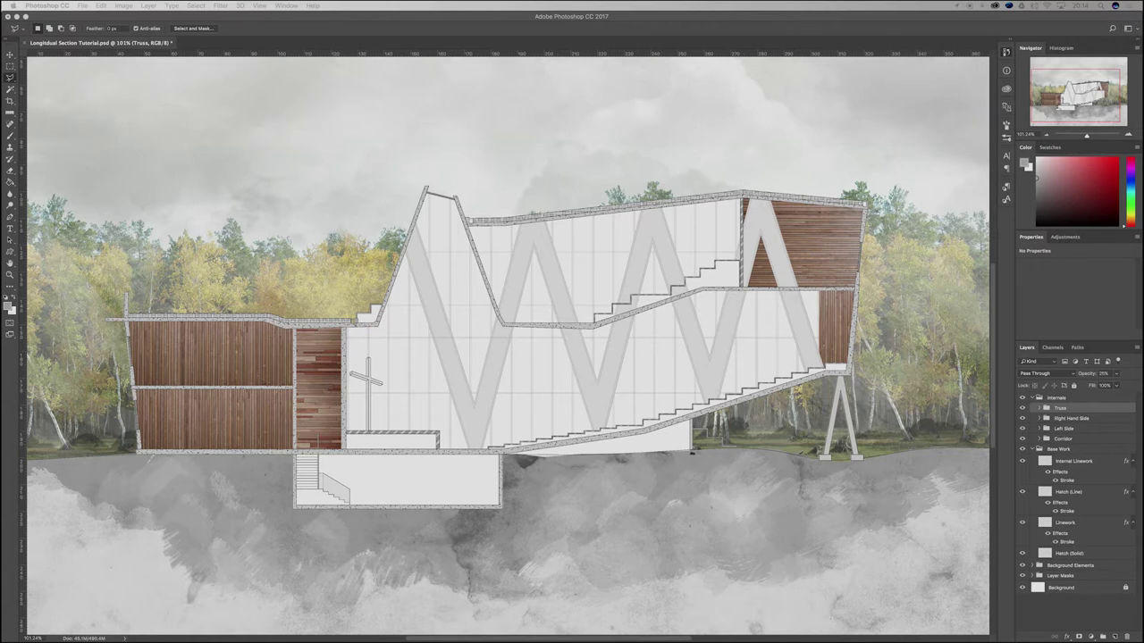
pyautogui.moveTo(2, 307); pyautogui.dragTo(477, 302)
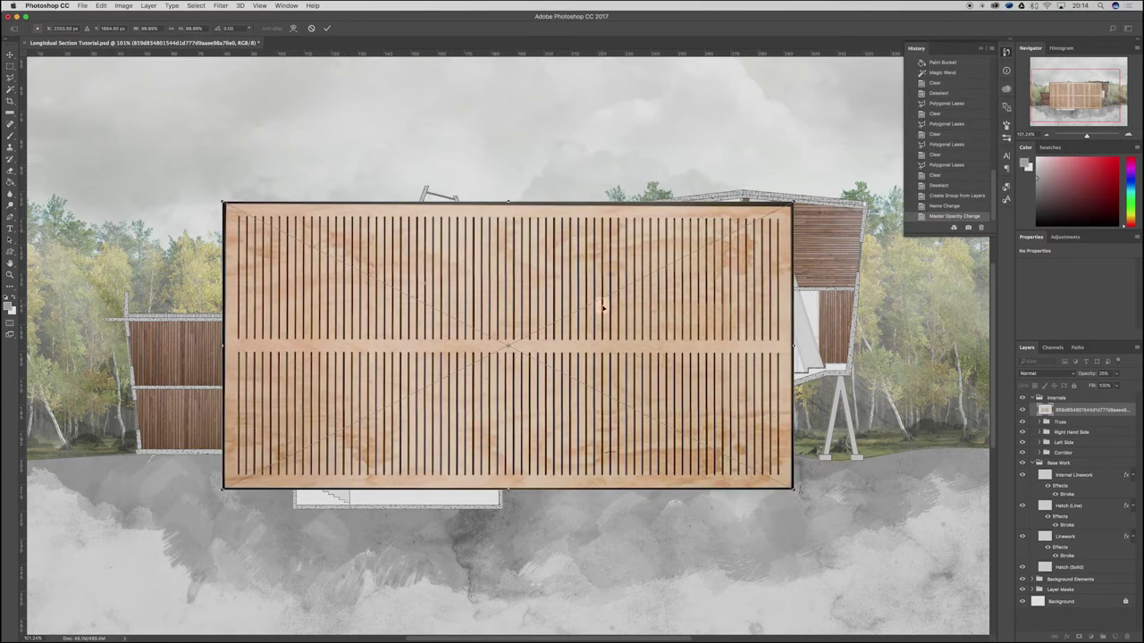
pyautogui.moveTo(809, 494); pyautogui.dragTo(610, 149)
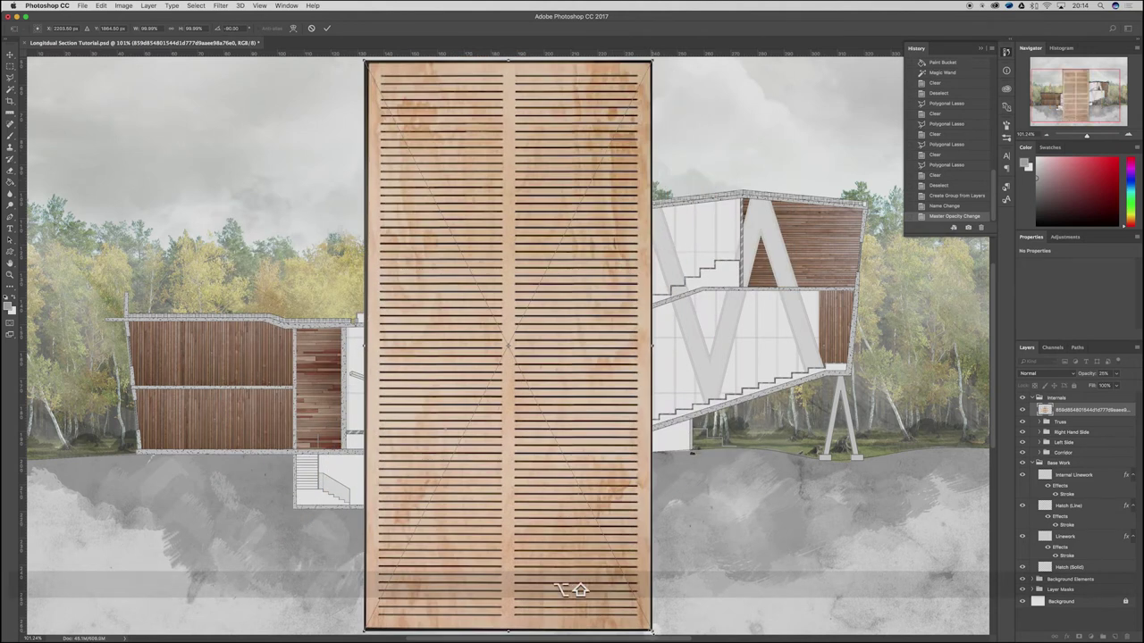
# Step: Scale the placed timber panel down to about 7.6% and move it onto a wall grid bay beneath the upper slab
pyautogui.moveTo(652, 631); pyautogui.dragTo(525, 381)
pyautogui.scroll(6, 525, 381)
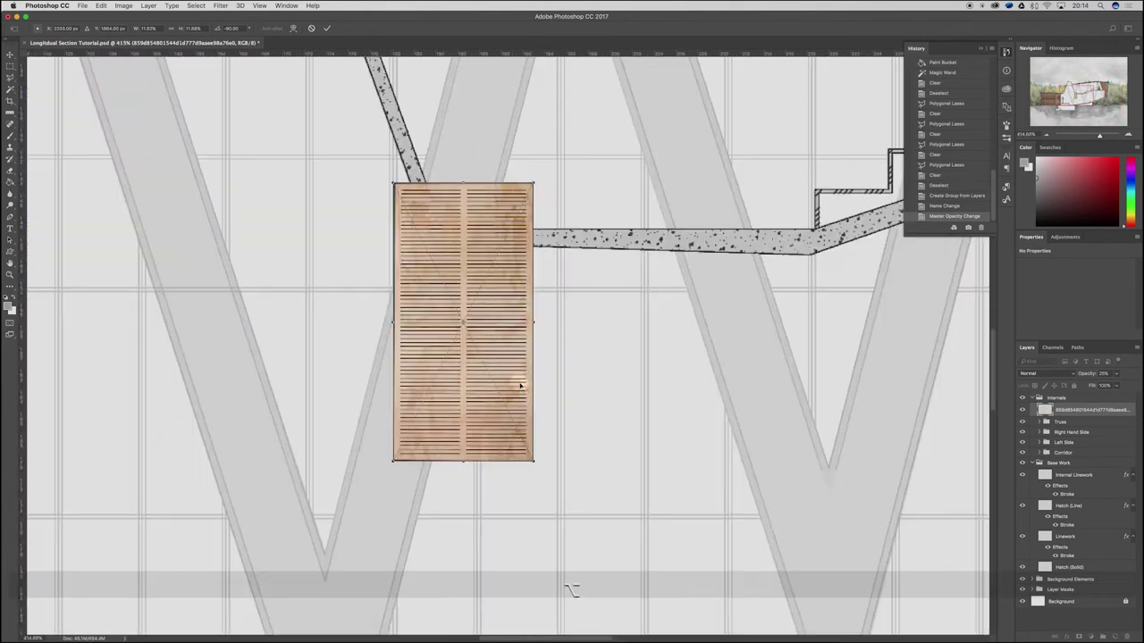
pyautogui.moveTo(532, 461); pyautogui.dragTo(505, 409)
pyautogui.moveTo(492, 369); pyautogui.dragTo(628, 426)
pyautogui.scroll(8, 625, 298)
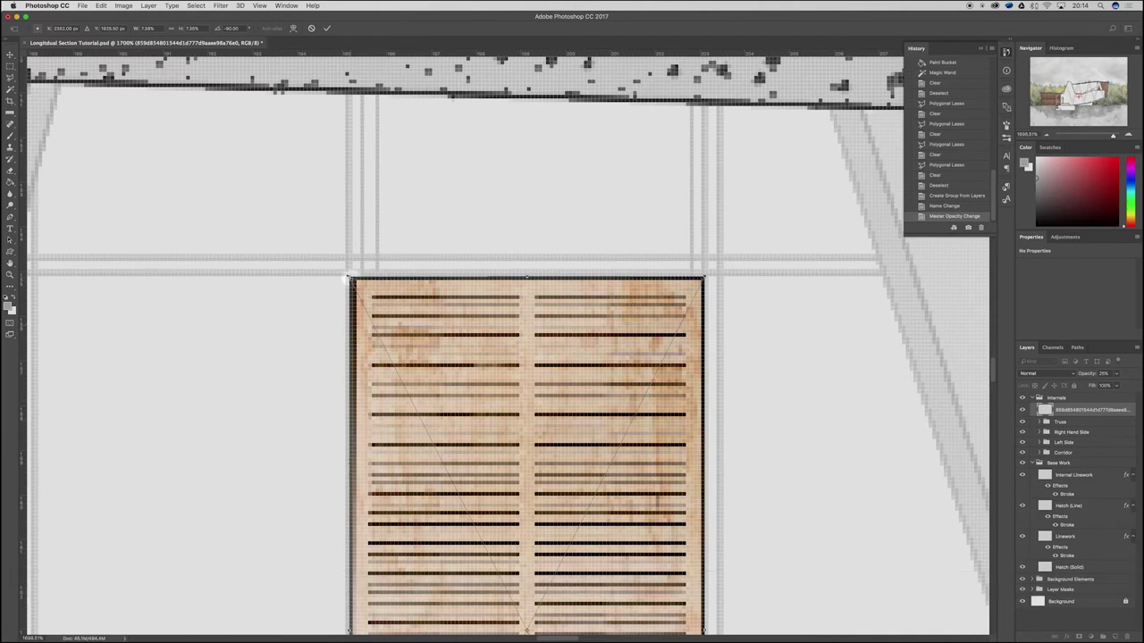
# Step: Fit the timber panel's upper corner and right edge to the bay's grid lines and stretch its bottom to the lower grid line
pyautogui.moveTo(348, 278)
pyautogui.mouseDown()
pyautogui.moveTo(373, 277)
pyautogui.moveTo(364, 273)
pyautogui.mouseUp()
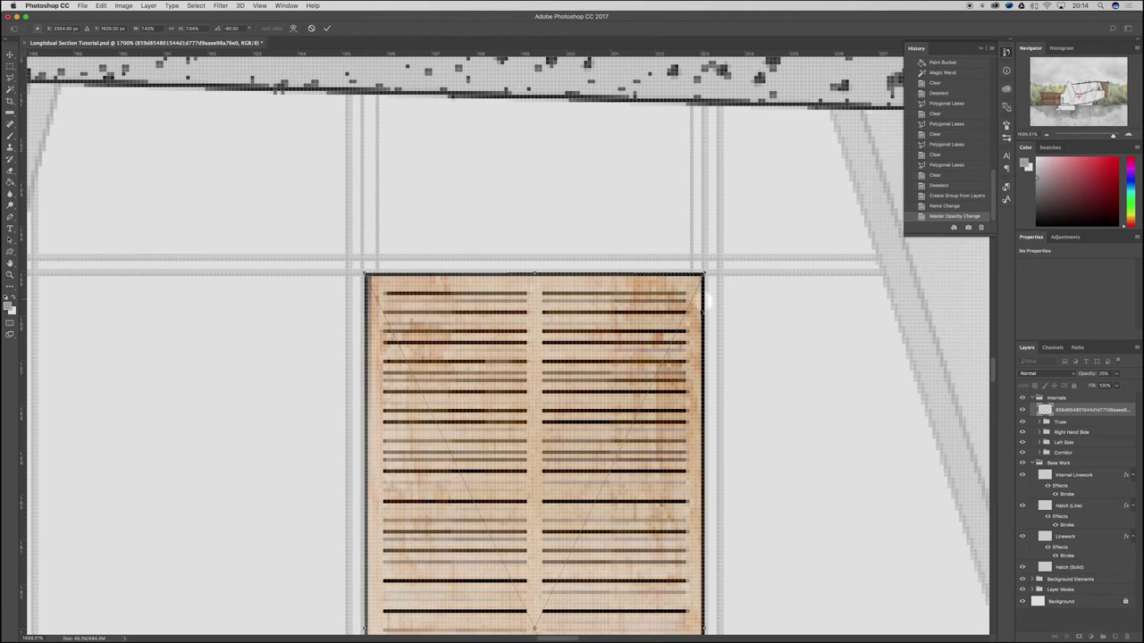
pyautogui.scroll(-8, 706, 439)
pyautogui.moveTo(706, 276); pyautogui.dragTo(710, 274)
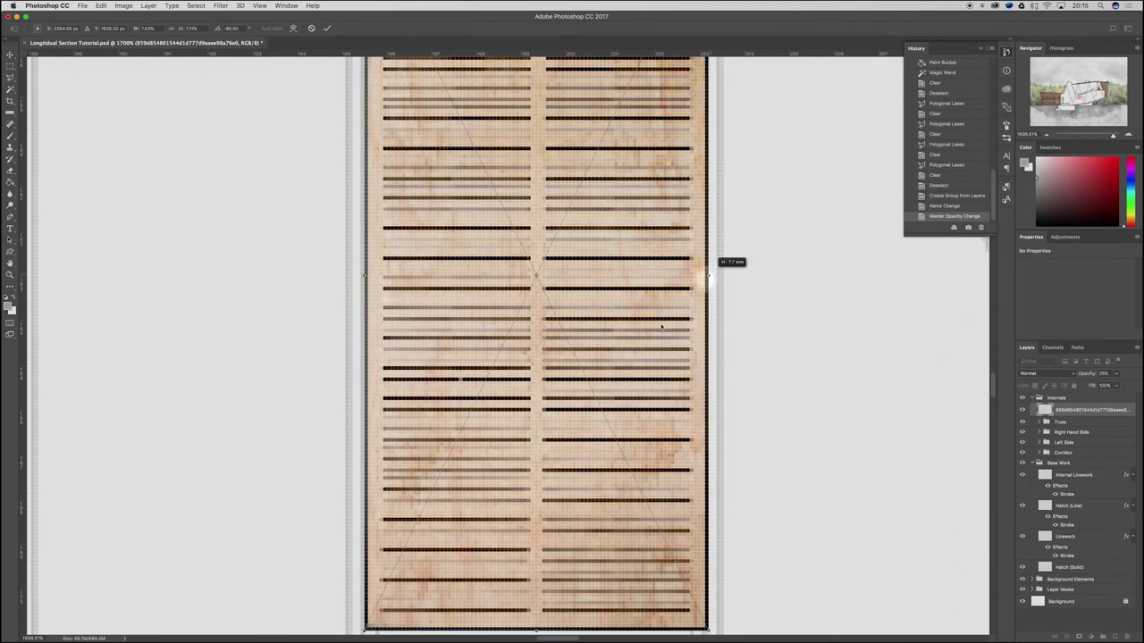
pyautogui.scroll(-6, 598, 370)
pyautogui.moveTo(534, 347); pyautogui.dragTo(516, 555)
pyautogui.scroll(-3, 545, 275)
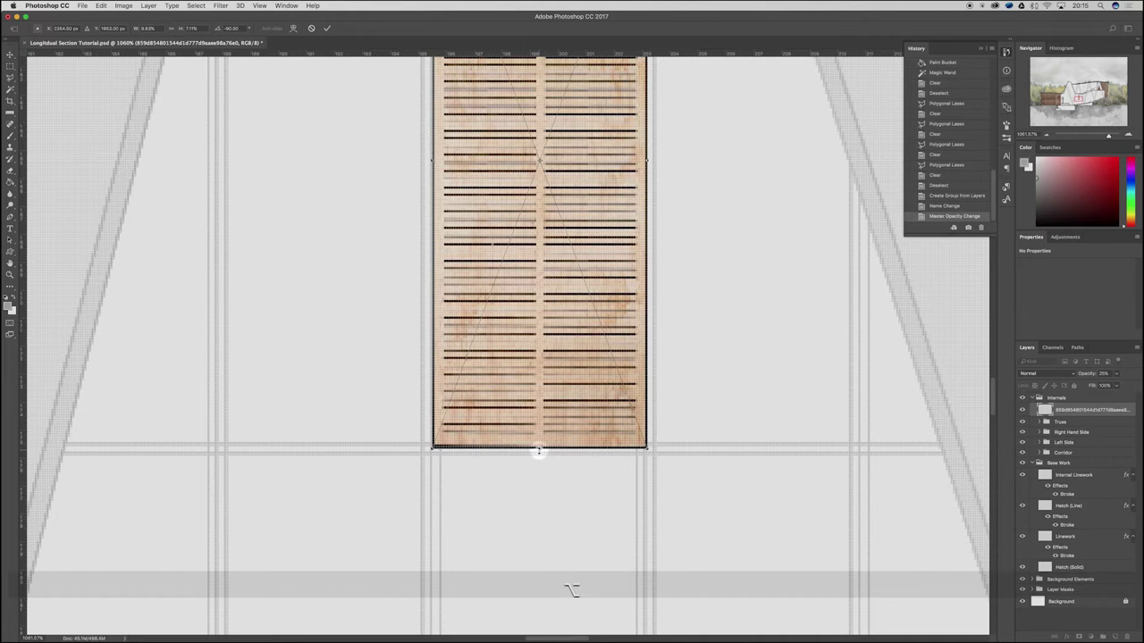
pyautogui.scroll(-2, 574, 268)
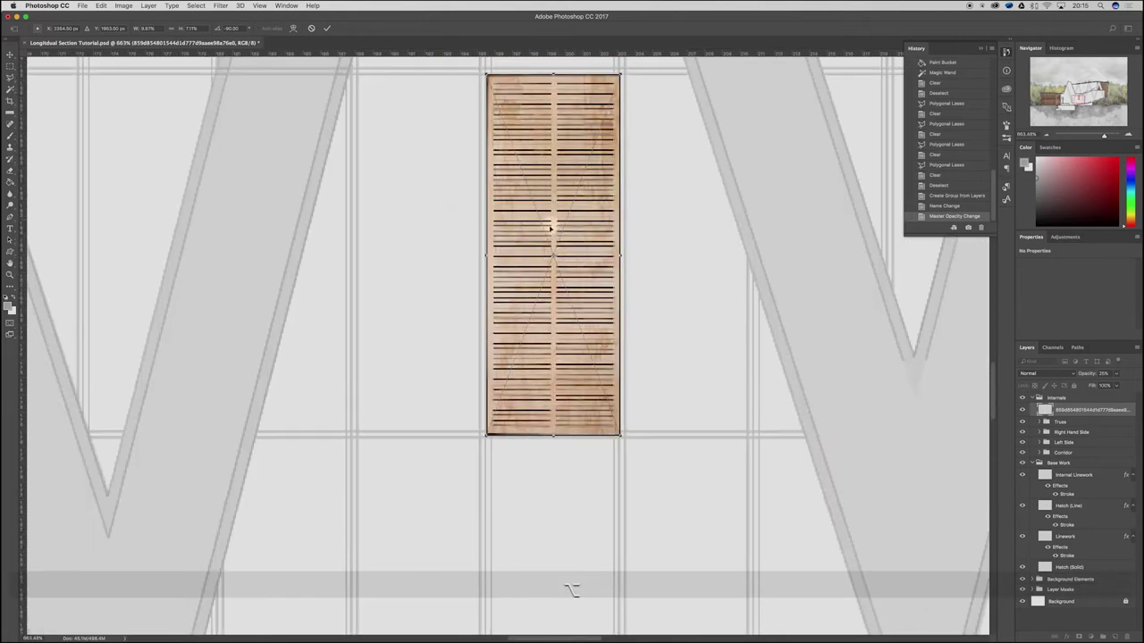
# Step: Fine-tune the timber panel's left and top edges to the grid lines and commit the placement
pyautogui.scroll(2, 551, 228)
pyautogui.moveTo(488, 298); pyautogui.dragTo(484, 298)
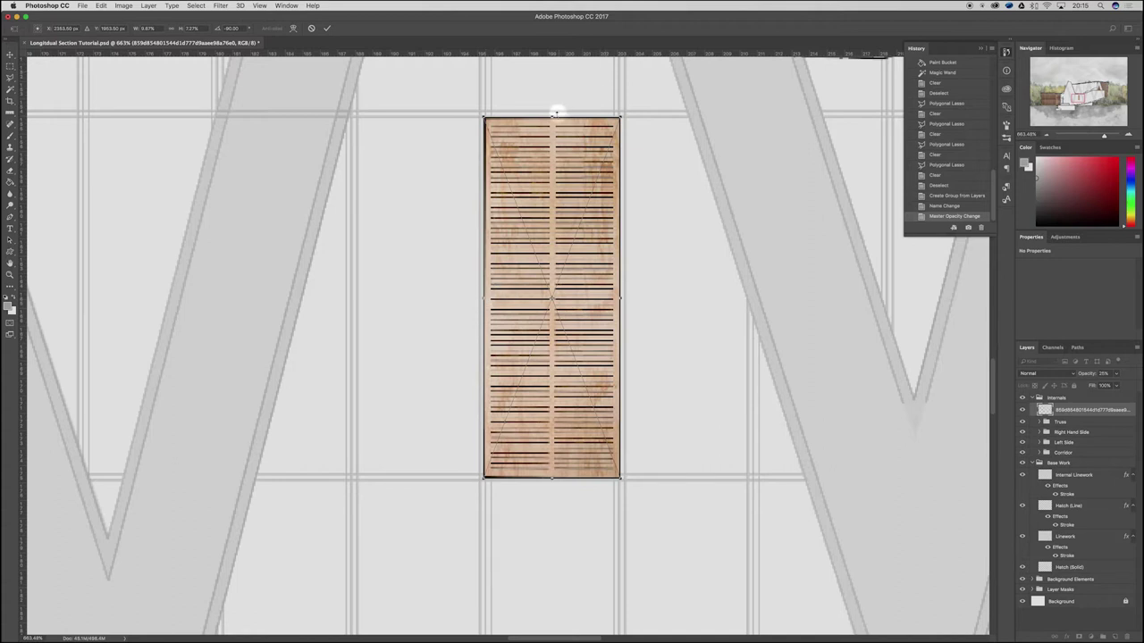
pyautogui.moveTo(554, 117); pyautogui.dragTo(554, 115)
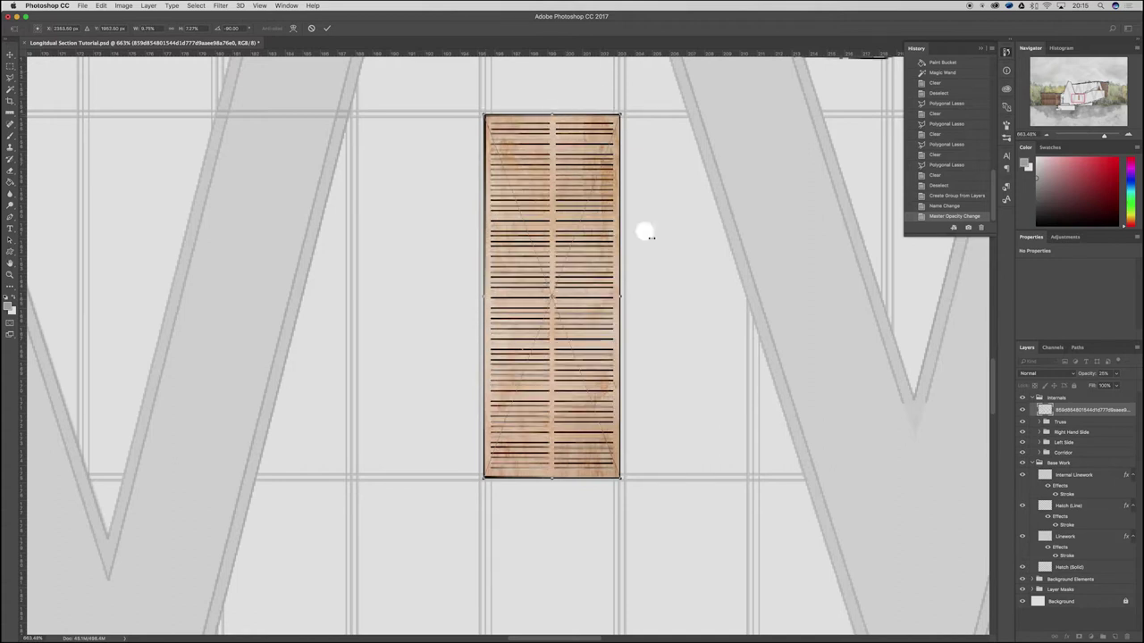
pyautogui.press('Return')
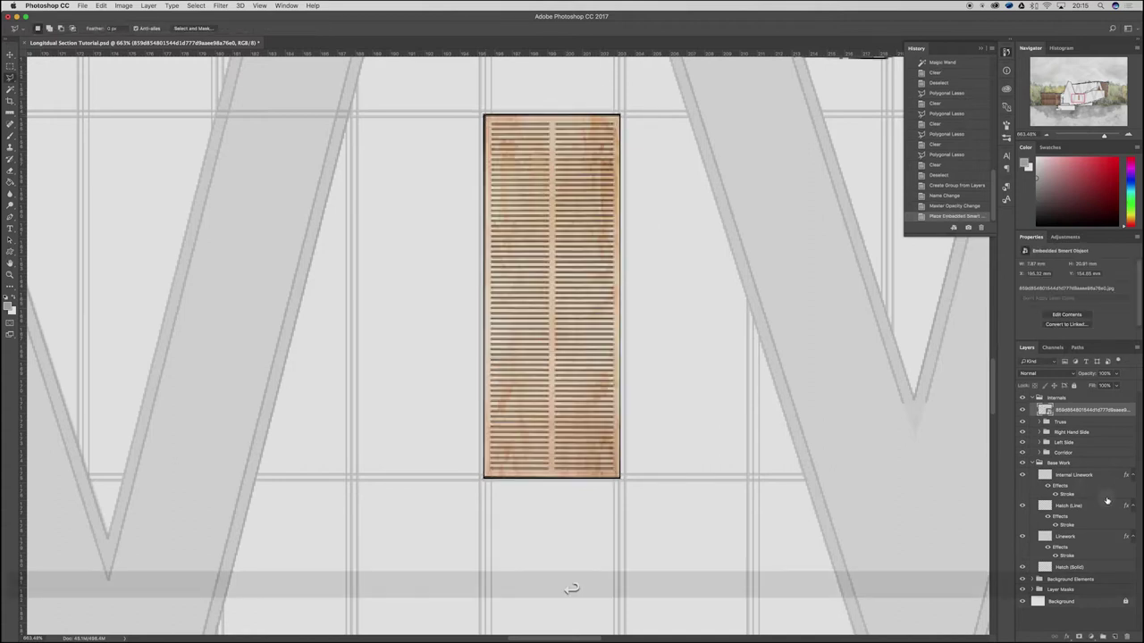
# Step: Create a new group inside Internals, move the timber panel layer into it, and collapse the Base Work group
pyautogui.click(1102, 636)
pyautogui.moveTo(1088, 420); pyautogui.dragTo(1064, 414)
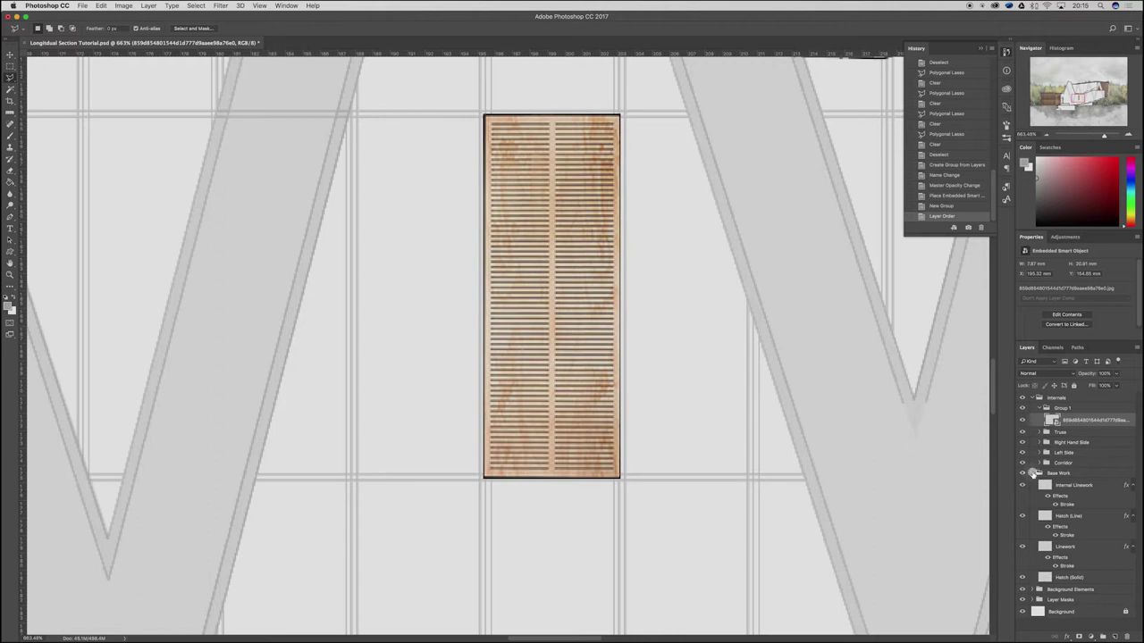
pyautogui.click(1032, 474)
# Step: Duplicate the timber panel sideways along the grid bays to form a row of seven panels
pyautogui.scroll(-5, 376, 227)
pyautogui.scroll(-3, 376, 227)
pyautogui.press('v')
pyautogui.scroll(3, 375, 229)
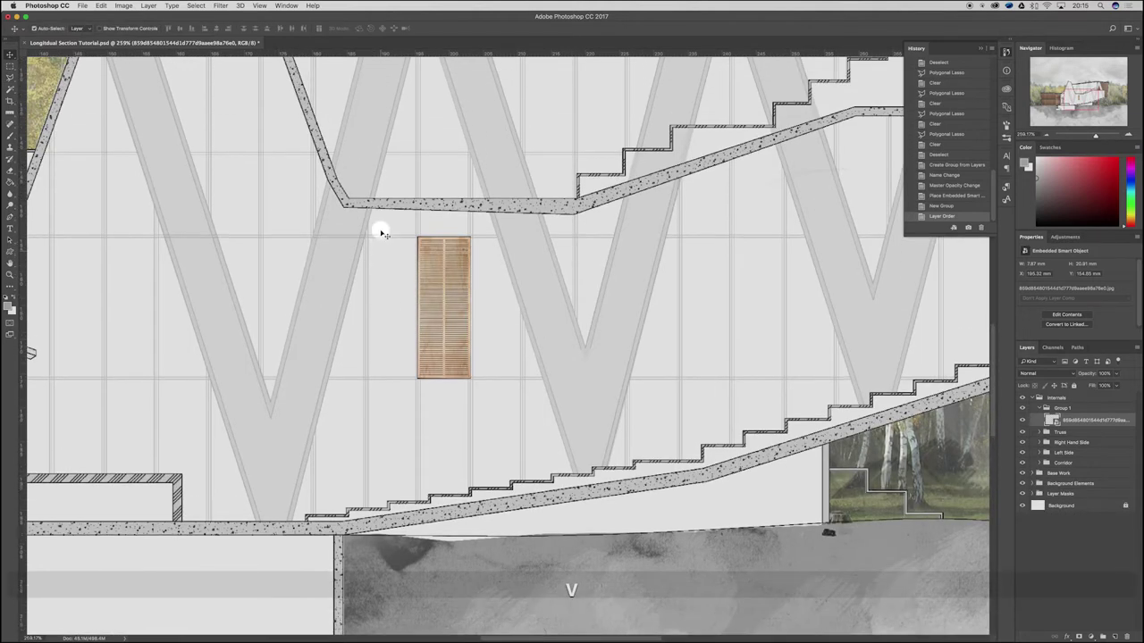
pyautogui.moveTo(429, 326); pyautogui.dragTo(709, 342)
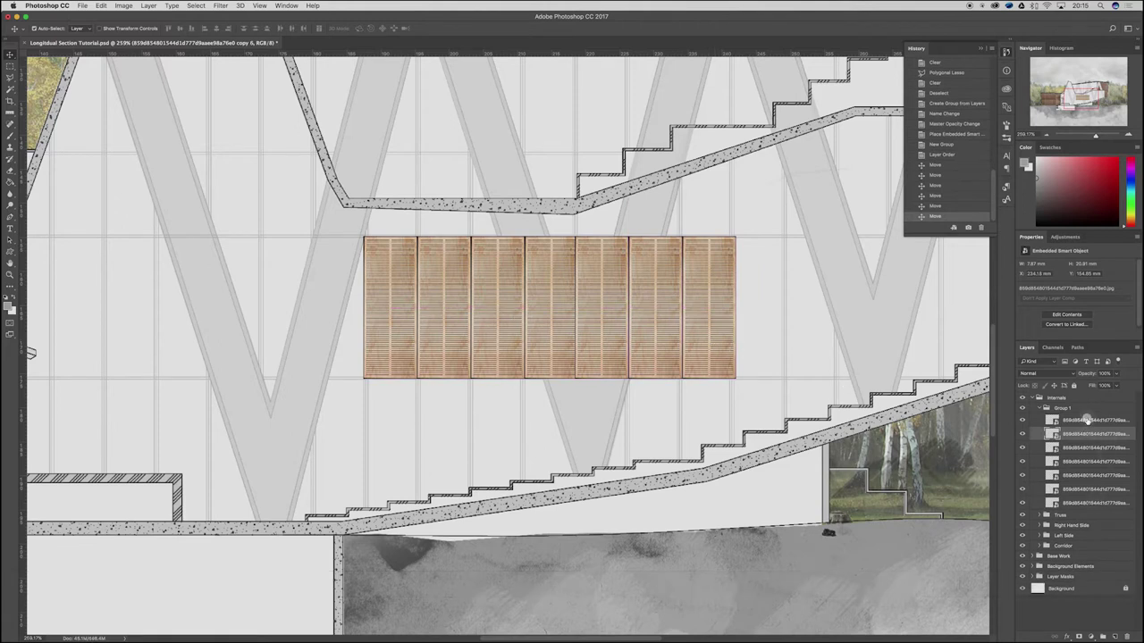
# Step: Select the seven timber panel layers and merge them into one layer
pyautogui.click(1085, 420)
pyautogui.keyDown('shift'); pyautogui.click(1089, 503); pyautogui.keyUp('shift')
pyautogui.rightClick(1090, 503)
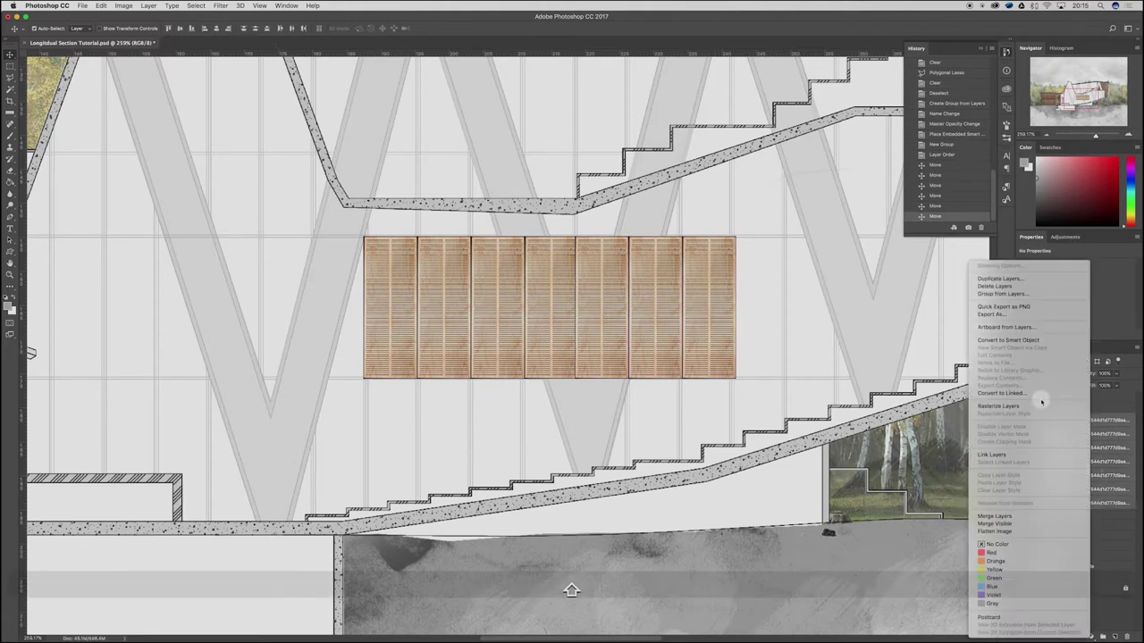
pyautogui.click(996, 516)
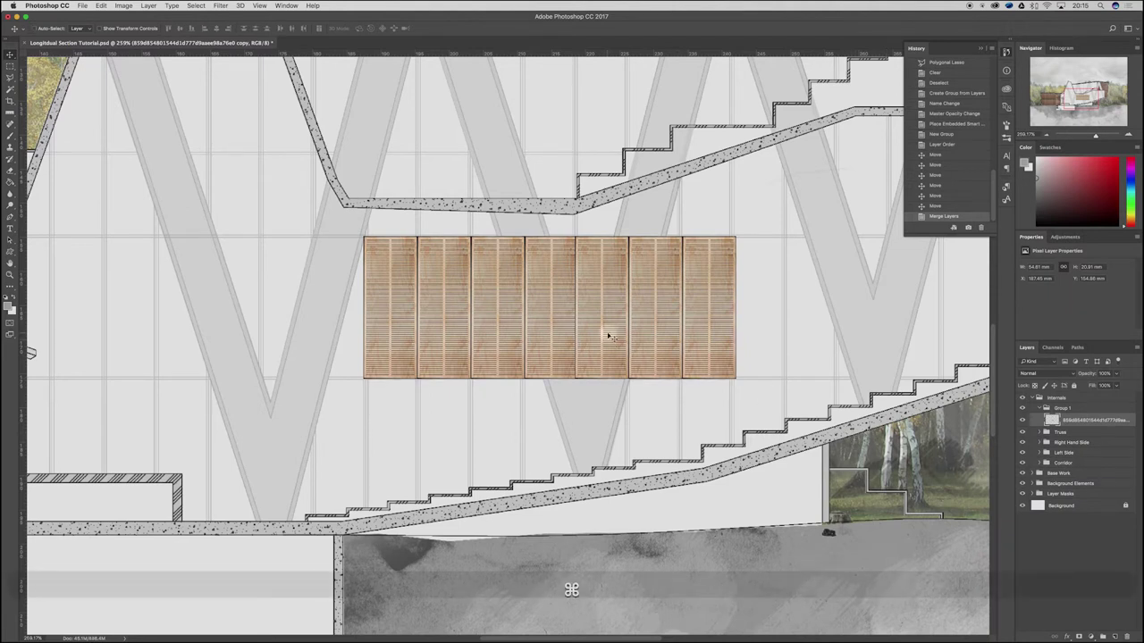
# Step: Duplicate the merged strip into a block two strips wide and two rows high, undoing the stray last move
pyautogui.moveTo(604, 373); pyautogui.dragTo(271, 293)
pyautogui.scroll(-3, 493, 324)
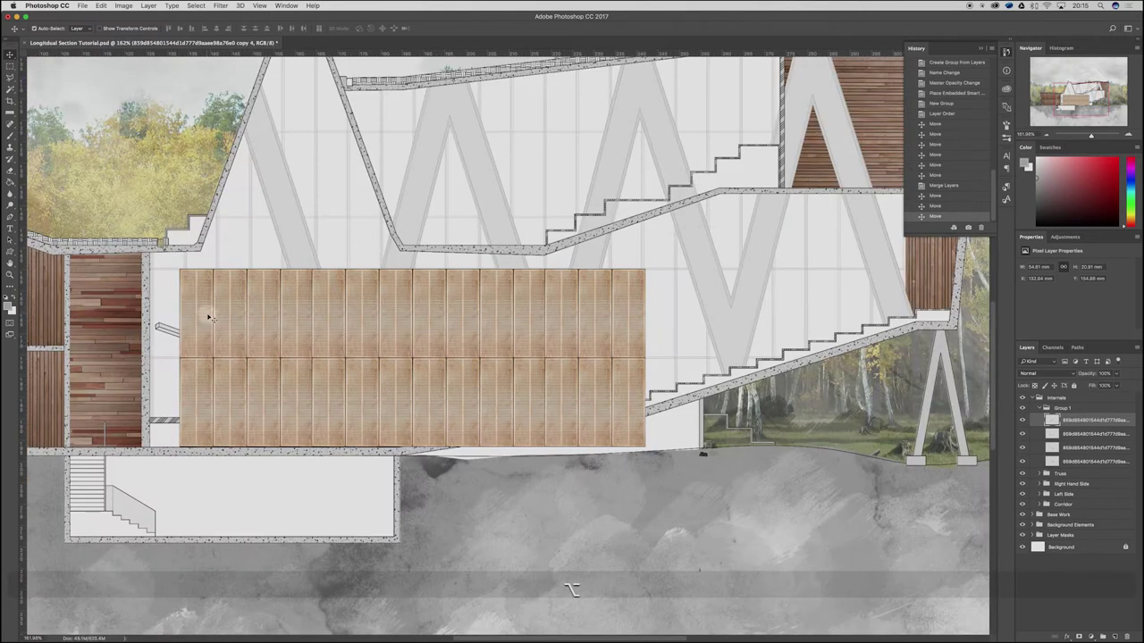
pyautogui.moveTo(452, 316); pyautogui.dragTo(442, 328)
pyautogui.press('super+z')
# Step: Merge the four strip layers and shift the block left to meet the corridor wall
pyautogui.keyDown('shift'); pyautogui.click(1099, 422); pyautogui.keyUp('shift')
pyautogui.rightClick(1098, 422)
pyautogui.click(979, 517)
pyautogui.moveTo(347, 327); pyautogui.dragTo(318, 329)
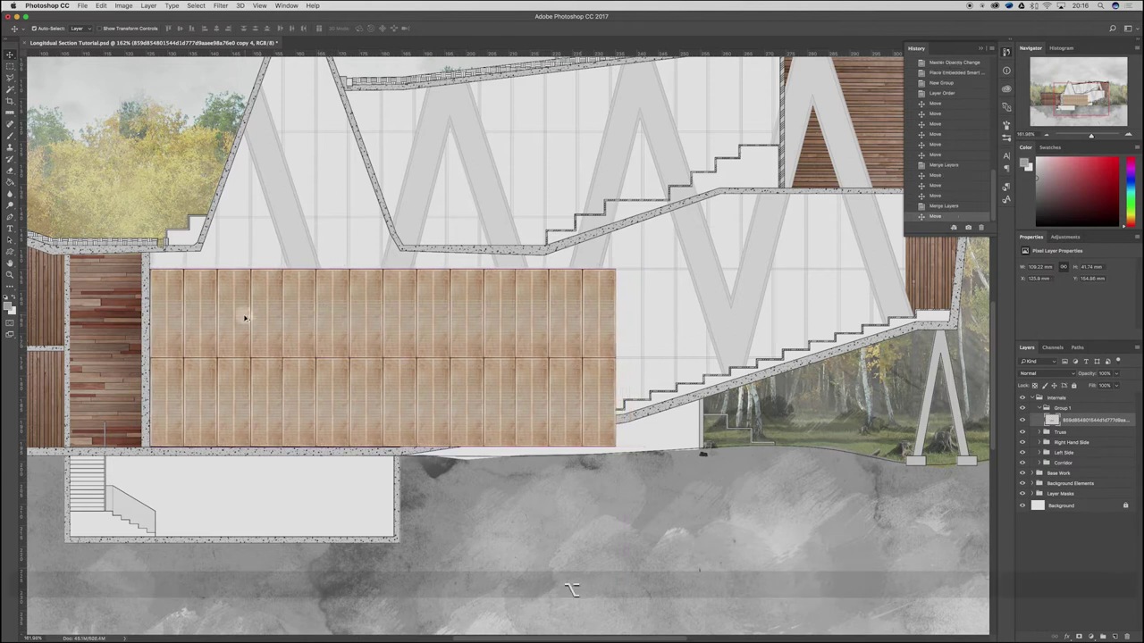
# Step: Duplicate the two-row panel block to the right up to the building's far end and merge both layers
pyautogui.moveTo(288, 314); pyautogui.dragTo(728, 336)
pyautogui.scroll(-4, 729, 337)
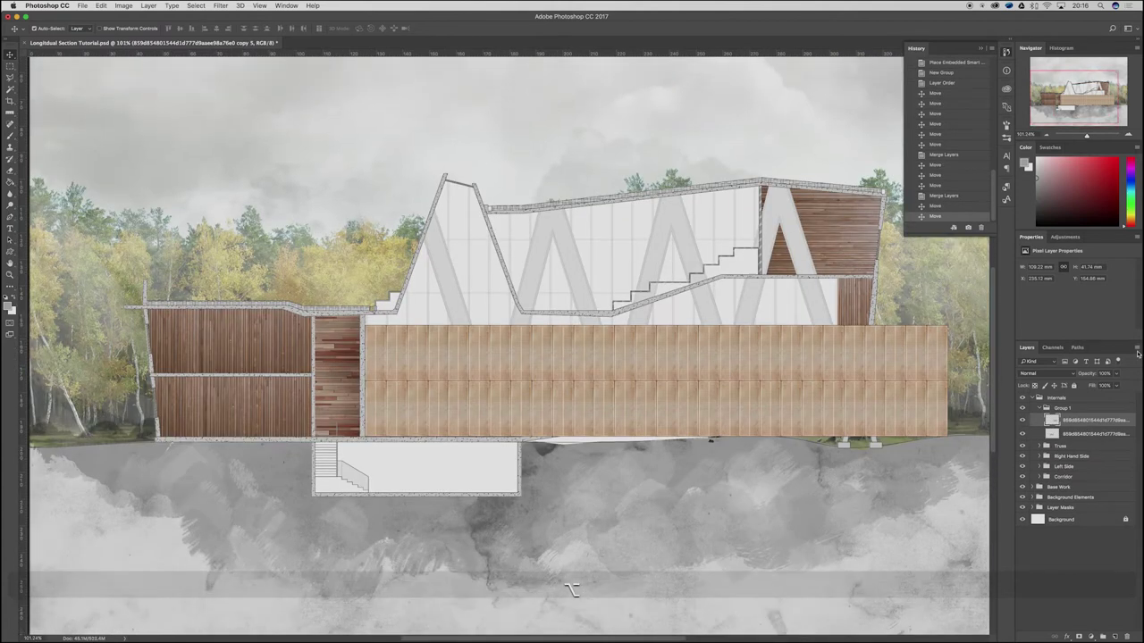
pyautogui.rightClick(1094, 431)
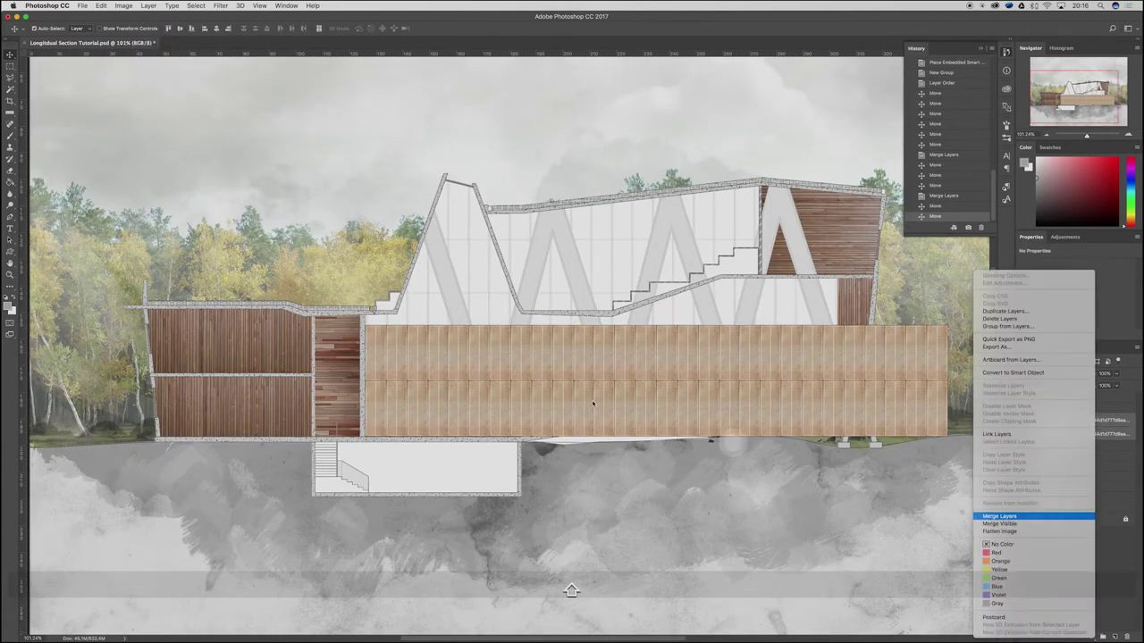
pyautogui.click(1036, 517)
# Step: Duplicate the full-width panel block upward twice to cover the building's whole height with six rows
pyautogui.moveTo(634, 373); pyautogui.dragTo(658, 189)
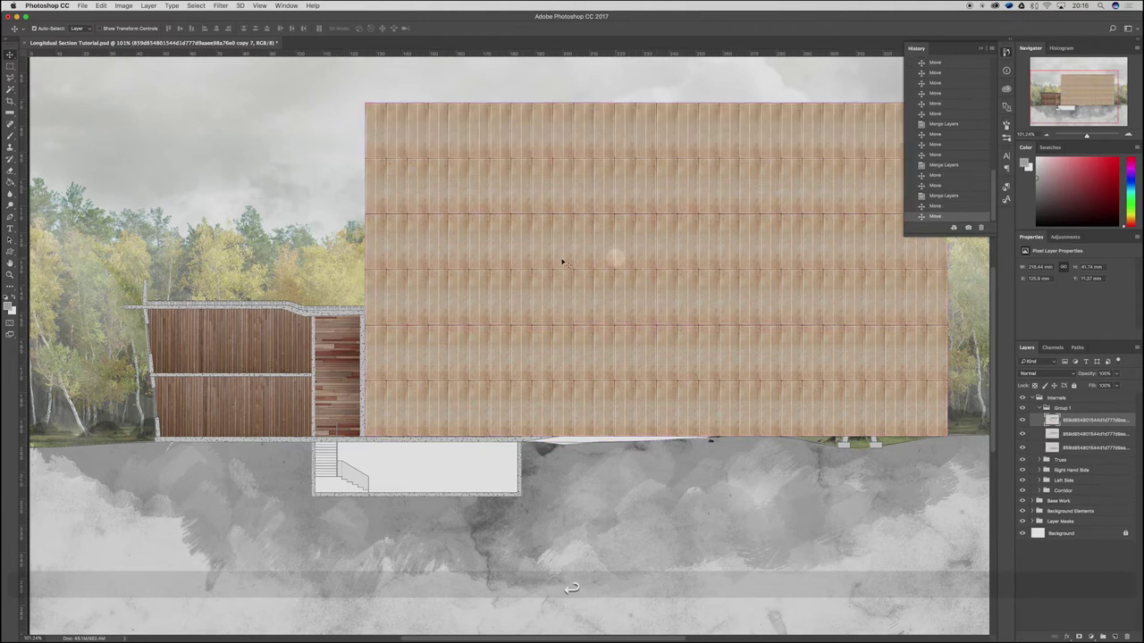
pyautogui.scroll(-3, 457, 264)
pyautogui.scroll(3, 549, 282)
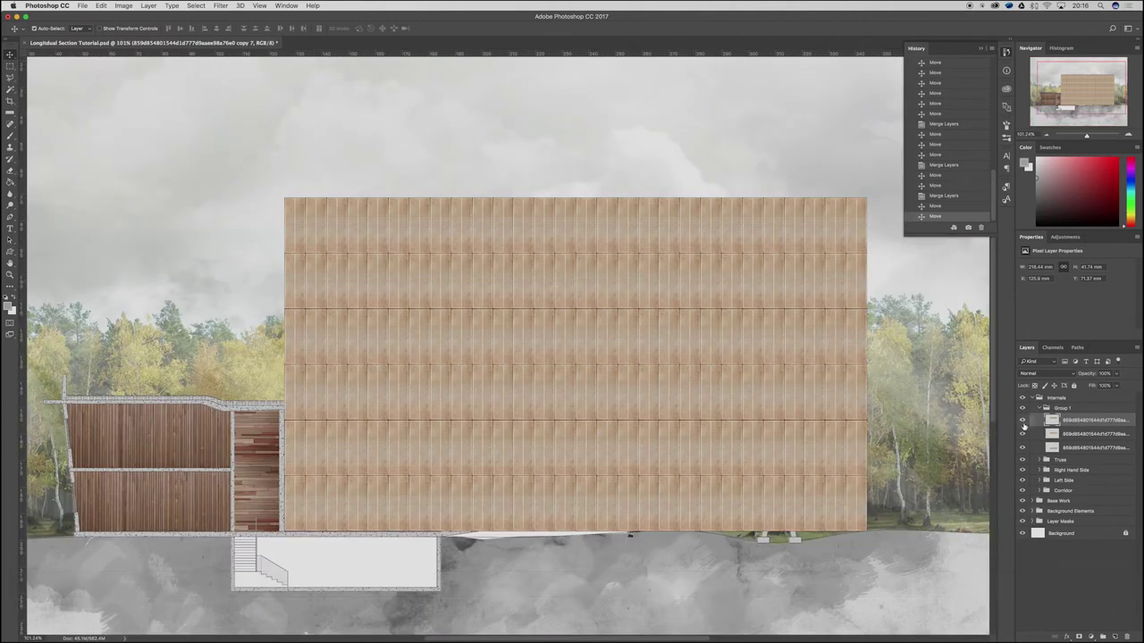
# Step: Hide the three panel layers to examine the section beneath, and show them again
pyautogui.click(1023, 447)
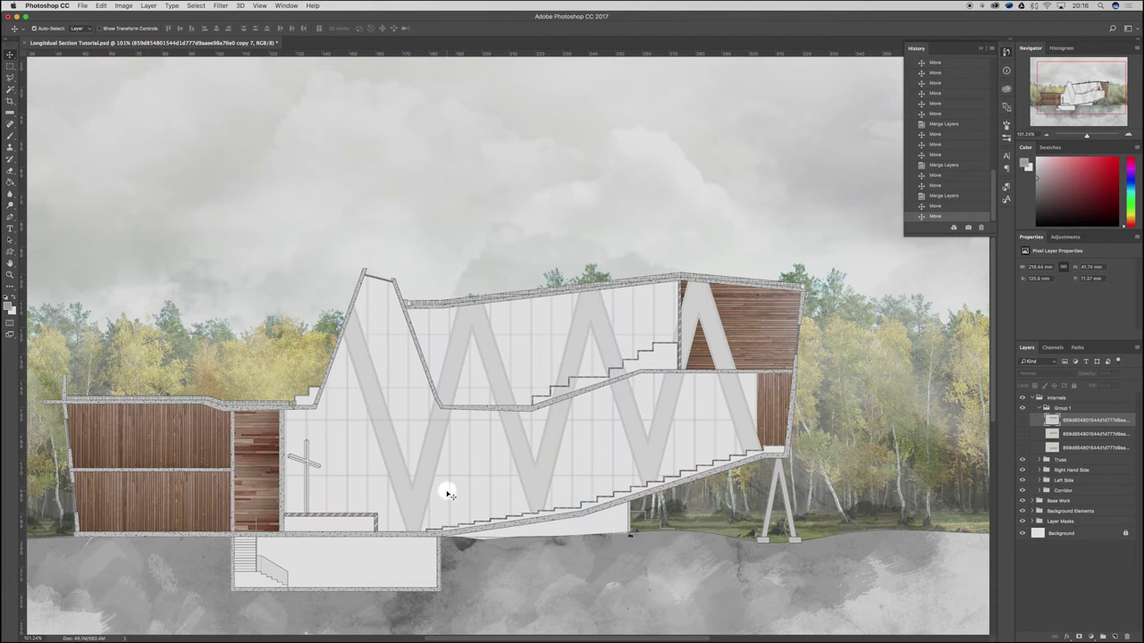
pyautogui.scroll(3, 437, 487)
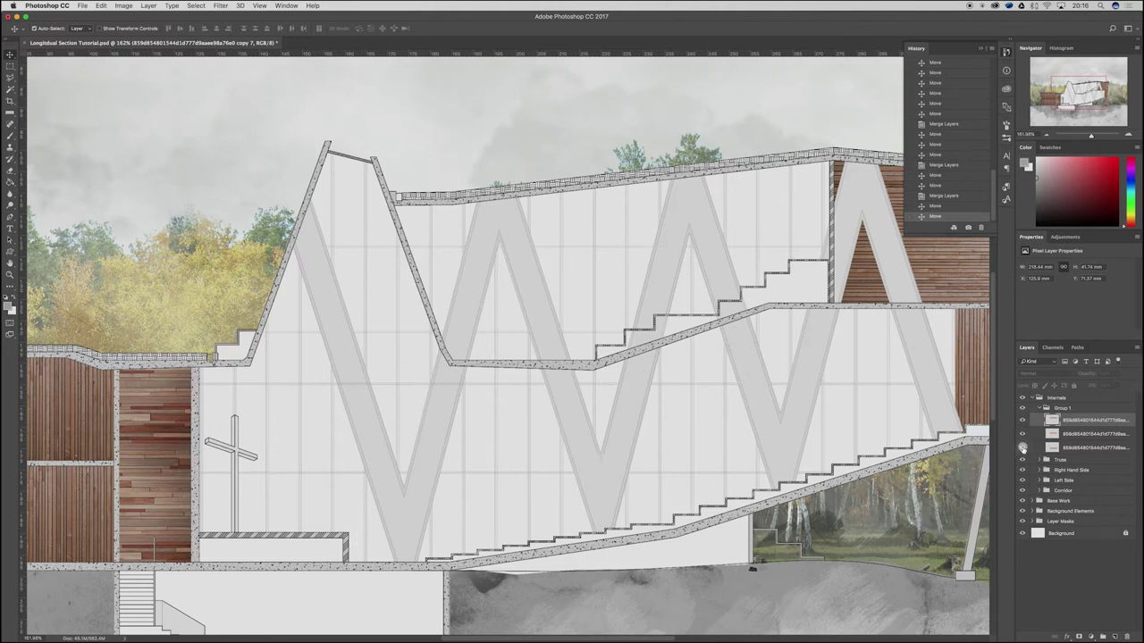
pyautogui.click(1023, 448)
# Step: Select the three stacked panel block layers and merge them into one layer
pyautogui.keyDown('shift'); pyautogui.click(1075, 447); pyautogui.keyUp('shift')
pyautogui.rightClick(1075, 449)
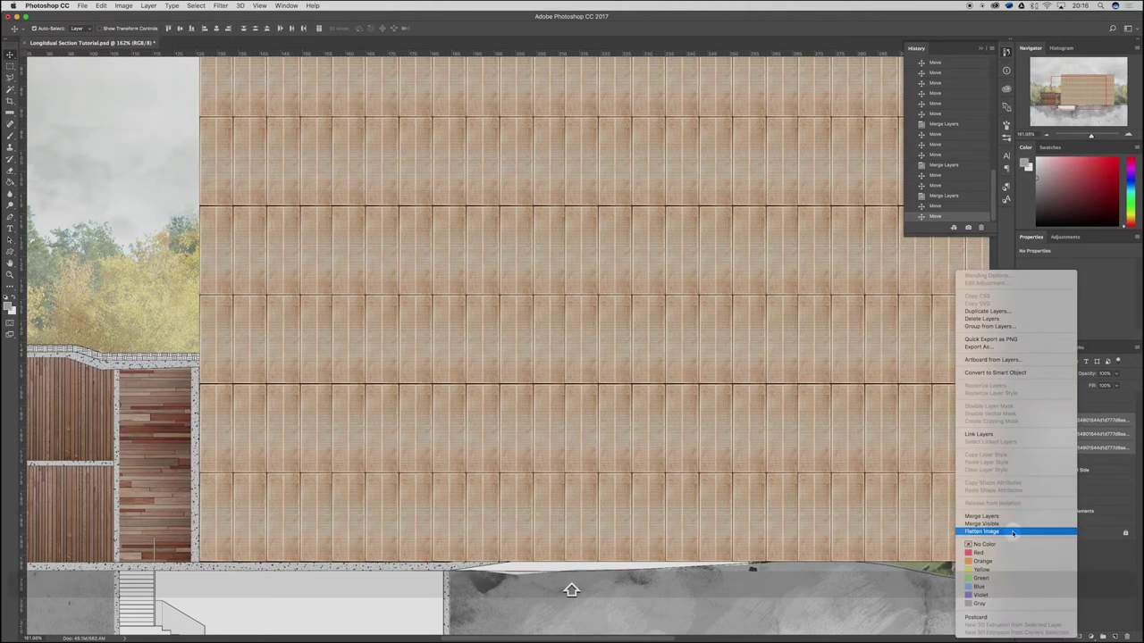
pyautogui.click(982, 515)
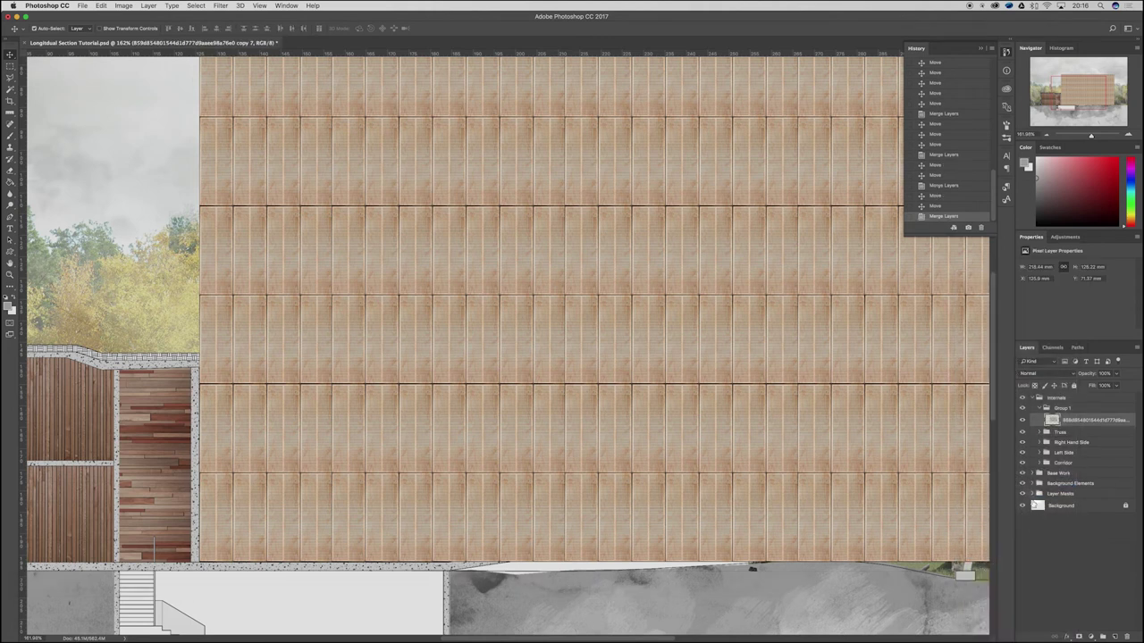
# Step: Copy the Main Panels layer mask from the Internal Layer Masks group onto the merged panel layer
pyautogui.click(1033, 495)
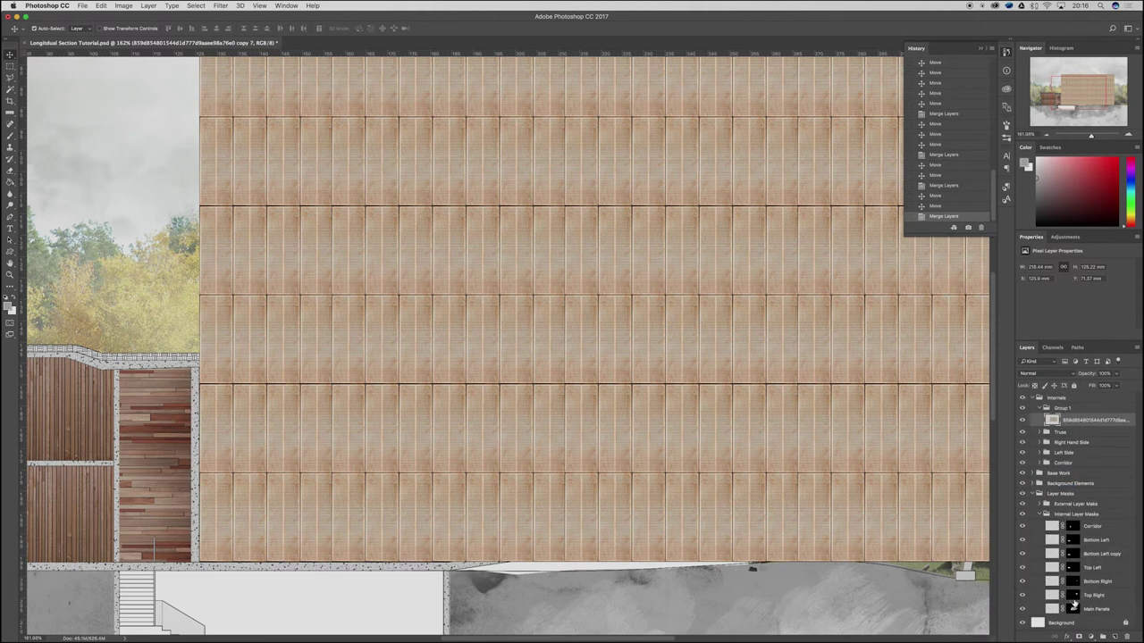
pyautogui.moveTo(1073, 610); pyautogui.dragTo(1088, 420)
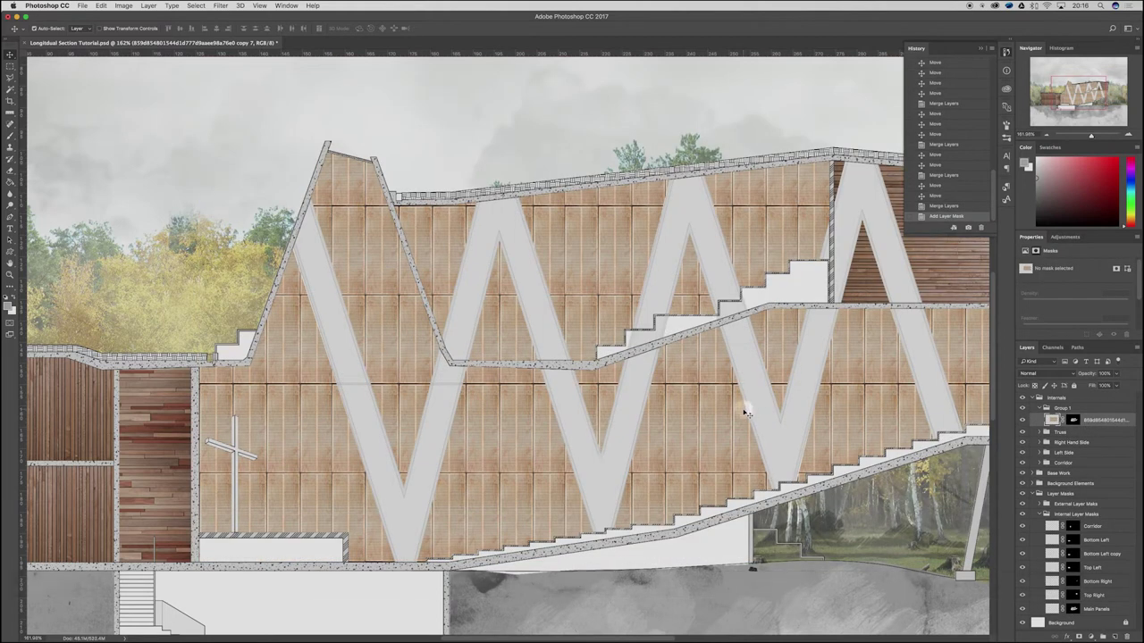
pyautogui.scroll(-5, 498, 408)
pyautogui.scroll(5, 541, 399)
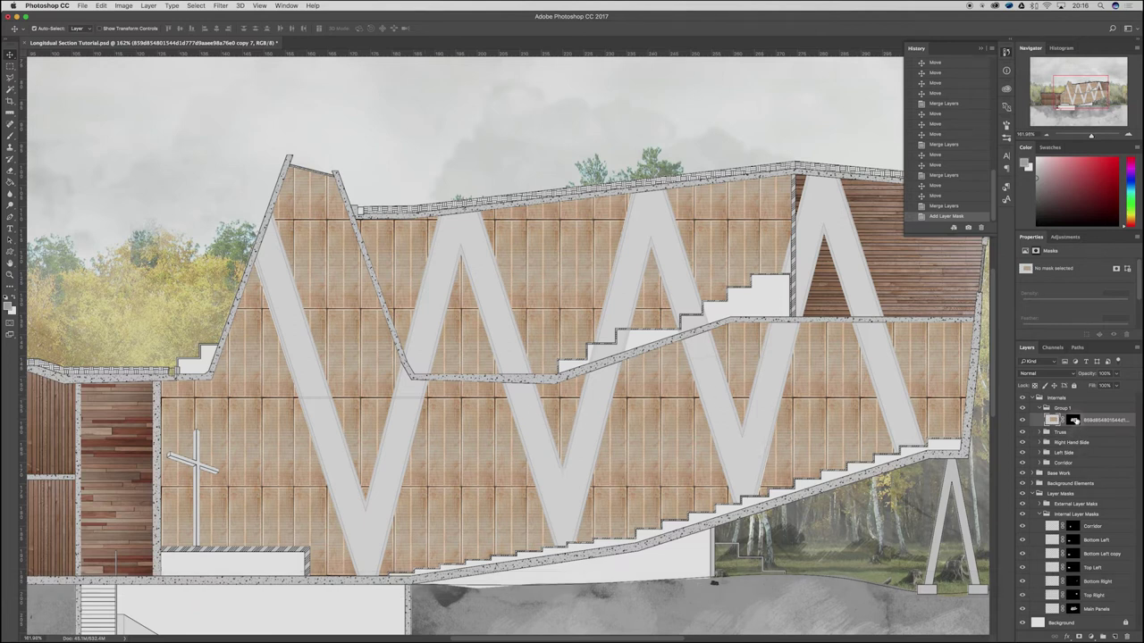
# Step: Examine the panel layer's mask as a red overlay across the section, and turn the overlay off
pyautogui.click(1074, 420)
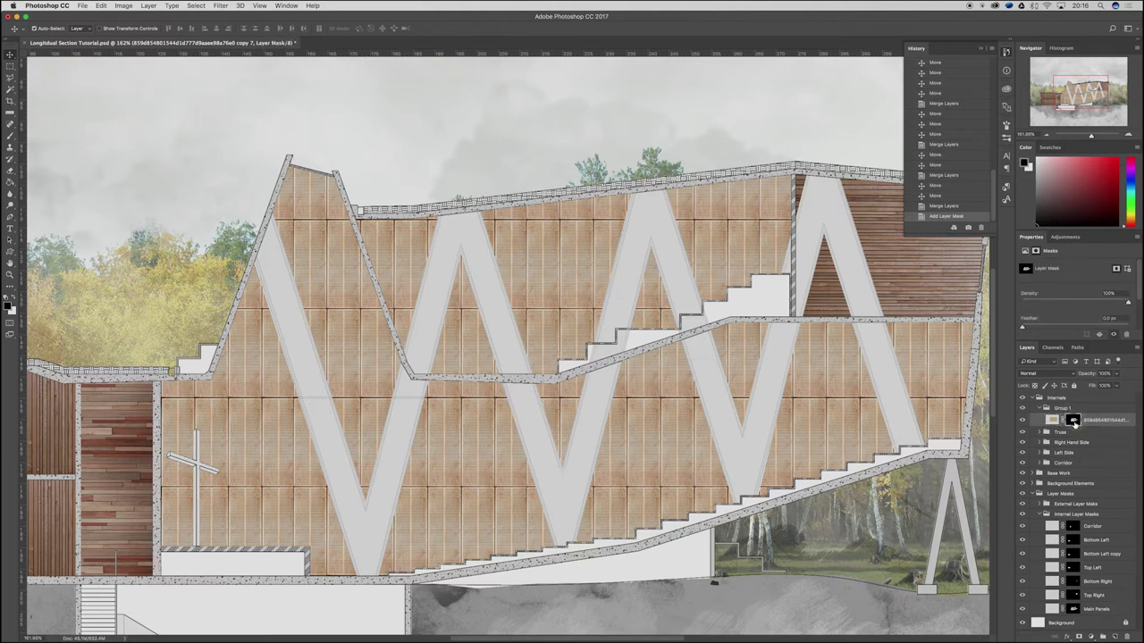
pyautogui.press('\\')
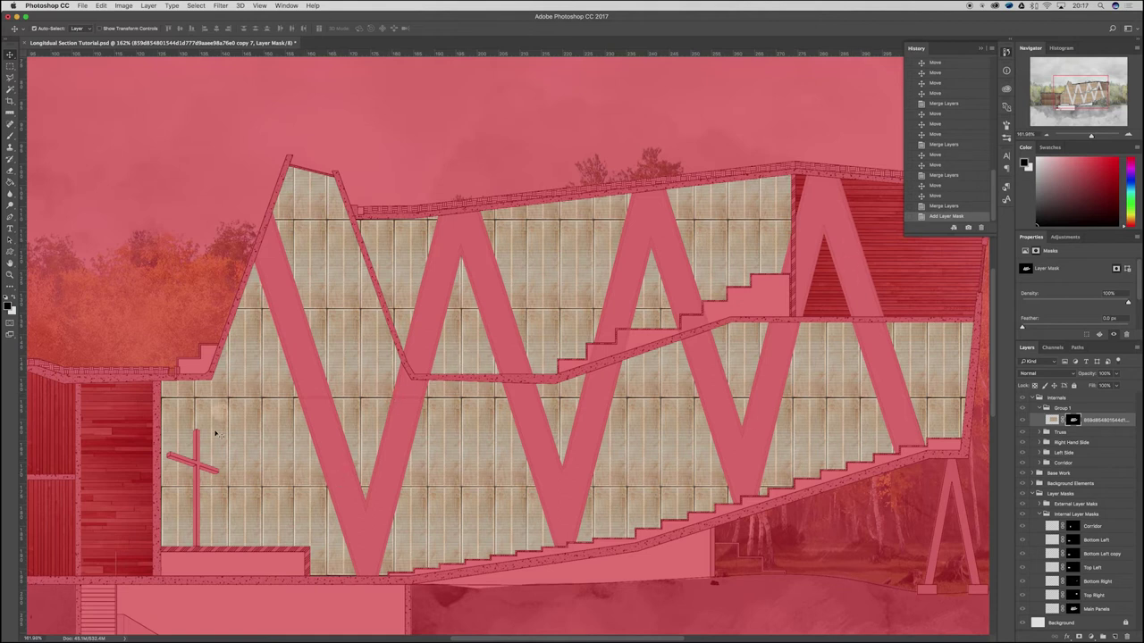
pyautogui.press('super+0')
pyautogui.press('\\')
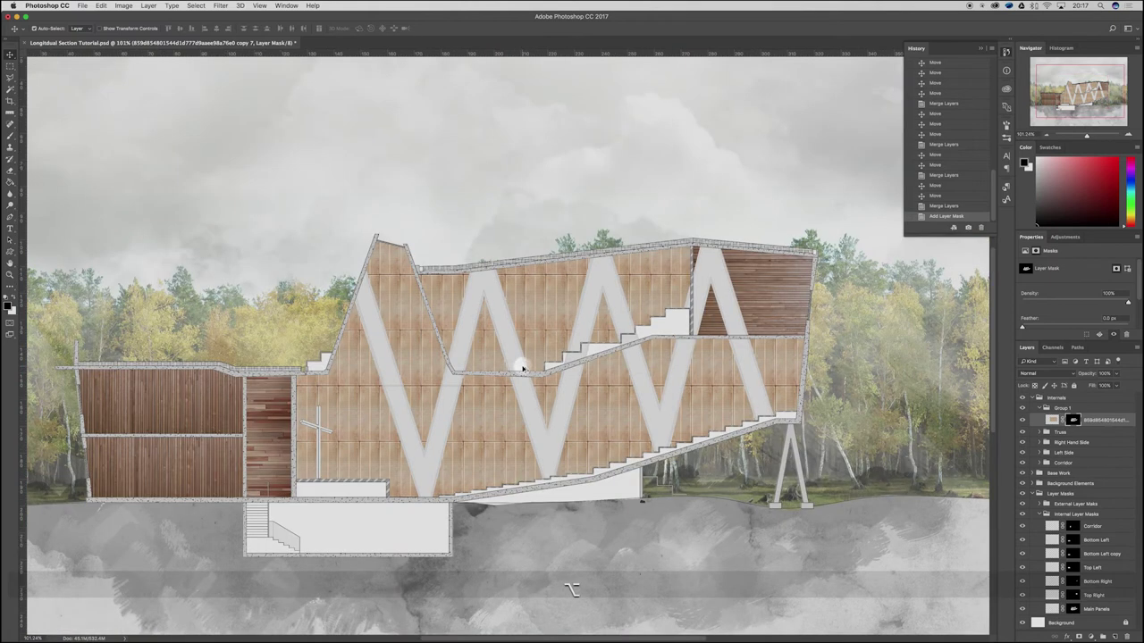
pyautogui.scroll(3, 657, 329)
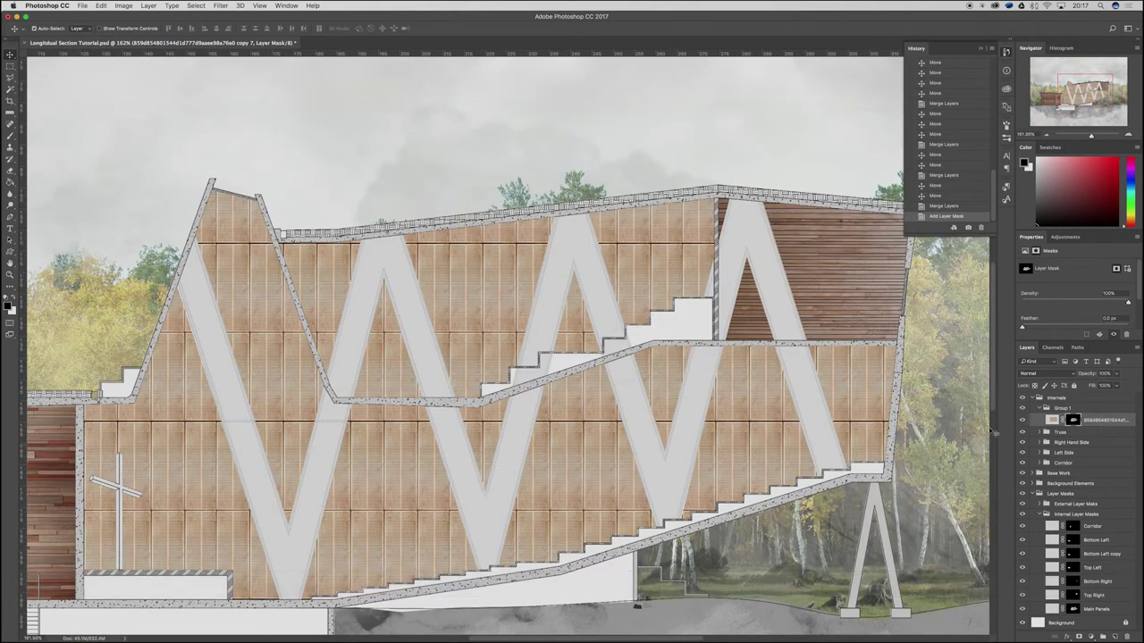
# Step: Lower the merged panel layer's opacity to 40%
pyautogui.moveTo(1096, 386); pyautogui.dragTo(1089, 386)
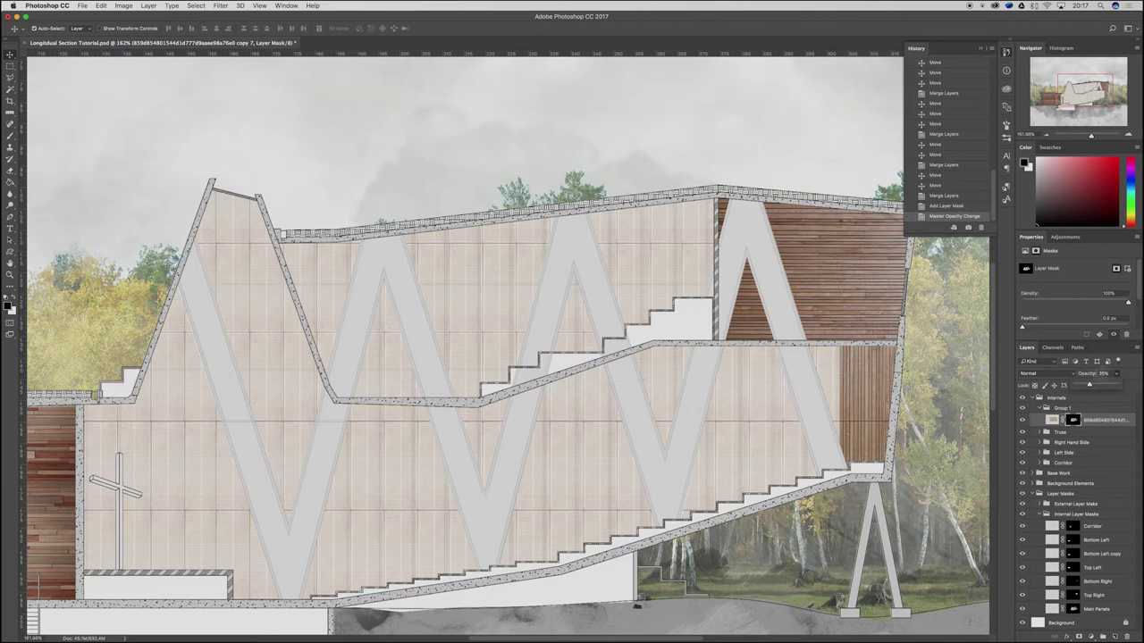
pyautogui.scroll(-3, 625, 458)
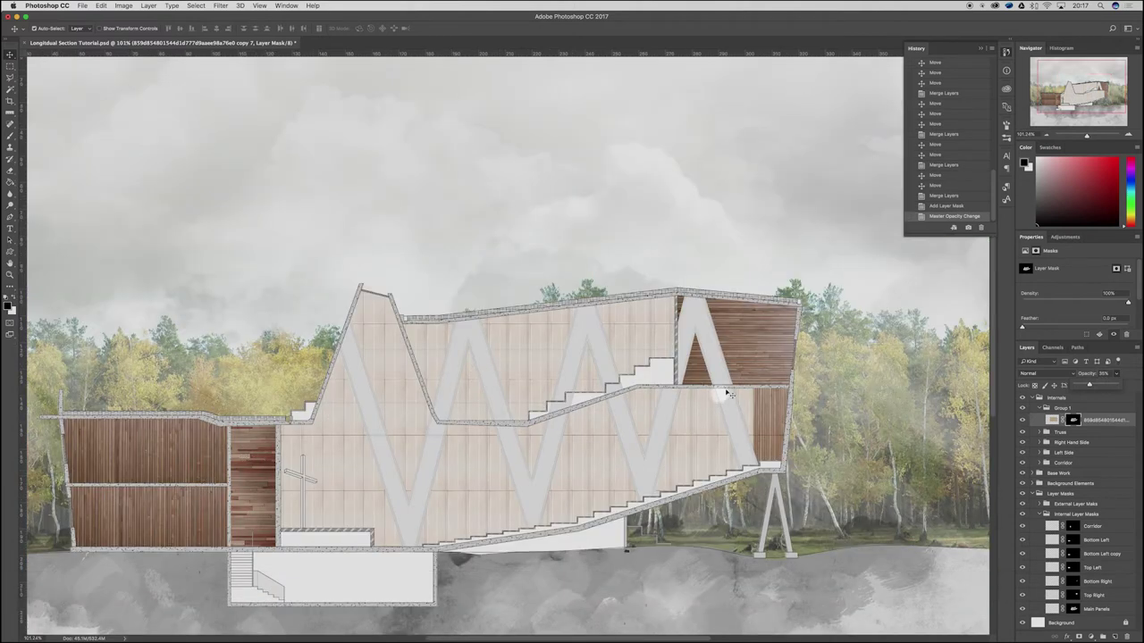
pyautogui.click(1104, 374)
pyautogui.write('40')
pyautogui.press('Return')
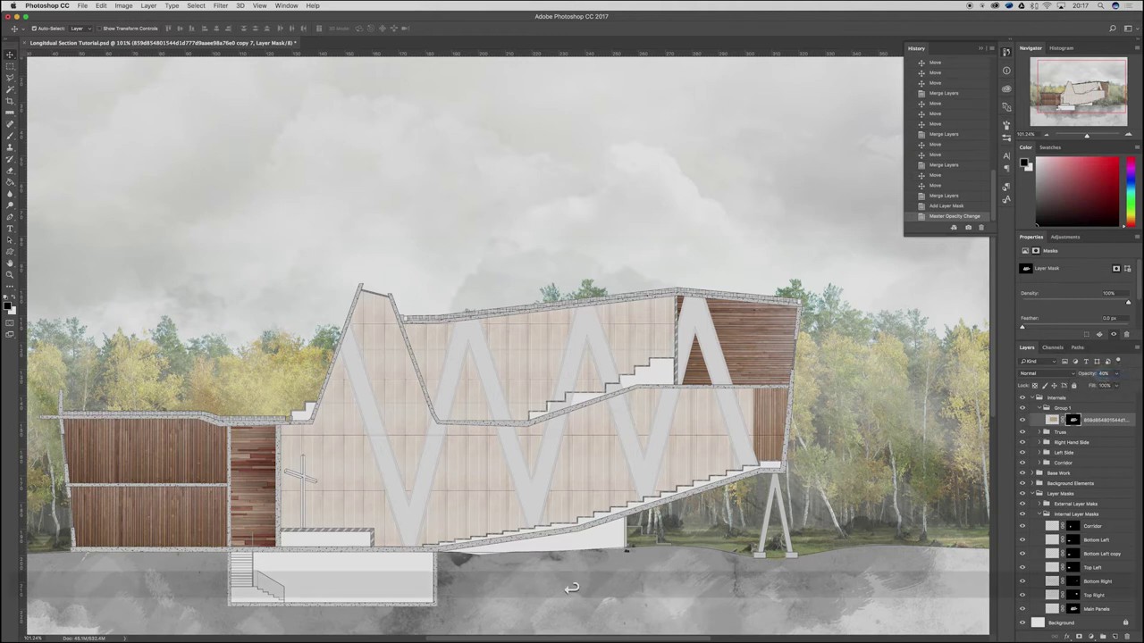
# Step: Collapse the group holding the panel layer and rename it Main Element
pyautogui.click(1043, 408)
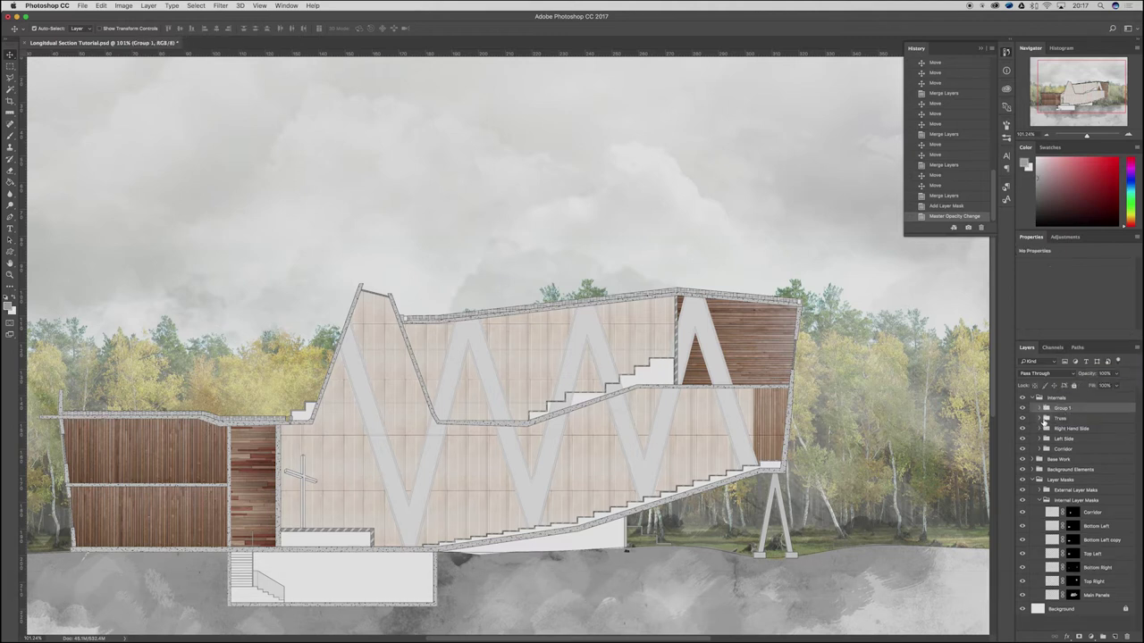
pyautogui.doubleClick(1062, 408)
pyautogui.write('Main Element')
pyautogui.press('Return')
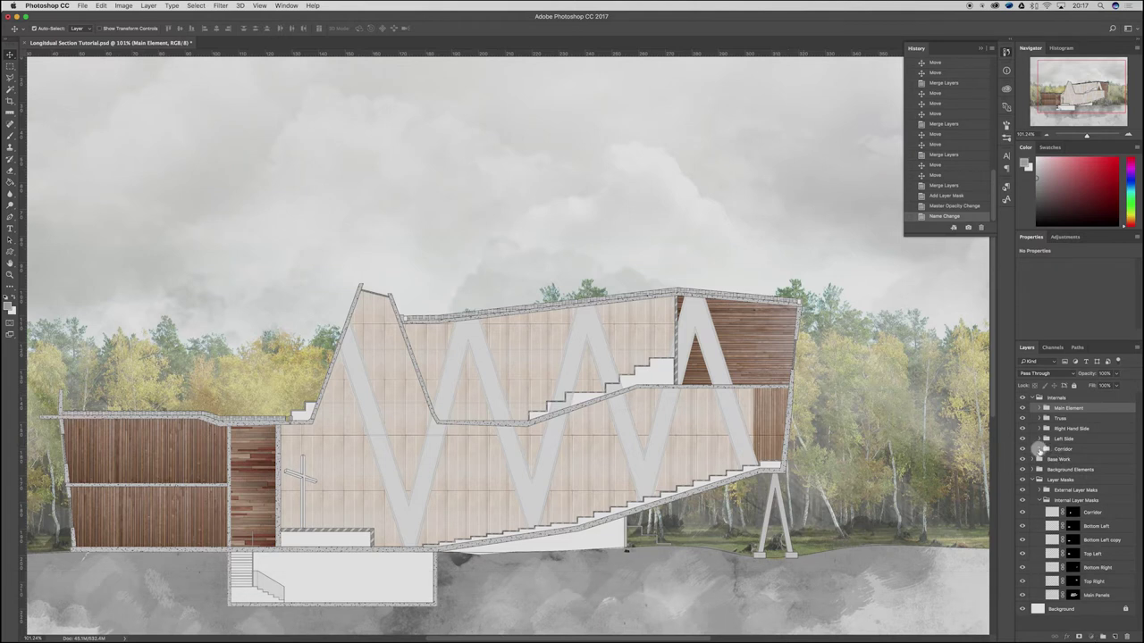
# Step: Lower the Corridor group's opacity, and set the Right Hand Side and Left Side groups to 50% opacity
pyautogui.click(1046, 449)
pyautogui.moveTo(1113, 381); pyautogui.dragTo(1090, 385)
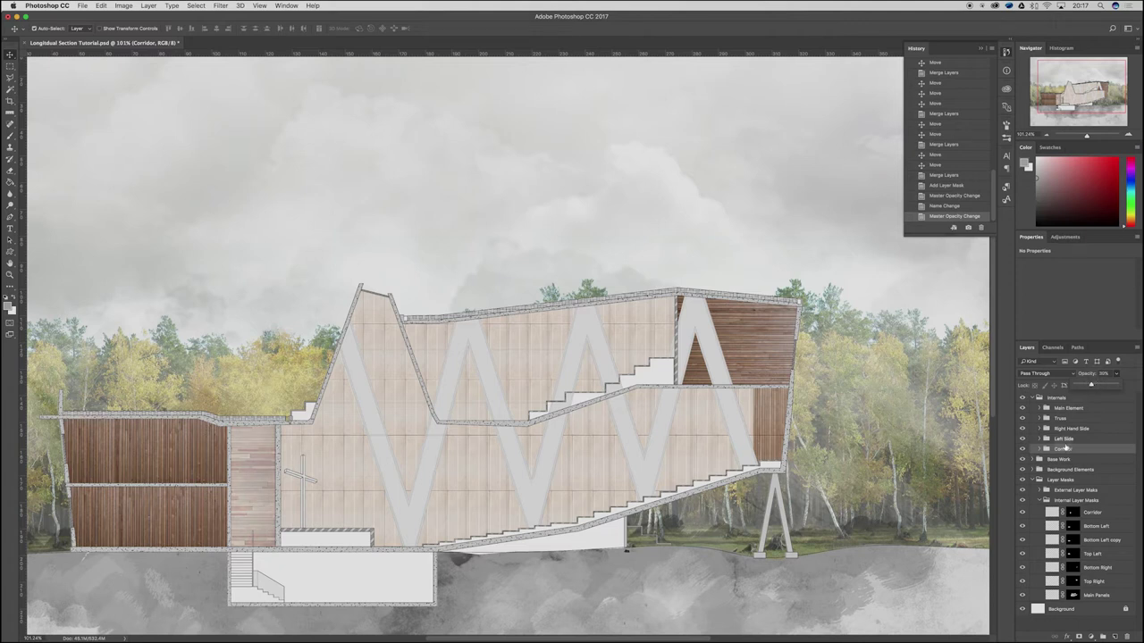
pyautogui.click(1068, 439)
pyautogui.keyDown('shift'); pyautogui.click(1071, 429); pyautogui.keyUp('shift')
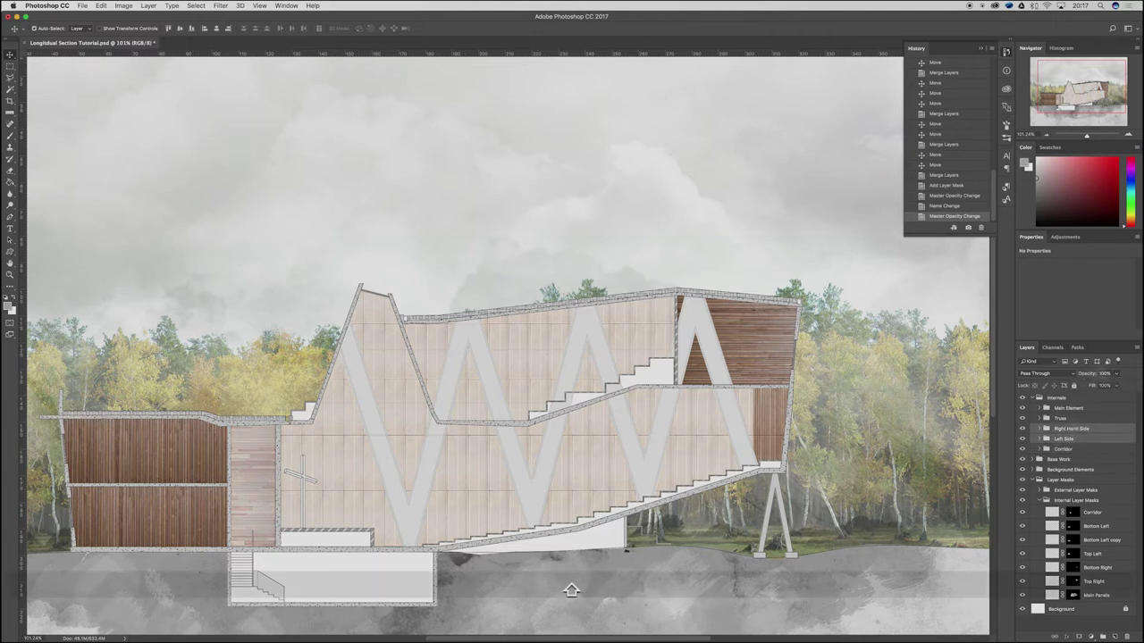
pyautogui.write('40')
pyautogui.press('Return')
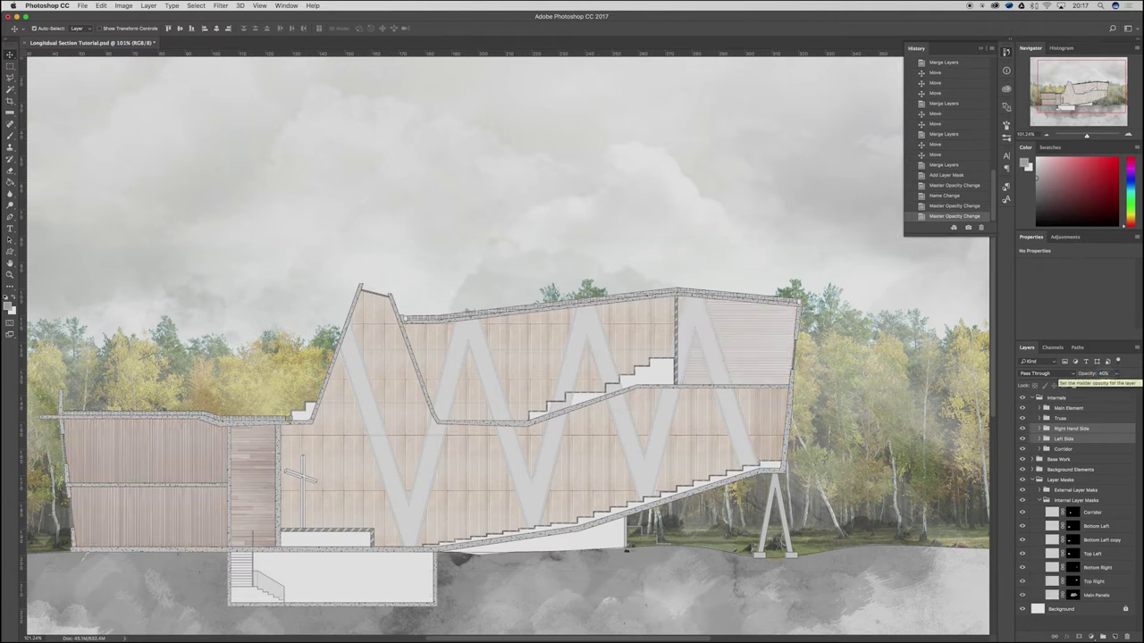
pyautogui.write('0')
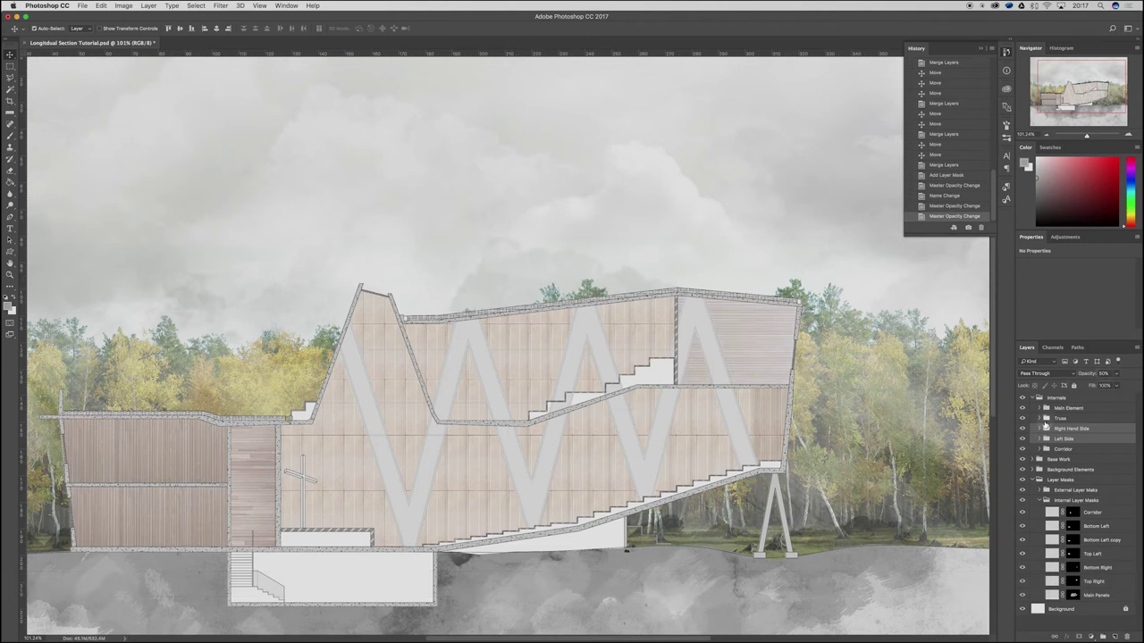
# Step: Add a new empty layer above the Main Element group inside the Internals group
pyautogui.scroll(-3, 548, 267)
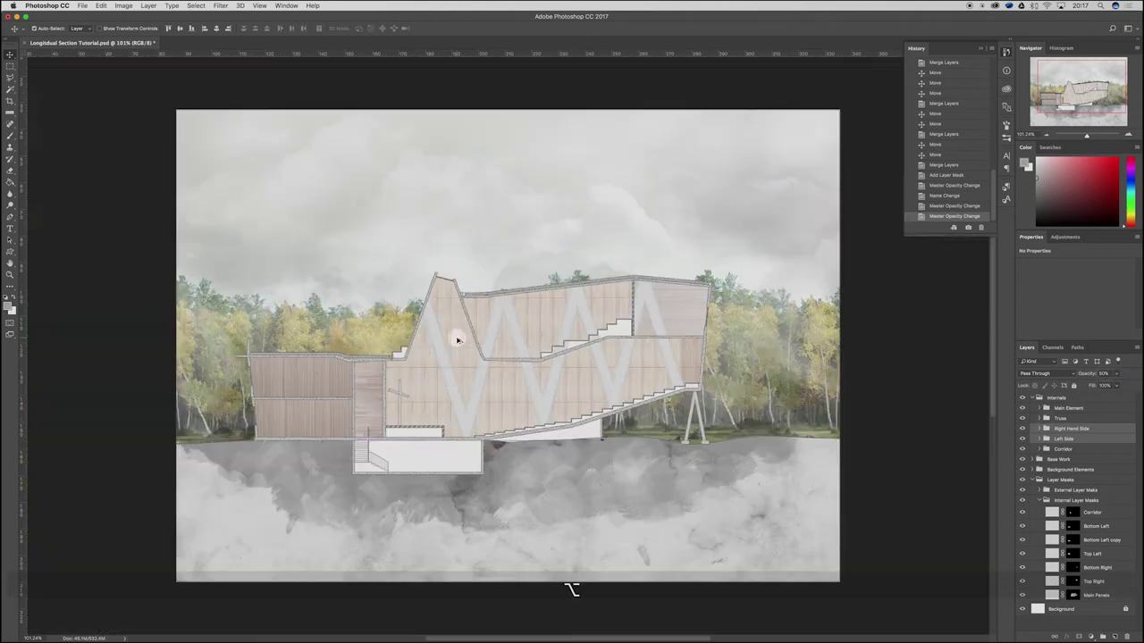
pyautogui.scroll(3, 378, 413)
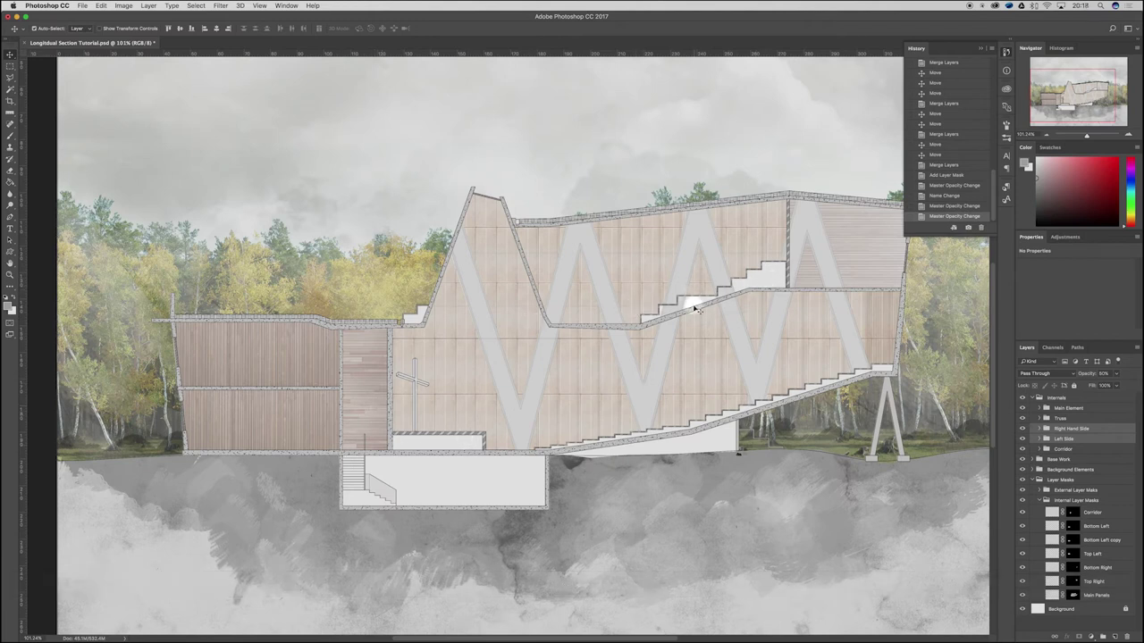
pyautogui.scroll(2, 808, 431)
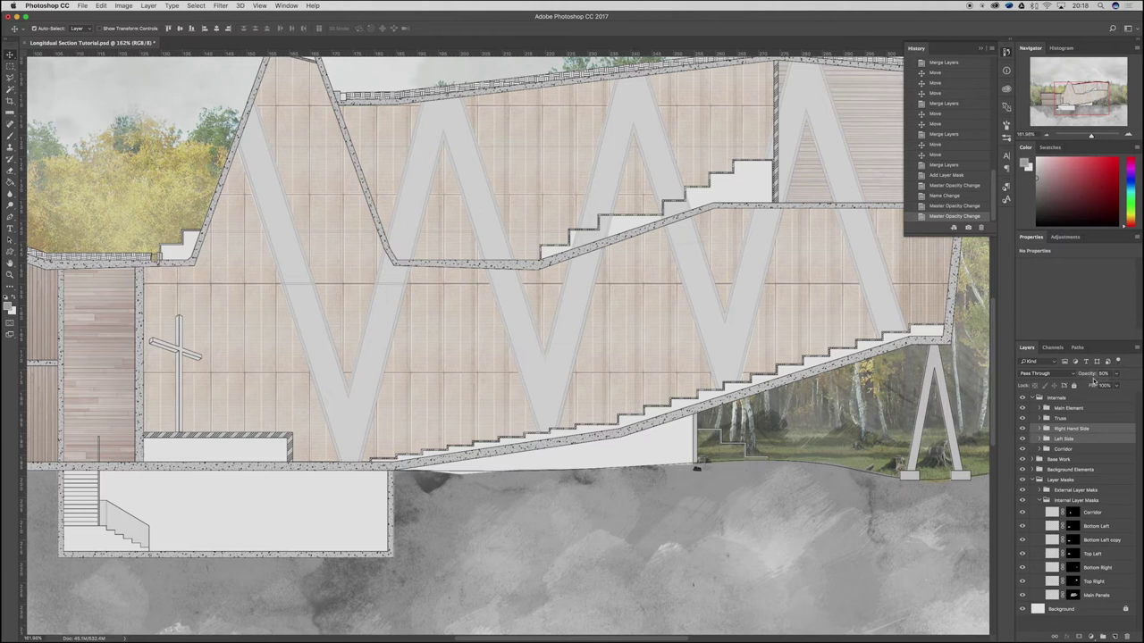
pyautogui.click(1058, 408)
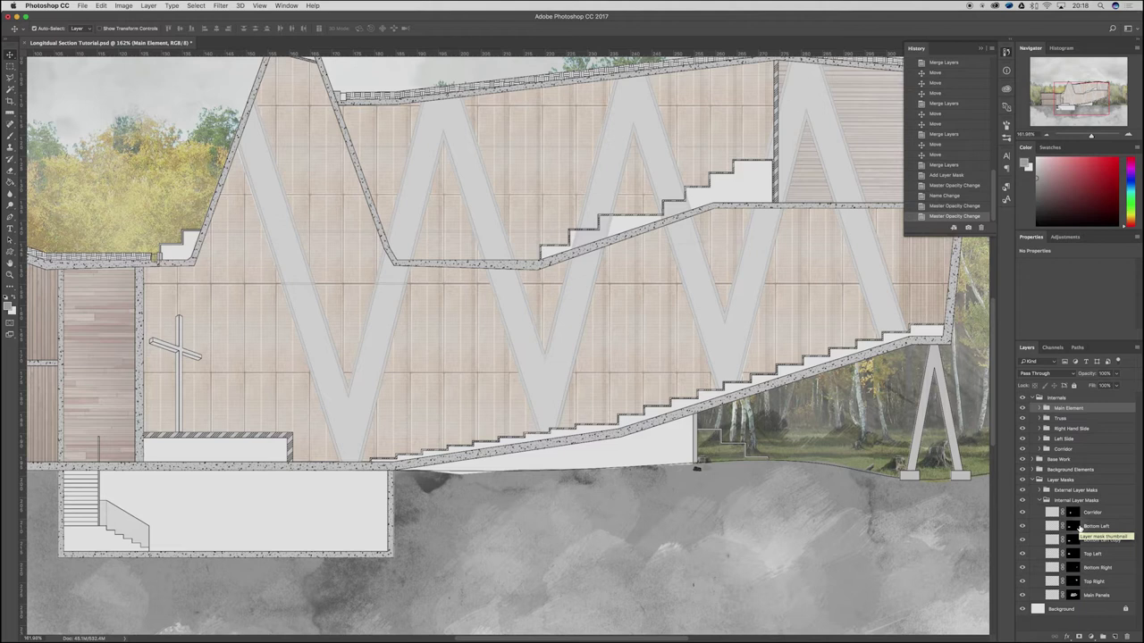
pyautogui.click(1113, 637)
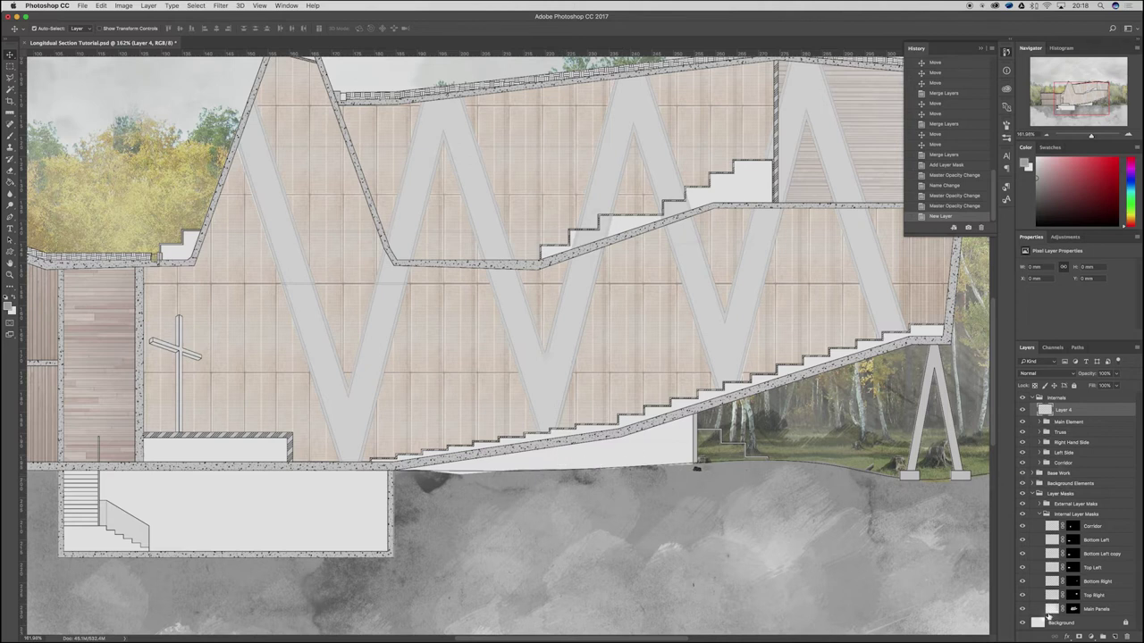
# Step: Collapse the Layer Masks group and expand the Base Work group to reach its linework layers
pyautogui.click(1034, 493)
pyautogui.click(1034, 483)
pyautogui.click(1033, 484)
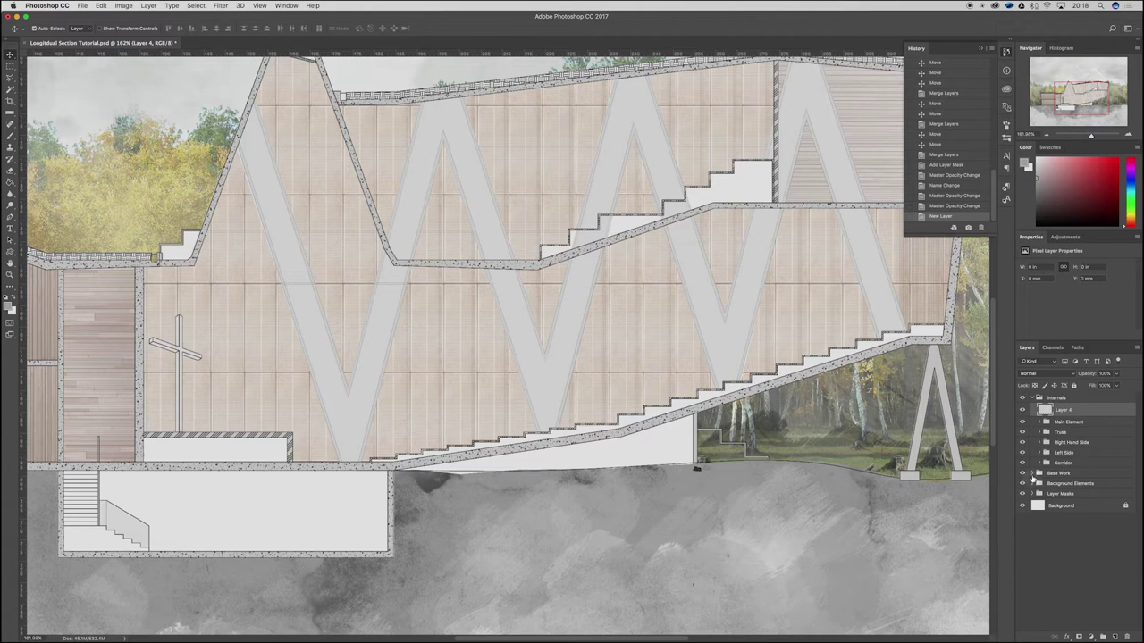
pyautogui.click(1033, 473)
pyautogui.click(1065, 484)
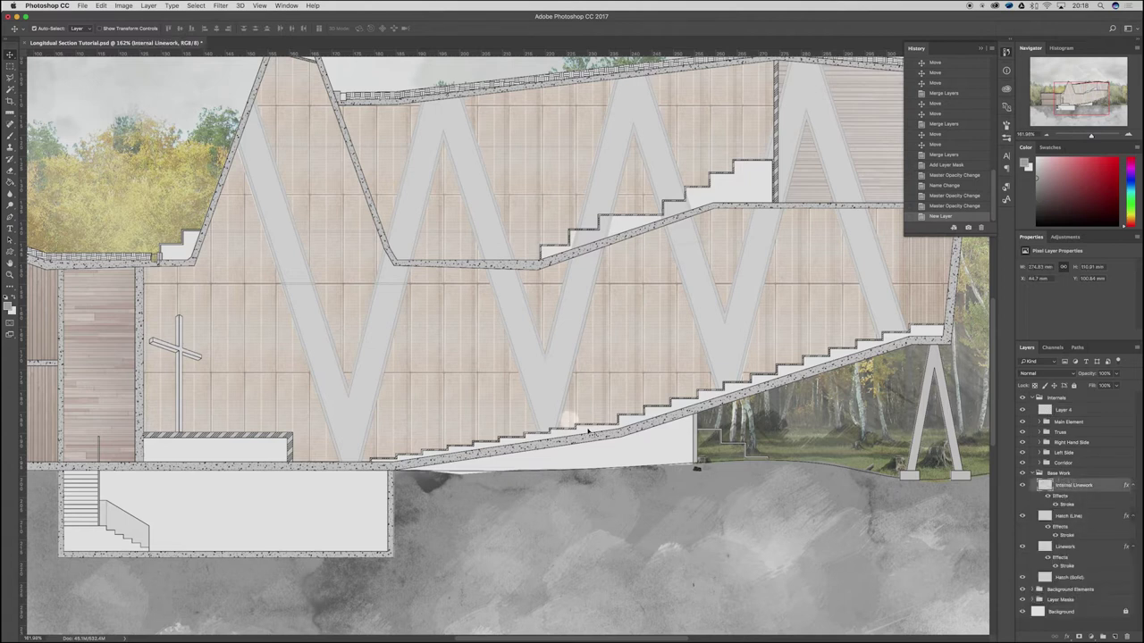
pyautogui.press('w')
pyautogui.click(599, 433)
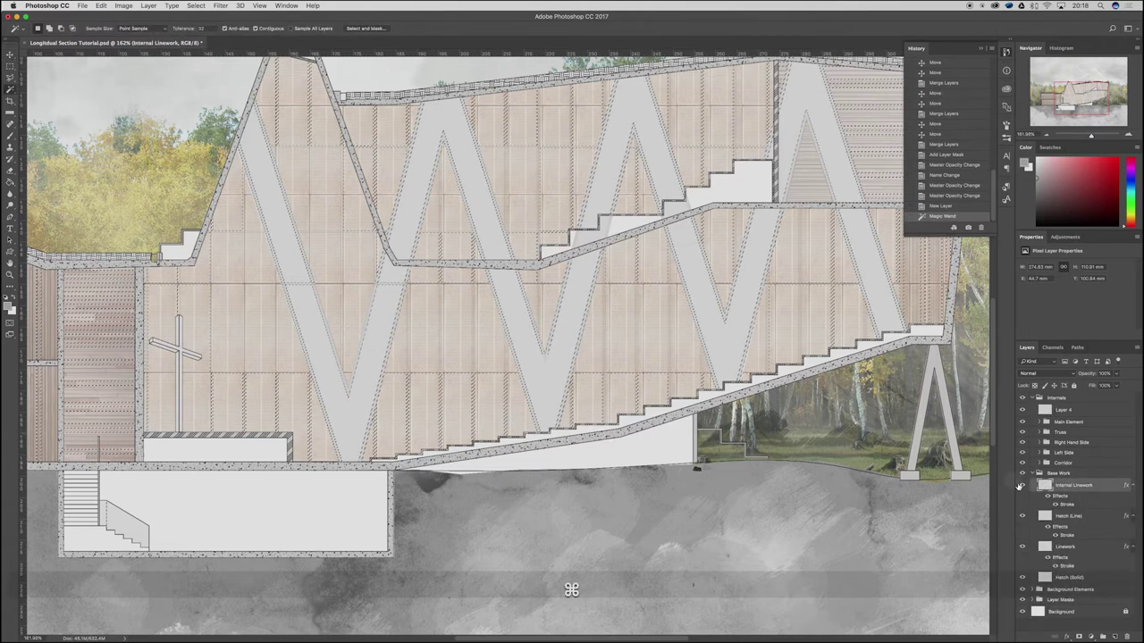
pyautogui.press('super+d')
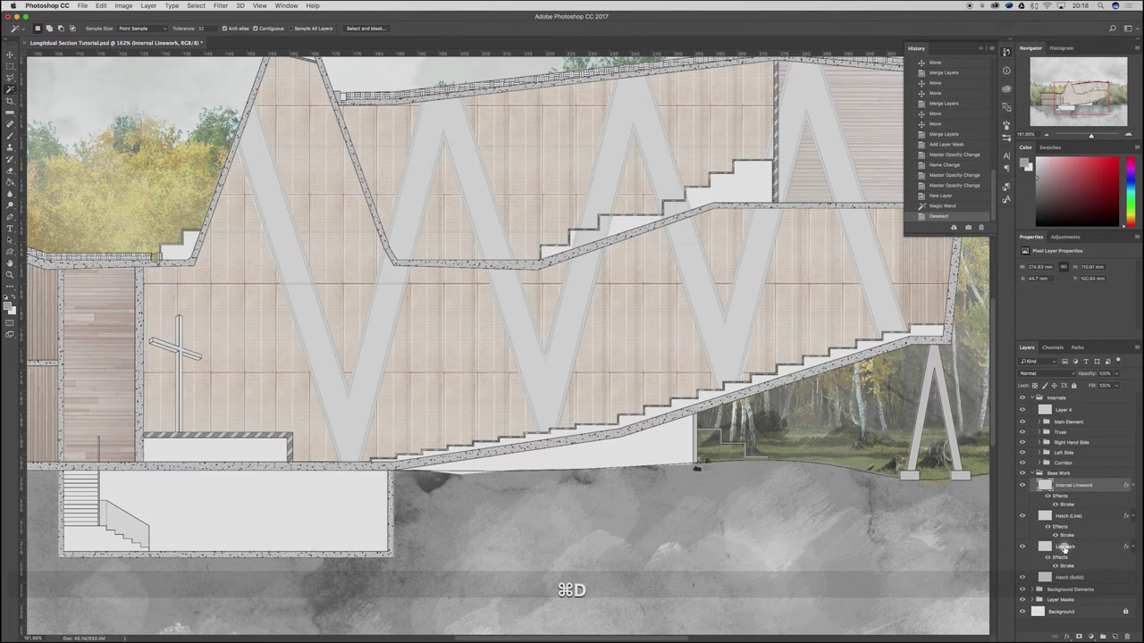
# Step: Magic Wand the areas under both staircases, the block below the cross, the roof steps and the outdoor steps on the Linework layer
pyautogui.click(1064, 547)
pyautogui.click(690, 404)
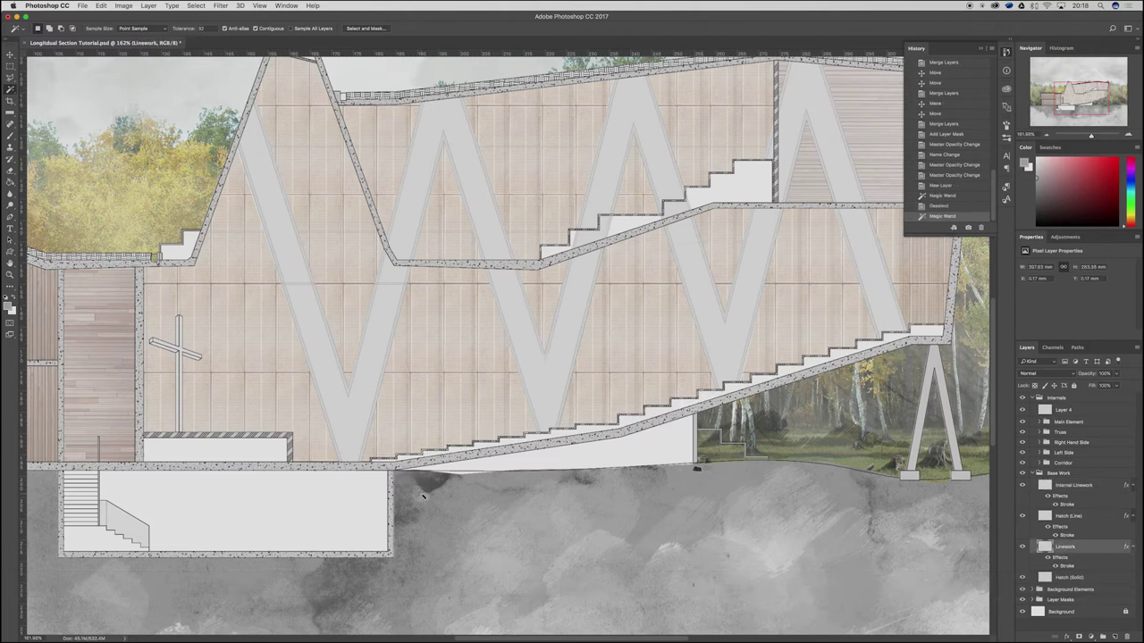
pyautogui.keyDown('shift'); pyautogui.click(239, 455); pyautogui.keyUp('shift')
pyautogui.keyDown('shift'); pyautogui.click(175, 253); pyautogui.keyUp('shift')
pyautogui.keyDown('shift'); pyautogui.click(730, 190); pyautogui.keyUp('shift')
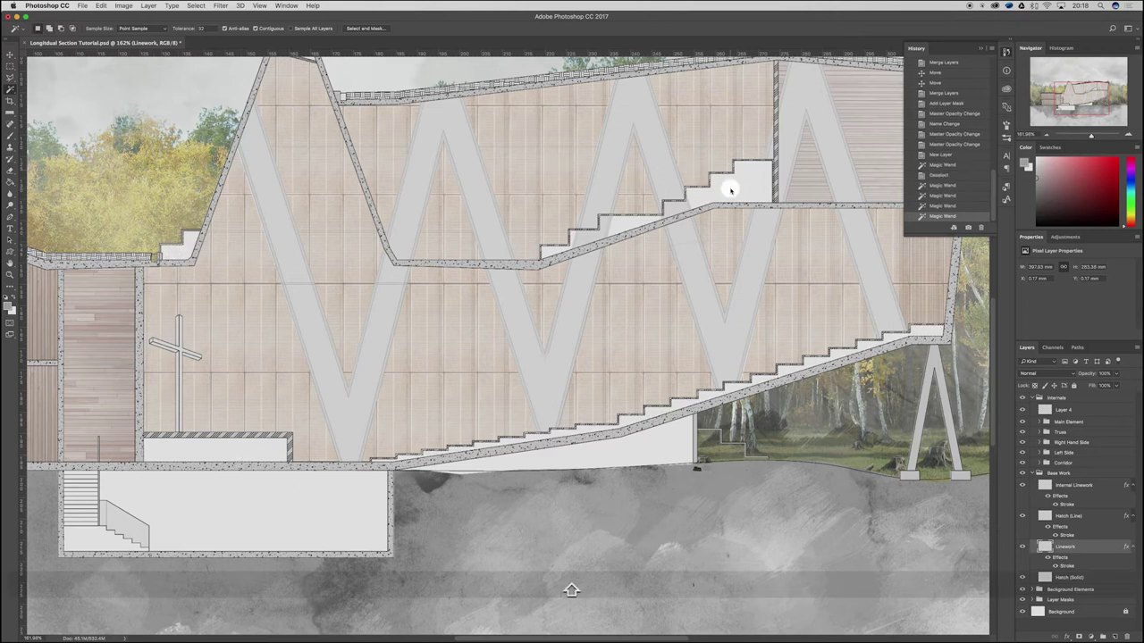
pyautogui.scroll(-3, 495, 301)
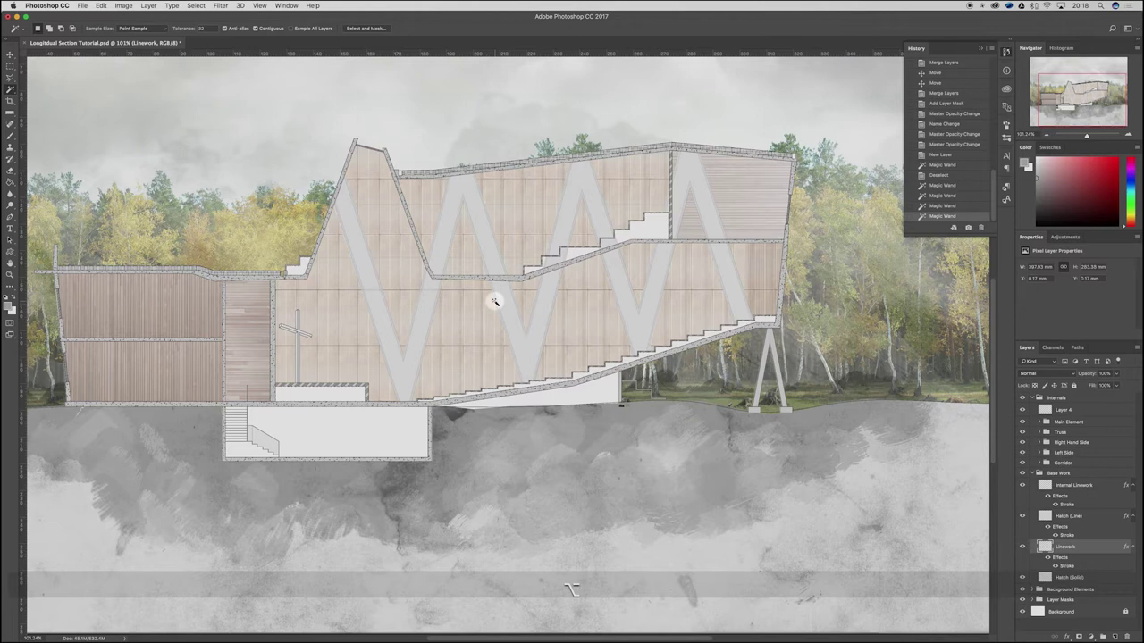
pyautogui.scroll(3, 638, 399)
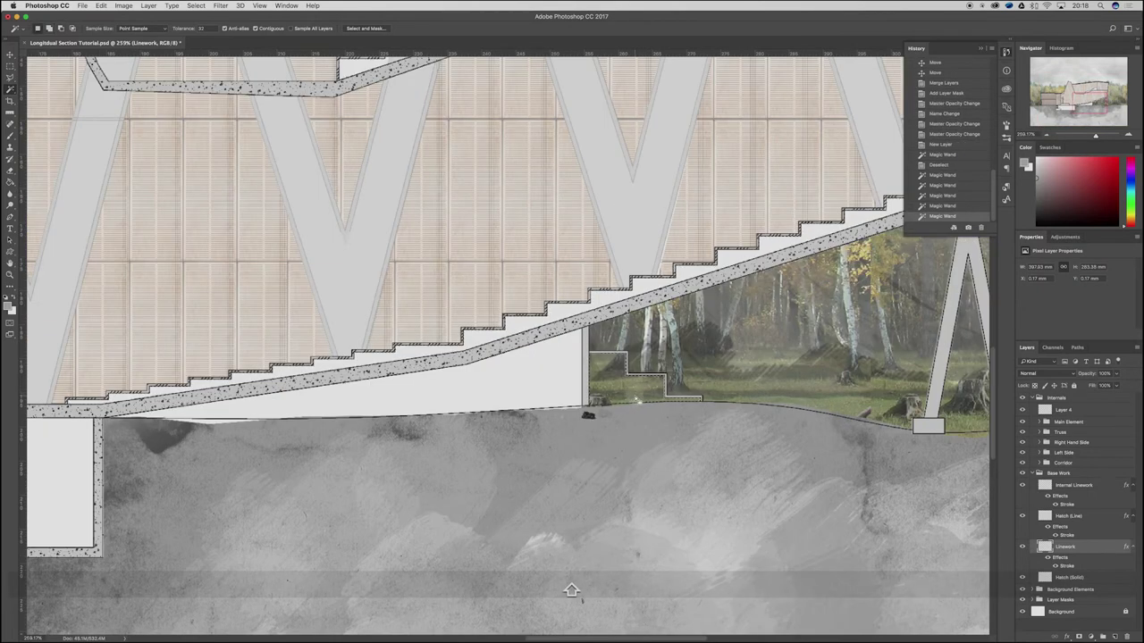
# Step: Fill the selected stair, block and step areas with grey on the new empty layer using the Paint Bucket
pyautogui.click(1097, 410)
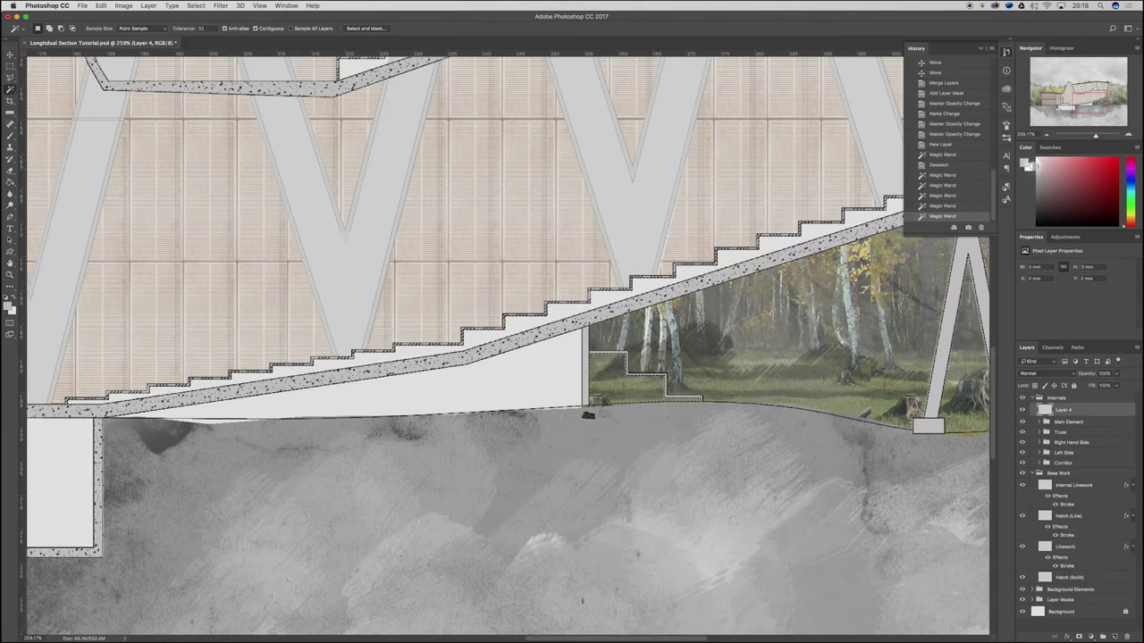
pyautogui.press('g')
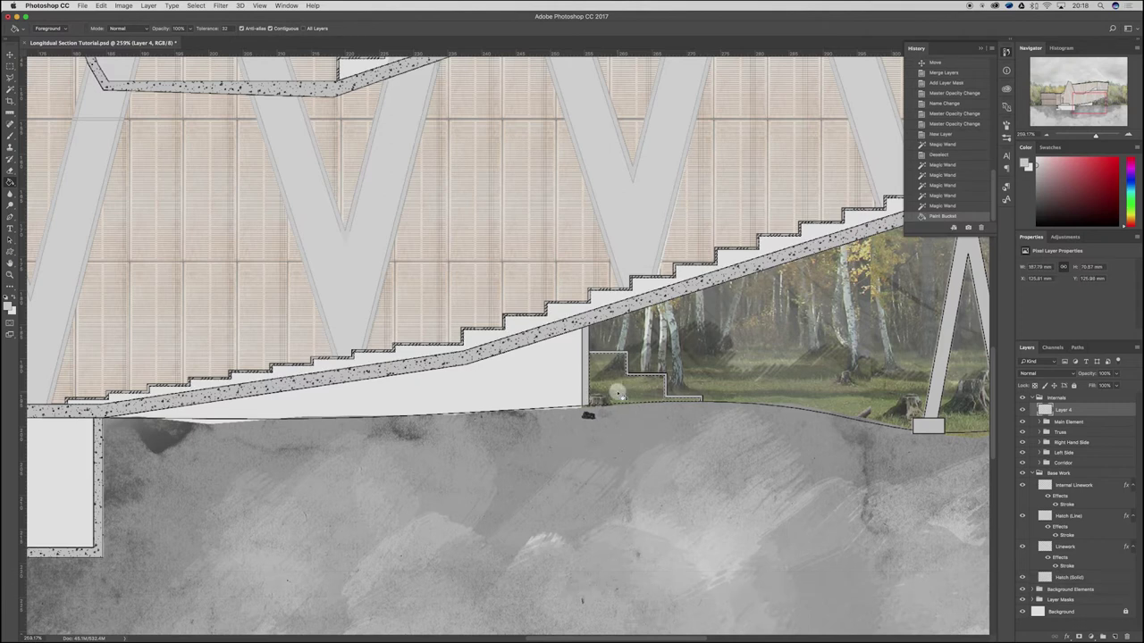
pyautogui.click(623, 396)
pyautogui.keyDown('alt'); pyautogui.scroll(-2, 556, 367); pyautogui.keyUp('alt')
pyautogui.scroll(3, 423, 327)
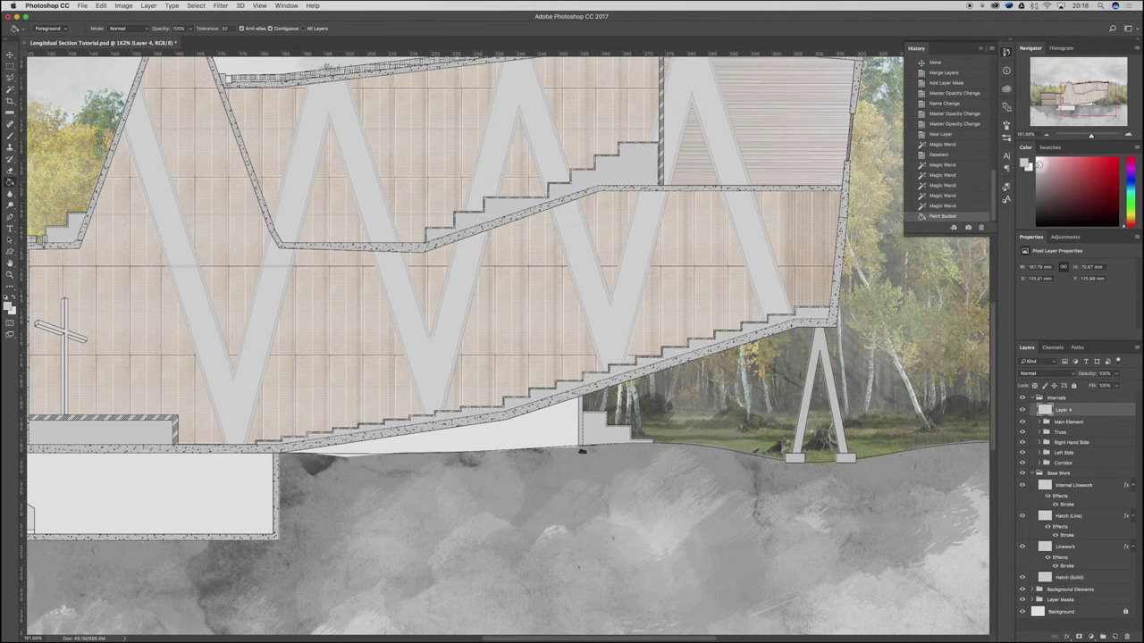
# Step: Refill both staircases, the outdoor steps, the roof steps and the block below the cross with a lighter grey
pyautogui.click(600, 379)
pyautogui.click(499, 215)
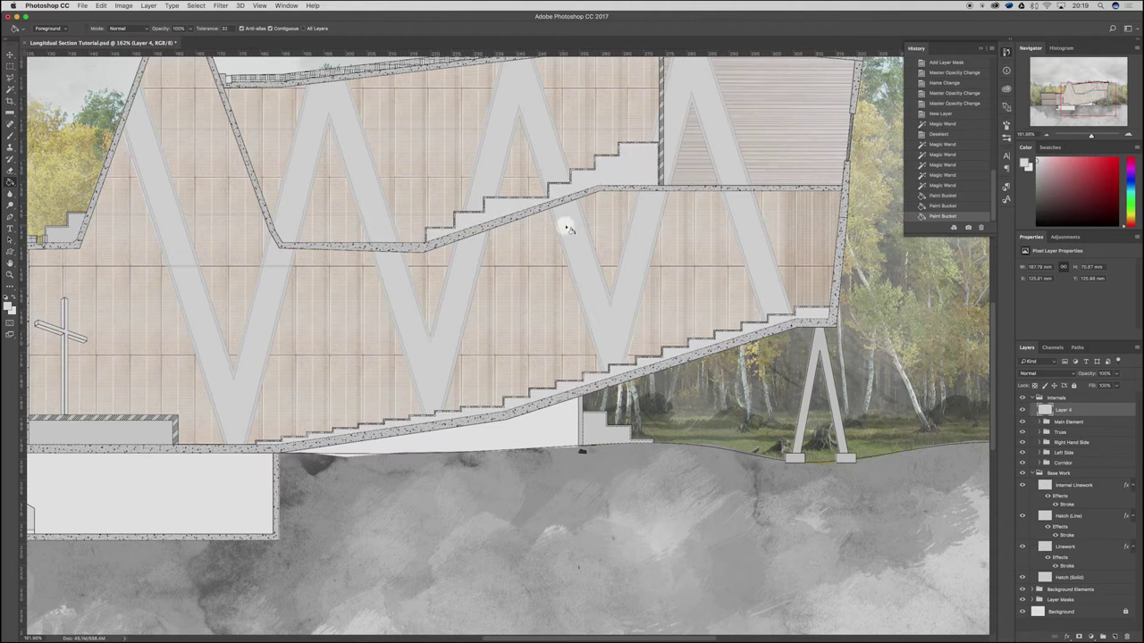
pyautogui.click(601, 429)
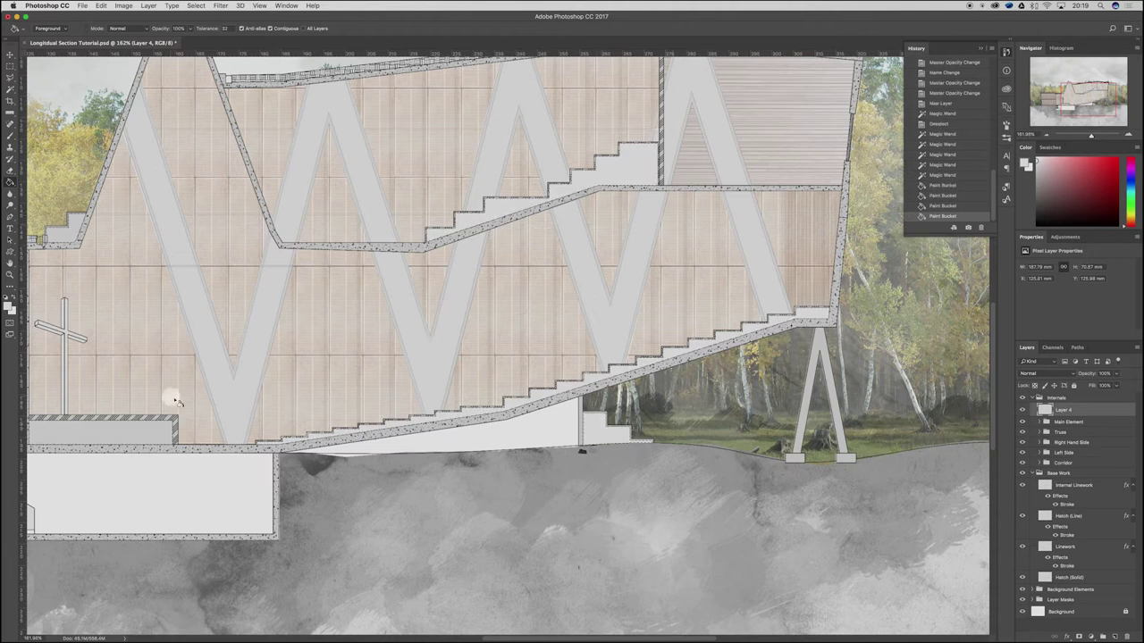
pyautogui.click(69, 229)
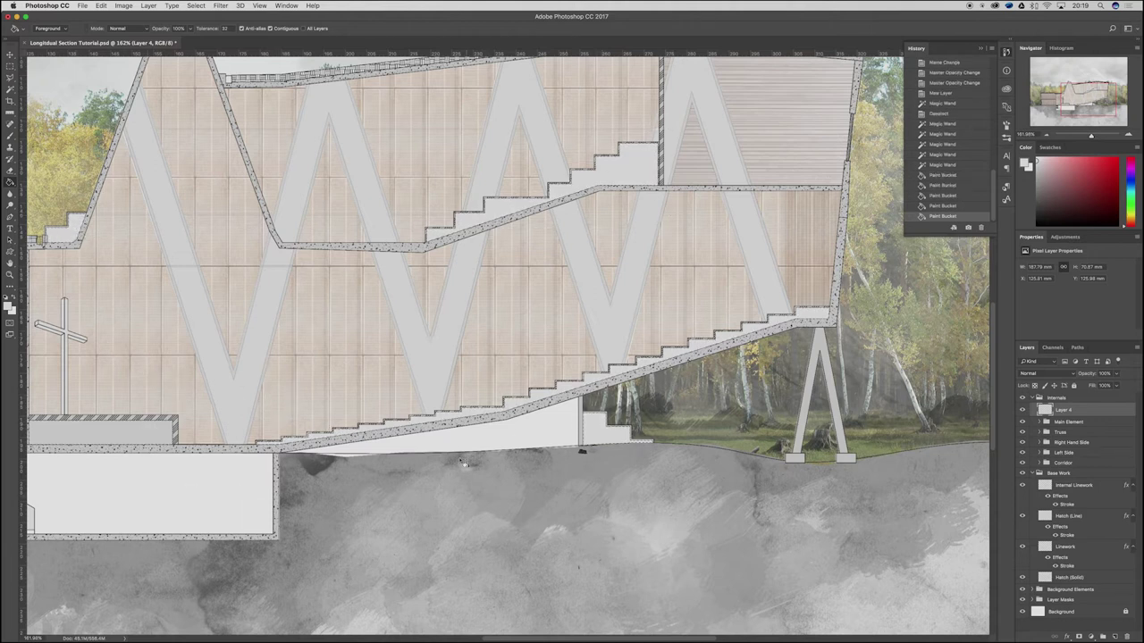
pyautogui.click(114, 431)
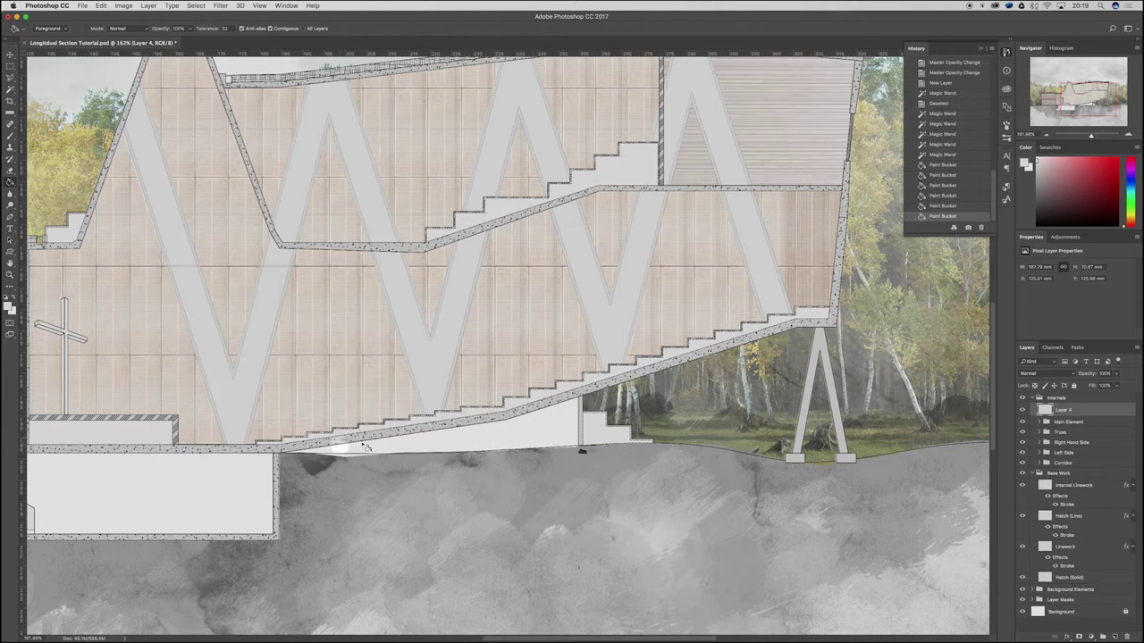
pyautogui.keyDown('alt'); pyautogui.scroll(5, 332, 447); pyautogui.keyUp('alt')
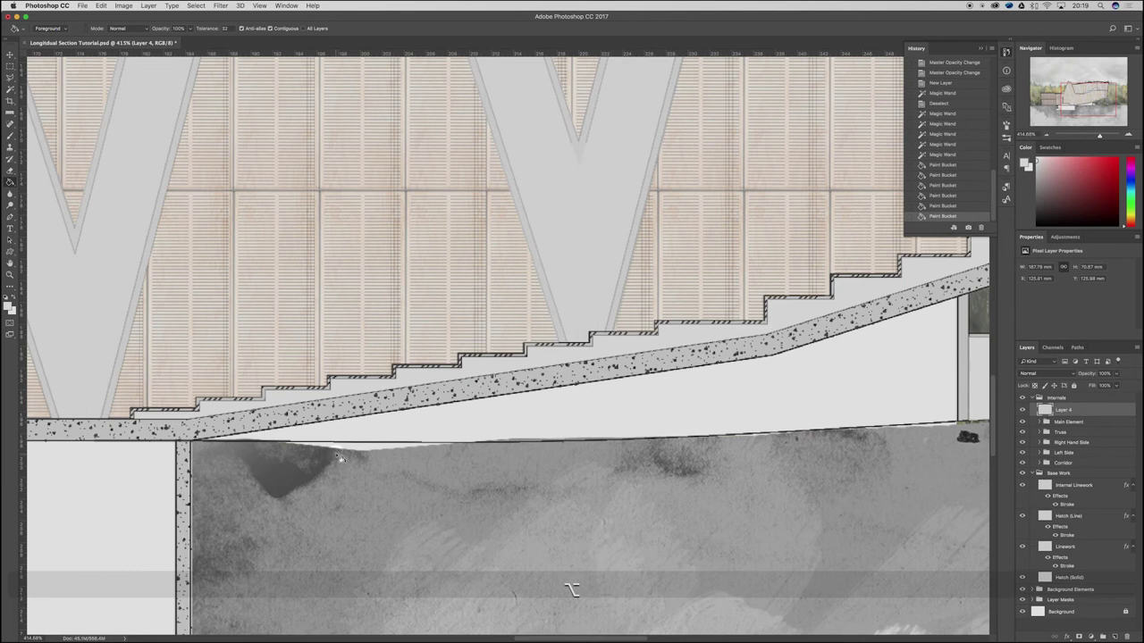
pyautogui.keyDown('alt'); pyautogui.scroll(-5, 410, 434); pyautogui.keyUp('alt')
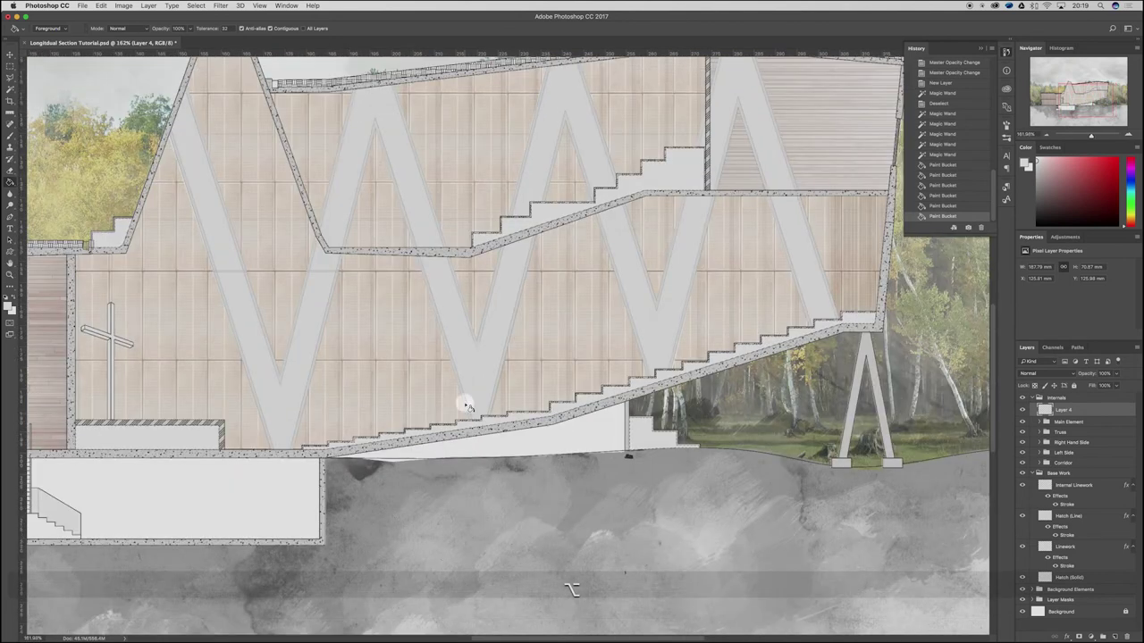
pyautogui.keyDown('alt'); pyautogui.scroll(-1, 460, 404); pyautogui.keyUp('alt')
pyautogui.keyDown('alt'); pyautogui.scroll(-2, 688, 398); pyautogui.keyUp('alt')
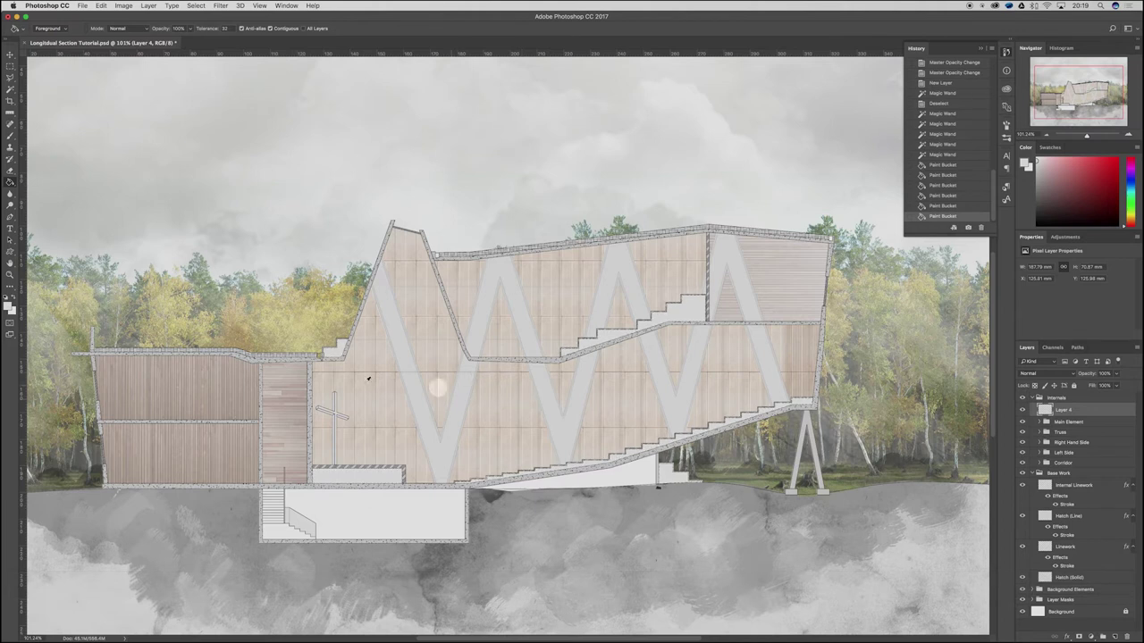
pyautogui.keyDown('alt'); pyautogui.scroll(4, 357, 371); pyautogui.keyUp('alt')
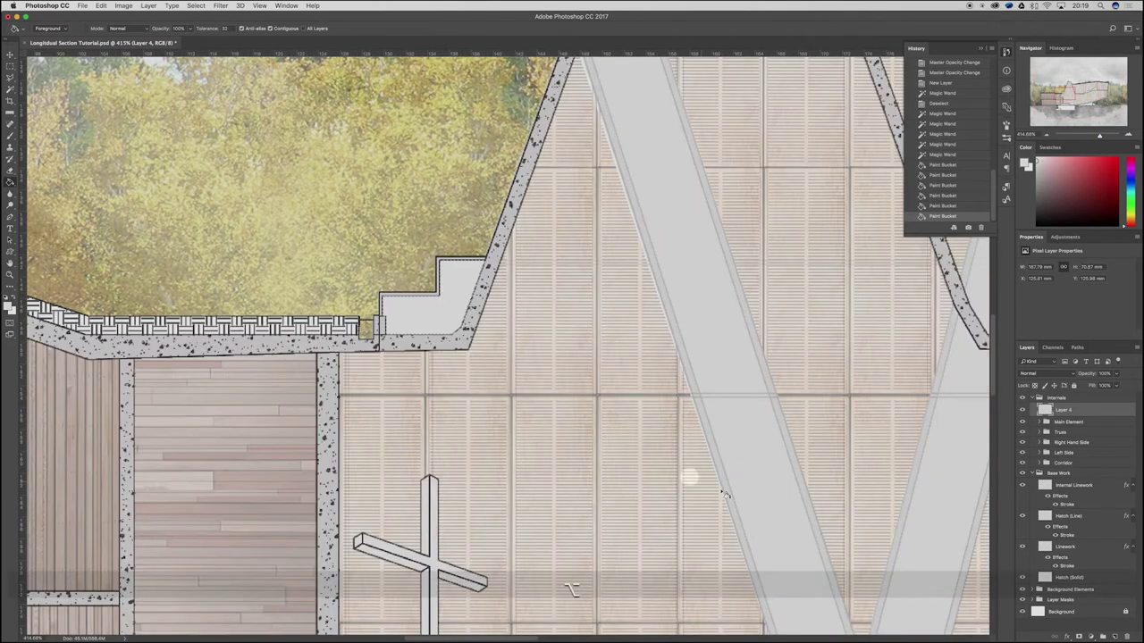
pyautogui.click(1068, 577)
pyautogui.press('w')
pyautogui.click(366, 330)
pyautogui.press('super+d')
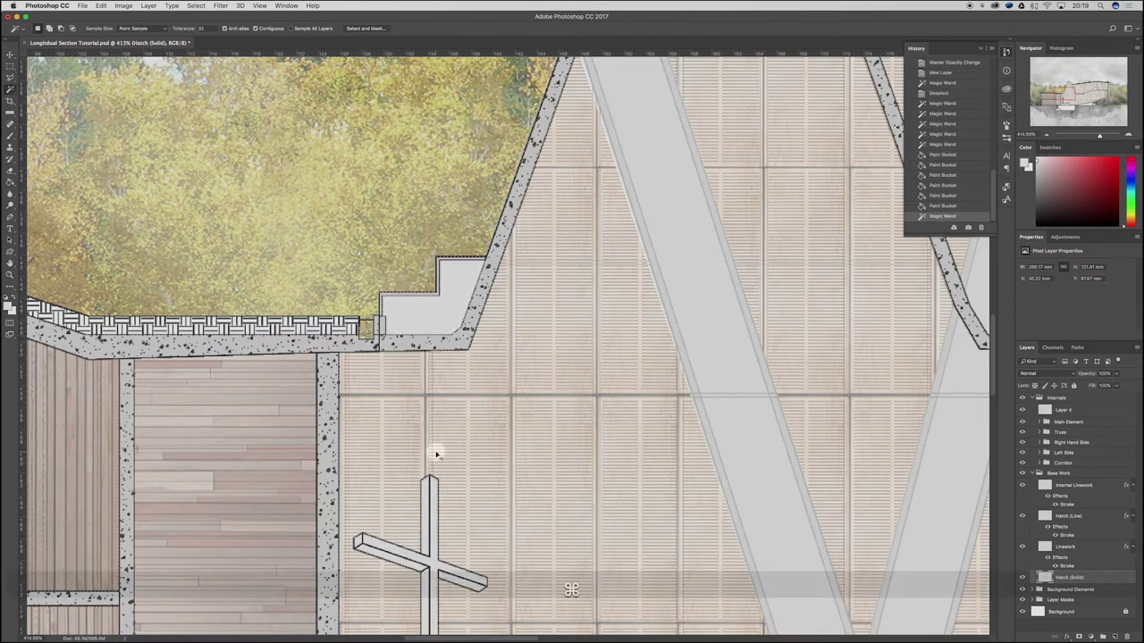
# Step: Select the small rectangular gap between the roof hatch and the roof steps with the Rectangular Marquee and collapse the Base Work group
pyautogui.press('m')
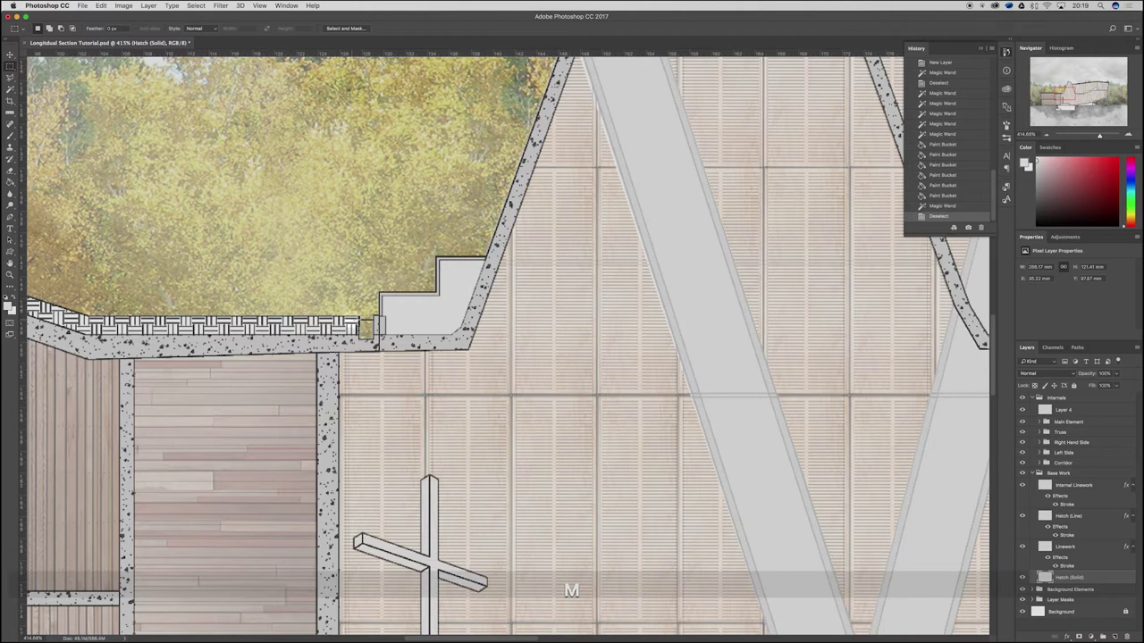
pyautogui.moveTo(362, 320)
pyautogui.mouseDown()
pyautogui.moveTo(379, 318)
pyautogui.moveTo(384, 337)
pyautogui.mouseUp()
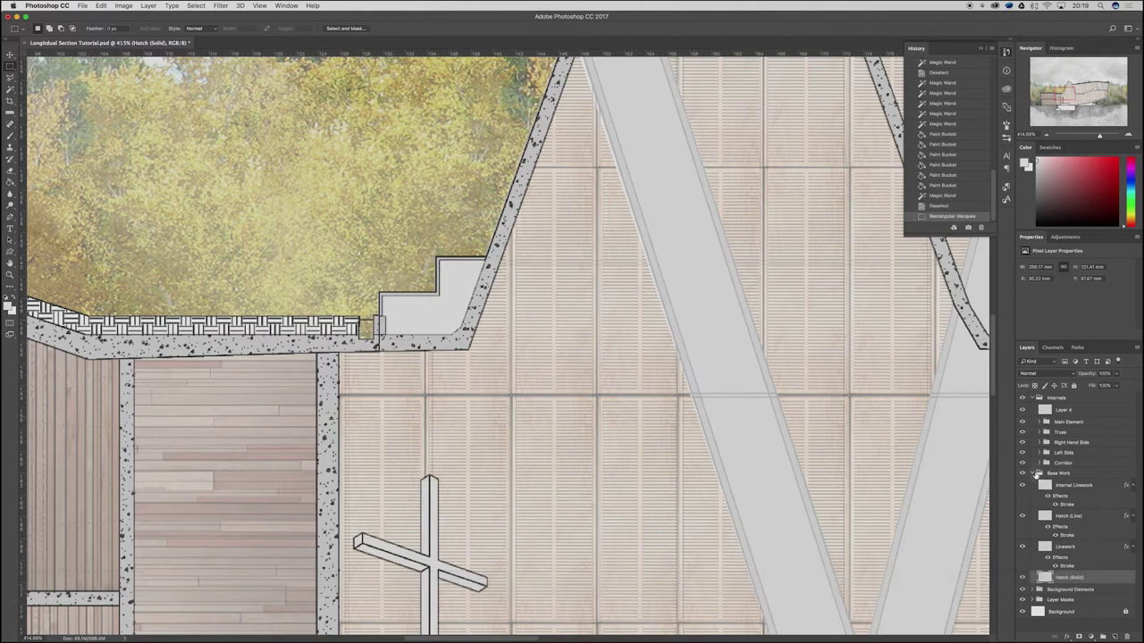
pyautogui.click(1033, 474)
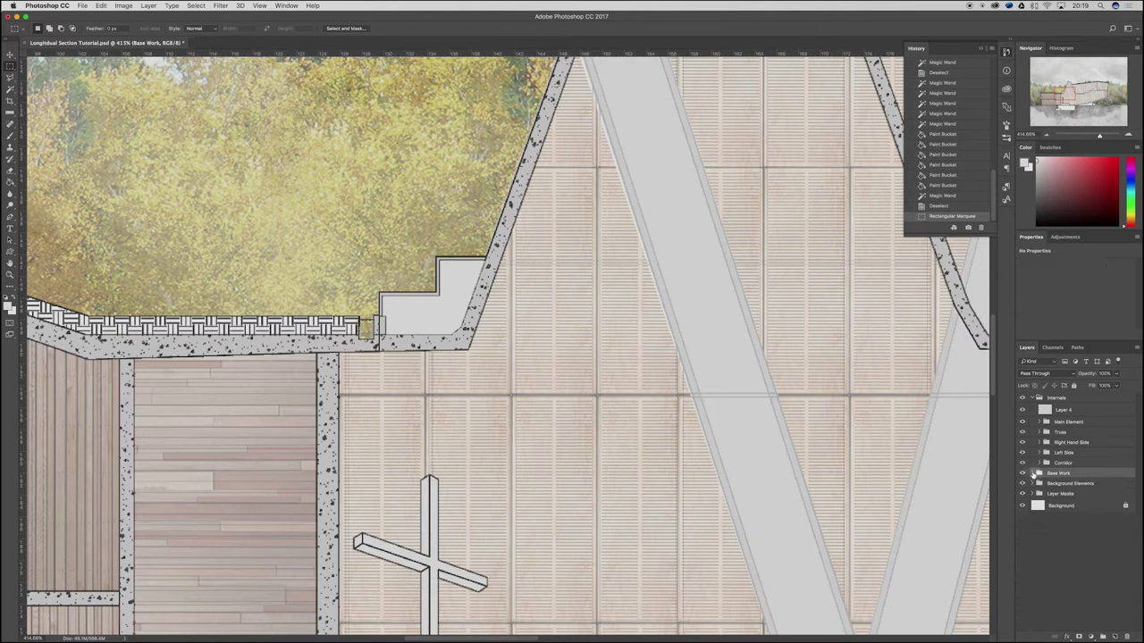
pyautogui.click(1055, 410)
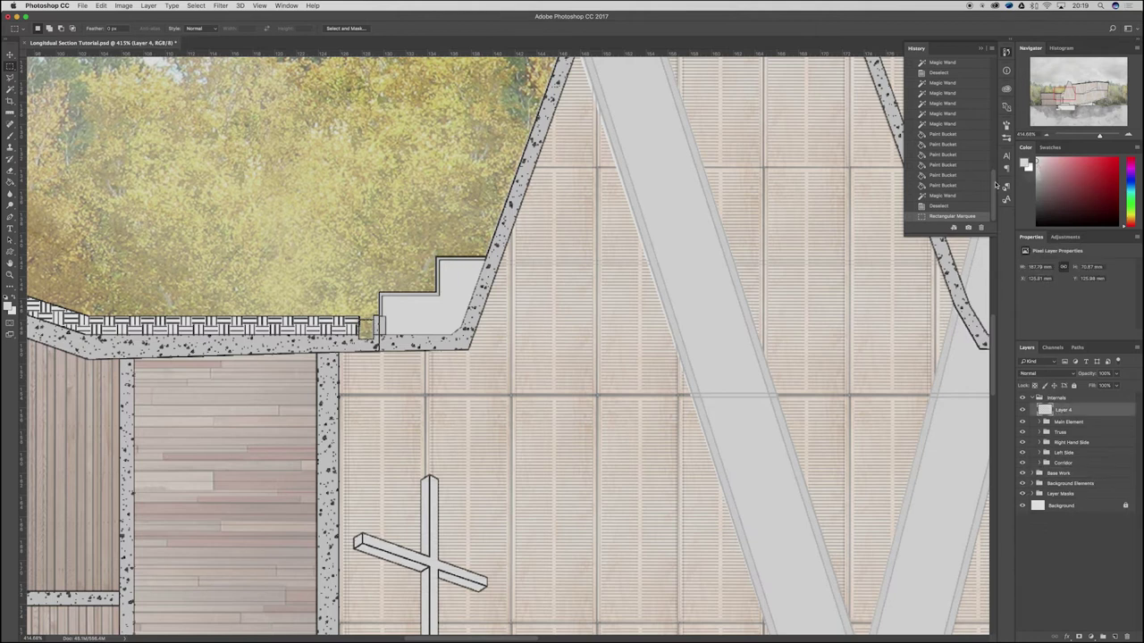
pyautogui.press('g')
pyautogui.click(374, 328)
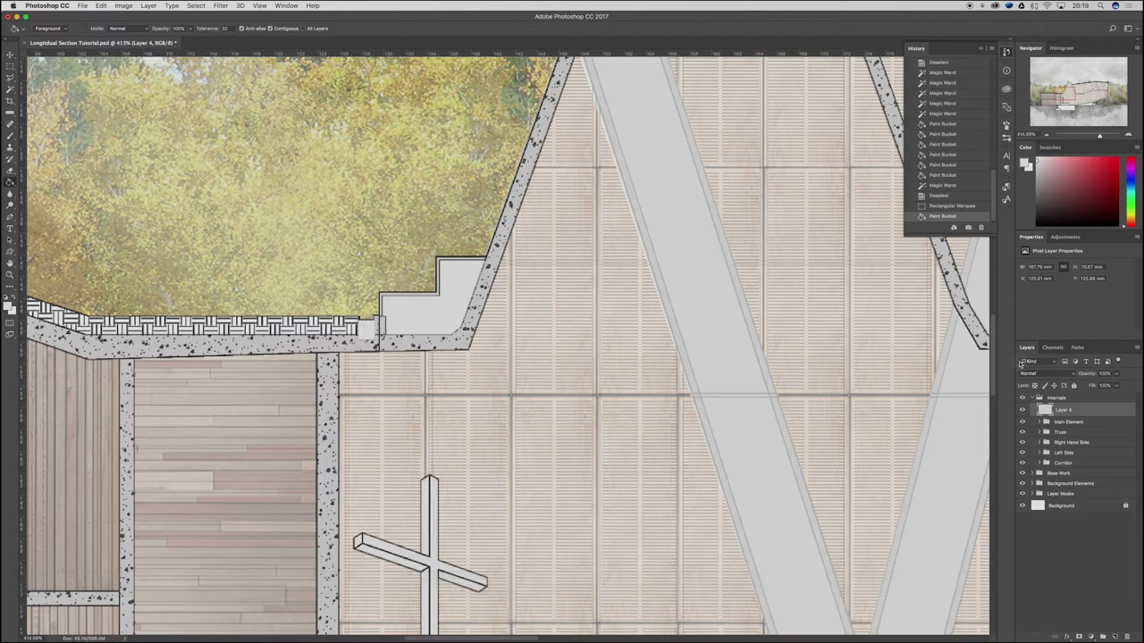
pyautogui.press('super+z')
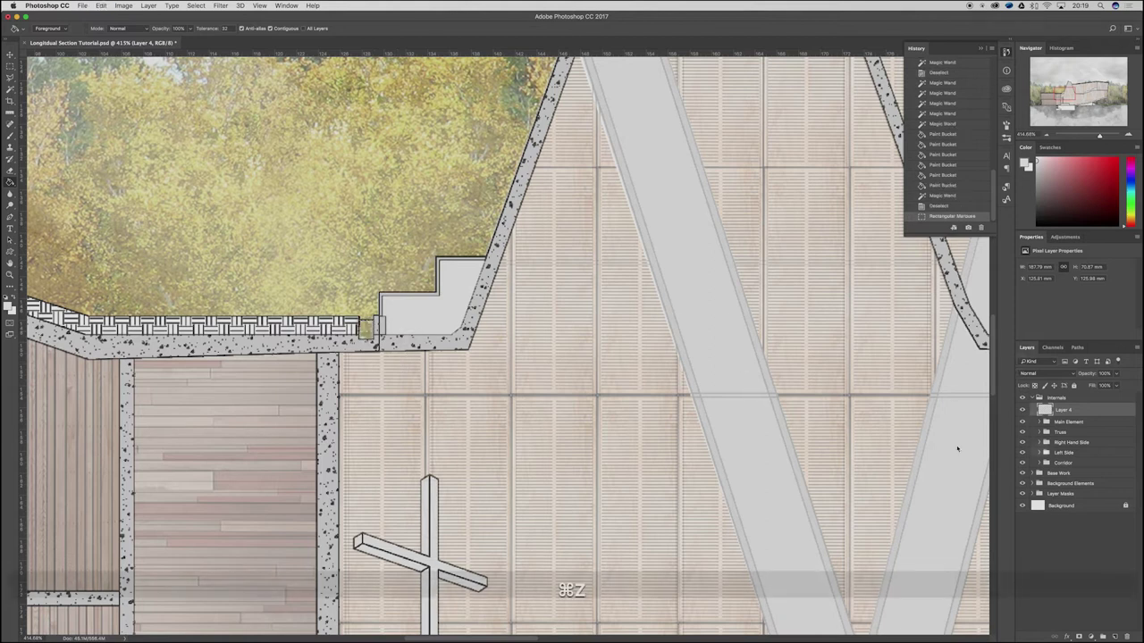
# Step: Expand Background Elements and its Forest Backdrop group, collapse the Sky group, and target the forest photo's layer mask
pyautogui.scroll(4, 313, 320)
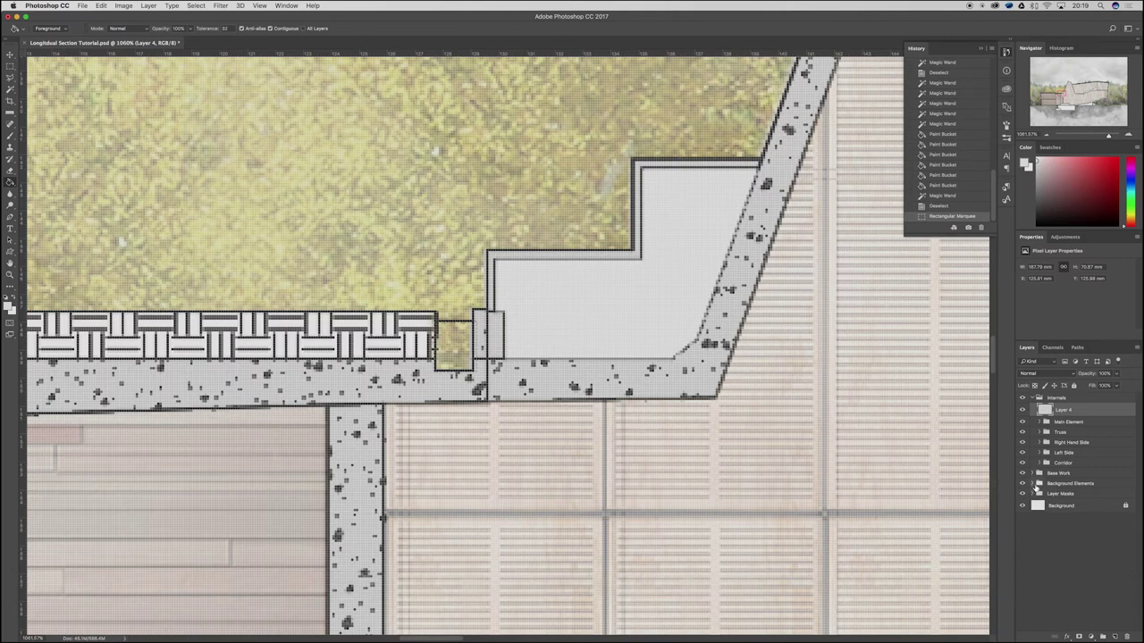
pyautogui.click(1033, 482)
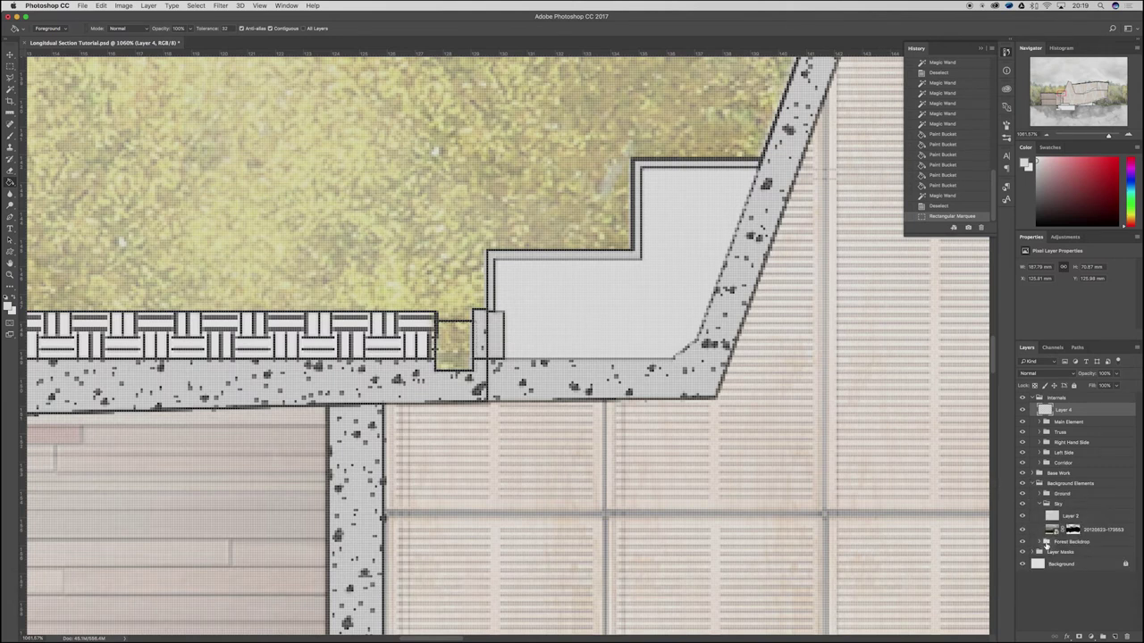
pyautogui.click(1040, 503)
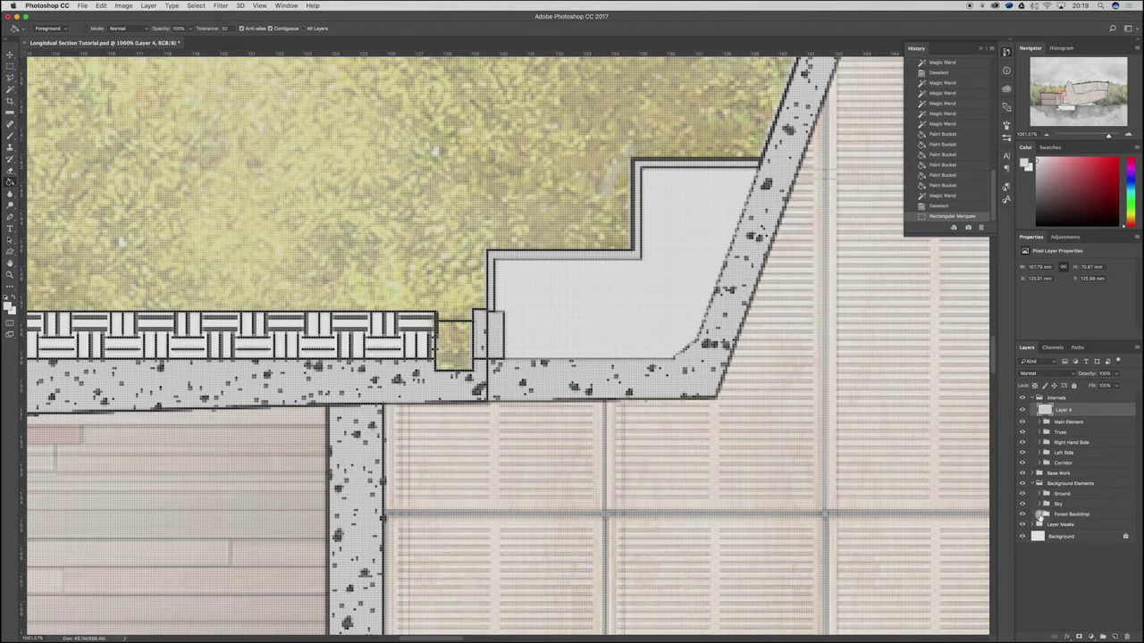
pyautogui.click(1039, 514)
pyautogui.click(1072, 558)
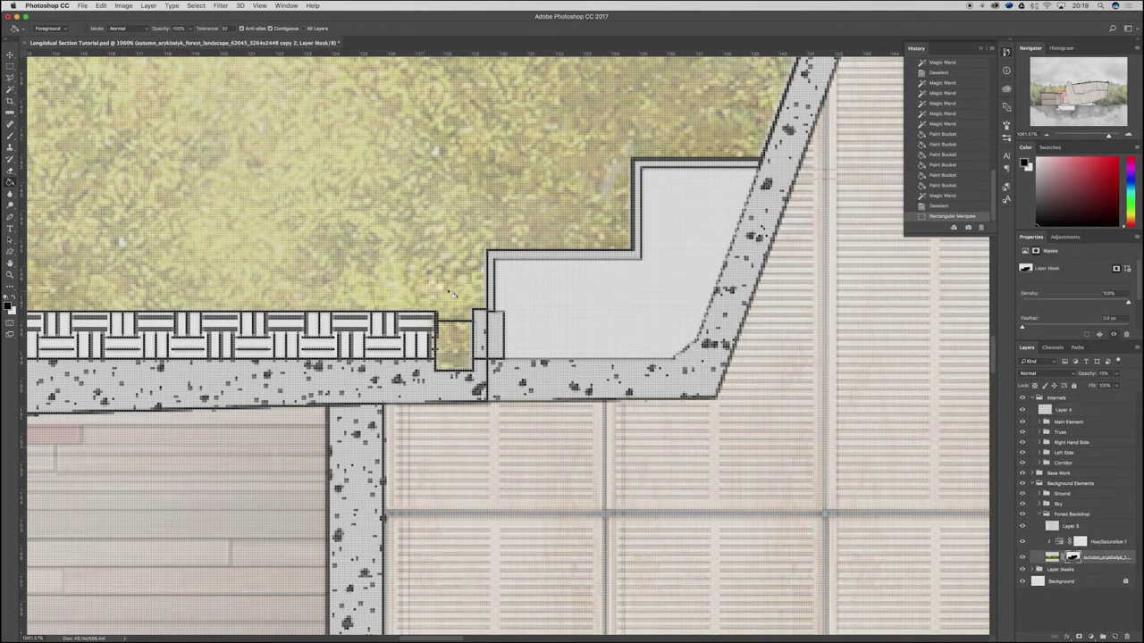
# Step: Fill the selected gap beside the roof steps with black on the forest photo's mask using the Paint Bucket, and deselect
pyautogui.click(447, 361)
pyautogui.click(445, 363)
pyautogui.click(454, 367)
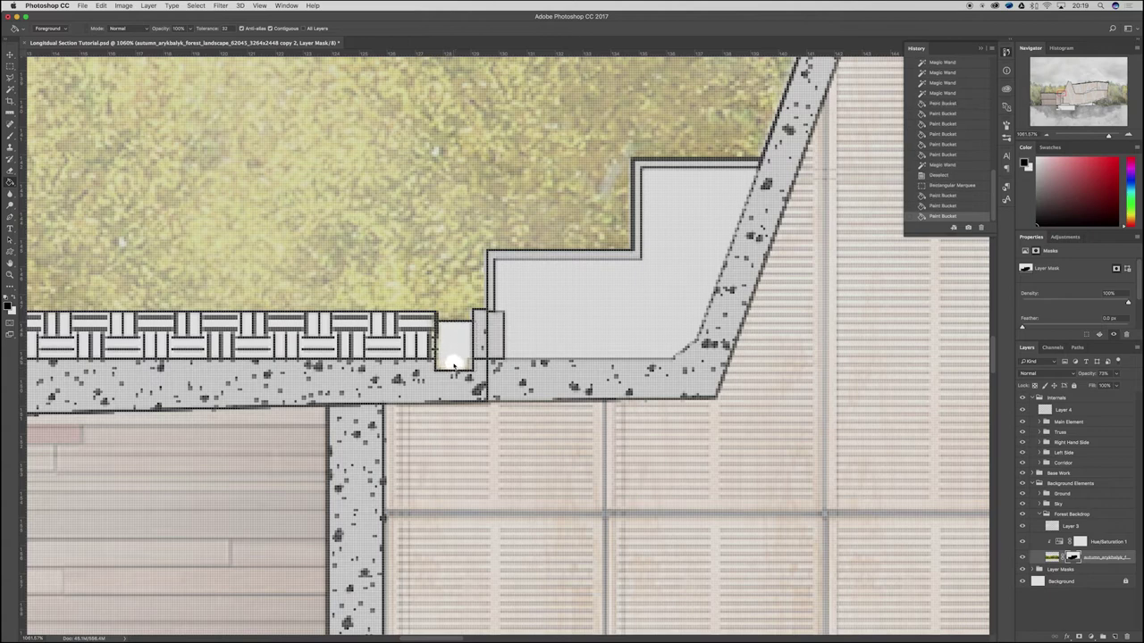
pyautogui.scroll(-10, 454, 362)
pyautogui.scroll(-3, 380, 354)
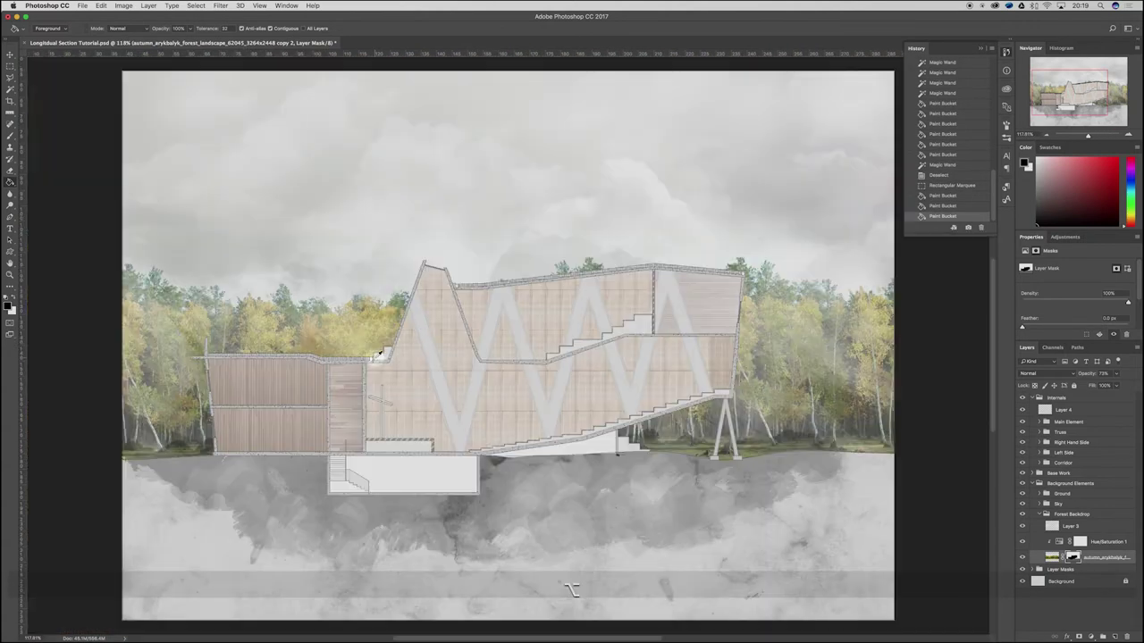
pyautogui.scroll(6, 943, 237)
pyautogui.scroll(5, 823, 240)
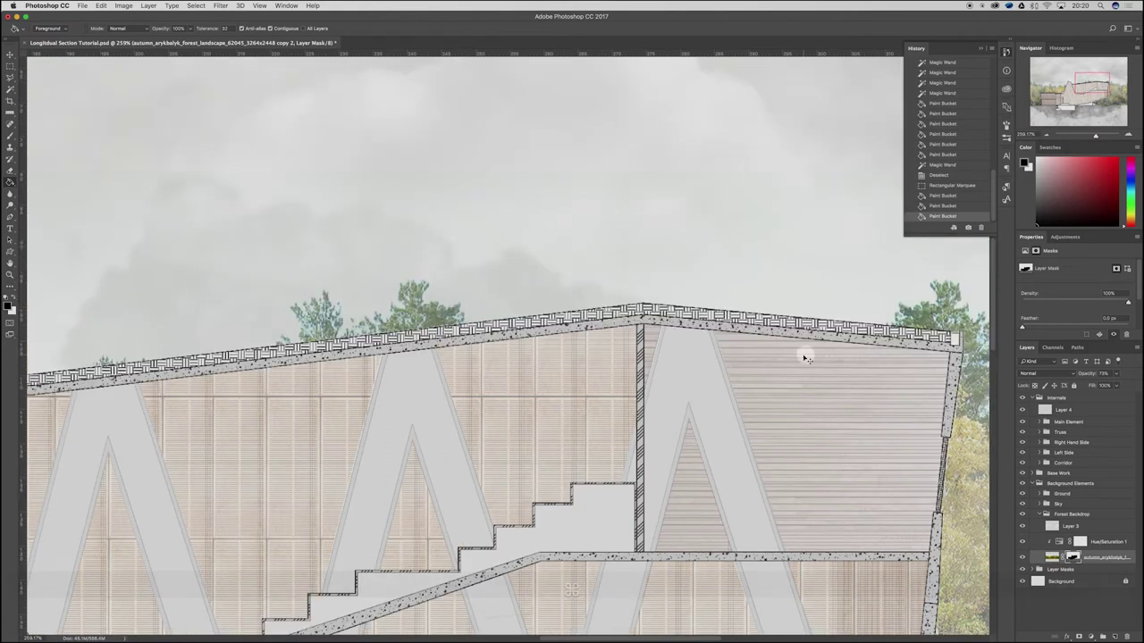
pyautogui.press('super+d')
pyautogui.press('super+0')
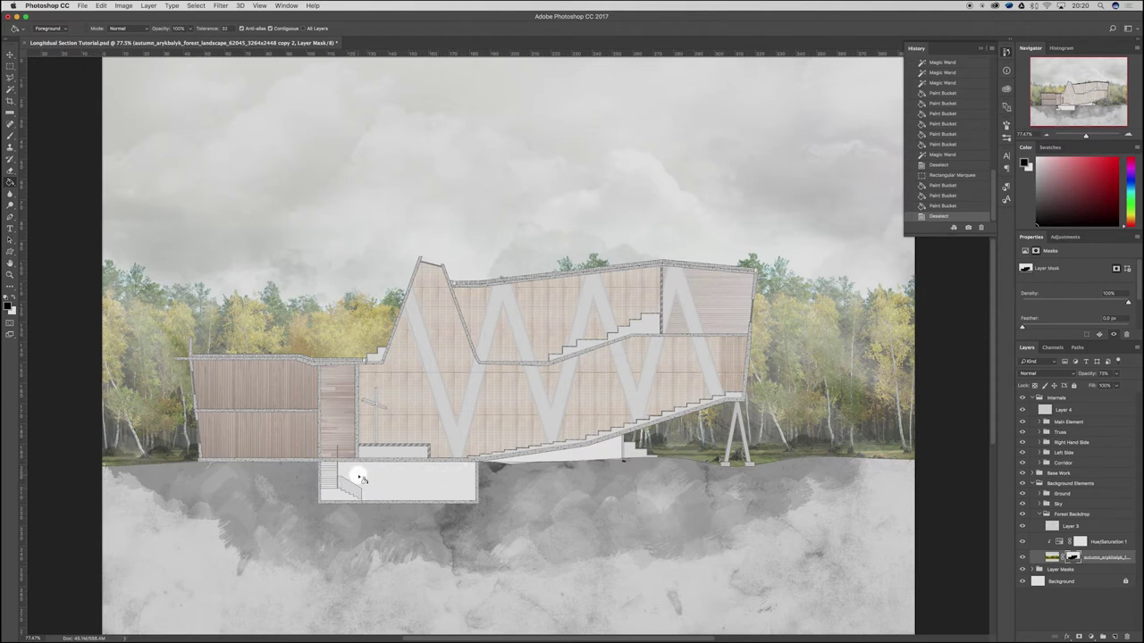
# Step: Select the basement room beside the stairs with the Magic Wand on the Linework layer in the Base Work group
pyautogui.click(1098, 409)
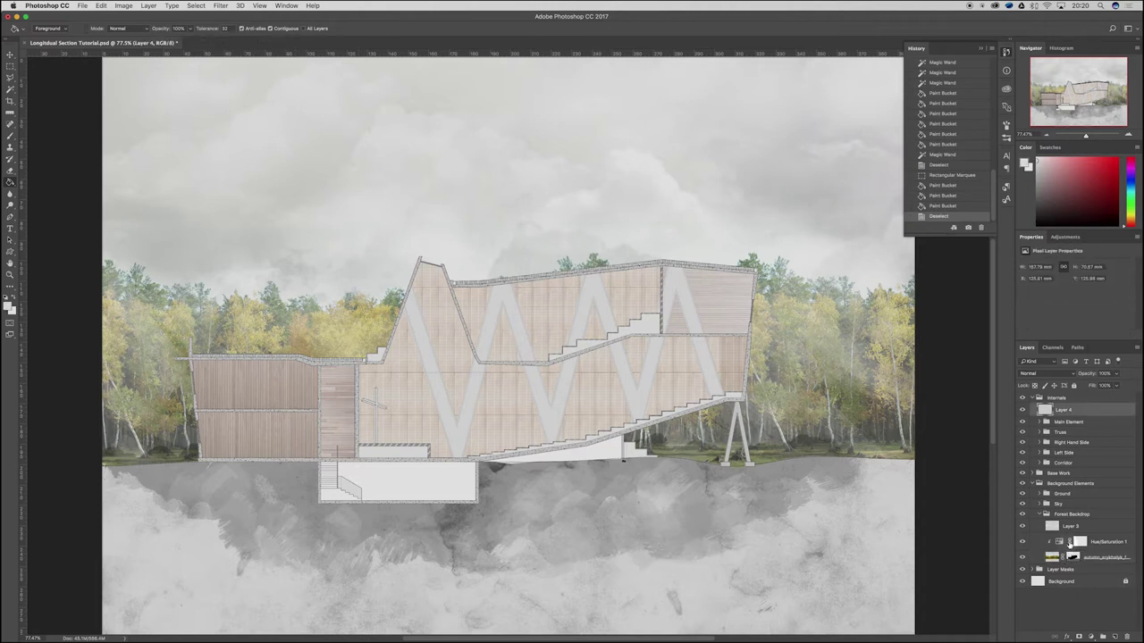
pyautogui.click(1036, 483)
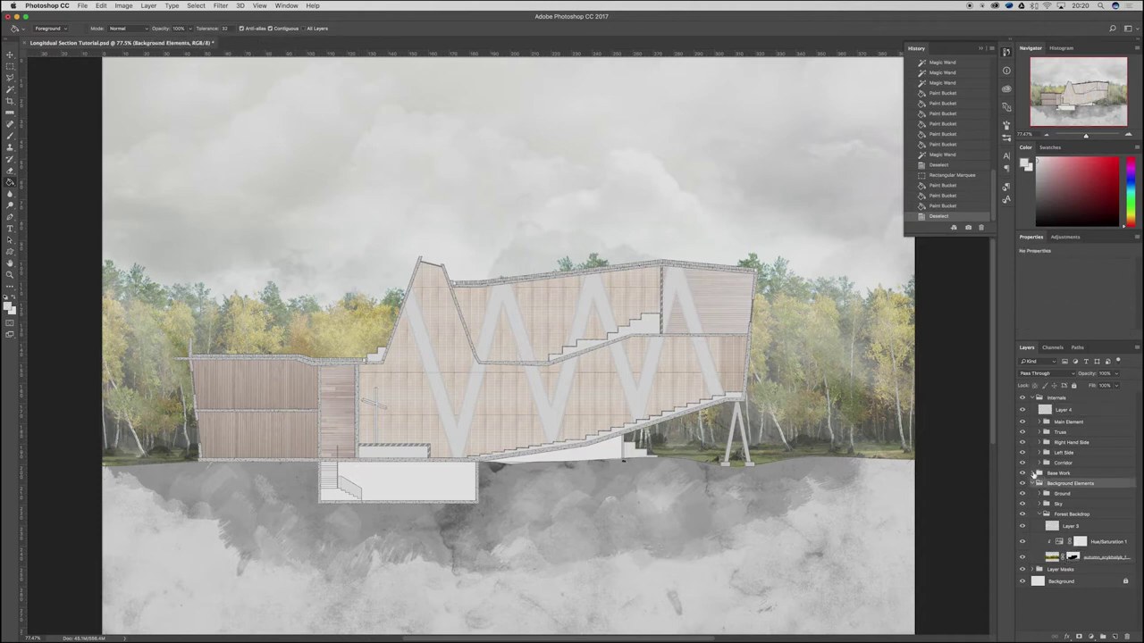
pyautogui.click(1033, 473)
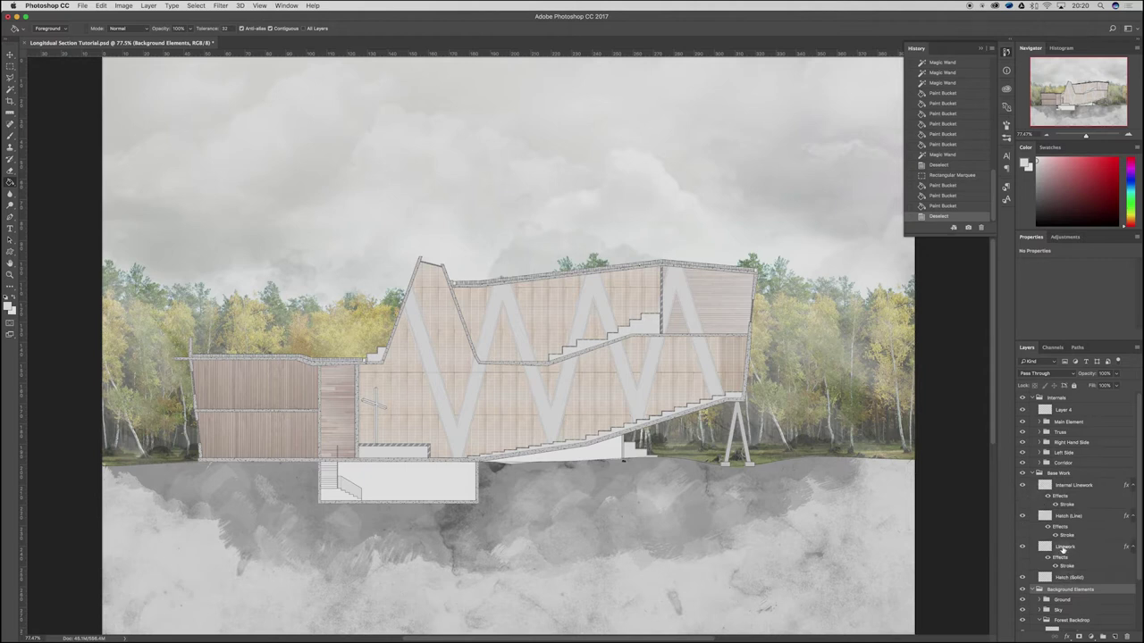
pyautogui.click(1062, 548)
pyautogui.press('w')
pyautogui.click(427, 491)
pyautogui.scroll(3, 337, 500)
pyautogui.scroll(5, 336, 497)
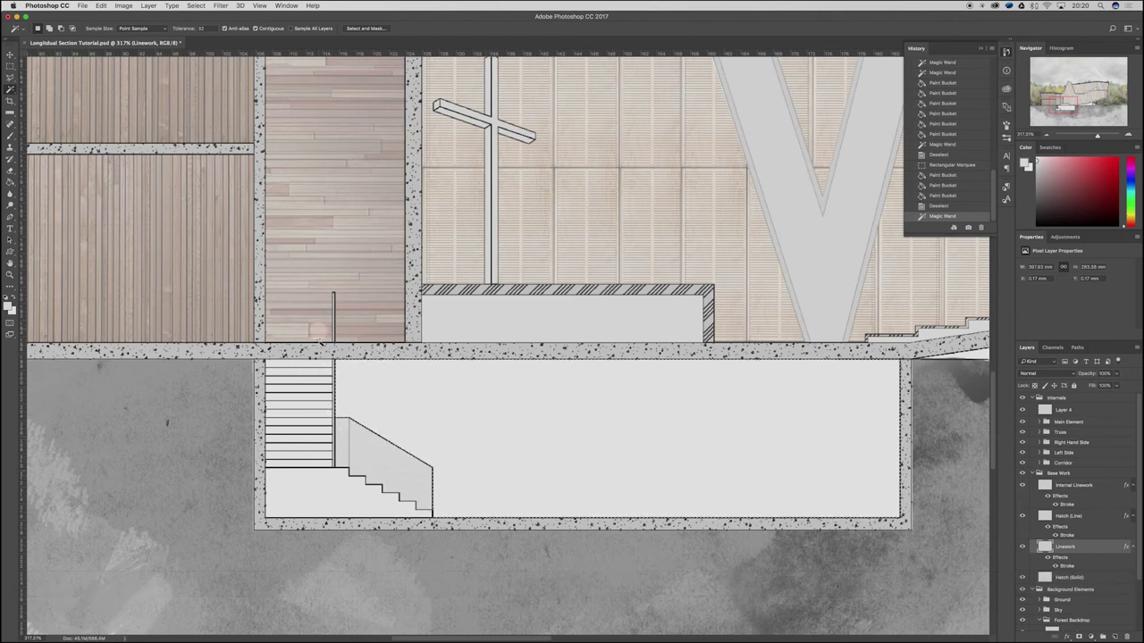
# Step: Add a new layer above Layer 4 in the Internals group and prepare a soft 200 px brush with 0% hardness
pyautogui.click(1050, 409)
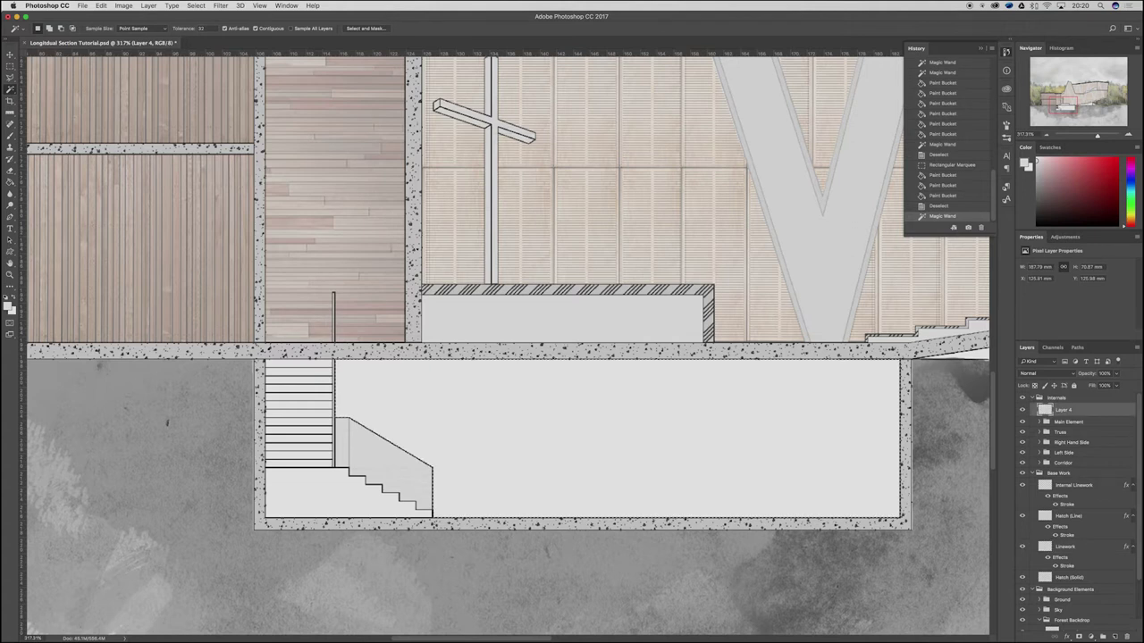
pyautogui.click(1114, 636)
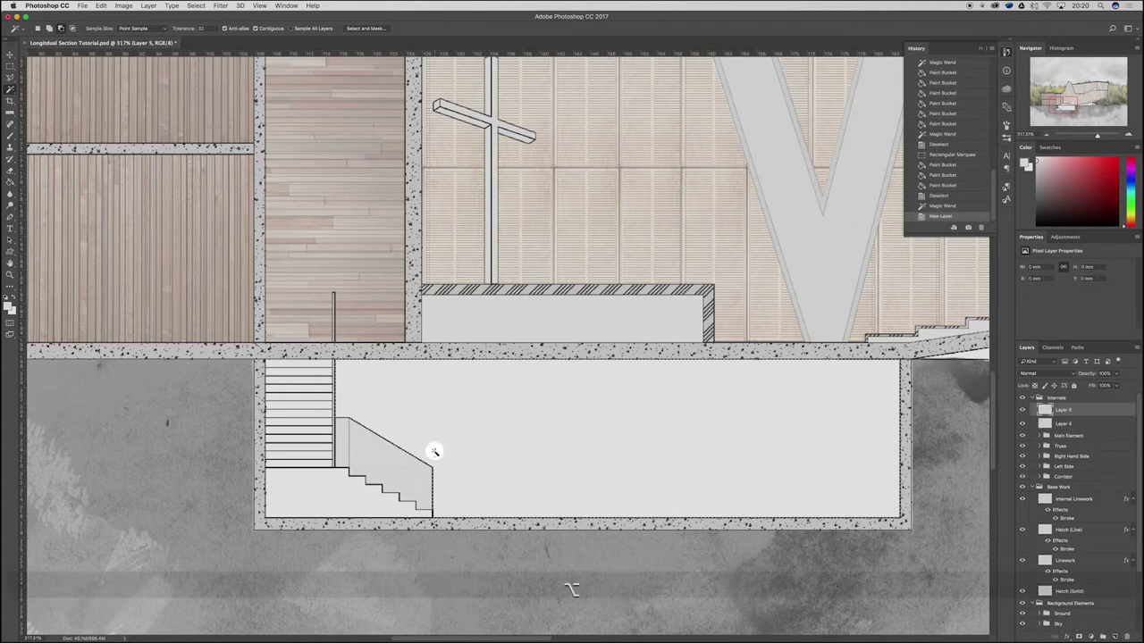
pyautogui.scroll(-5, 435, 452)
pyautogui.press('b')
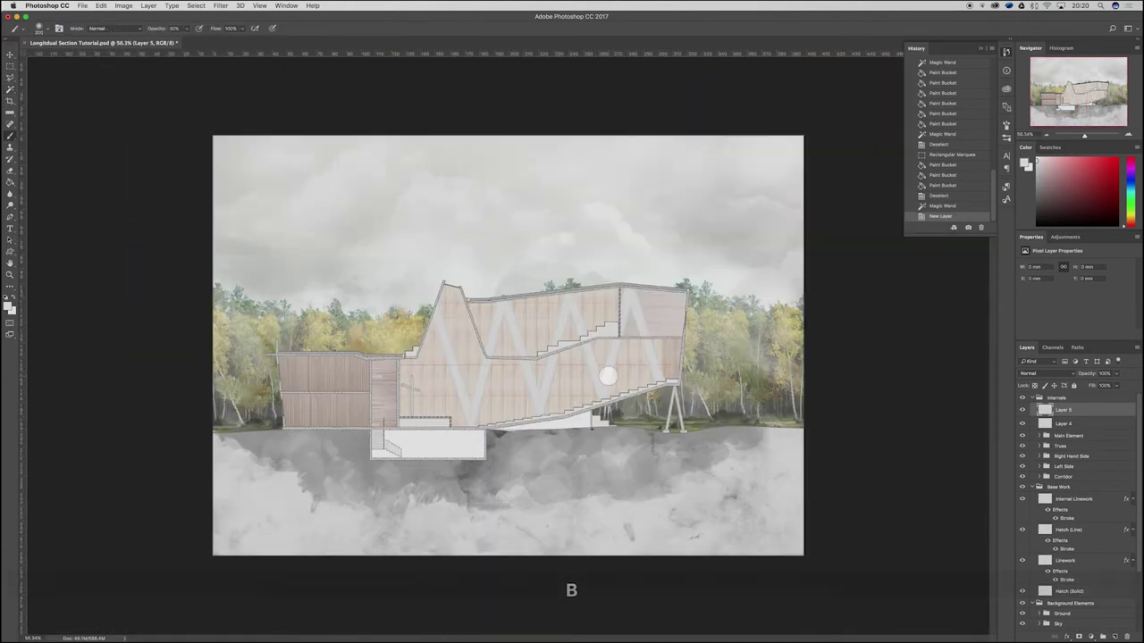
pyautogui.rightClick(523, 393)
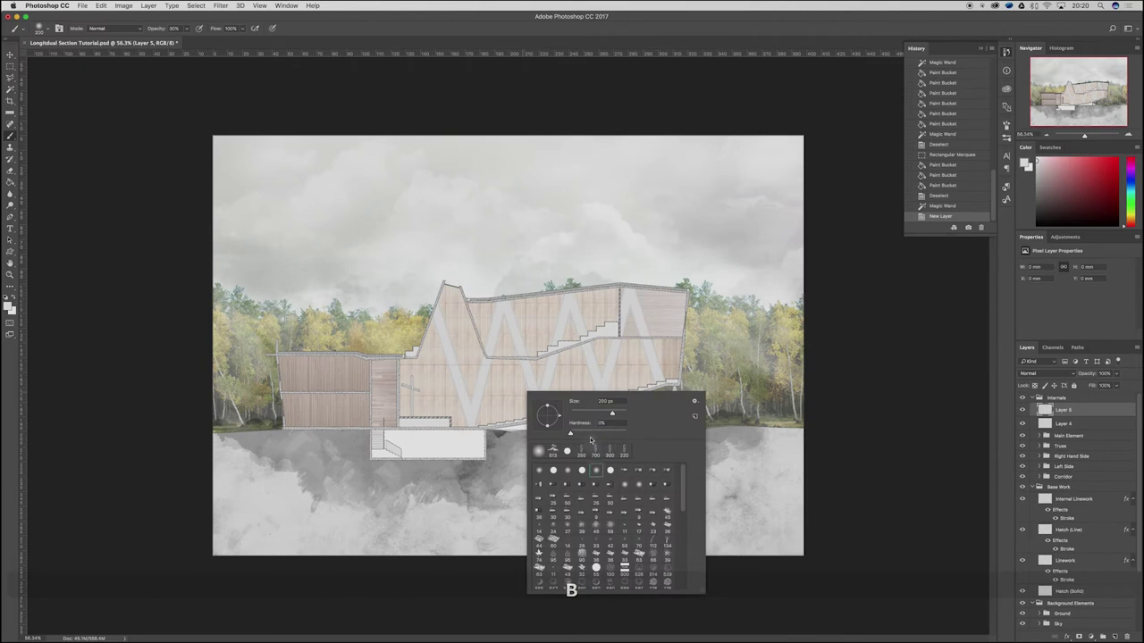
pyautogui.click(832, 215)
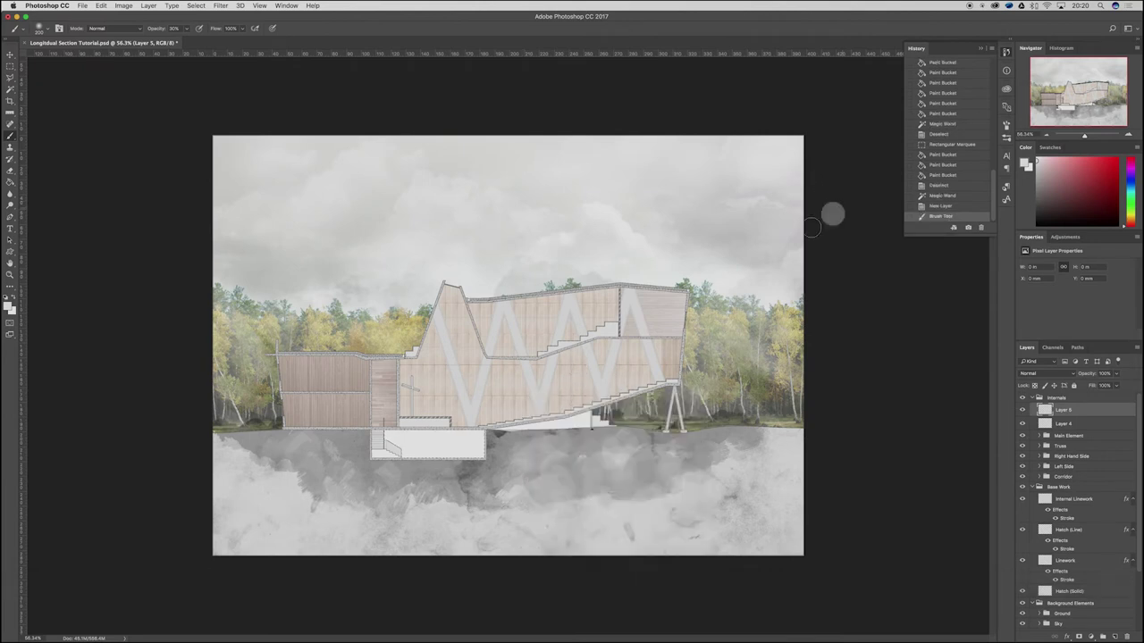
# Step: Enlarge the soft brush to 1400 px and dab light grey over the selected basement room at 30% opacity
pyautogui.press(']')
pyautogui.click(471, 416)
pyautogui.press(']')
pyautogui.press(']')
pyautogui.press(']')
pyautogui.press(']')
pyautogui.press(']')
pyautogui.press(']')
pyautogui.press(']')
pyautogui.press(']')
pyautogui.press(']')
pyautogui.press(']')
pyautogui.press(']')
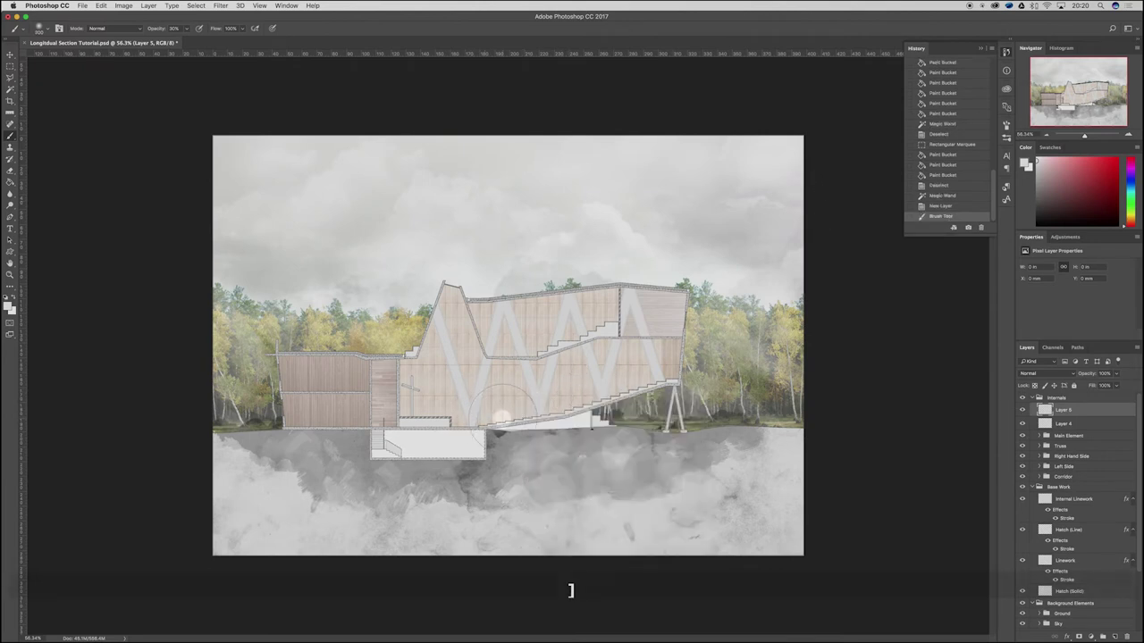
pyautogui.click(546, 408)
pyautogui.click(537, 397)
pyautogui.click(530, 400)
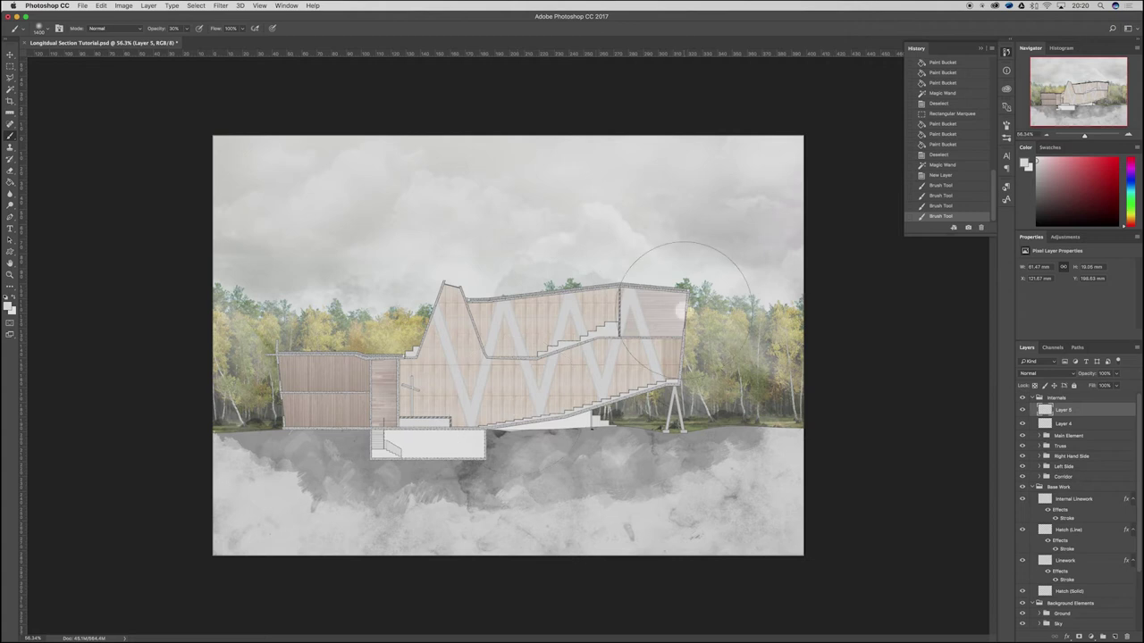
# Step: Shade the selected basement room with soft black brush dabs, building a gradient that darkens towards the end farthest from the stairs
pyautogui.press('x')
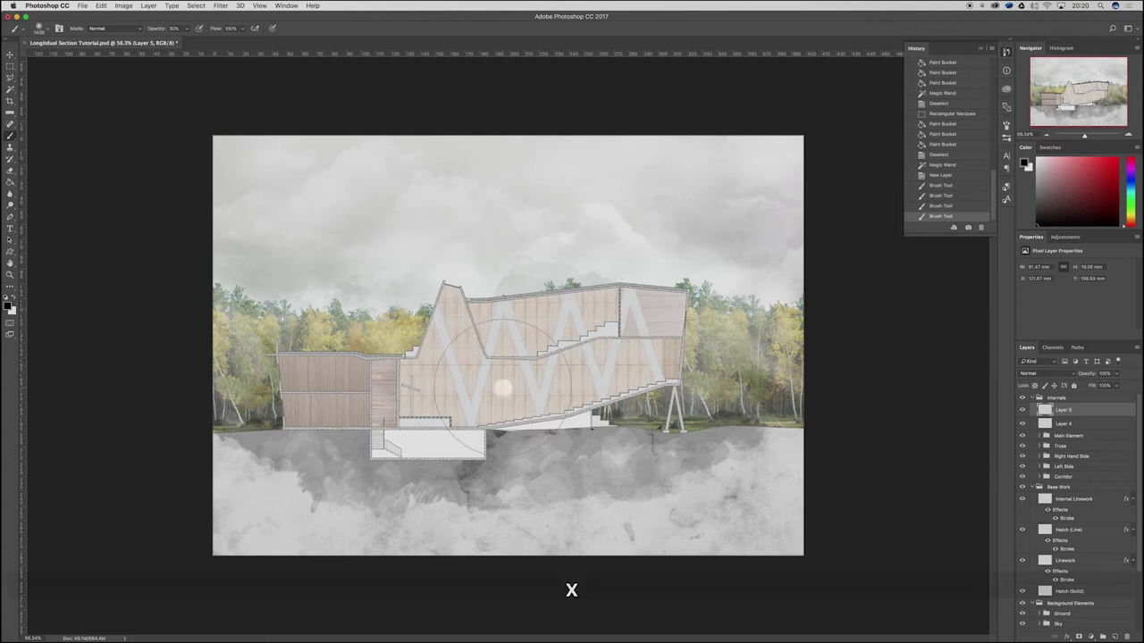
pyautogui.click(537, 391)
pyautogui.click(523, 386)
pyautogui.click(527, 375)
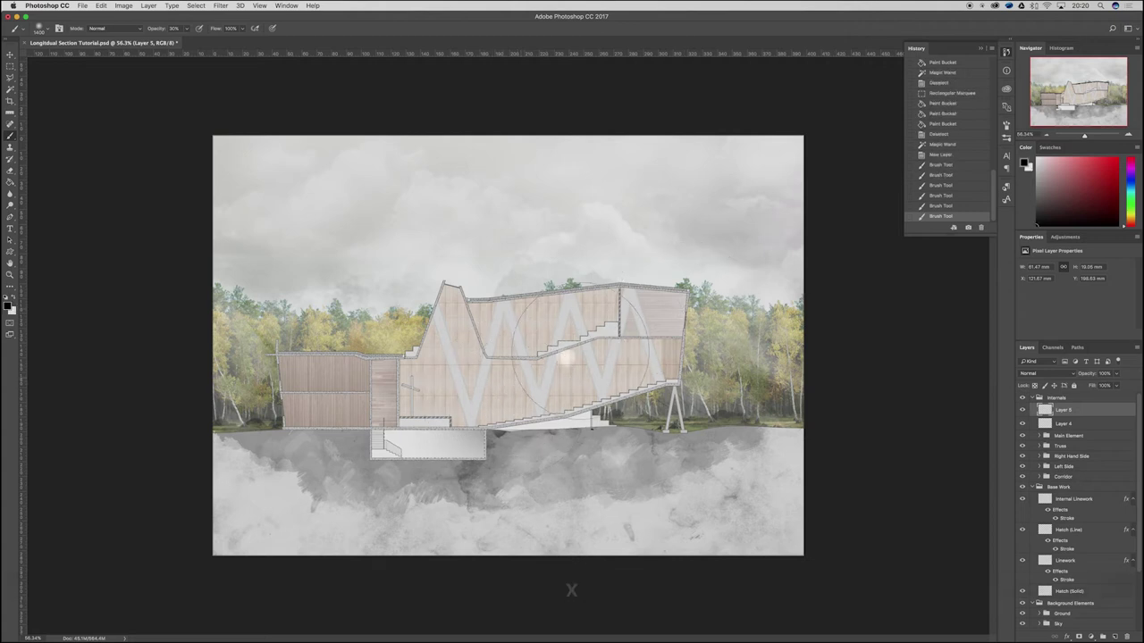
pyautogui.click(562, 362)
pyautogui.click(543, 369)
pyautogui.click(525, 381)
pyautogui.click(520, 391)
pyautogui.click(539, 376)
pyautogui.click(528, 372)
pyautogui.click(500, 376)
pyautogui.click(448, 357)
pyautogui.click(444, 355)
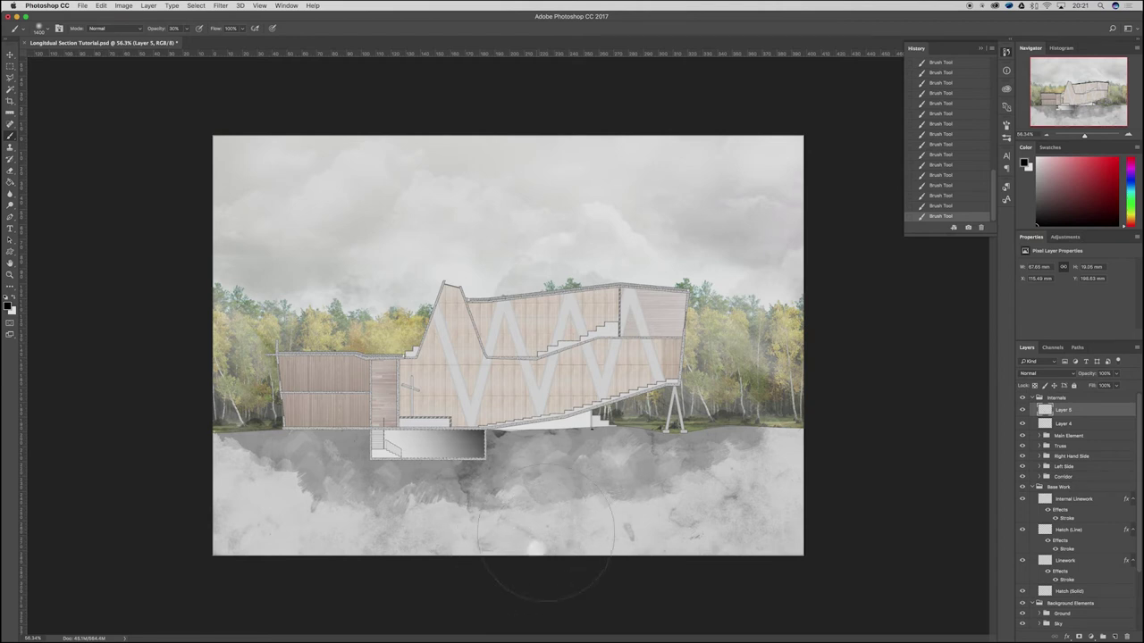
# Step: Select the area under the basement stairs on the Linework layer and fill it on Layer 4 with light grey sampled from the roof steps
pyautogui.scroll(5, 352, 427)
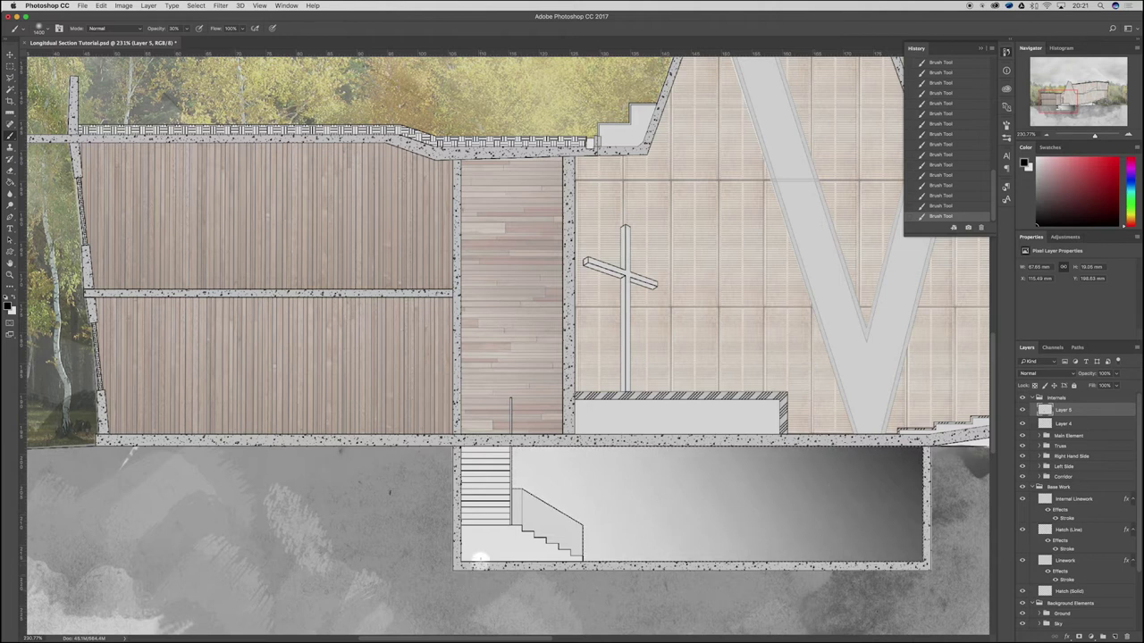
pyautogui.scroll(-3, 480, 552)
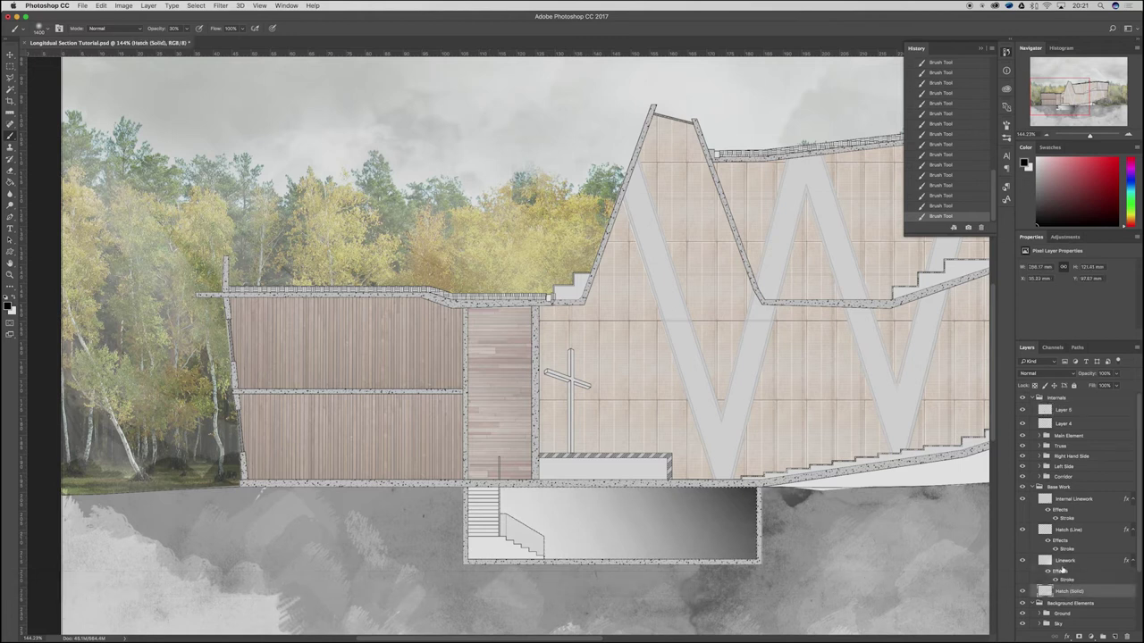
pyautogui.click(1062, 561)
pyautogui.press('w')
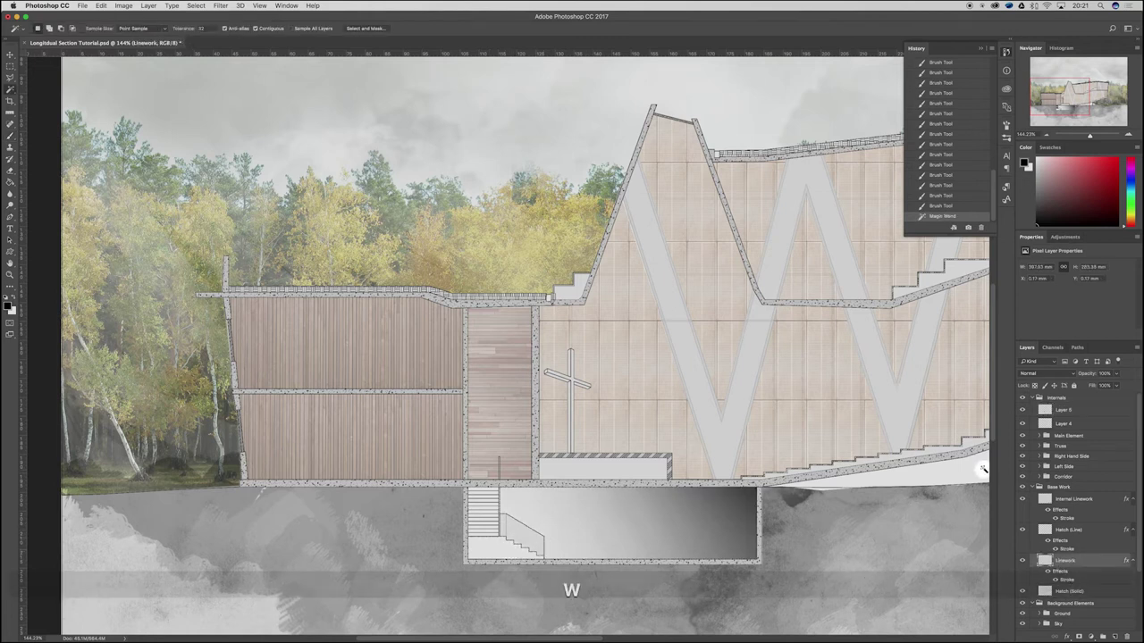
pyautogui.click(1083, 425)
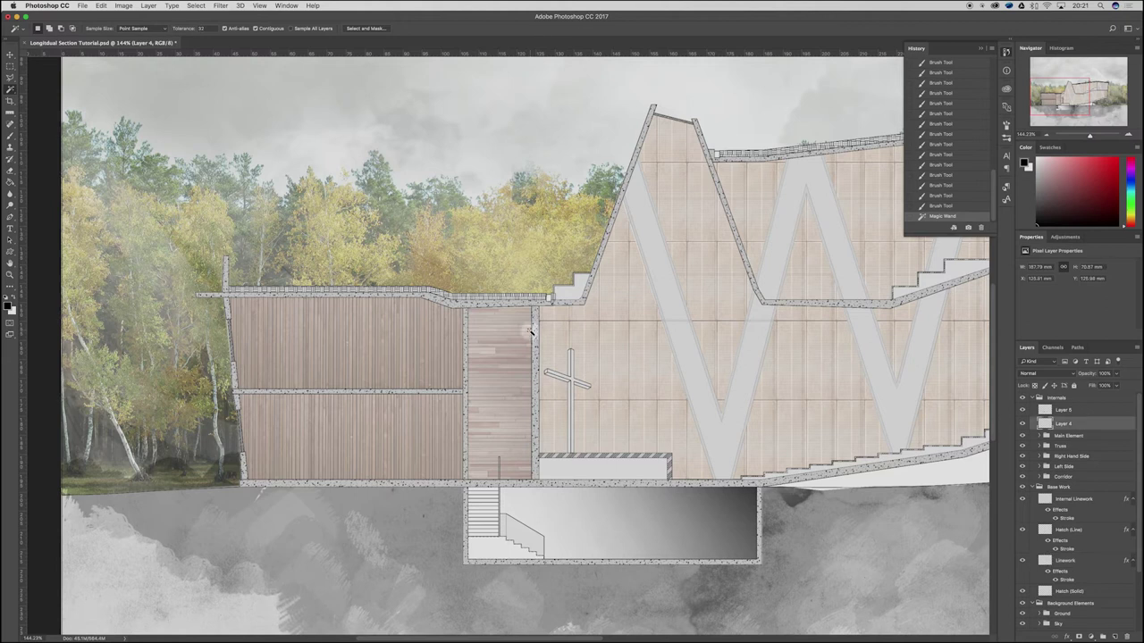
pyautogui.press('g')
pyautogui.keyDown('alt'); pyautogui.click(577, 290); pyautogui.keyUp('alt')
pyautogui.click(503, 543)
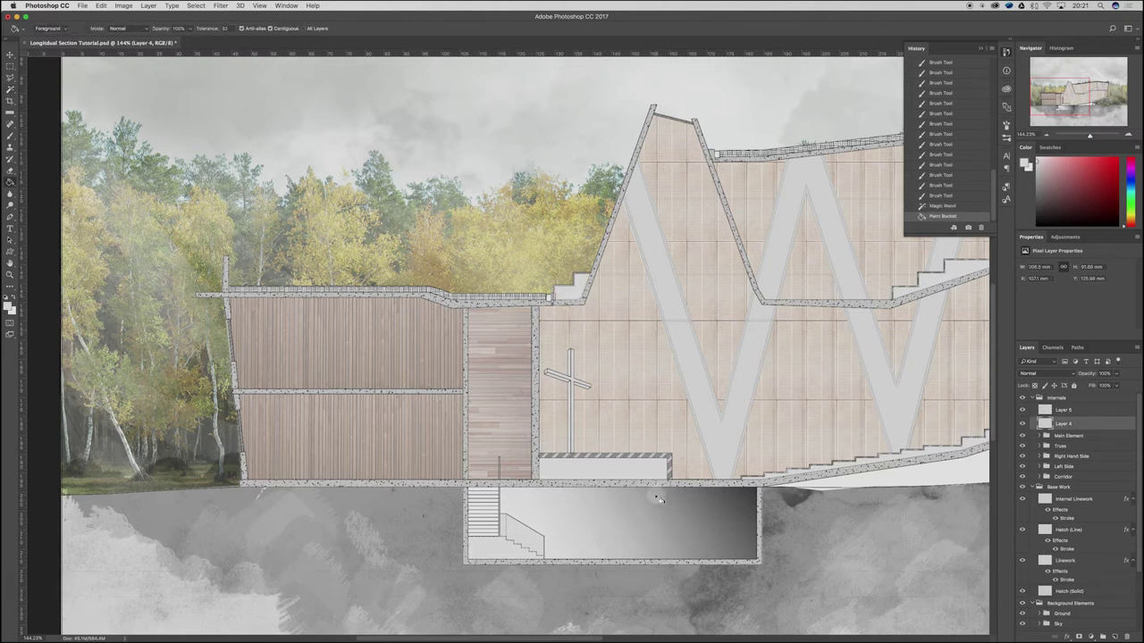
# Step: Select the wedge beneath the sloping stepped floor on the Linework layer and fill it on Layer 4 with the same light grey
pyautogui.press('super+d')
pyautogui.scroll(4, 497, 542)
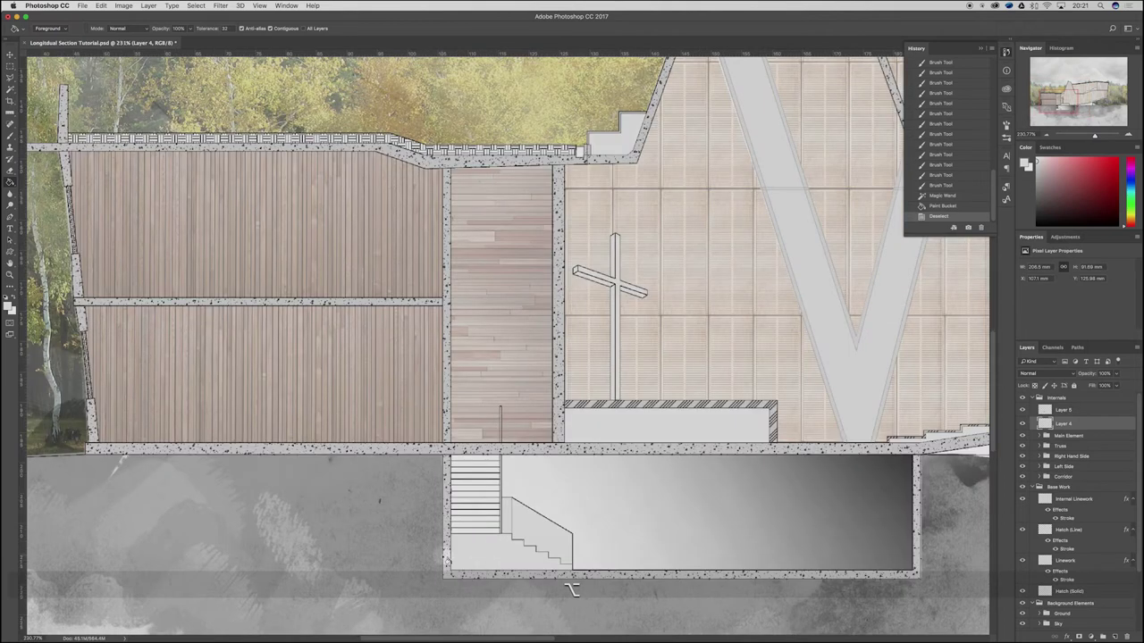
pyautogui.scroll(-4, 445, 545)
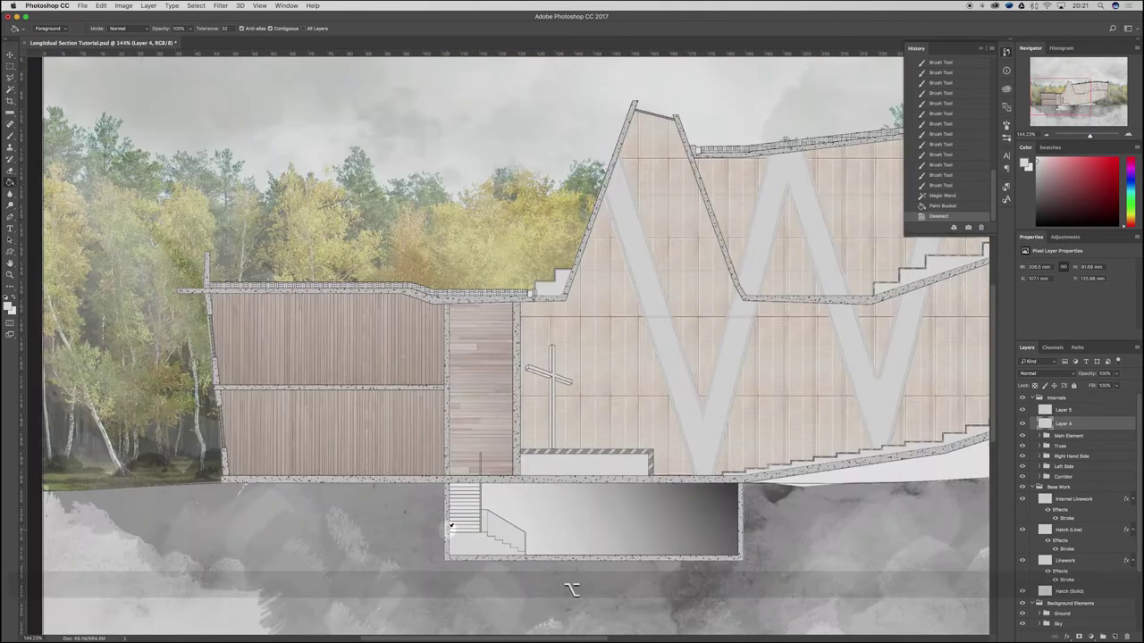
pyautogui.scroll(2, 762, 492)
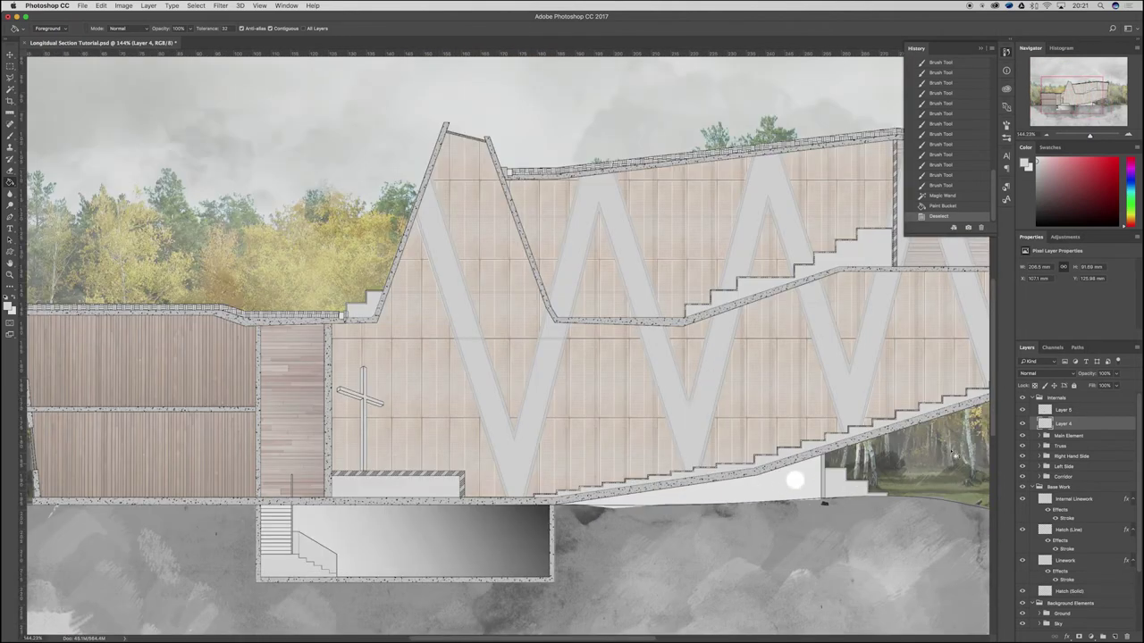
pyautogui.click(1080, 563)
pyautogui.press('w')
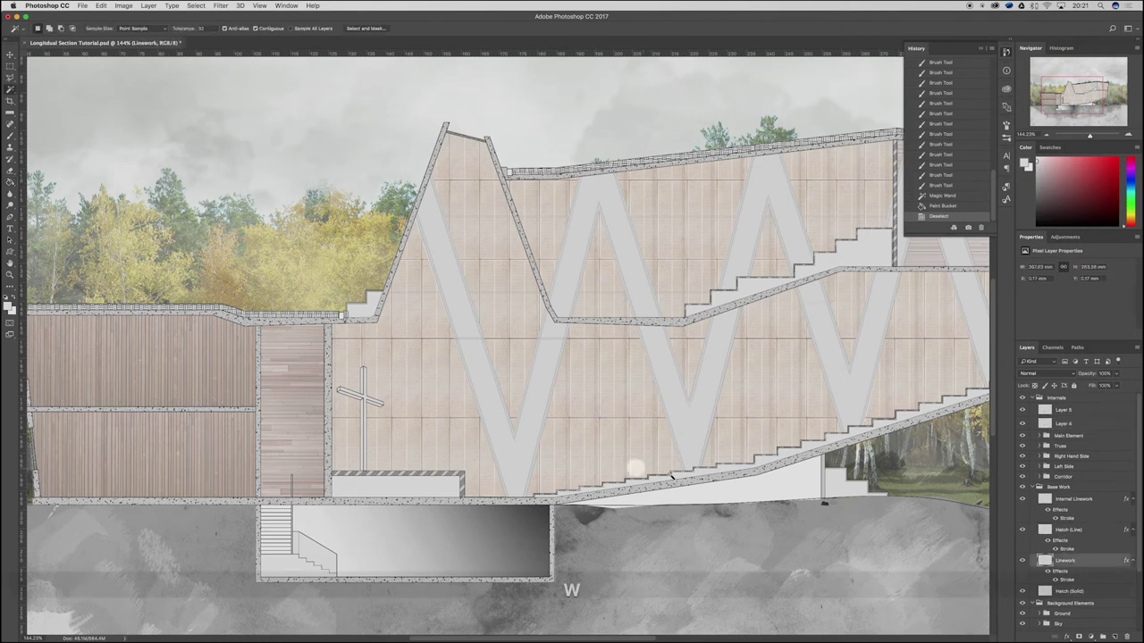
pyautogui.click(1060, 423)
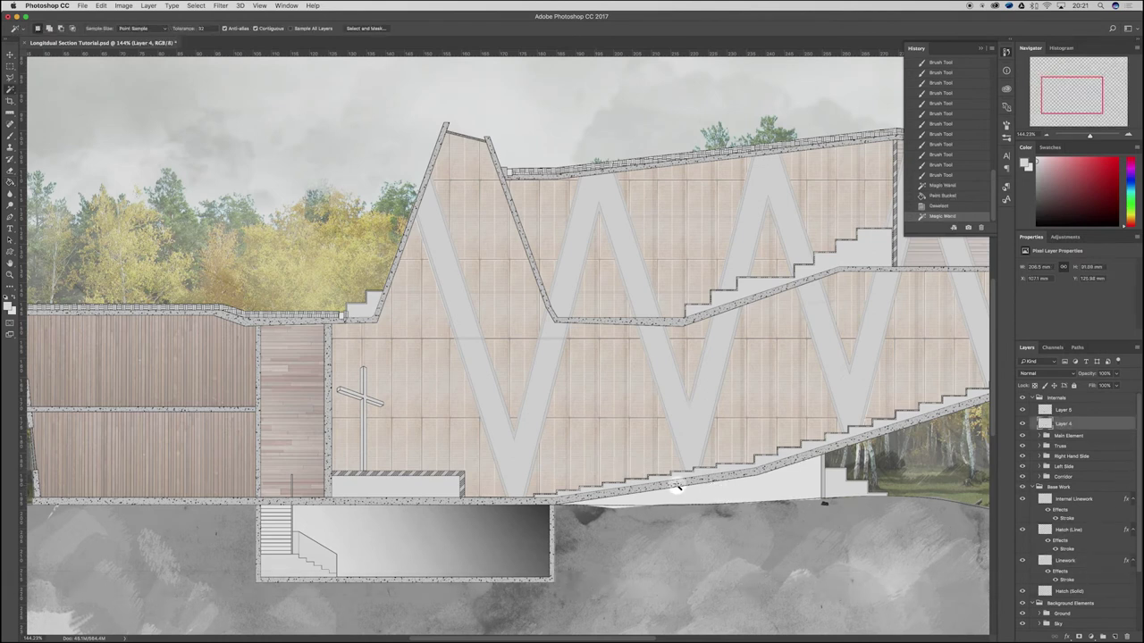
pyautogui.press('g')
pyautogui.click(751, 499)
pyautogui.click(686, 535)
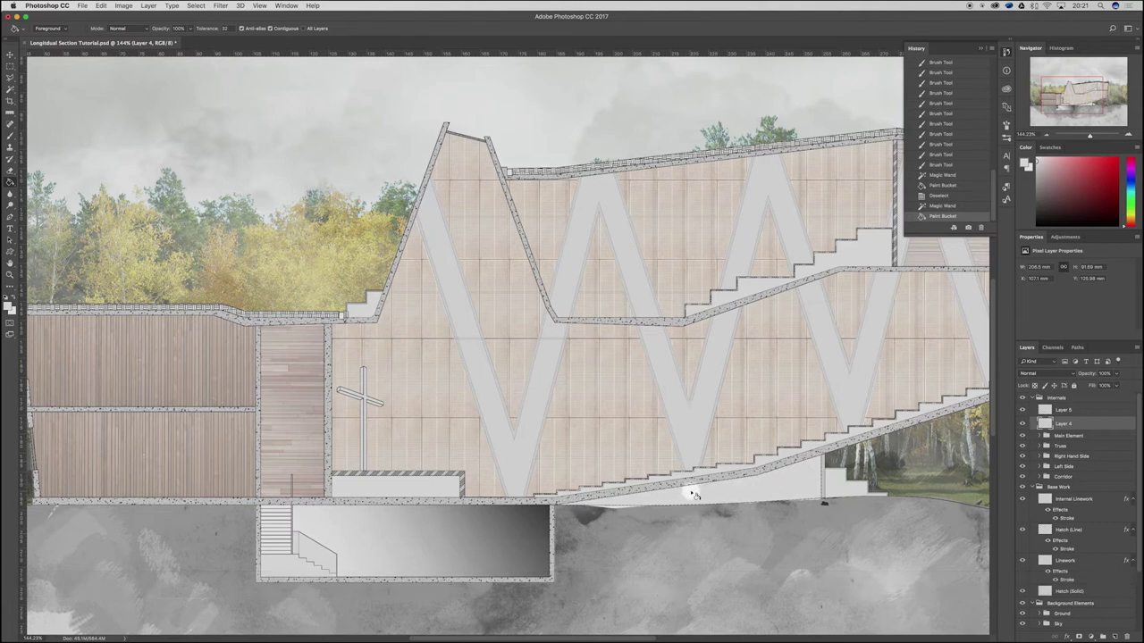
# Step: Collapse the Base Work and Forest Backdrop groups and expand the Ground group
pyautogui.scroll(-5, 695, 496)
pyautogui.scroll(2, 539, 395)
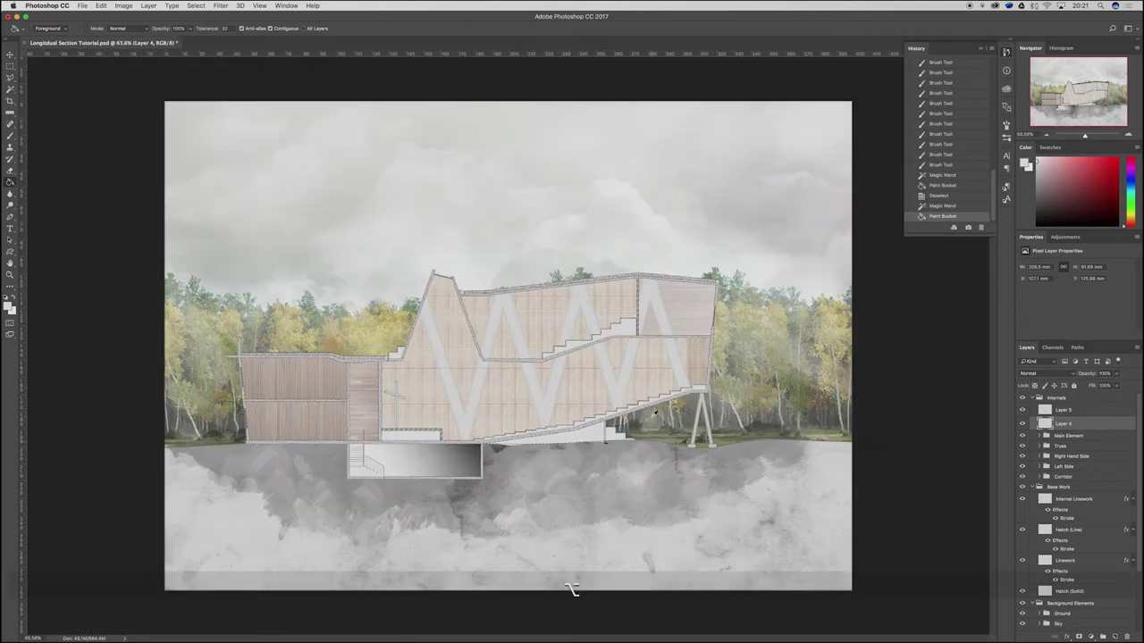
pyautogui.scroll(5, 694, 469)
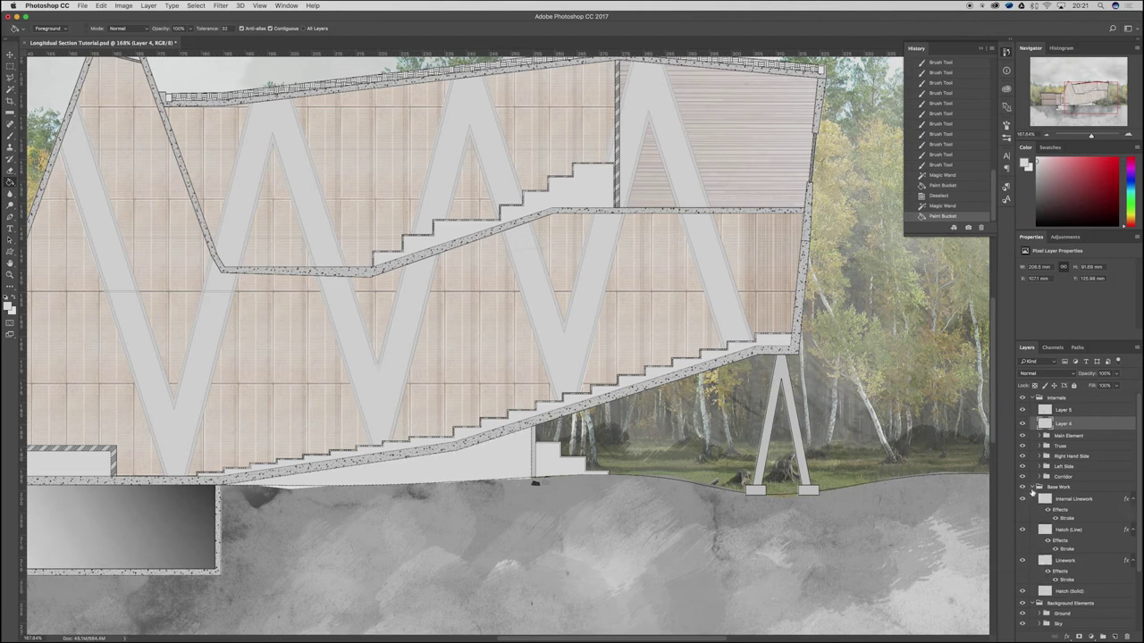
pyautogui.click(1032, 488)
pyautogui.click(1072, 570)
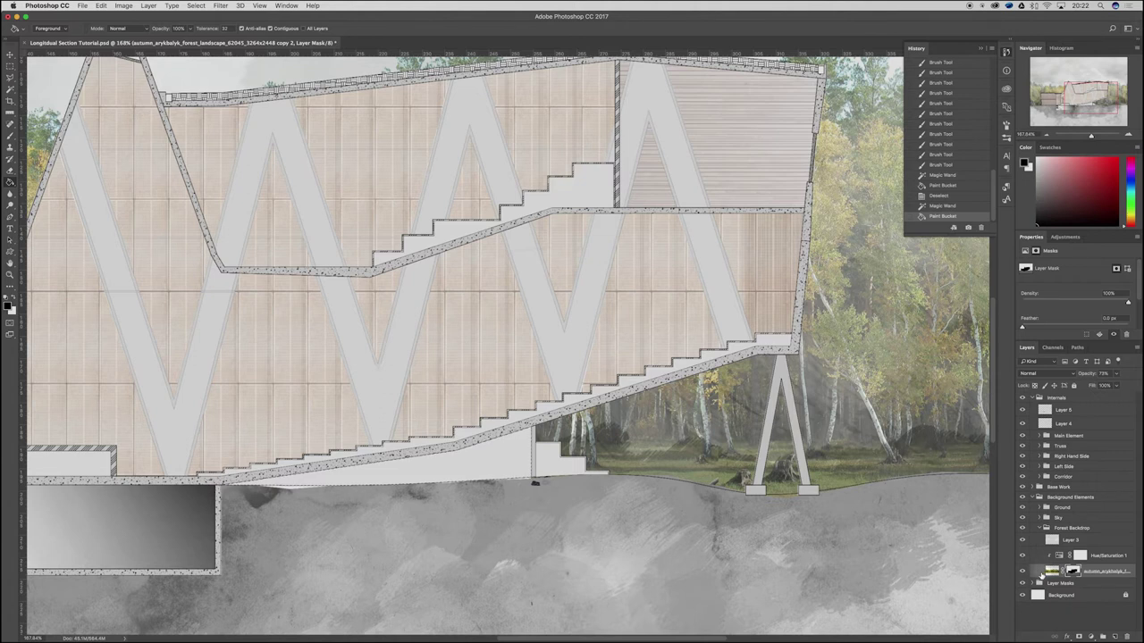
pyautogui.click(1041, 529)
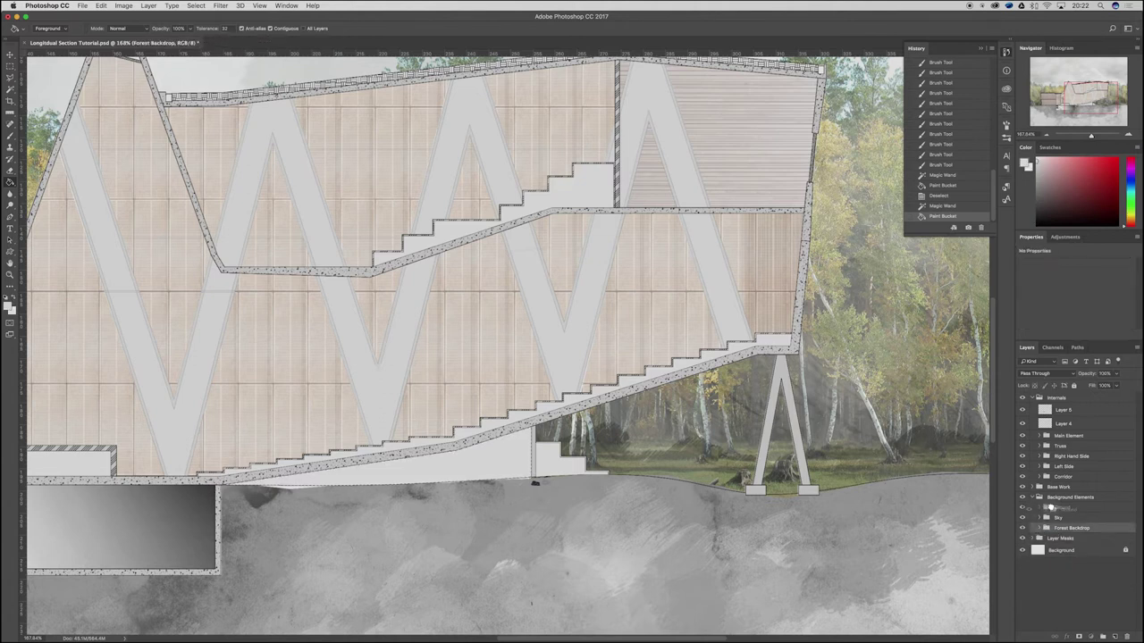
pyautogui.click(1047, 510)
pyautogui.moveTo(1047, 511)
pyautogui.mouseDown()
pyautogui.moveTo(1058, 519)
pyautogui.moveTo(1050, 507)
pyautogui.mouseUp()
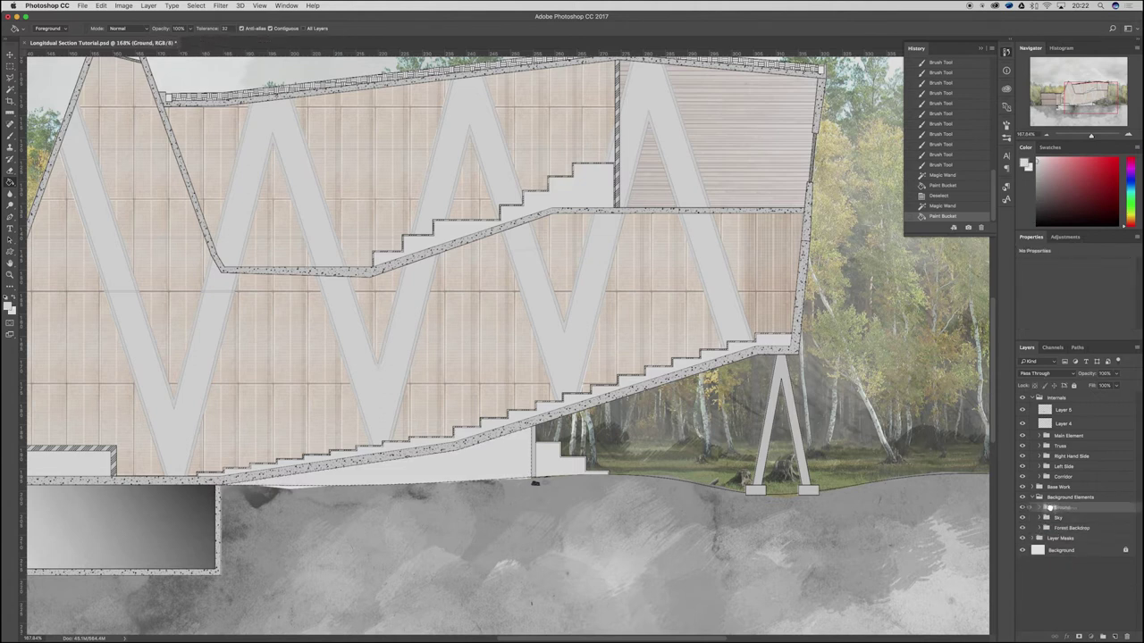
pyautogui.click(1045, 508)
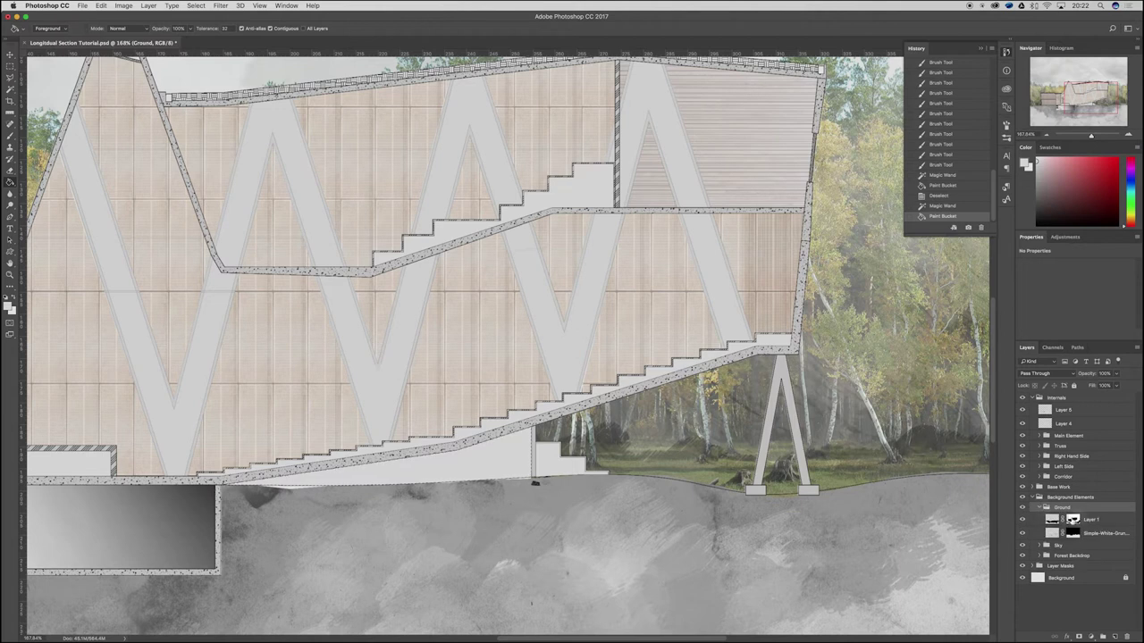
# Step: Isolate Layer 1 of the Ground group to examine its texture edges, and expand the Layer Masks and Internal Layer Masks groups
pyautogui.press('alt')
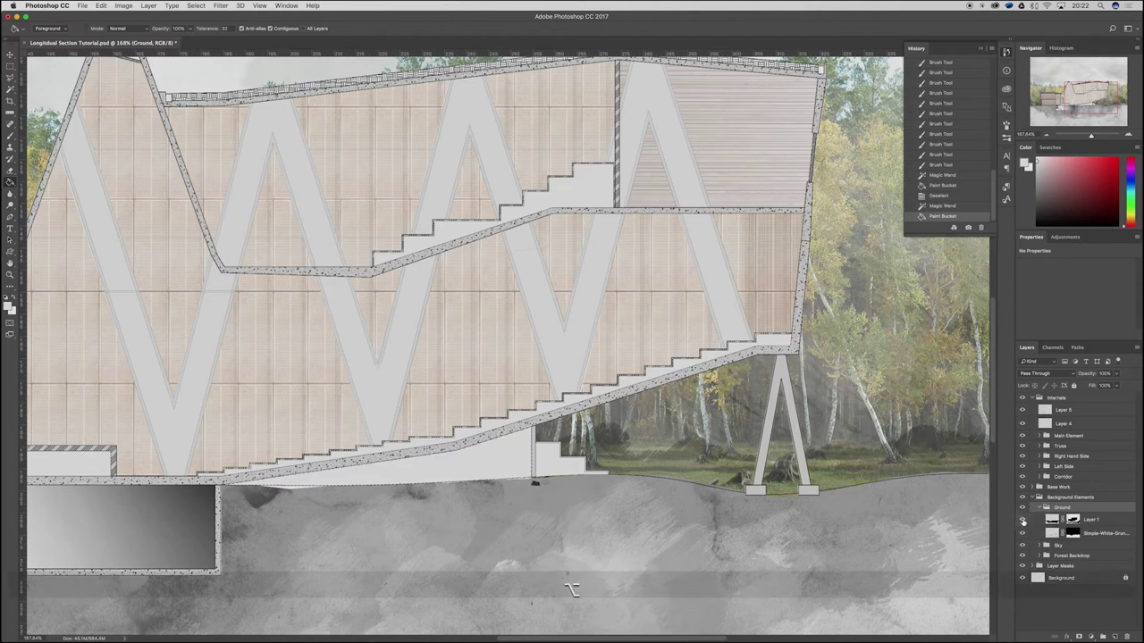
pyautogui.keyDown('alt'); pyautogui.click(1023, 521); pyautogui.keyUp('alt')
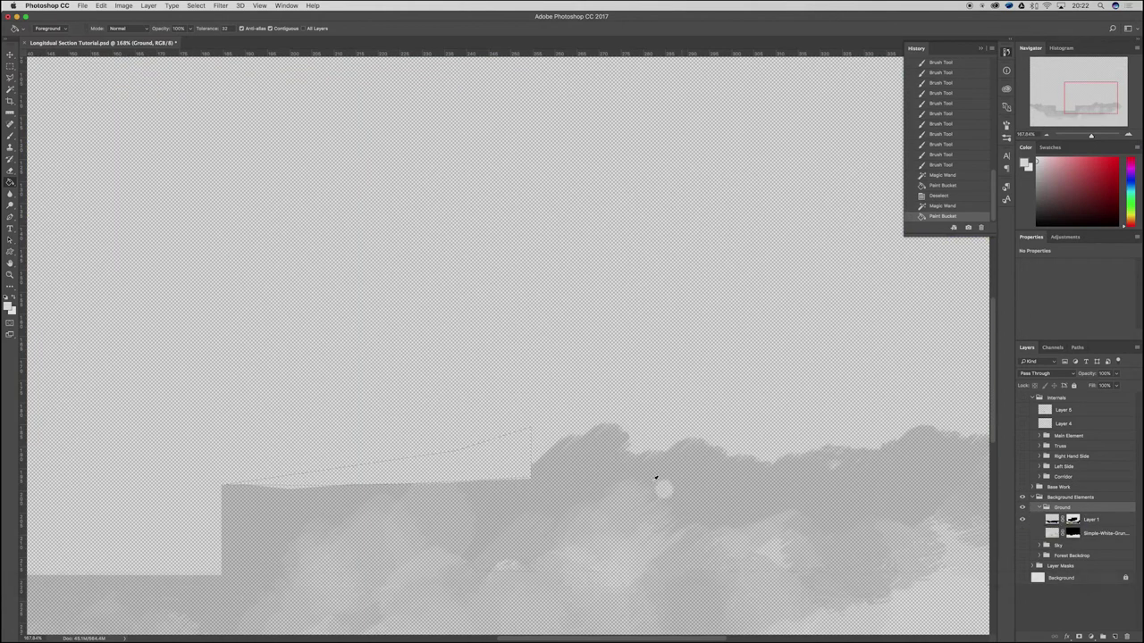
pyautogui.scroll(-5, 645, 476)
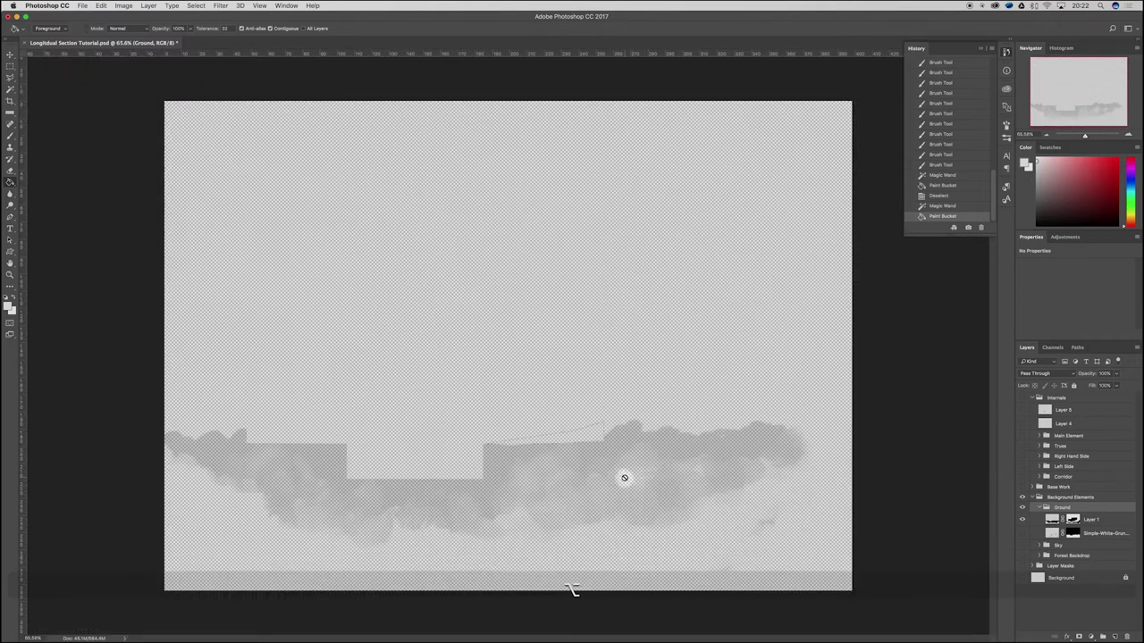
pyautogui.click(1033, 566)
pyautogui.scroll(-4, 1037, 567)
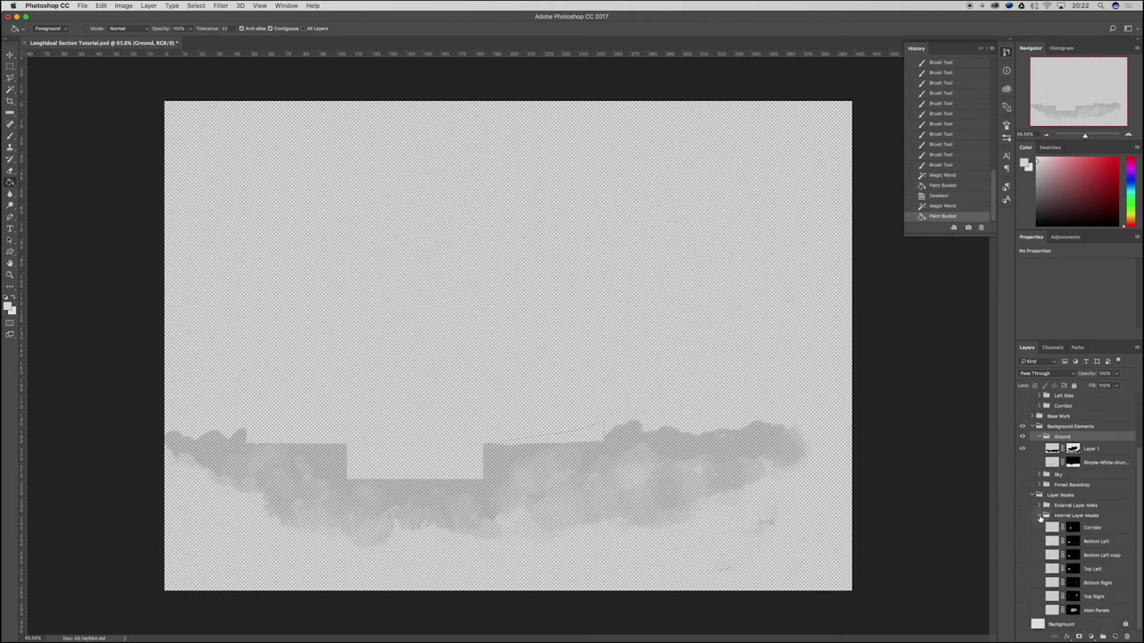
# Step: Select the black area of the Simple-White-Grunge layer's mask with the Magic Wand, and make all layers visible again
pyautogui.click(1072, 463)
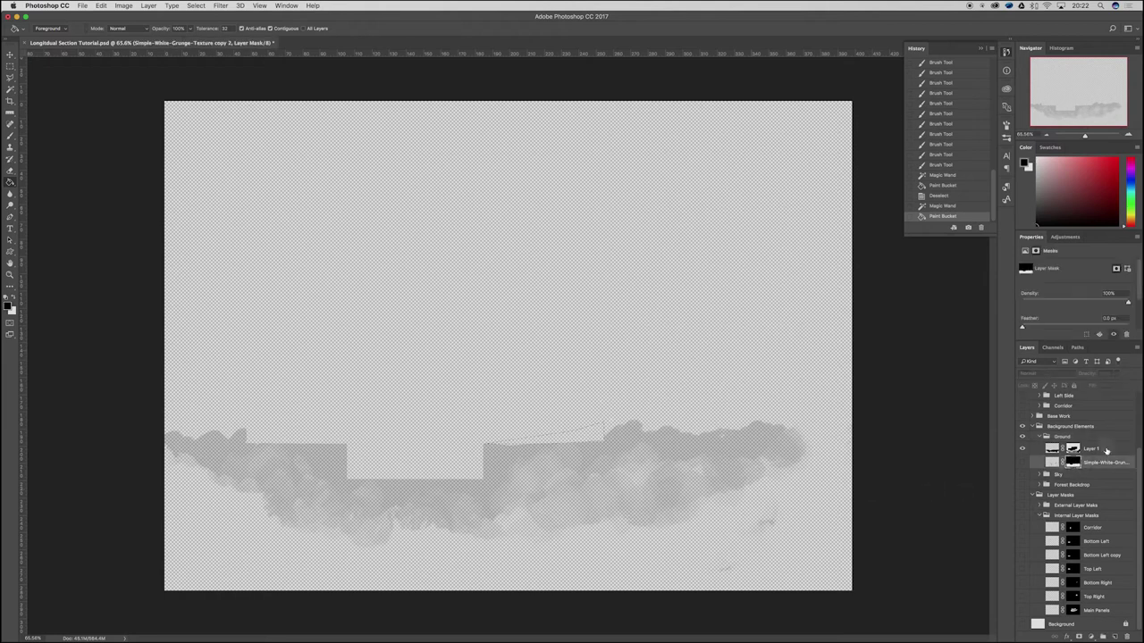
pyautogui.keyDown('alt'); pyautogui.click(1072, 463); pyautogui.keyUp('alt')
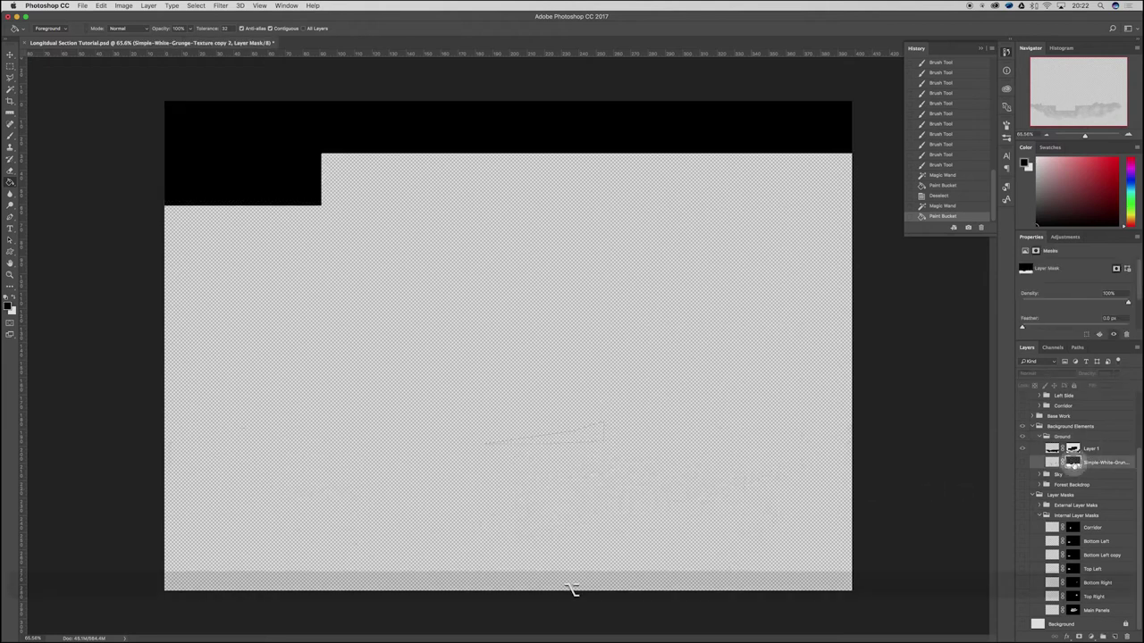
pyautogui.press('w')
pyautogui.click(696, 357)
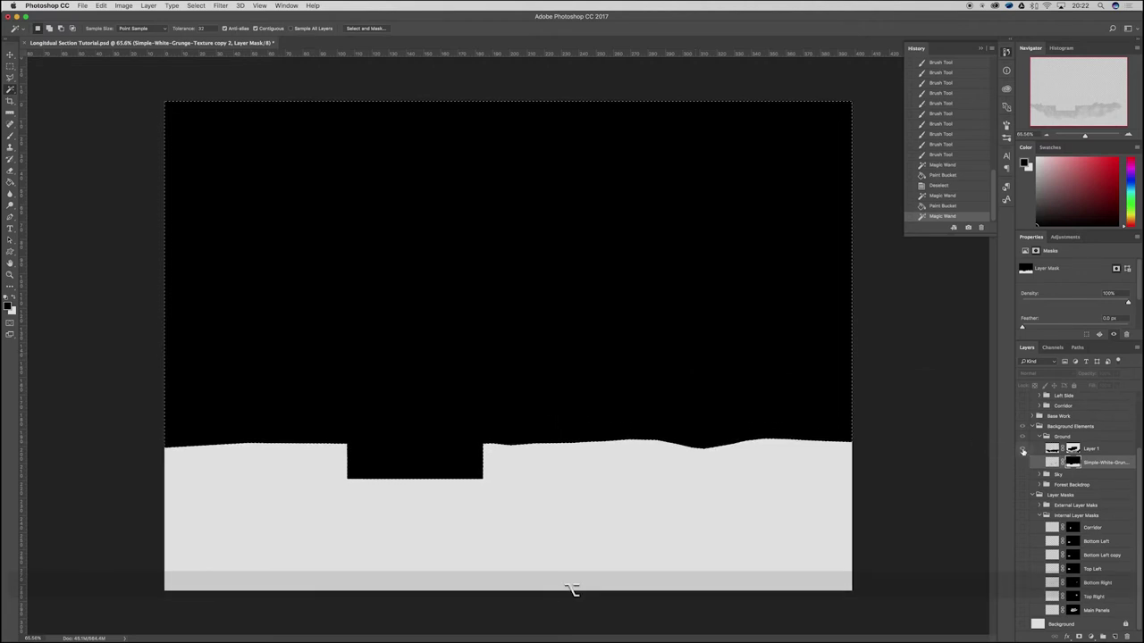
pyautogui.keyDown('alt'); pyautogui.click(1024, 456); pyautogui.keyUp('alt')
pyautogui.keyDown('alt'); pyautogui.click(1023, 450); pyautogui.keyUp('alt')
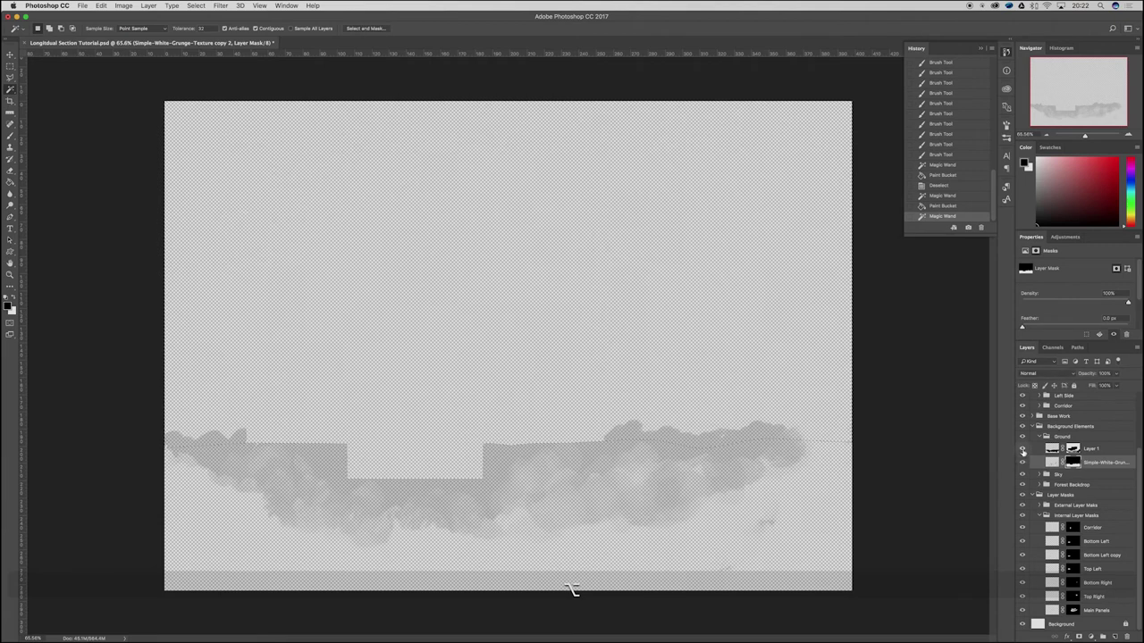
# Step: Fill the selected area above the ground line with black on the mask of Layer 1 in the Ground group
pyautogui.click(1074, 450)
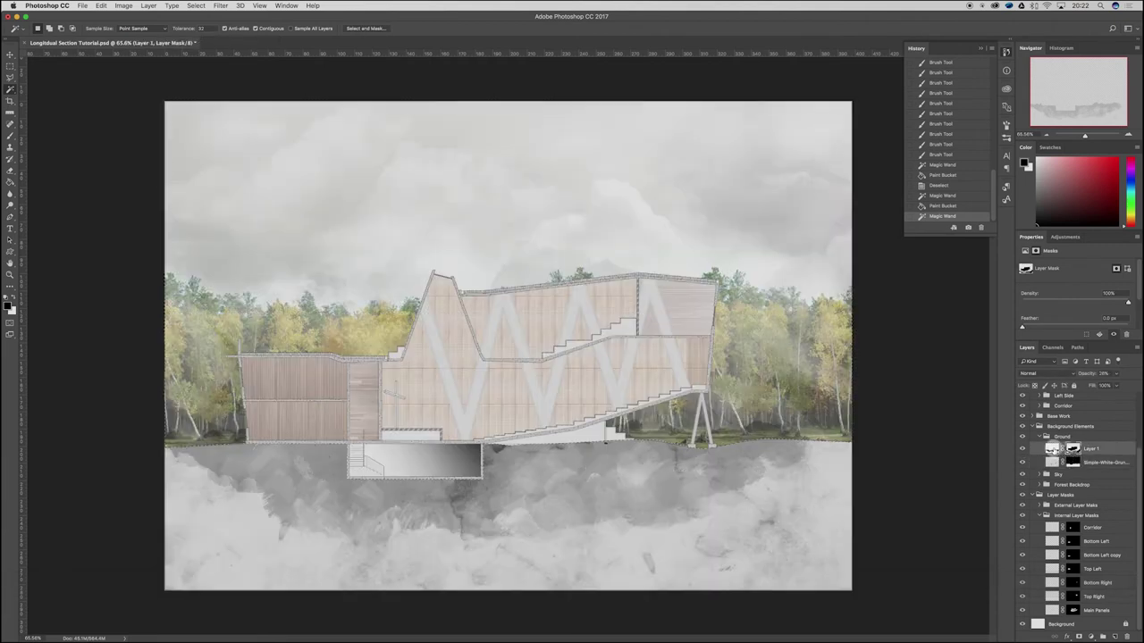
pyautogui.click(1052, 449)
pyautogui.click(1072, 449)
pyautogui.scroll(3, 527, 447)
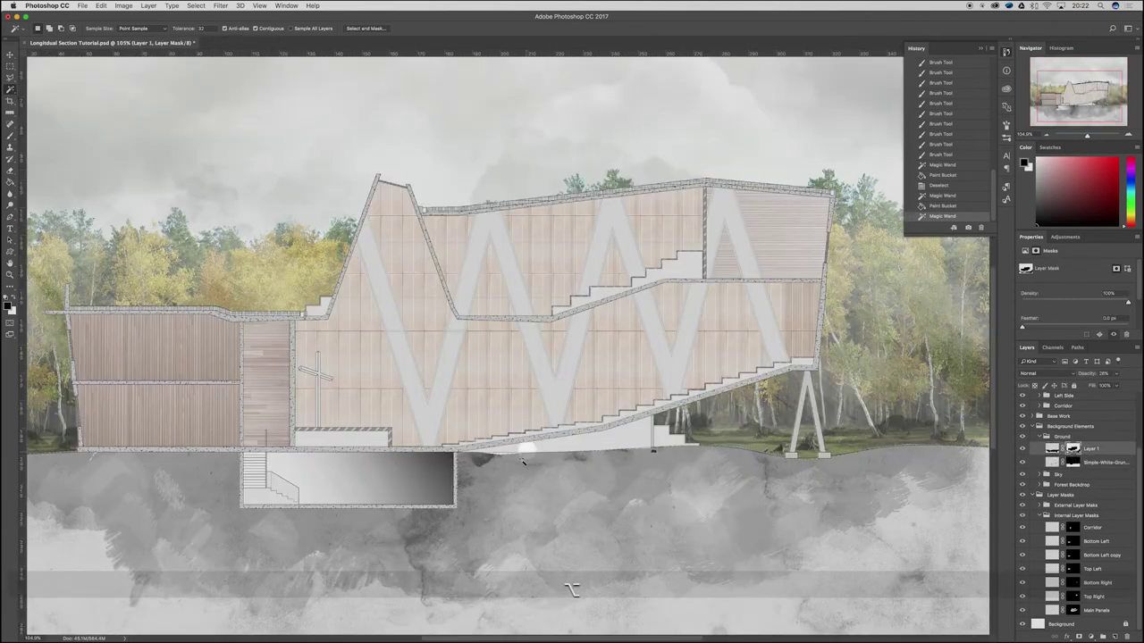
pyautogui.scroll(3, 552, 459)
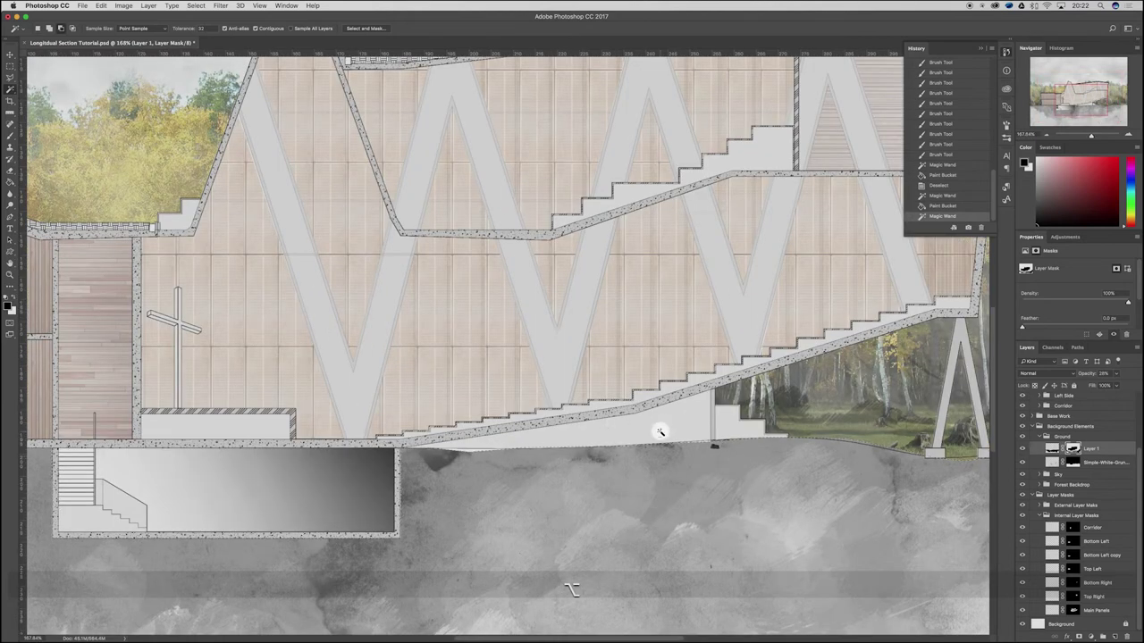
pyautogui.scroll(-3, 660, 433)
pyautogui.scroll(4, 909, 436)
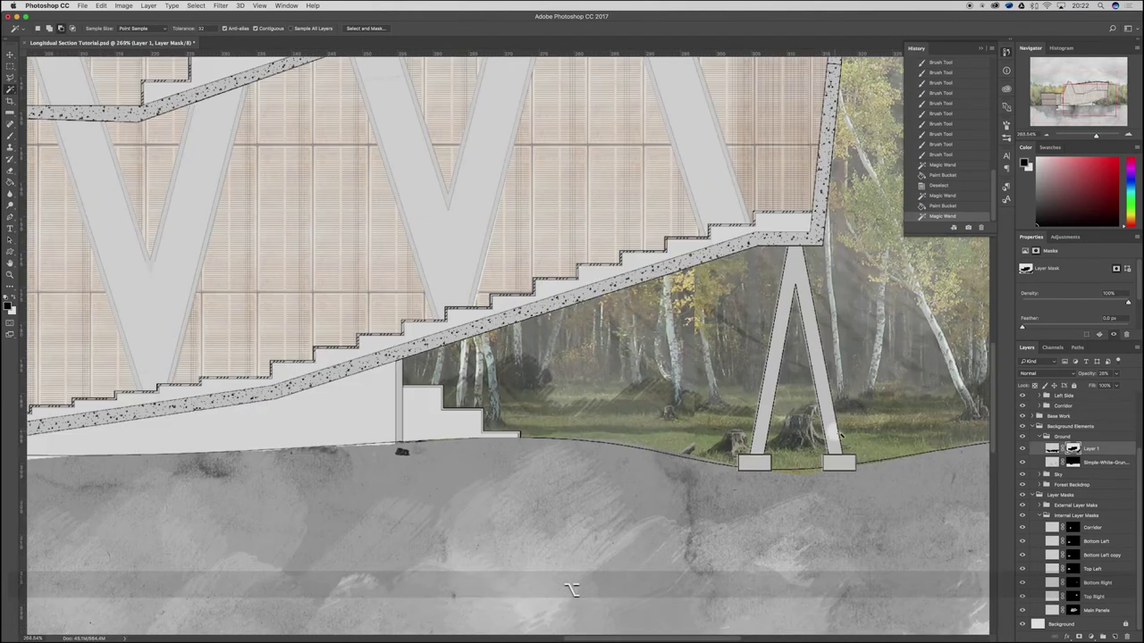
pyautogui.press('g')
pyautogui.click(689, 442)
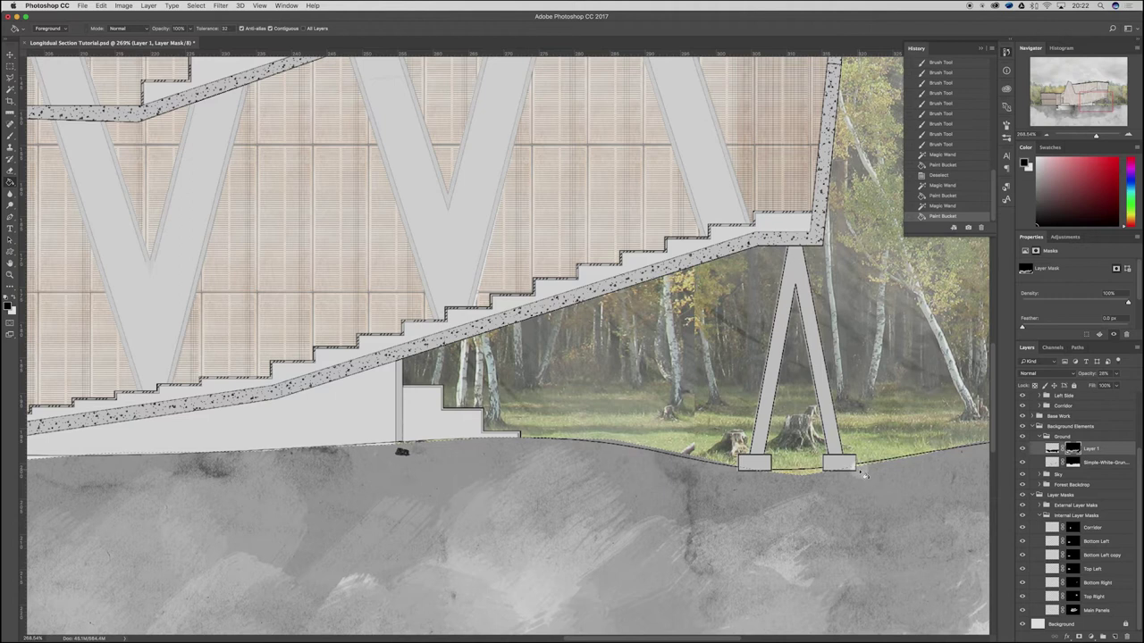
# Step: Outline the pale gap under the foot of the sloping floor with the Polygonal Lasso and fill it with white on Layer 1's mask
pyautogui.scroll(-2, 710, 449)
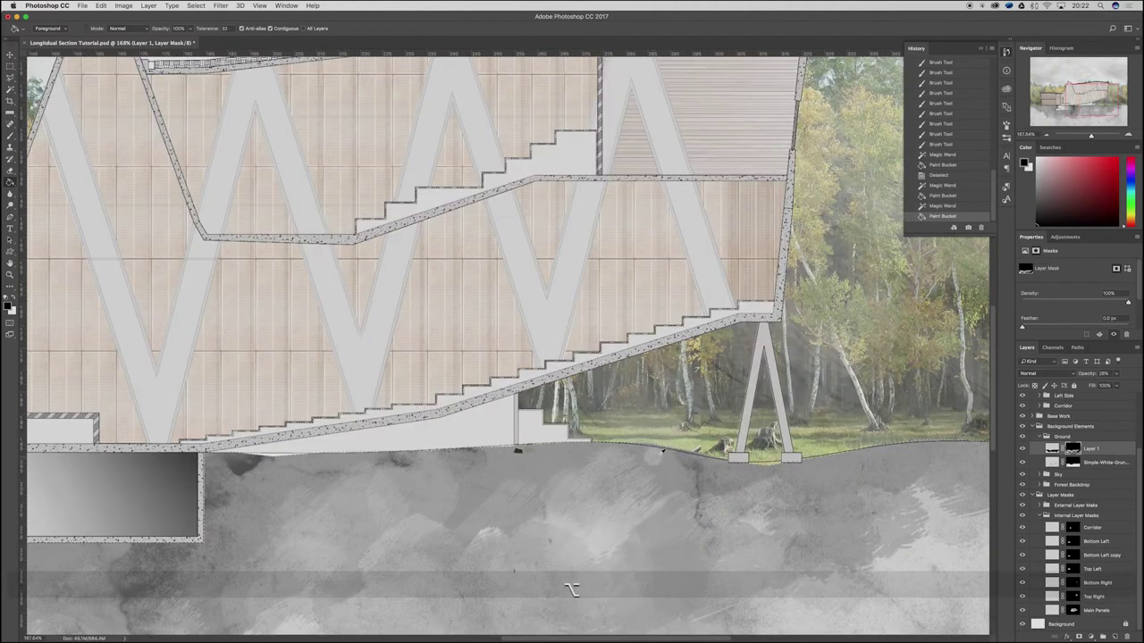
pyautogui.scroll(5, 519, 450)
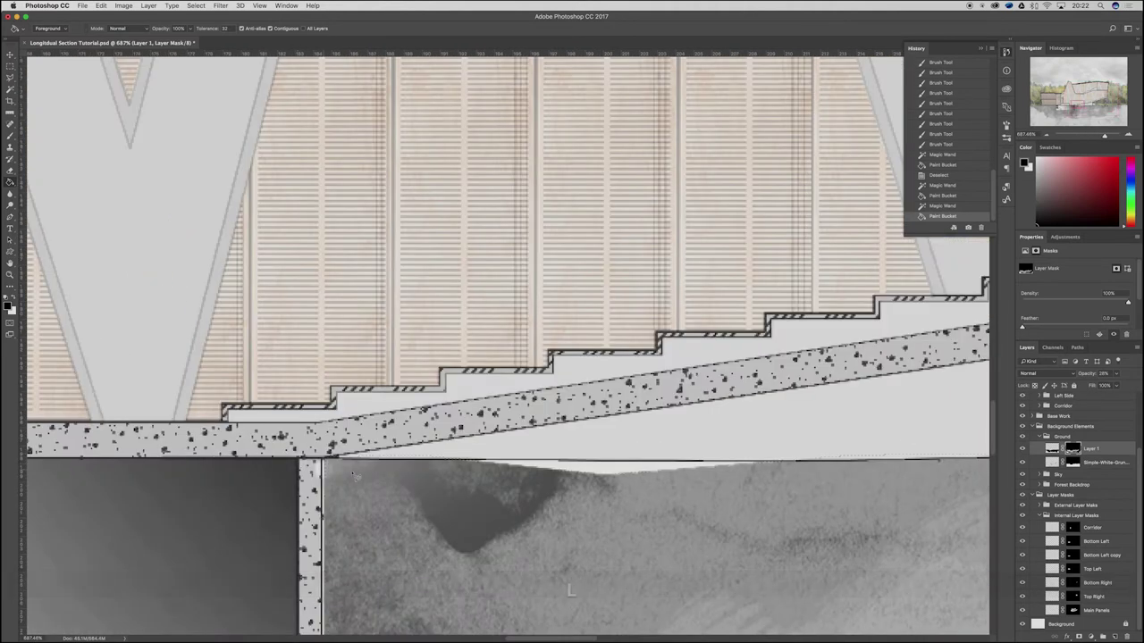
pyautogui.press('l')
pyautogui.press('super+d')
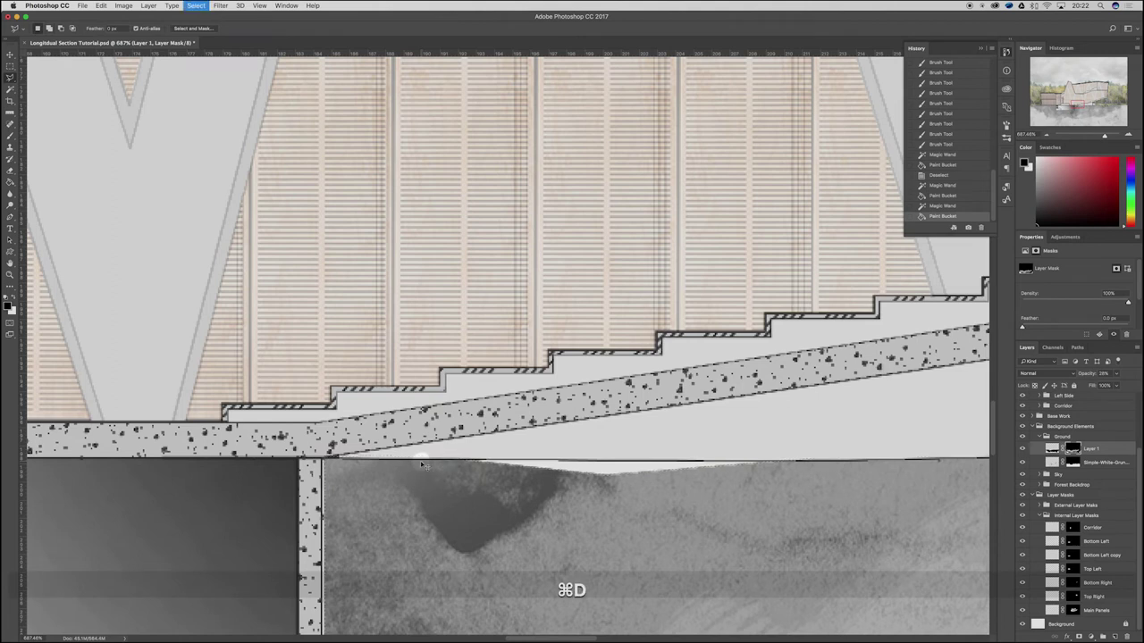
pyautogui.click(430, 460)
pyautogui.click(834, 461)
pyautogui.click(837, 536)
pyautogui.doubleClick(429, 516)
pyautogui.press('g')
pyautogui.press('x')
pyautogui.click(621, 483)
pyautogui.click(591, 472)
pyautogui.click(600, 481)
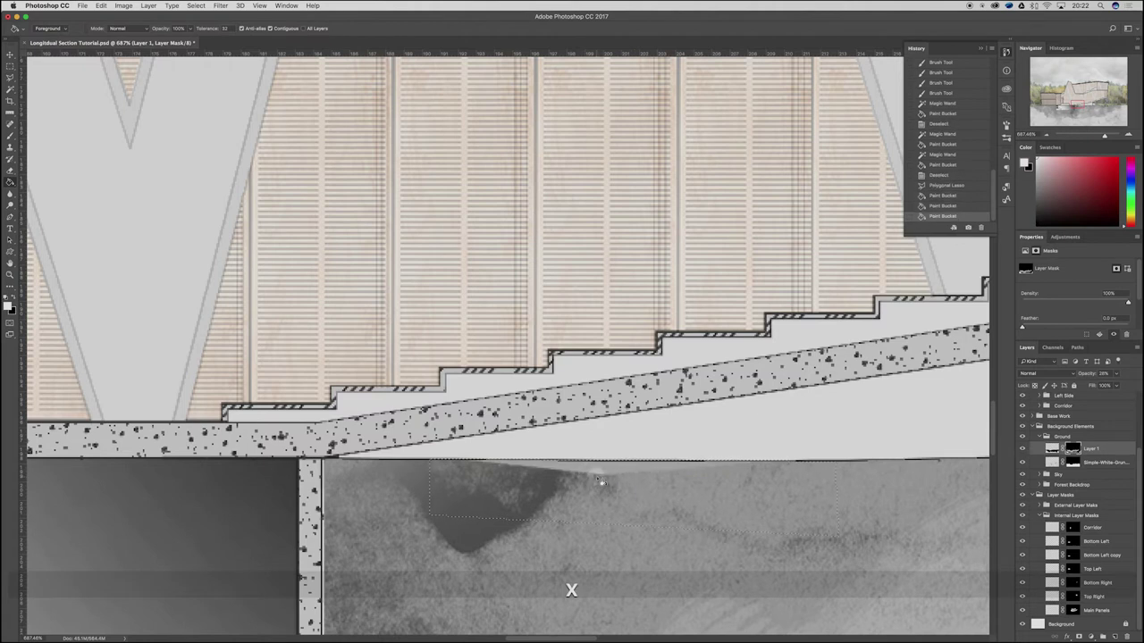
pyautogui.click(1085, 462)
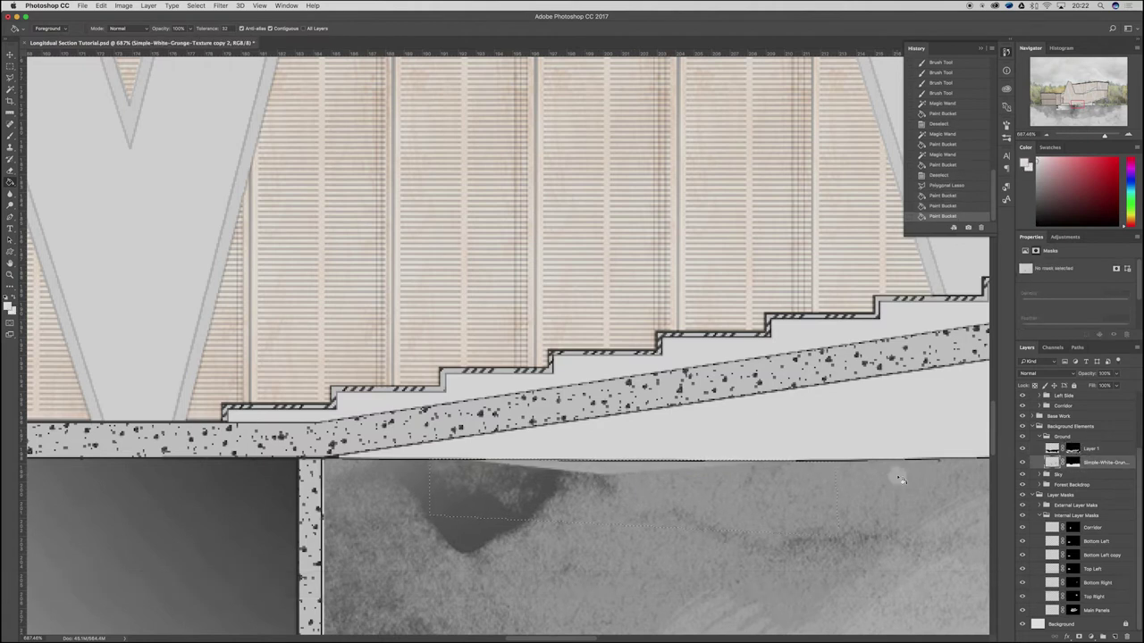
pyautogui.click(590, 467)
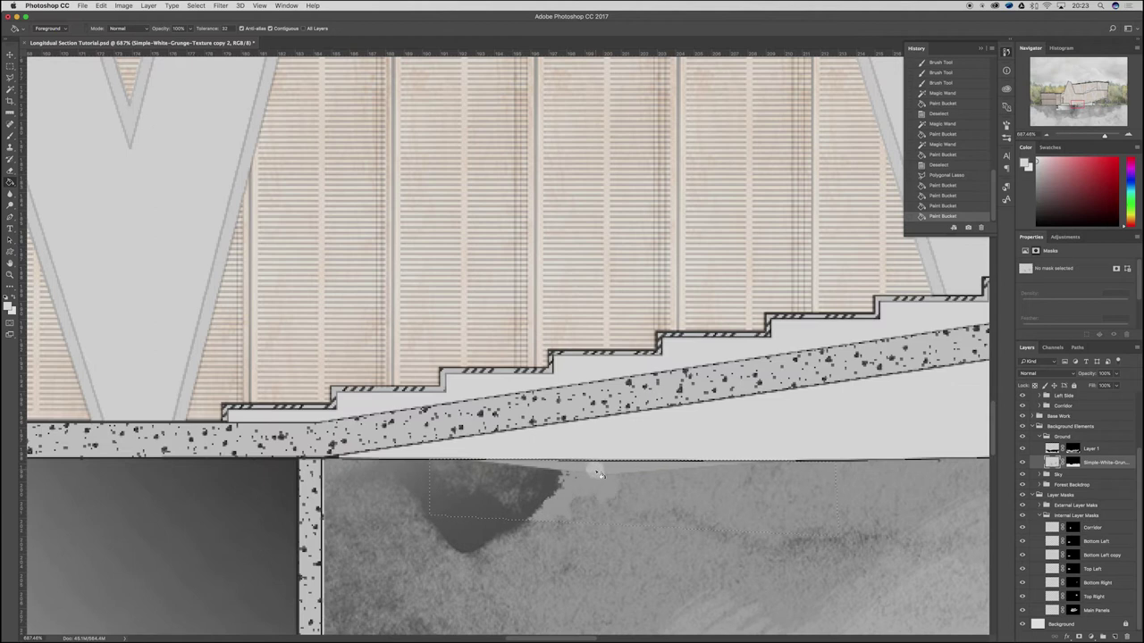
pyautogui.click(591, 468)
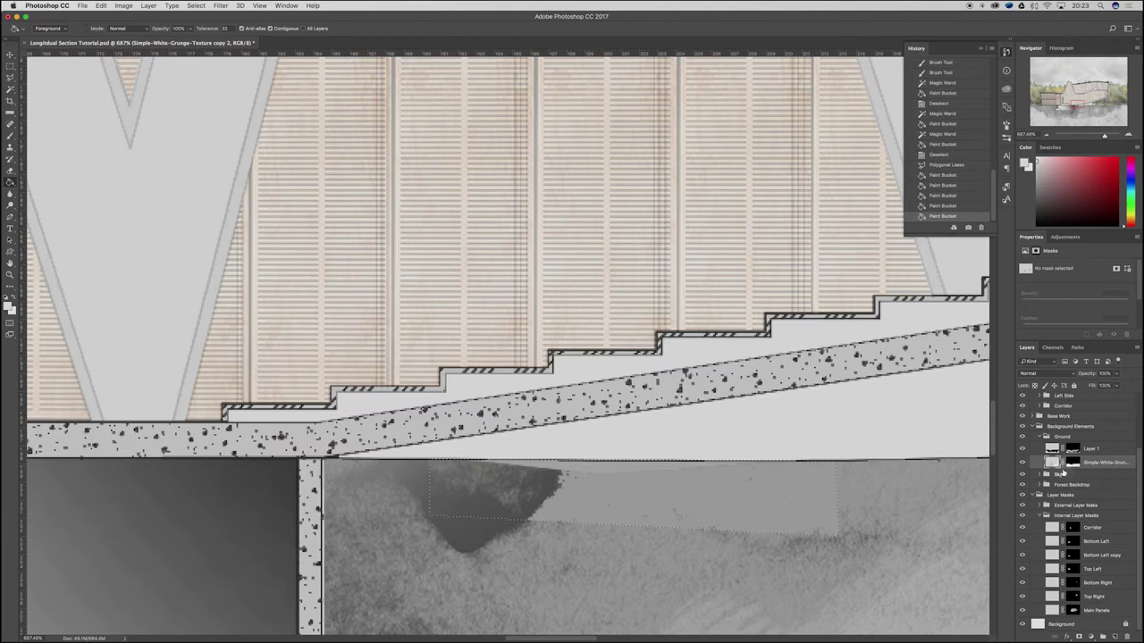
pyautogui.press('super+z')
pyautogui.press('alt+super+z')
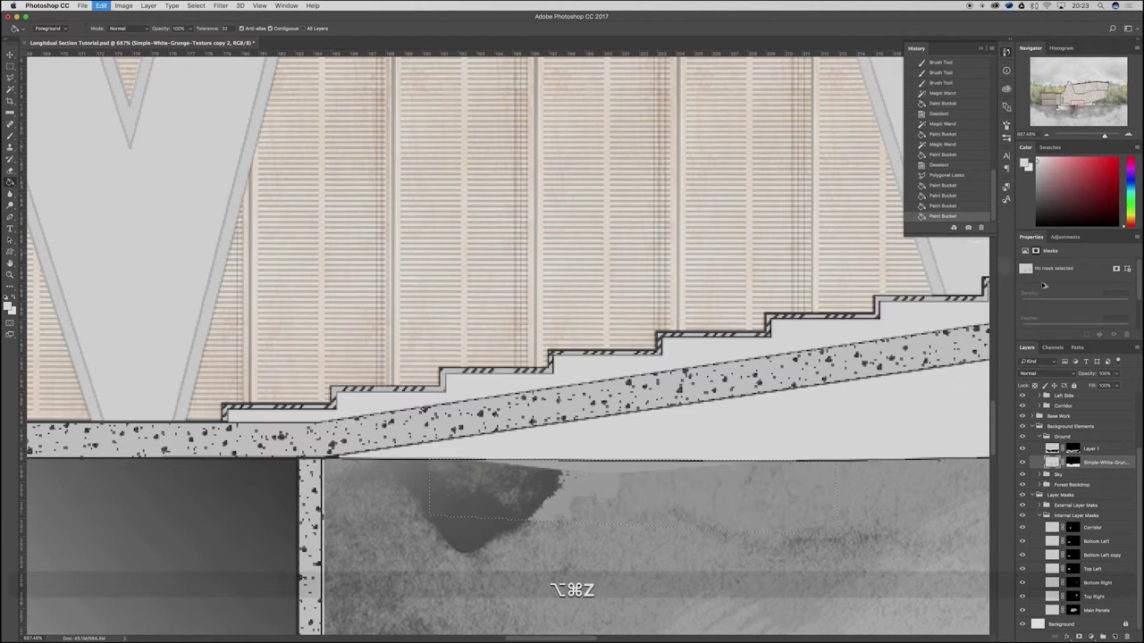
# Step: Fill the remaining gap inside the lasso selection with white on the Simple-White-Grunge layer's mask
pyautogui.click(1072, 462)
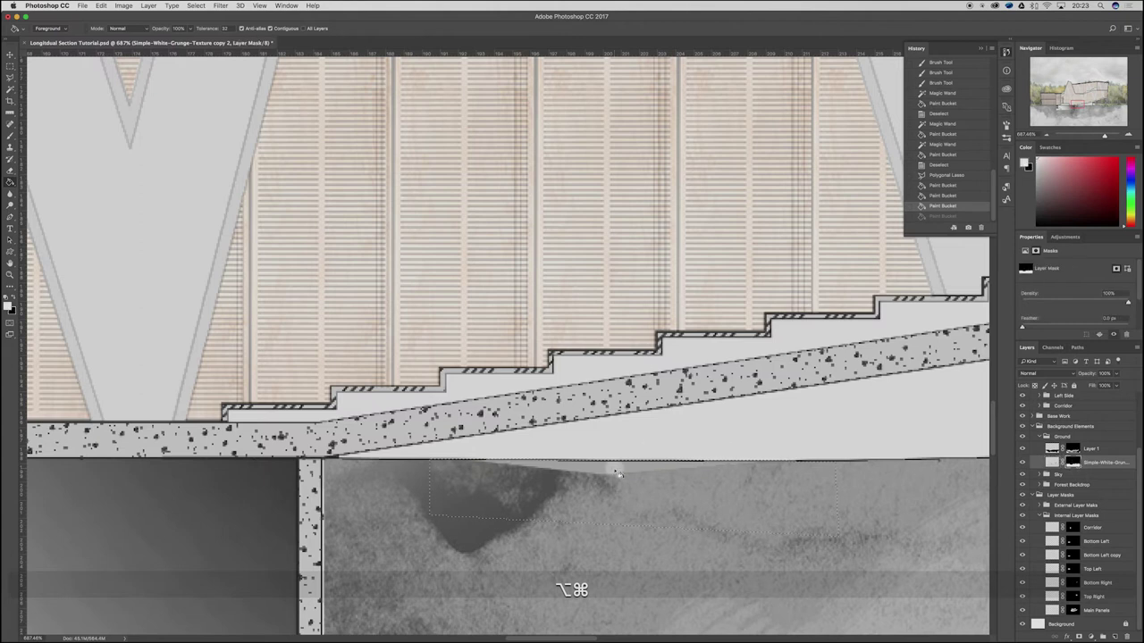
pyautogui.click(616, 469)
pyautogui.scroll(-3, 595, 461)
pyautogui.scroll(-2, 572, 460)
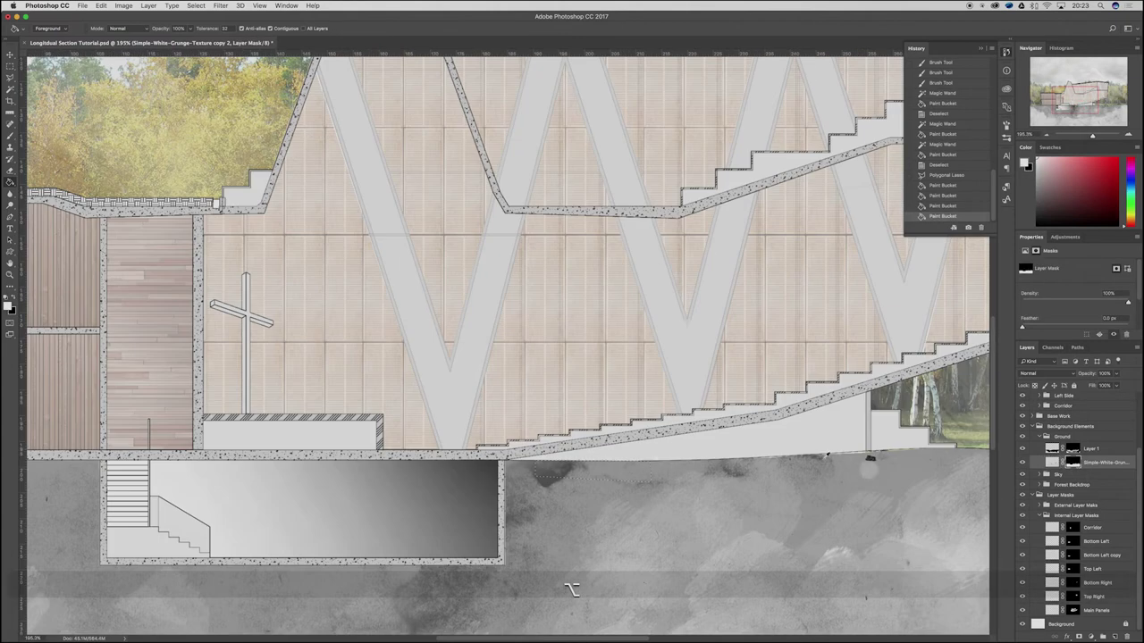
# Step: Outline the gap below the ground line between the two column footings with the Polygonal Lasso and fill it white on the Simple-White-Grunge mask
pyautogui.scroll(-2, 679, 463)
pyautogui.scroll(4, 942, 466)
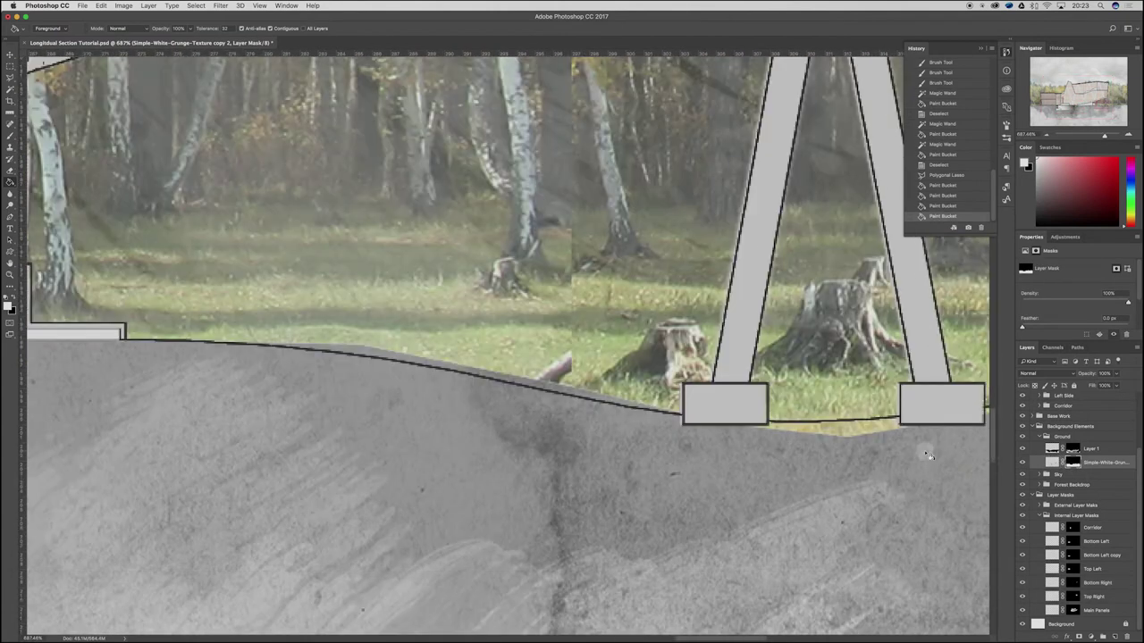
pyautogui.press('l')
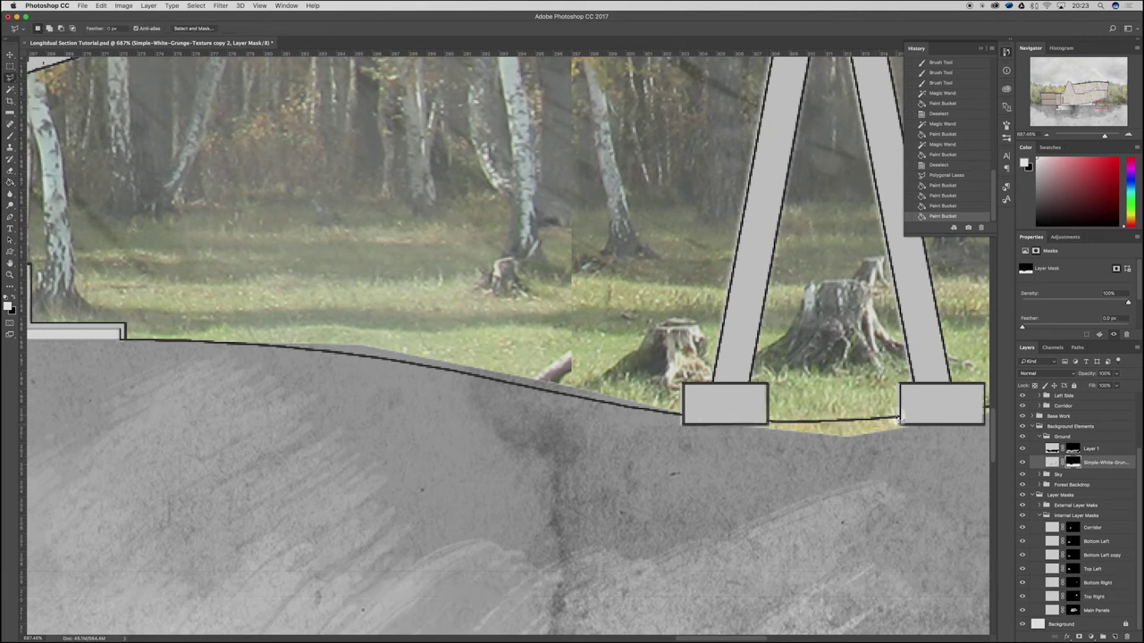
pyautogui.click(933, 431)
pyautogui.doubleClick(744, 473)
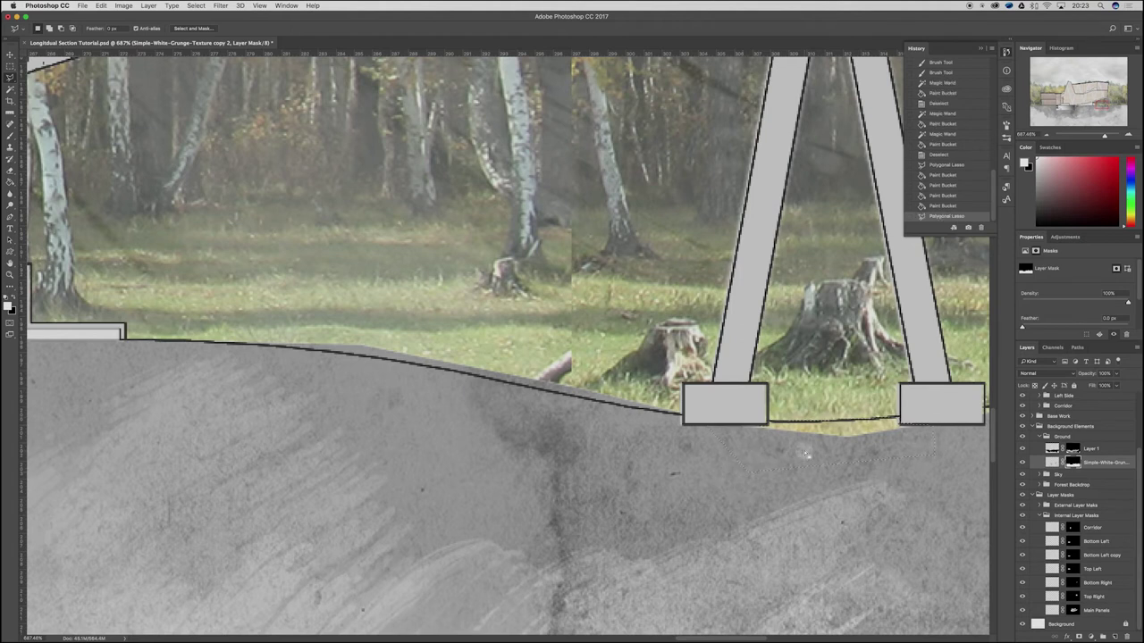
pyautogui.press('g')
pyautogui.click(869, 436)
pyautogui.click(864, 434)
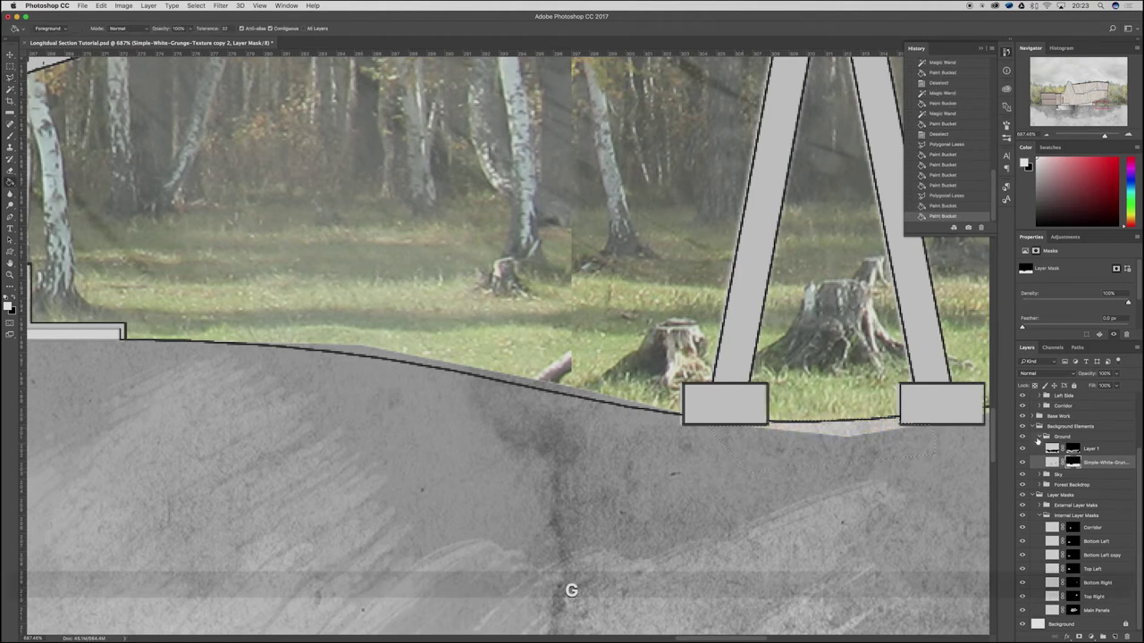
# Step: Fill the same lassoed gap with white on Layer 1's mask and clear the selection
pyautogui.click(1074, 450)
pyautogui.click(834, 429)
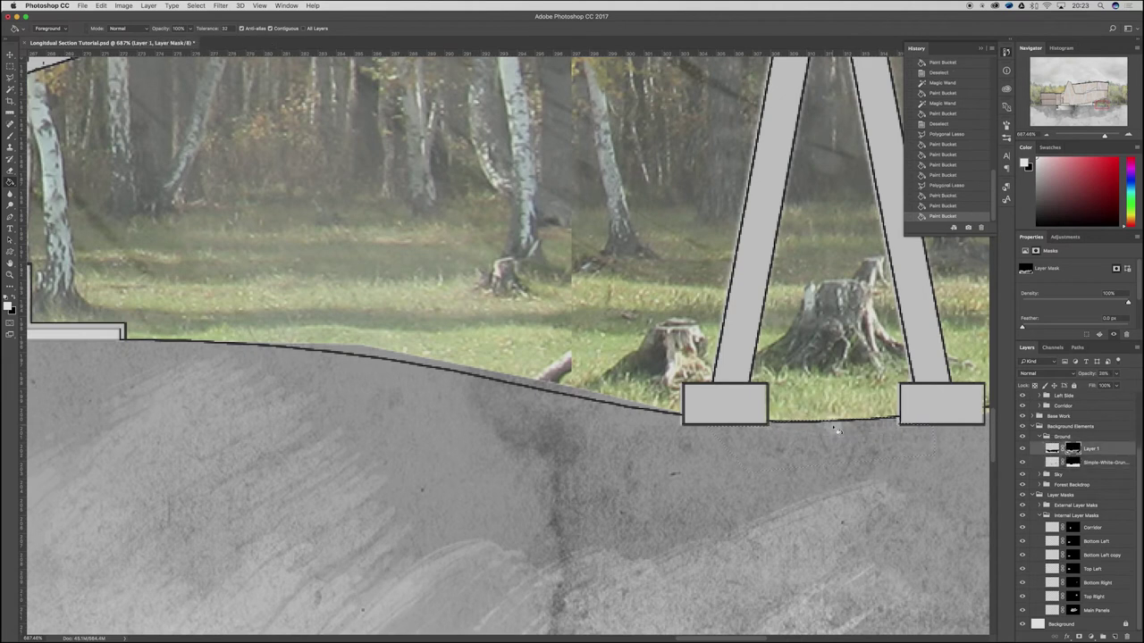
pyautogui.press('super+d')
pyautogui.press('super+0')
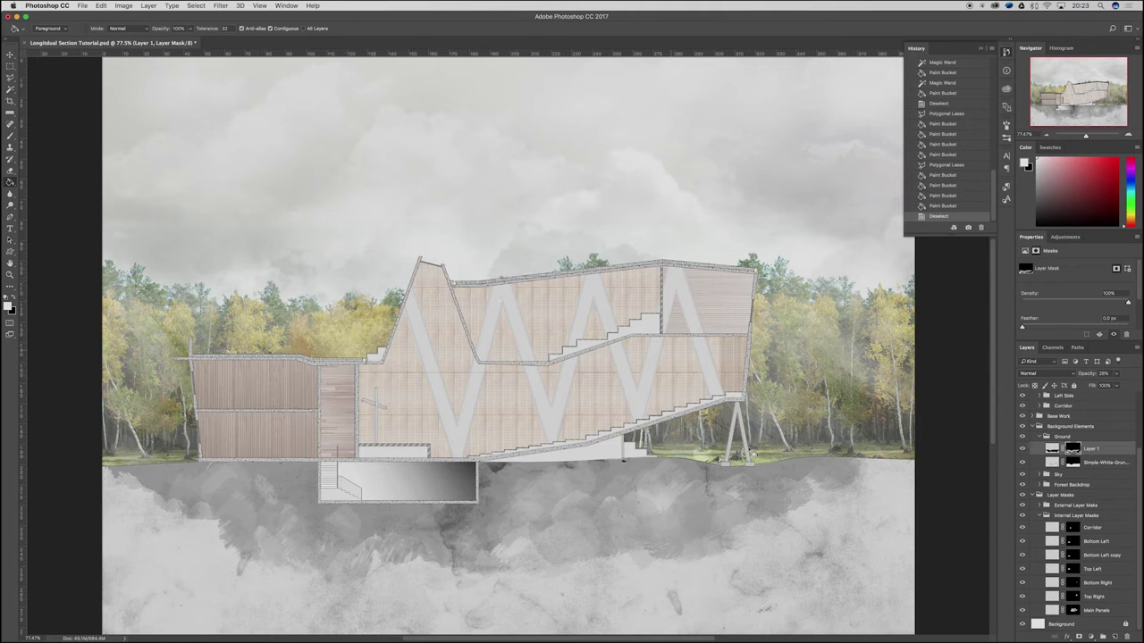
# Step: Collapse the Layer Masks, Internals and Background Elements groups
pyautogui.click(1038, 427)
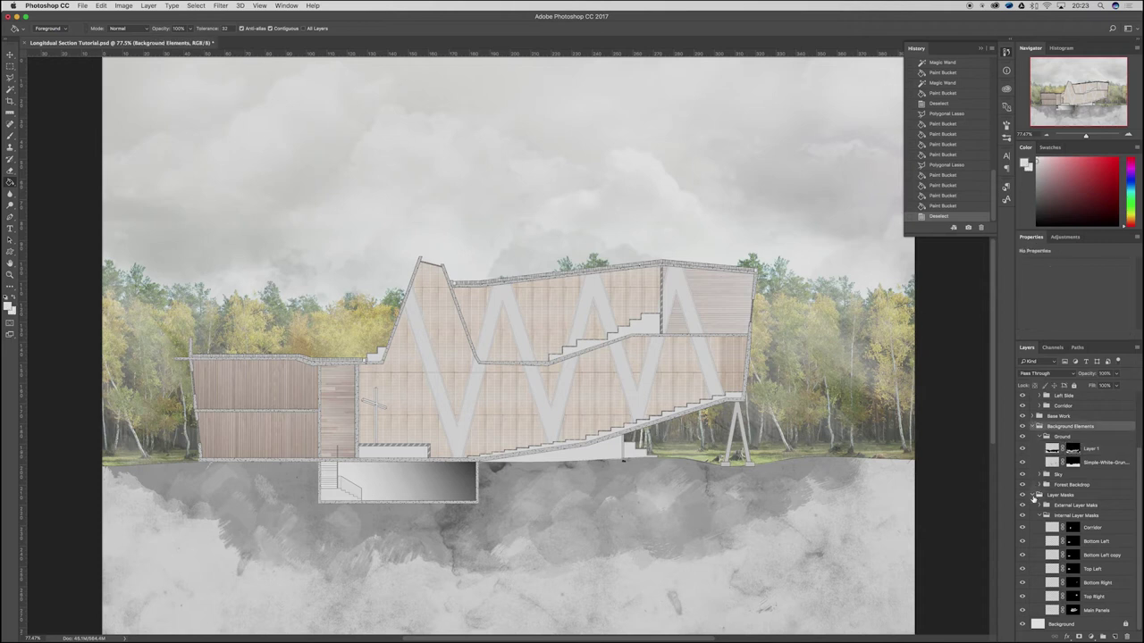
pyautogui.click(1033, 495)
pyautogui.click(1034, 397)
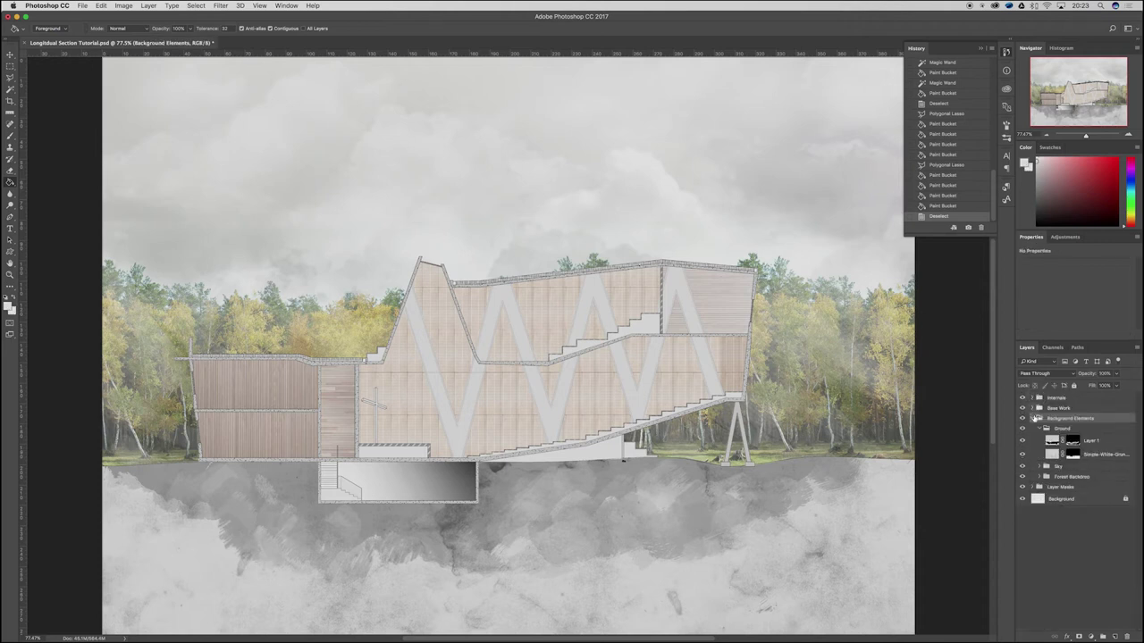
pyautogui.click(1034, 418)
# Step: Create a new layer group above Internals and name it Green Roofs
pyautogui.click(1051, 399)
pyautogui.click(1101, 637)
pyautogui.doubleClick(1059, 400)
pyautogui.write('Green ')
pyautogui.write('reen Roofs')
pyautogui.press('Return')
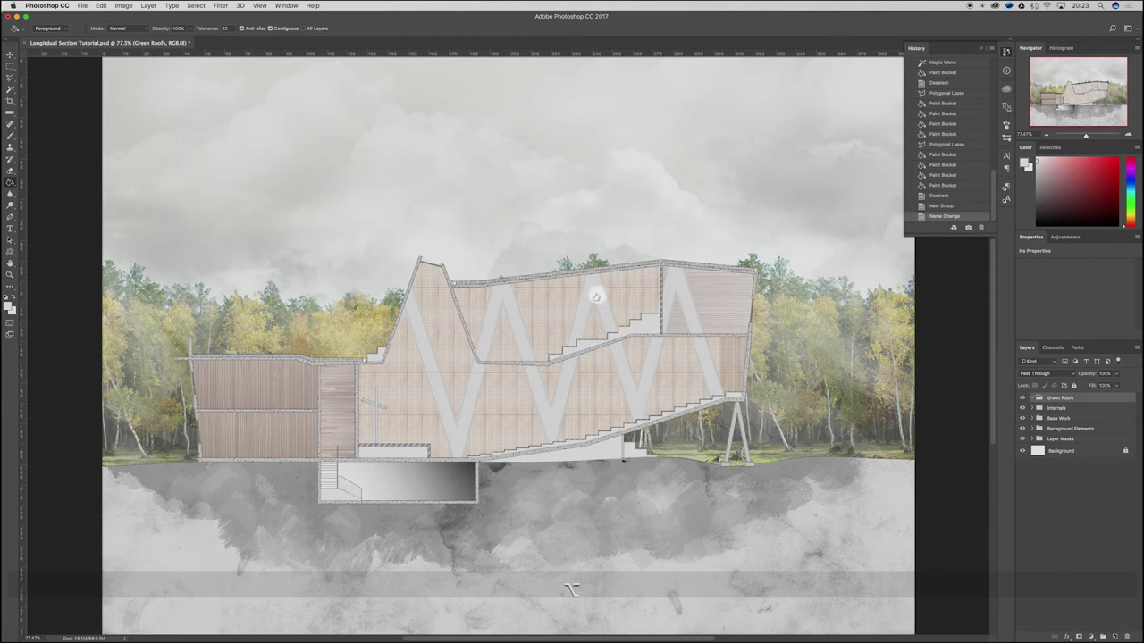
# Step: Set the foreground colour to black for the Brush tool and add a new layer inside the Green Roofs group
pyautogui.scroll(5, 684, 223)
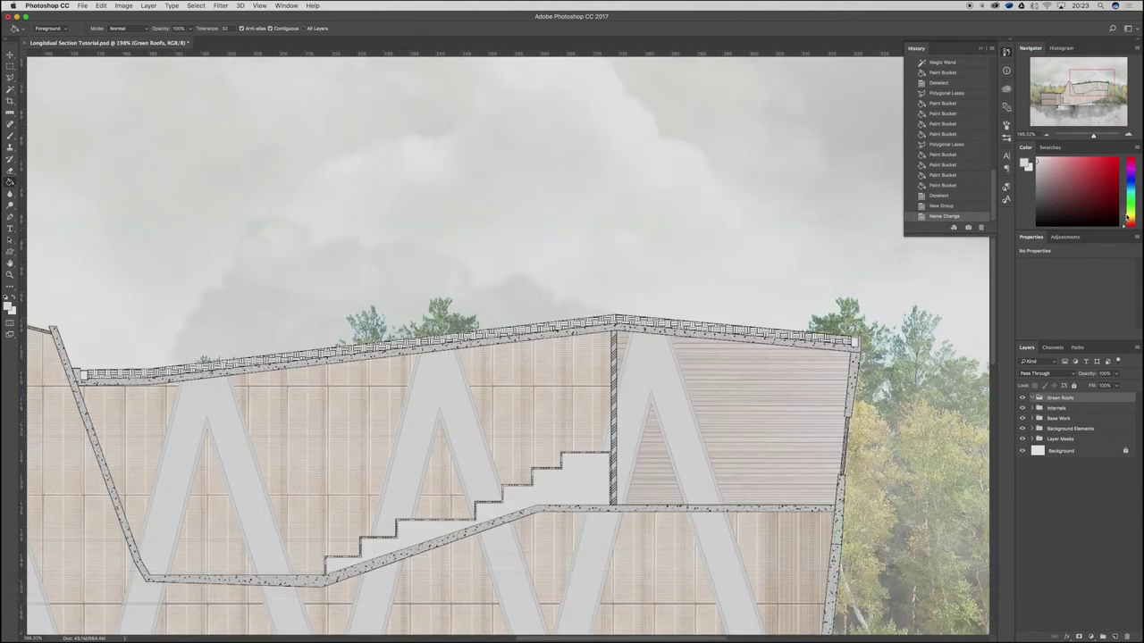
pyautogui.click(1037, 162)
pyautogui.press('b')
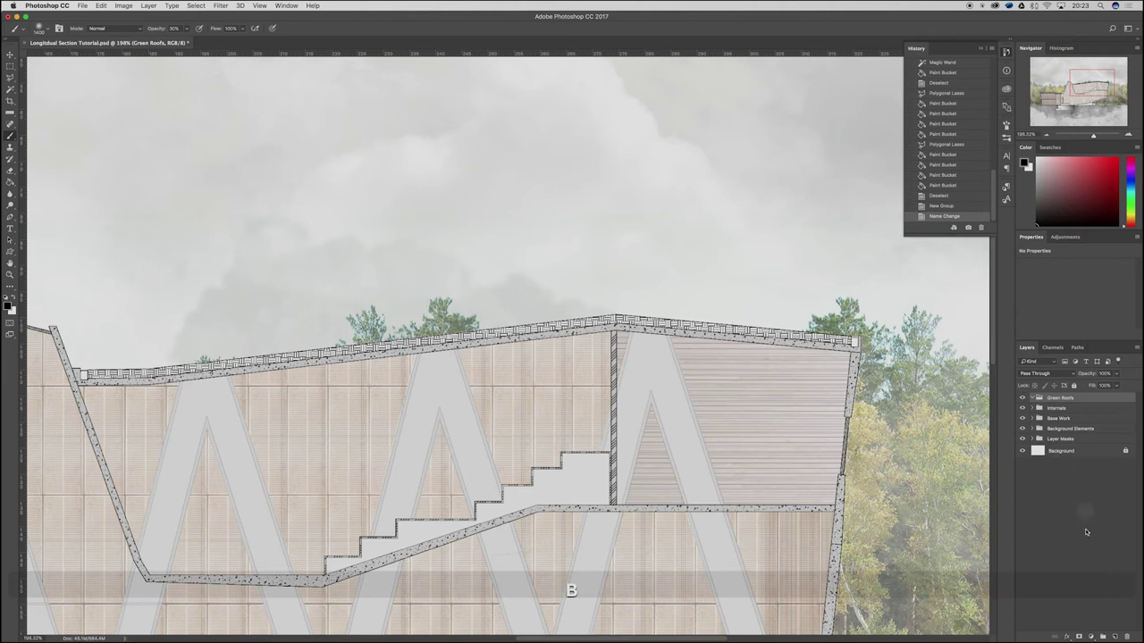
pyautogui.click(1116, 637)
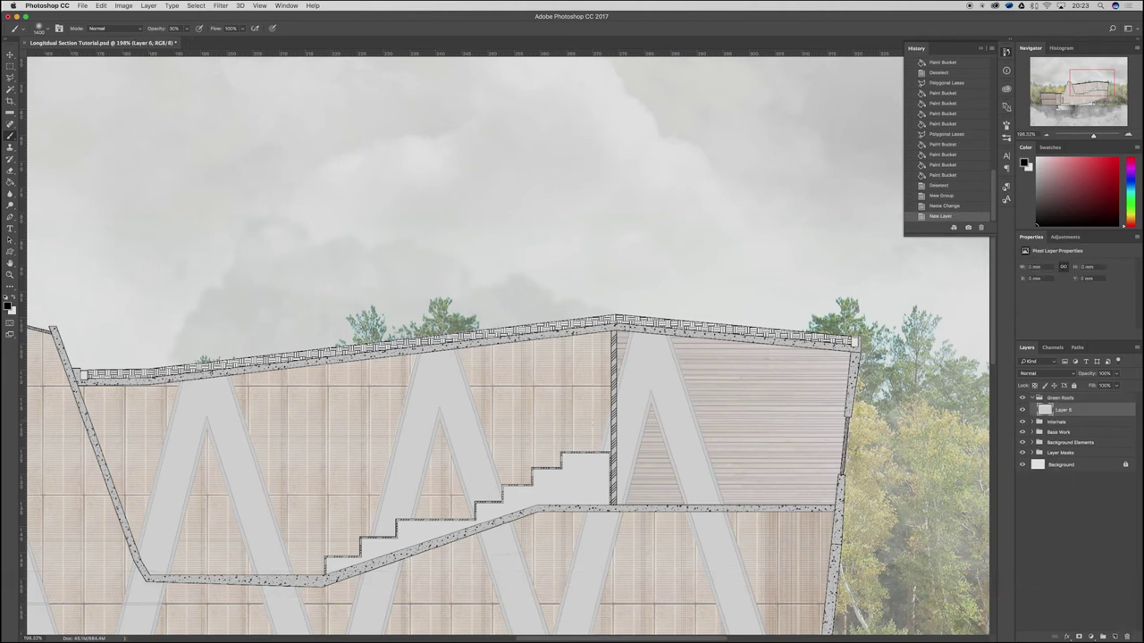
# Step: Choose the 134 px grass brush and paint a trial row of small tufts in the sky above the roof
pyautogui.rightClick(320, 314)
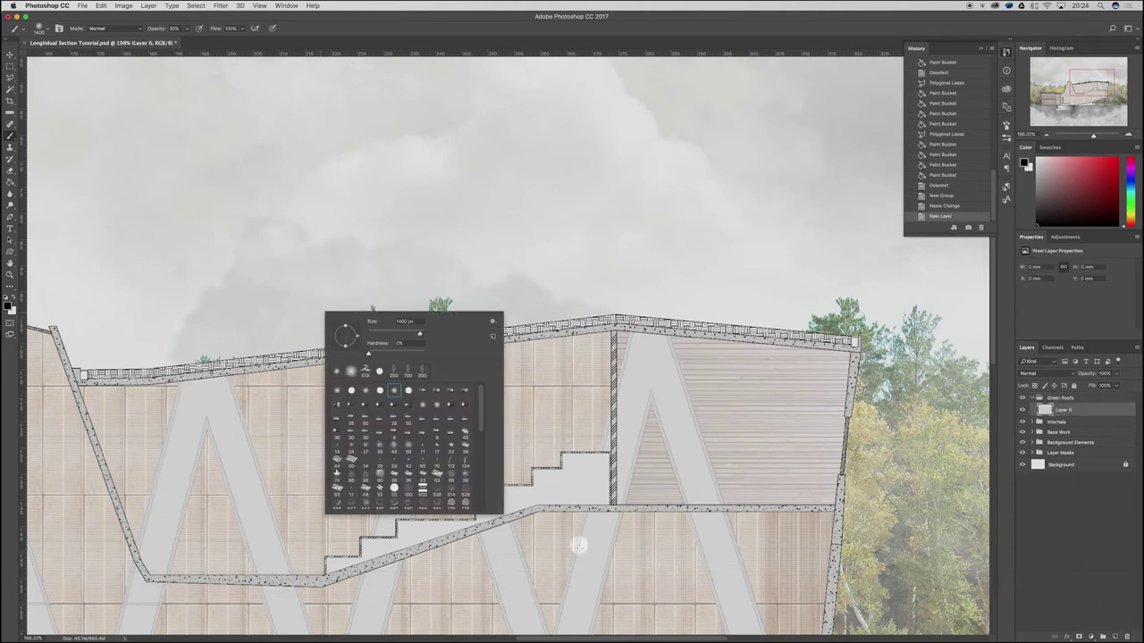
pyautogui.click(465, 464)
pyautogui.moveTo(569, 226); pyautogui.dragTo(482, 250)
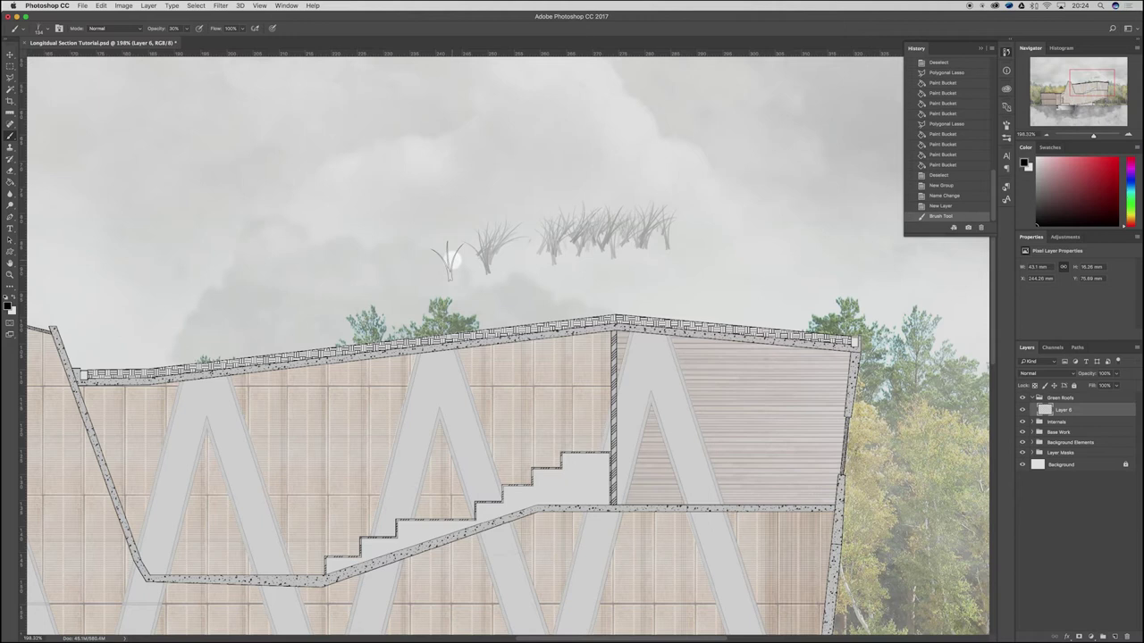
pyautogui.scroll(5, 447, 256)
pyautogui.scroll(-1, 427, 323)
# Step: Choose a tall, thin-bladed grass brush from the brush presets
pyautogui.rightClick(429, 327)
pyautogui.scroll(-3, 487, 483)
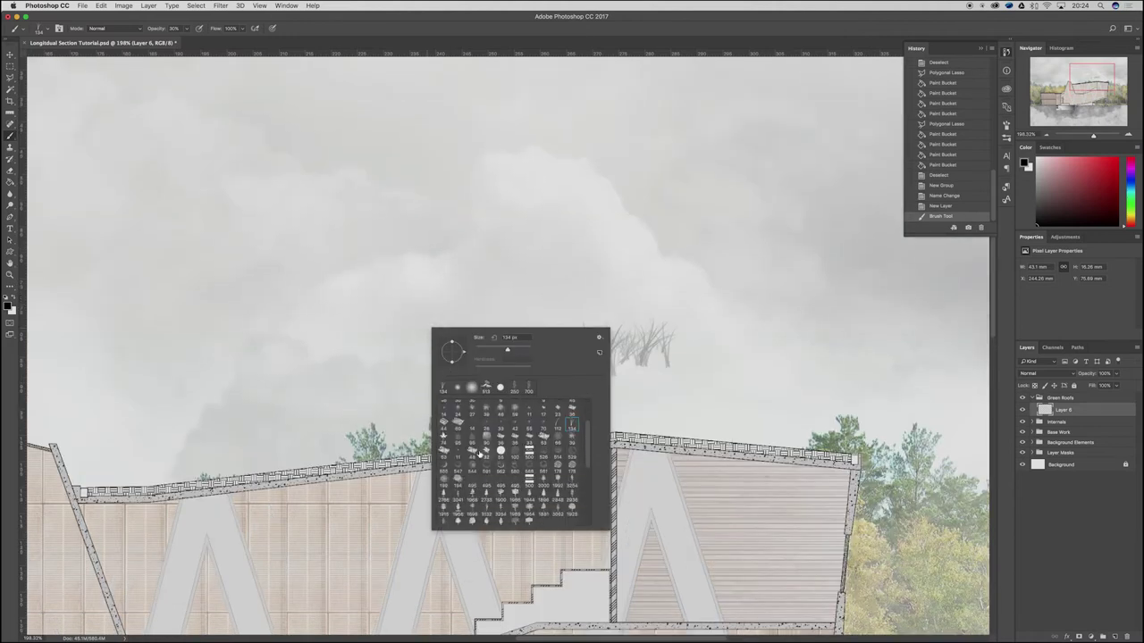
pyautogui.scroll(-5, 491, 465)
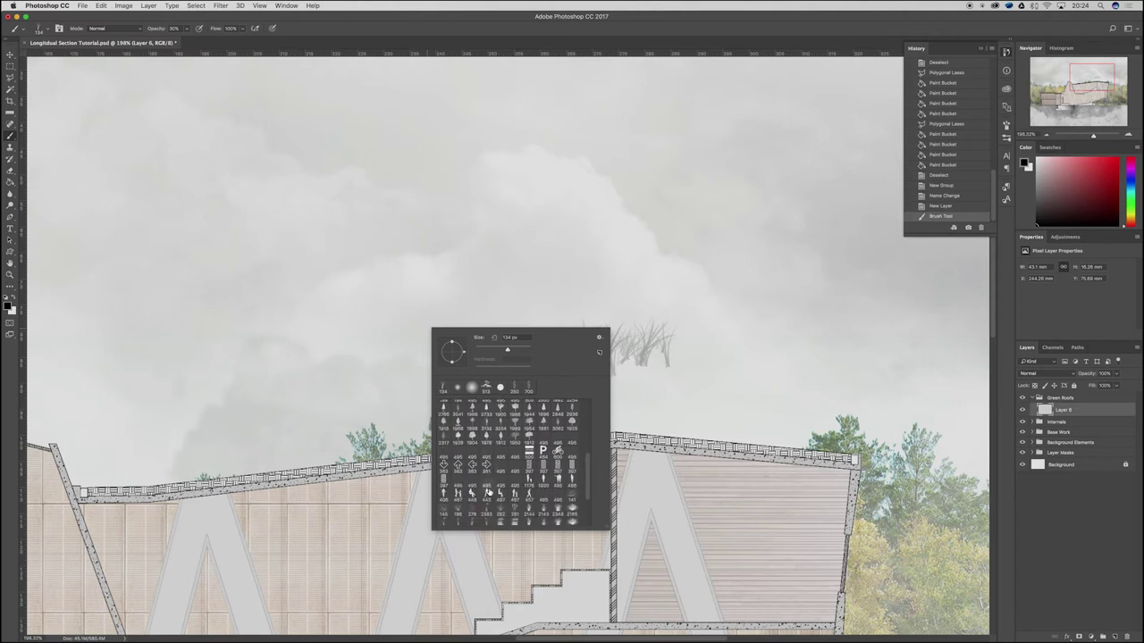
pyautogui.scroll(-1, 513, 518)
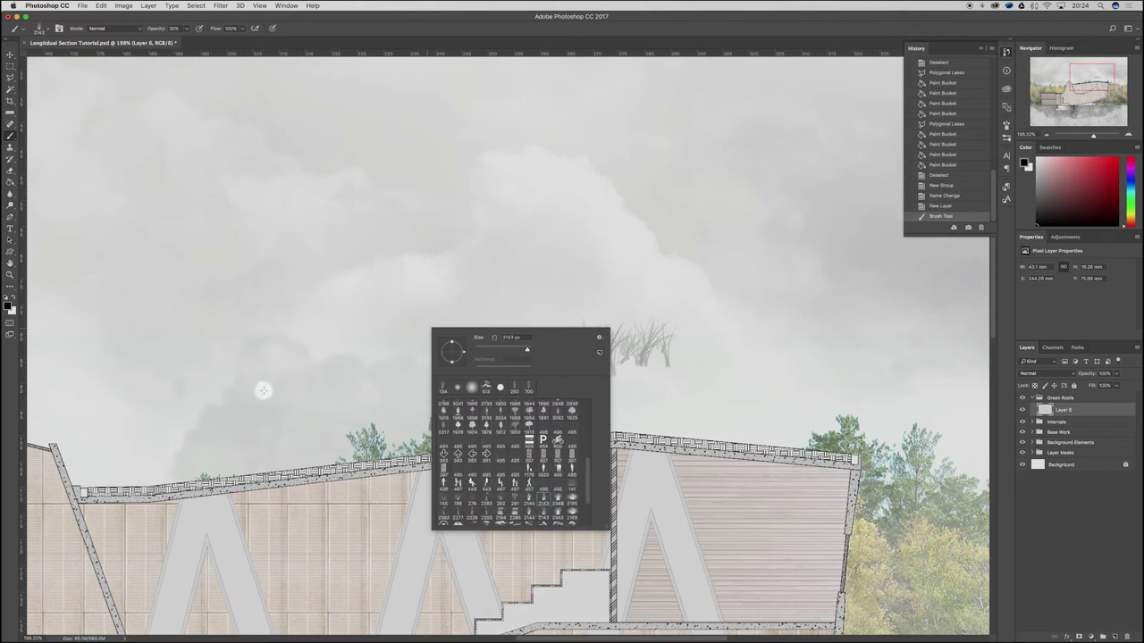
pyautogui.click(479, 495)
# Step: Paint trial clumps of tall grass across the sky, and delete the layer holding them
pyautogui.click(304, 225)
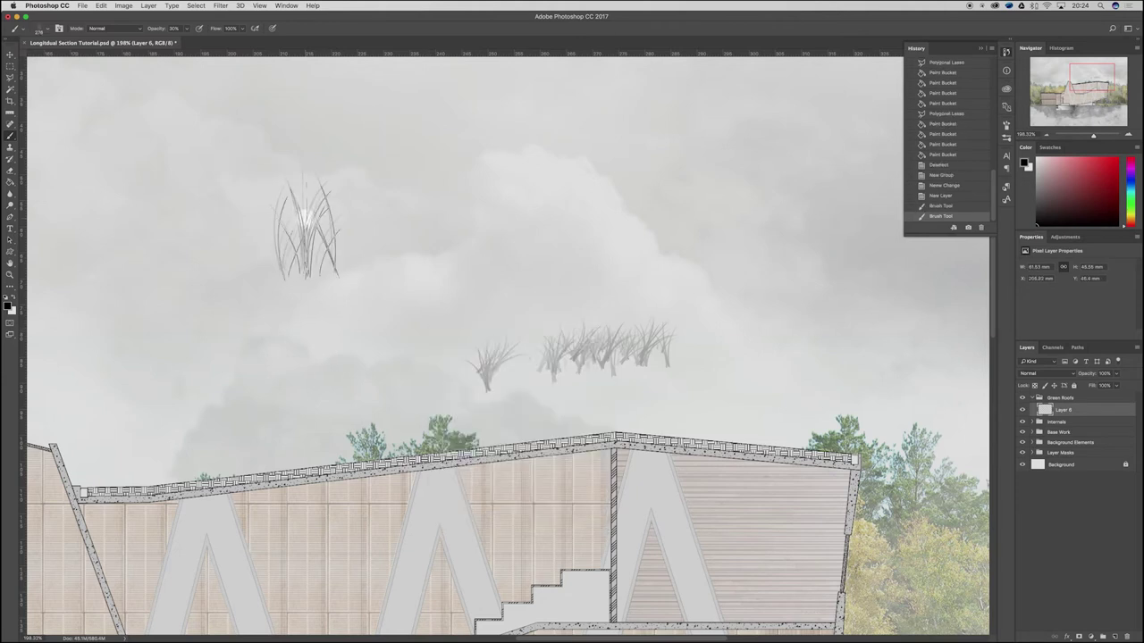
pyautogui.moveTo(351, 297)
pyautogui.mouseDown()
pyautogui.moveTo(513, 264)
pyautogui.moveTo(406, 271)
pyautogui.moveTo(487, 272)
pyautogui.mouseUp()
pyautogui.click(642, 273)
pyautogui.click(731, 265)
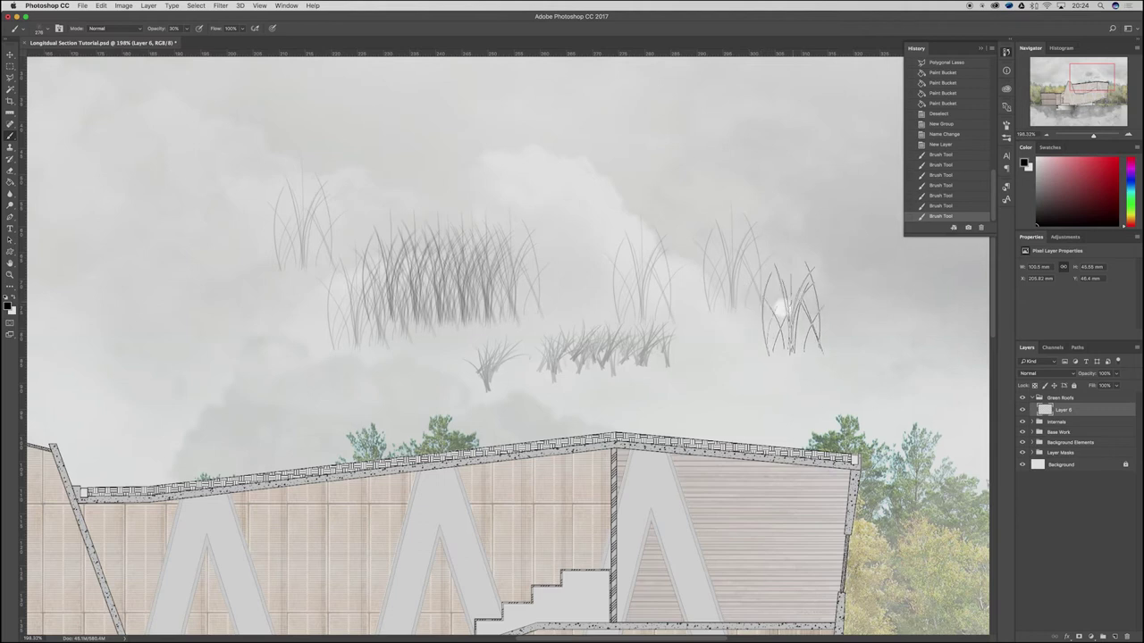
pyautogui.press('x')
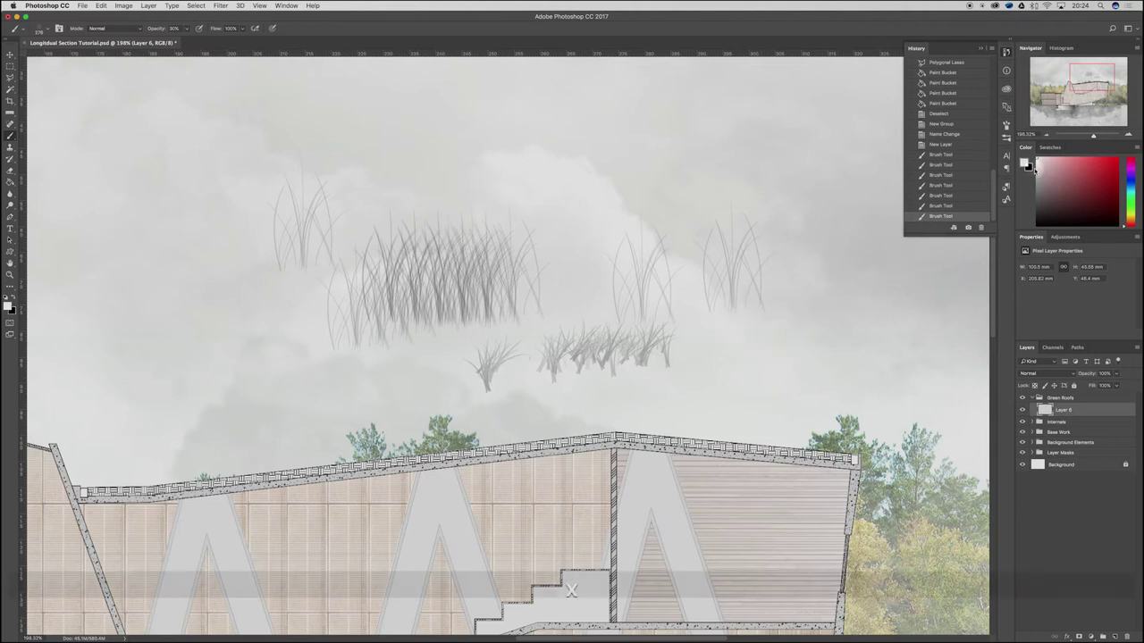
pyautogui.press('x')
pyautogui.click(621, 183)
pyautogui.moveTo(621, 183)
pyautogui.mouseDown()
pyautogui.moveTo(701, 176)
pyautogui.moveTo(688, 197)
pyautogui.moveTo(570, 202)
pyautogui.mouseUp()
pyautogui.click(958, 205)
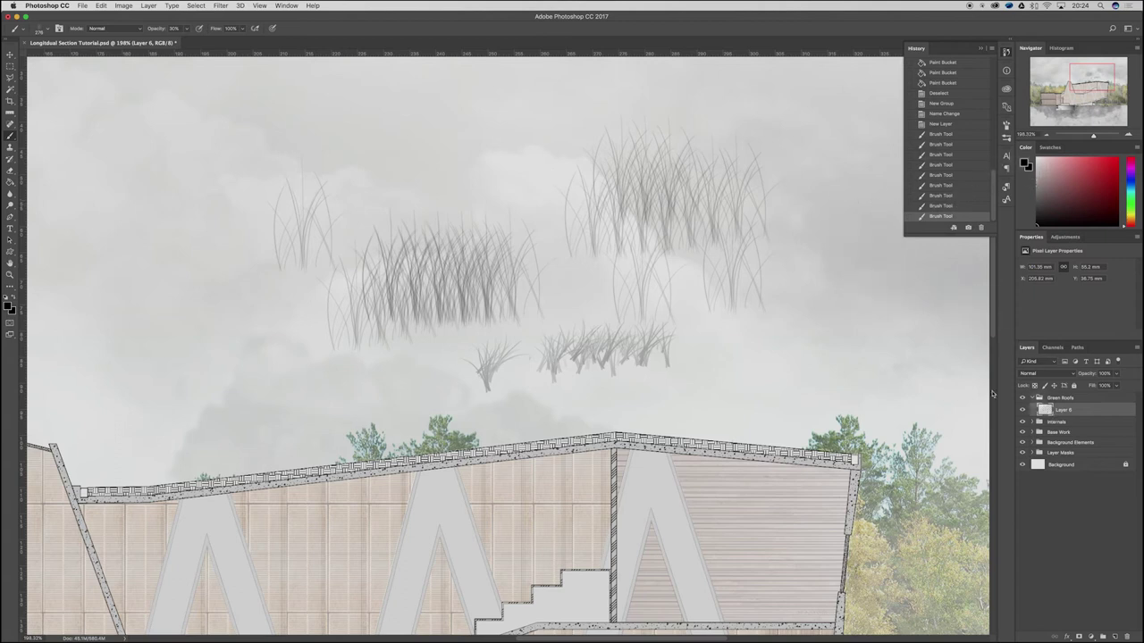
pyautogui.press('BackSpace')
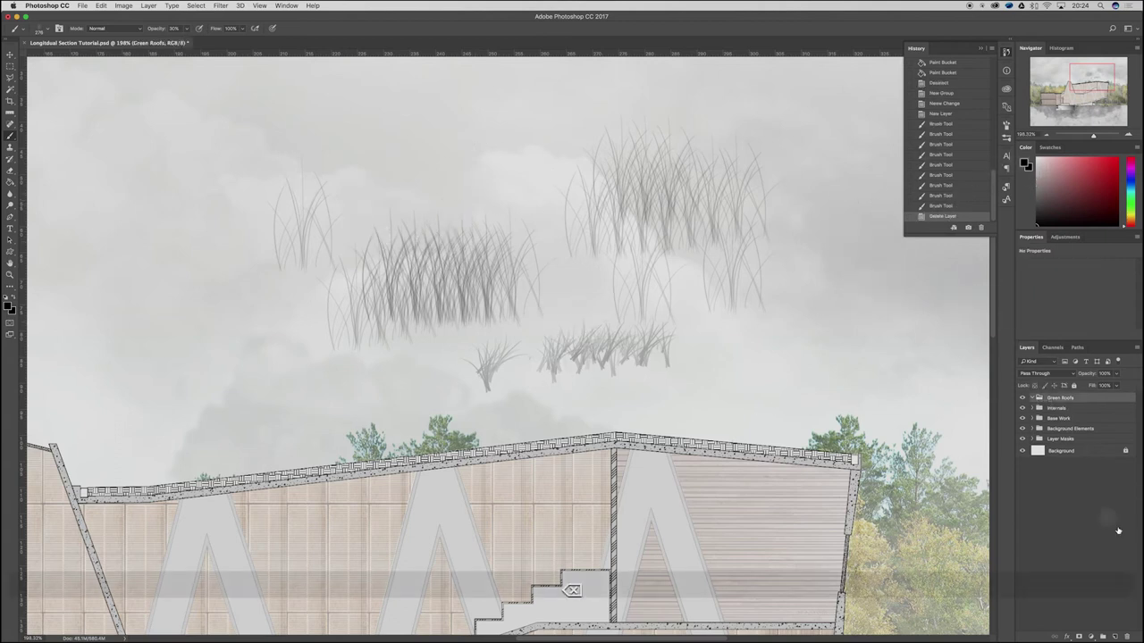
# Step: Add a fresh layer to the Green Roofs group and shrink the grass brush to suit the roof edge
pyautogui.click(1116, 636)
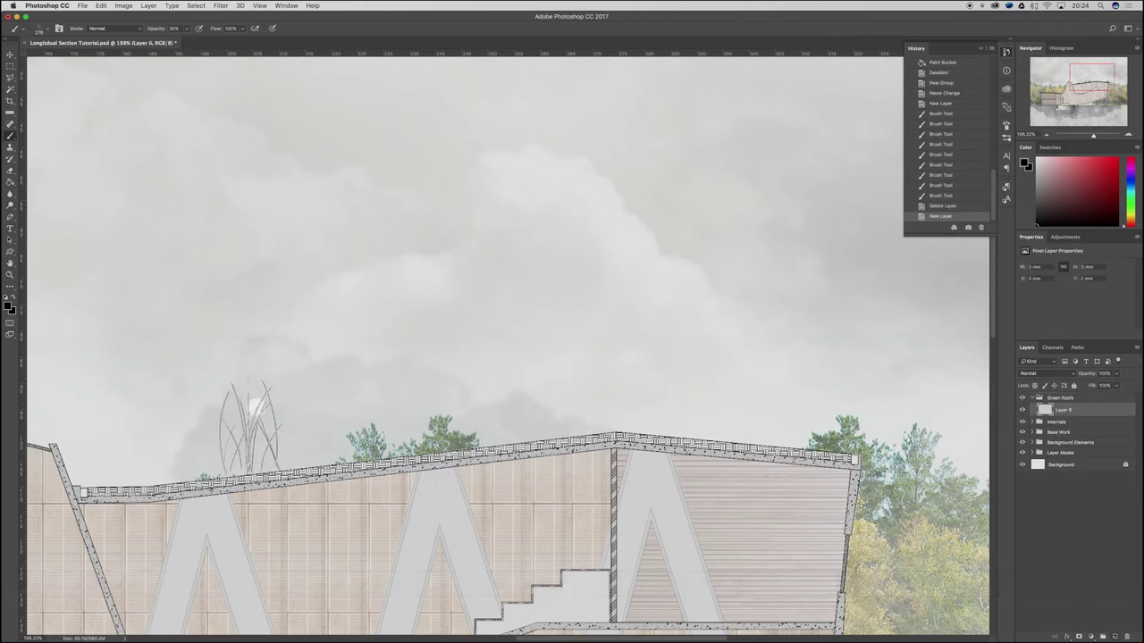
pyautogui.scroll(5, 107, 474)
pyautogui.moveTo(98, 480); pyautogui.dragTo(170, 492)
pyautogui.press('[')
pyautogui.press('[')
pyautogui.press('[')
pyautogui.press('[')
pyautogui.press('[')
pyautogui.press('[')
pyautogui.press('[')
pyautogui.press('[')
pyautogui.press('[')
pyautogui.press('[')
pyautogui.press('[')
pyautogui.press('[')
pyautogui.press('[')
pyautogui.press('[')
pyautogui.press('[')
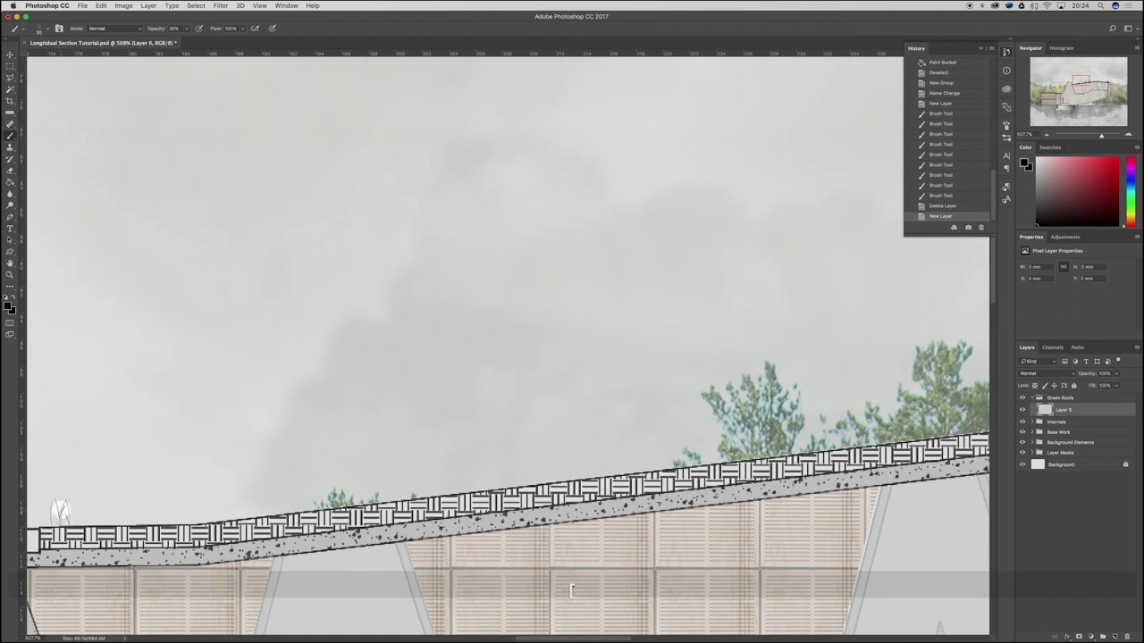
# Step: Paint short trial strokes of grass along the flat start of the upper roof, adjusting the brush to 30 px
pyautogui.moveTo(47, 516); pyautogui.dragTo(108, 520)
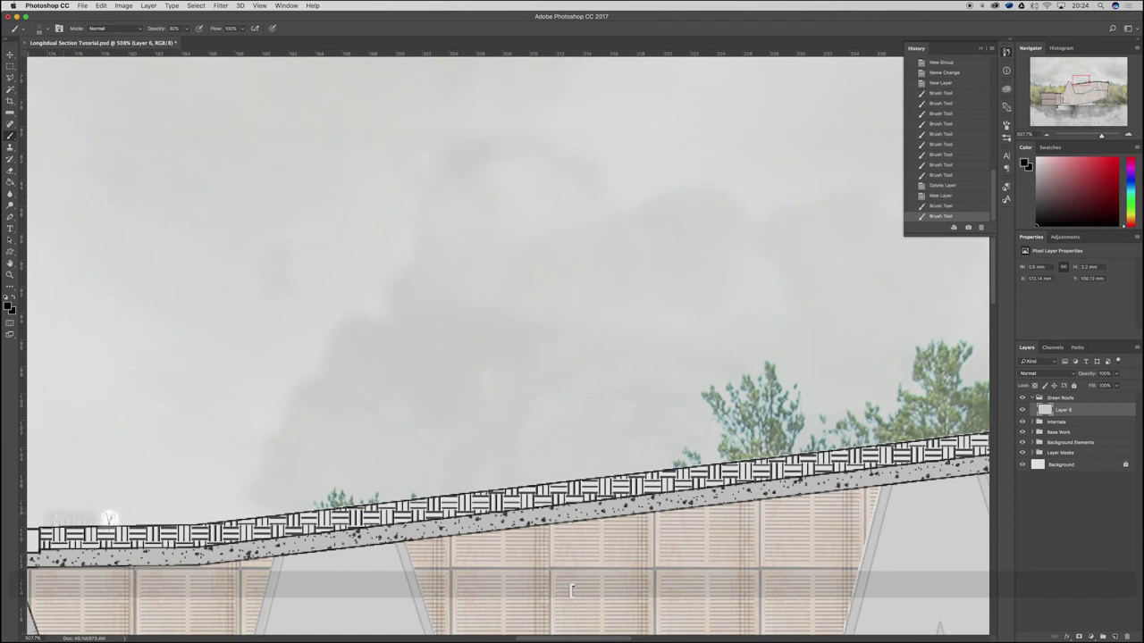
pyautogui.press(']')
pyautogui.moveTo(49, 516)
pyautogui.mouseDown()
pyautogui.moveTo(90, 516)
pyautogui.moveTo(60, 516)
pyautogui.mouseUp()
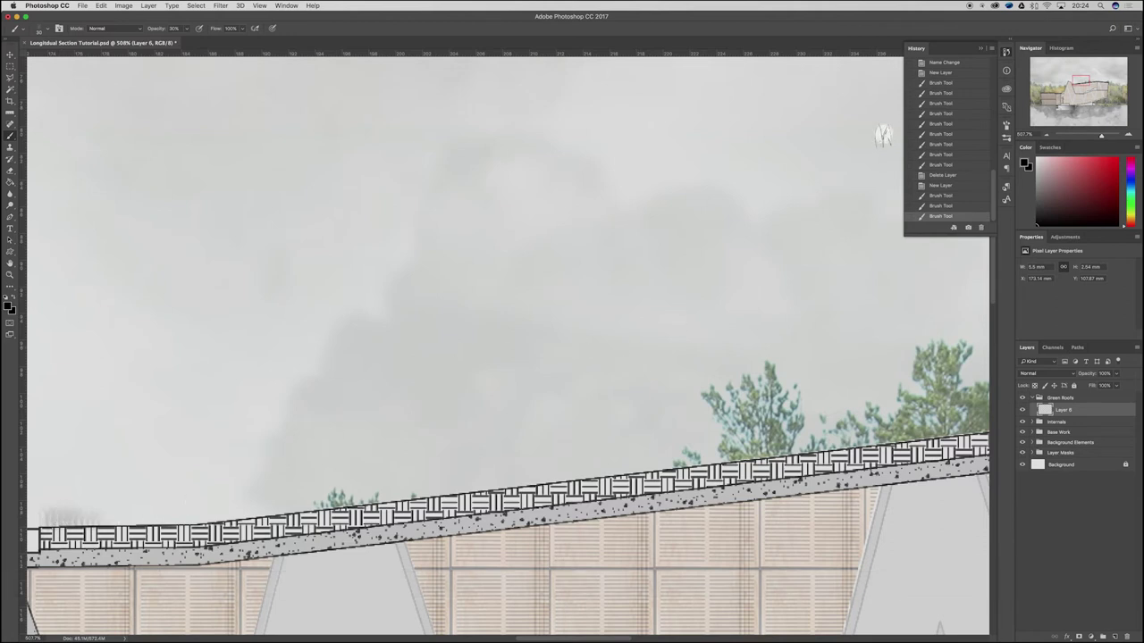
# Step: Enable Shape Dynamics for the grass brush with 22% size jitter, and widen the brush tip spacing
pyautogui.click(1007, 126)
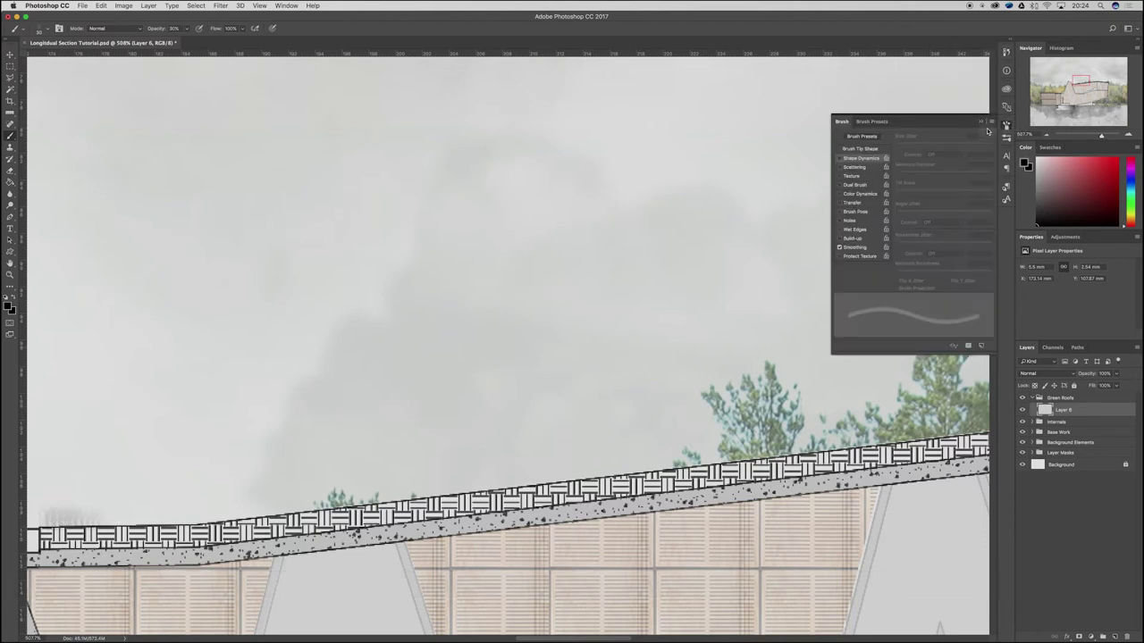
pyautogui.click(879, 158)
pyautogui.moveTo(896, 146); pyautogui.dragTo(913, 146)
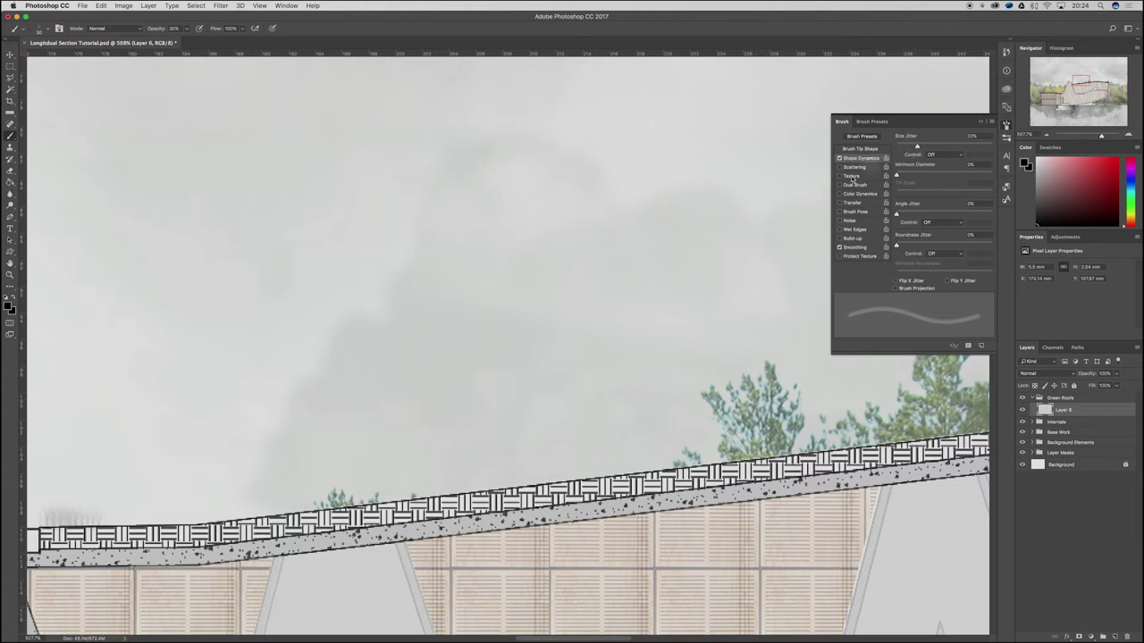
pyautogui.click(884, 149)
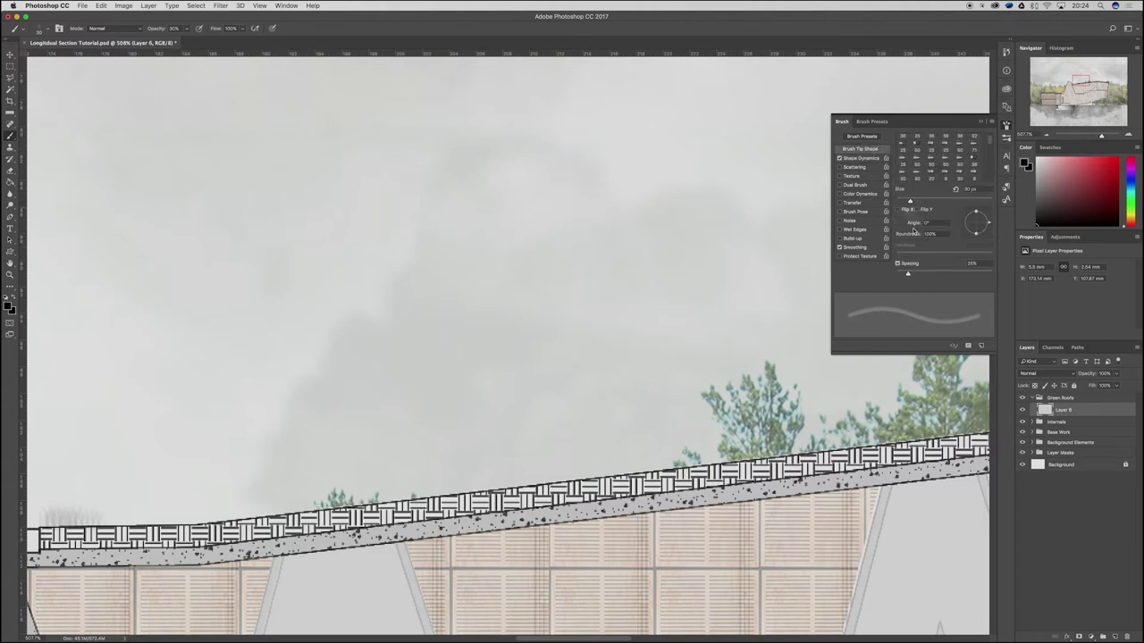
pyautogui.moveTo(925, 274); pyautogui.dragTo(937, 273)
# Step: Enable Scattering for the grass brush, raise its count slightly, and set the angle jitter to 7%
pyautogui.click(844, 168)
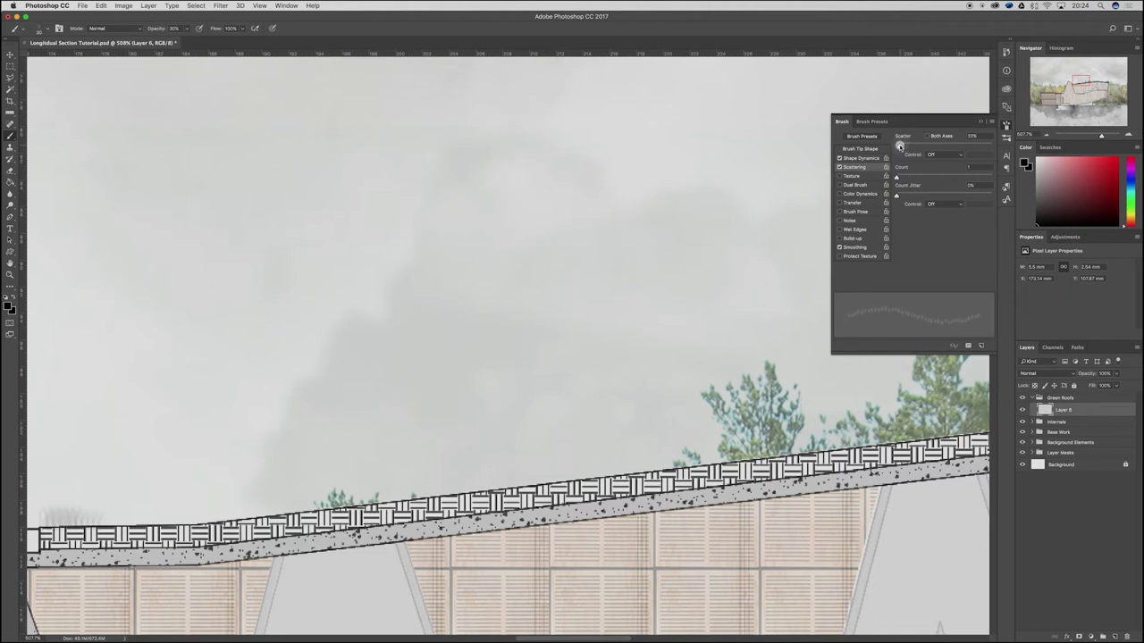
pyautogui.moveTo(899, 177); pyautogui.dragTo(906, 178)
pyautogui.click(860, 159)
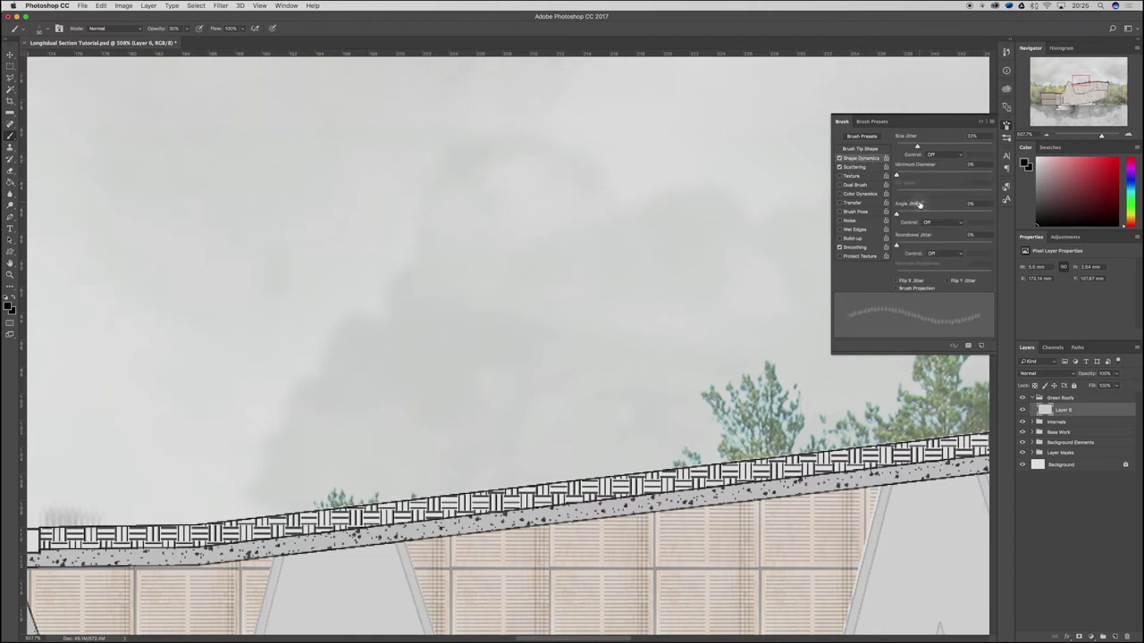
pyautogui.moveTo(897, 214); pyautogui.dragTo(902, 215)
# Step: Test the adjusted grass brush with two strokes in the sky, and delete the layer they are on
pyautogui.moveTo(463, 307)
pyautogui.mouseDown()
pyautogui.moveTo(615, 308)
pyautogui.moveTo(428, 316)
pyautogui.moveTo(579, 314)
pyautogui.moveTo(403, 318)
pyautogui.mouseUp()
pyautogui.moveTo(225, 284)
pyautogui.mouseDown()
pyautogui.moveTo(399, 283)
pyautogui.moveTo(204, 300)
pyautogui.mouseUp()
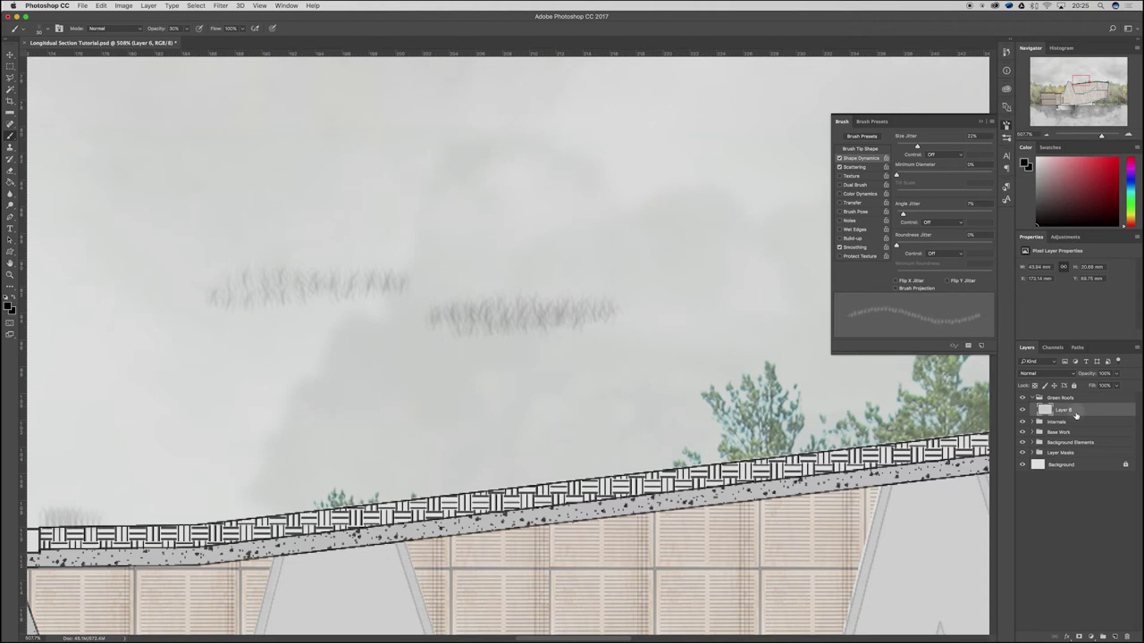
pyautogui.press('BackSpace')
# Step: Add a replacement layer inside the Green Roofs group for the roof grass
pyautogui.click(1114, 637)
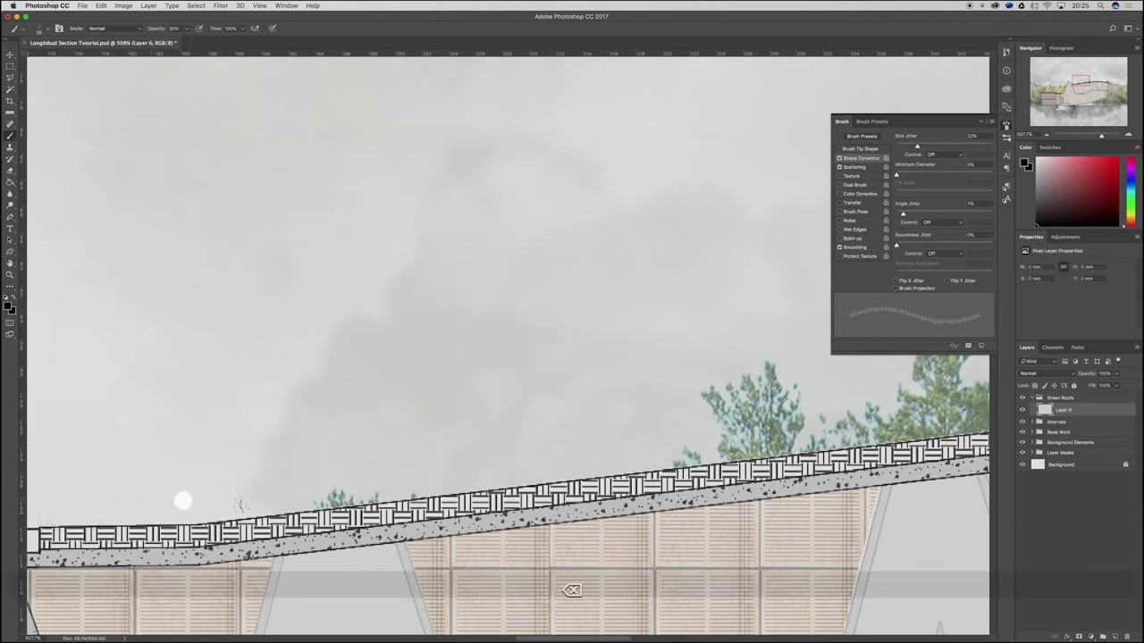
pyautogui.scroll(-3, 492, 455)
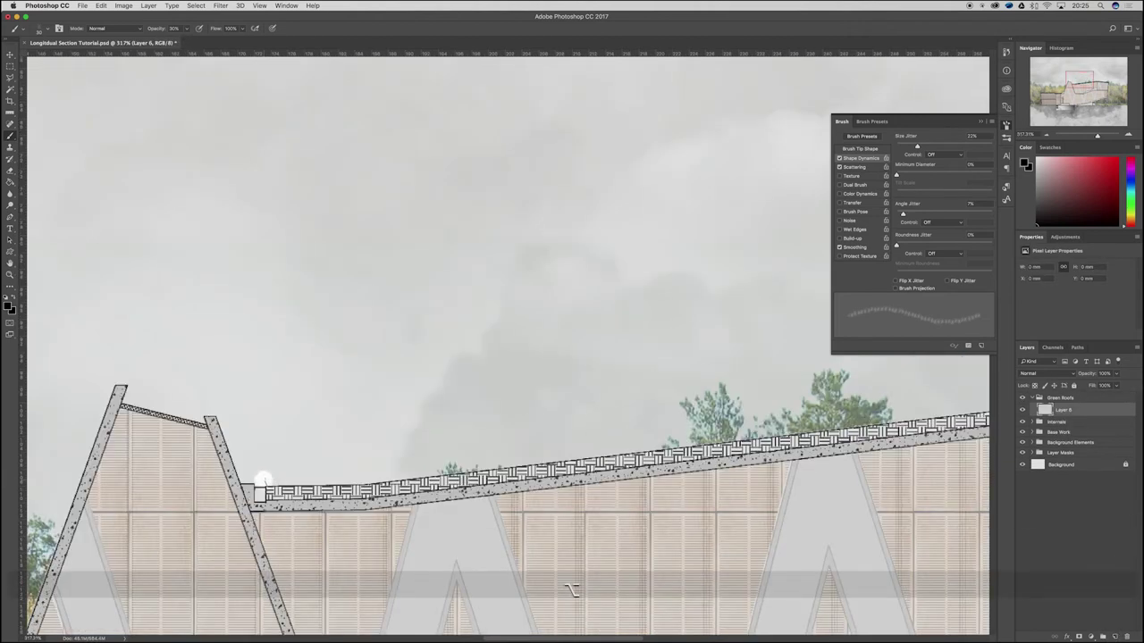
# Step: Paint grass along the short flat section of the upper roof beside the tower, with the brush opacity raised to 100%
pyautogui.moveTo(277, 479); pyautogui.dragTo(357, 479)
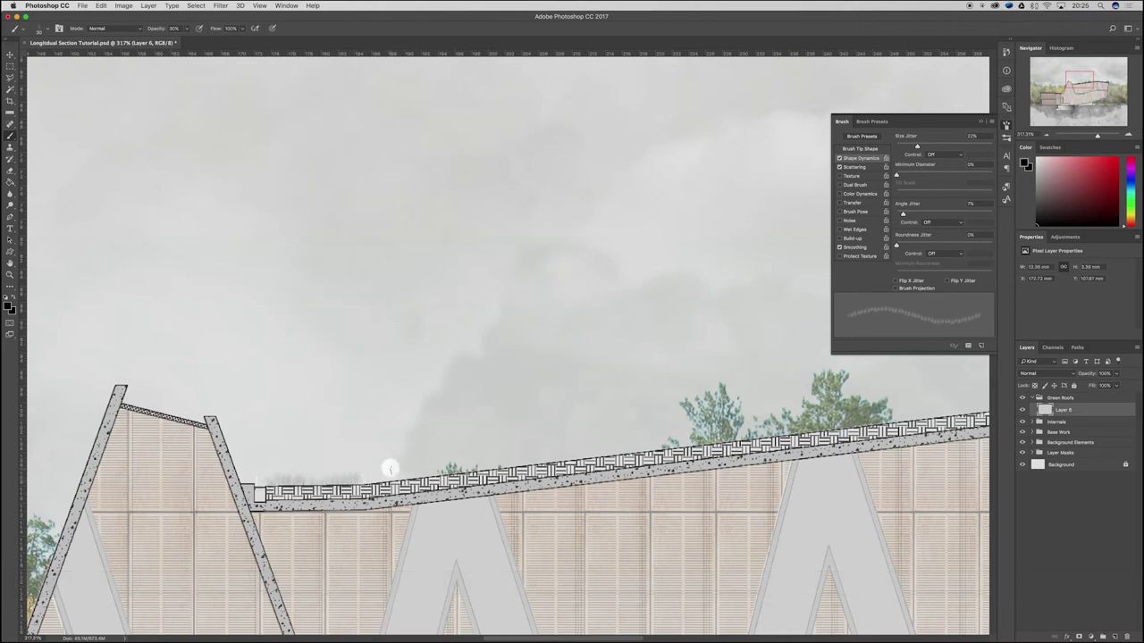
pyautogui.press('0')
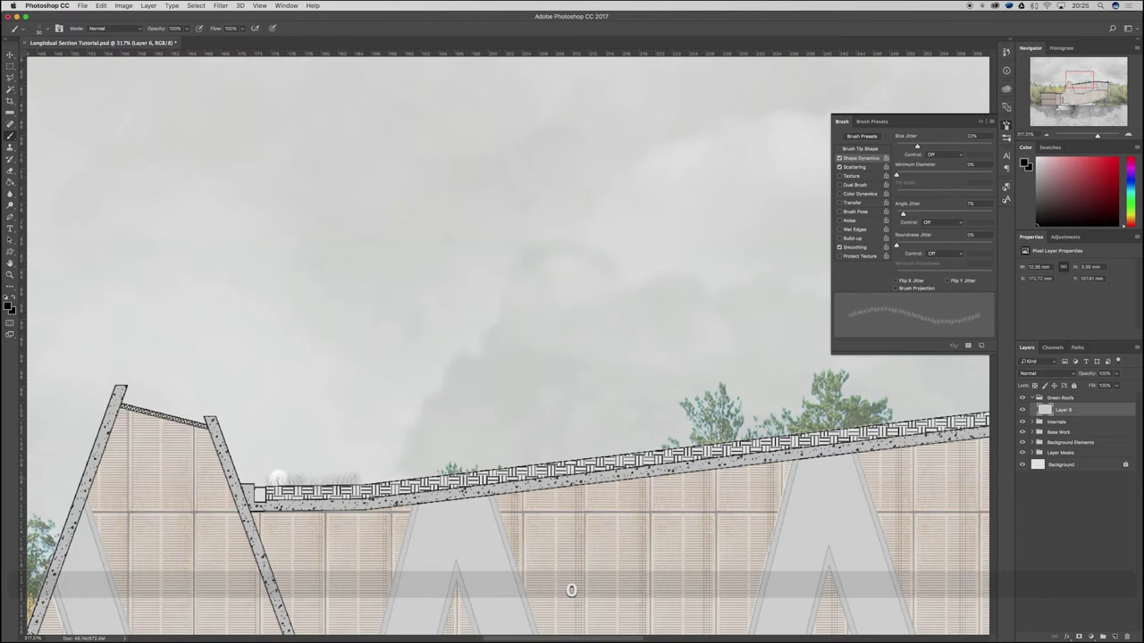
pyautogui.keyDown('shift'); pyautogui.click(359, 480); pyautogui.keyUp('shift')
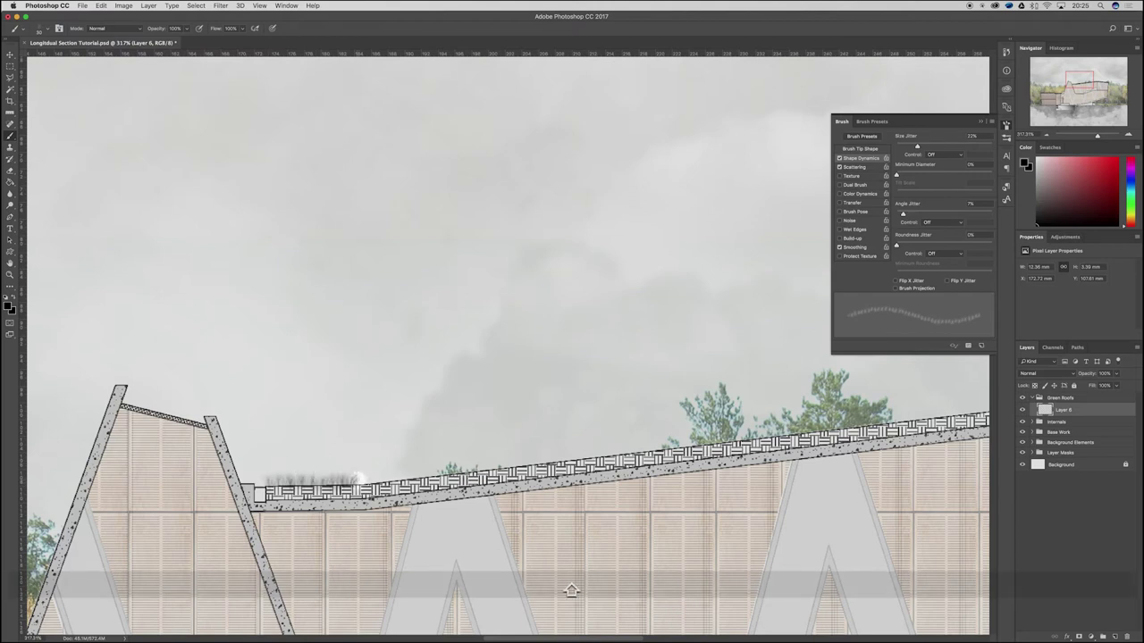
# Step: Paint two straight passes of grass along the rising upper roof, between the flat section and the ridge
pyautogui.scroll(-3, 295, 467)
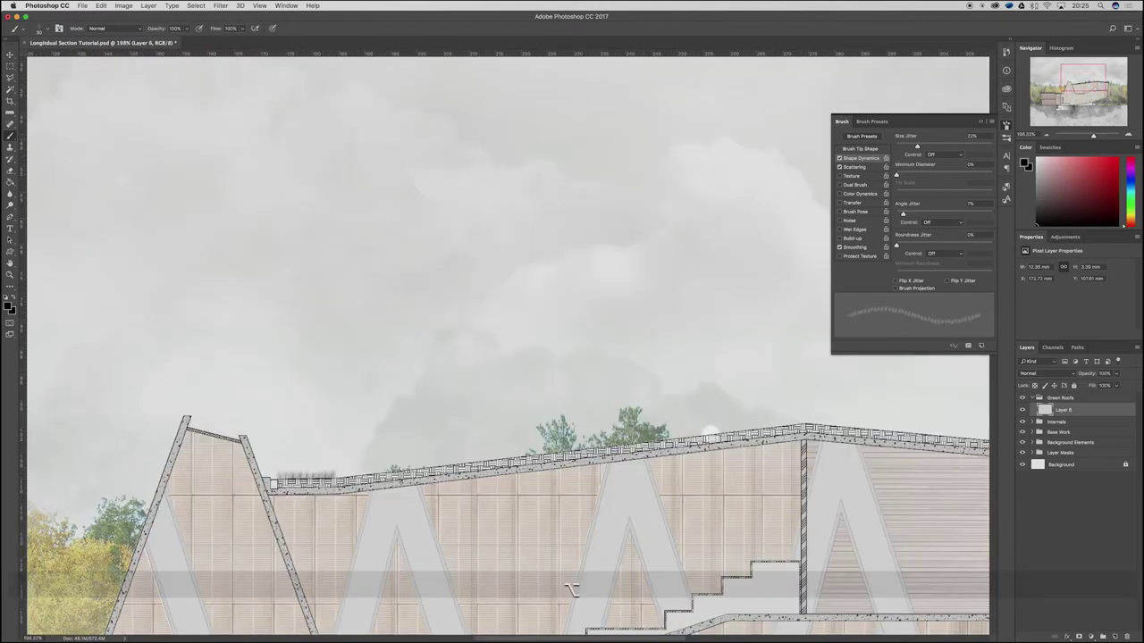
pyautogui.keyDown('shift'); pyautogui.click(805, 416); pyautogui.keyUp('shift')
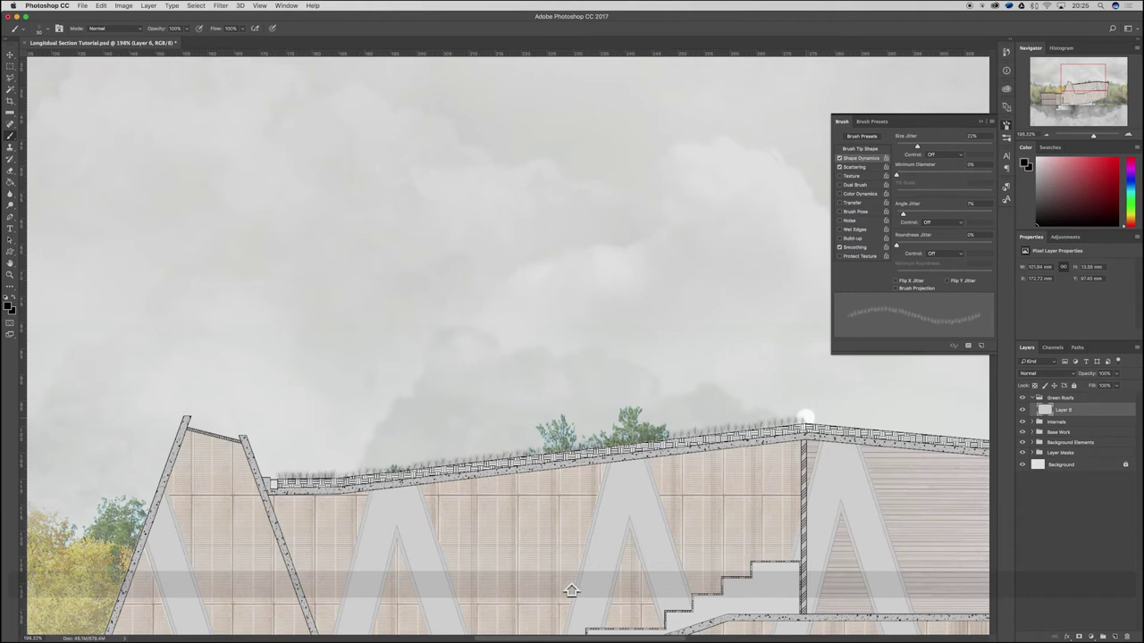
pyautogui.keyDown('shift'); pyautogui.click(342, 471); pyautogui.keyUp('shift')
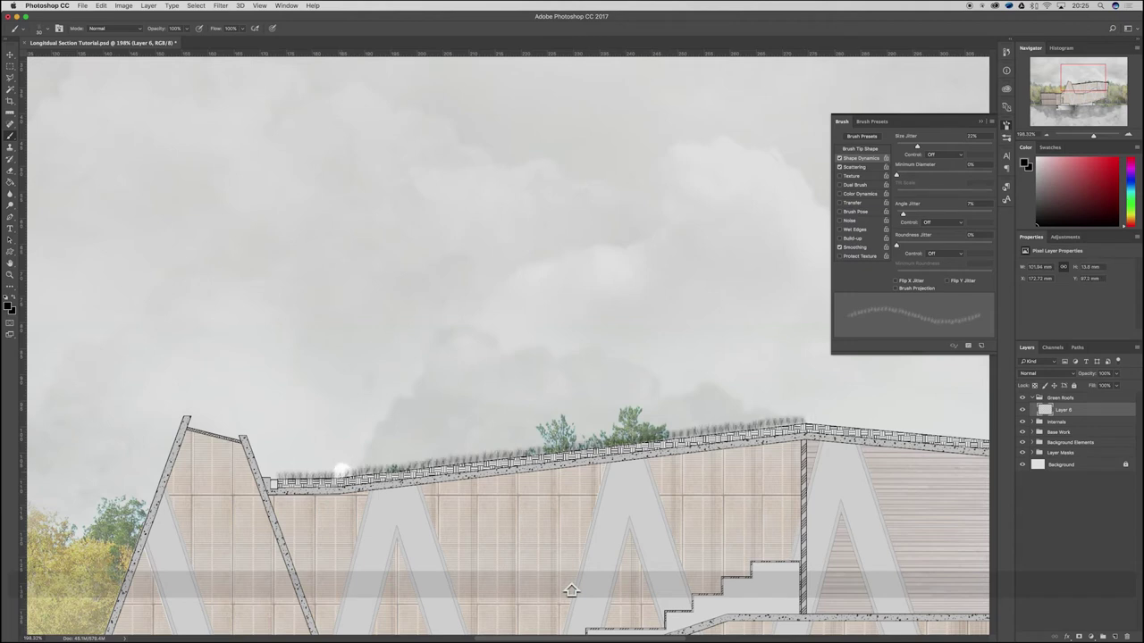
# Step: Paint two straight passes of grass along the falling part of the upper roof, between the ridge and the far end wall
pyautogui.scroll(-3, 402, 438)
pyautogui.scroll(3, 502, 436)
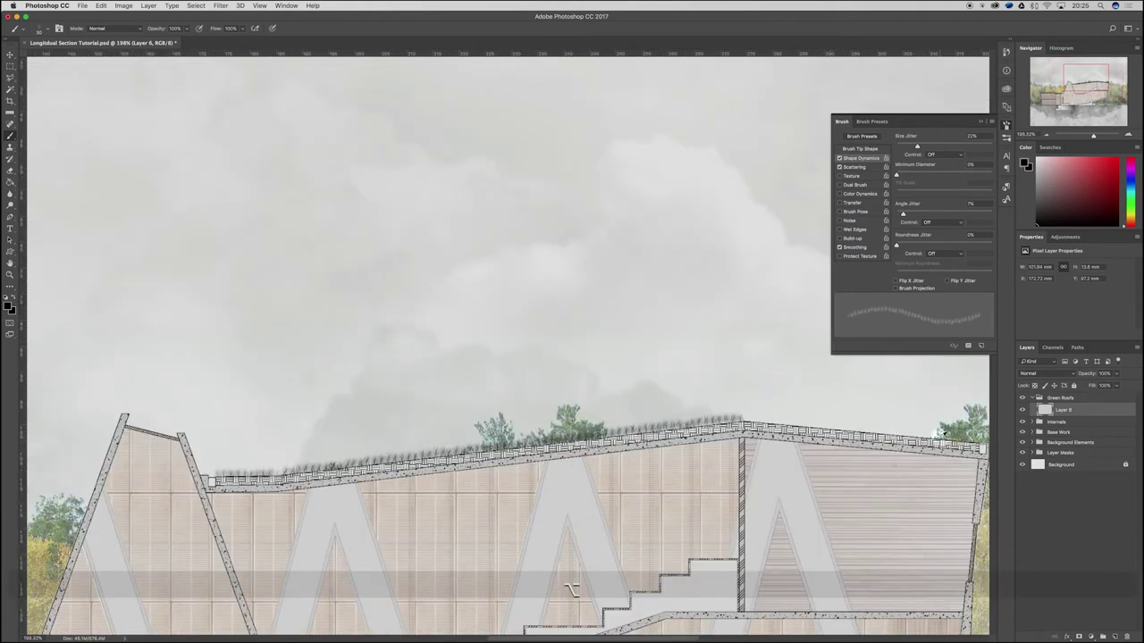
pyautogui.scroll(-3, 940, 434)
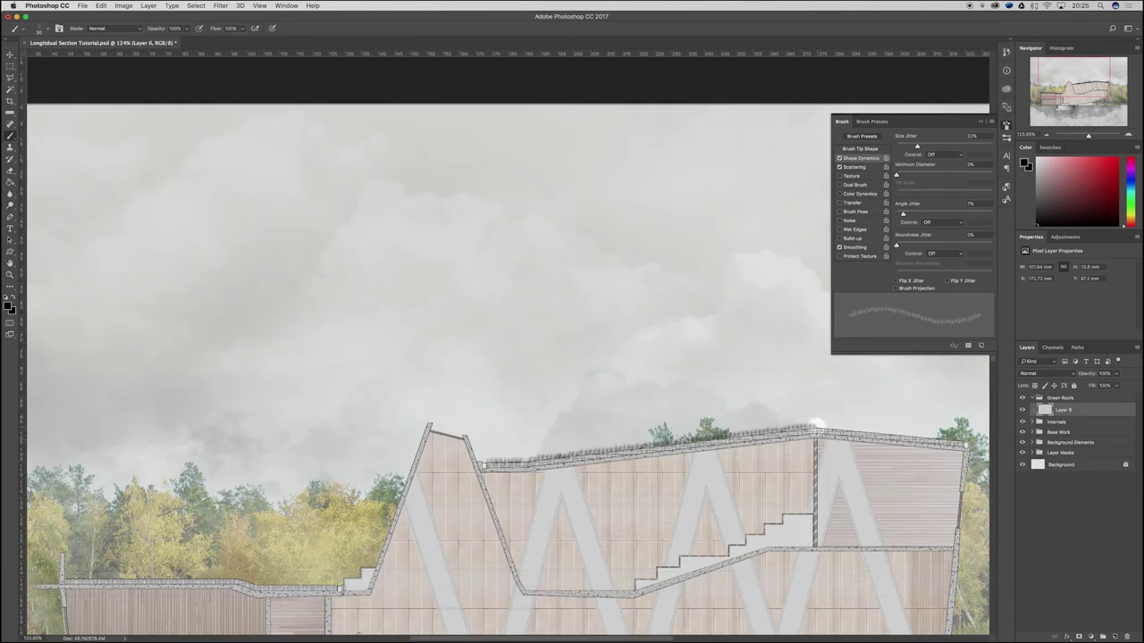
pyautogui.keyDown('shift'); pyautogui.click(967, 442); pyautogui.keyUp('shift')
pyautogui.keyDown('shift'); pyautogui.click(817, 422); pyautogui.keyUp('shift')
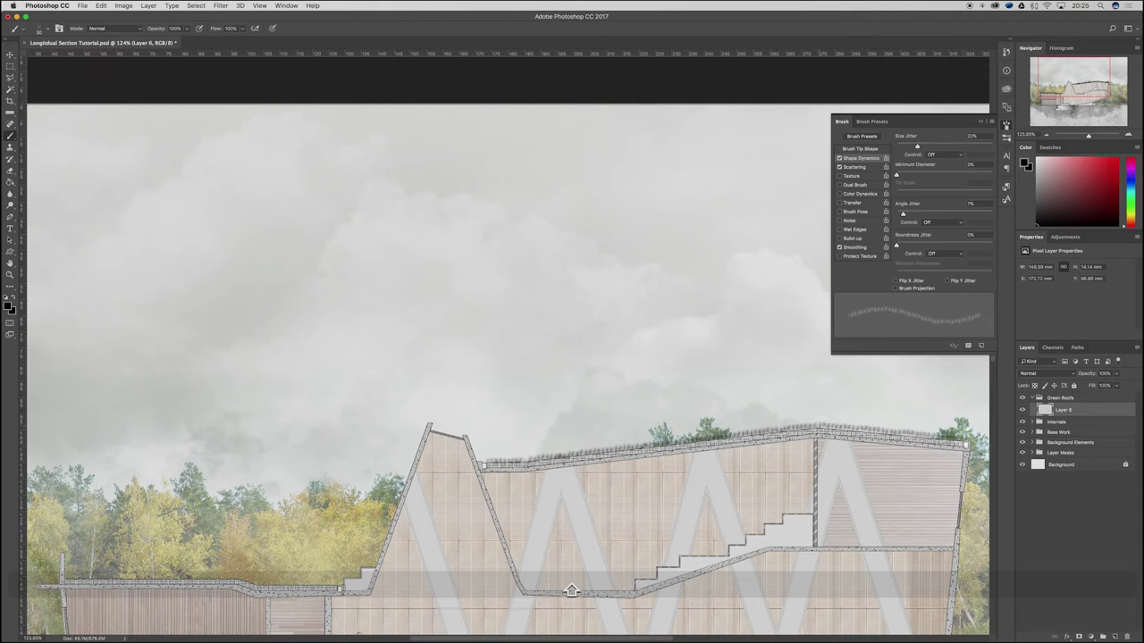
# Step: Paint straight passes of grass along the flat part of the lower roof, from the parapet to the start of the slope
pyautogui.scroll(-3, 685, 422)
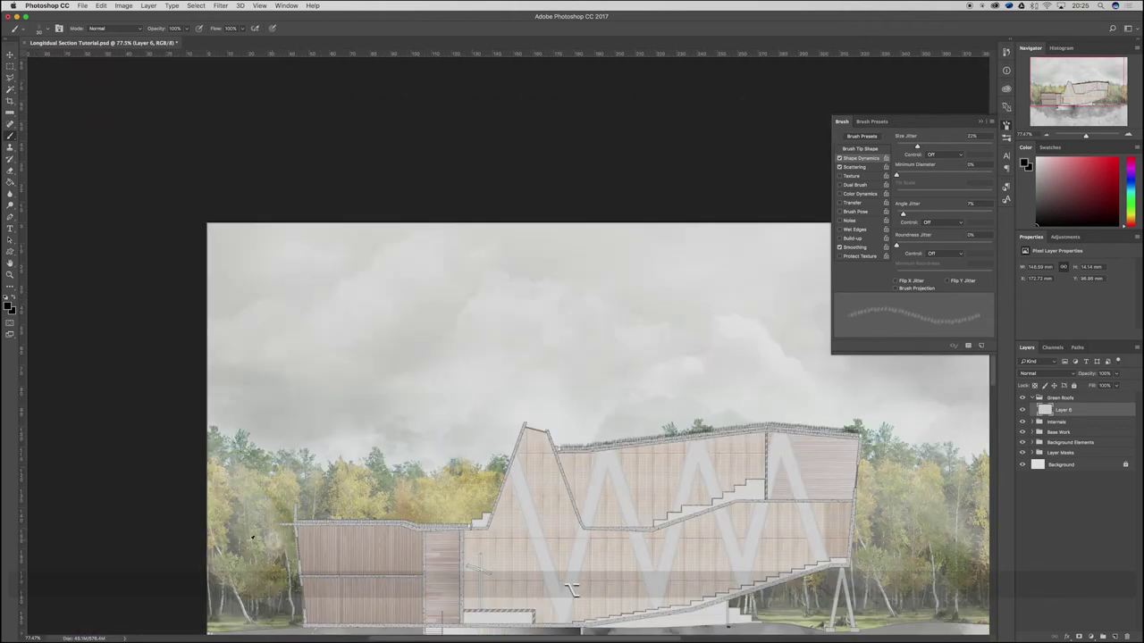
pyautogui.scroll(9, 296, 526)
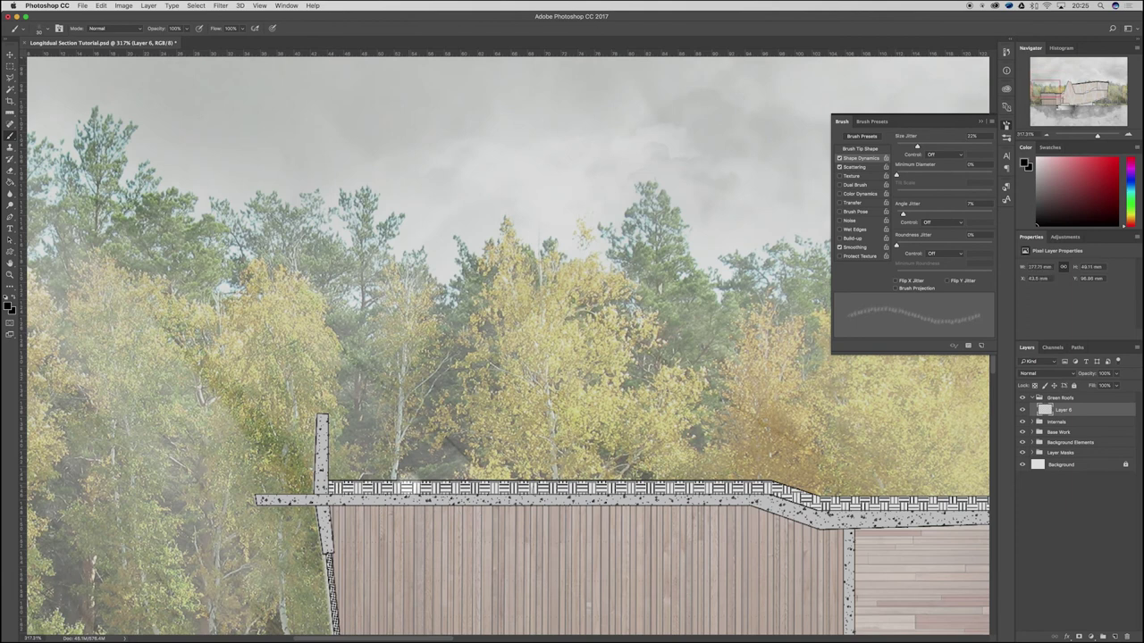
pyautogui.click(331, 479)
pyautogui.keyDown('shift'); pyautogui.click(767, 476); pyautogui.keyUp('shift')
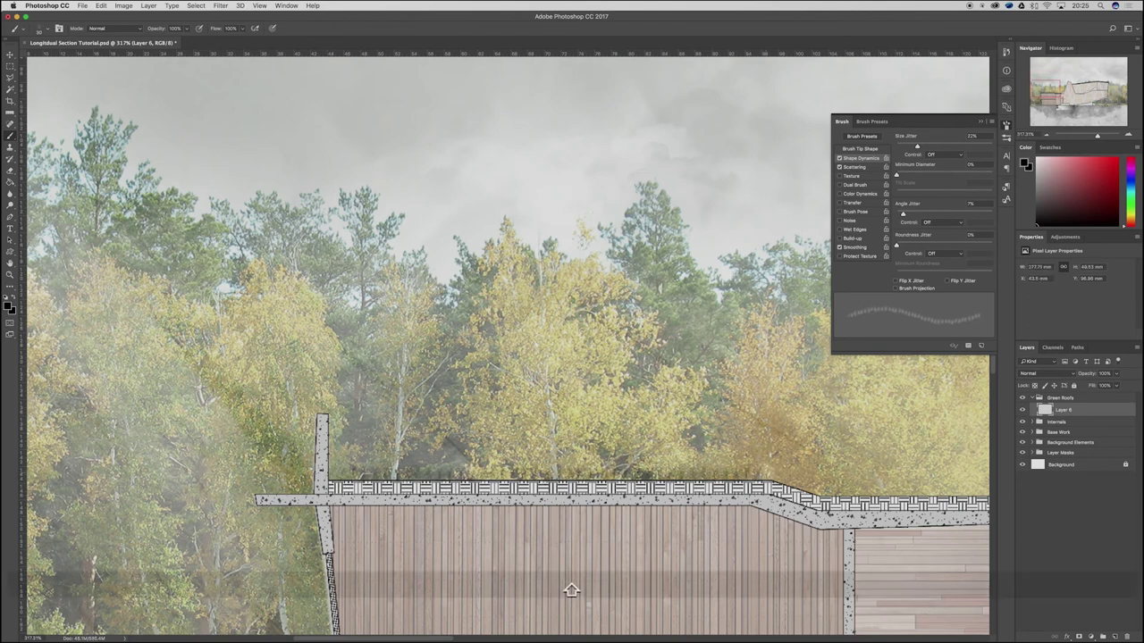
pyautogui.keyDown('shift'); pyautogui.click(331, 475); pyautogui.keyUp('shift')
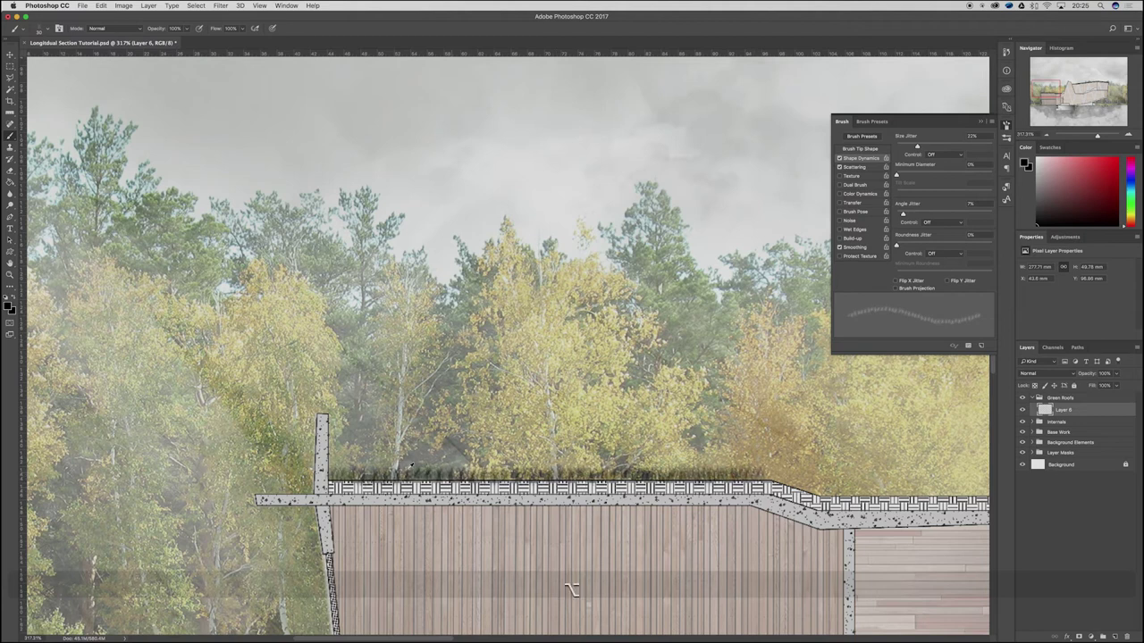
# Step: Continue the grass down the lower roof's short slope, along its lowered section and on top of the two steps beside the tower
pyautogui.scroll(-3, 584, 488)
pyautogui.scroll(3, 931, 502)
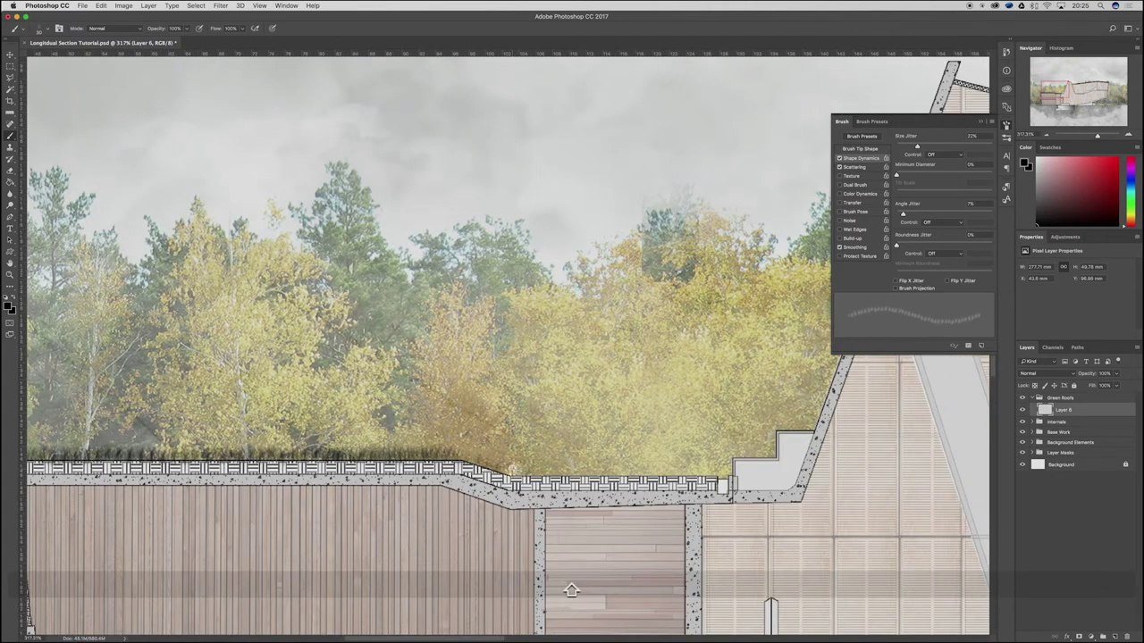
pyautogui.moveTo(507, 467)
pyautogui.mouseDown()
pyautogui.moveTo(463, 453)
pyautogui.moveTo(499, 464)
pyautogui.moveTo(479, 459)
pyautogui.mouseUp()
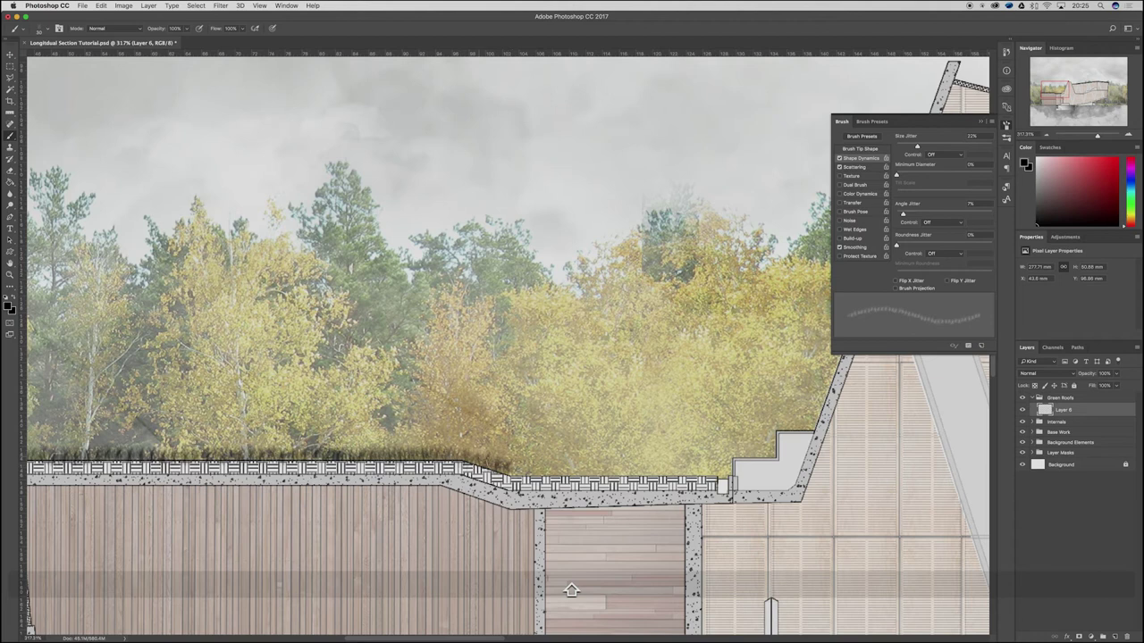
pyautogui.keyDown('shift'); pyautogui.click(715, 466); pyautogui.keyUp('shift')
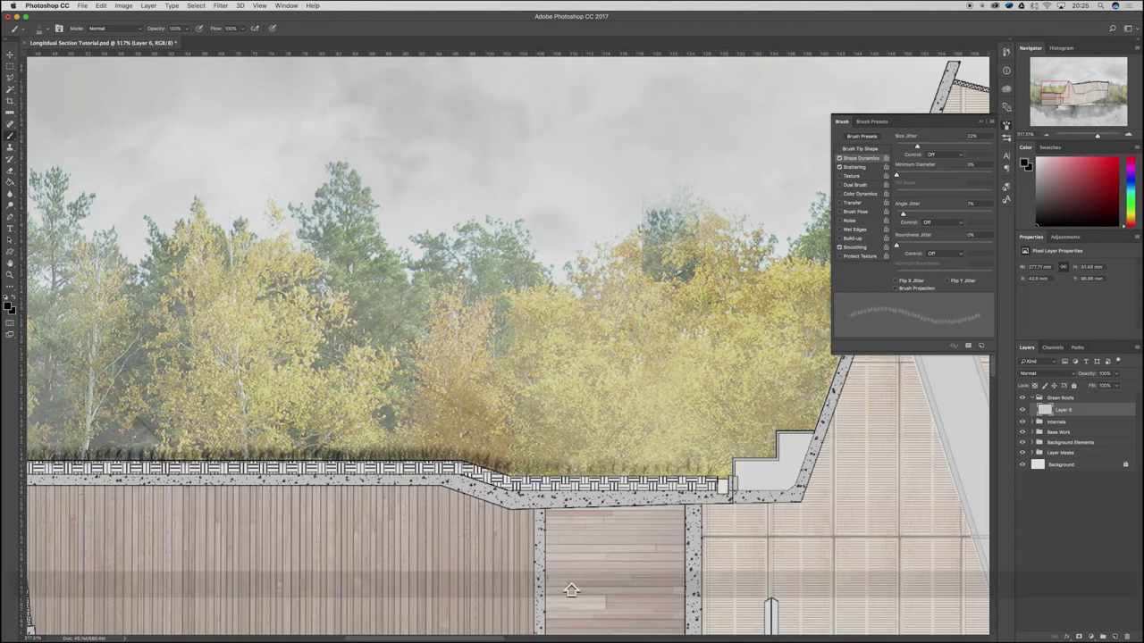
pyautogui.keyDown('shift'); pyautogui.click(513, 468); pyautogui.keyUp('shift')
pyautogui.keyDown('shift'); pyautogui.click(713, 465); pyautogui.keyUp('shift')
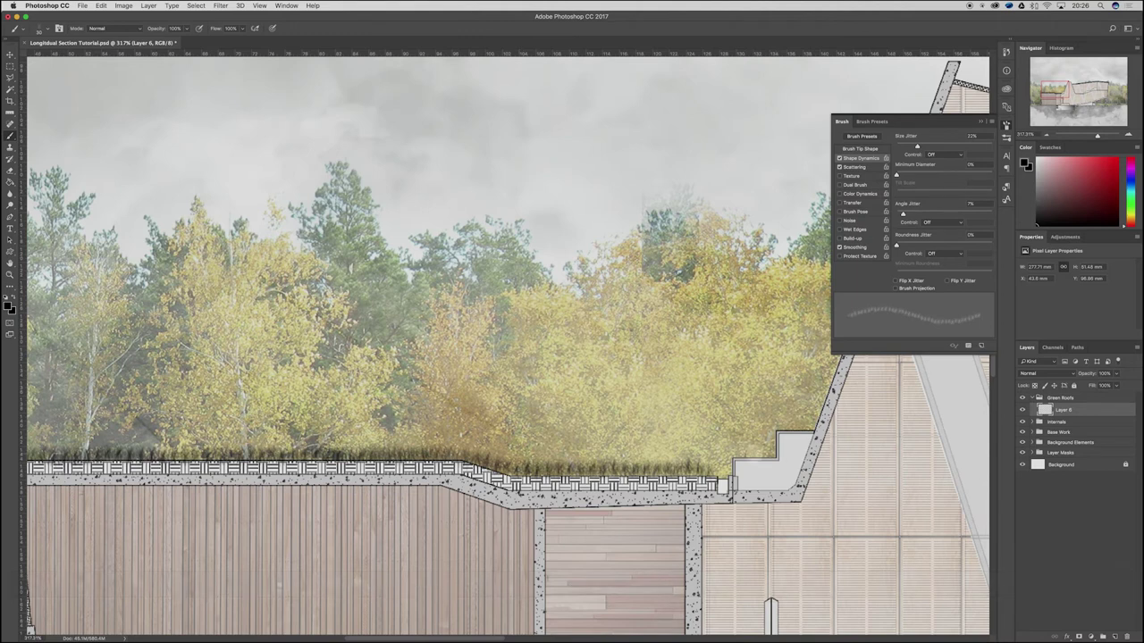
pyautogui.moveTo(761, 451)
pyautogui.mouseDown()
pyautogui.moveTo(744, 452)
pyautogui.moveTo(774, 451)
pyautogui.moveTo(741, 453)
pyautogui.moveTo(815, 420)
pyautogui.moveTo(777, 425)
pyautogui.mouseUp()
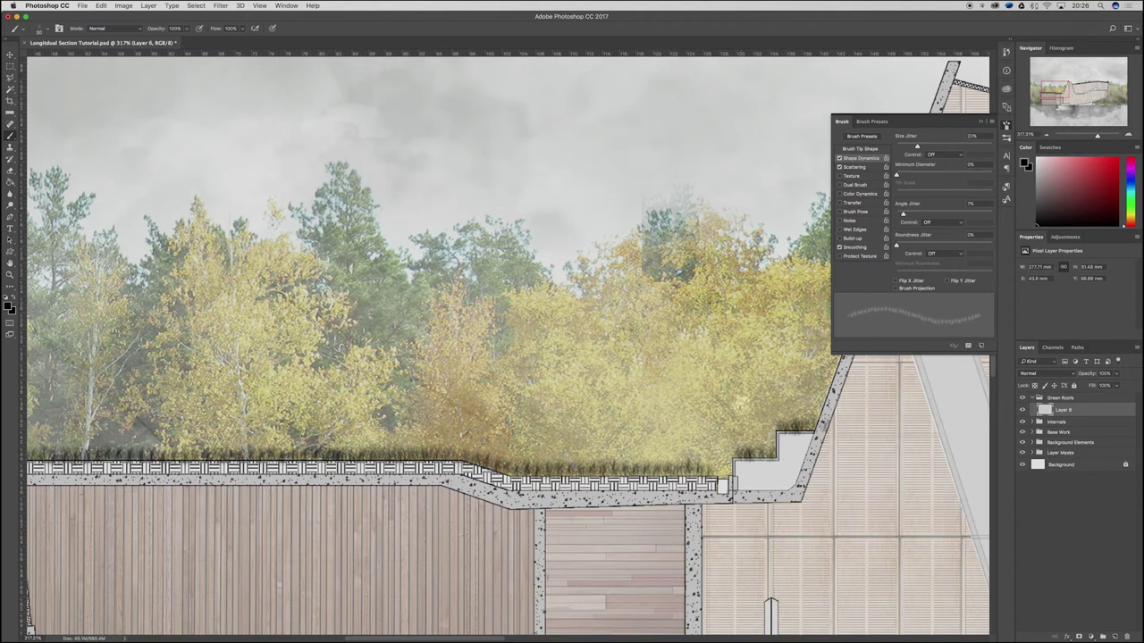
# Step: Outline the area beneath the two grassed steps with the Polygonal Lasso and clear the stray grass inside it
pyautogui.press('l')
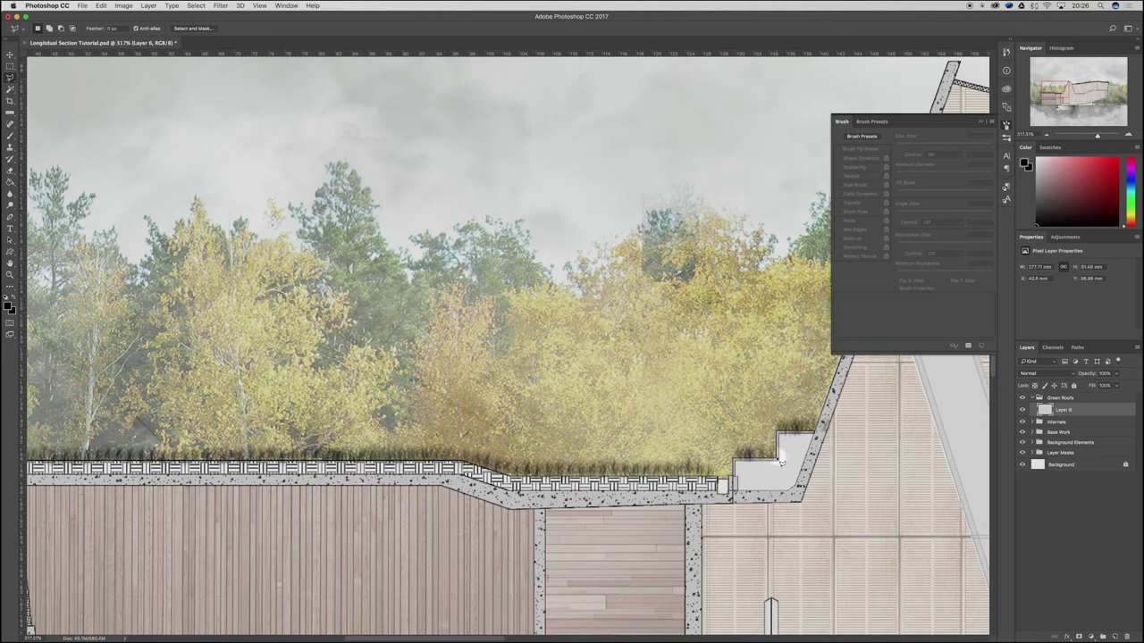
pyautogui.click(733, 461)
pyautogui.click(733, 501)
pyautogui.click(854, 510)
pyautogui.doubleClick(870, 441)
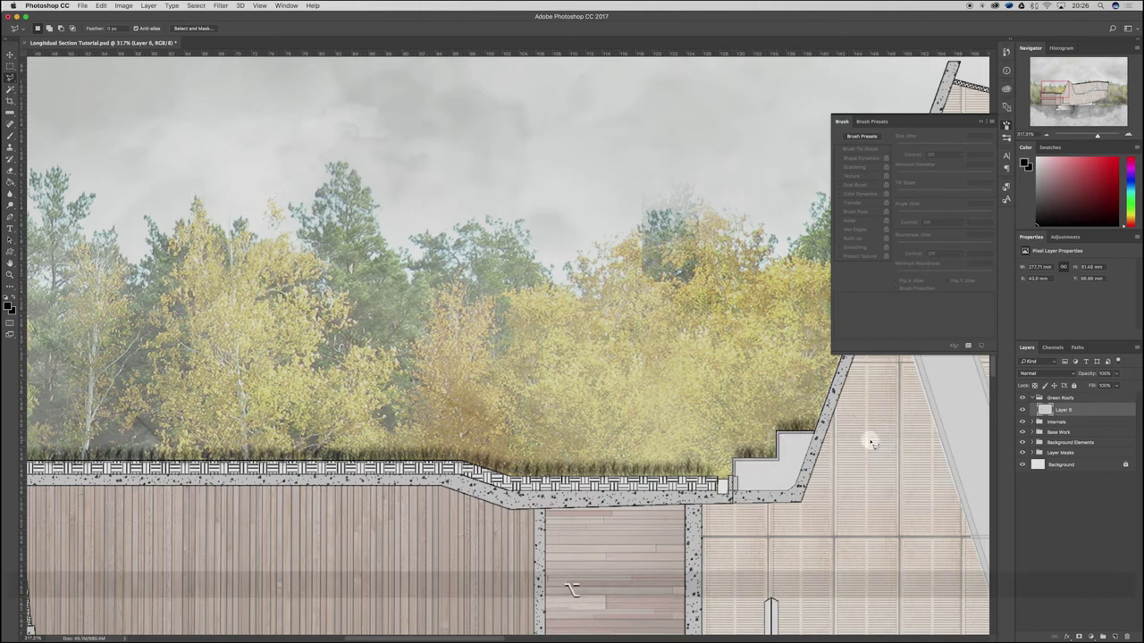
# Step: Rename the painted layer in the Green Roofs group to Grass
pyautogui.scroll(-5, 870, 441)
pyautogui.scroll(-5, 477, 451)
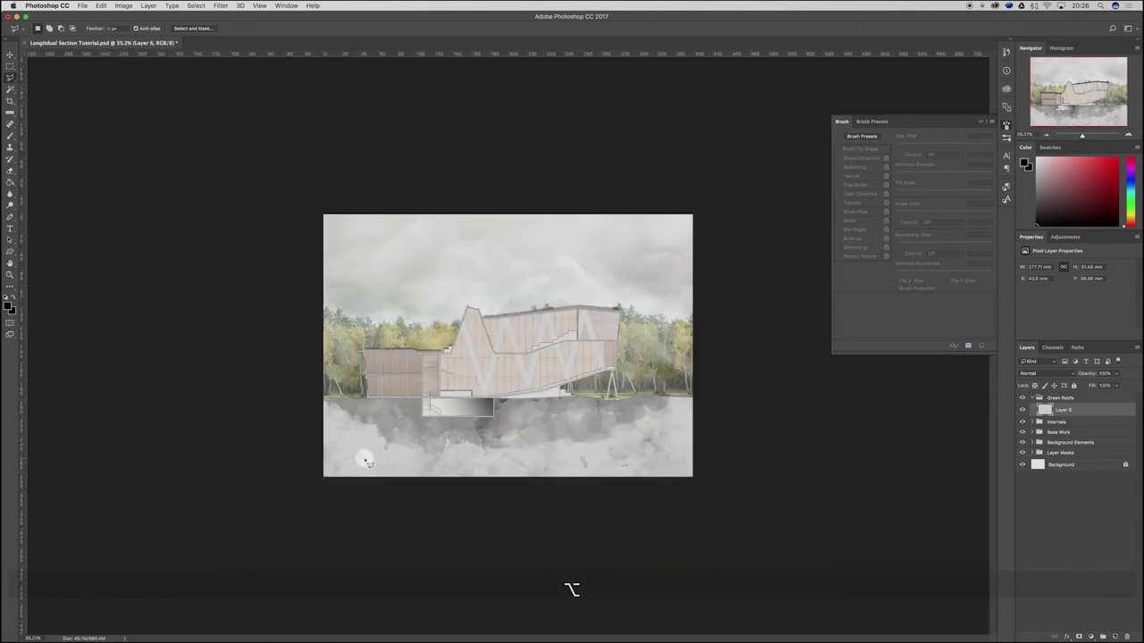
pyautogui.scroll(2, 335, 351)
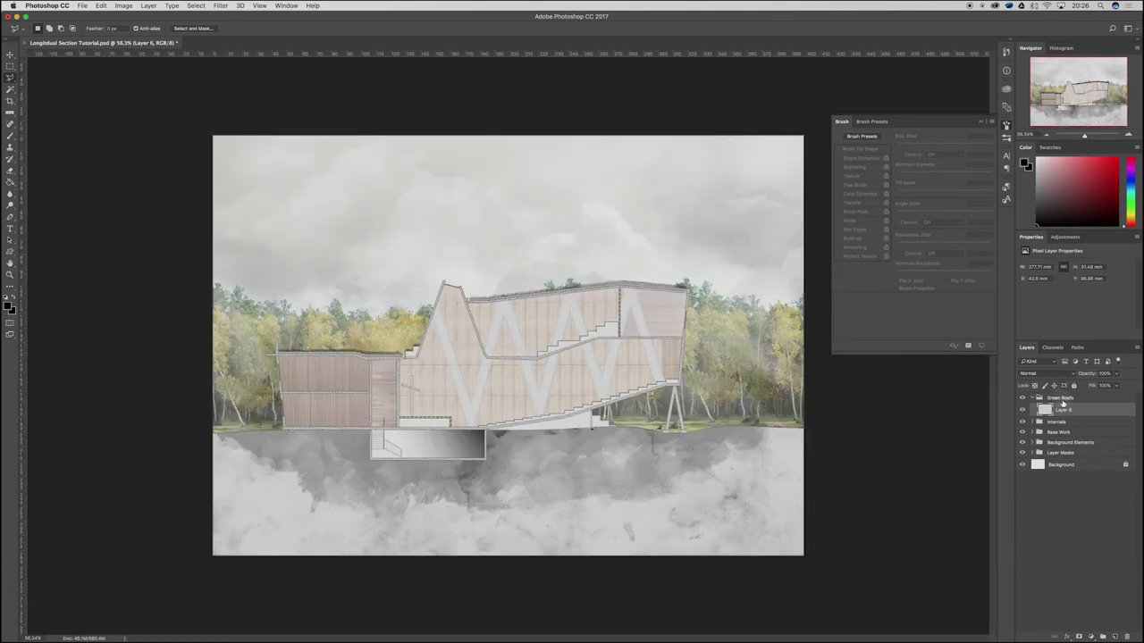
pyautogui.doubleClick(1062, 408)
pyautogui.write('Grass')
# Step: Add a new layer above Grass and name it Plants
pyautogui.scroll(2, 316, 324)
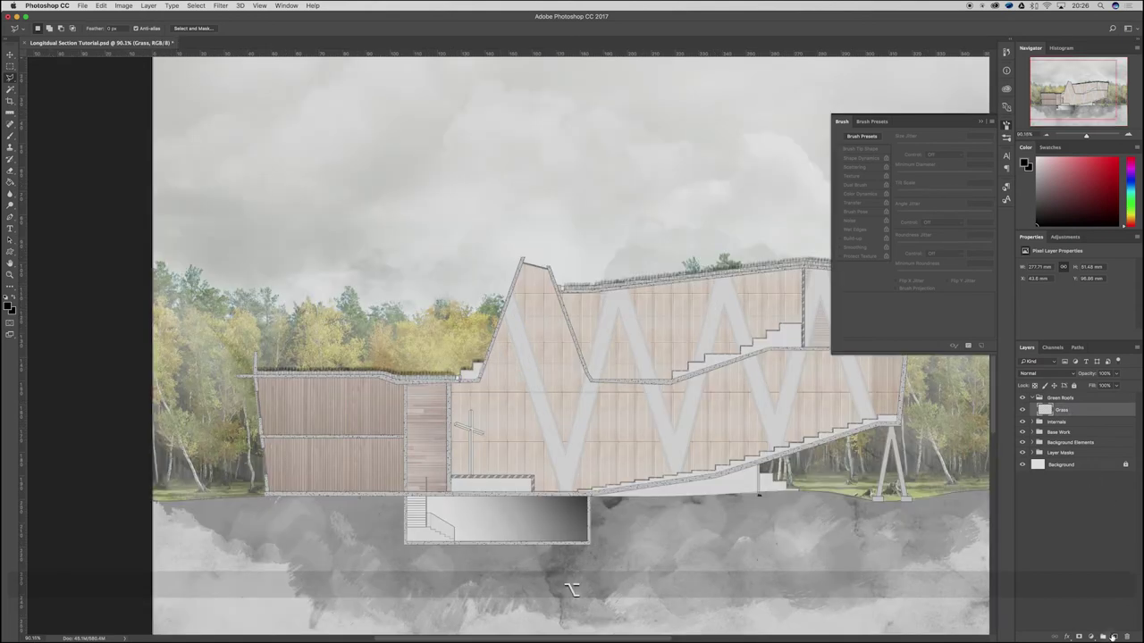
pyautogui.click(1114, 637)
pyautogui.doubleClick(1059, 410)
pyautogui.write('POla')
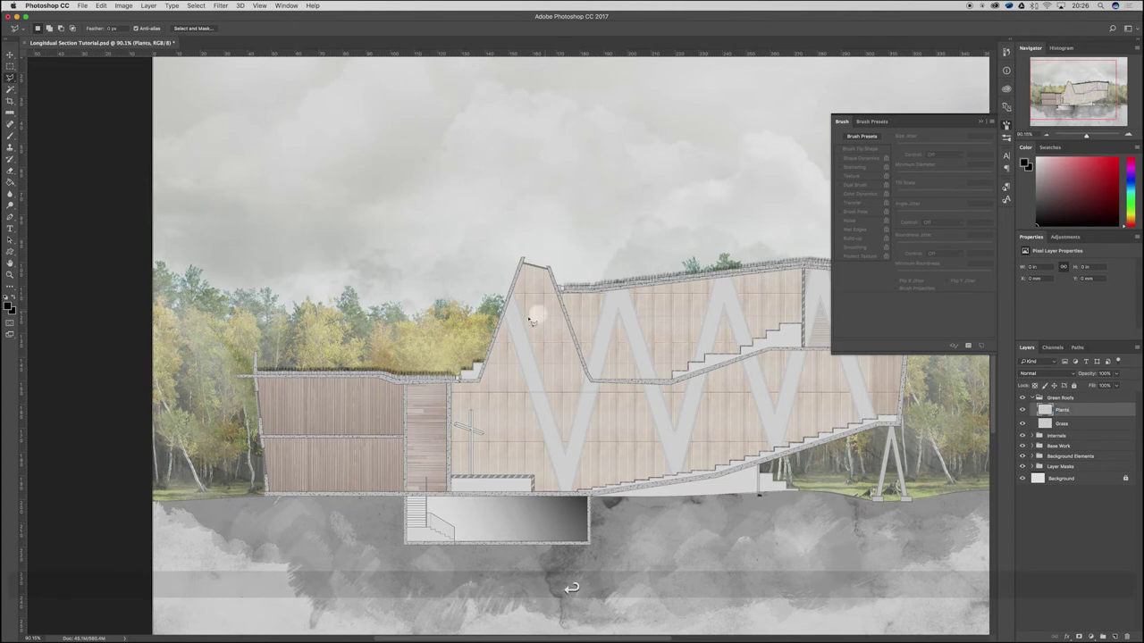
# Step: Close the brush settings and activate the Brush tool for the Plants layer
pyautogui.scroll(2, 268, 338)
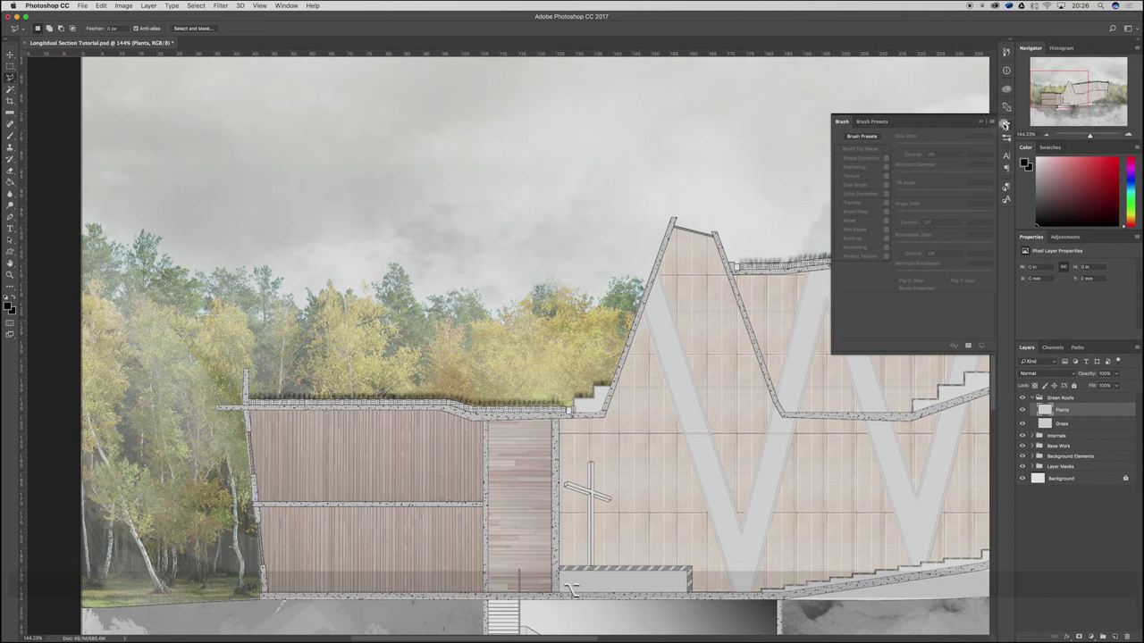
pyautogui.click(1003, 125)
pyautogui.press('b')
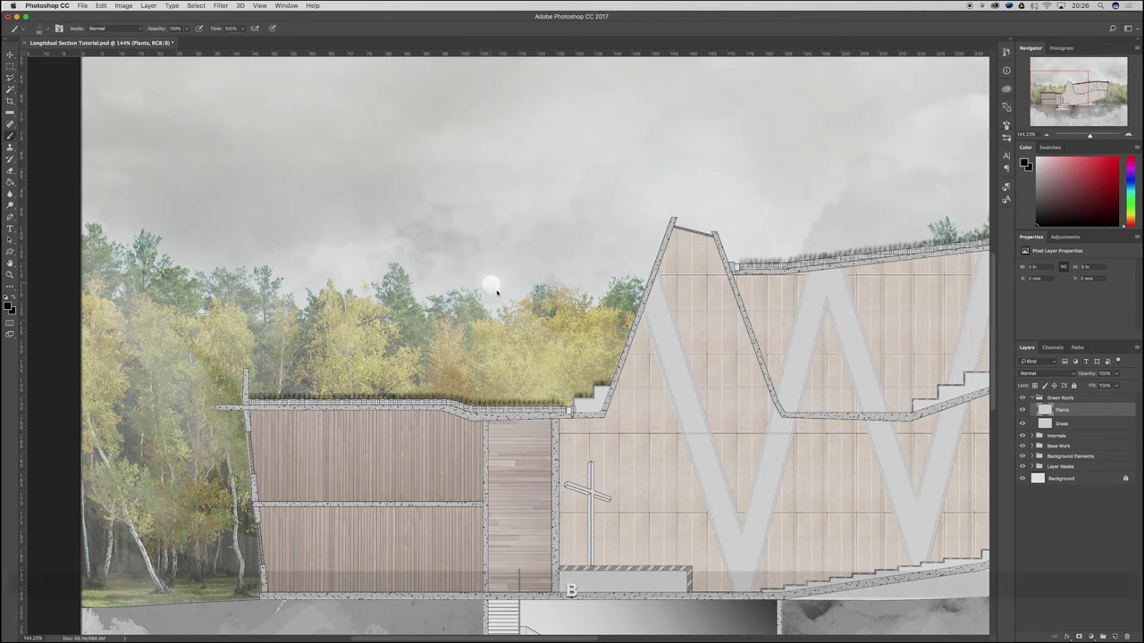
# Step: Browse the brush presets and try the 3254 px tree brush with one stamp over the lower building, undoing the stamp
pyautogui.rightClick(491, 285)
pyautogui.scroll(10, 603, 437)
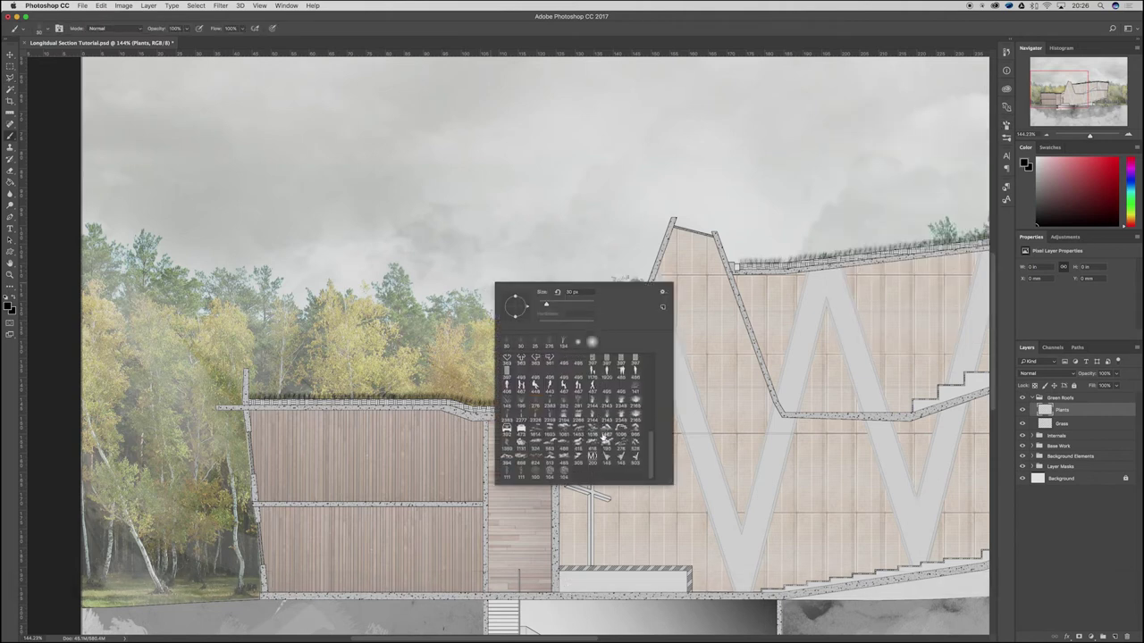
pyautogui.scroll(-6, 649, 393)
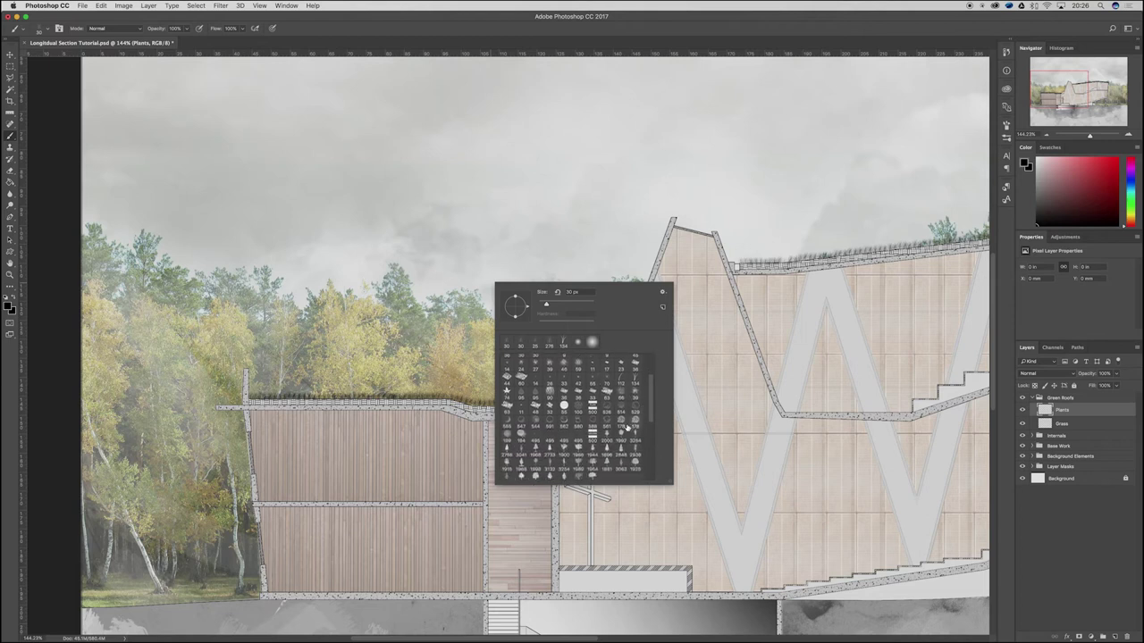
pyautogui.click(630, 444)
pyautogui.click(409, 295)
pyautogui.press('super+z')
# Step: Try the 3132 px tree brush with one stamp over the lower building, undoing the stamp
pyautogui.rightClick(454, 335)
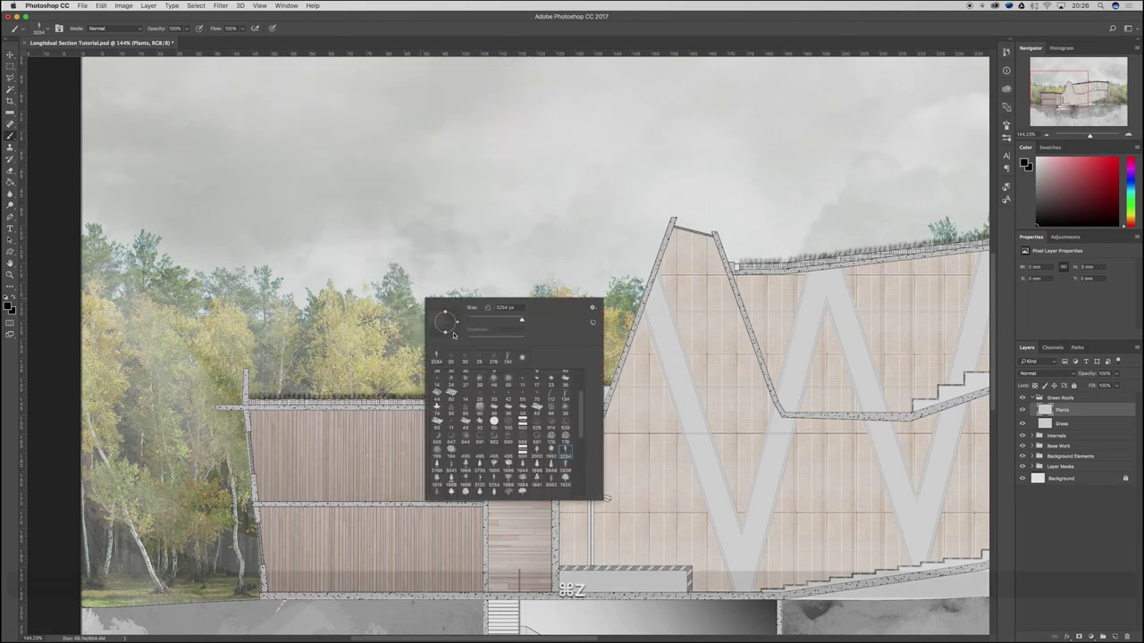
pyautogui.click(479, 480)
pyautogui.click(340, 254)
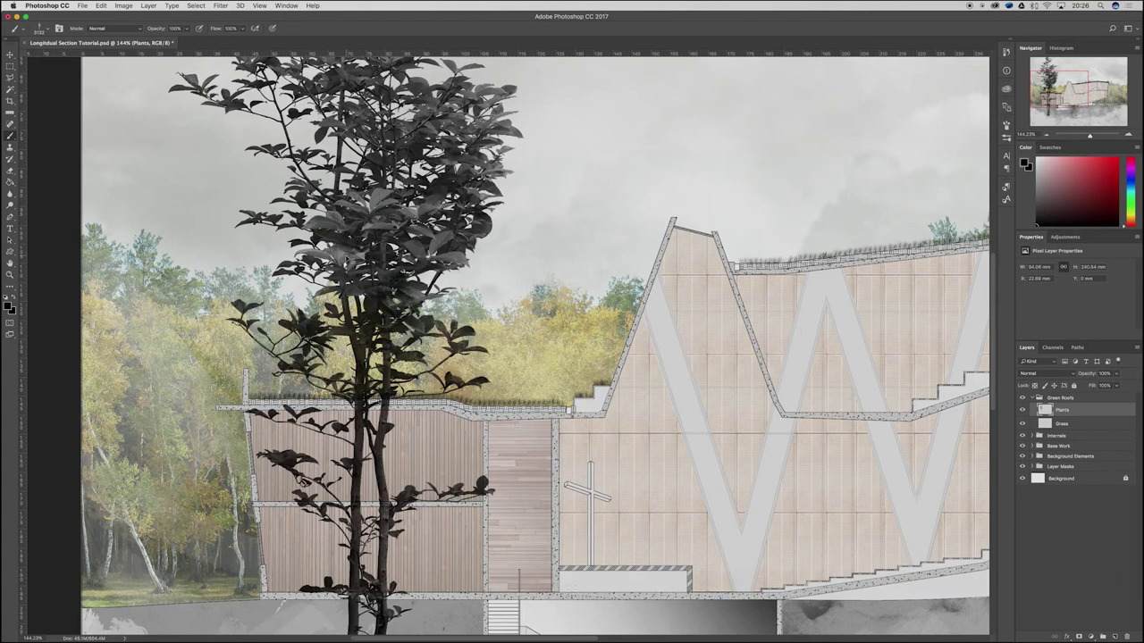
pyautogui.press('super+z')
# Step: Choose a smaller tree brush preset and test it with one stamp over the lower roof, undoing the stamp
pyautogui.rightClick(347, 253)
pyautogui.click(393, 440)
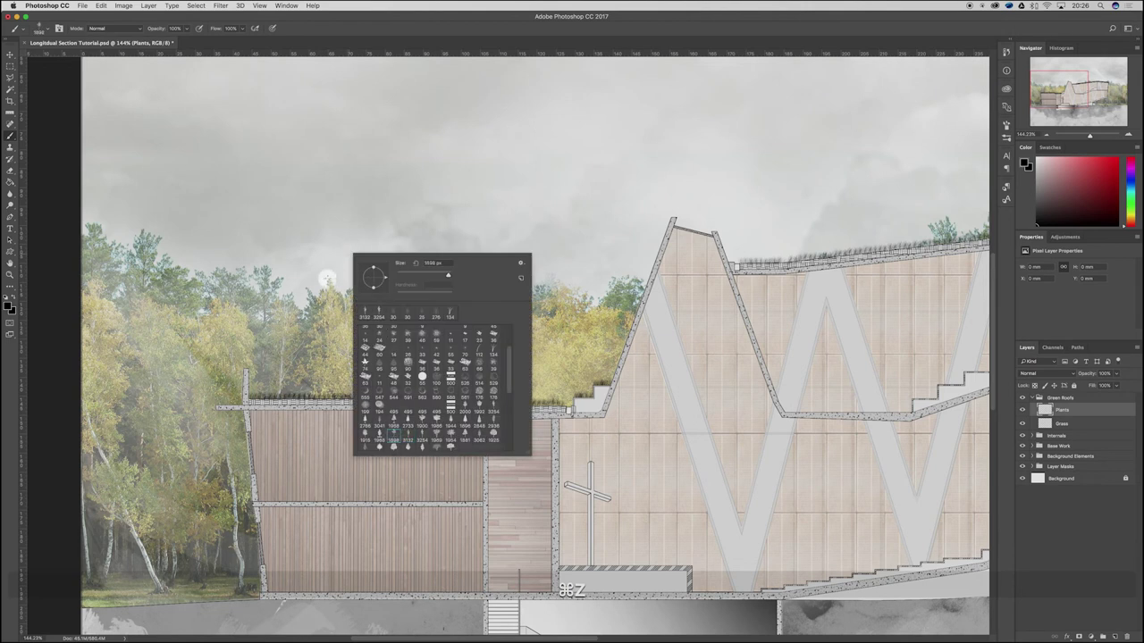
pyautogui.click(322, 279)
pyautogui.press('super+z')
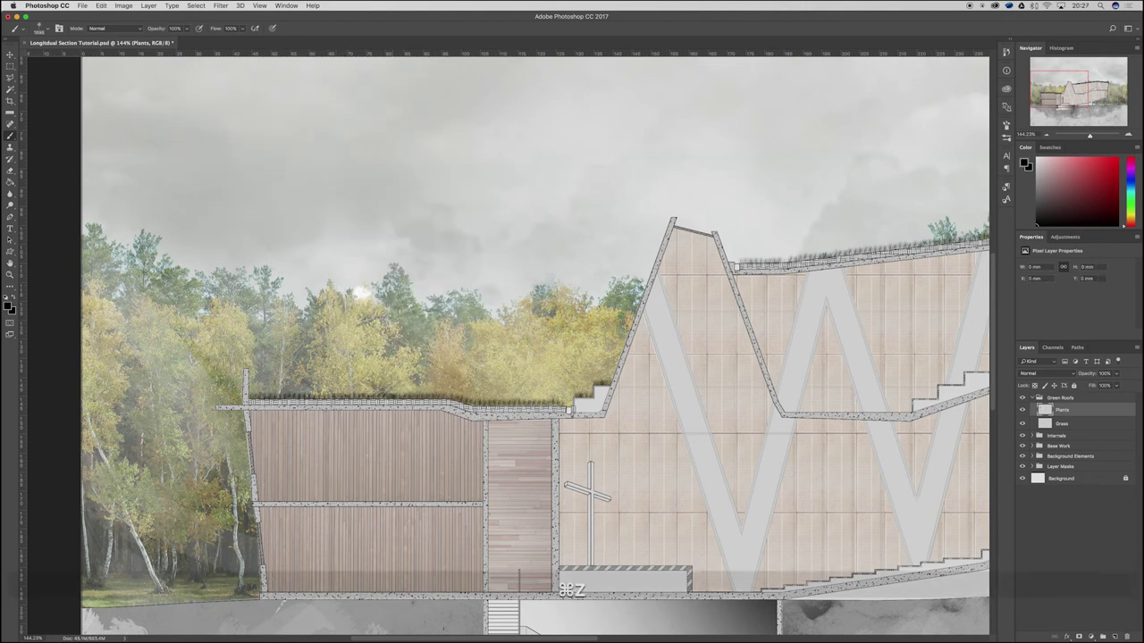
# Step: Reduce the tree brush to 400 px and stamp one dark tree on the lower building's roof
pyautogui.press('[')
pyautogui.press('[')
pyautogui.press('[')
pyautogui.press('[')
pyautogui.press('[')
pyautogui.press('[')
pyautogui.press('[')
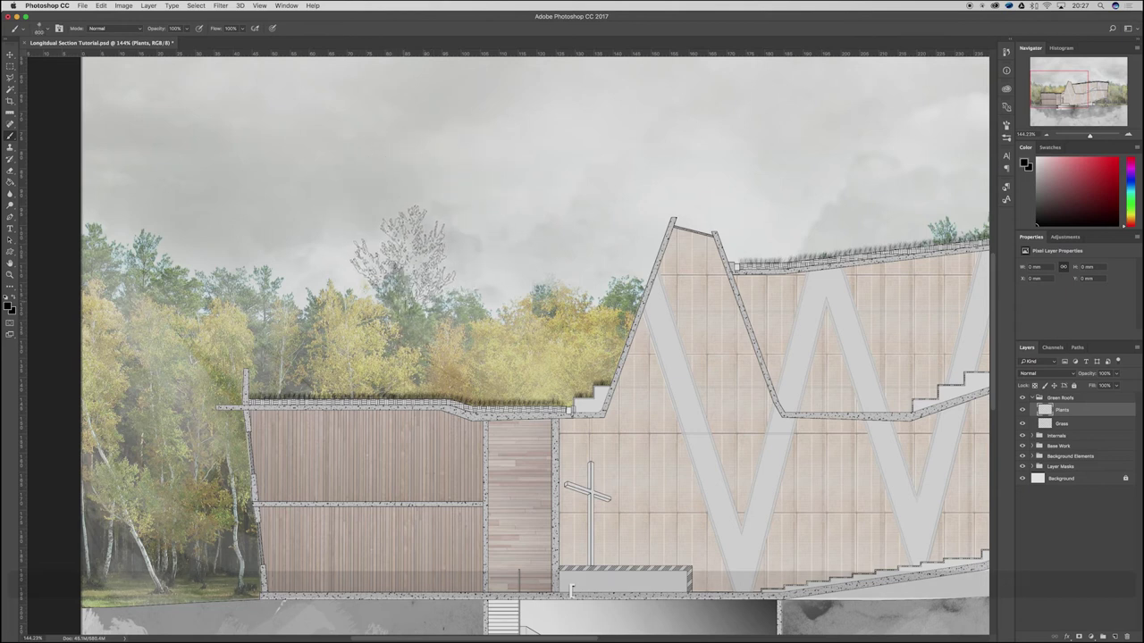
pyautogui.click(404, 302)
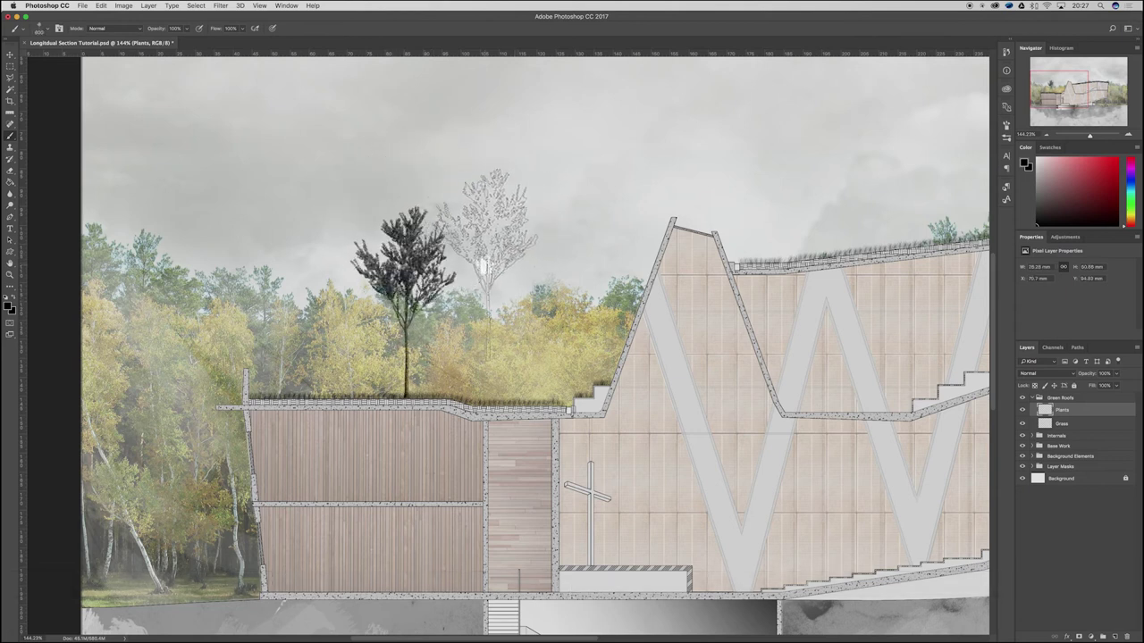
pyautogui.press('super+z')
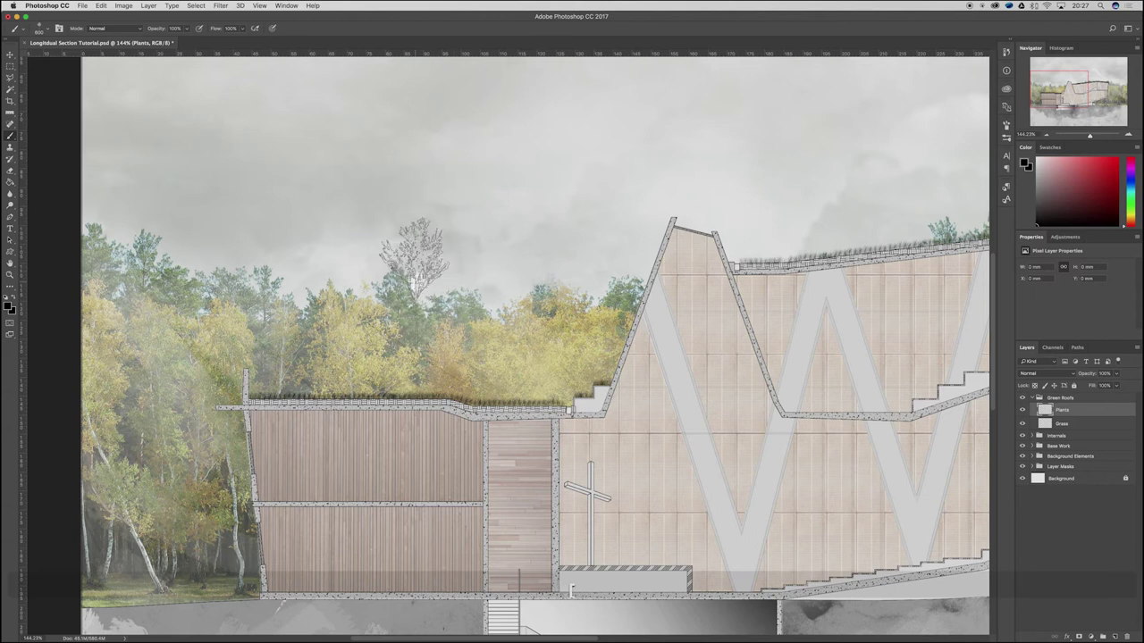
pyautogui.click(397, 331)
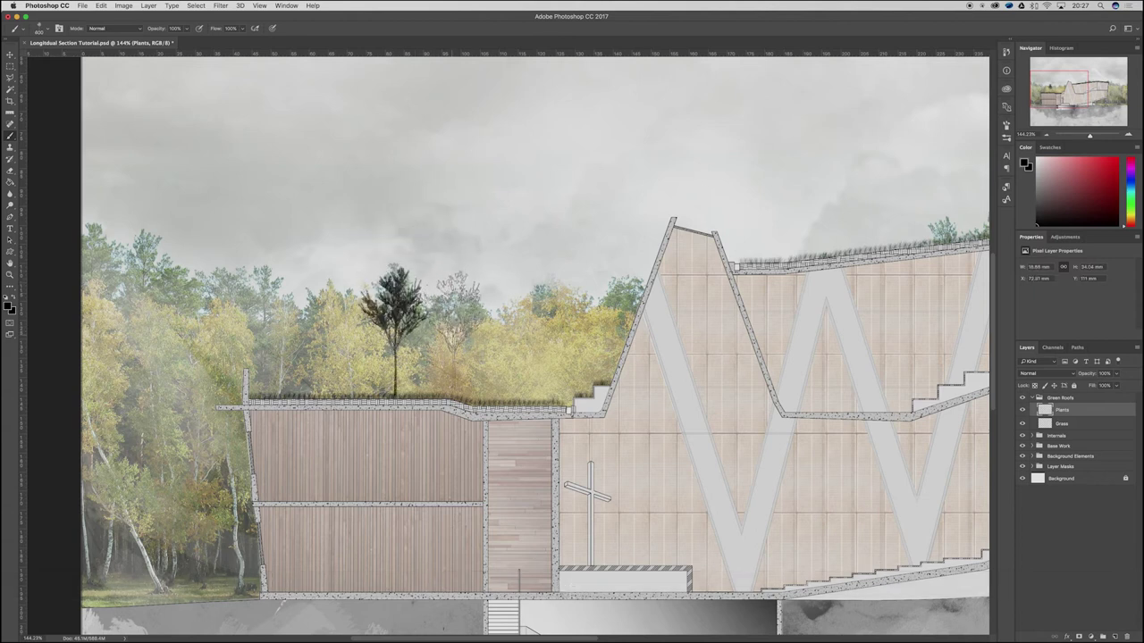
# Step: Lower the brush opacity to 20%, resize the brush to about 332 px and stamp faint smaller trees beside the roof tree
pyautogui.press('2')
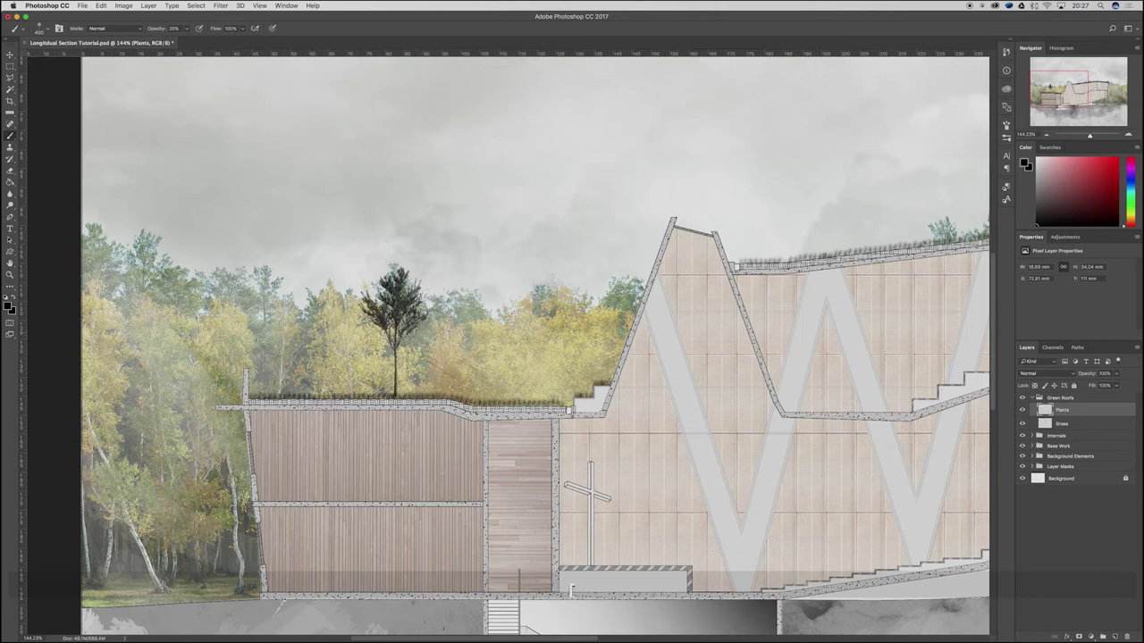
pyautogui.rightClick(412, 354)
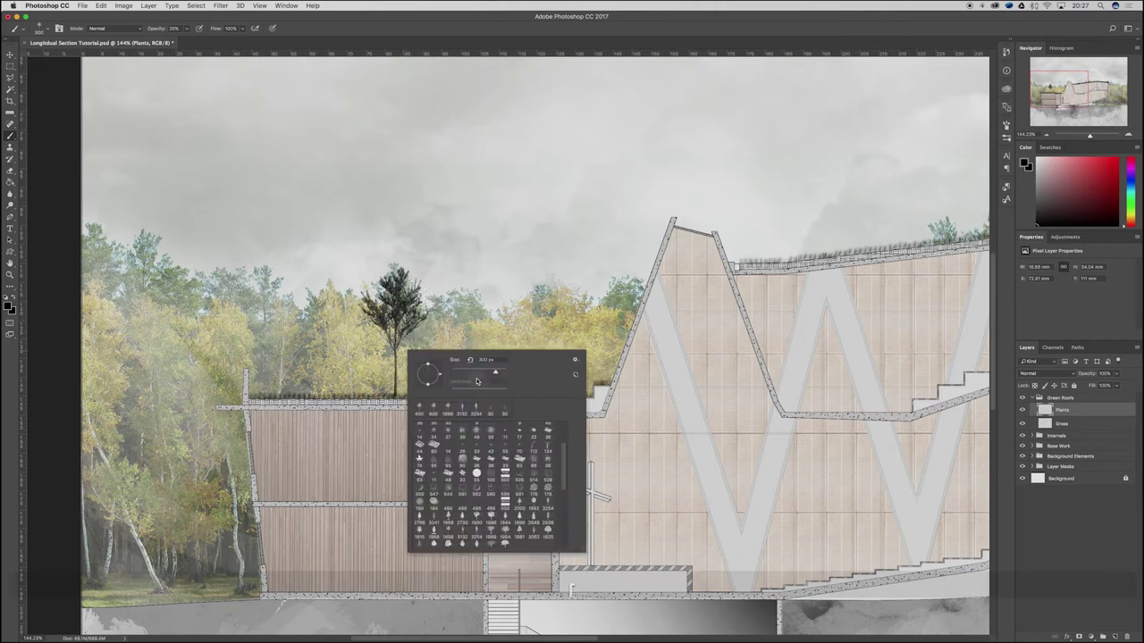
pyautogui.click(556, 30)
pyautogui.click(403, 344)
pyautogui.hotkey('ctrl', 'z')
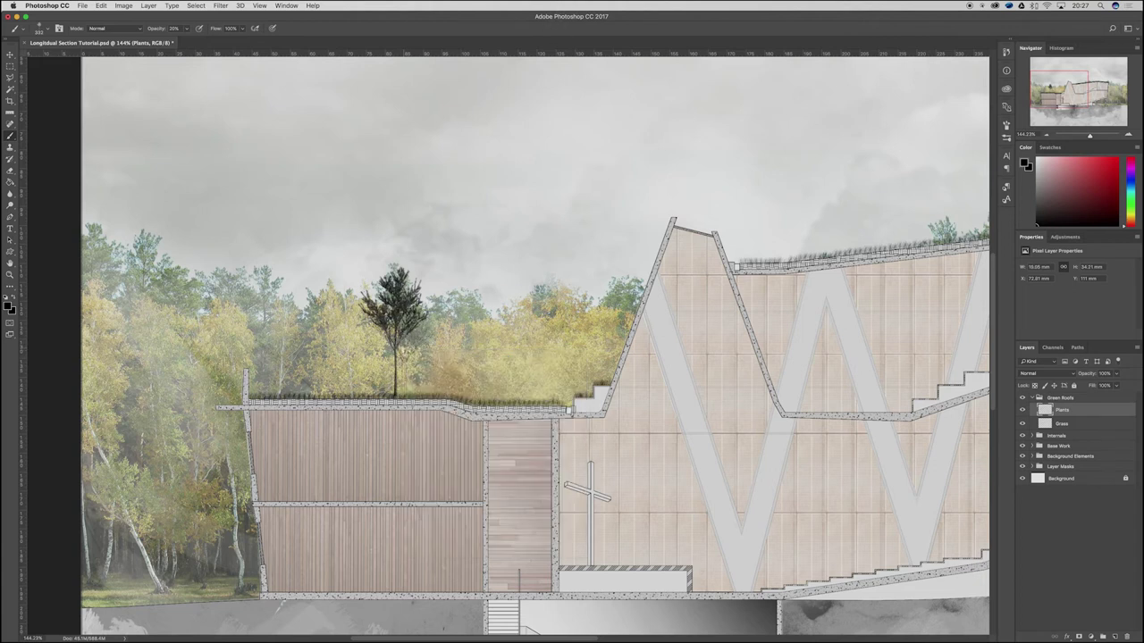
pyautogui.click(403, 347)
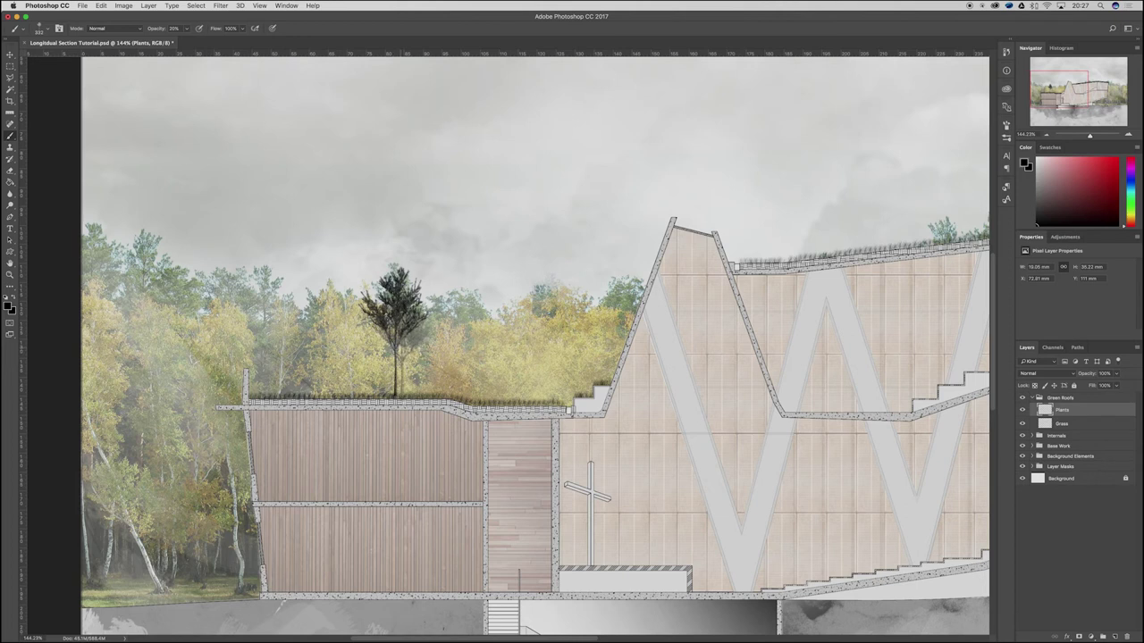
pyautogui.click(408, 346)
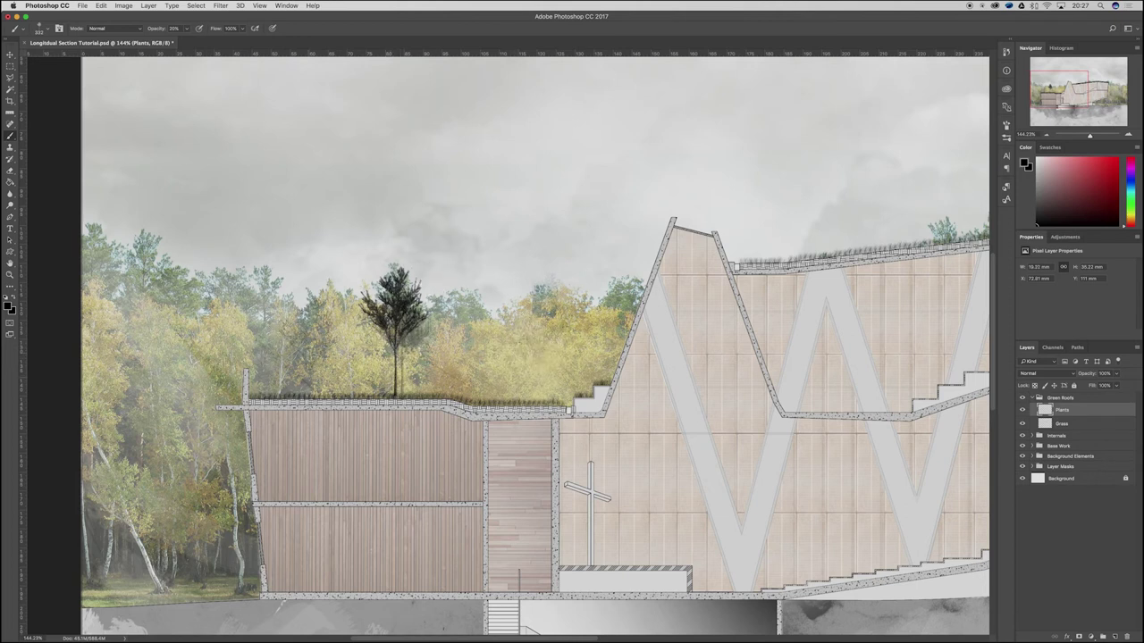
# Step: Set the brush opacity to 70% and stamp a darker small tree on each side of the roof tree
pyautogui.press('7')
pyautogui.click(382, 344)
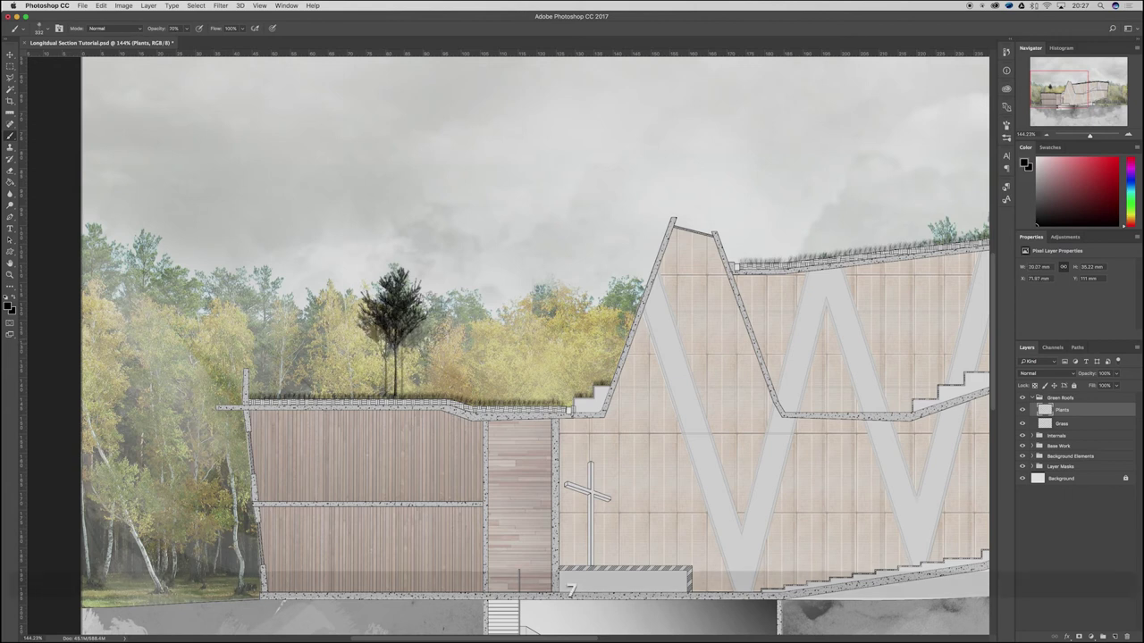
pyautogui.click(408, 345)
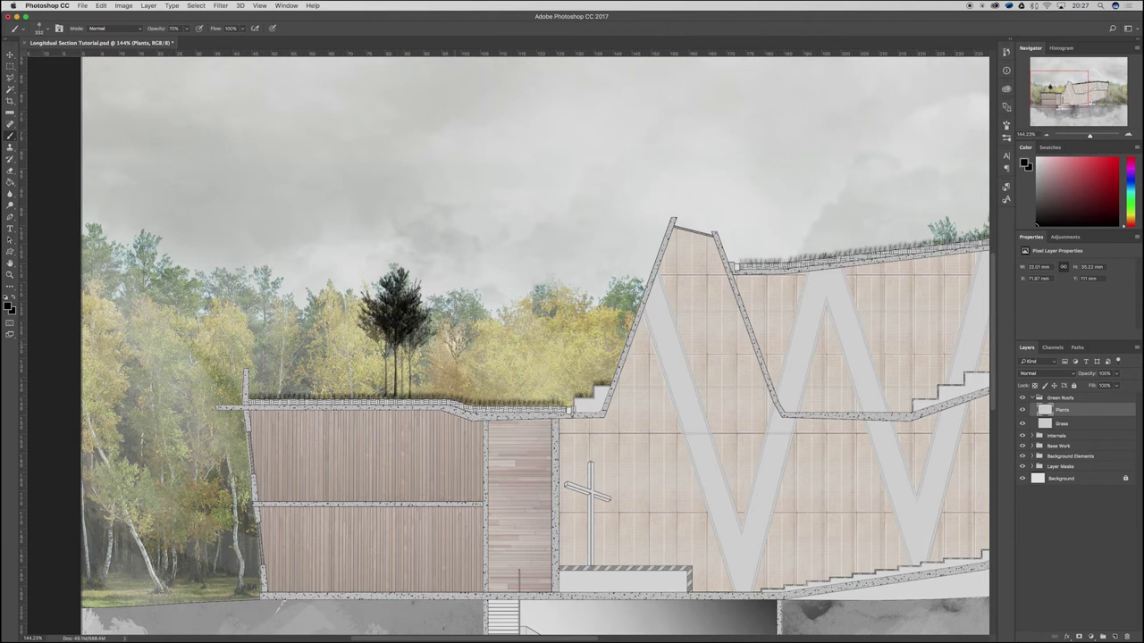
# Step: Try the 3254 px tree brush with one stamp over the lower building, undoing the stamp
pyautogui.rightClick(459, 345)
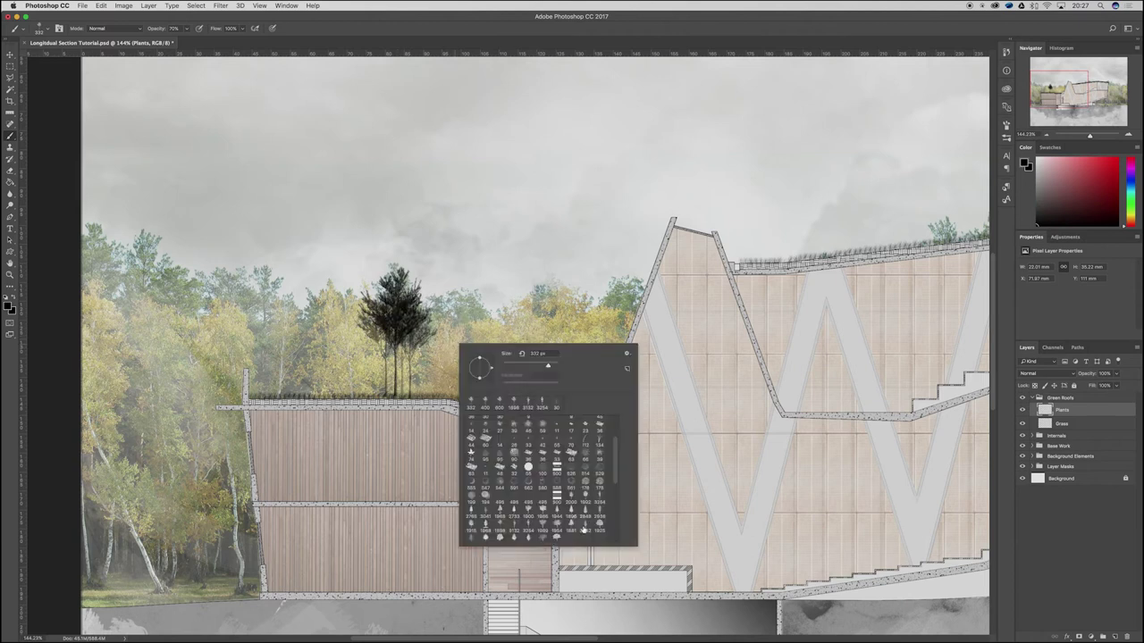
pyautogui.click(528, 528)
pyautogui.click(496, 344)
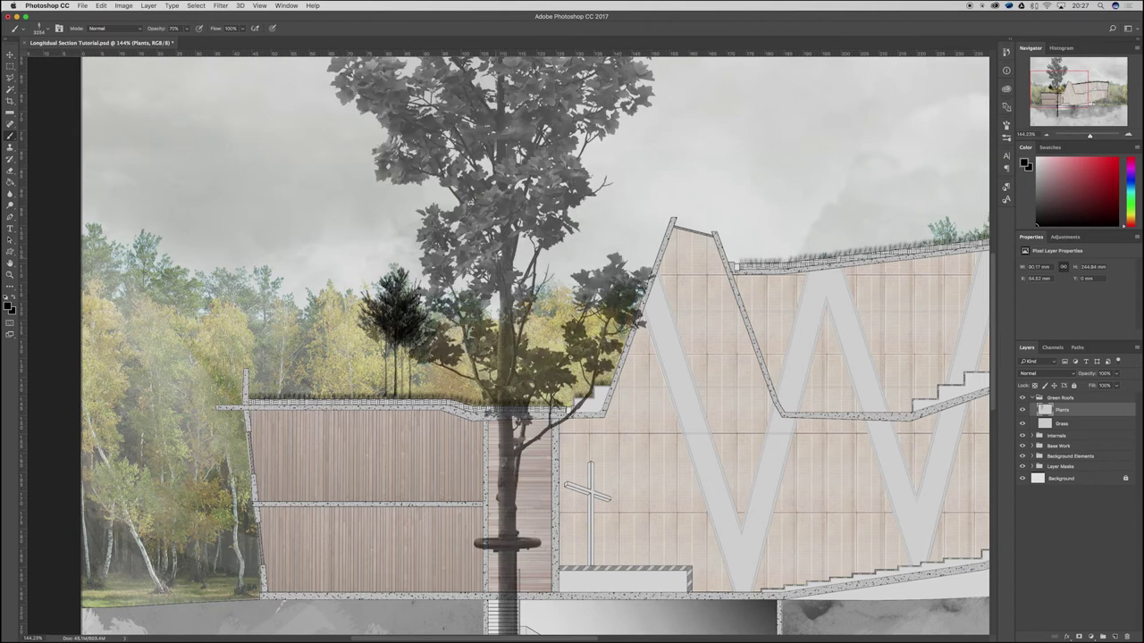
pyautogui.press('super+z')
# Step: Try the 1954 px broad-crowned tree brush with one stamp over the lower building, undoing the stamp
pyautogui.rightClick(501, 260)
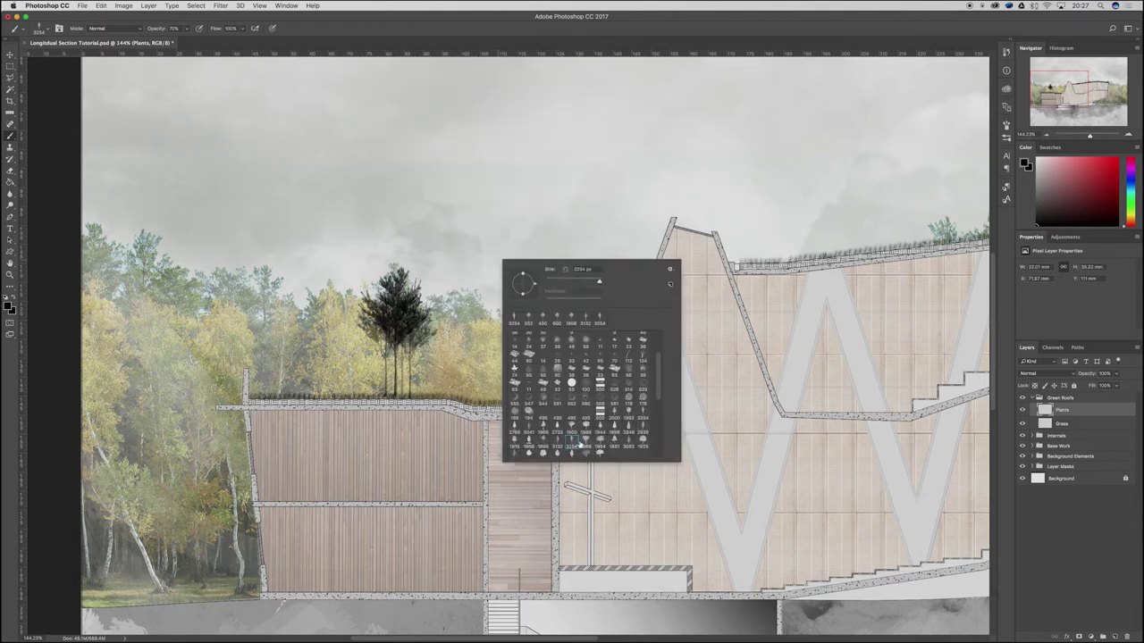
pyautogui.click(597, 441)
pyautogui.click(458, 252)
pyautogui.press('super+z')
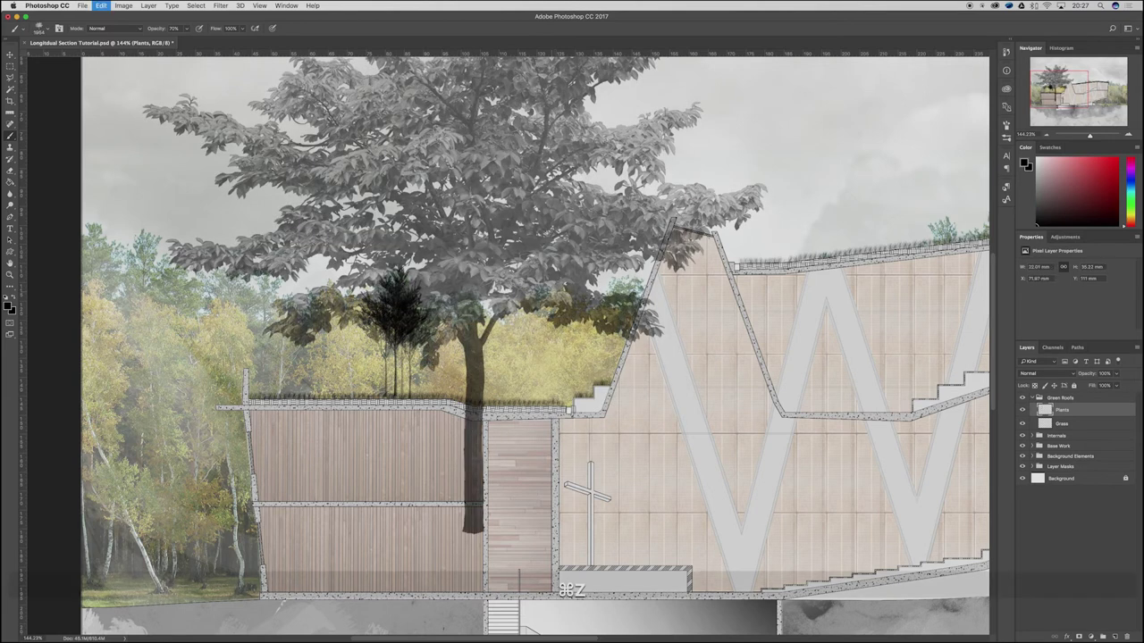
# Step: Try the 3062 px tree preset, switch to the 3254 px tree brush and undo its test stamp
pyautogui.rightClick(556, 293)
pyautogui.click(683, 475)
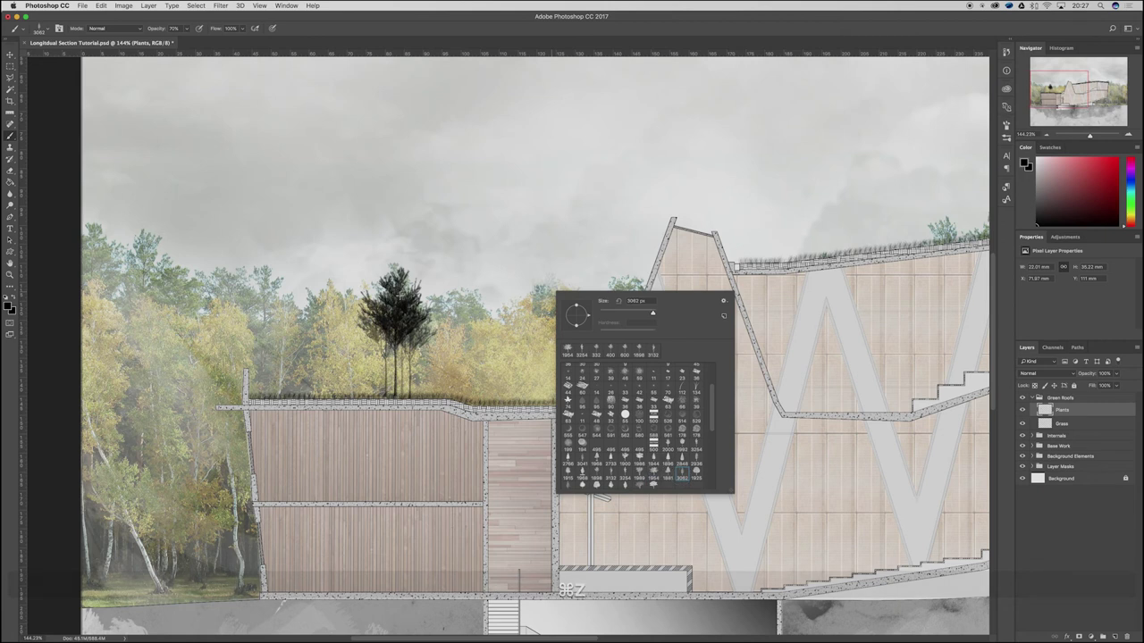
pyautogui.click(428, 328)
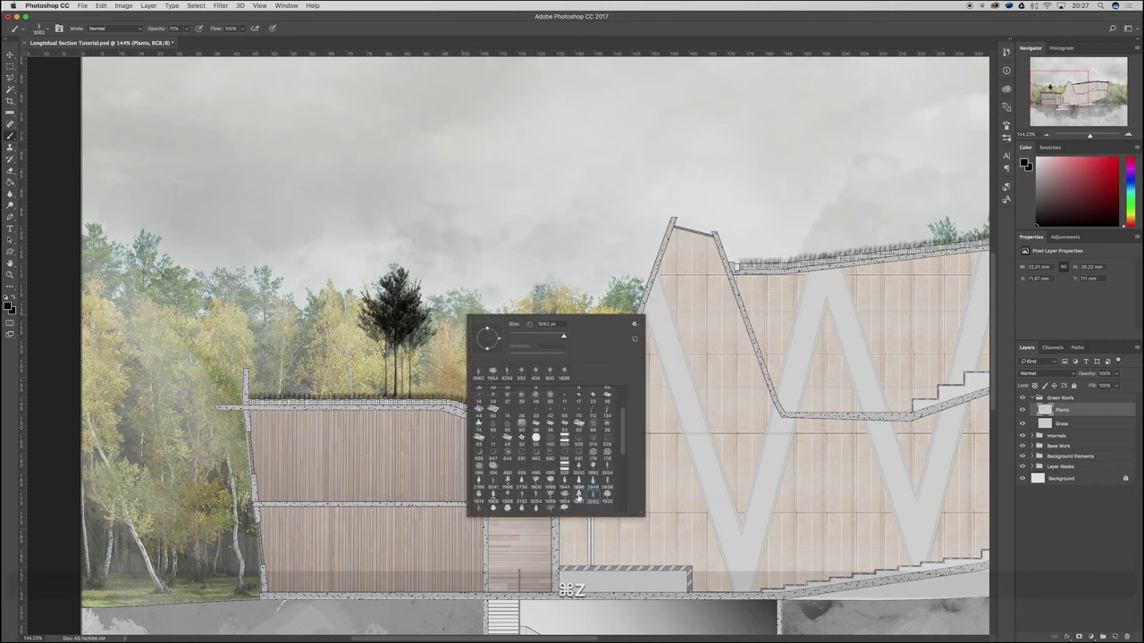
pyautogui.click(463, 255)
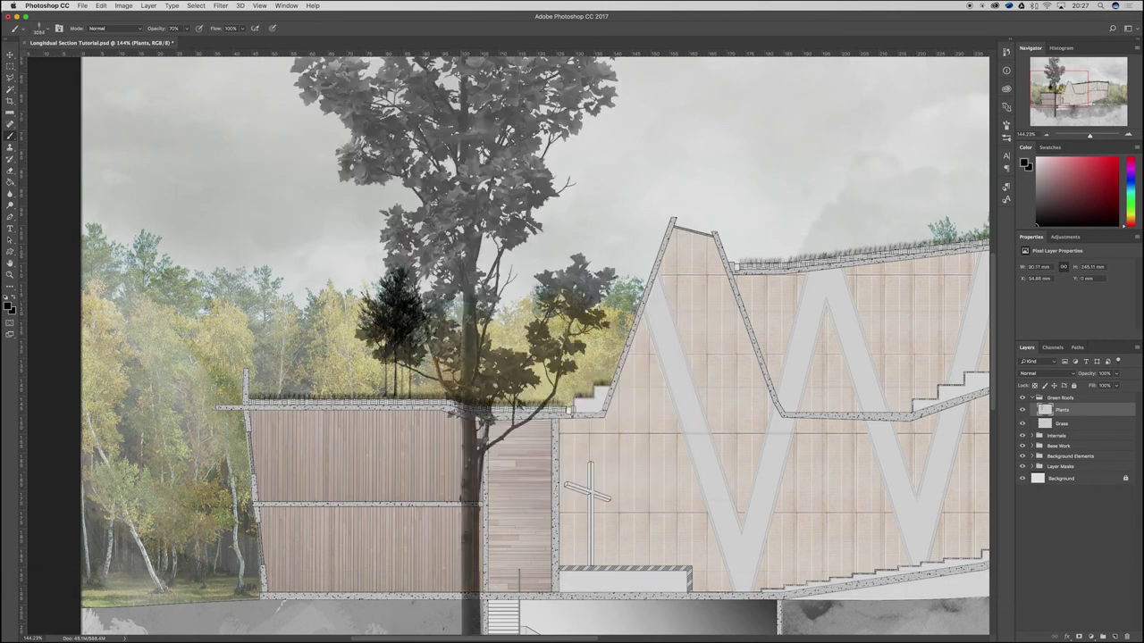
pyautogui.press('super+z')
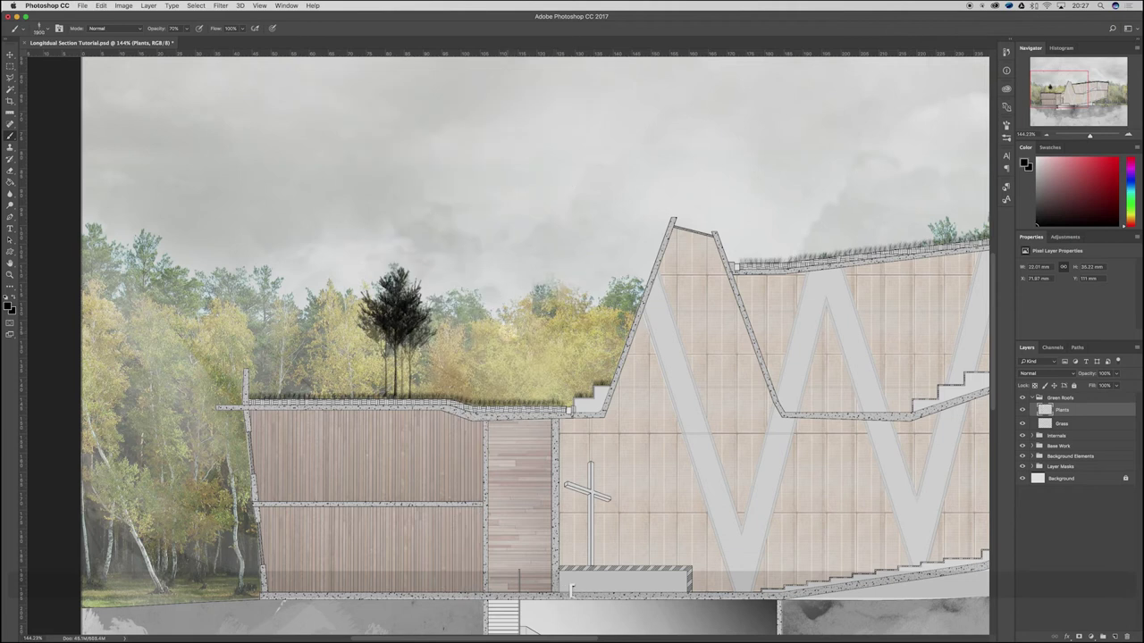
# Step: Reduce the tree brush to 600 px and stamp a taller tree on the lower roof near the steps
pyautogui.press('[')
pyautogui.press('[')
pyautogui.press('[')
pyautogui.press('[')
pyautogui.press('[')
pyautogui.press('[')
pyautogui.press('[')
pyautogui.press('[')
pyautogui.press('[')
pyautogui.press('[')
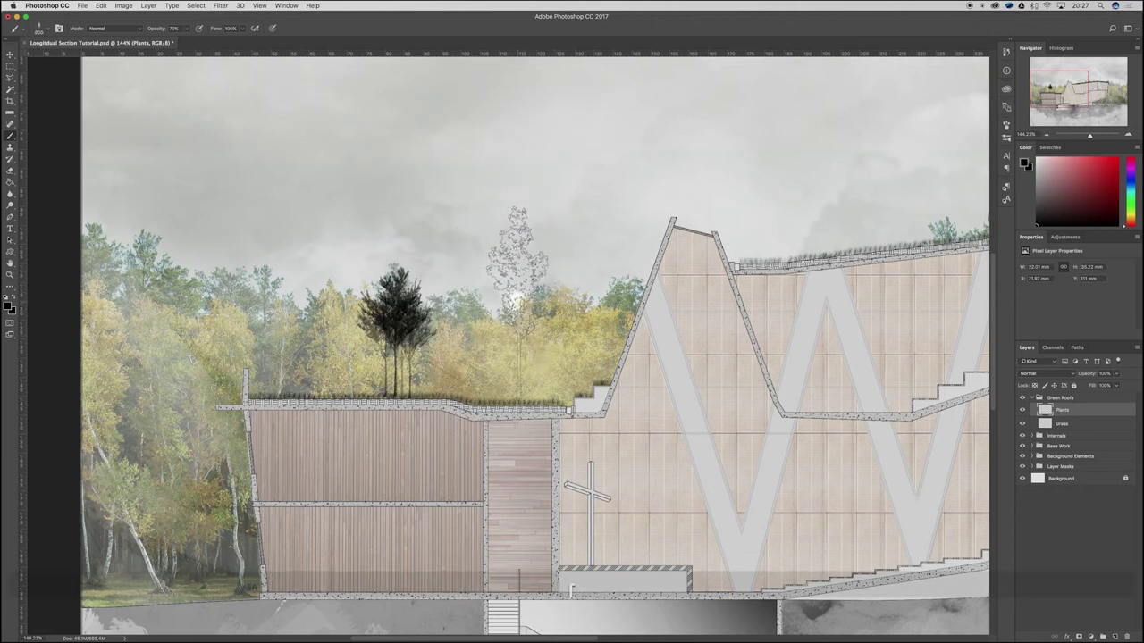
pyautogui.press('[')
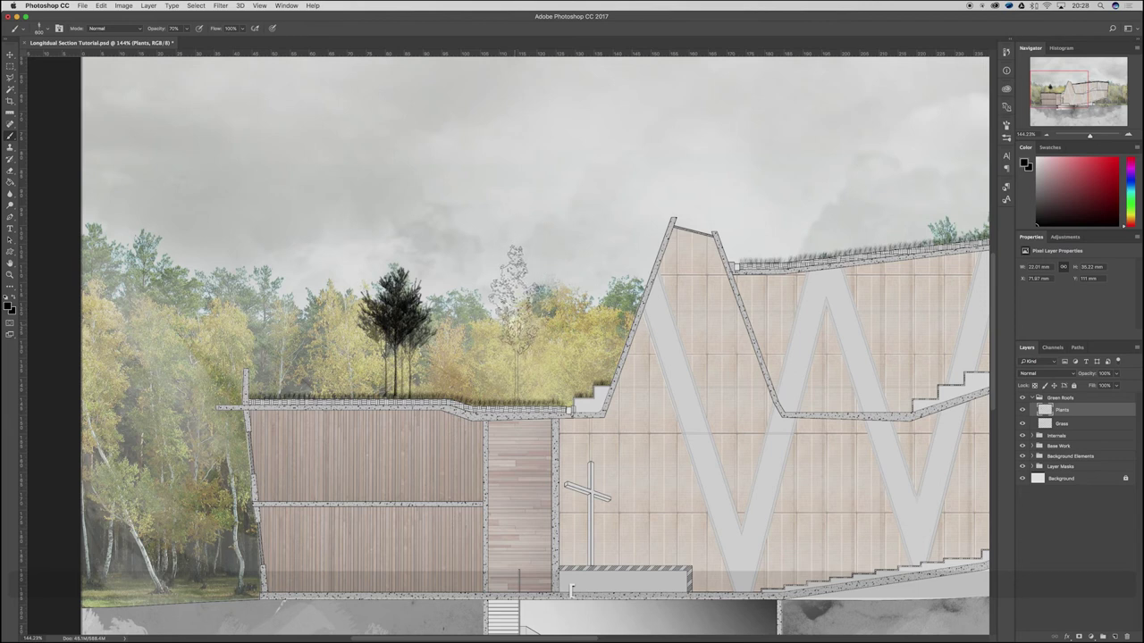
pyautogui.click(515, 326)
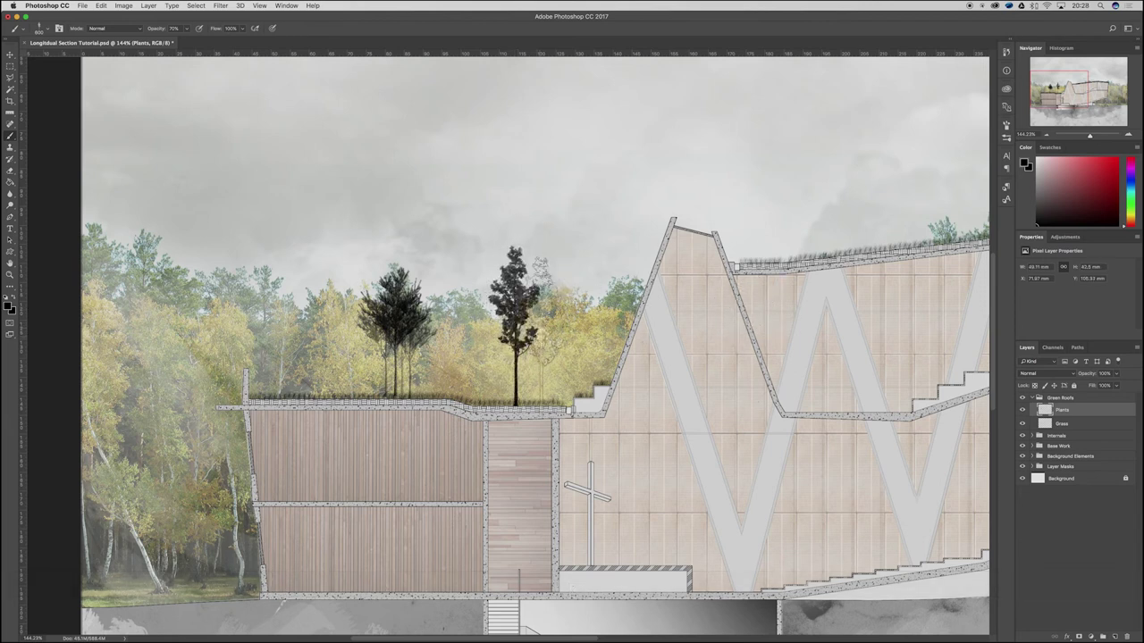
# Step: Set the brush opacity to 40% and add smaller trees around the existing roof trees, using brush sizes of 400 px and 348 px
pyautogui.press('4')
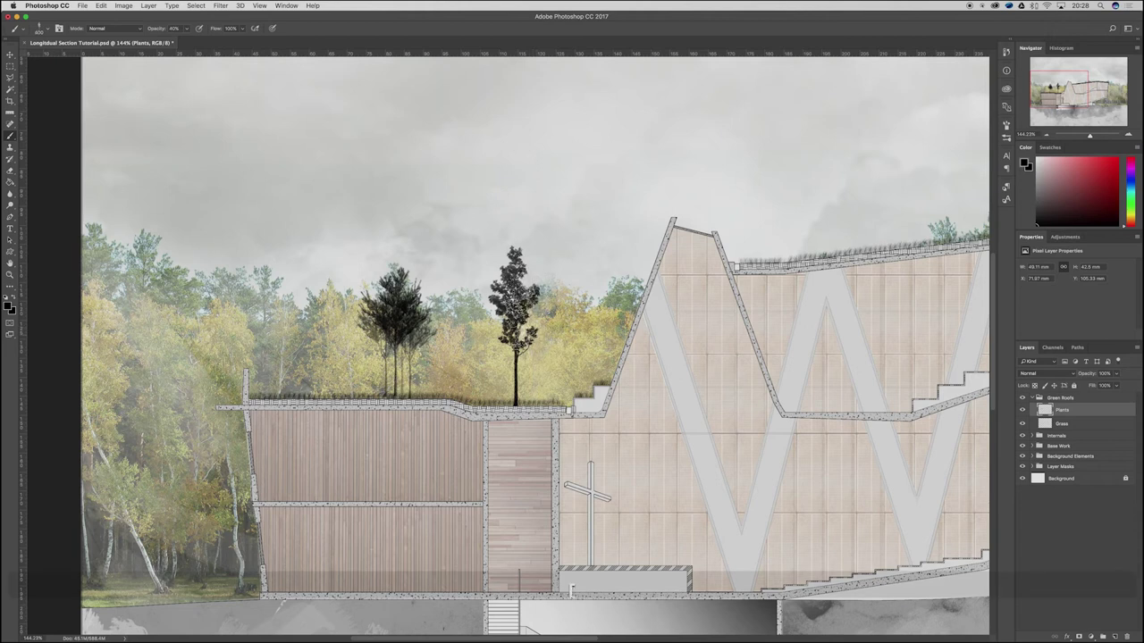
pyautogui.click(518, 340)
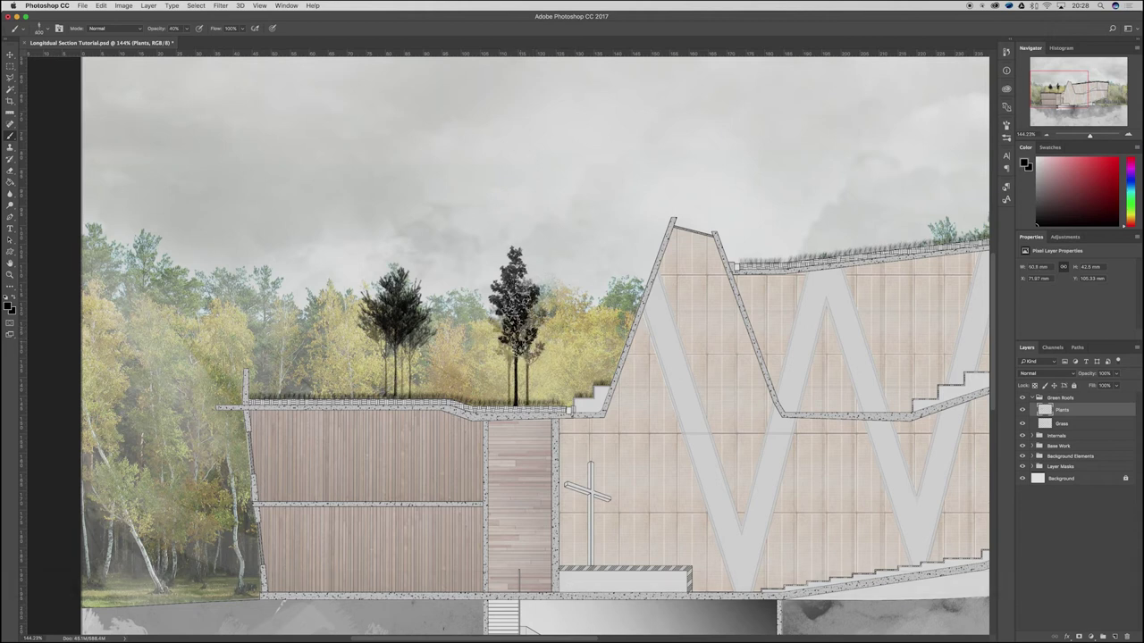
pyautogui.rightClick(523, 351)
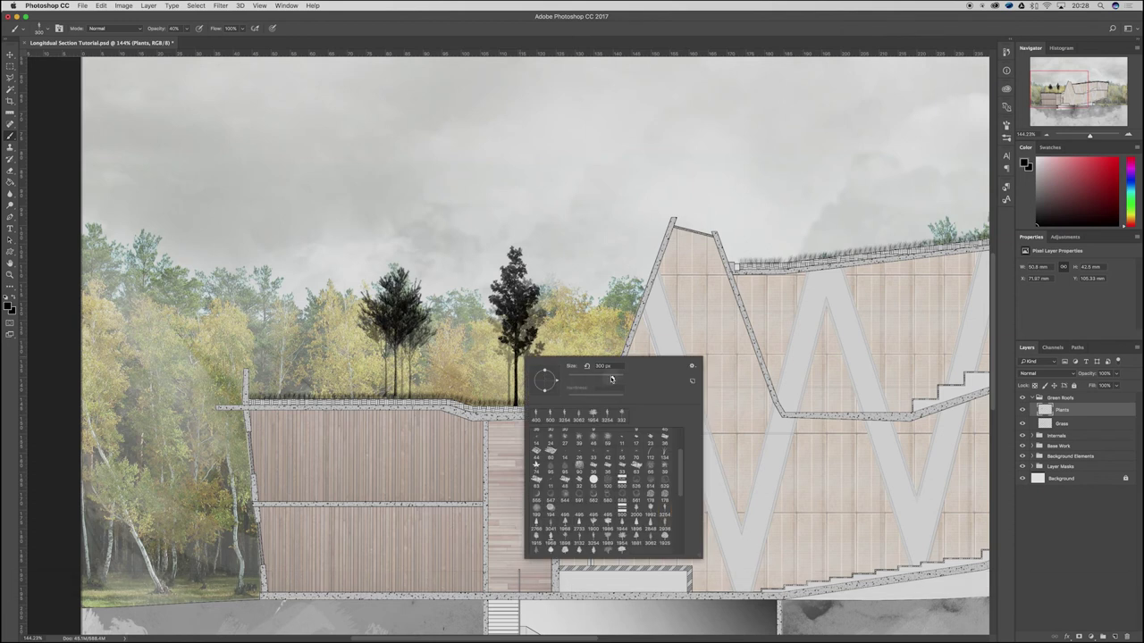
pyautogui.press('Return')
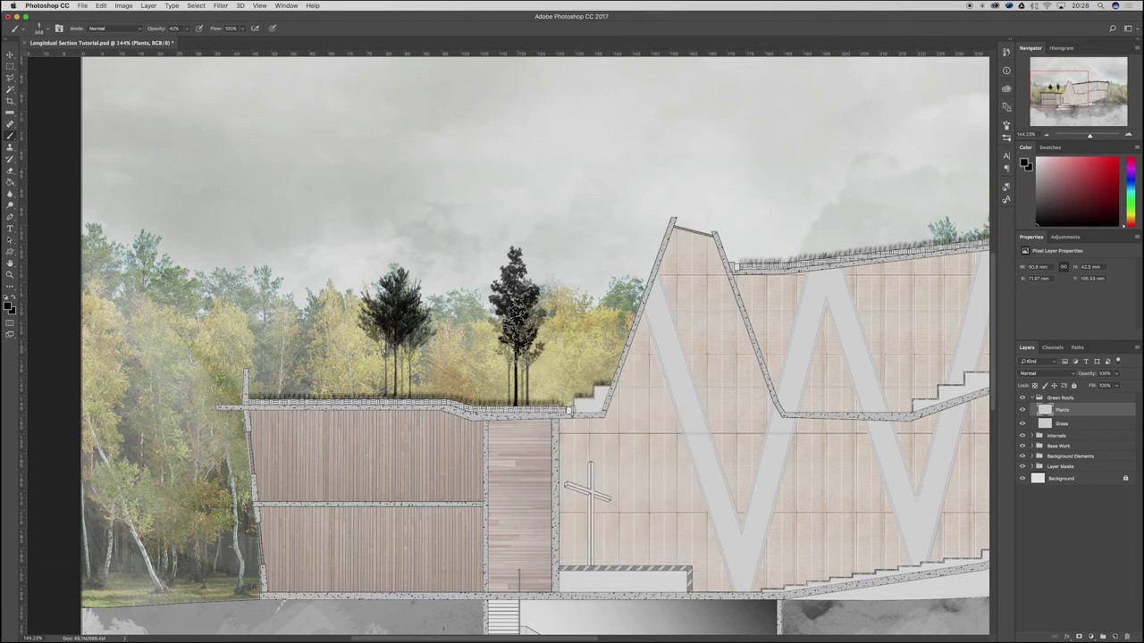
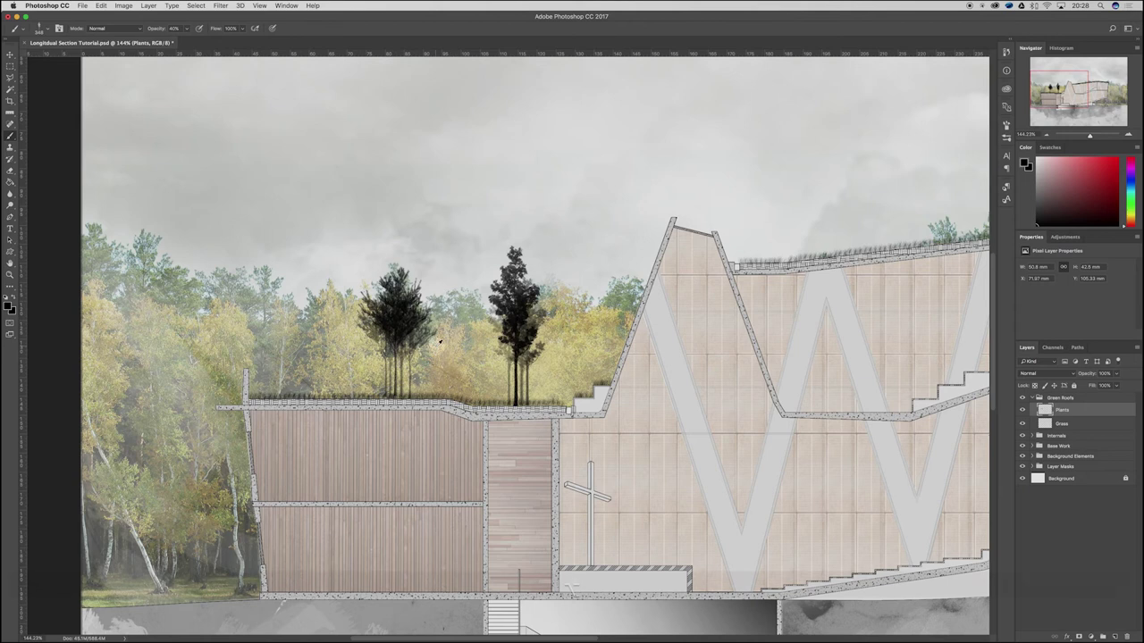
# Step: Add a new layer above the Plants layer in the Green Roofs group
pyautogui.scroll(-3, 478, 331)
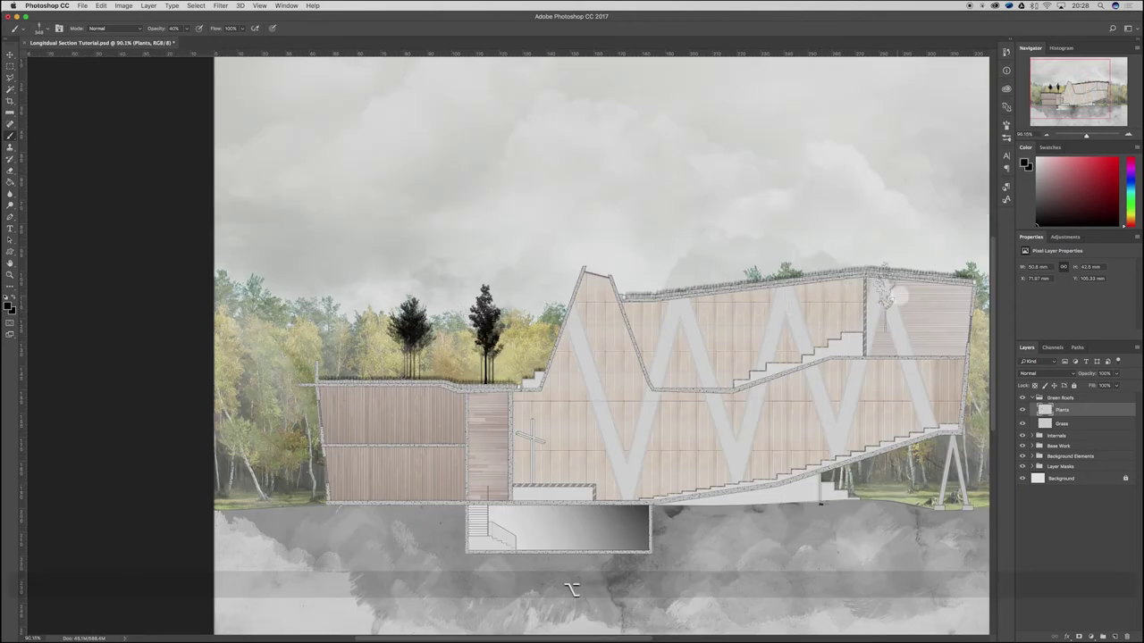
pyautogui.press('alt')
pyautogui.scroll(3, 331, 383)
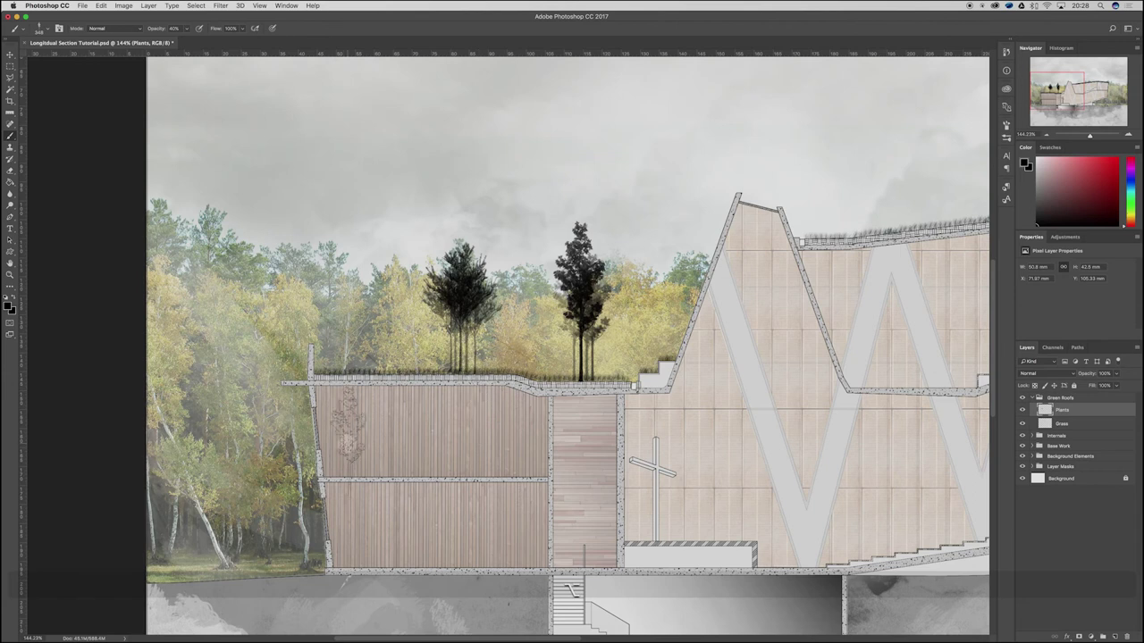
pyautogui.click(1116, 637)
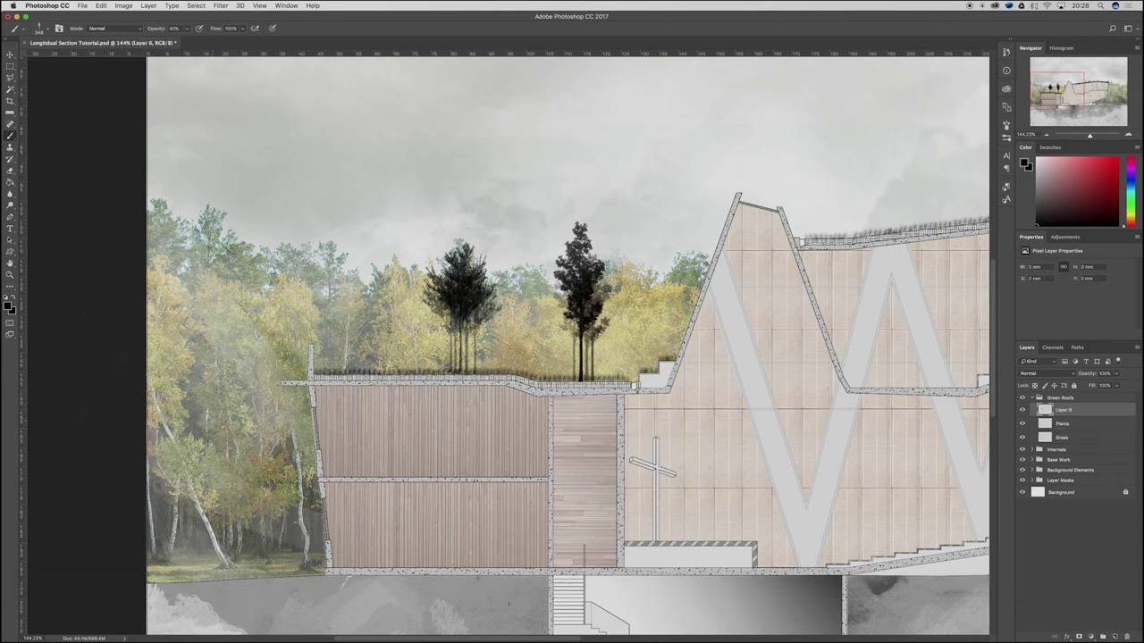
# Step: Try three overlapping tree stamps on the lower building's timber facade, undoing all of them
pyautogui.scroll(-3, 402, 428)
pyautogui.click(375, 428)
pyautogui.click(382, 426)
pyautogui.click(387, 423)
pyautogui.press('super+z')
pyautogui.press('super+z')
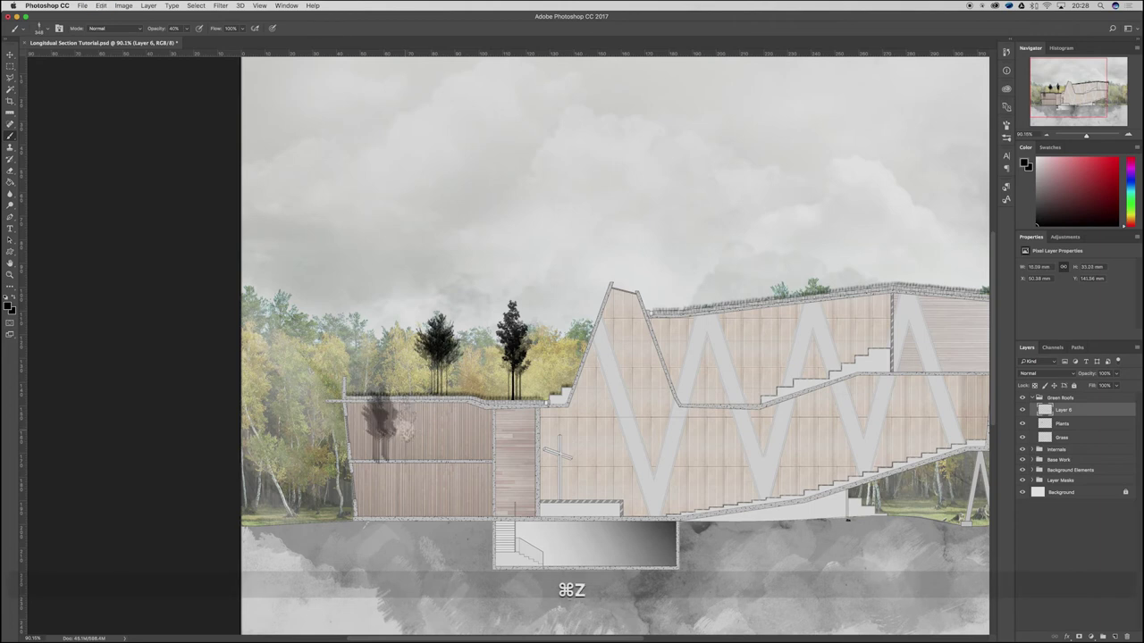
pyautogui.press('alt+super+z')
pyautogui.press('alt+super+z')
pyautogui.press('alt+super+z')
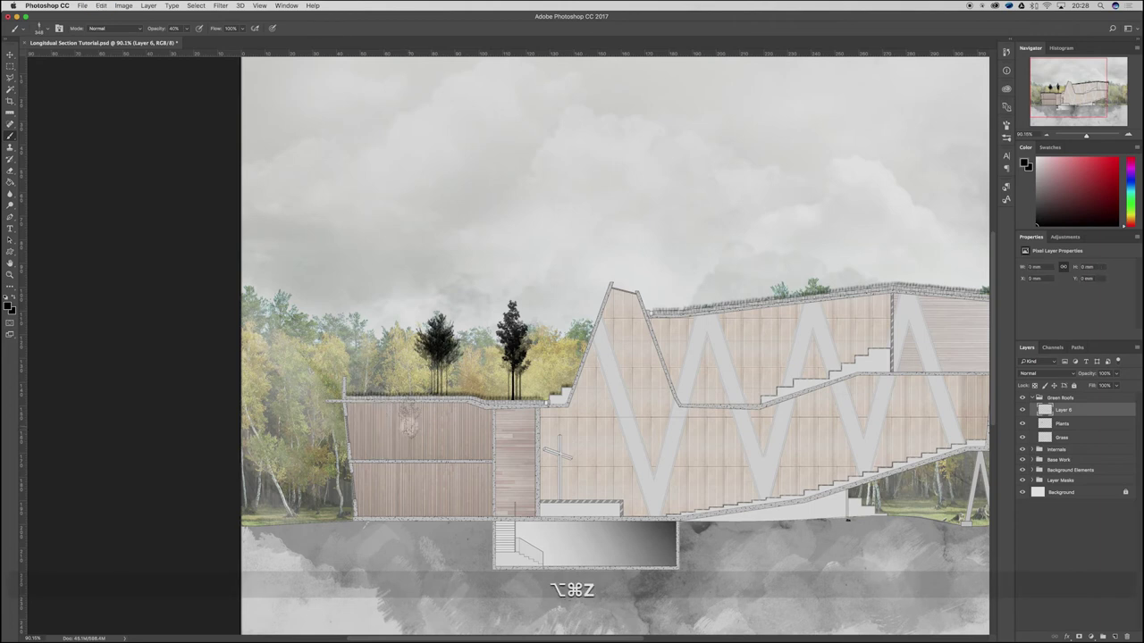
# Step: Choose the 2733 px conical tree brush and test it with one stamp over the lower building, undoing the stamp
pyautogui.rightClick(408, 426)
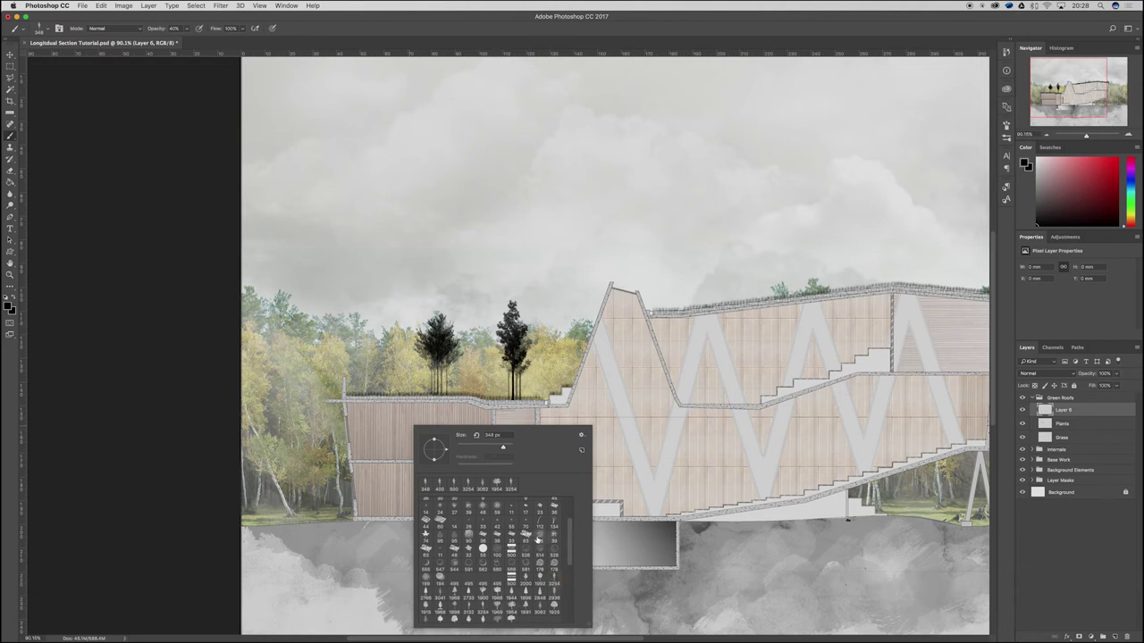
pyautogui.click(469, 593)
pyautogui.press('Return')
pyautogui.click(386, 349)
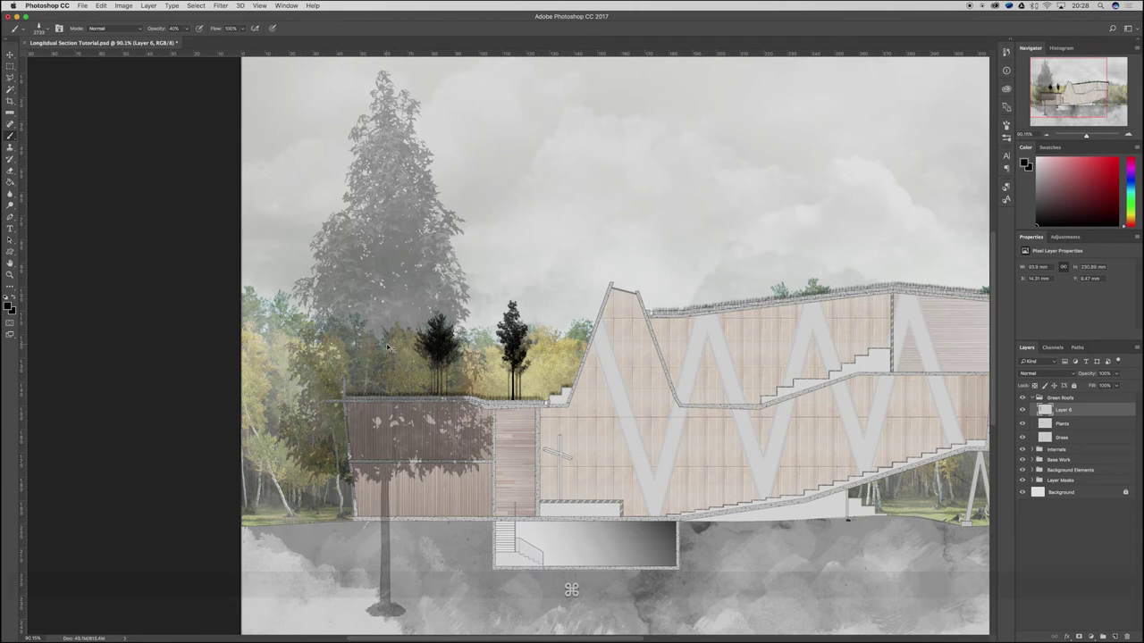
pyautogui.press('super+z')
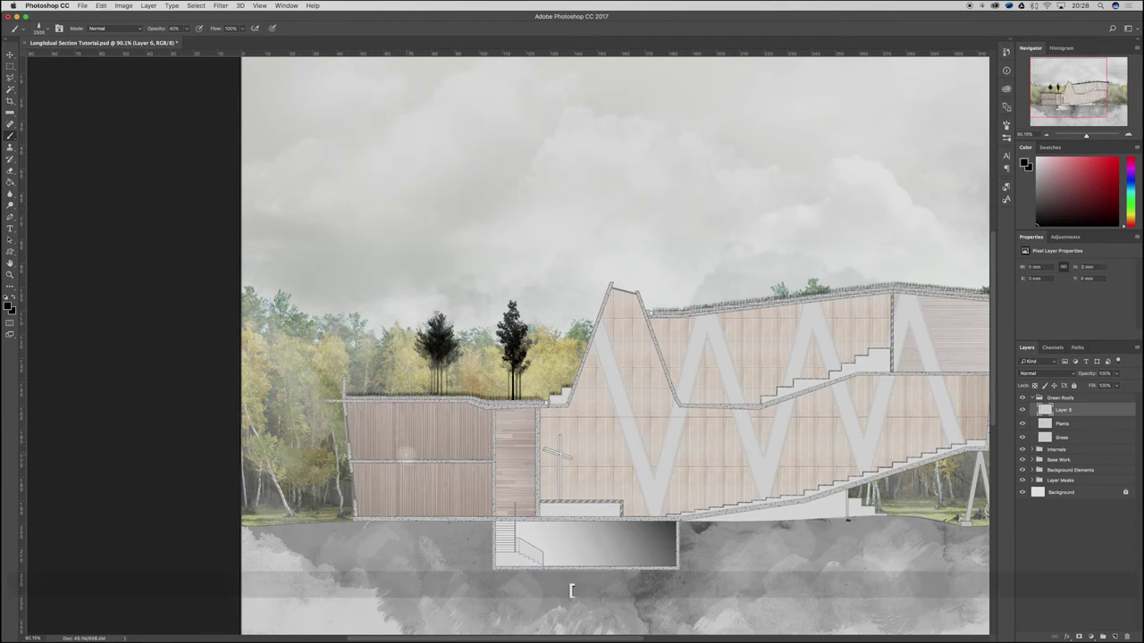
# Step: Reduce the brush size and stamp overlapping conical trees in front of the lower building at 40%, 100% and 20% opacity
pyautogui.click(383, 534)
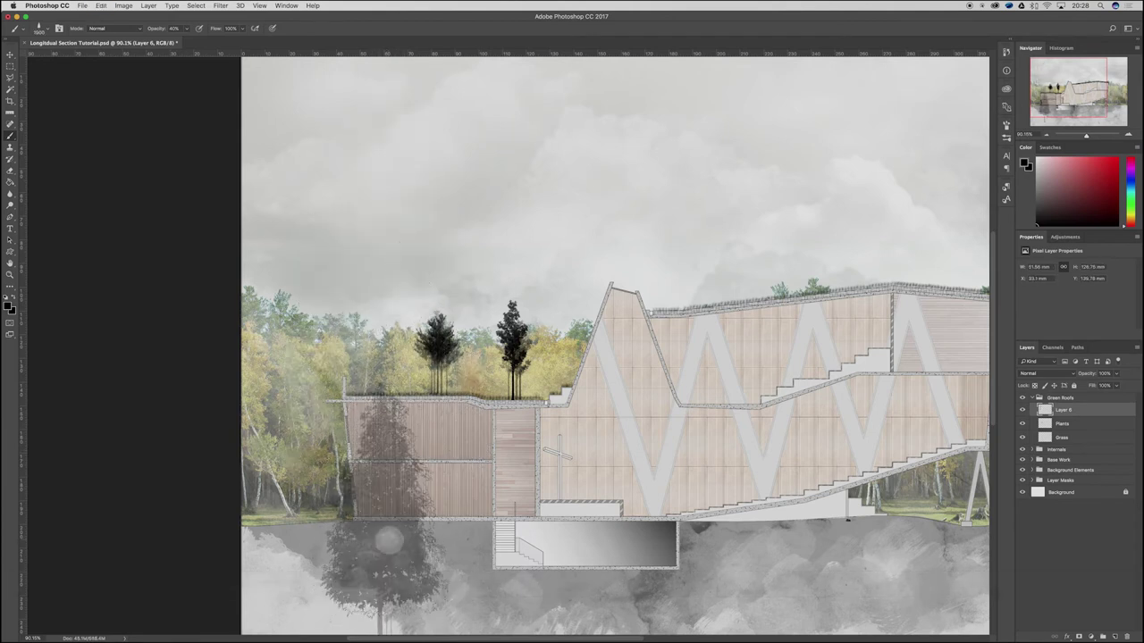
pyautogui.press('0')
pyautogui.click(396, 537)
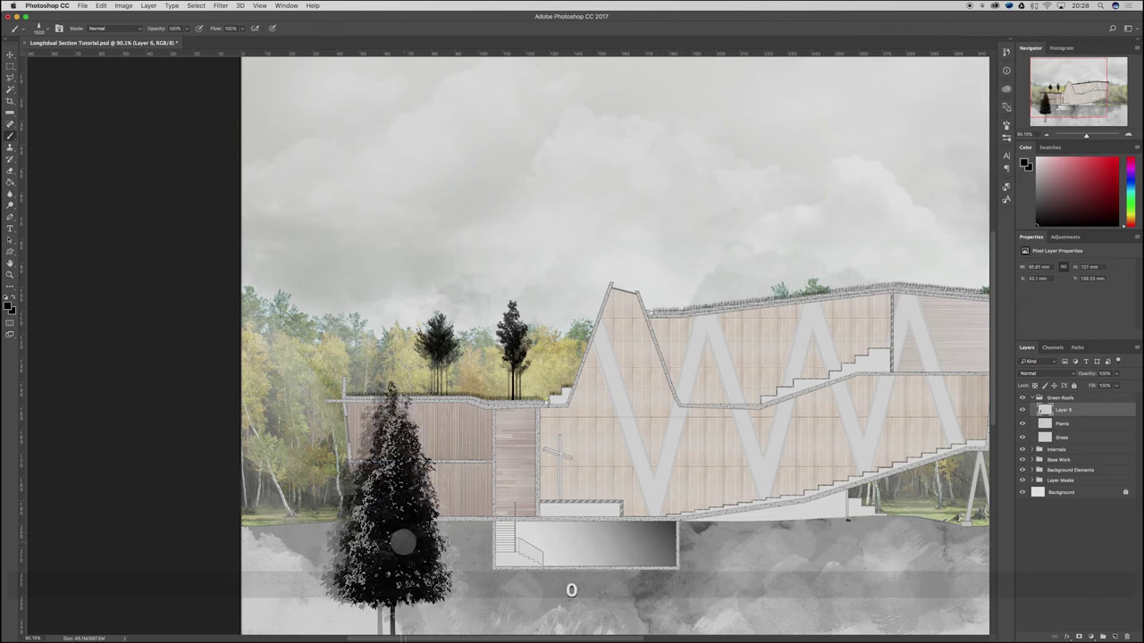
pyautogui.press('2')
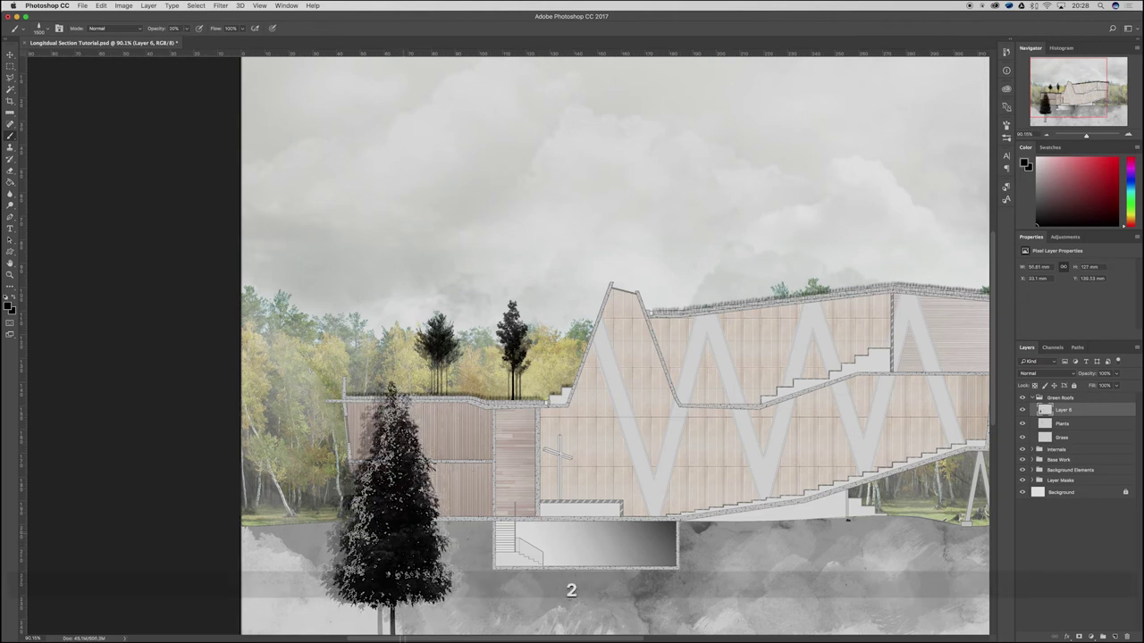
pyautogui.click(408, 541)
# Step: Set the brush opacity to 54% and stamp one more tree on the lower building and four across the upper building
pyautogui.press('5')
pyautogui.press('4')
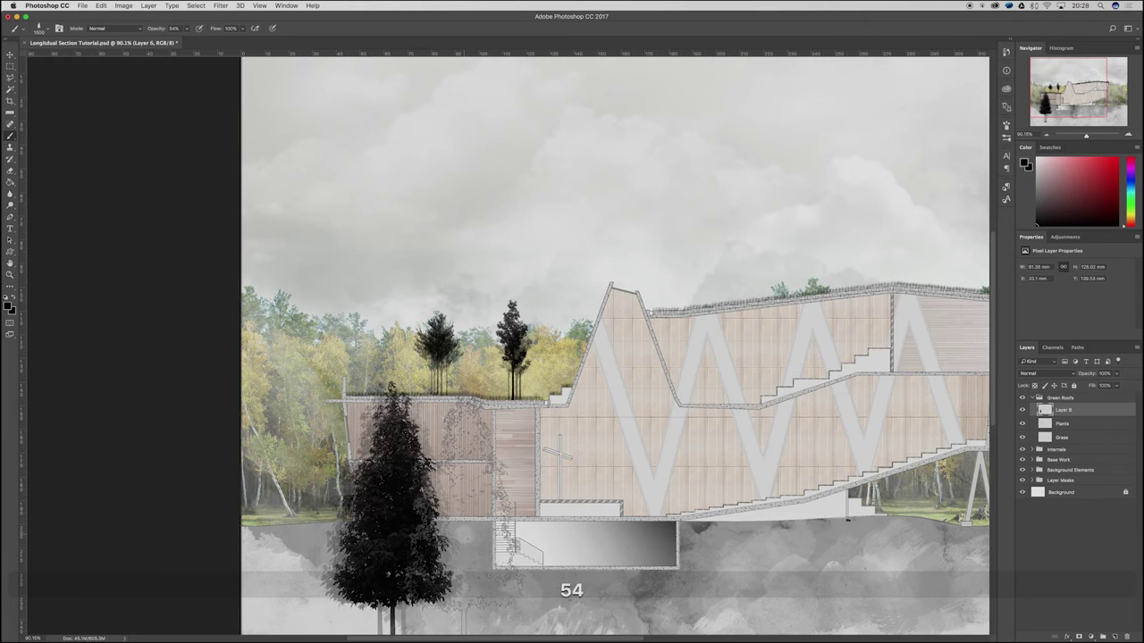
pyautogui.click(465, 514)
pyautogui.click(831, 424)
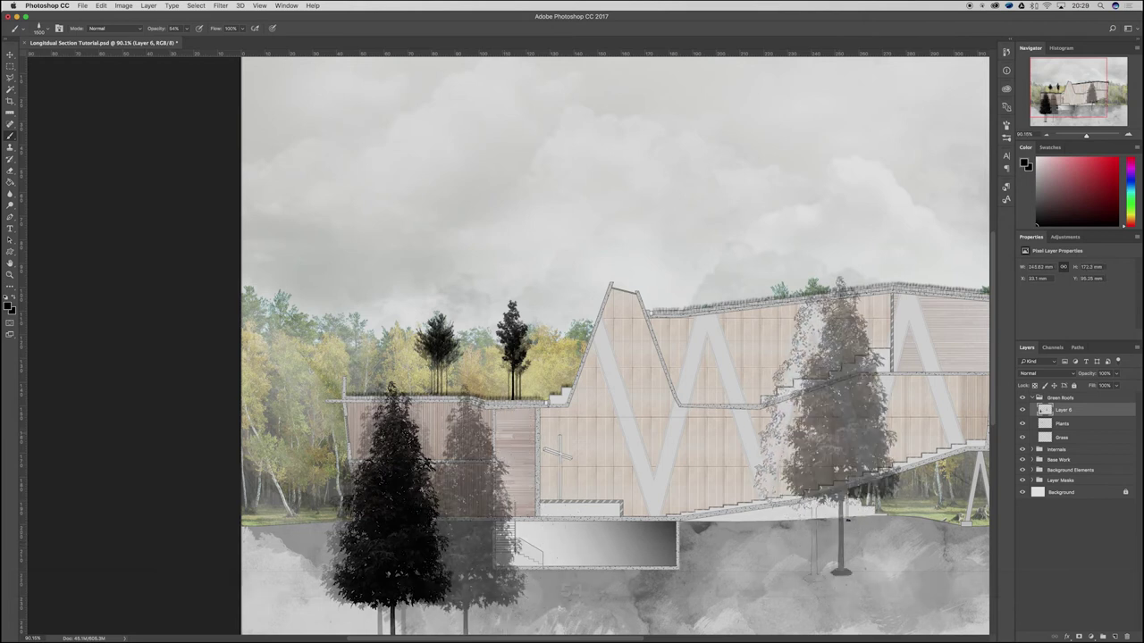
pyautogui.click(795, 434)
pyautogui.click(706, 445)
pyautogui.click(938, 429)
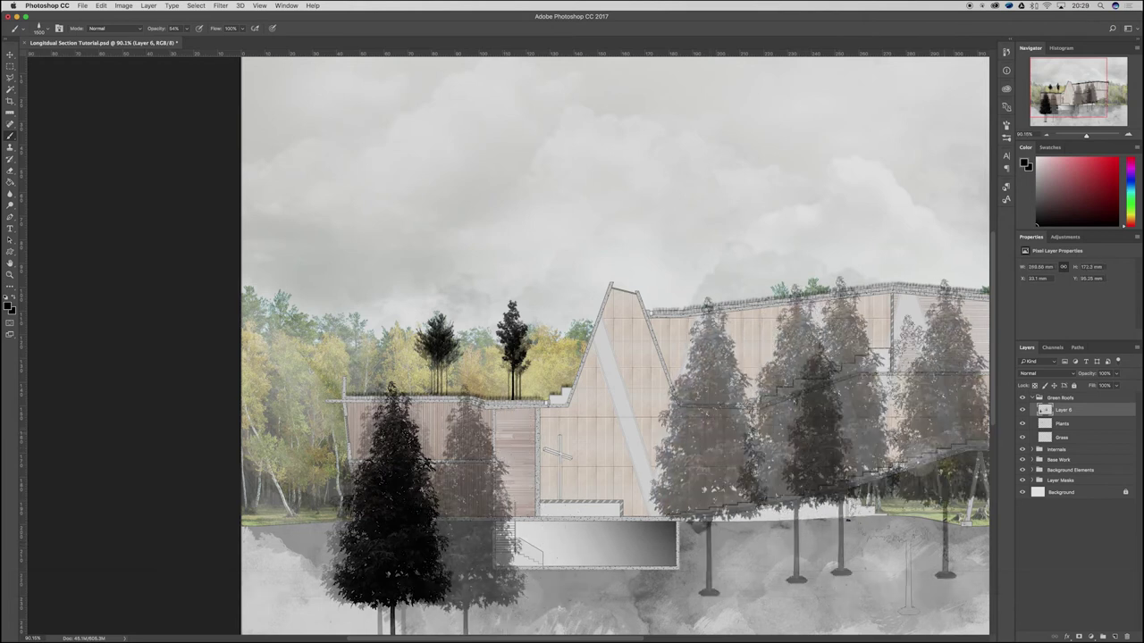
# Step: Choose the 3132 px tree brush and undo one test stamp beside the upper building
pyautogui.scroll(-5, 642, 485)
pyautogui.scroll(5, 665, 342)
pyautogui.rightClick(640, 339)
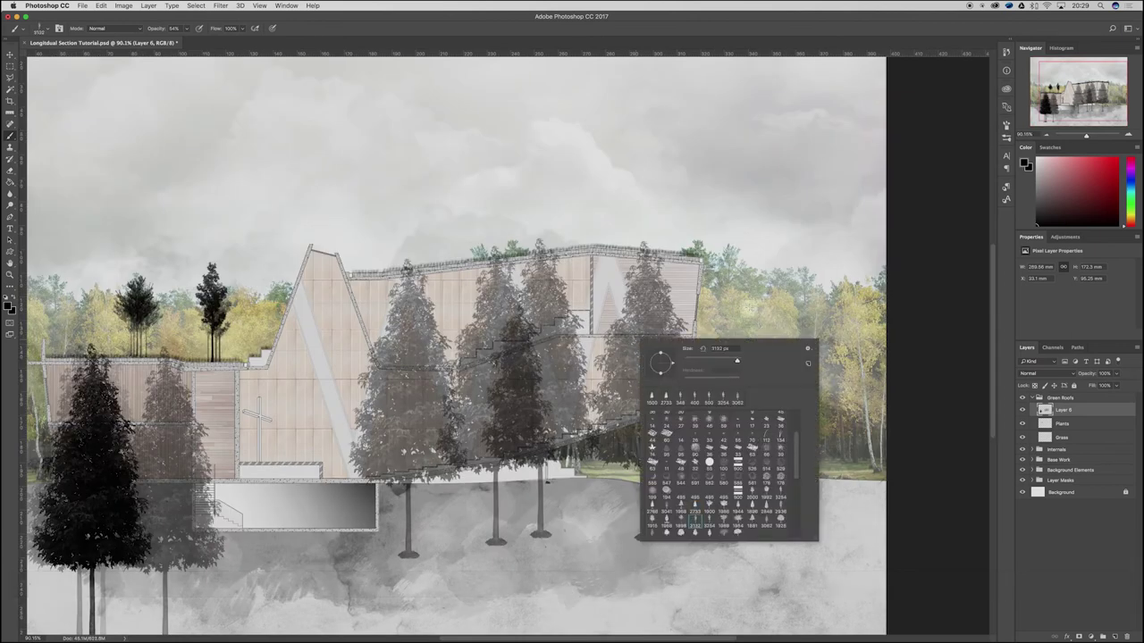
pyautogui.click(756, 290)
pyautogui.press('super+z')
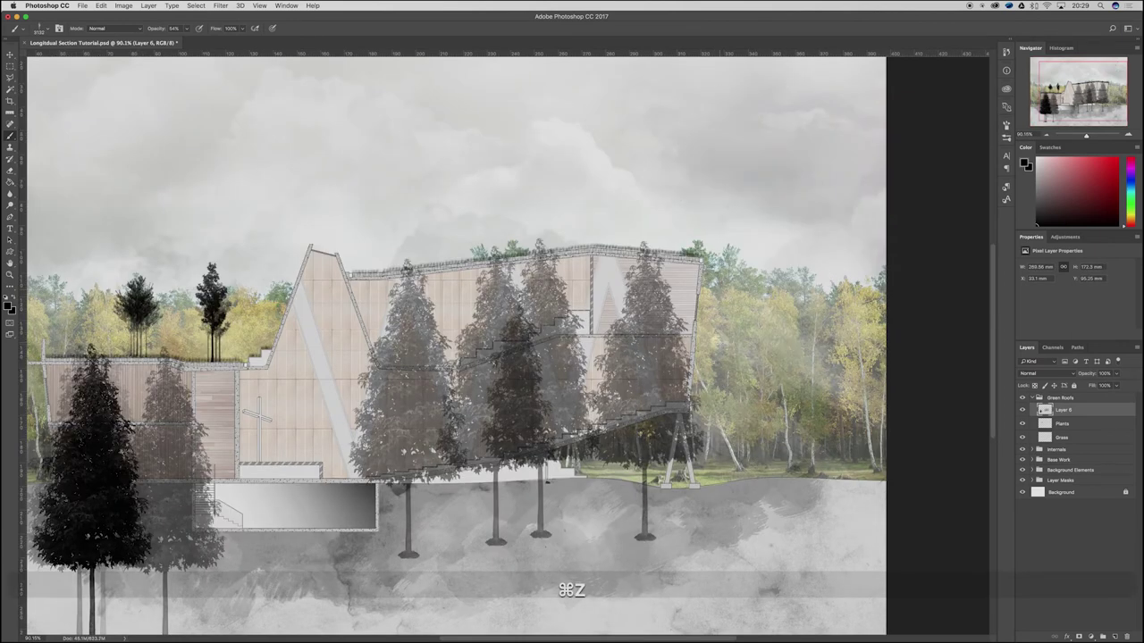
# Step: Reduce the brush size and layer slender trees over the upper building's far end at 54% and 30% opacity, undoing the last stamp
pyautogui.press('[')
pyautogui.press('[')
pyautogui.press('[')
pyautogui.press('[')
pyautogui.press('[')
pyautogui.press('[')
pyautogui.press('[')
pyautogui.press('[')
pyautogui.press('[')
pyautogui.press('[')
pyautogui.press('[')
pyautogui.press('[')
pyautogui.press('[')
pyautogui.press('[')
pyautogui.press('[')
pyautogui.press('[')
pyautogui.press('[')
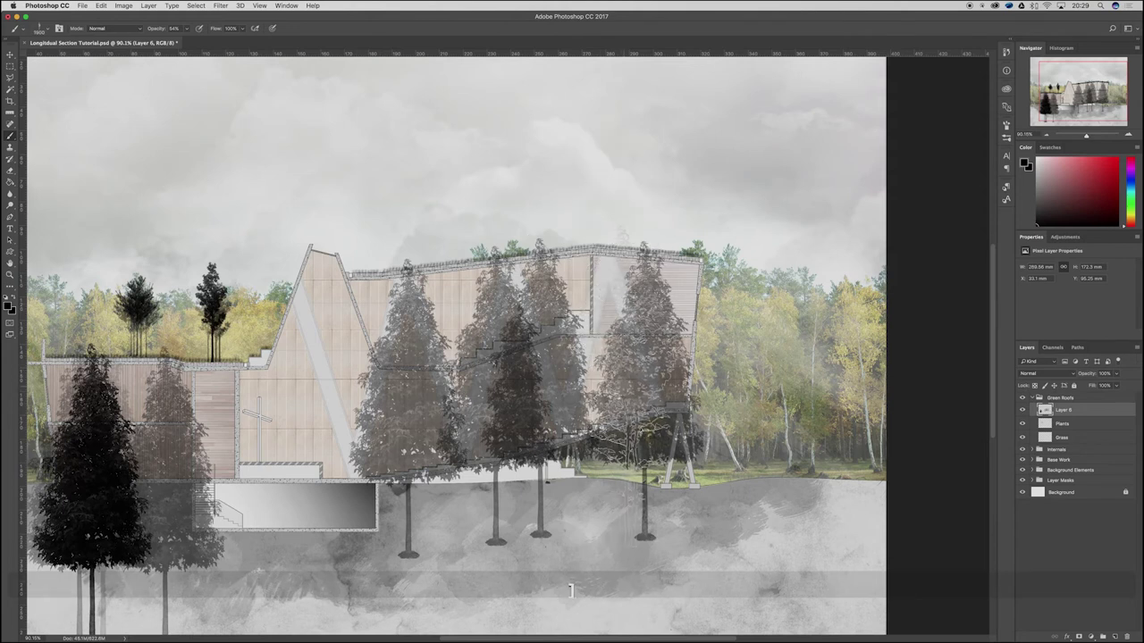
pyautogui.click(641, 391)
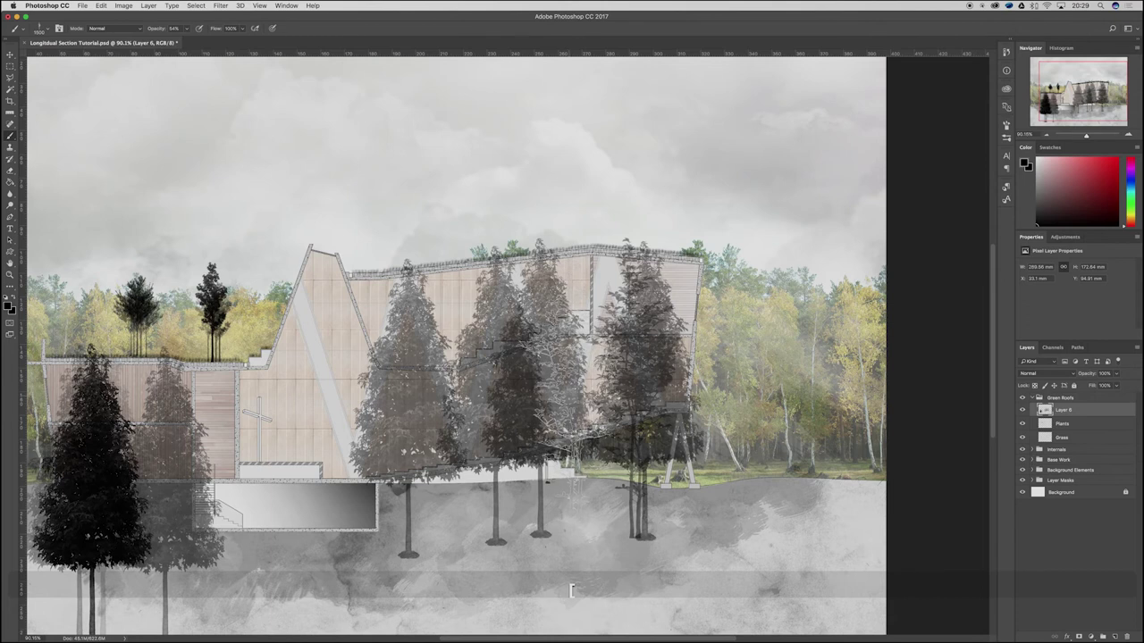
pyautogui.press('3')
pyautogui.click(616, 380)
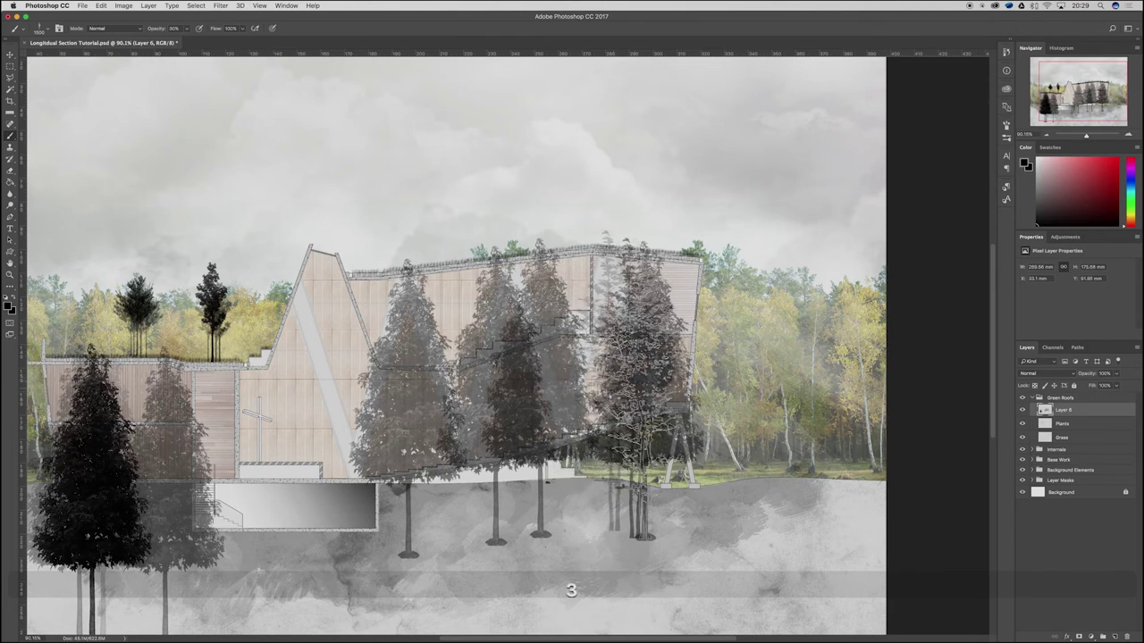
pyautogui.press('super+z')
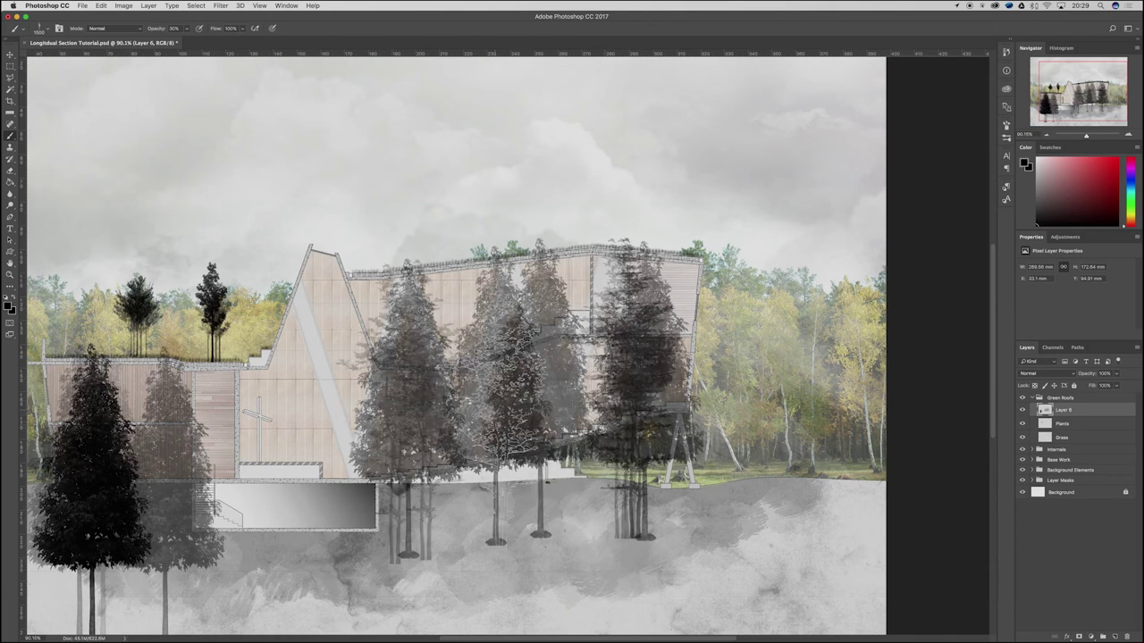
# Step: Reduce the brush size to 1100 px and stamp four overlapping slender trees over the lower building's stair core at 30% opacity
pyautogui.keyDown('alt'); pyautogui.scroll(-3, 668, 338); pyautogui.keyUp('alt')
pyautogui.keyDown('alt'); pyautogui.scroll(5, 295, 393); pyautogui.keyUp('alt')
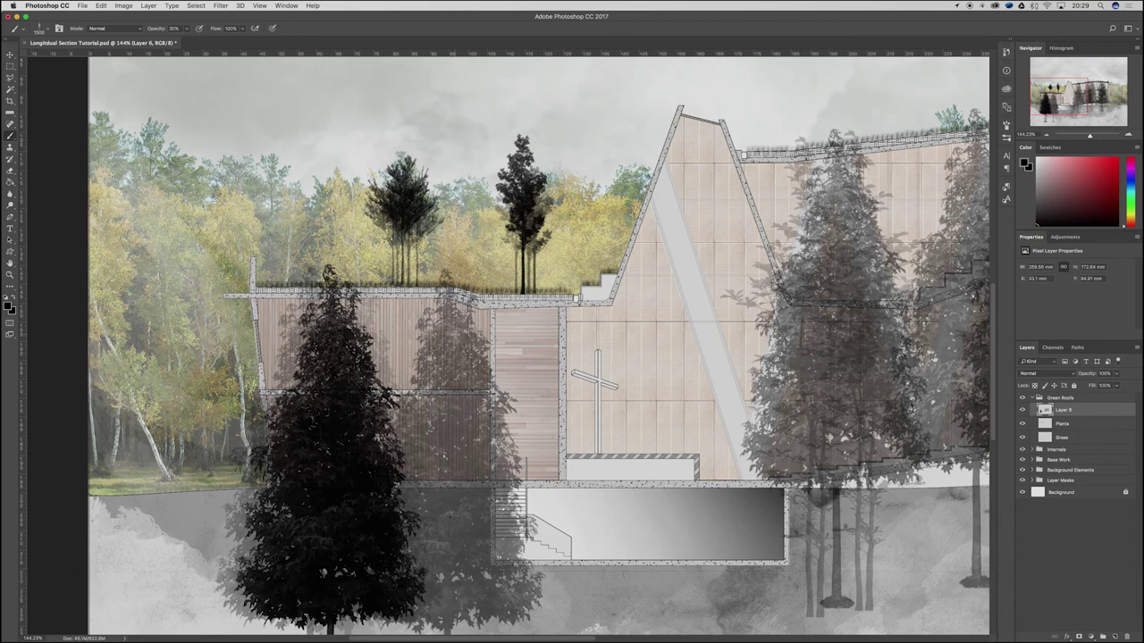
pyautogui.press('alt')
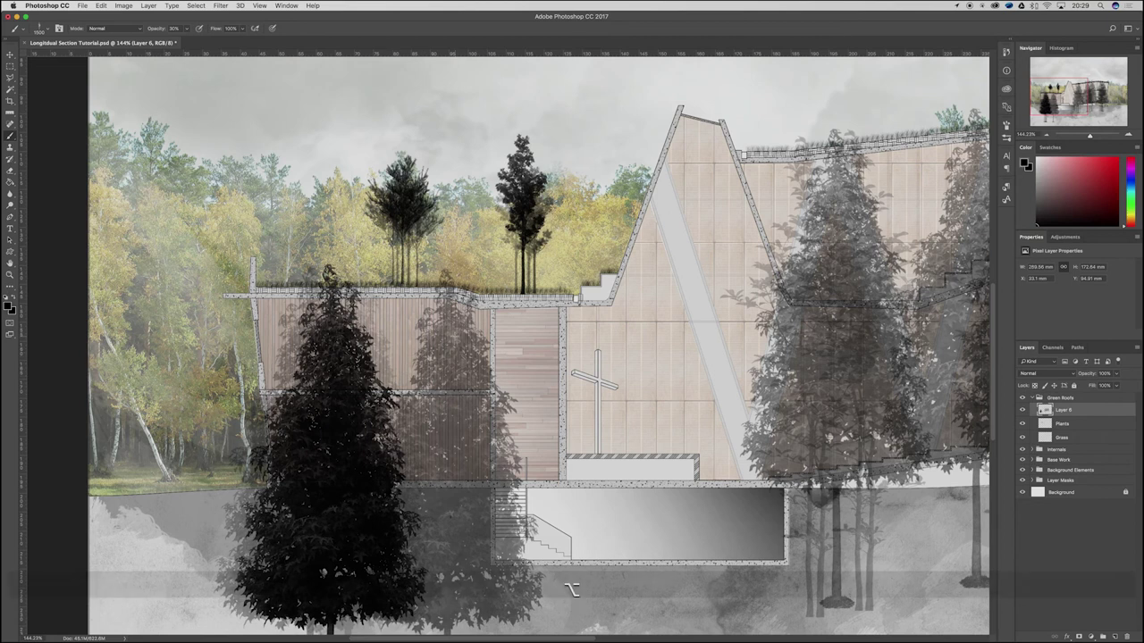
pyautogui.press('[')
pyautogui.press('[')
pyautogui.press('[')
pyautogui.press('[')
pyautogui.press('[')
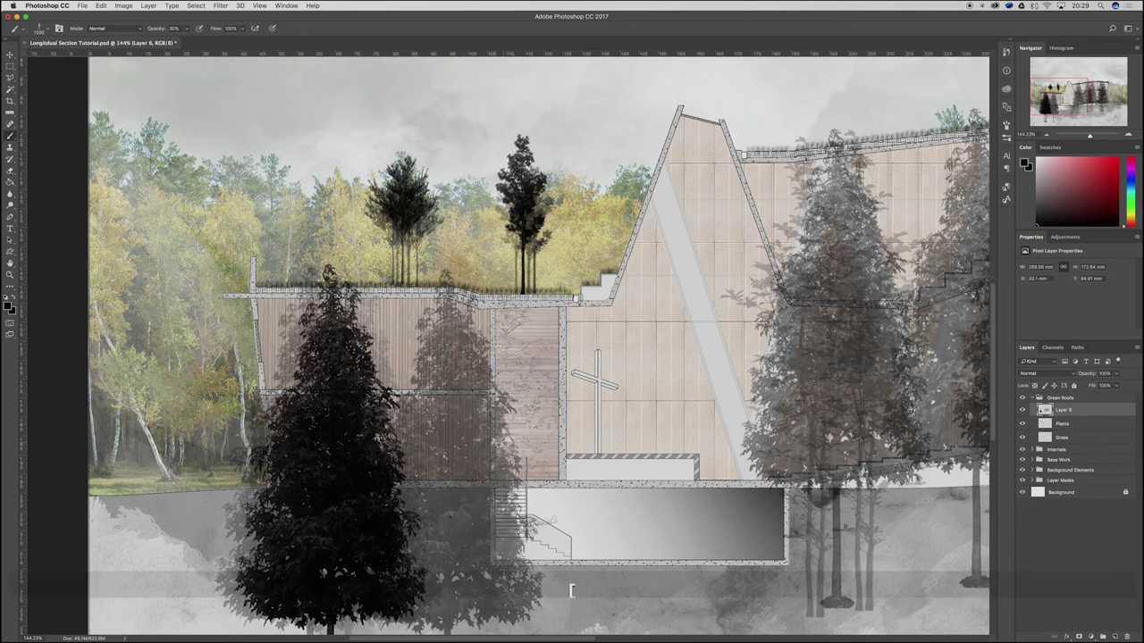
pyautogui.click(521, 459)
pyautogui.click(535, 460)
pyautogui.click(546, 465)
pyautogui.click(550, 465)
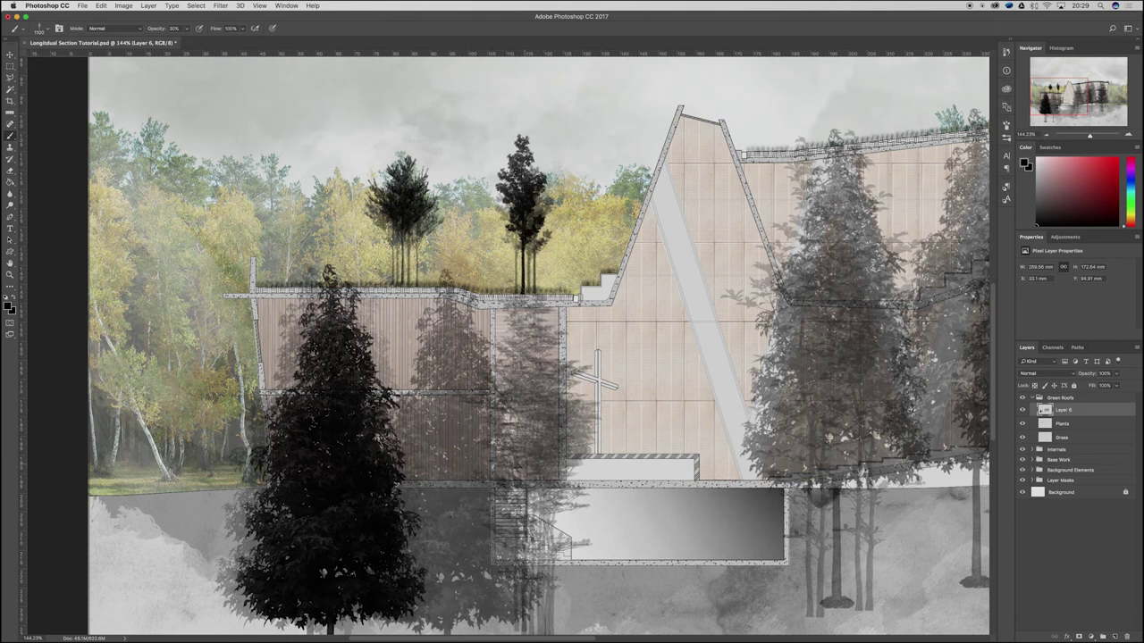
# Step: Layer more slender trees across the lower building's timber facade, raising the brush opacity to 40%
pyautogui.moveTo(375, 487)
pyautogui.mouseDown()
pyautogui.moveTo(398, 465)
pyautogui.moveTo(326, 465)
pyautogui.moveTo(286, 447)
pyautogui.mouseUp()
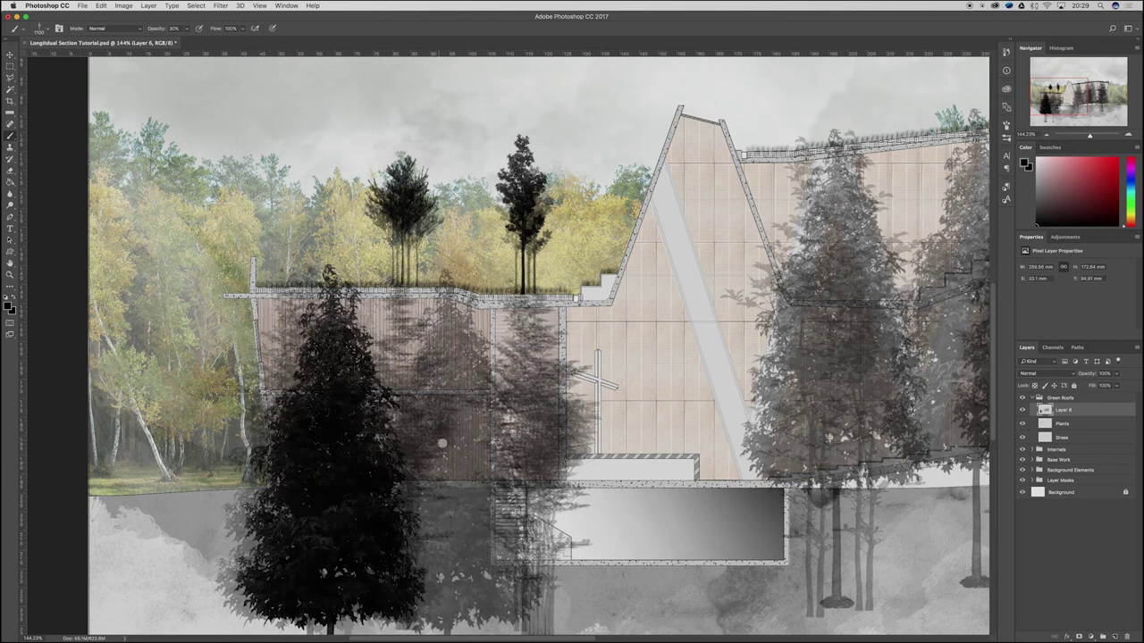
pyautogui.moveTo(436, 447); pyautogui.dragTo(454, 447)
pyautogui.press('4')
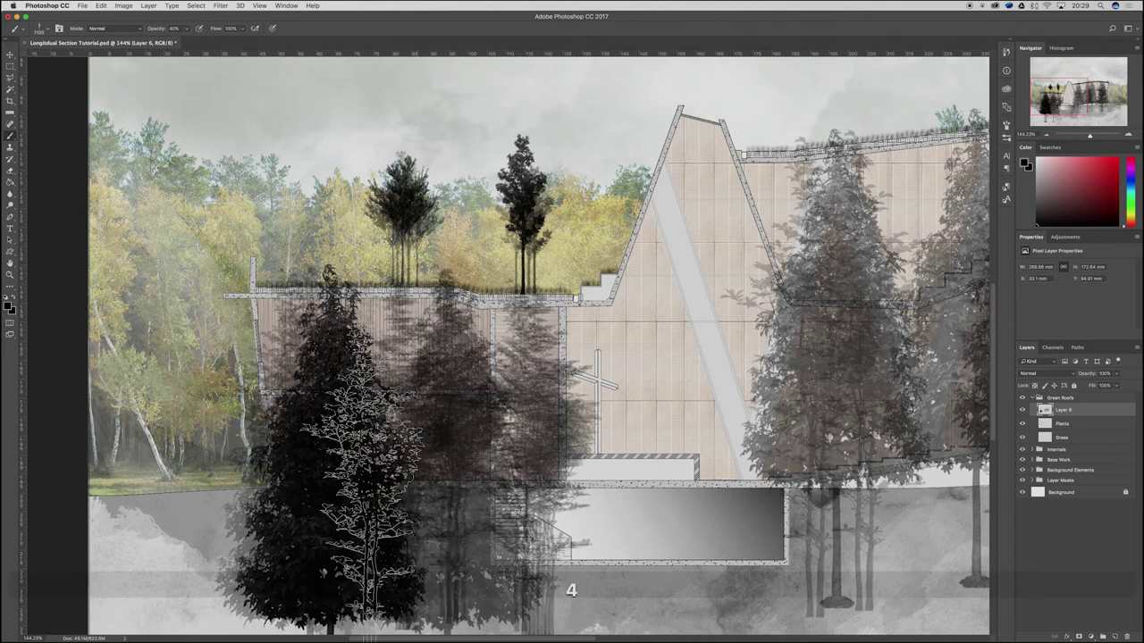
pyautogui.click(464, 438)
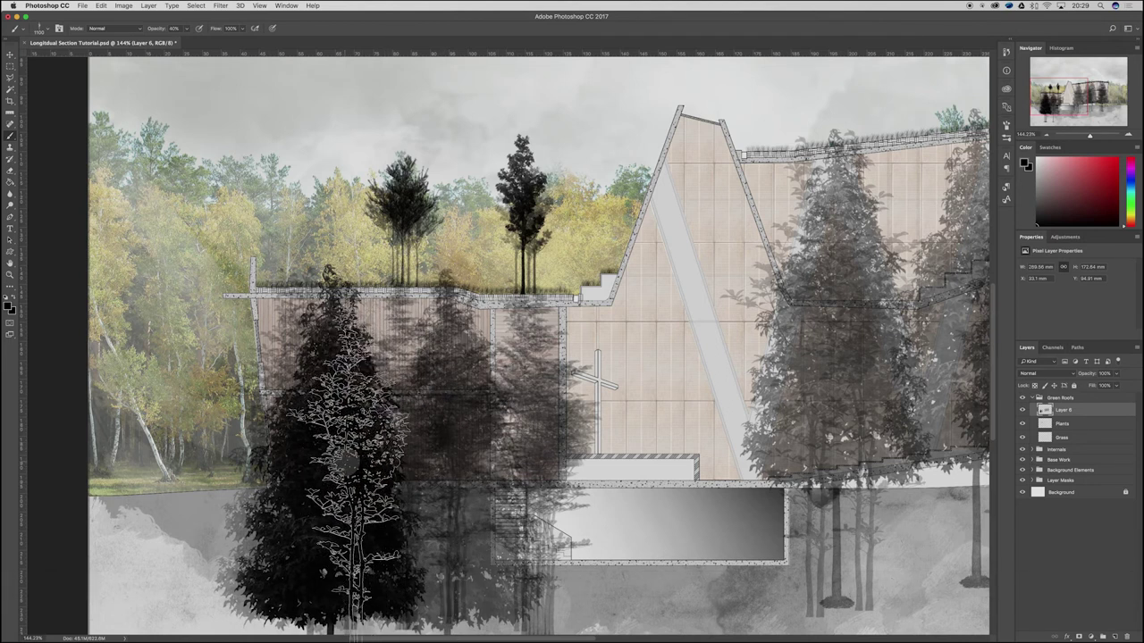
# Step: Outline the area below both rooflines with the Polygonal Lasso and delete the parts of the tree stamps inside it
pyautogui.press('l')
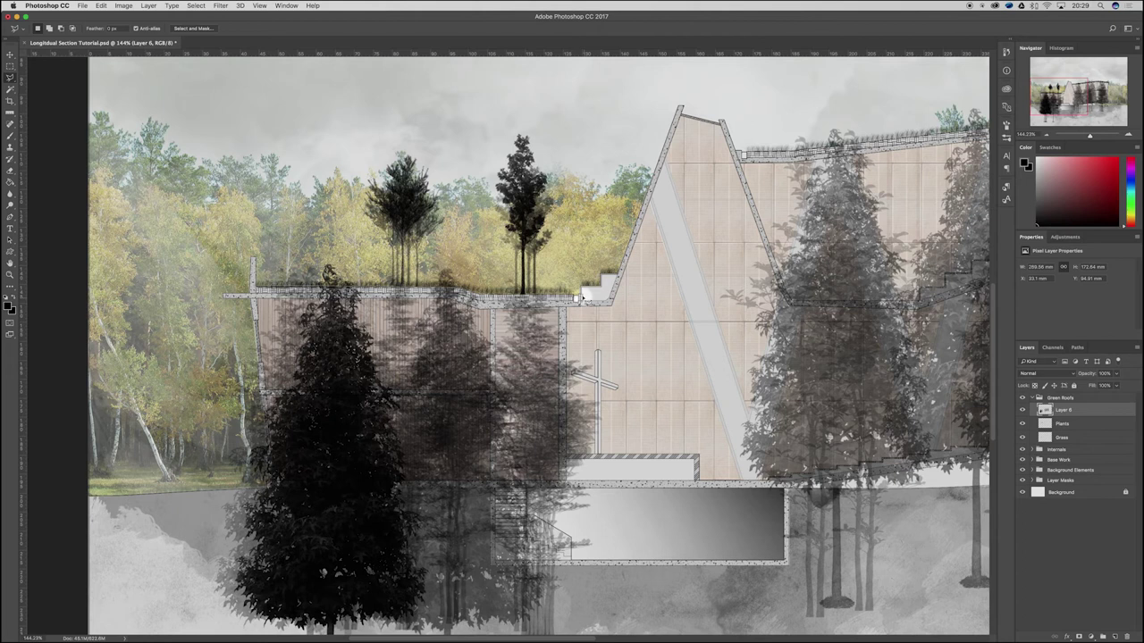
pyautogui.click(579, 298)
pyautogui.scroll(-5, 562, 224)
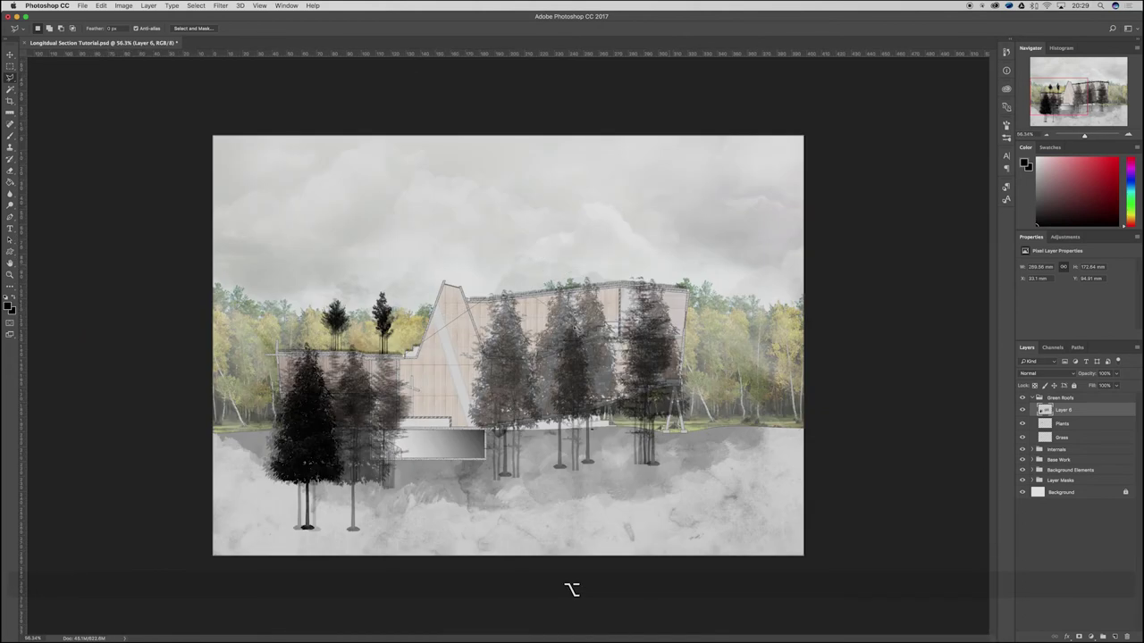
pyautogui.scroll(3, 574, 326)
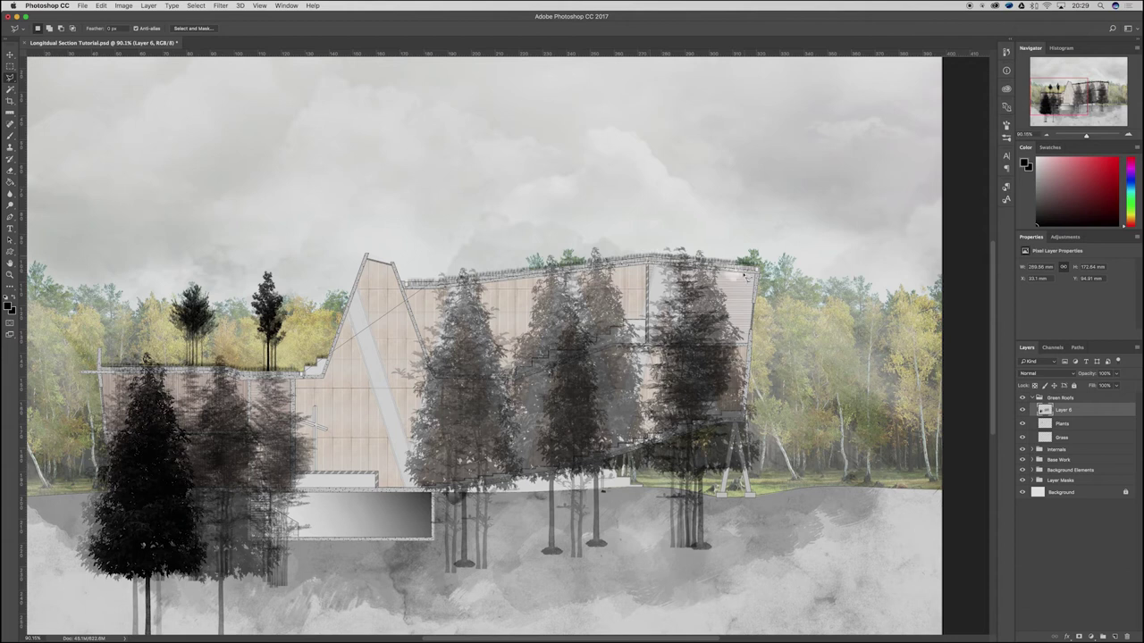
pyautogui.scroll(-5, 799, 617)
pyautogui.click(788, 610)
pyautogui.click(219, 558)
pyautogui.click(209, 361)
pyautogui.press('BackSpace')
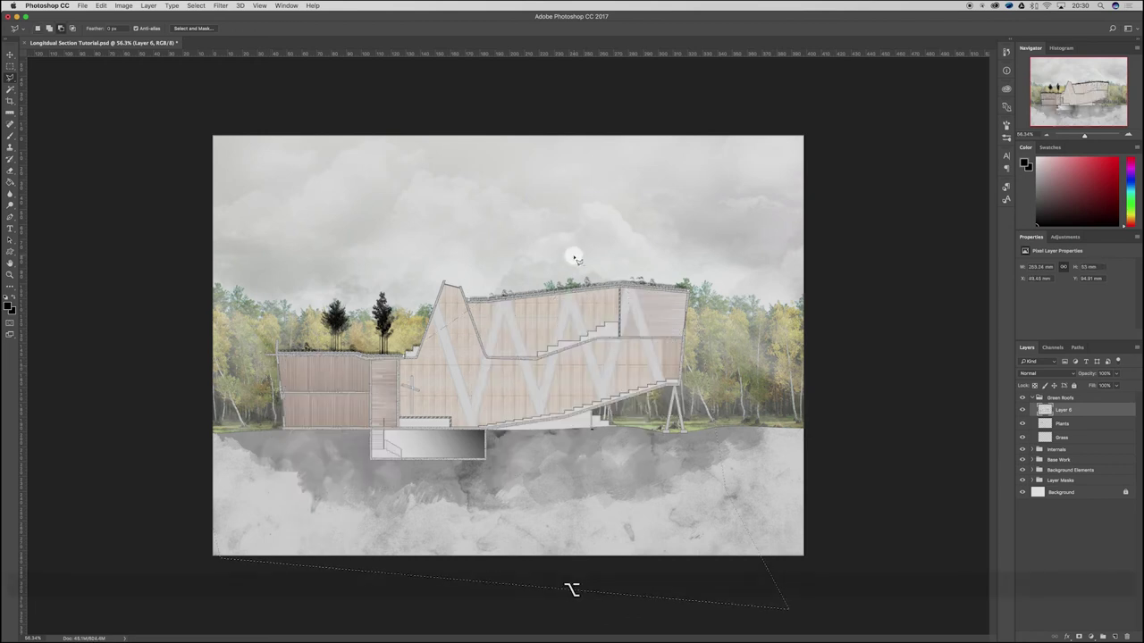
# Step: Deselect the outline and erase unwanted treetop remnants above the upper building's roof with the Eraser
pyautogui.scroll(5, 578, 259)
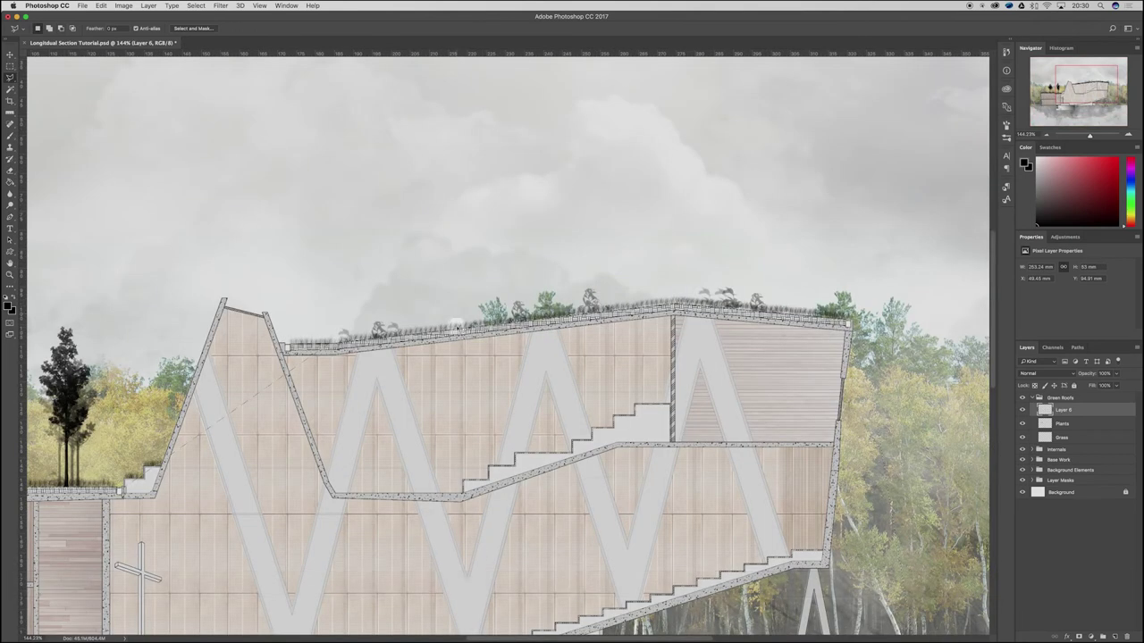
pyautogui.press('e')
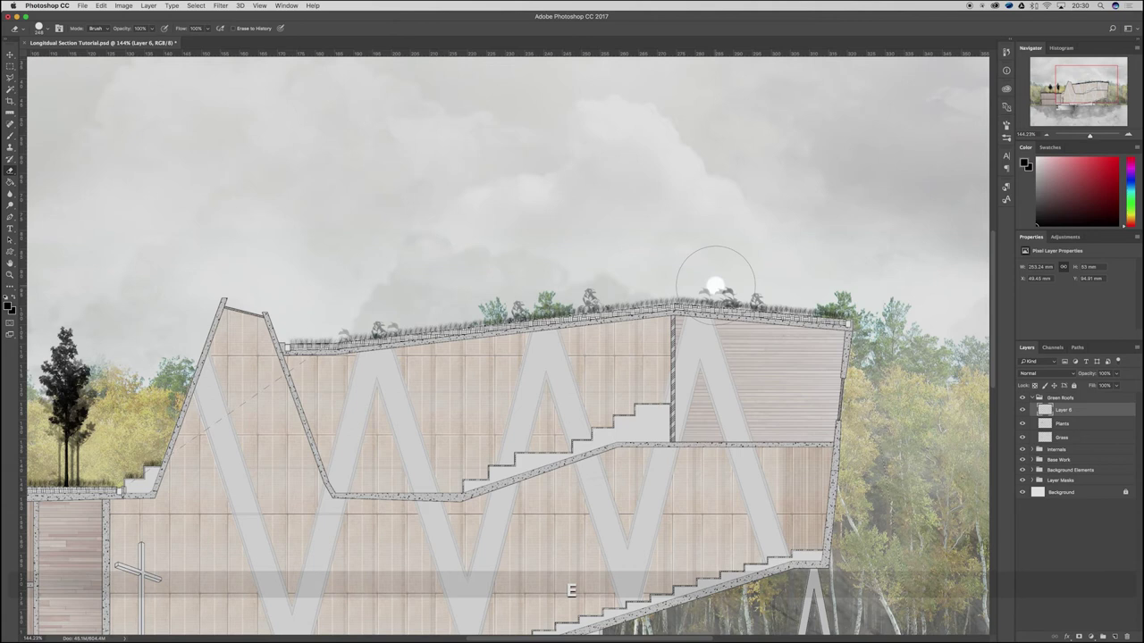
pyautogui.press('super+d')
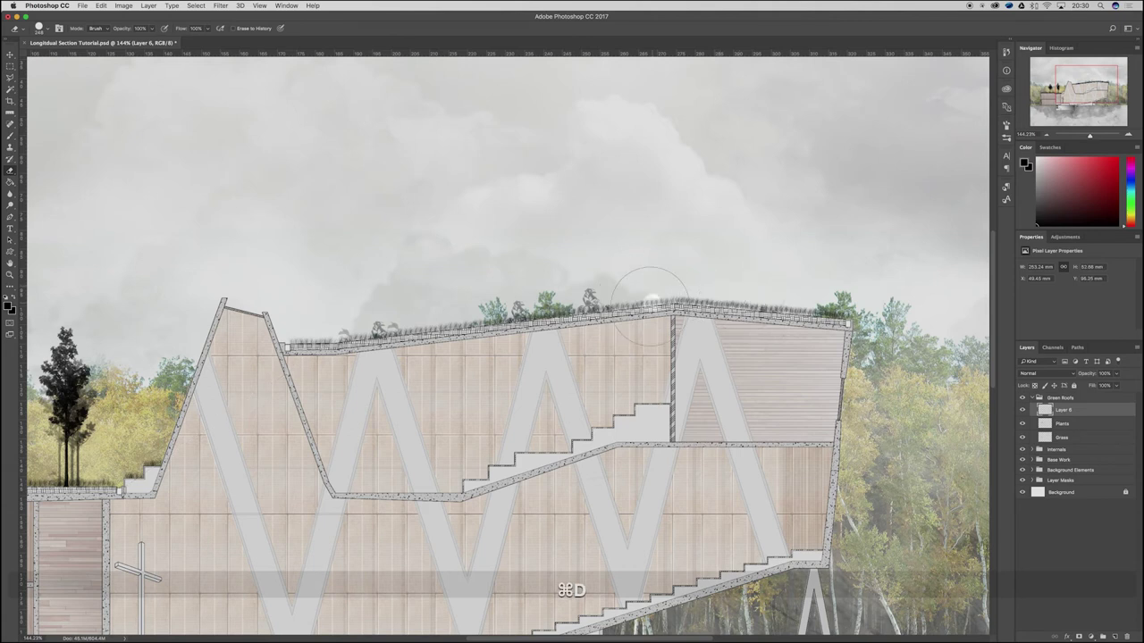
pyautogui.rightClick(598, 244)
pyautogui.moveTo(655, 285)
pyautogui.mouseDown()
pyautogui.moveTo(610, 281)
pyautogui.moveTo(580, 322)
pyautogui.mouseUp()
pyautogui.click(658, 143)
pyautogui.moveTo(336, 344)
pyautogui.mouseDown()
pyautogui.moveTo(420, 319)
pyautogui.moveTo(330, 366)
pyautogui.mouseUp()
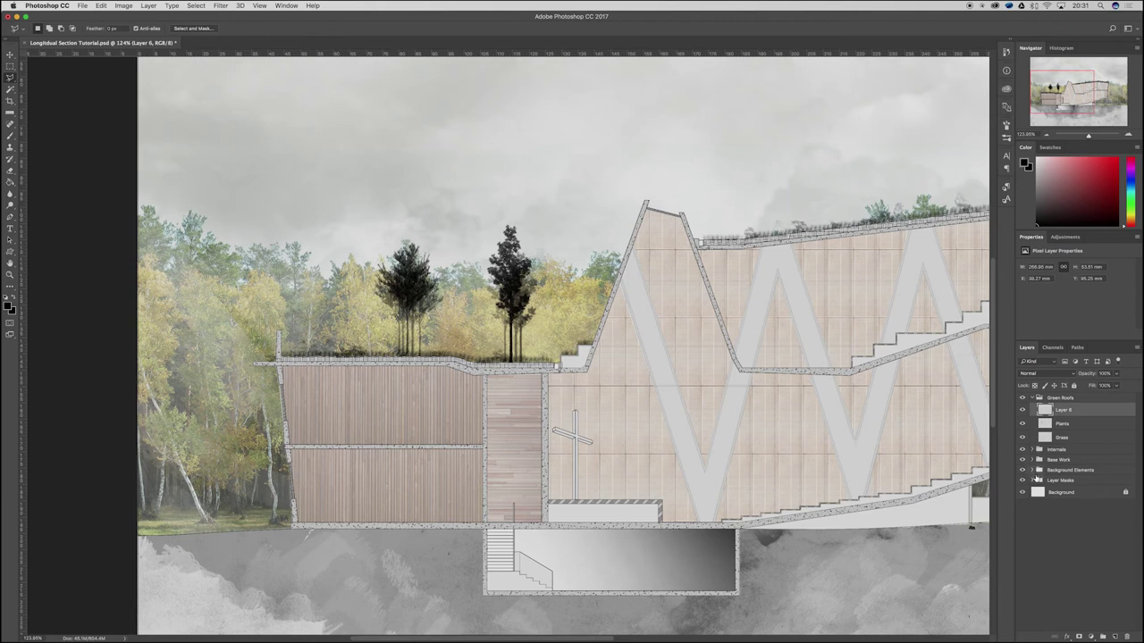
# Step: In the Forest Backdrop group, desaturate the photo through Hue/Saturation 1 and add a clipped Levels adjustment with midtones 0.77 and white point 240
pyautogui.click(1033, 469)
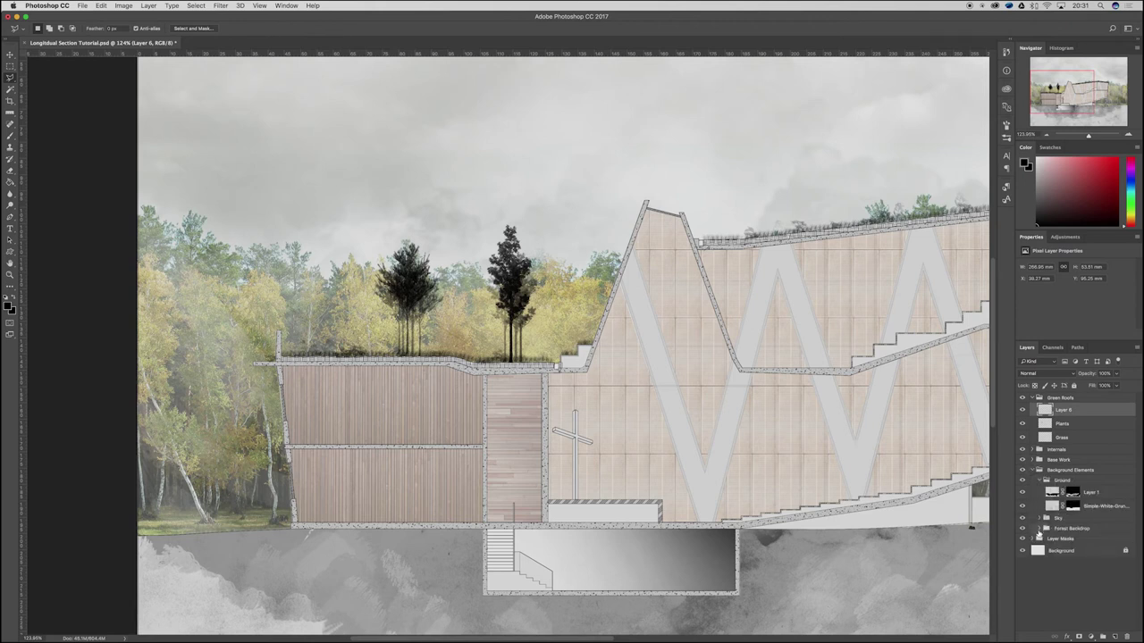
pyautogui.click(1043, 481)
pyautogui.click(1041, 529)
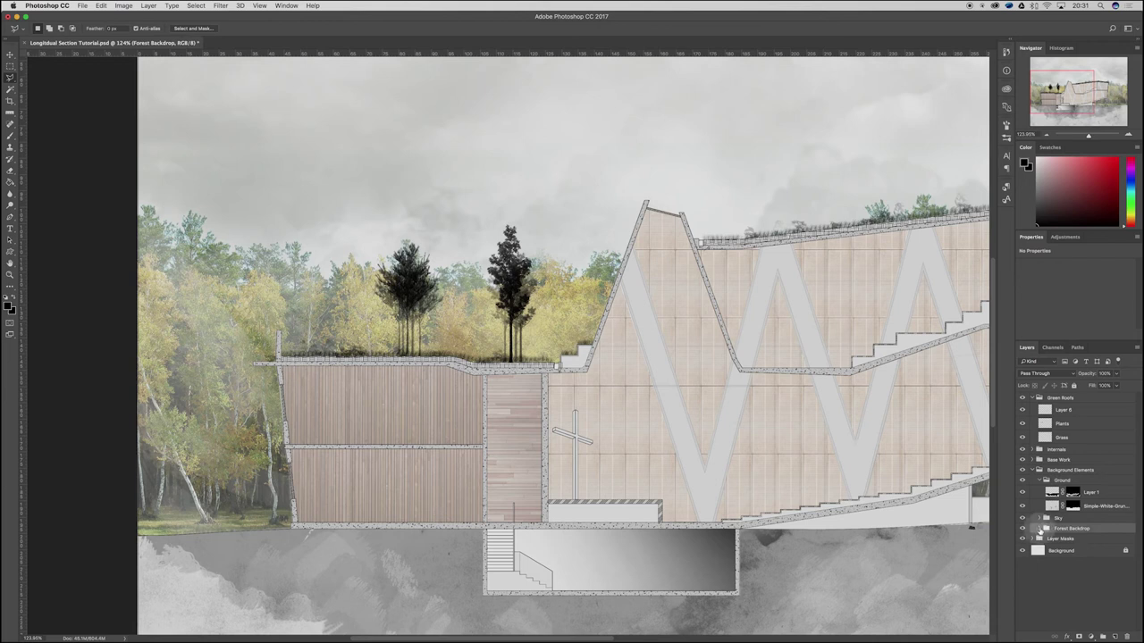
pyautogui.click(1041, 529)
pyautogui.click(1041, 480)
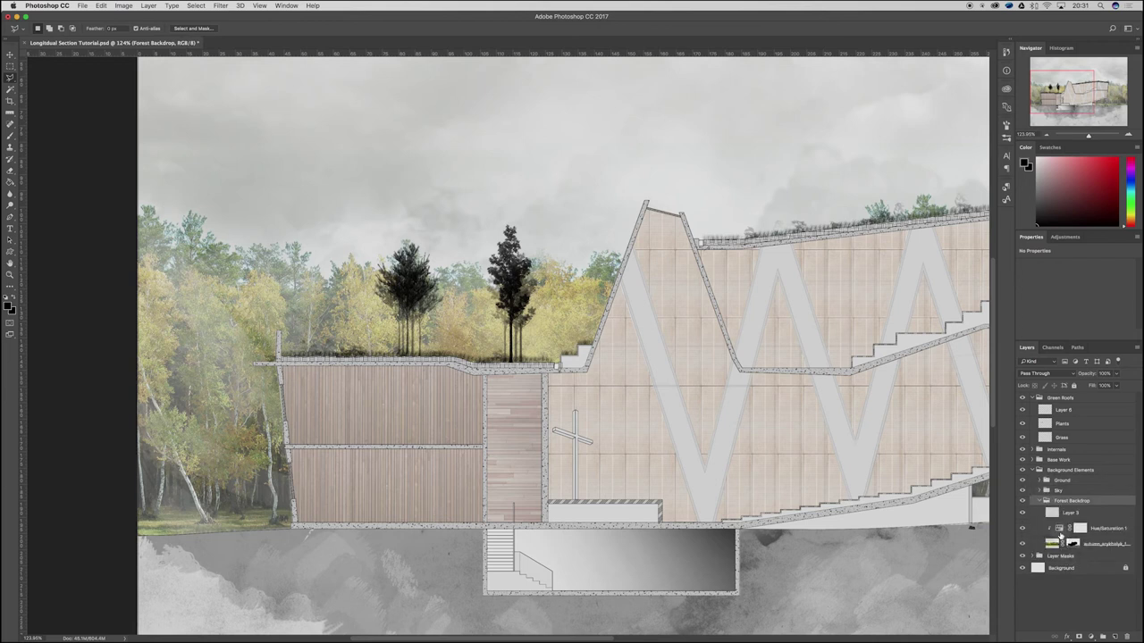
pyautogui.click(1060, 532)
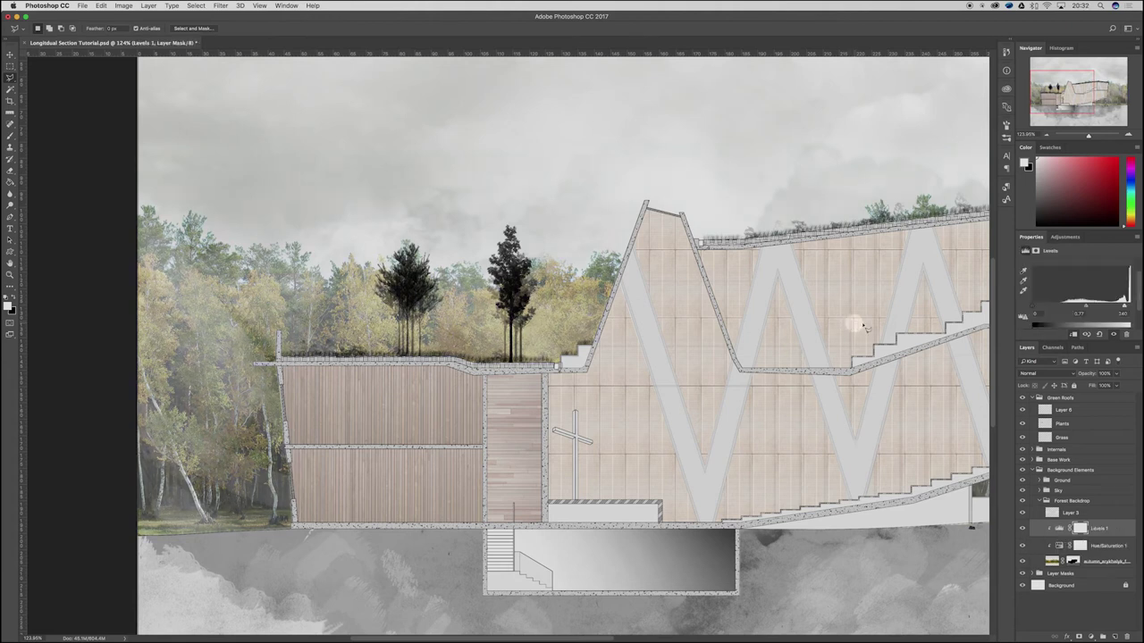
pyautogui.scroll(-3, 688, 347)
pyautogui.scroll(-3, 555, 344)
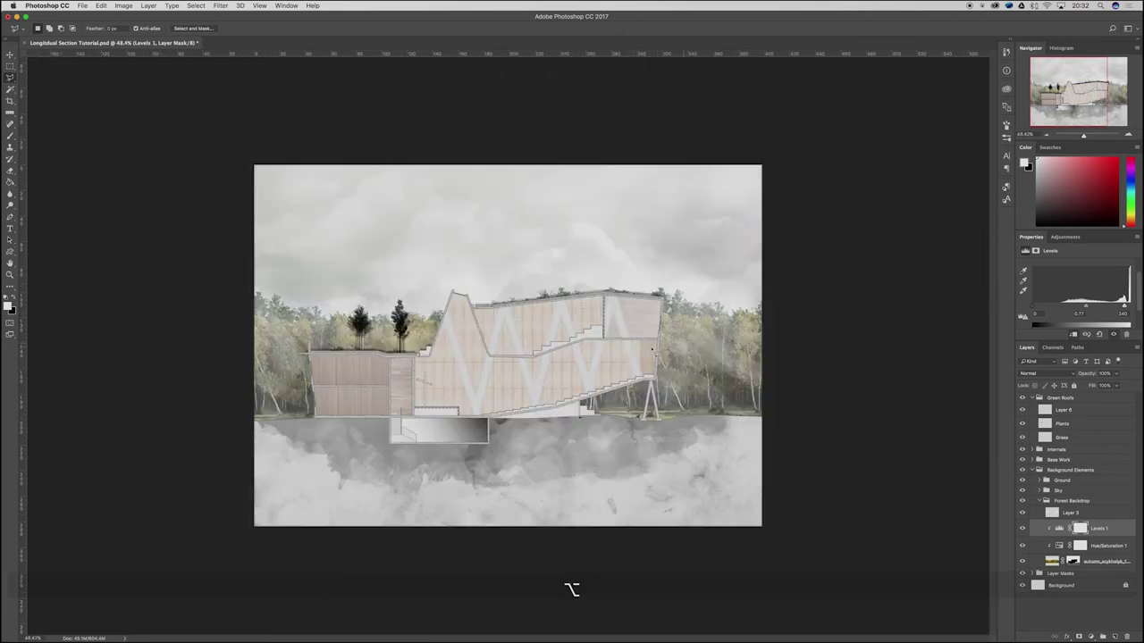
pyautogui.scroll(3, 673, 341)
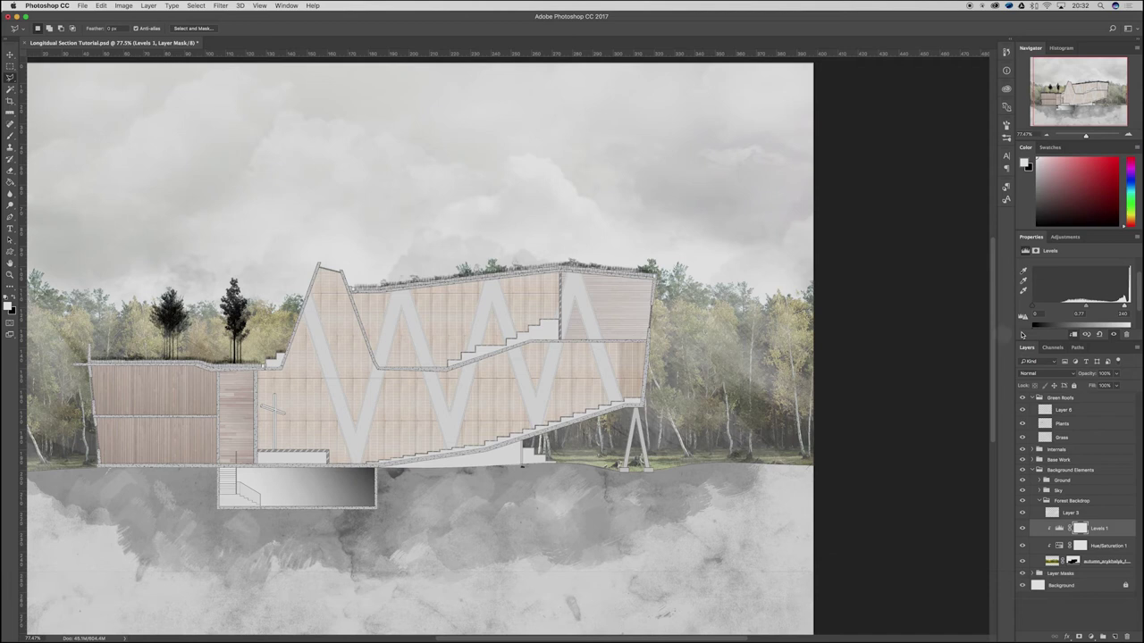
# Step: Collapse the Background Elements and Green Roofs groups and add a new layer group directly above Background Elements
pyautogui.click(1034, 471)
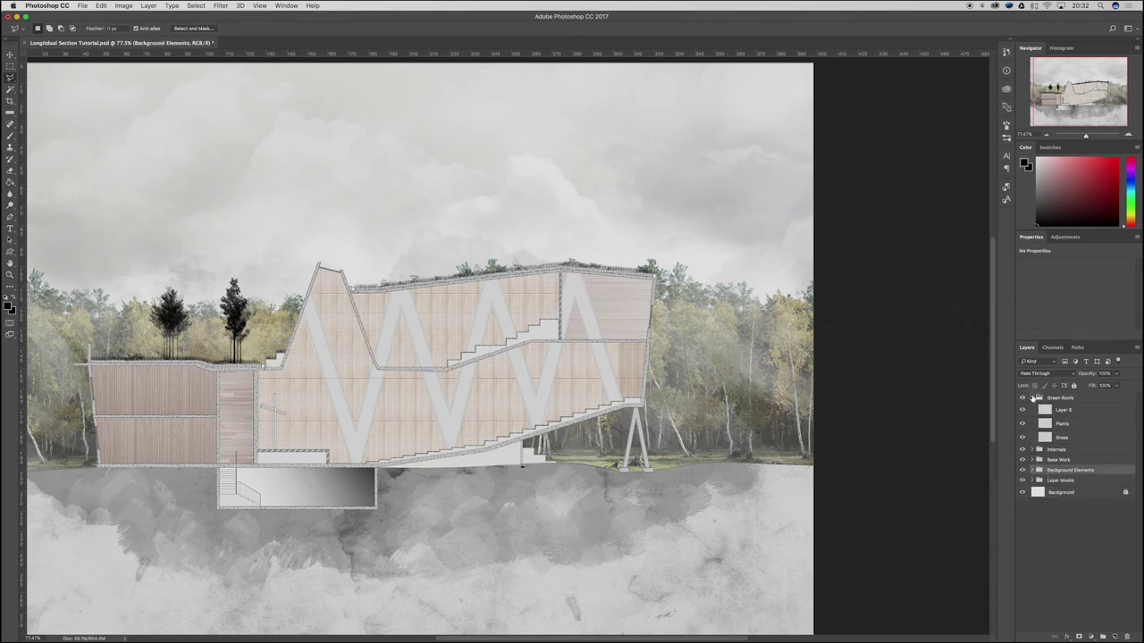
pyautogui.click(1033, 397)
pyautogui.click(1104, 637)
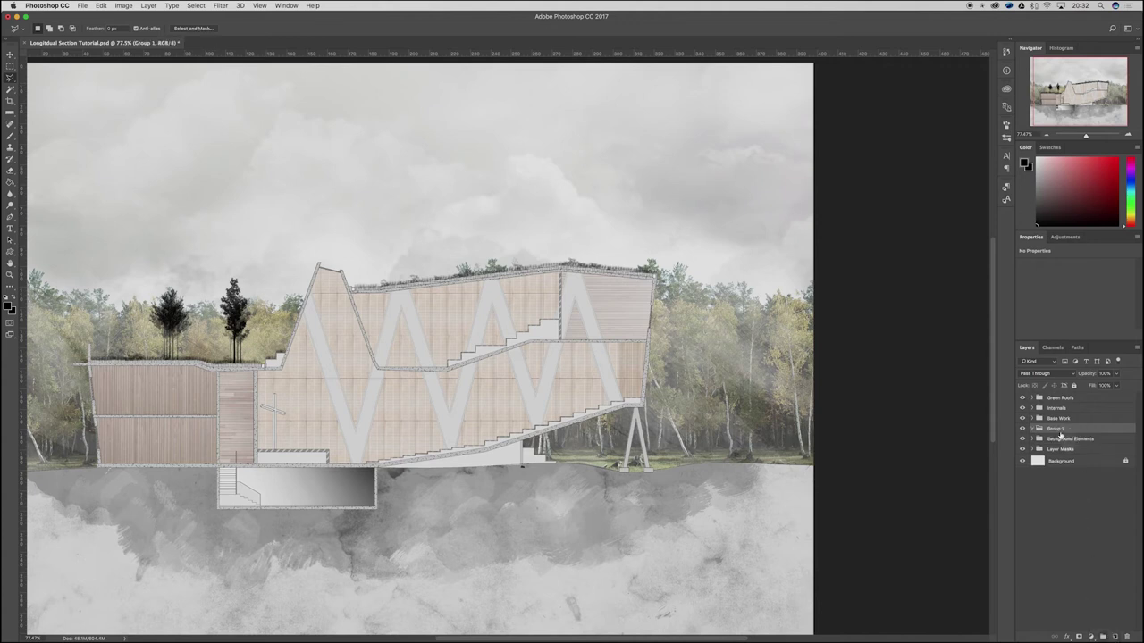
# Step: Rename the new layer group People and place it at the top of the layer stack, above a collapsed Green Roofs group
pyautogui.doubleClick(1055, 428)
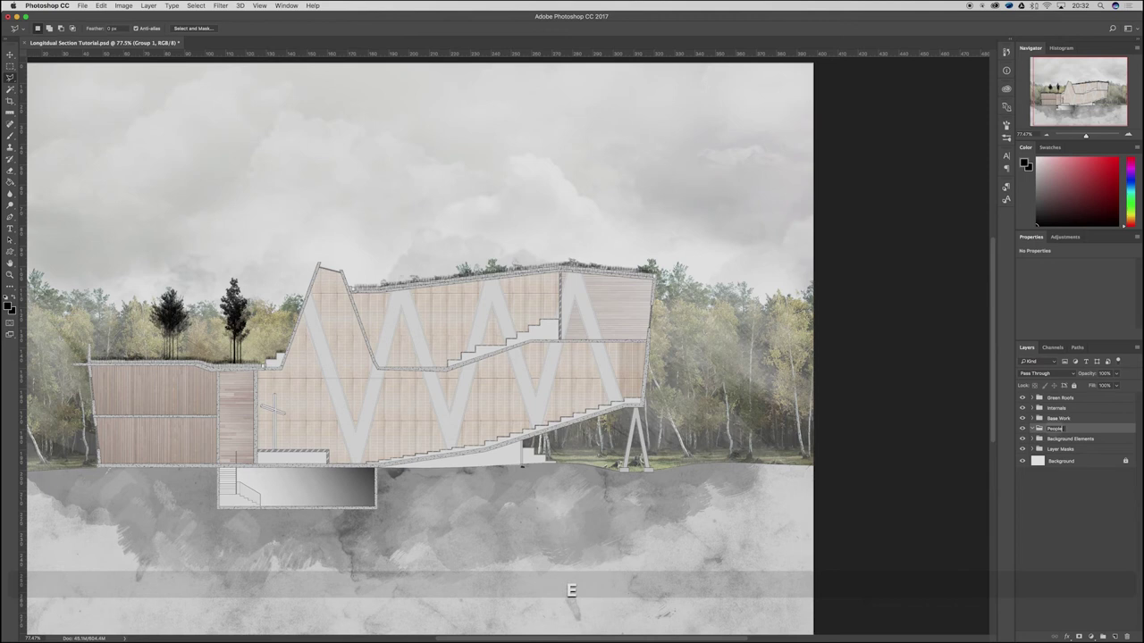
pyautogui.moveTo(1067, 425); pyautogui.dragTo(1066, 397)
pyautogui.click(1033, 397)
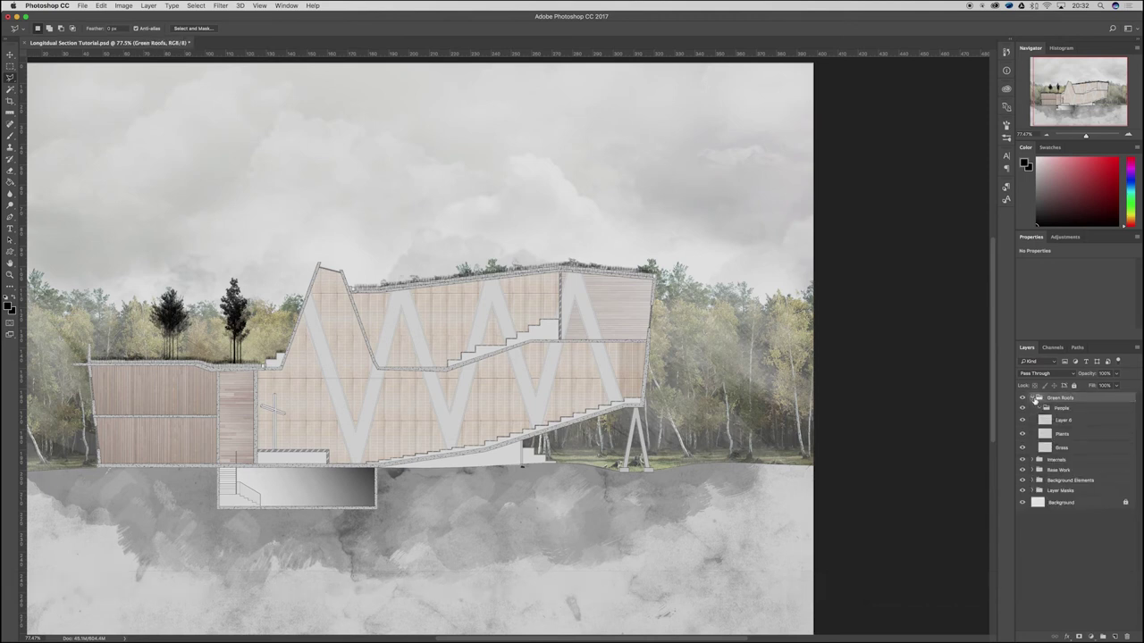
pyautogui.moveTo(1063, 394); pyautogui.dragTo(1062, 398)
pyautogui.click(1033, 408)
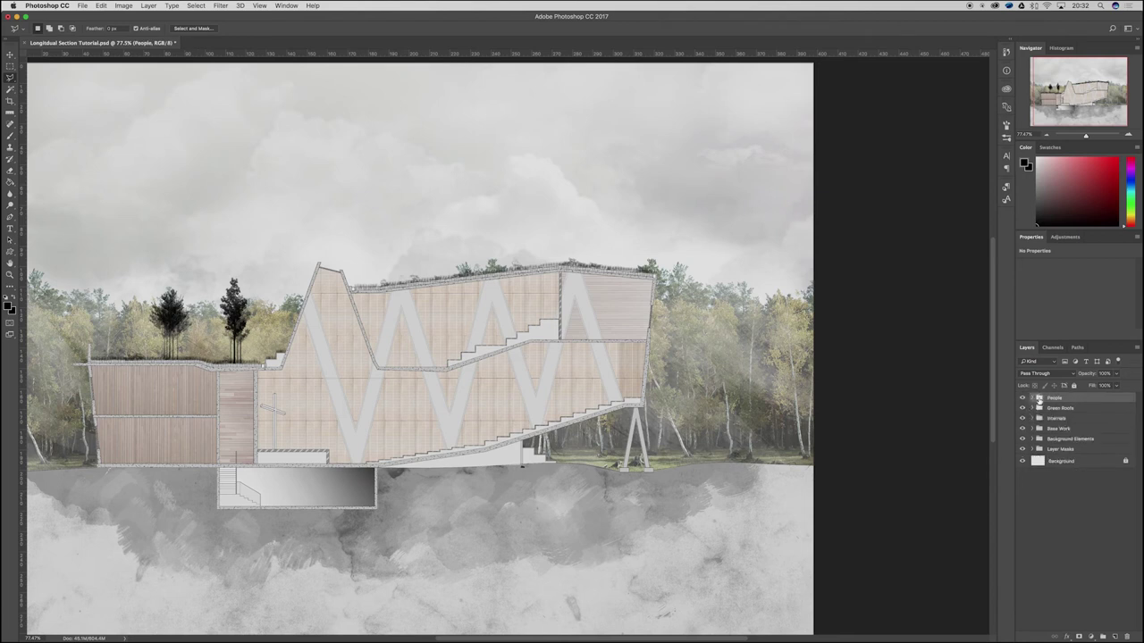
# Step: Add a new layer inside the People group and stamp a small seated silhouette on the outdoor steps beneath the raised building
pyautogui.click(1115, 637)
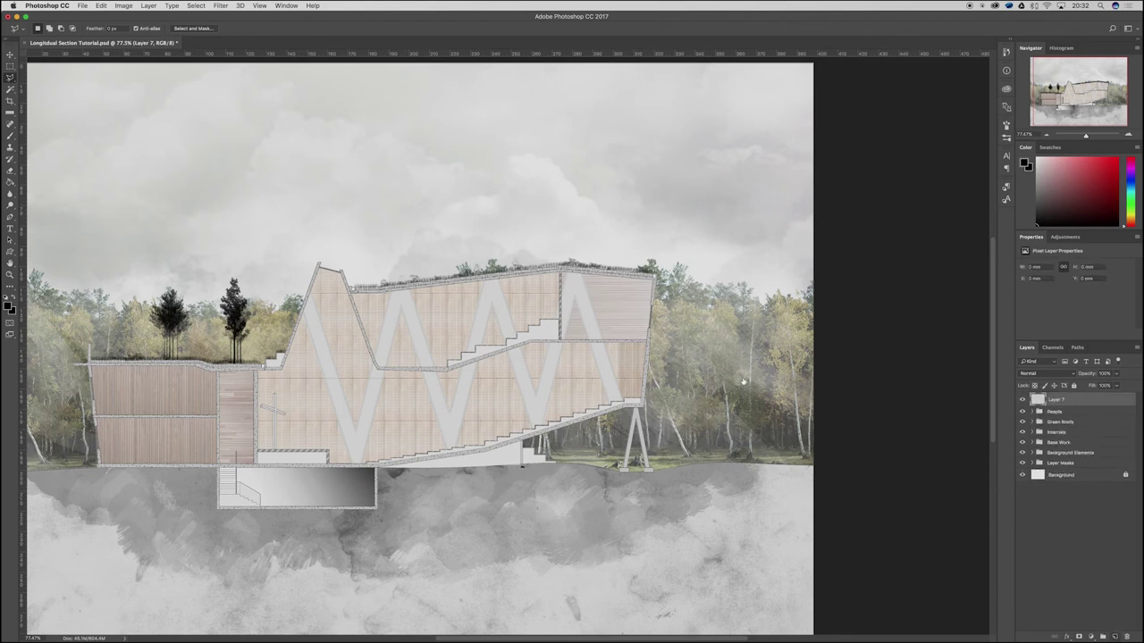
pyautogui.moveTo(1043, 402); pyautogui.dragTo(1044, 412)
pyautogui.press('b')
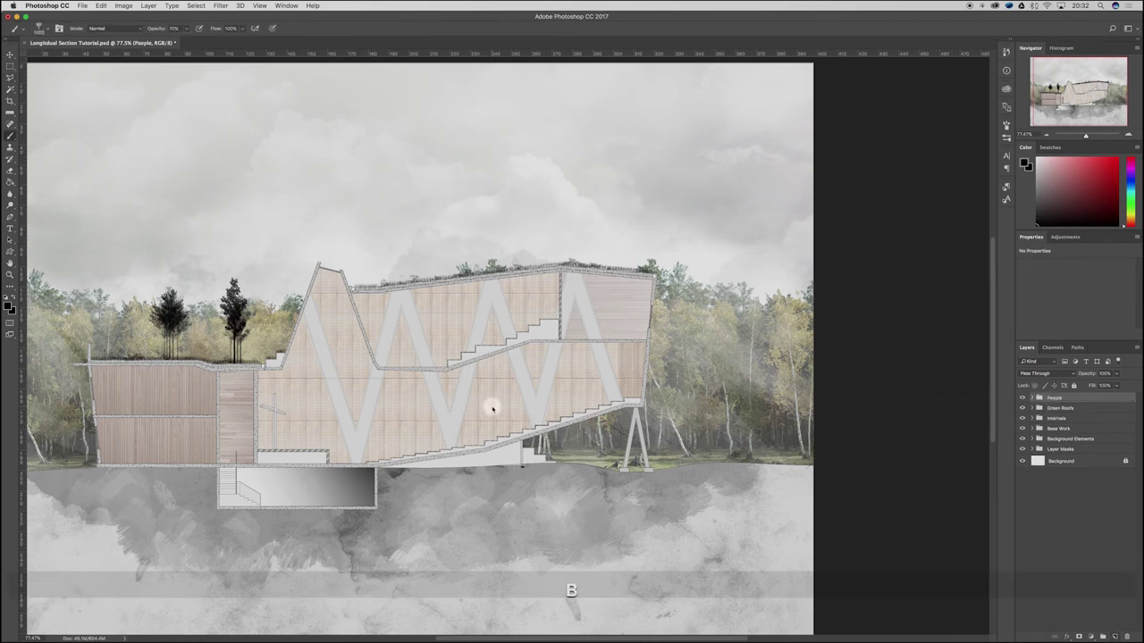
pyautogui.rightClick(497, 408)
pyautogui.scroll(-5, 613, 525)
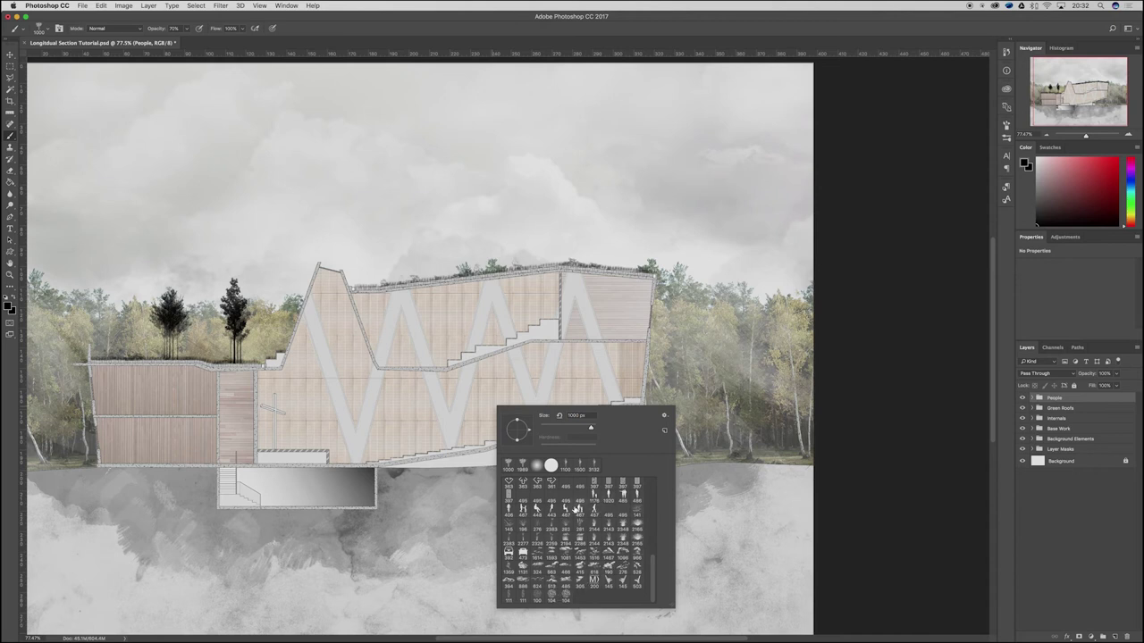
pyautogui.click(891, 431)
pyautogui.click(619, 300)
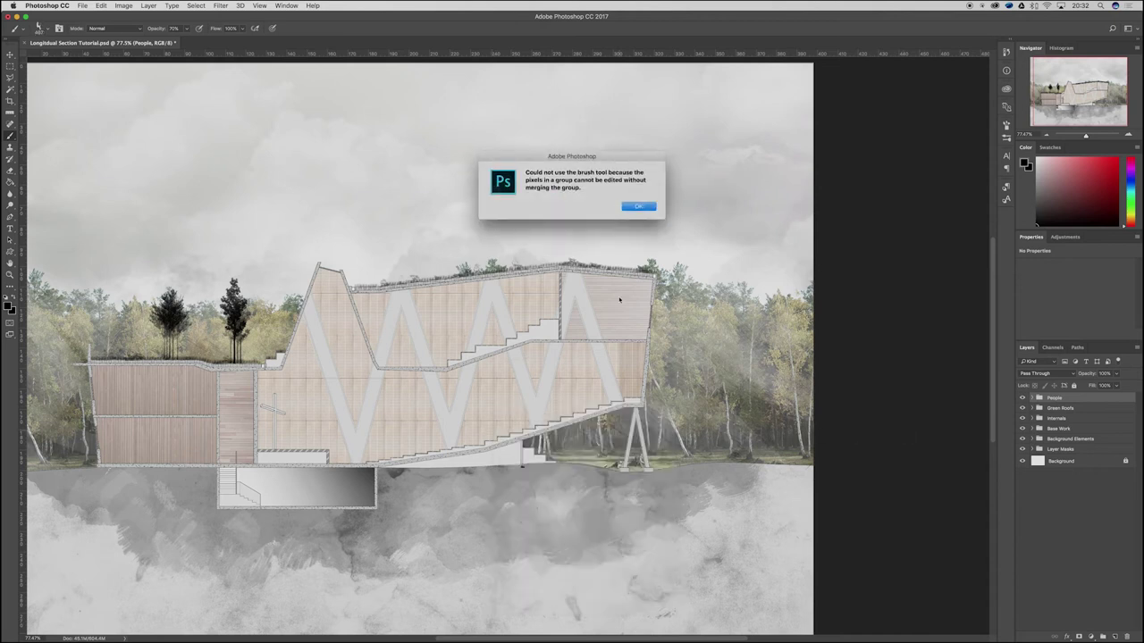
pyautogui.click(638, 208)
pyautogui.click(1033, 399)
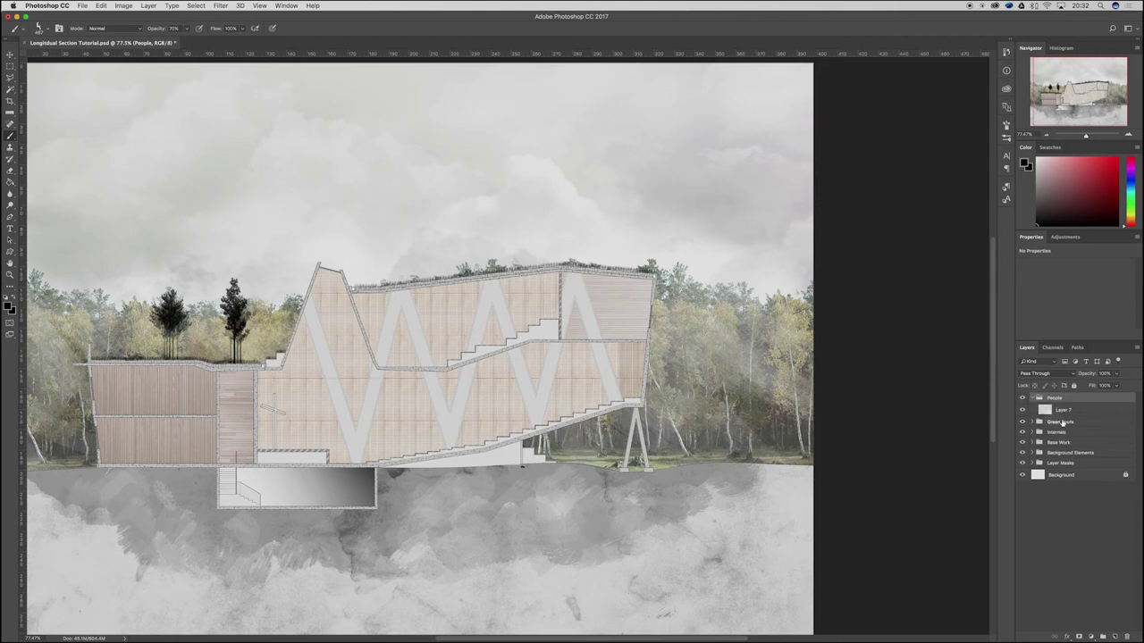
pyautogui.click(1064, 410)
pyautogui.scroll(5, 500, 433)
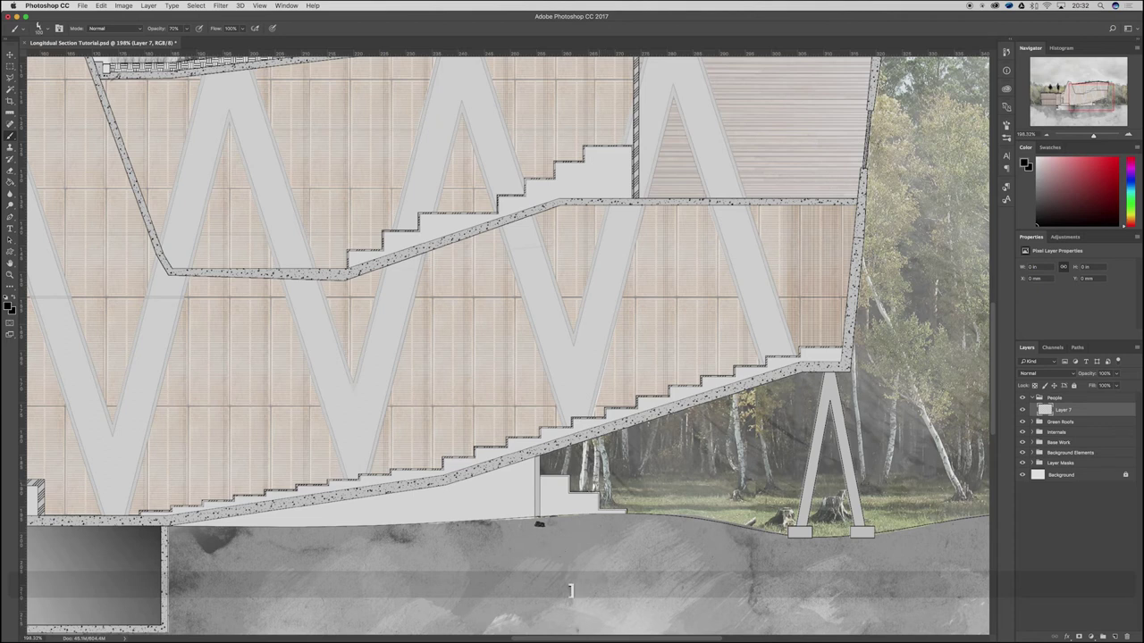
pyautogui.click(598, 485)
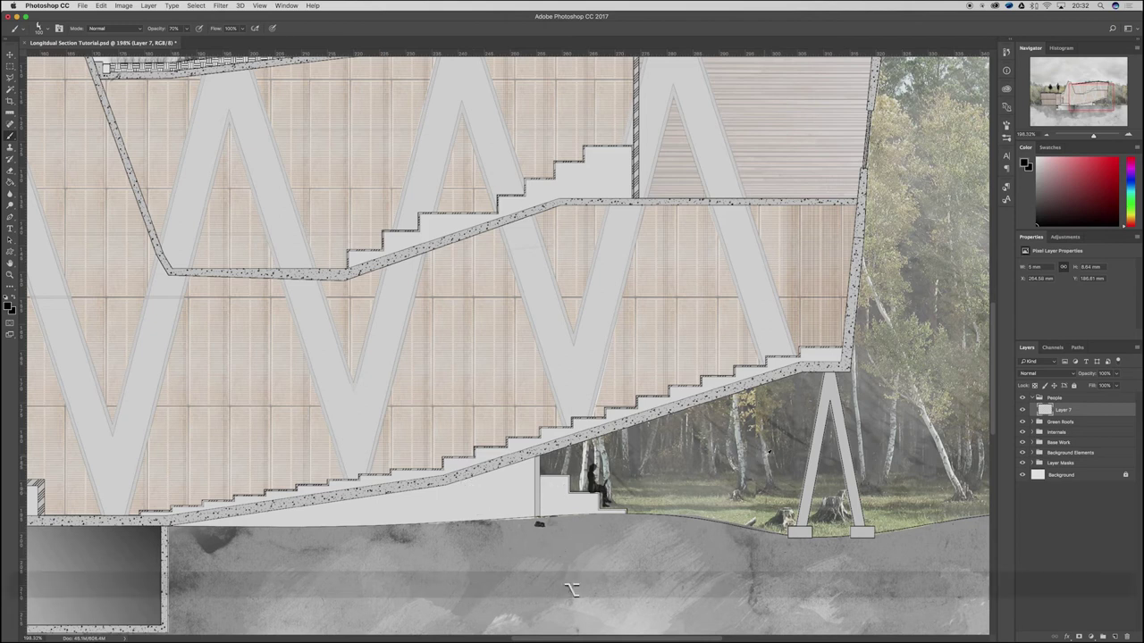
# Step: Stamp a reduced seated figure from the people brushes on the small steps where the lower roof meets the tower
pyautogui.scroll(-3, 760, 459)
pyautogui.scroll(-3, 530, 458)
pyautogui.scroll(3, 166, 379)
pyautogui.rightClick(384, 479)
pyautogui.click(437, 540)
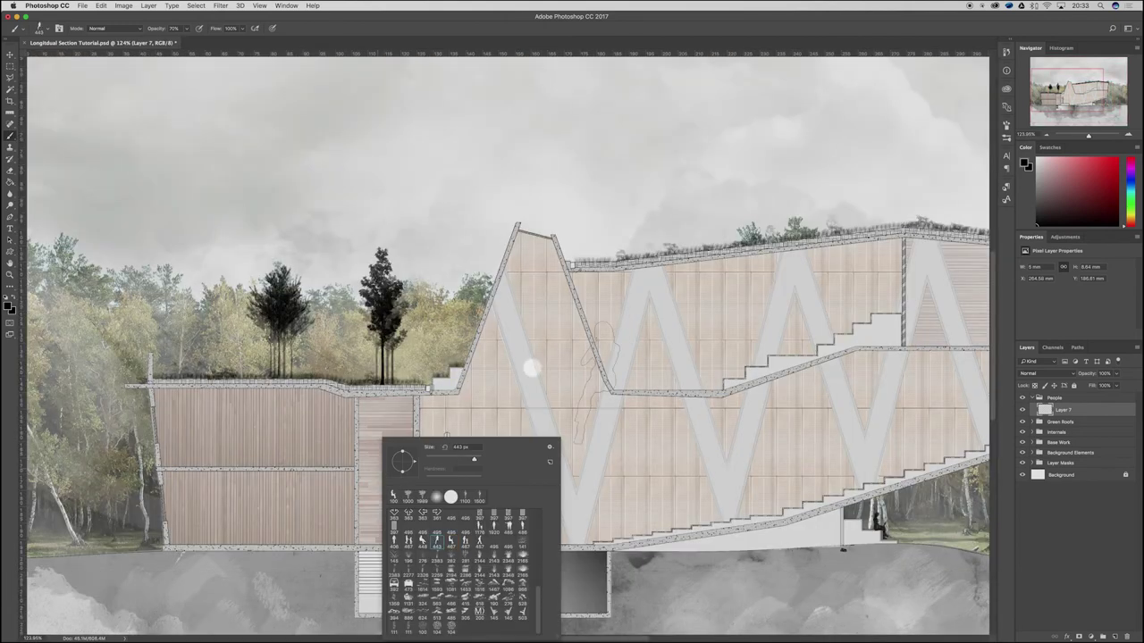
pyautogui.click(448, 355)
pyautogui.press('[')
pyautogui.press('[')
pyautogui.click(449, 365)
# Step: Stamp an adult-and-child silhouette on the lower green roof between the tall tree and the small steps
pyautogui.rightClick(362, 393)
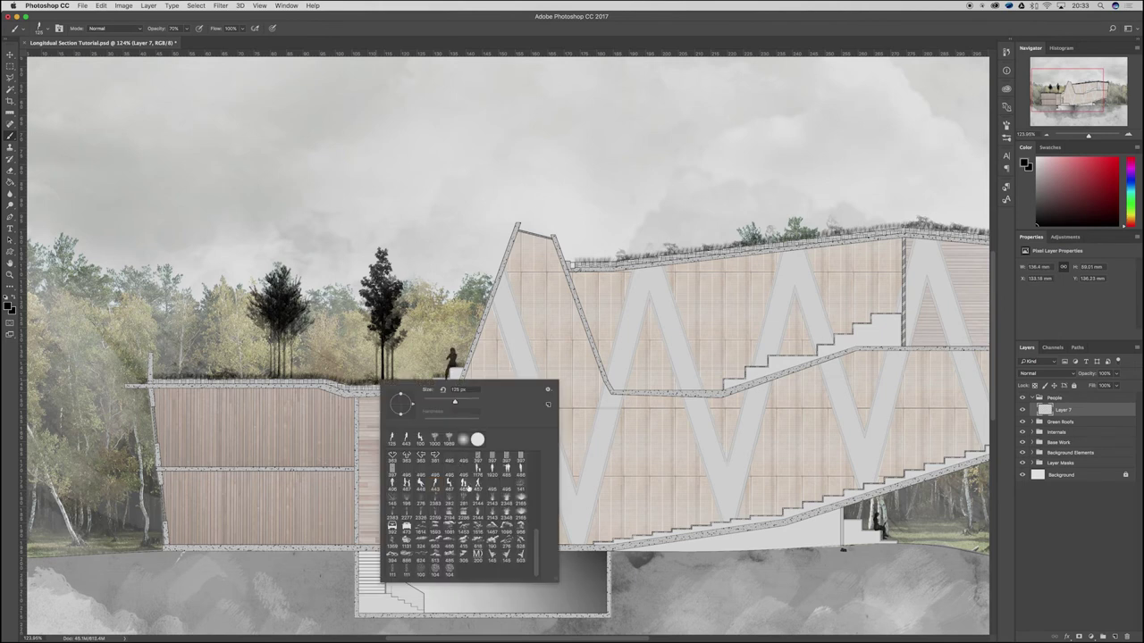
pyautogui.click(481, 502)
pyautogui.click(421, 298)
pyautogui.press('[')
pyautogui.press('[')
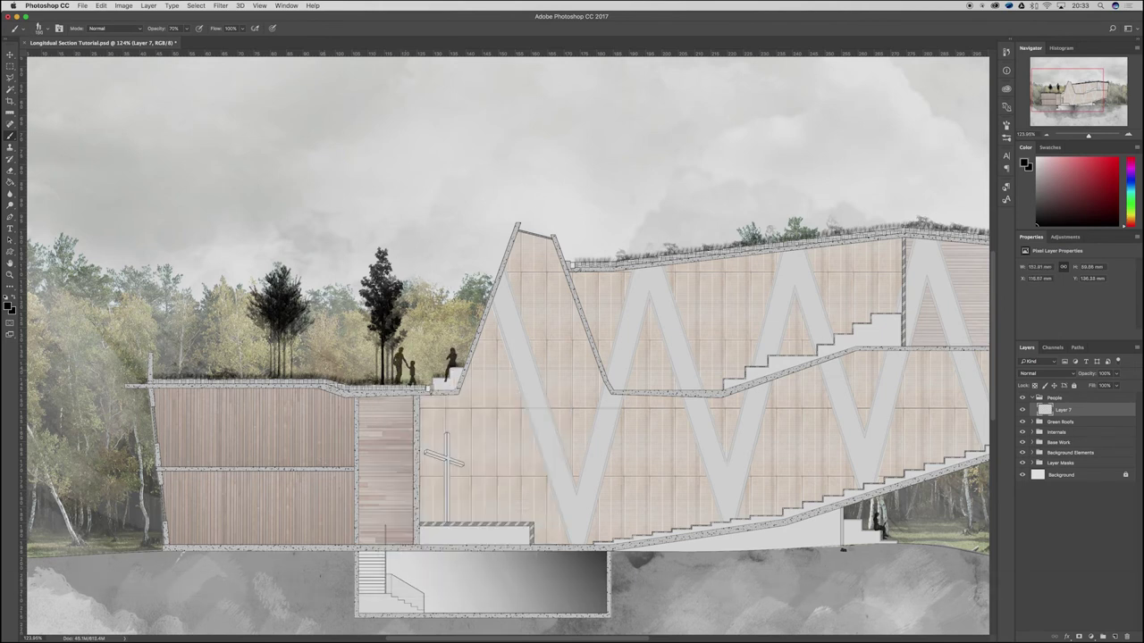
# Step: Stamp a reduced silhouette of a standing couple, one pointing outward, at the outer edge of the lower roof
pyautogui.rightClick(404, 362)
pyautogui.click(359, 450)
pyautogui.click(382, 74)
pyautogui.press('[')
pyautogui.press('[')
pyautogui.press('[')
pyautogui.press('[')
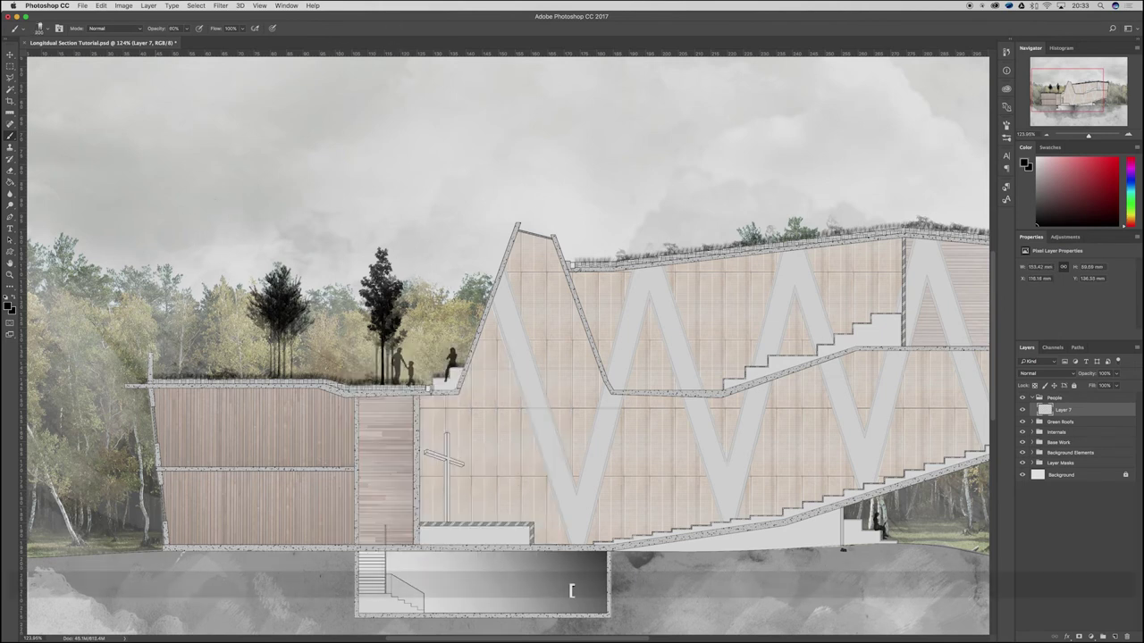
pyautogui.click(162, 359)
# Step: Stamp a seated silhouette on the end of the low platform beside the cross
pyautogui.rightClick(239, 335)
pyautogui.click(275, 443)
pyautogui.click(568, 466)
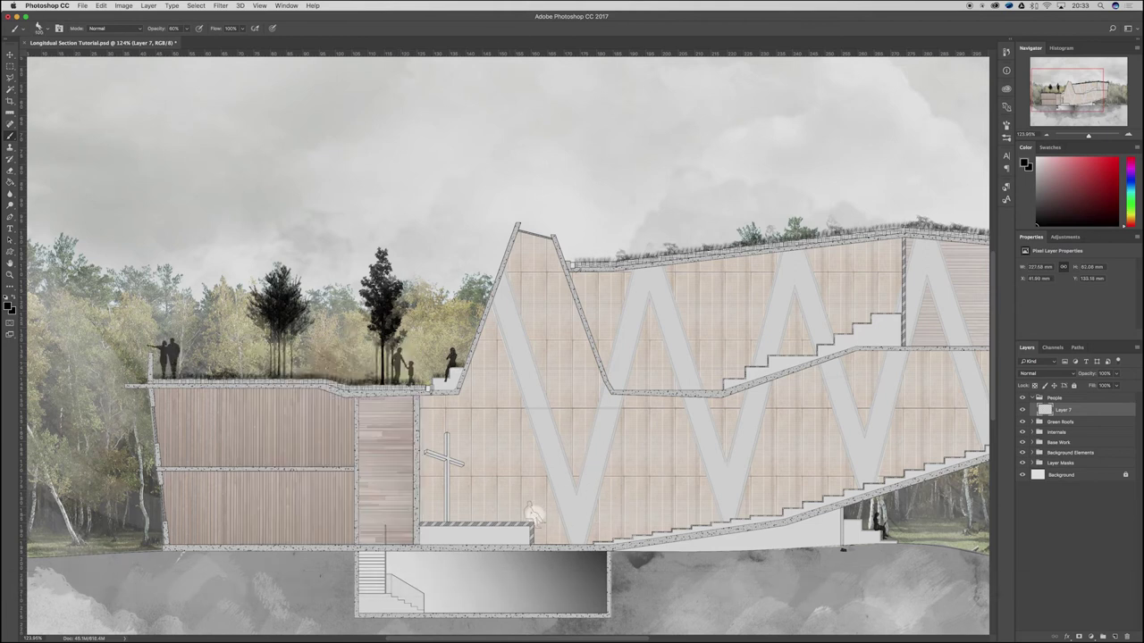
# Step: Stamp an adult and a child standing at the forest edge outside the lower building with a strongly reduced people brush
pyautogui.rightClick(479, 427)
pyautogui.click(578, 516)
pyautogui.click(230, 107)
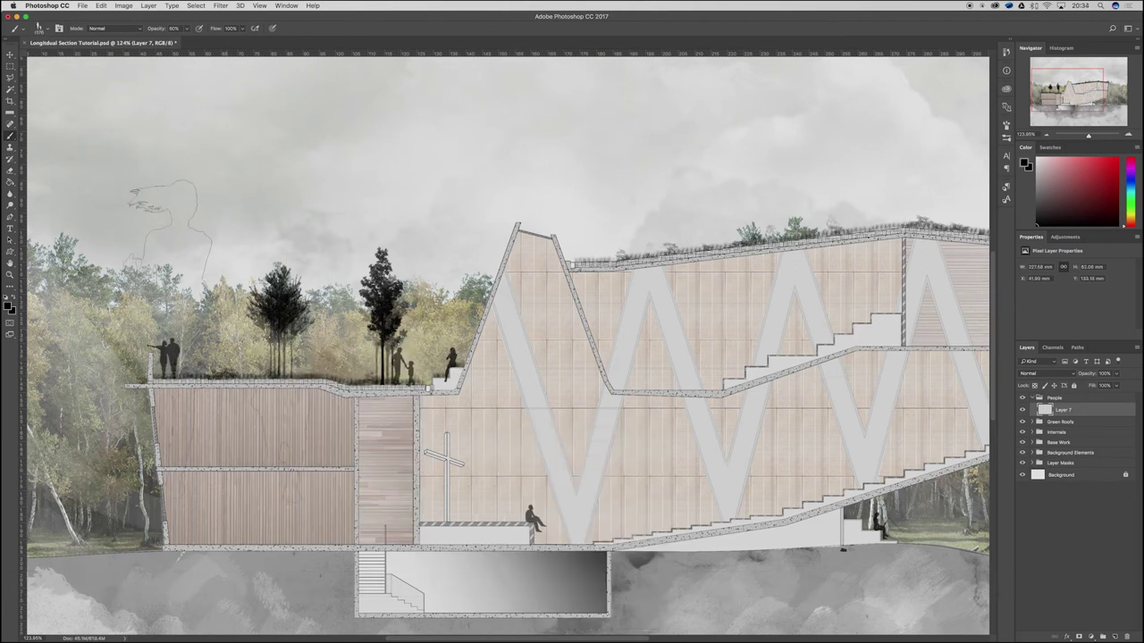
pyautogui.press('[')
pyautogui.press('[')
pyautogui.press('[')
pyautogui.press('[')
pyautogui.press('[')
pyautogui.press('[')
pyautogui.press('[')
pyautogui.click(92, 533)
pyautogui.click(113, 528)
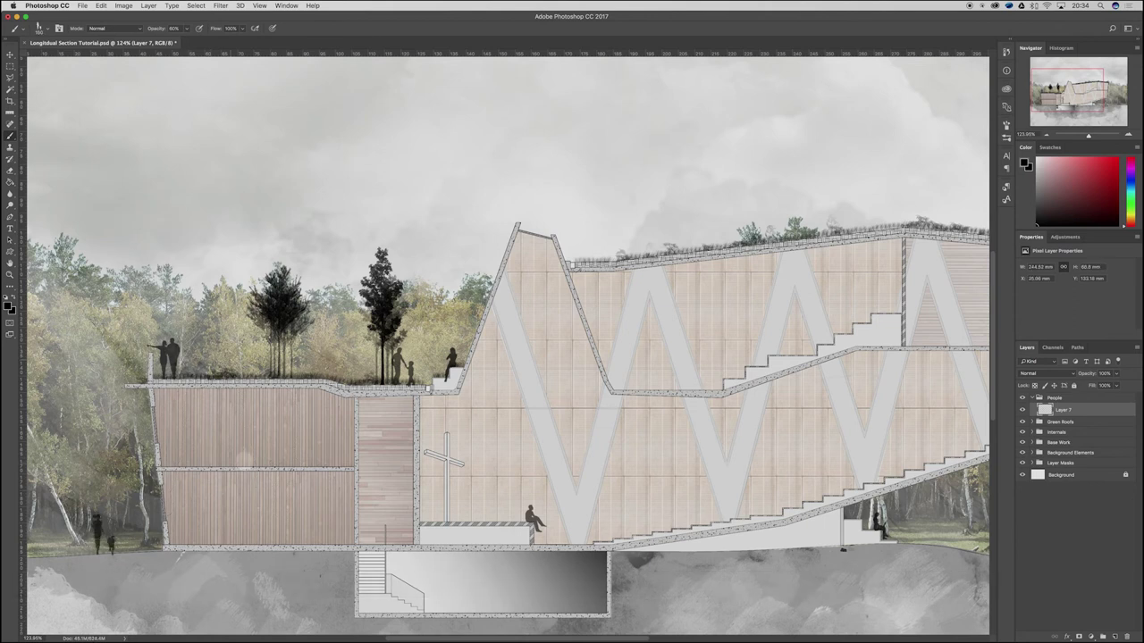
# Step: Stamp a reduced standing figure on the ground beyond the raised building's A-shaped support
pyautogui.scroll(-5, 148, 501)
pyautogui.rightClick(646, 362)
pyautogui.click(772, 462)
pyautogui.click(854, 278)
pyautogui.press('[')
pyautogui.press('[')
pyautogui.press('[')
pyautogui.press('[')
pyautogui.press('[')
pyautogui.press('[')
pyautogui.press('[')
pyautogui.press('[')
pyautogui.press('[')
pyautogui.click(712, 418)
pyautogui.click(716, 419)
# Step: Stamp a car silhouette at 200 px on the ground near the drawing's edge beyond the raised building
pyautogui.scroll(5, 633, 414)
pyautogui.rightClick(674, 409)
pyautogui.click(694, 554)
pyautogui.click(862, 385)
pyautogui.press('[')
pyautogui.press('[')
pyautogui.press('[')
pyautogui.press('[')
pyautogui.click(896, 420)
# Step: Stamp a second car from the other vehicle brush, reduced to 175 px, beside the first one
pyautogui.rightClick(850, 349)
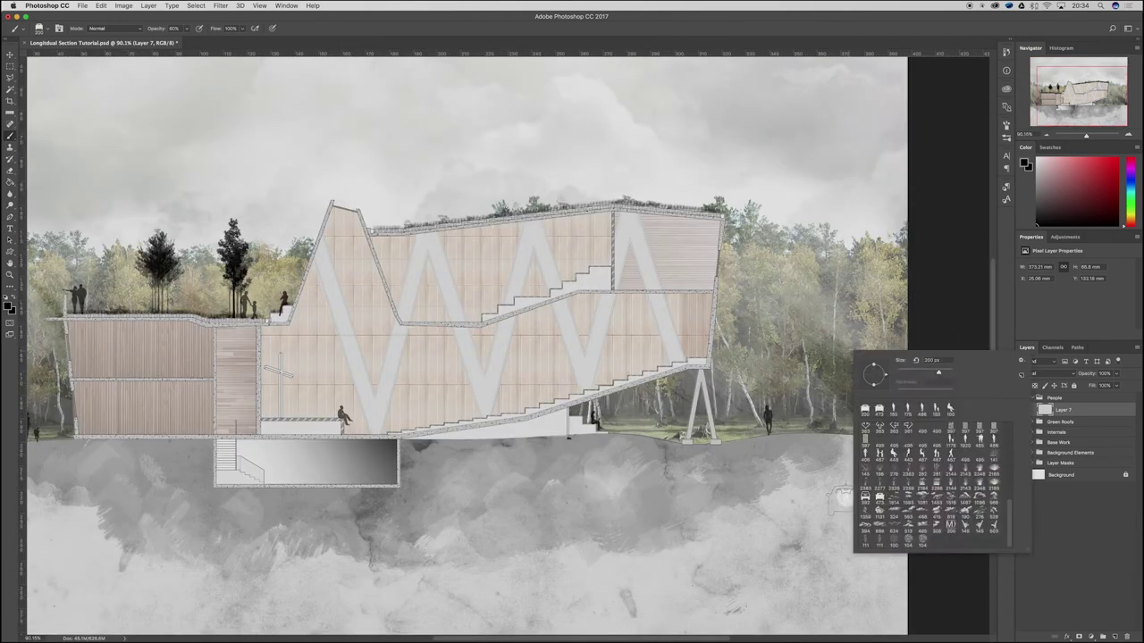
pyautogui.click(891, 497)
pyautogui.click(934, 288)
pyautogui.press('super+z')
pyautogui.press('[')
pyautogui.press('[')
pyautogui.press('[')
pyautogui.press('[')
pyautogui.click(853, 416)
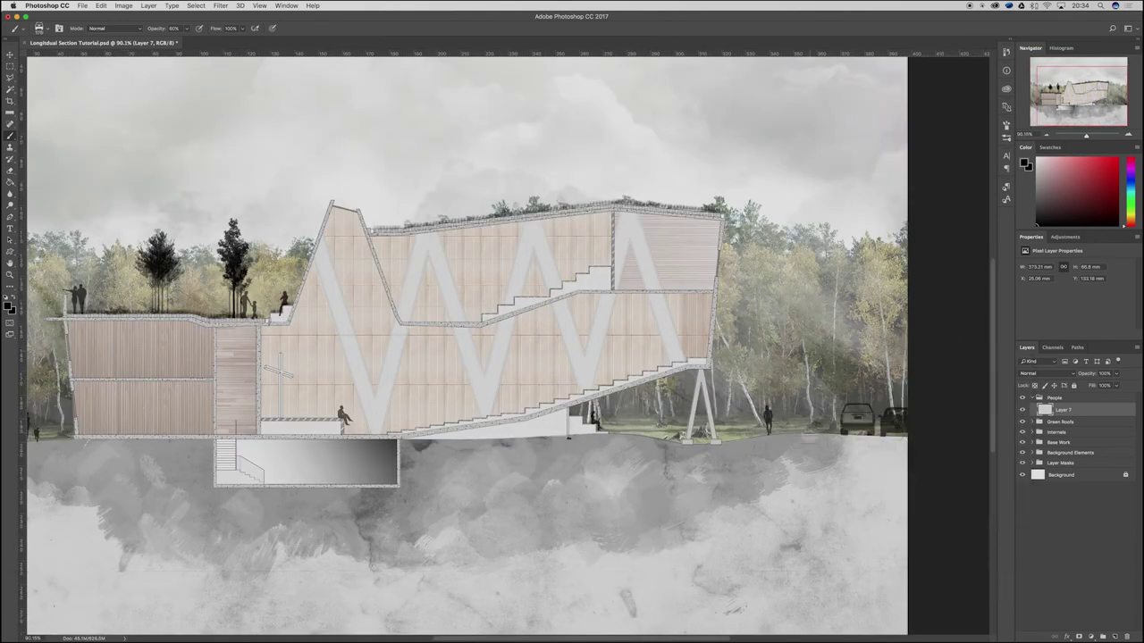
# Step: Stamp a small adult and child holding hands on the grass under the raised building, between outdoor steps and support
pyautogui.scroll(-5, 810, 441)
pyautogui.scroll(5, 613, 399)
pyautogui.rightClick(698, 406)
pyautogui.click(725, 518)
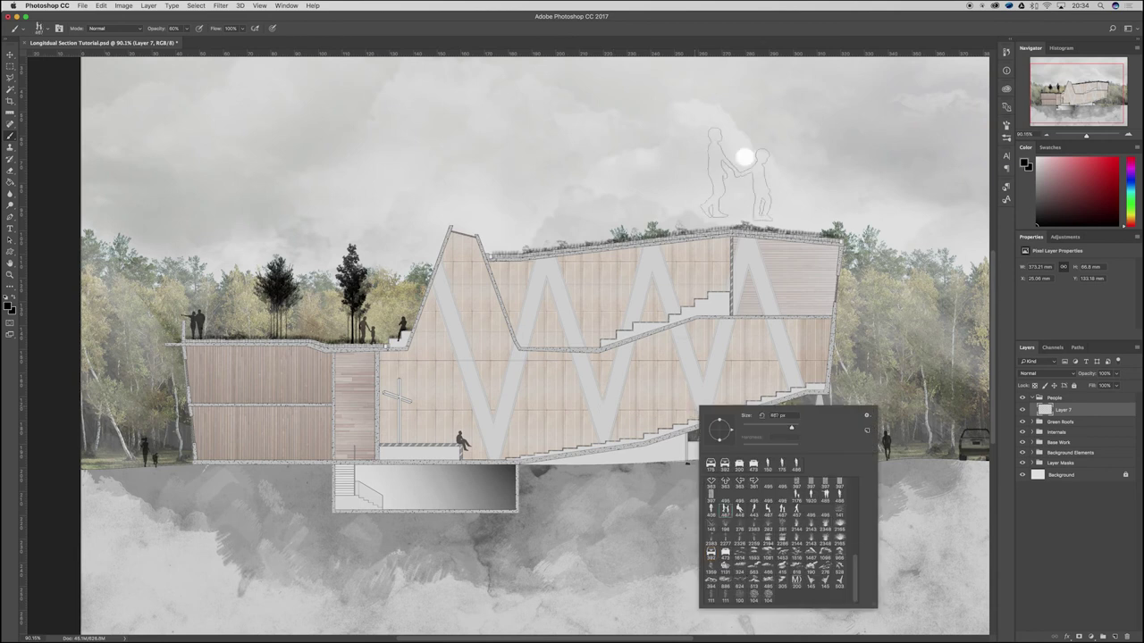
pyautogui.click(719, 211)
pyautogui.press('super+z')
pyautogui.press('[')
pyautogui.click(753, 452)
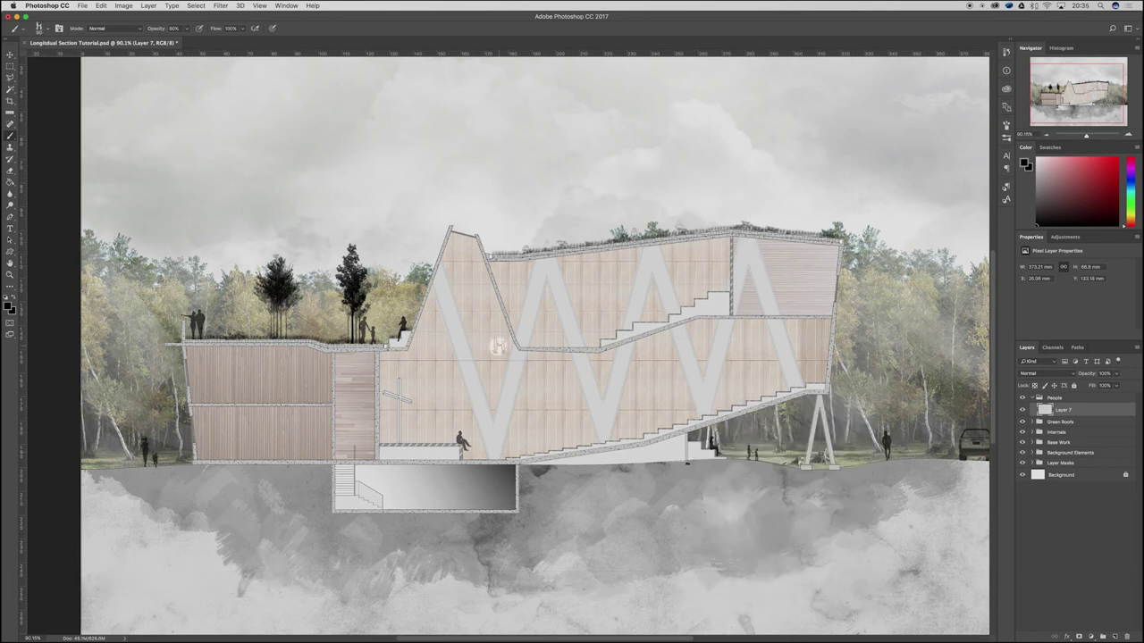
pyautogui.scroll(-2, 467, 357)
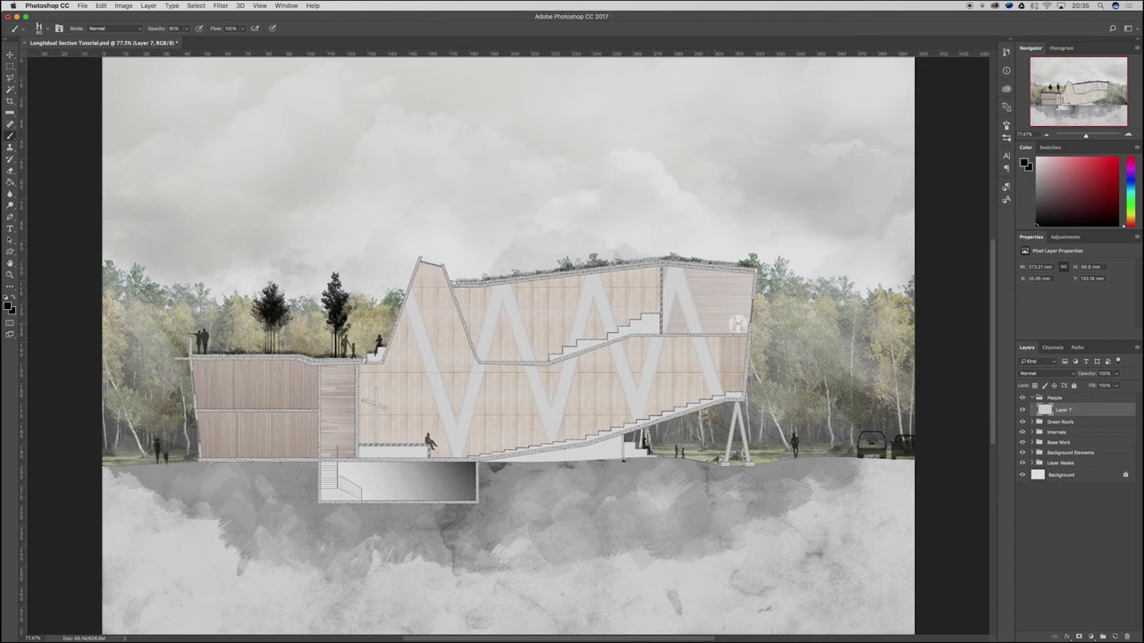
# Step: Collapse the People group, add a new layer group and move People and Green Roofs into it
pyautogui.click(1032, 397)
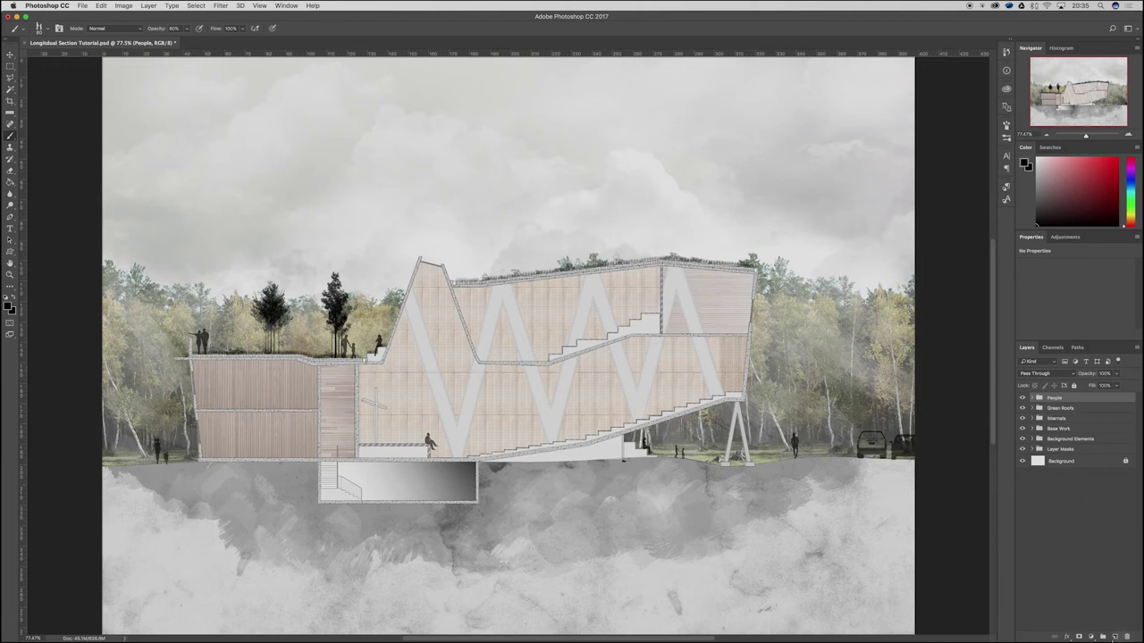
pyautogui.click(1103, 635)
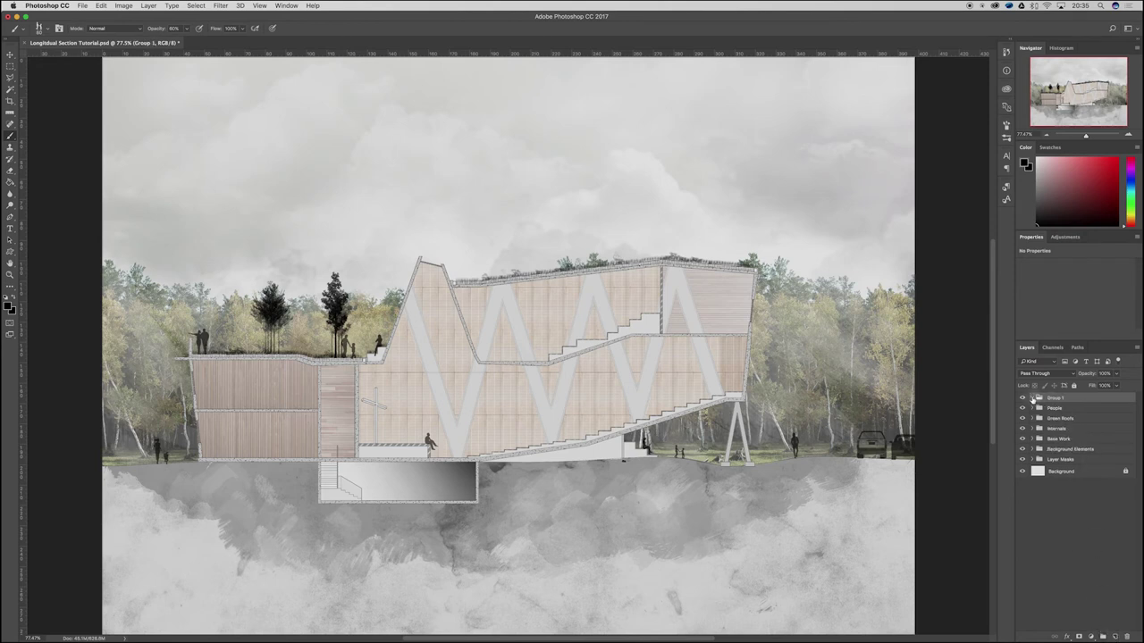
pyautogui.keyDown('shift'); pyautogui.click(1059, 419); pyautogui.keyUp('shift')
pyautogui.click(1055, 411)
pyautogui.moveTo(1056, 418); pyautogui.dragTo(1054, 398)
pyautogui.click(1059, 419)
# Step: Add a group named Internals between People and Green Roofs and create a new layer inside it
pyautogui.click(1102, 636)
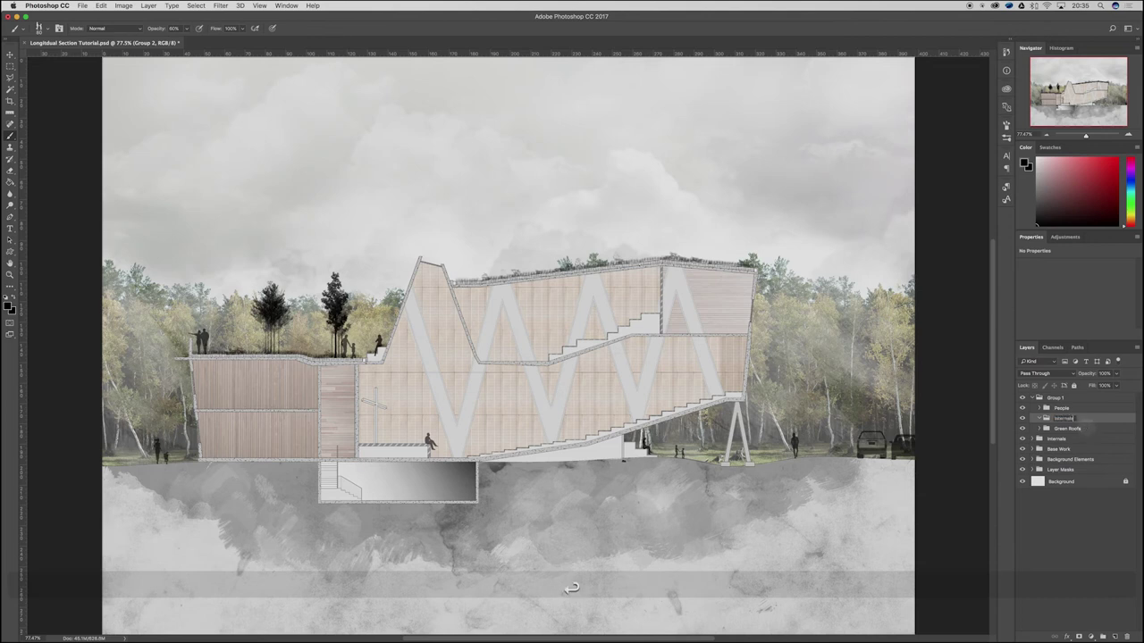
pyautogui.press('b')
pyautogui.click(1113, 636)
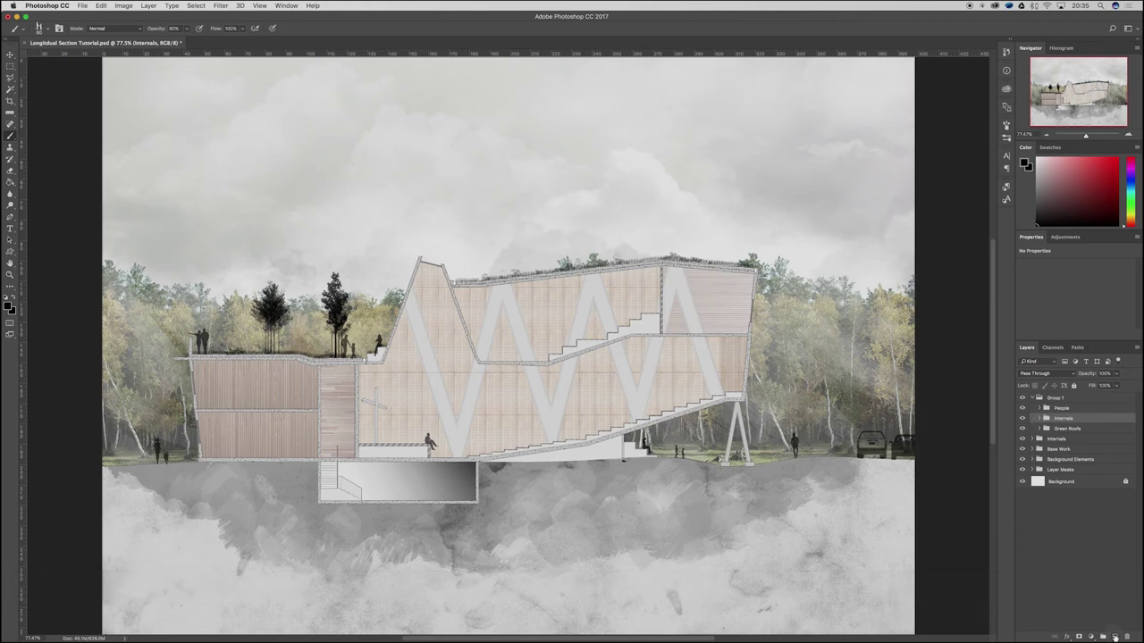
pyautogui.moveTo(1062, 420); pyautogui.dragTo(1070, 430)
pyautogui.press('b')
# Step: Choose the theatre seat brush and make the empty layer inside the nested Internals group active
pyautogui.rightClick(608, 414)
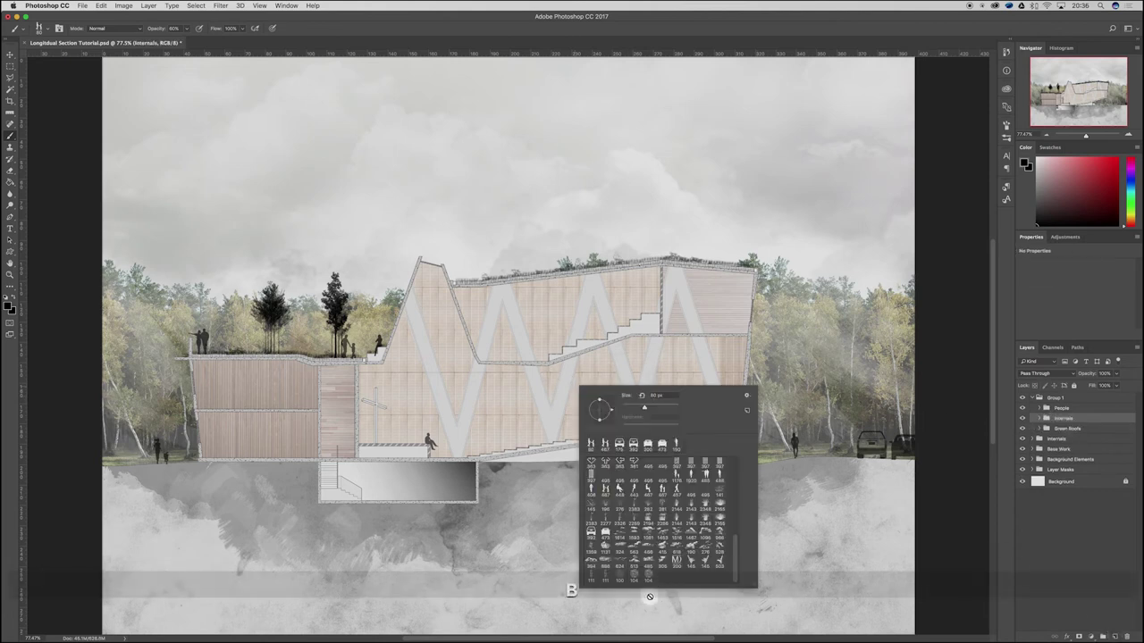
pyautogui.click(705, 562)
pyautogui.click(930, 371)
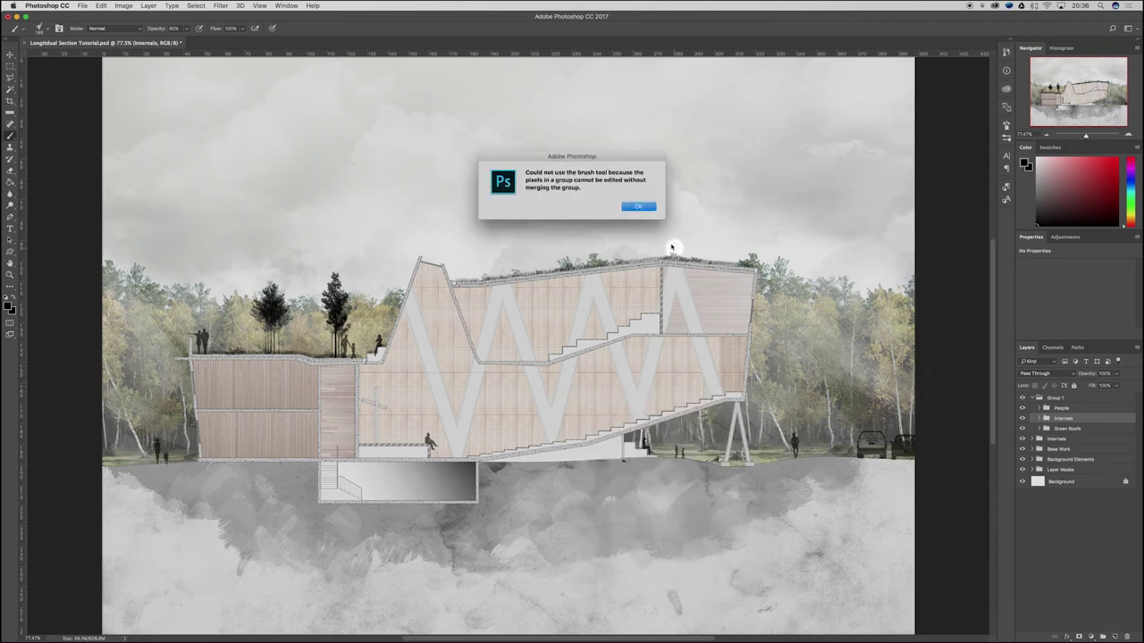
pyautogui.click(640, 206)
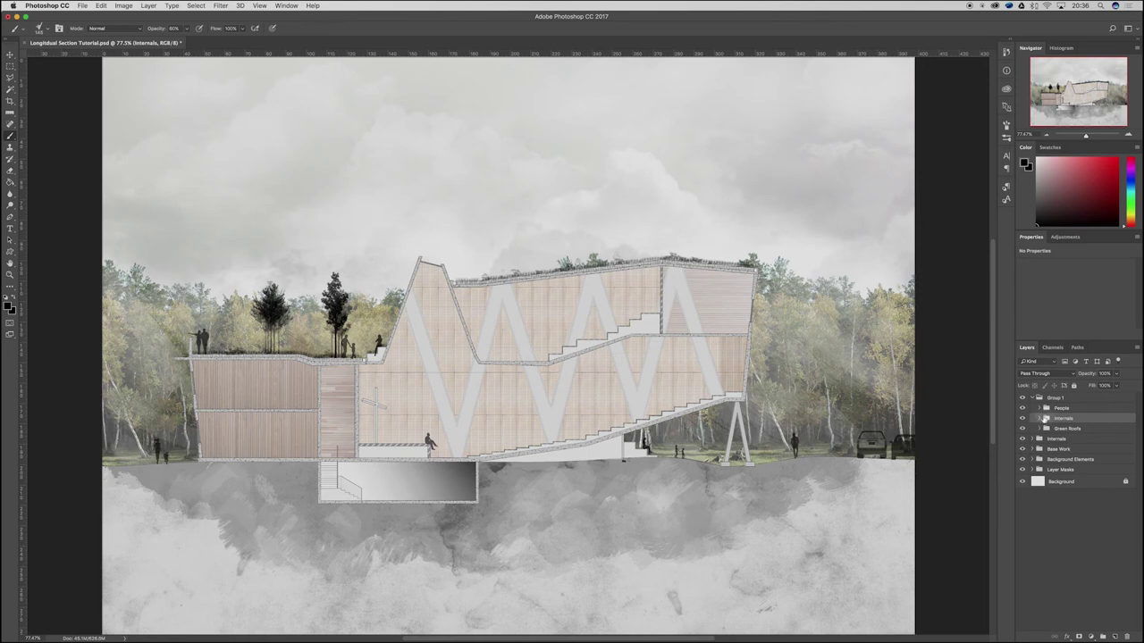
pyautogui.click(1044, 418)
pyautogui.click(1071, 431)
pyautogui.click(585, 411)
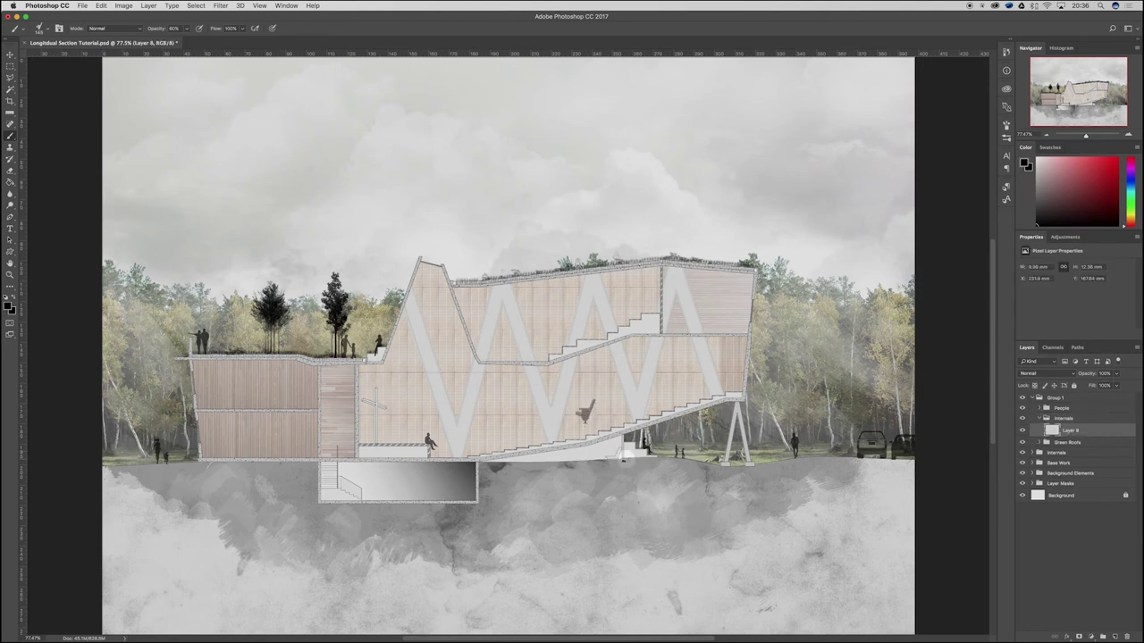
pyautogui.scroll(3, 494, 441)
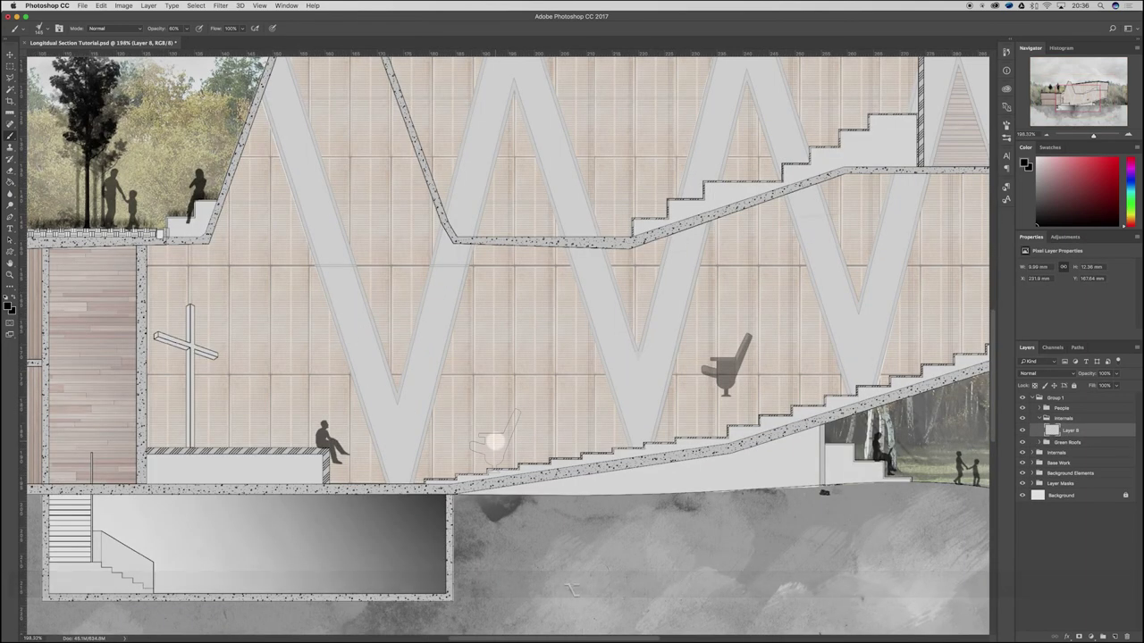
pyautogui.press('super+z')
# Step: Set the brush opacity to 70% and stamp eight evenly spaced seats along the lower flight of the auditorium steps
pyautogui.press('7')
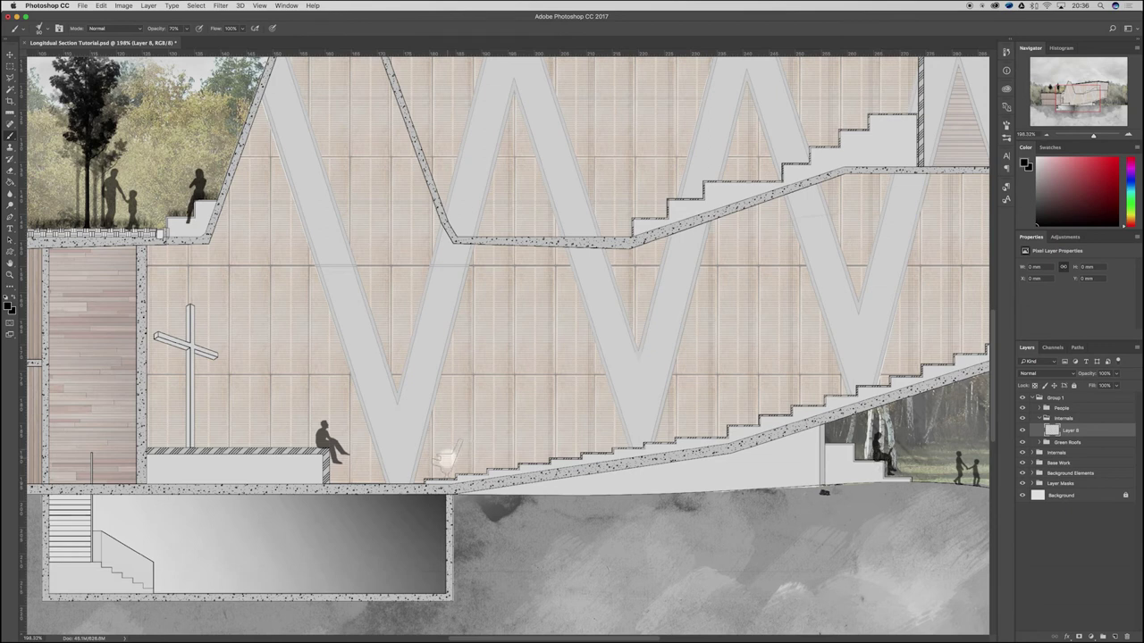
pyautogui.click(445, 457)
pyautogui.click(479, 451)
pyautogui.click(510, 448)
pyautogui.click(543, 444)
pyautogui.click(575, 438)
pyautogui.click(608, 432)
pyautogui.click(637, 427)
pyautogui.click(668, 422)
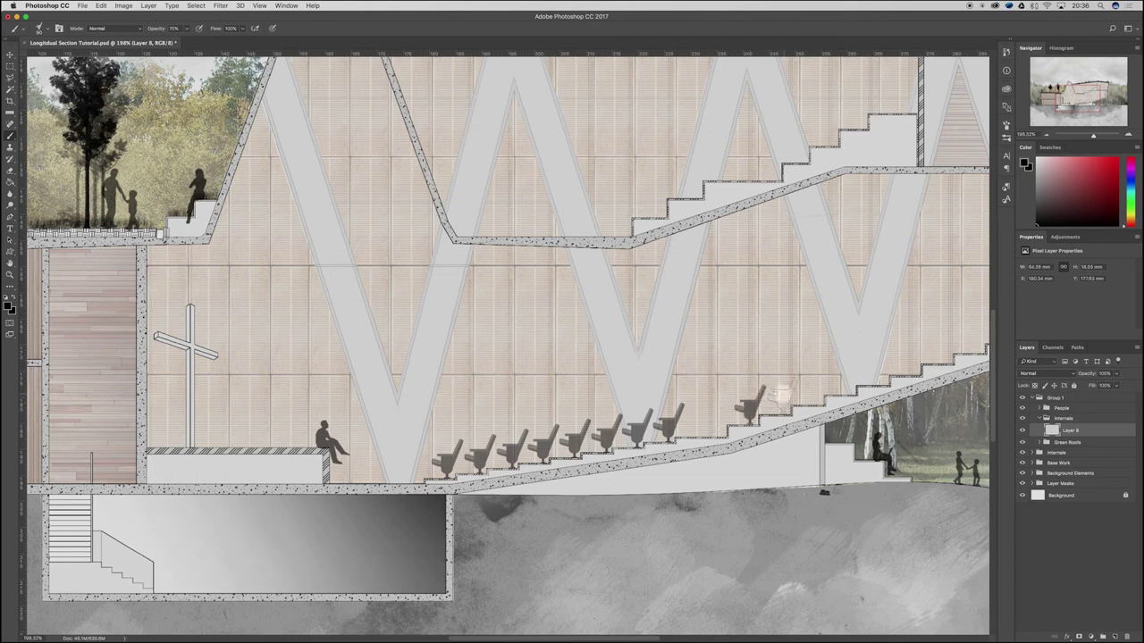
# Step: Continue past the aisle gap with seven more seats, one per step, up the steeper flight of the auditorium
pyautogui.click(749, 408)
pyautogui.click(783, 396)
pyautogui.click(815, 386)
pyautogui.click(849, 376)
pyautogui.click(881, 365)
pyautogui.click(913, 356)
pyautogui.click(944, 345)
# Step: Stamp four more seats on the remaining steps up to the top of the lower auditorium, correcting one misplaced stamp
pyautogui.scroll(-3, 944, 345)
pyautogui.scroll(3, 800, 329)
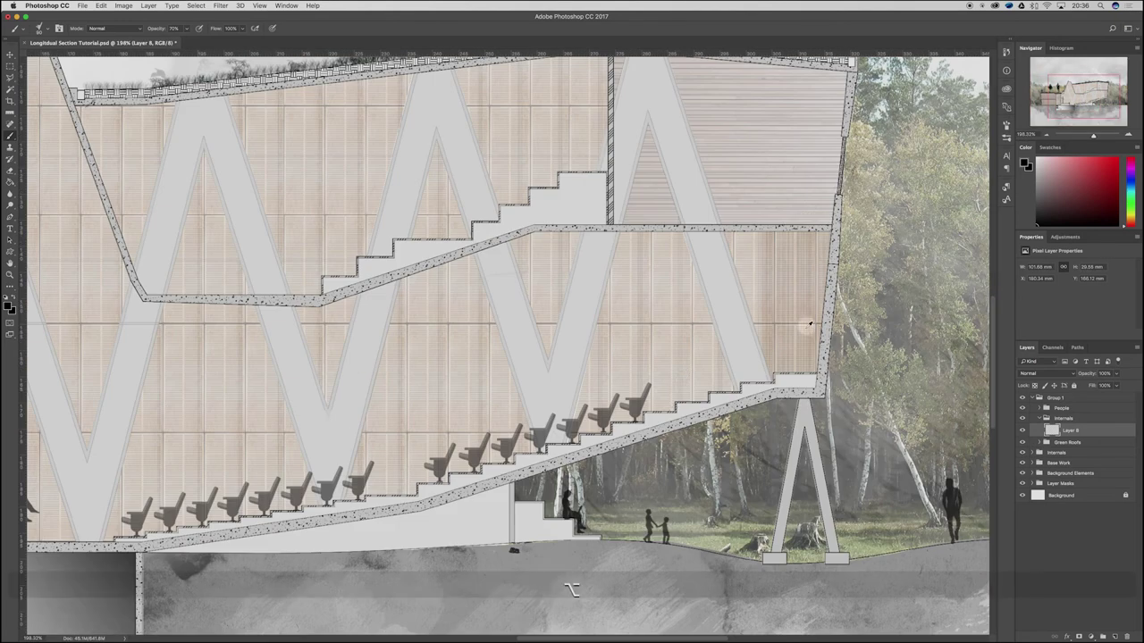
pyautogui.click(669, 392)
pyautogui.click(703, 381)
pyautogui.press('super+z')
pyautogui.click(702, 381)
pyautogui.click(734, 372)
pyautogui.click(766, 363)
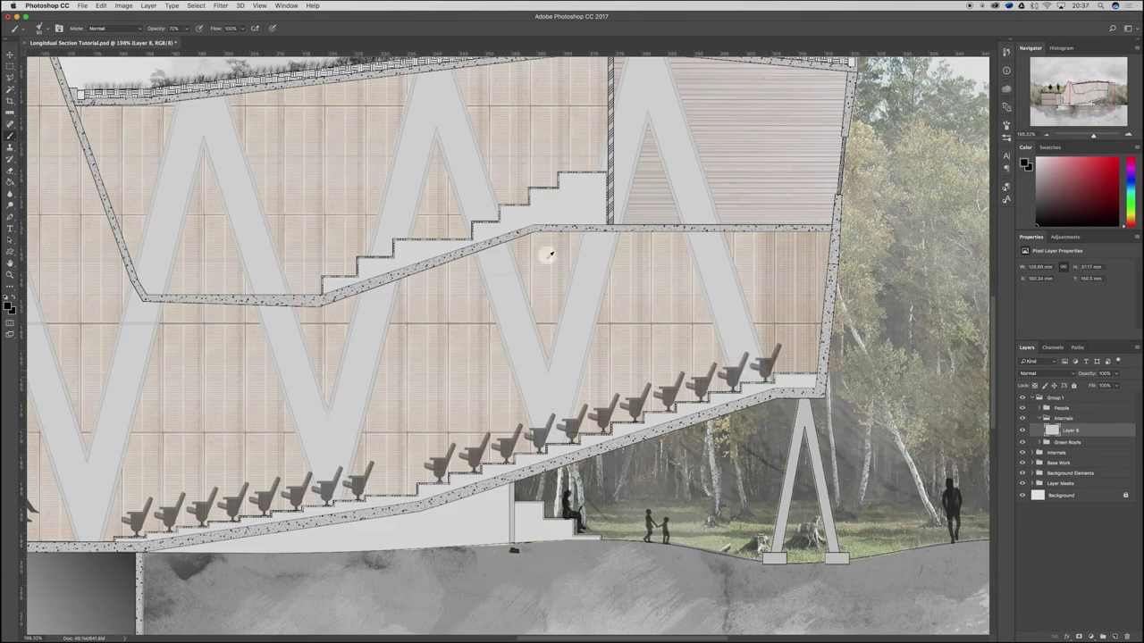
# Step: Stamp two seats on the lower steps of the upper balcony and try the same seat size on its narrower flight
pyautogui.scroll(-3, 596, 303)
pyautogui.scroll(3, 464, 258)
pyautogui.click(555, 333)
pyautogui.click(596, 313)
pyautogui.click(672, 297)
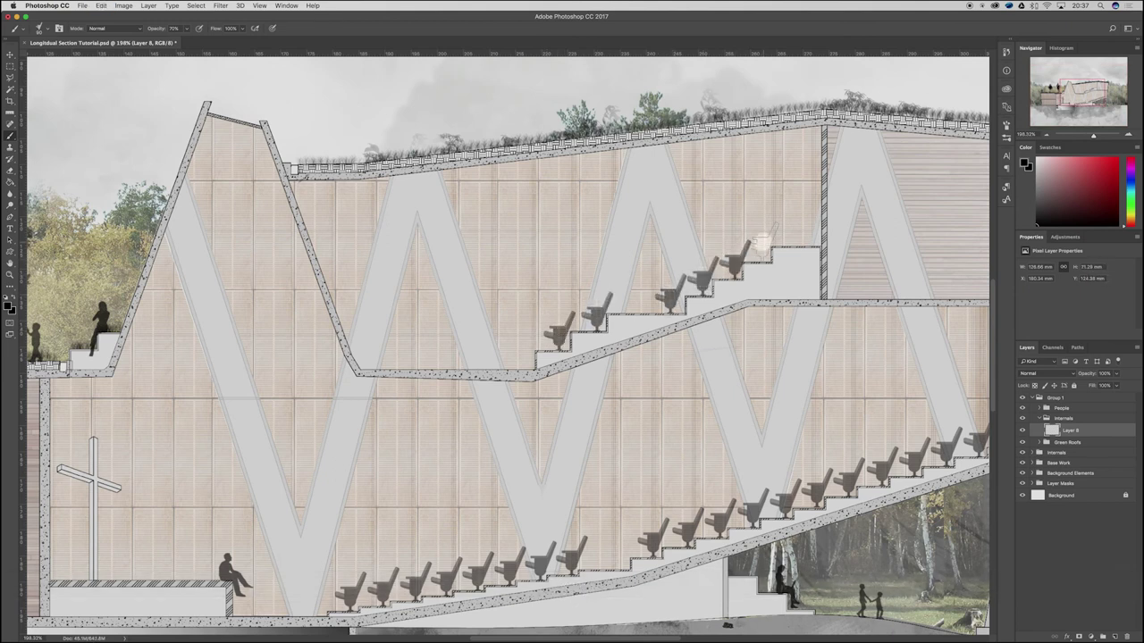
# Step: Undo the trial stamp, reduce the seat brush to 84 px and stamp four smaller seats up the balcony's narrower flight
pyautogui.press('super+z')
pyautogui.rightClick(671, 294)
pyautogui.moveTo(743, 312); pyautogui.dragTo(738, 312)
pyautogui.click(741, 284)
pyautogui.click(673, 296)
pyautogui.click(705, 278)
pyautogui.click(734, 261)
pyautogui.click(761, 242)
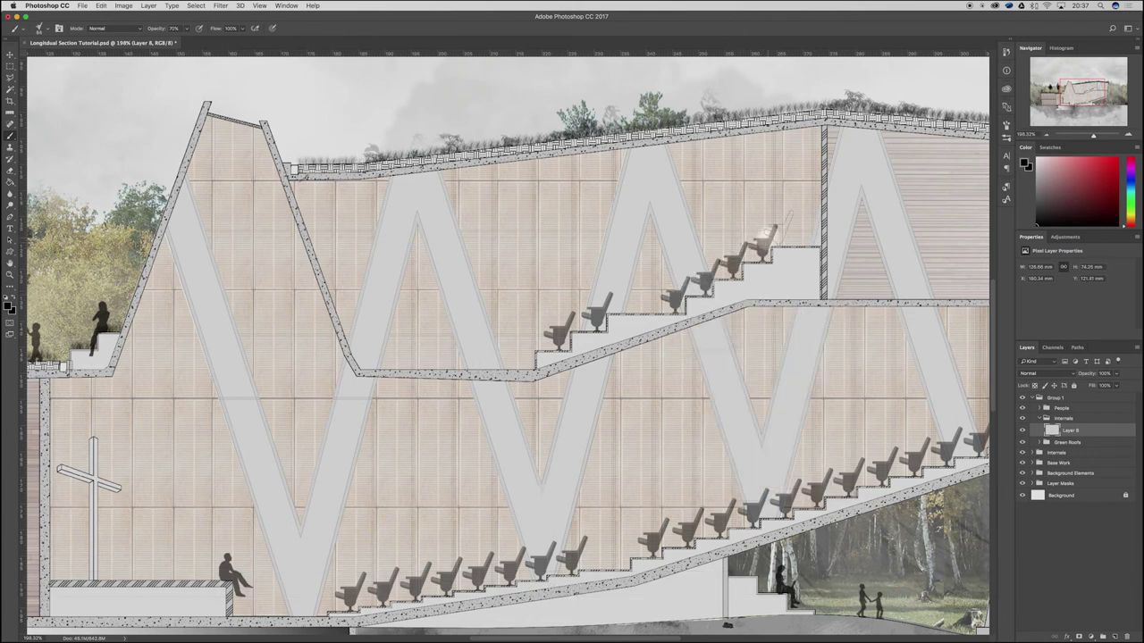
# Step: Lower the opacity of the seating layer to about 63%
pyautogui.press('super+0')
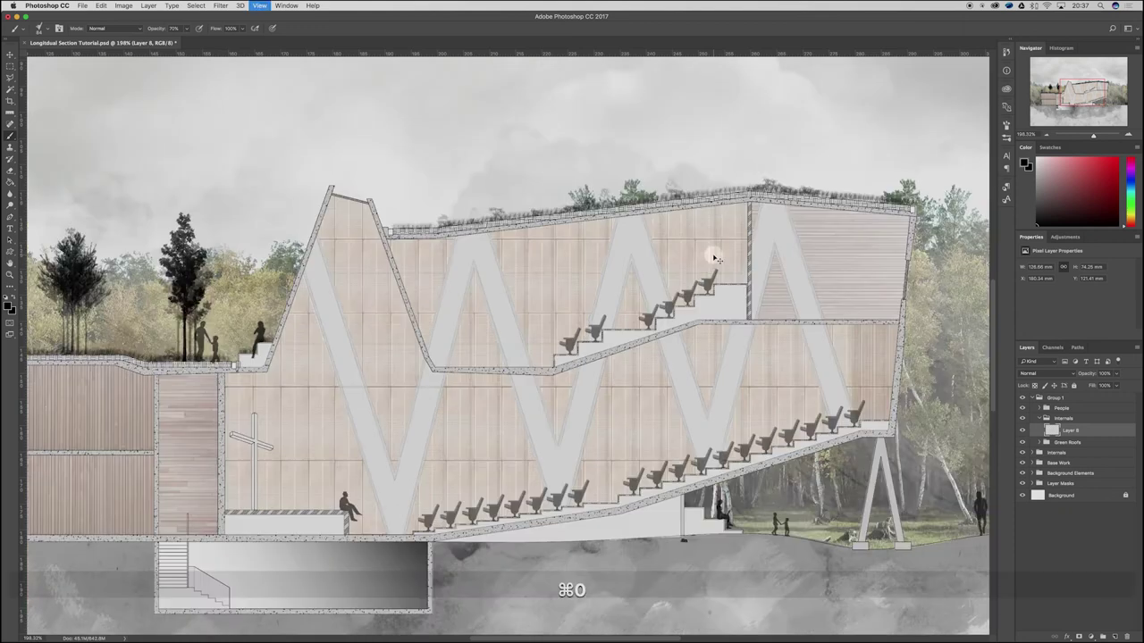
pyautogui.click(1115, 374)
pyautogui.moveTo(1103, 382); pyautogui.dragTo(1102, 385)
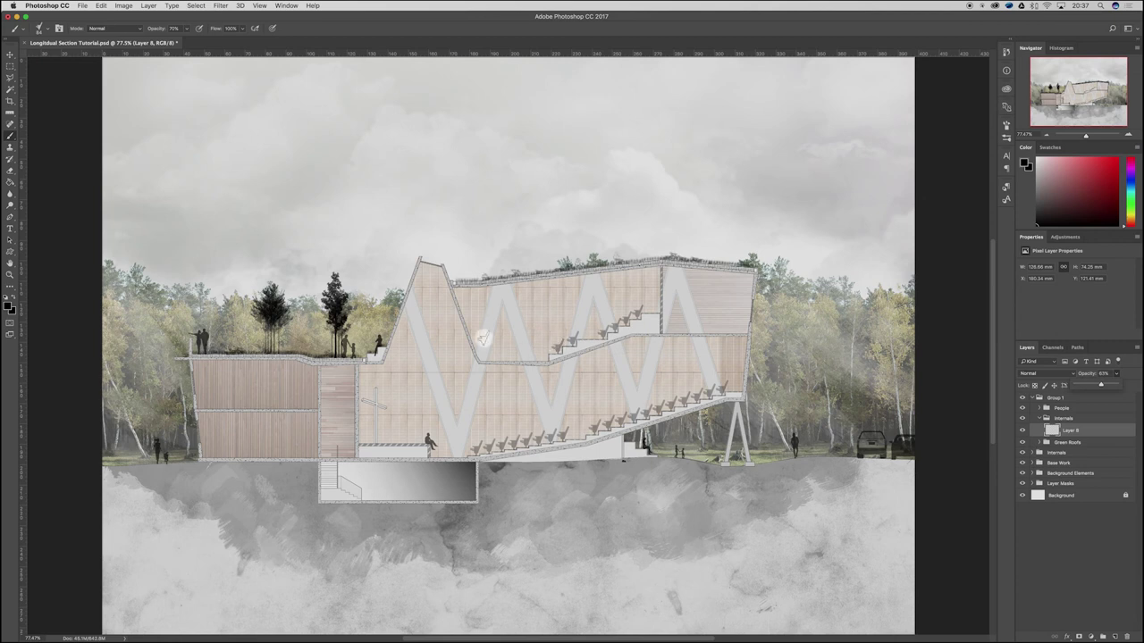
# Step: On the People group's layer, stamp a standing figure by the basement stairs using a person brush at 40% opacity
pyautogui.click(1059, 409)
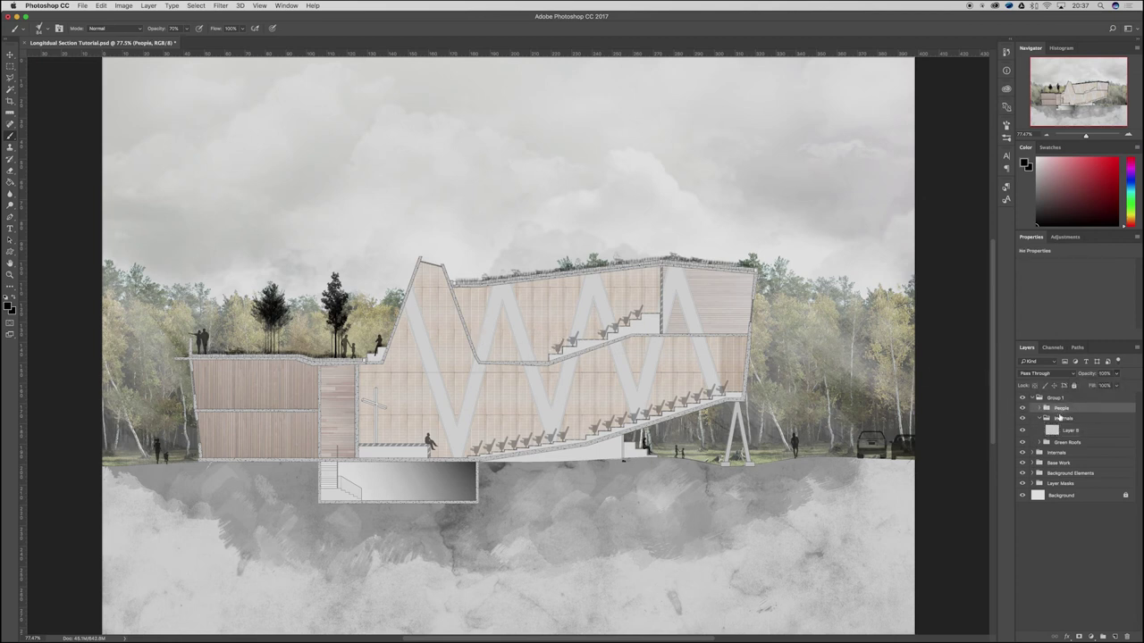
pyautogui.click(1041, 408)
pyautogui.click(1064, 419)
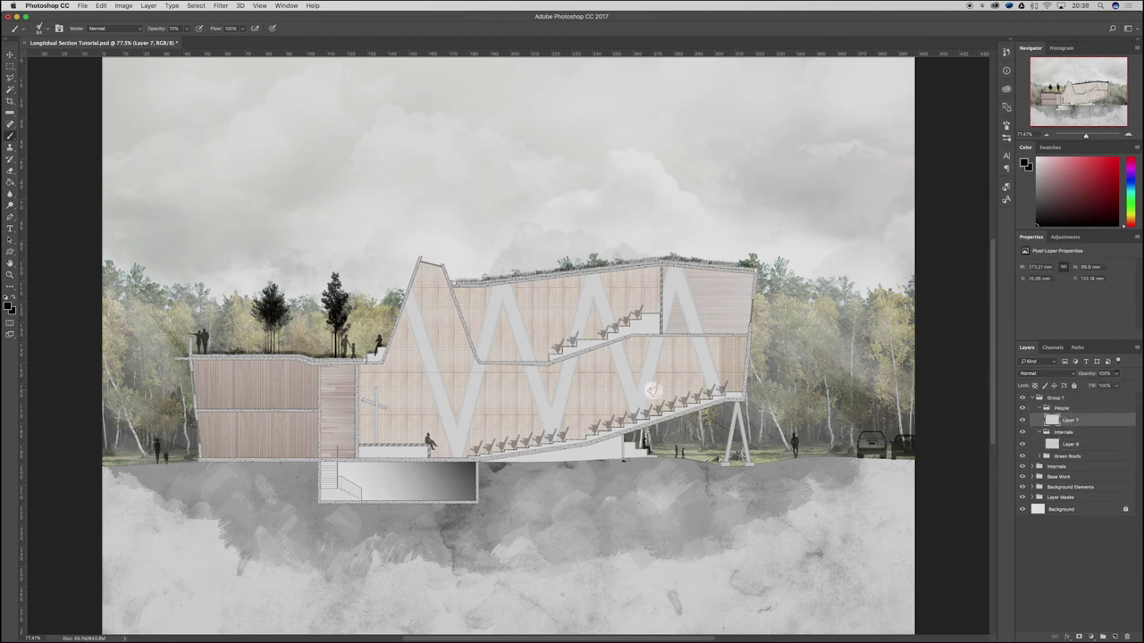
pyautogui.press('b')
pyautogui.rightClick(650, 389)
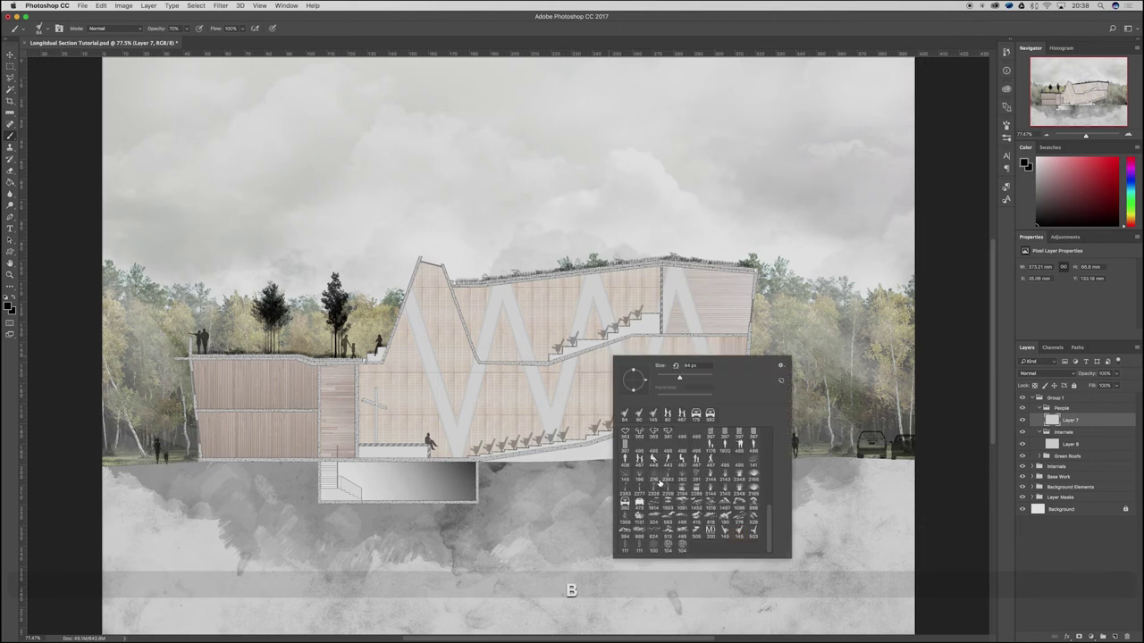
pyautogui.click(731, 448)
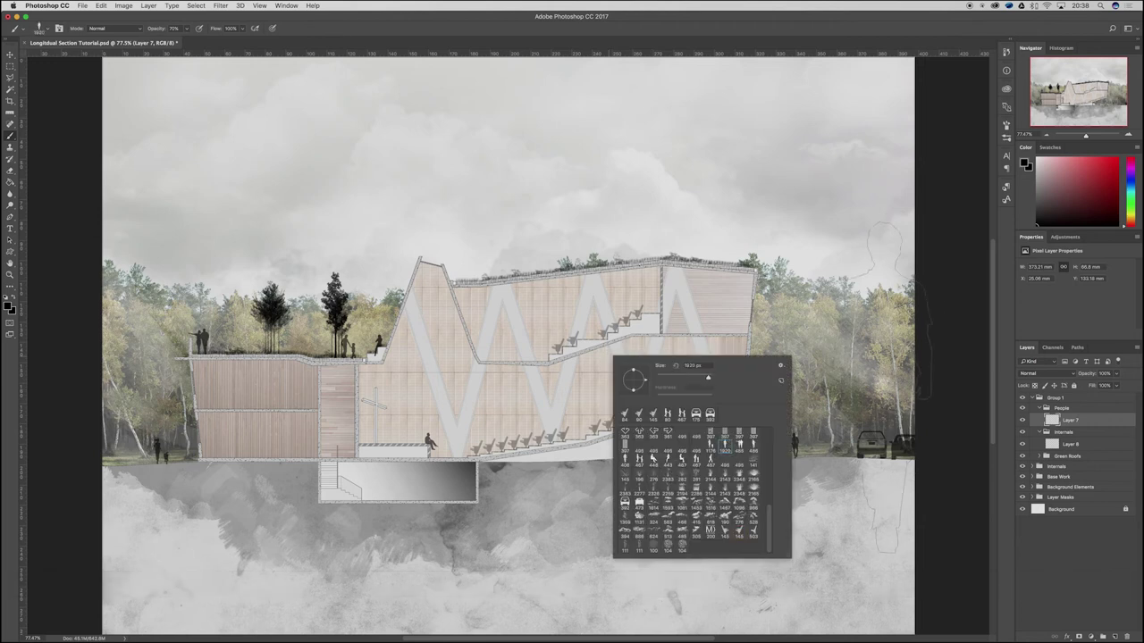
pyautogui.press('Return')
pyautogui.press('4')
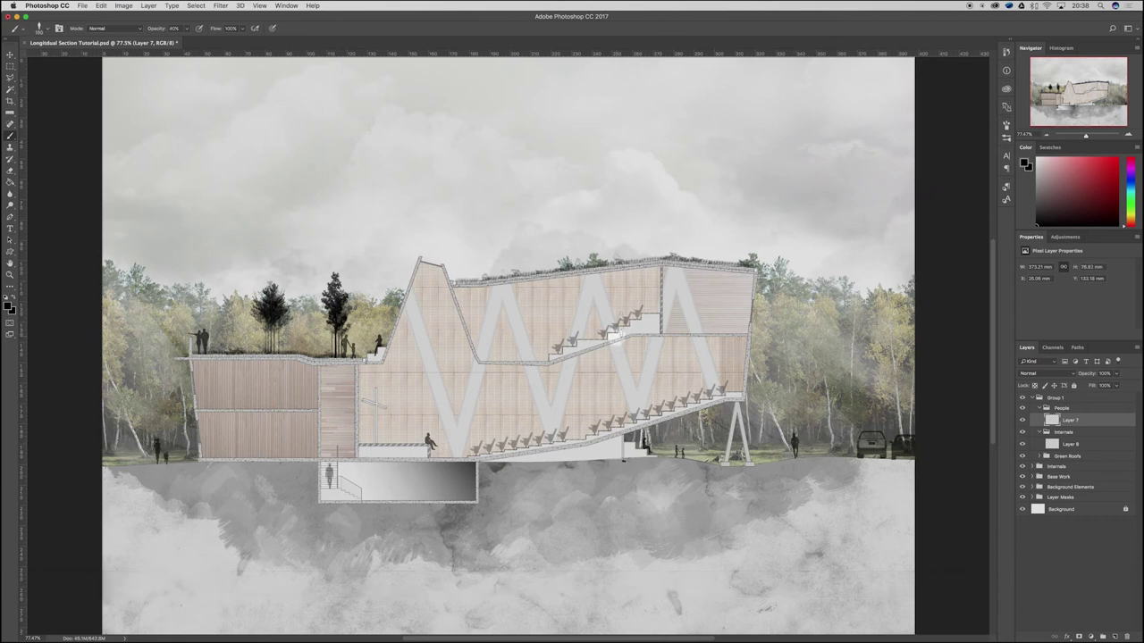
# Step: Choose a walking figure brush, scale it down and stamp one person in the upper room behind the balcony
pyautogui.rightClick(738, 340)
pyautogui.press('Return')
pyautogui.press('[')
pyautogui.press('[')
pyautogui.press('[')
pyautogui.press('[')
pyautogui.press('[')
pyautogui.press('[')
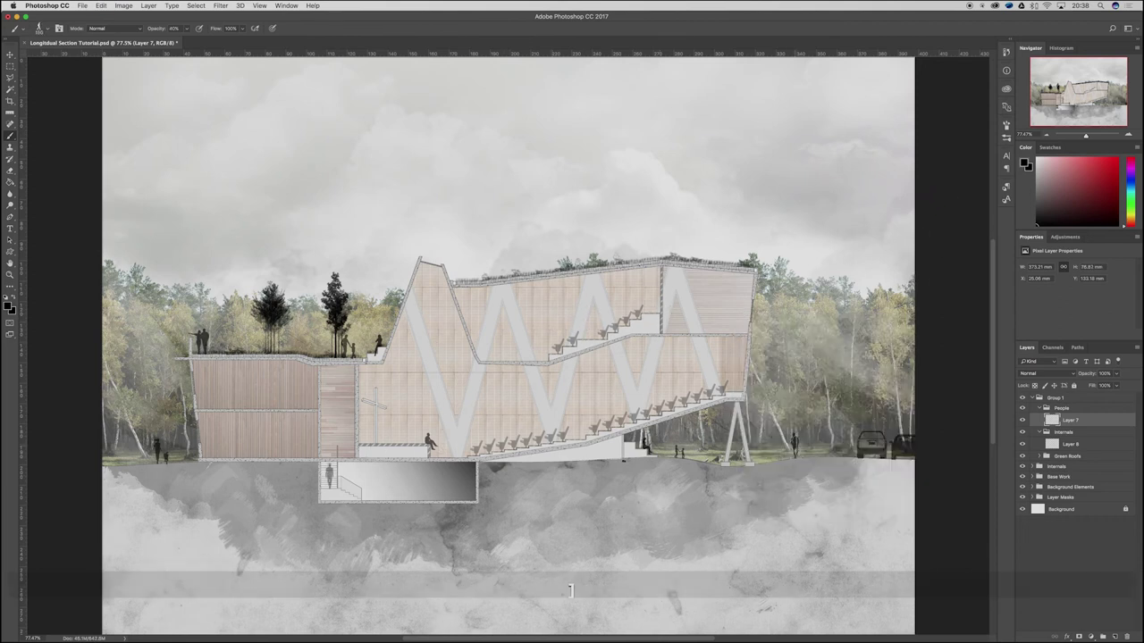
pyautogui.click(588, 327)
pyautogui.press('super+z')
pyautogui.click(734, 322)
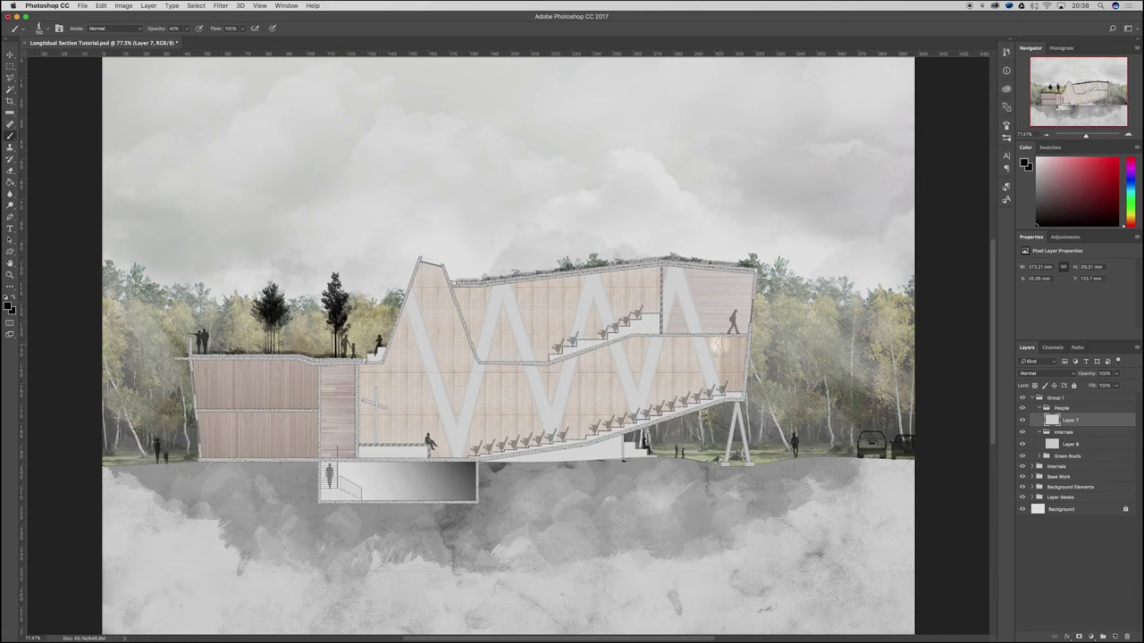
# Step: Collapse Group 1, add a new group containing an empty layer above it and name the group Lighting
pyautogui.click(1032, 398)
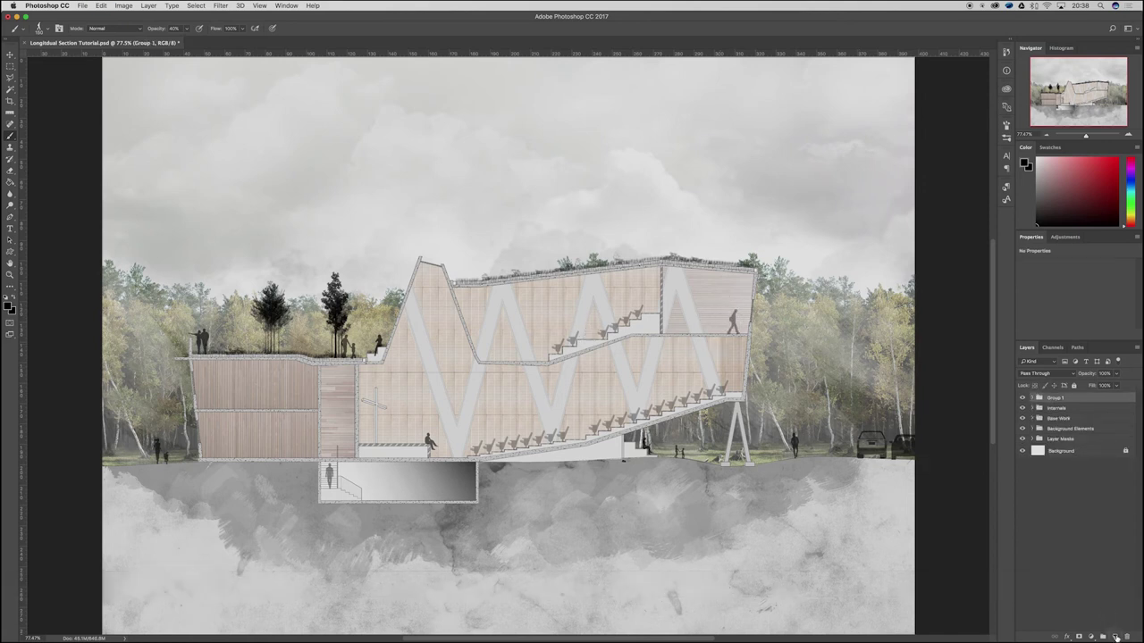
pyautogui.click(1102, 638)
pyautogui.click(1115, 637)
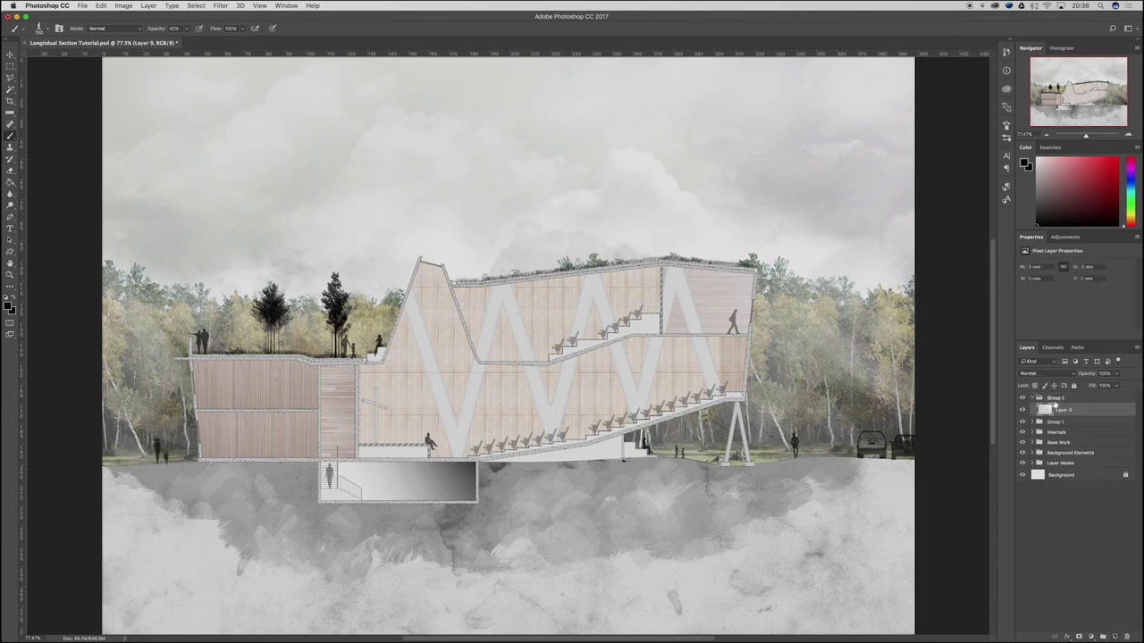
pyautogui.doubleClick(1056, 398)
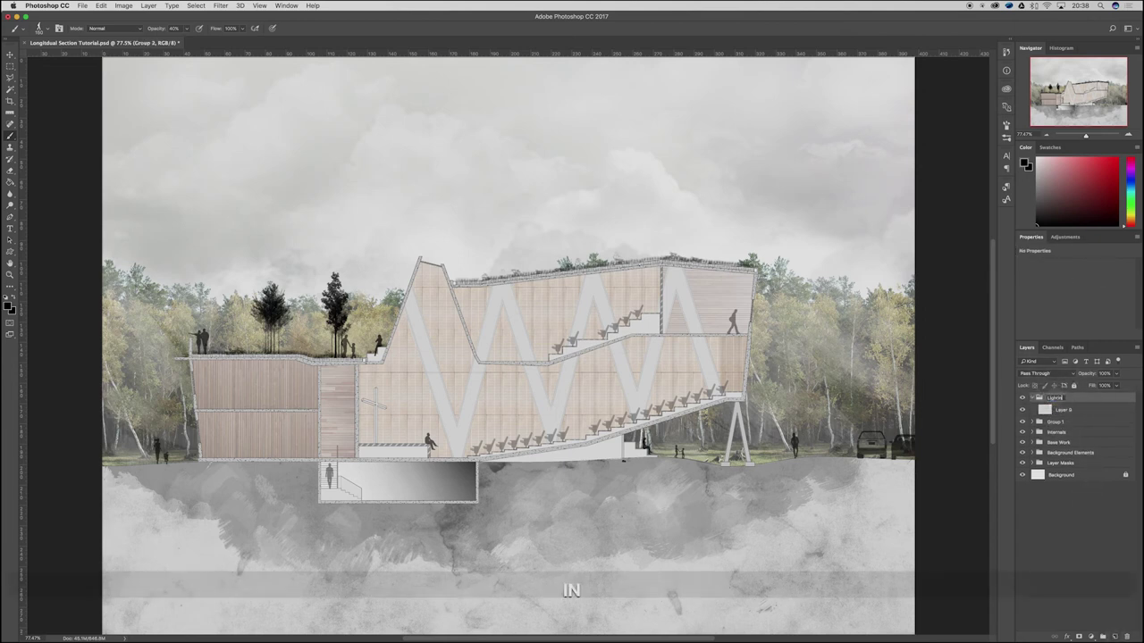
pyautogui.click(375, 398)
# Step: Outline a light beam with the Polygonal Lasso, from the sloping outer wall's opening to the floor of the upper-storey room
pyautogui.press('l')
pyautogui.scroll(5, 162, 379)
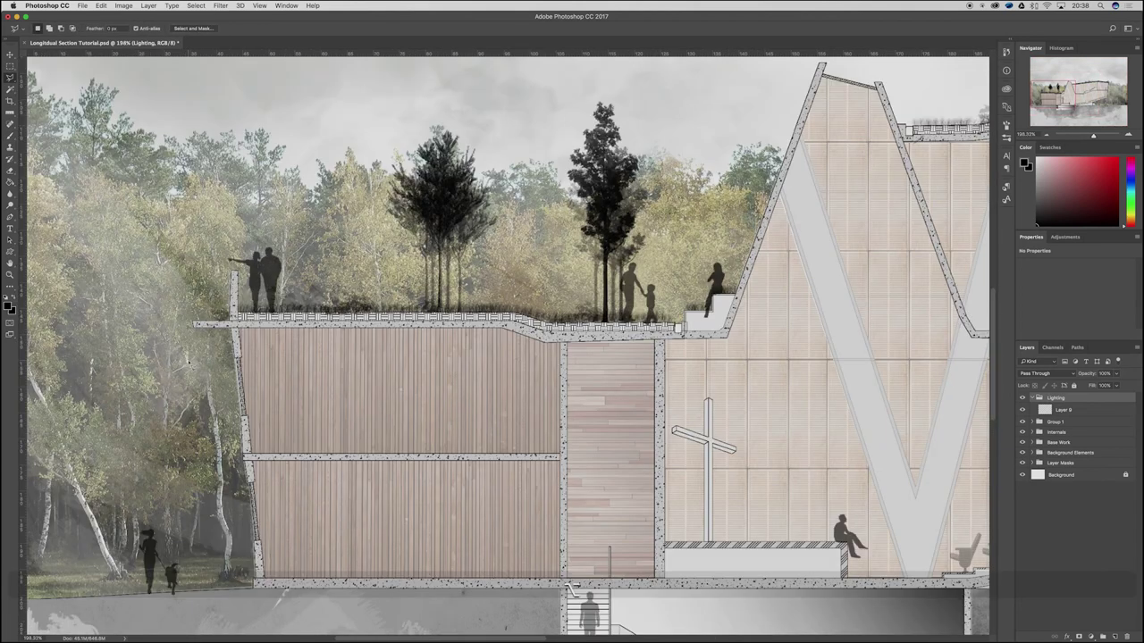
pyautogui.click(236, 358)
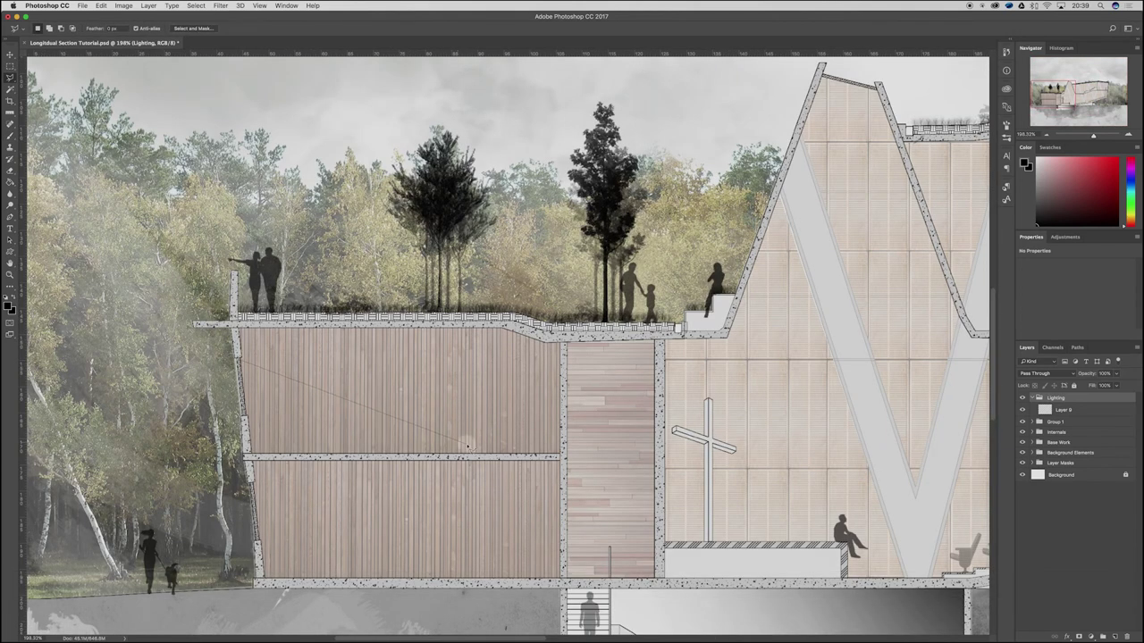
pyautogui.click(462, 456)
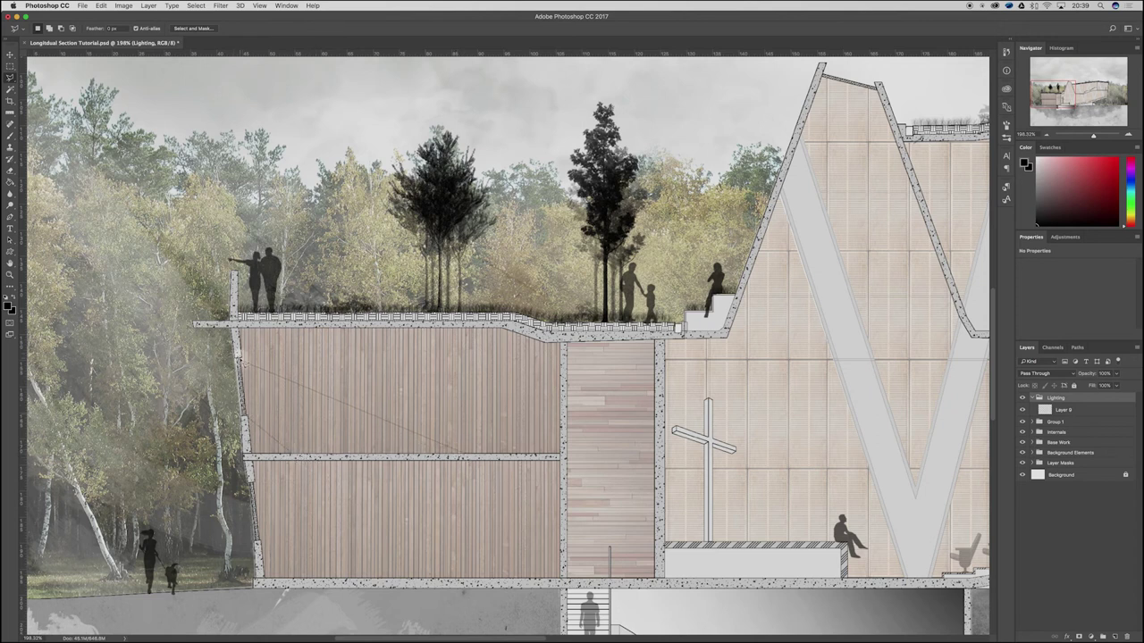
pyautogui.click(237, 358)
pyautogui.click(239, 359)
# Step: Fill the beam selection with pale yellow-green on the Lighting group's empty layer and deselect it
pyautogui.click(1130, 214)
pyautogui.click(1055, 159)
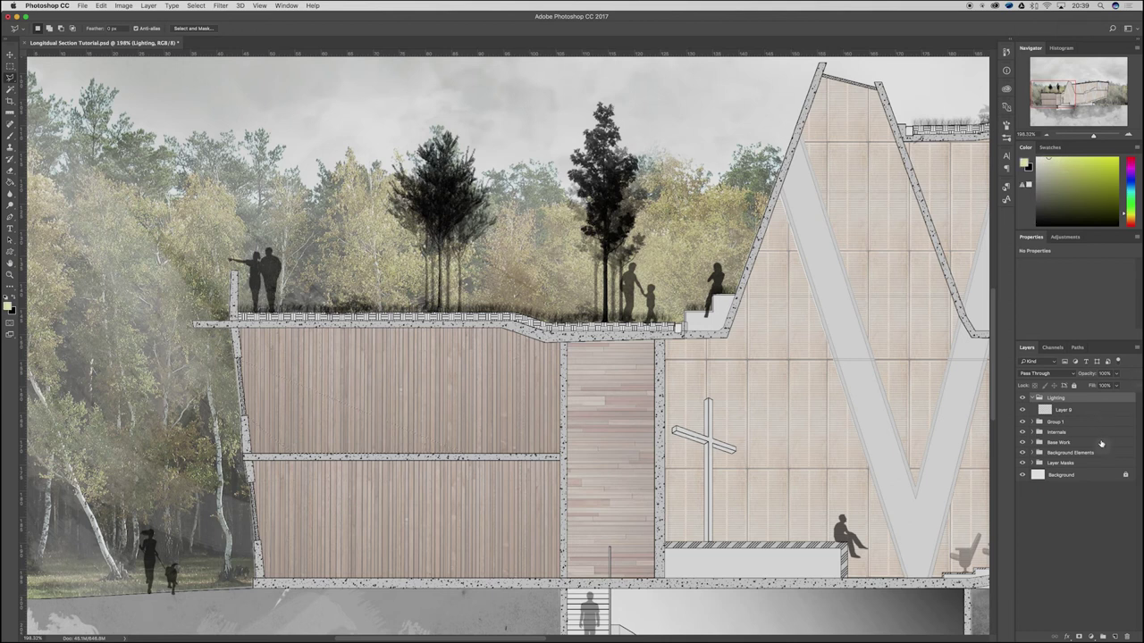
pyautogui.click(1083, 410)
pyautogui.press('g')
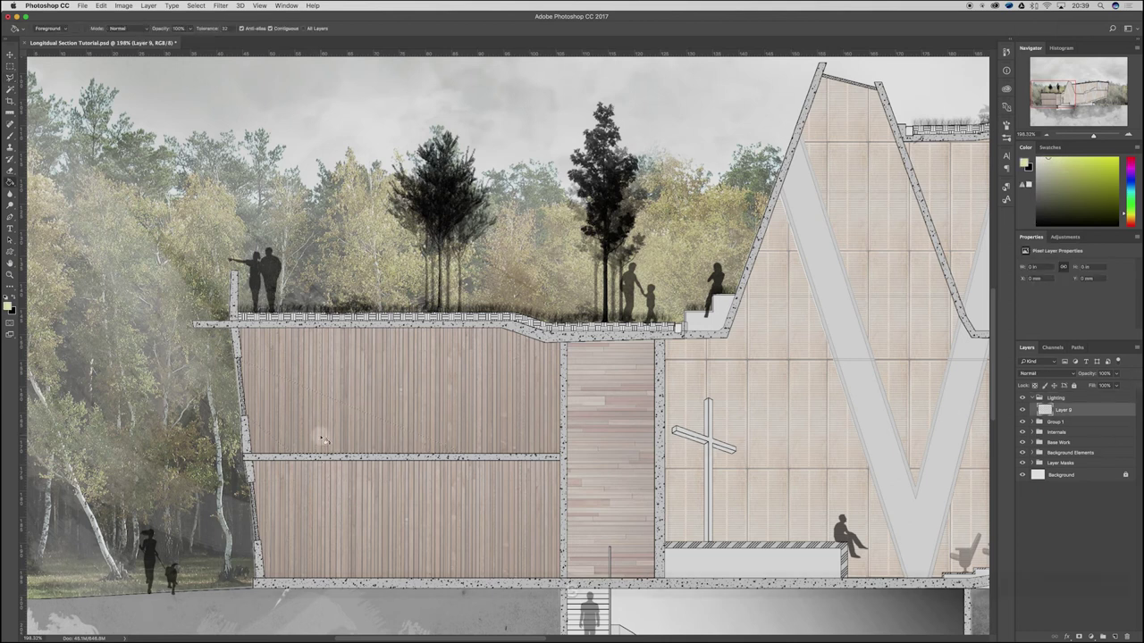
pyautogui.click(323, 432)
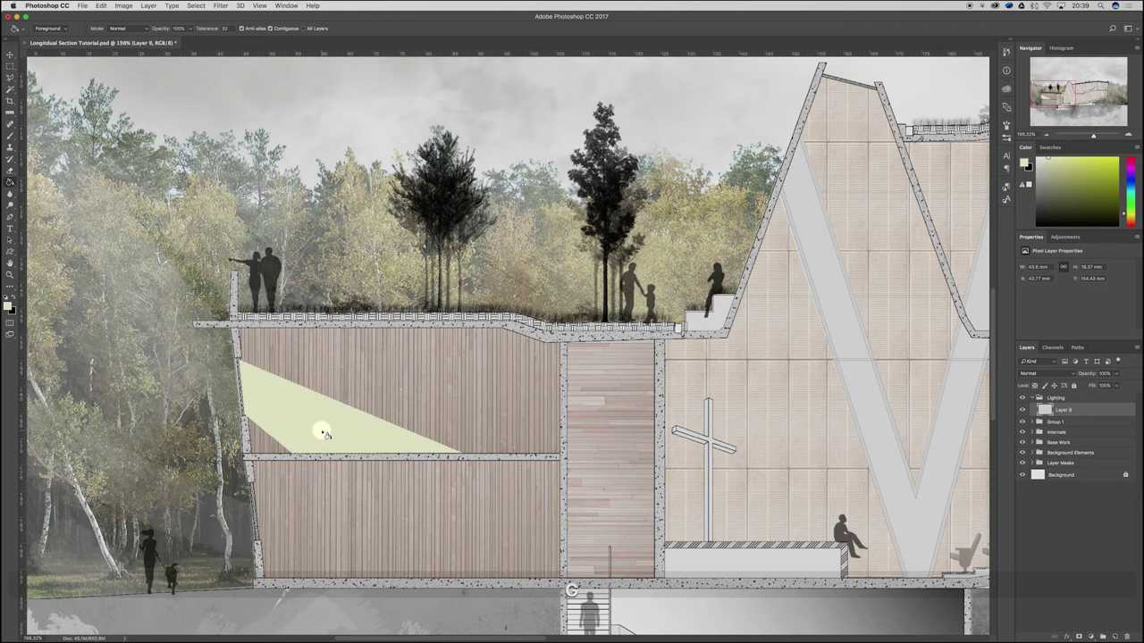
pyautogui.press('super+d')
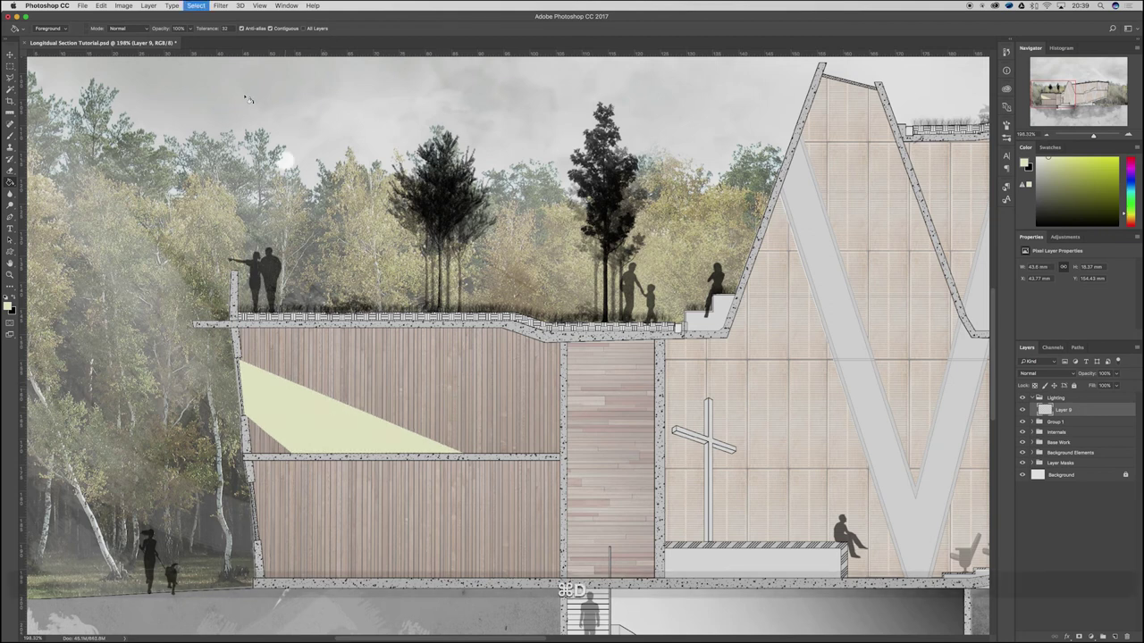
# Step: Soften the edges of the light beam with a Gaussian Blur of a few pixels
pyautogui.click(221, 7)
pyautogui.moveTo(277, 132)
pyautogui.moveTo(288, 112)
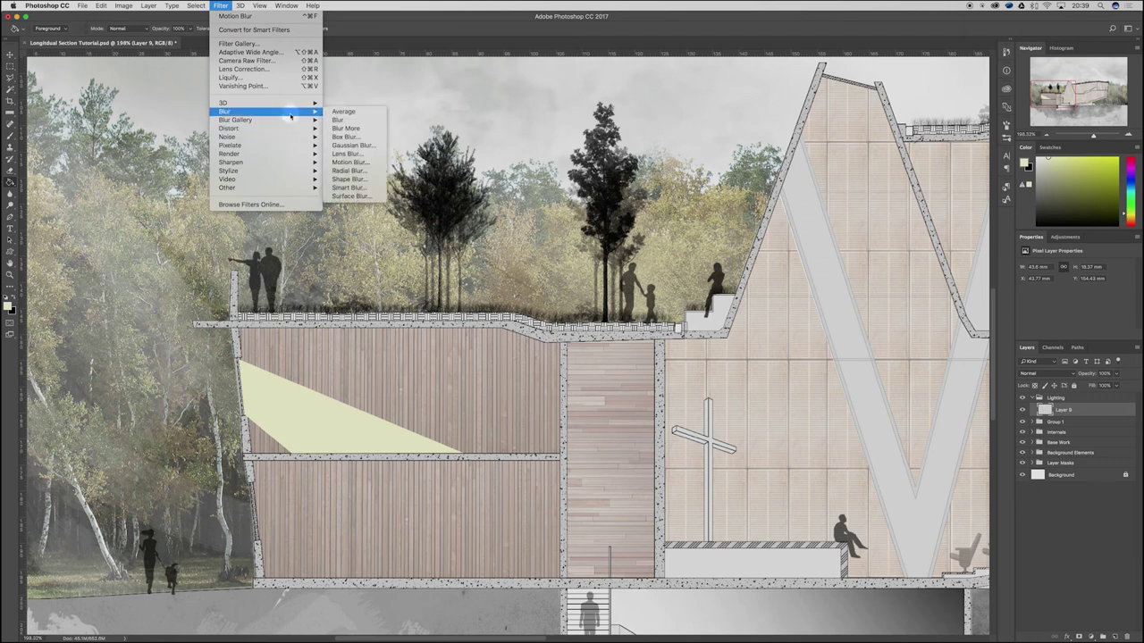
pyautogui.click(353, 145)
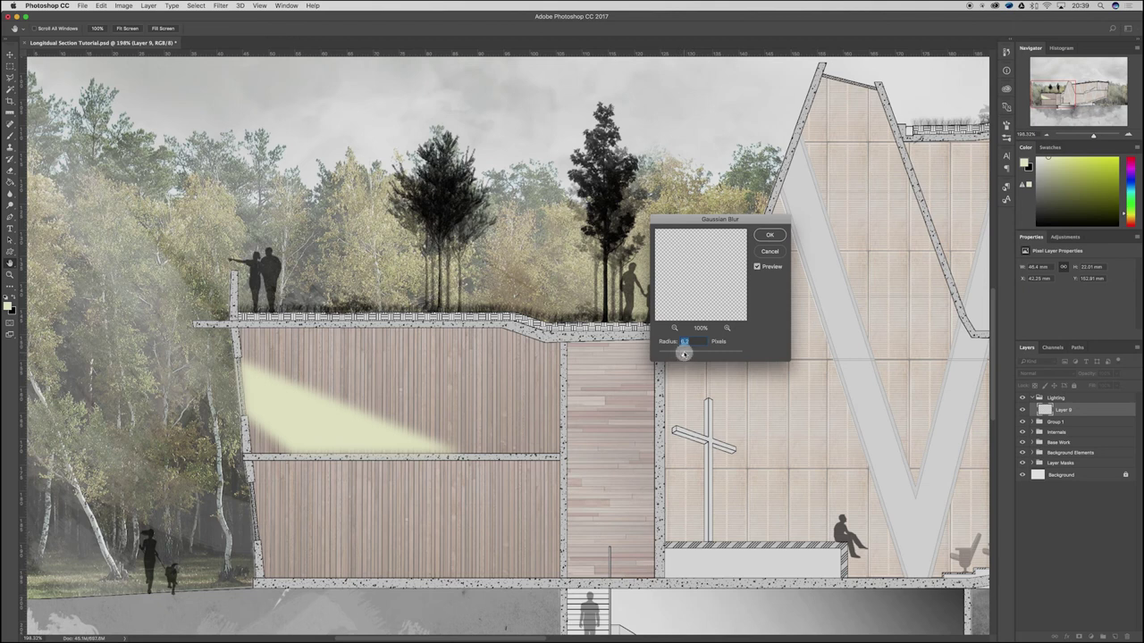
pyautogui.click(771, 236)
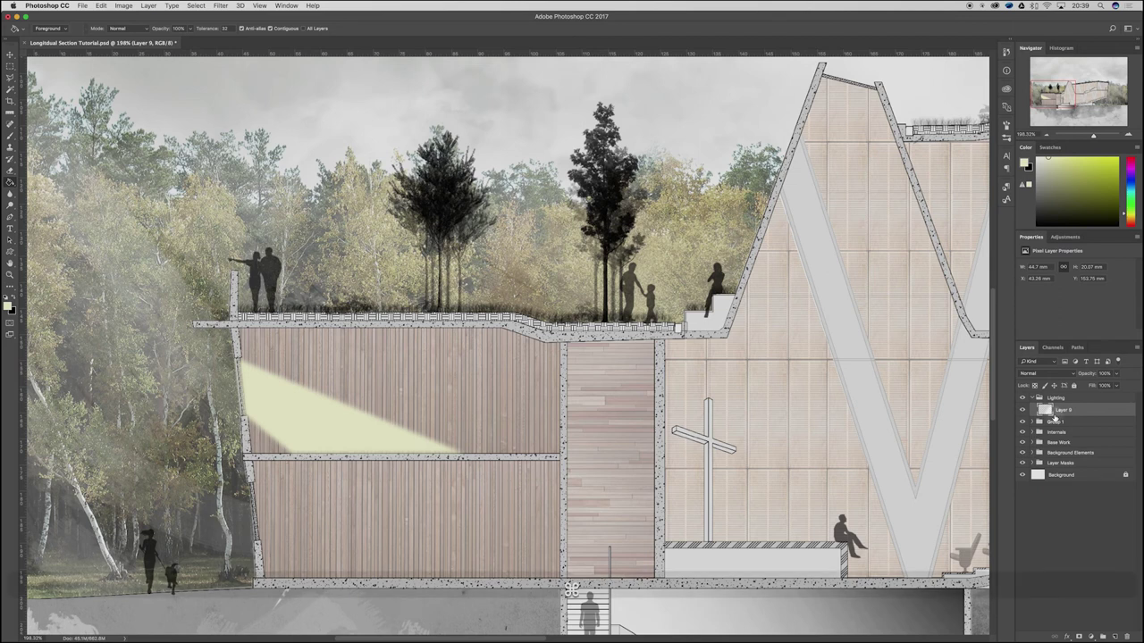
# Step: Duplicate the beam layer, narrow the copy slightly from its far end and reapply the last blur to it
pyautogui.press('super+j')
pyautogui.press('super+t')
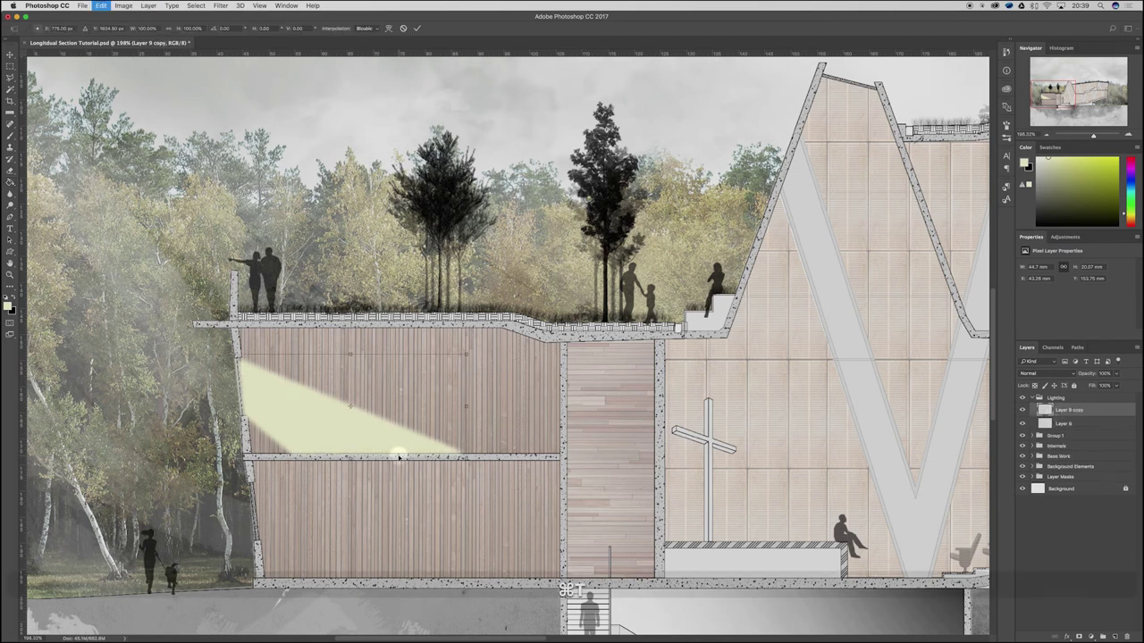
pyautogui.moveTo(466, 407); pyautogui.dragTo(452, 407)
pyautogui.moveTo(449, 407); pyautogui.dragTo(446, 406)
pyautogui.press('Return')
pyautogui.press('g')
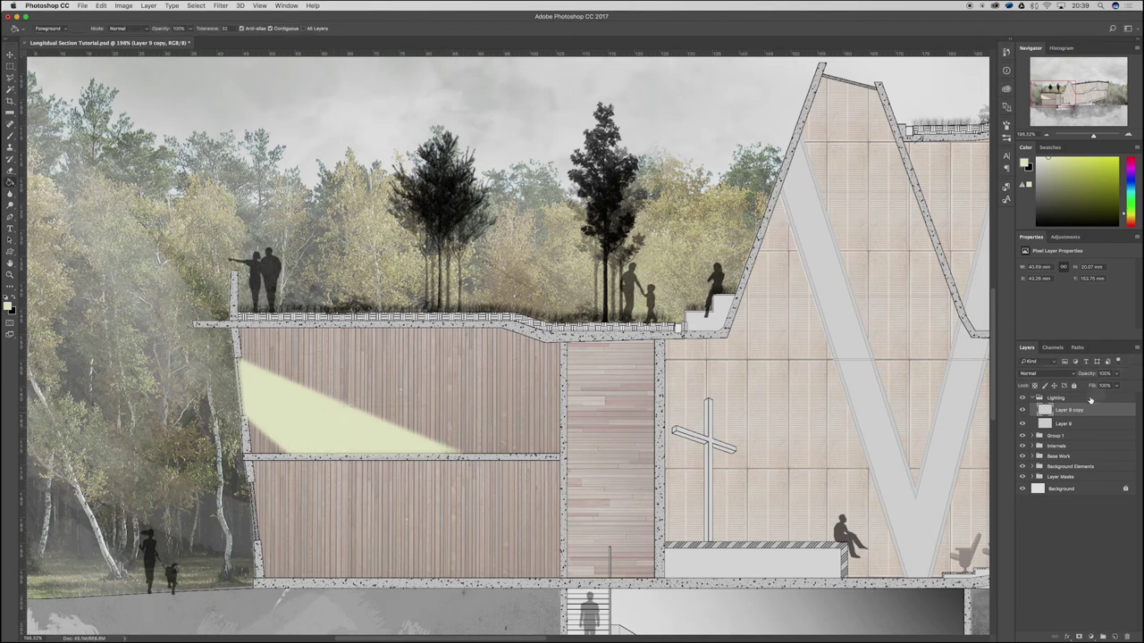
pyautogui.click(228, 3)
pyautogui.click(223, 16)
# Step: Select both beam layers in the Lighting group and reduce their opacity to about 10%
pyautogui.keyDown('shift'); pyautogui.click(1083, 422); pyautogui.keyUp('shift')
pyautogui.click(1114, 383)
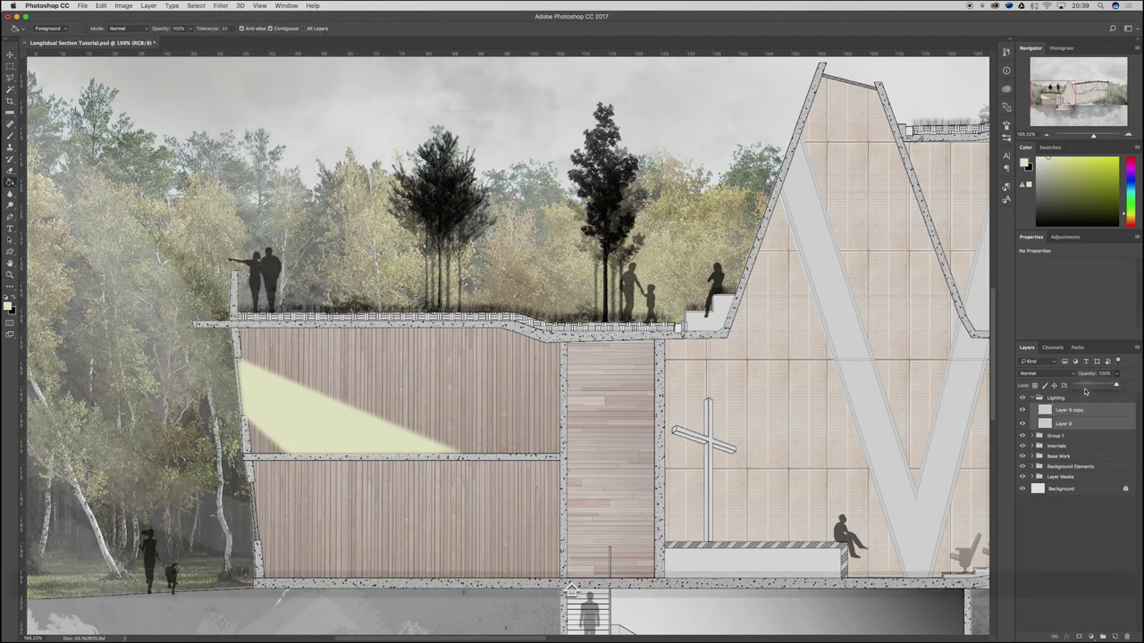
pyautogui.moveTo(1086, 385); pyautogui.dragTo(1081, 385)
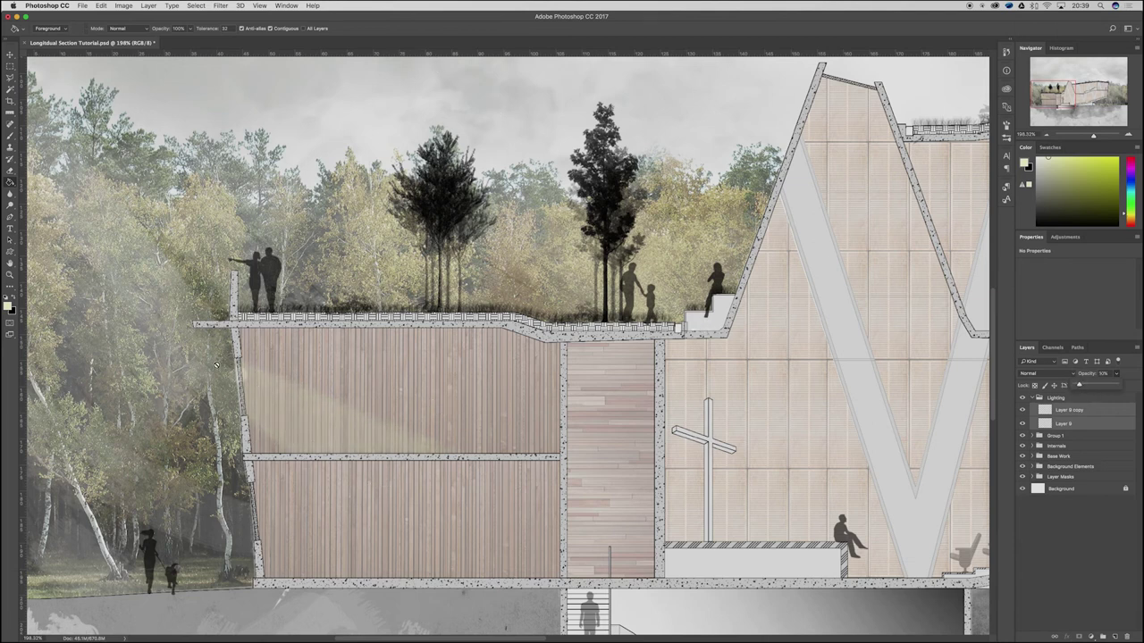
pyautogui.click(1099, 515)
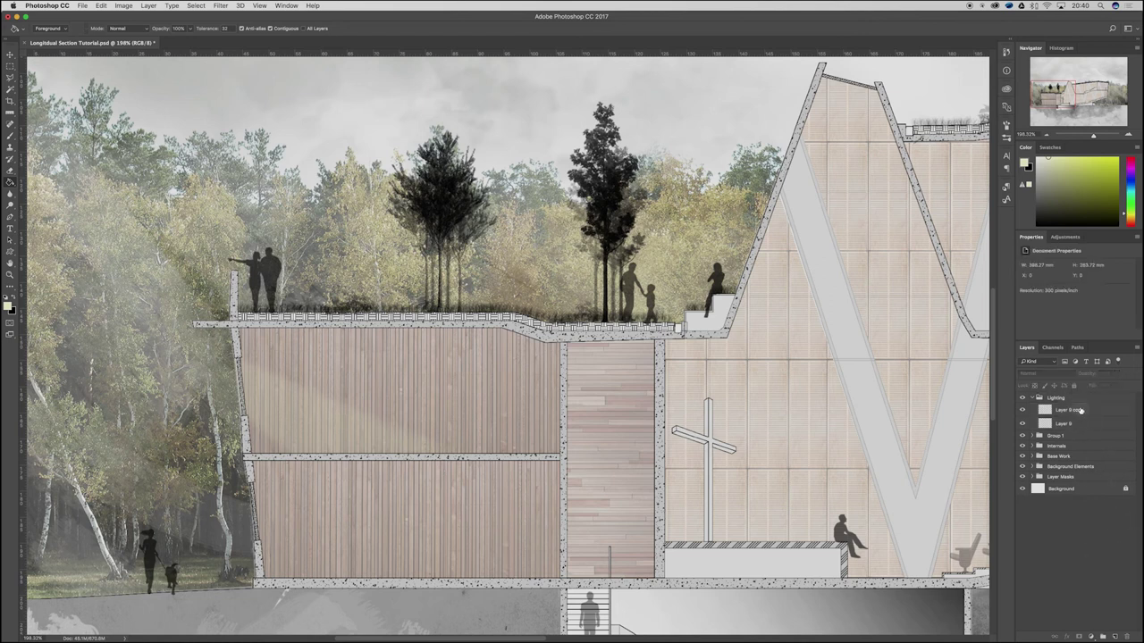
pyautogui.click(1079, 410)
pyautogui.keyDown('shift'); pyautogui.click(1079, 426); pyautogui.keyUp('shift')
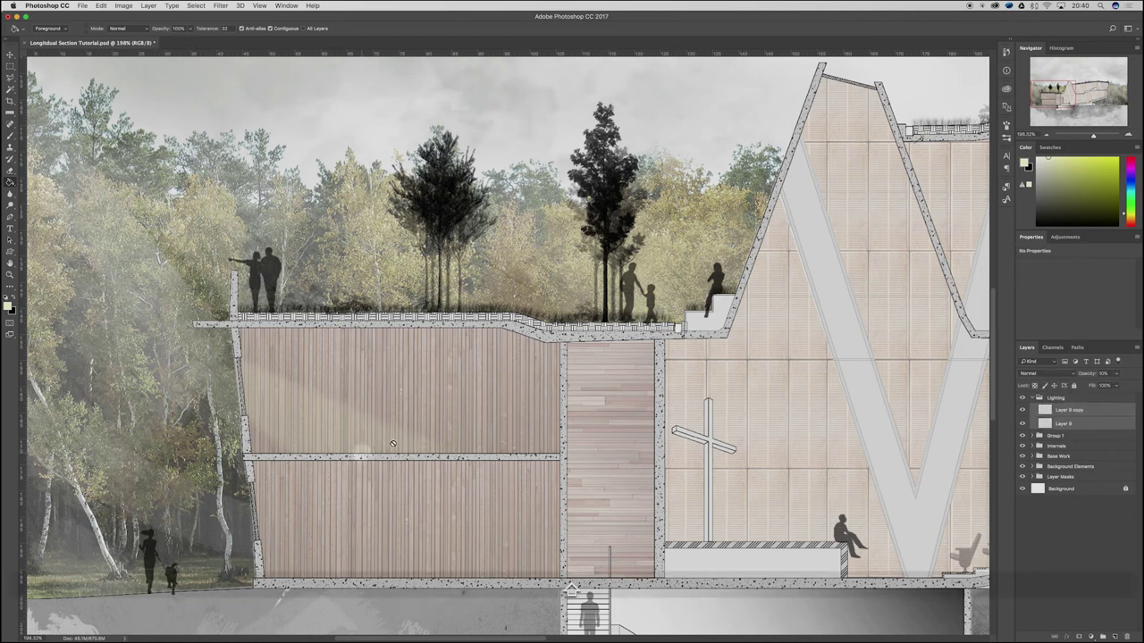
# Step: Outline a second, narrower beam inside the first with the Polygonal Lasso, from the wall opening down to the floor
pyautogui.press('l')
pyautogui.click(242, 364)
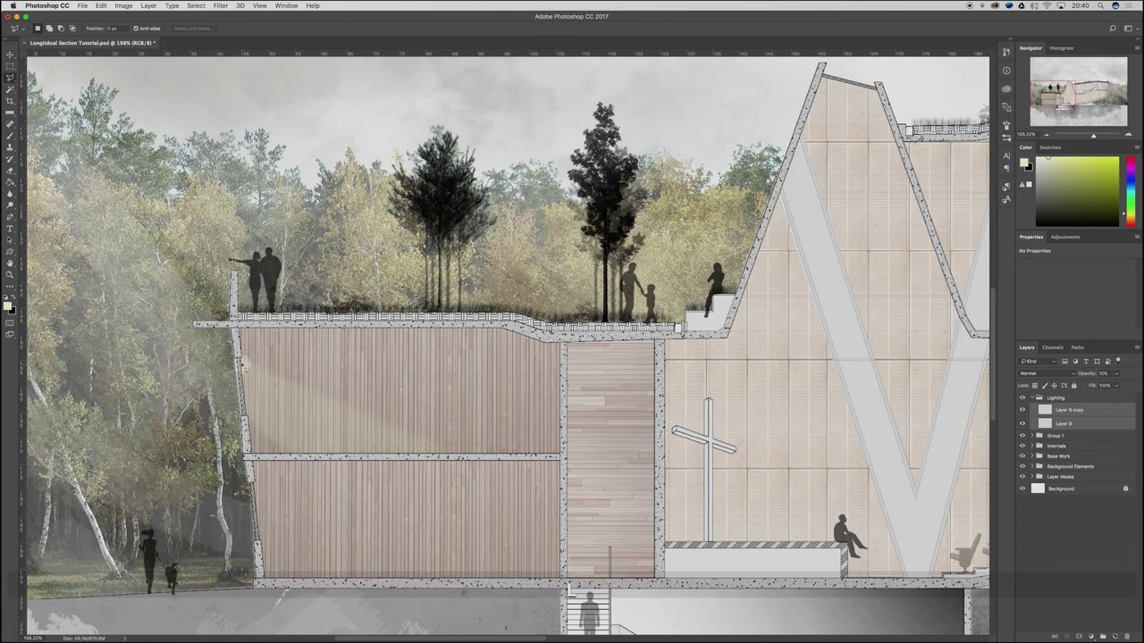
pyautogui.click(391, 450)
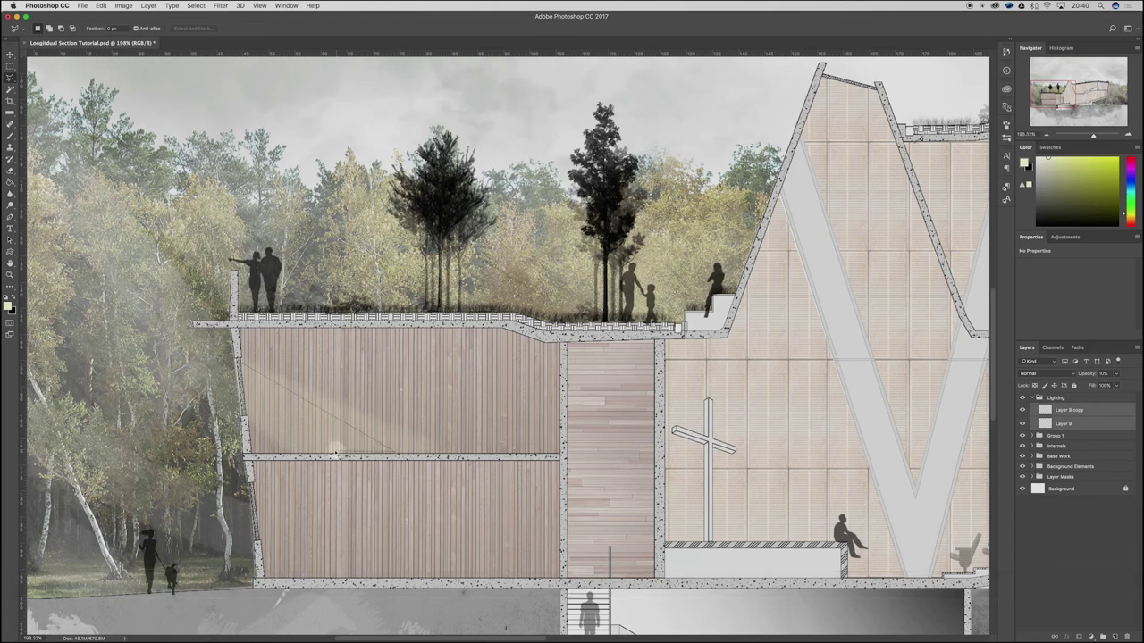
pyautogui.click(322, 453)
pyautogui.click(244, 412)
pyautogui.click(242, 364)
# Step: Add a new layer in the Lighting group and fill the narrower beam selection with the pale yellow-green
pyautogui.press('g')
pyautogui.click(288, 413)
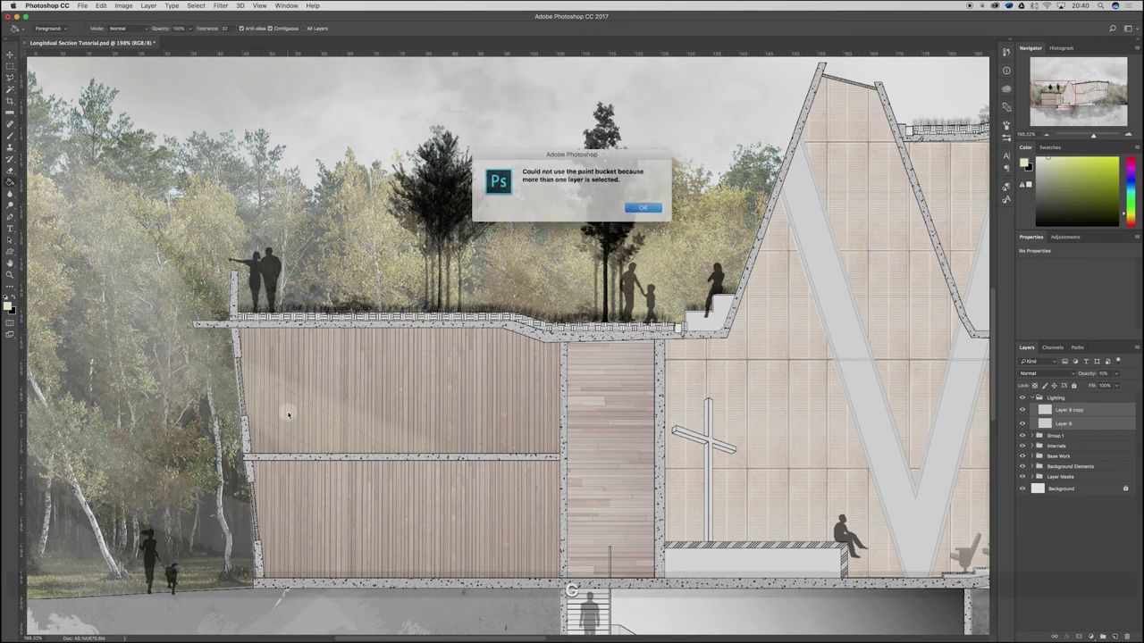
pyautogui.press('Return')
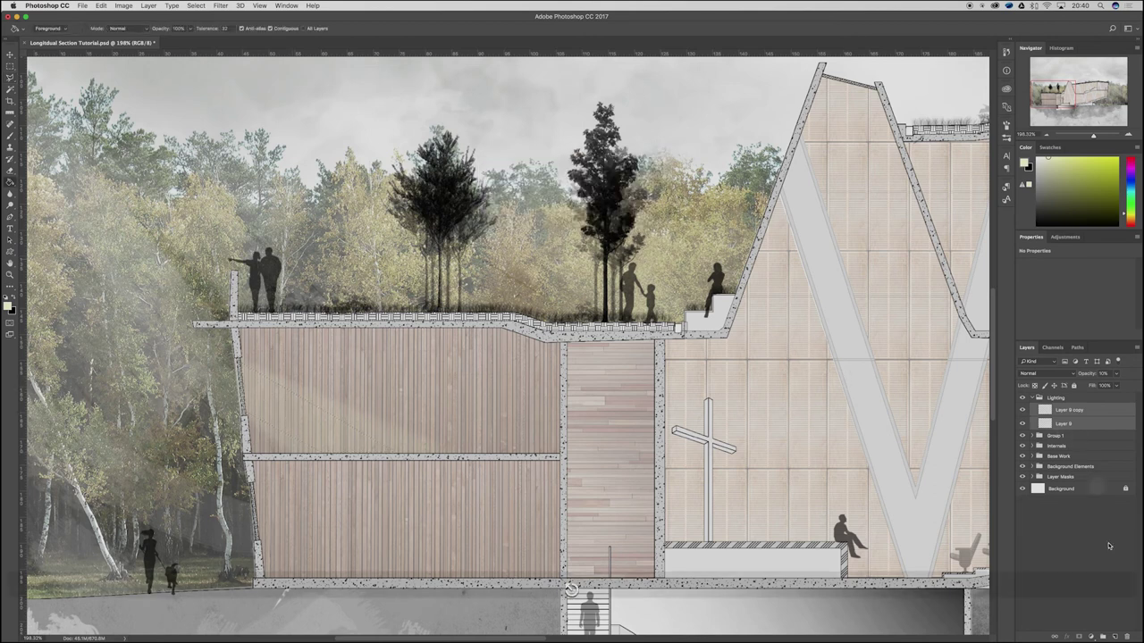
pyautogui.click(1117, 636)
pyautogui.click(270, 407)
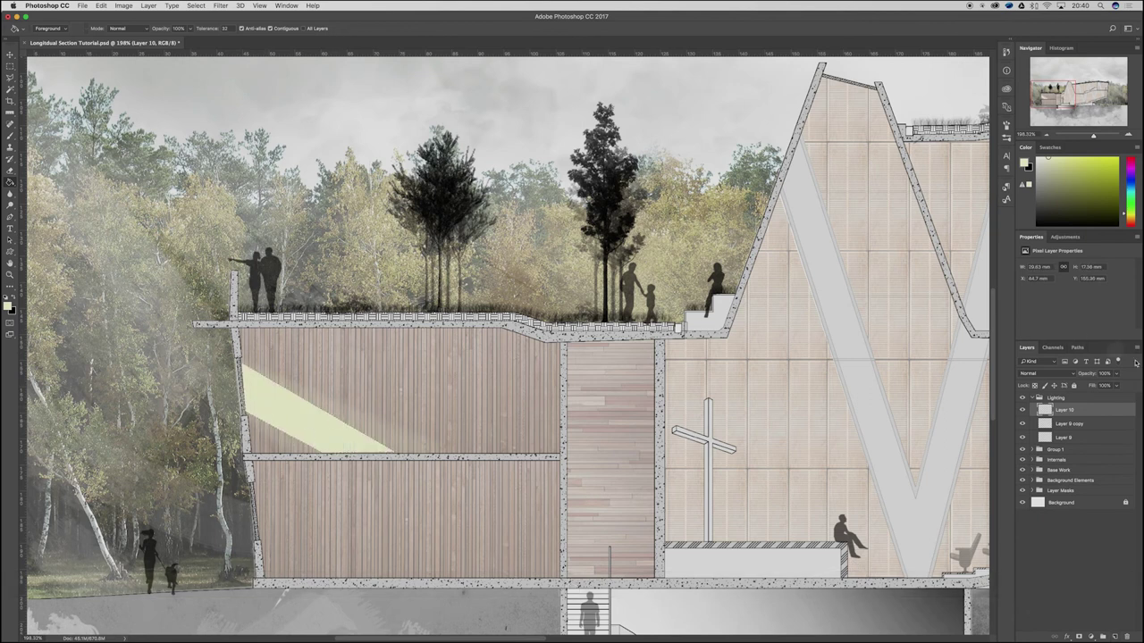
# Step: Lower the narrower beam layer's opacity to about 10%, clear the selection and reapply the last blur
pyautogui.moveTo(1103, 384); pyautogui.dragTo(1085, 386)
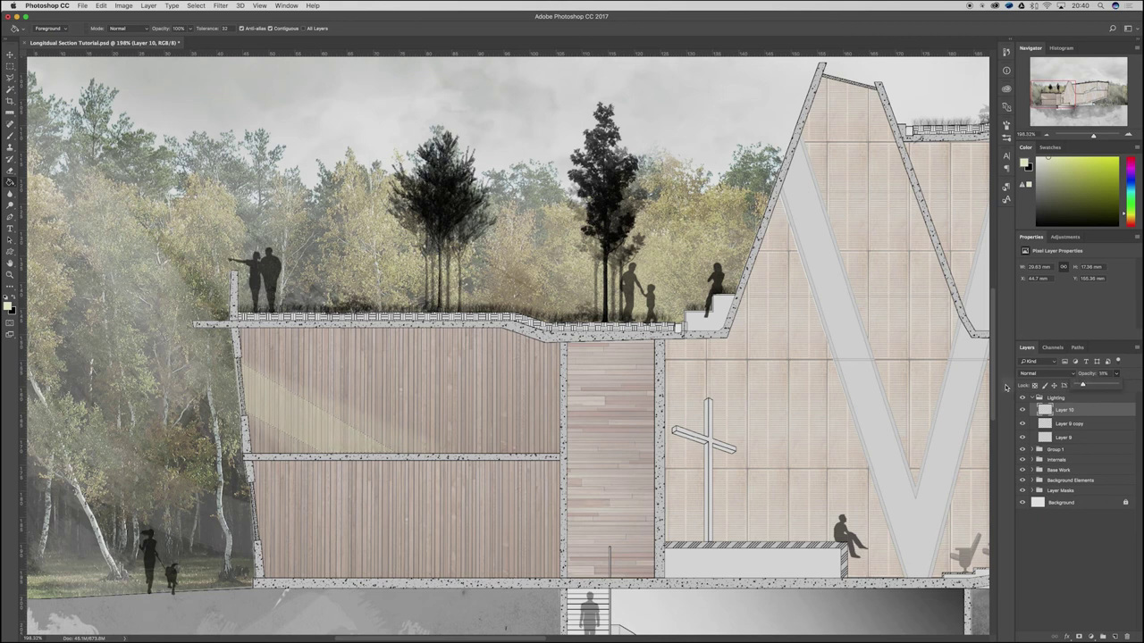
pyautogui.press('super+d')
pyautogui.click(241, 5)
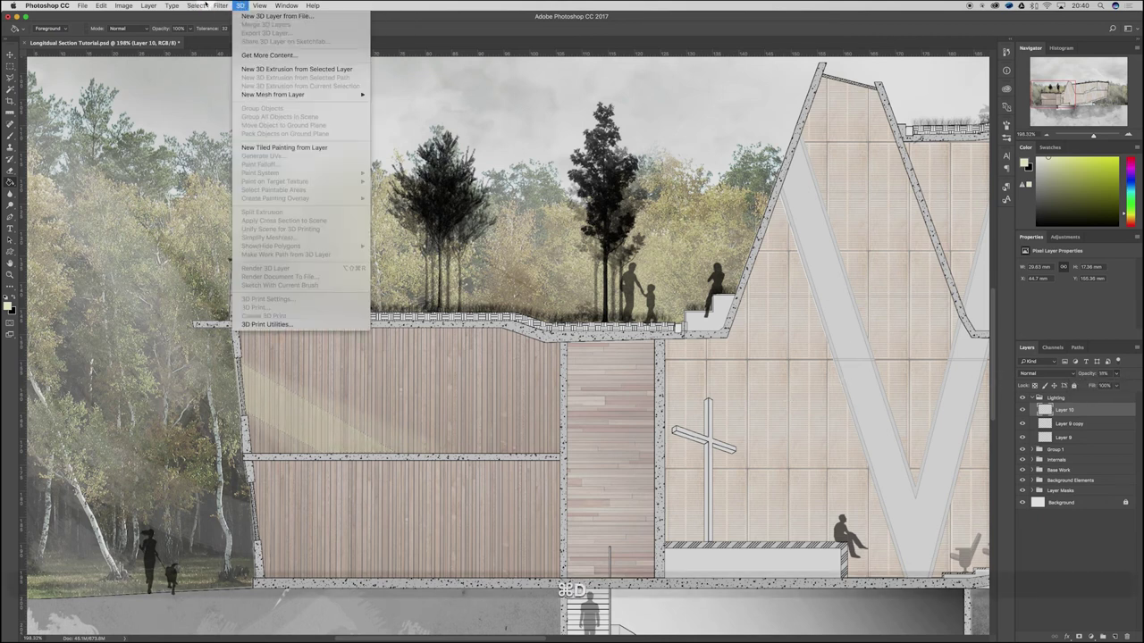
pyautogui.click(229, 15)
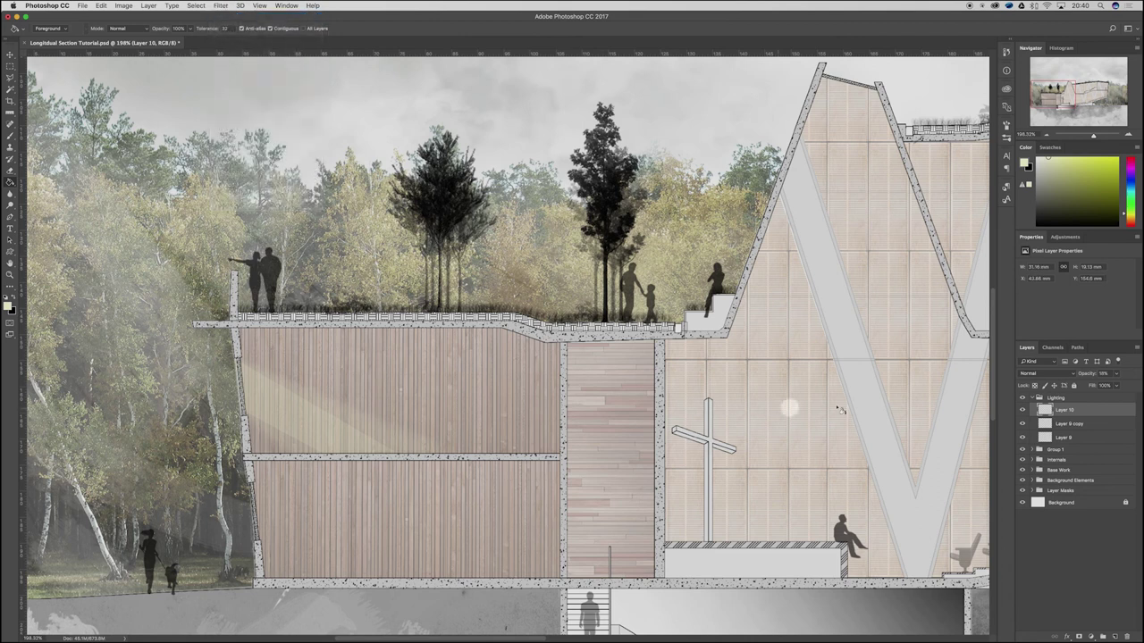
# Step: Group the three beam layers, duplicate the group and move the copy down onto the lower-floor timber wall
pyautogui.keyDown('shift'); pyautogui.click(1081, 438); pyautogui.keyUp('shift')
pyautogui.click(1102, 636)
pyautogui.press('super+j')
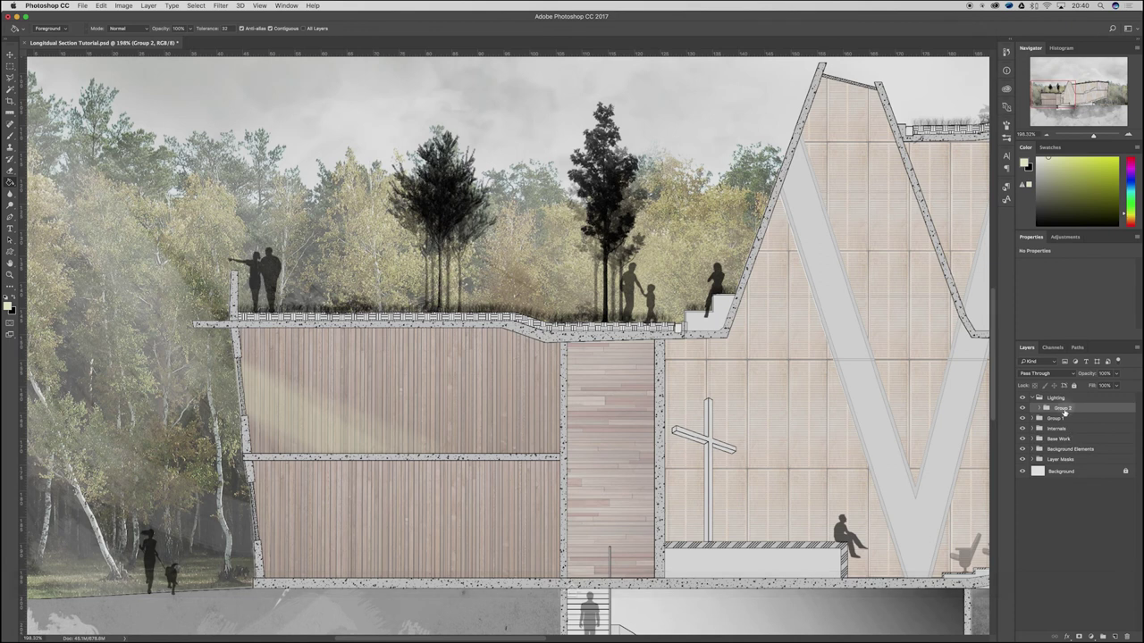
pyautogui.press('super+t')
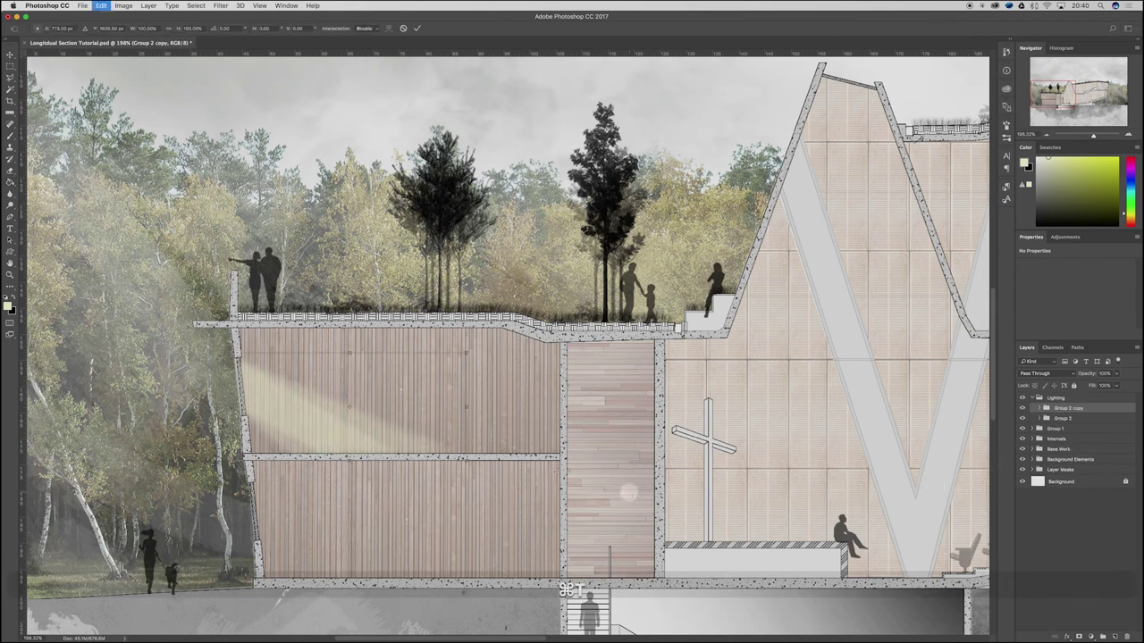
pyautogui.moveTo(350, 415)
pyautogui.mouseDown()
pyautogui.moveTo(351, 539)
pyautogui.moveTo(363, 554)
pyautogui.mouseUp()
pyautogui.press('Return')
# Step: Select the three beam layers inside Group 2 and reduce their opacity to about 8%
pyautogui.scroll(-5, 191, 454)
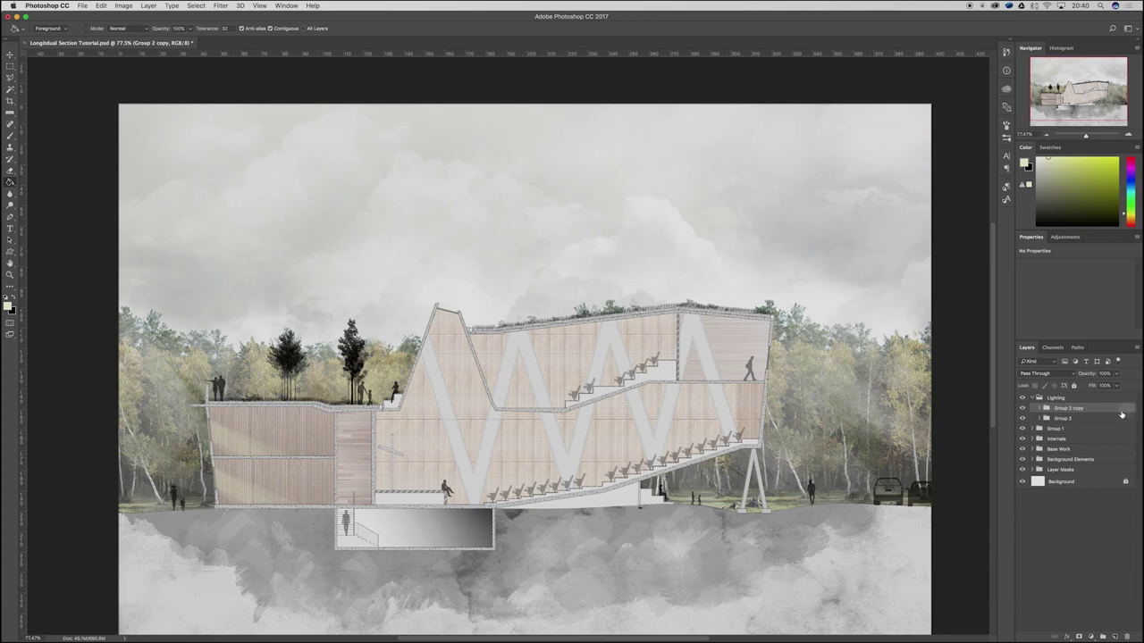
pyautogui.press('shift')
pyautogui.keyDown('shift'); pyautogui.click(1087, 418); pyautogui.keyUp('shift')
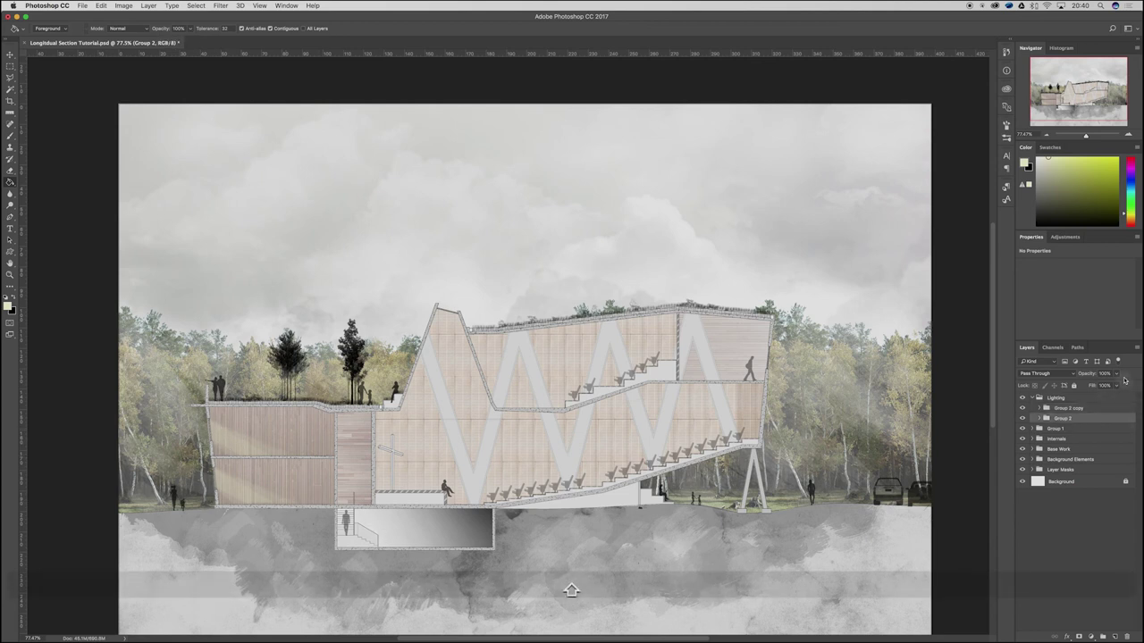
pyautogui.click(1040, 418)
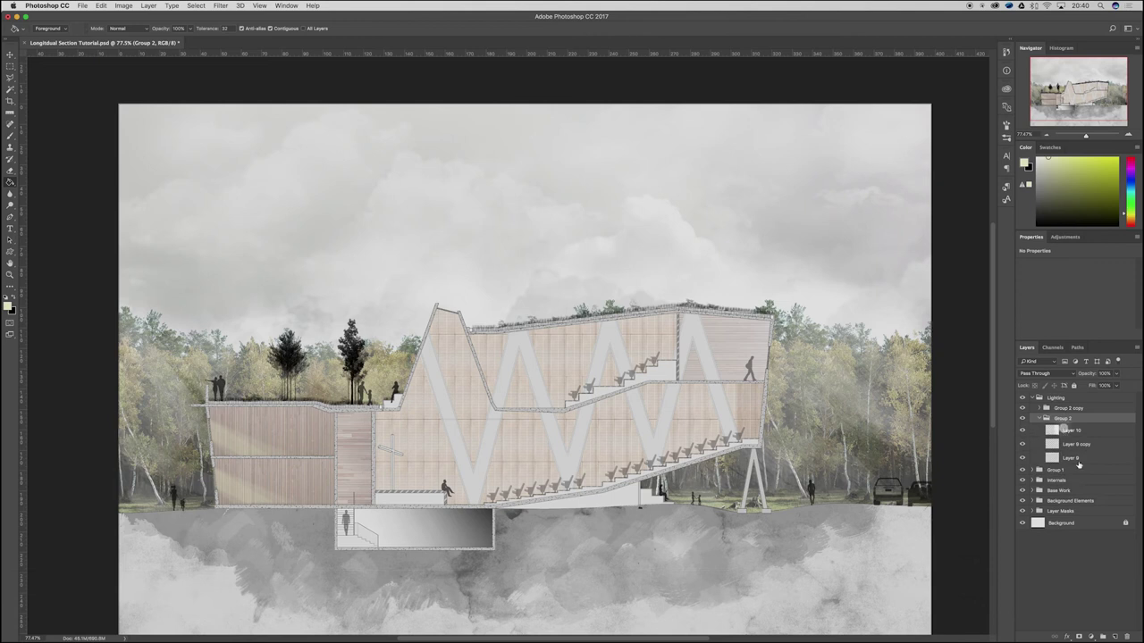
pyautogui.click(1066, 431)
pyautogui.keyDown('shift'); pyautogui.click(1085, 457); pyautogui.keyUp('shift')
pyautogui.click(1115, 374)
pyautogui.moveTo(1102, 386); pyautogui.dragTo(1098, 386)
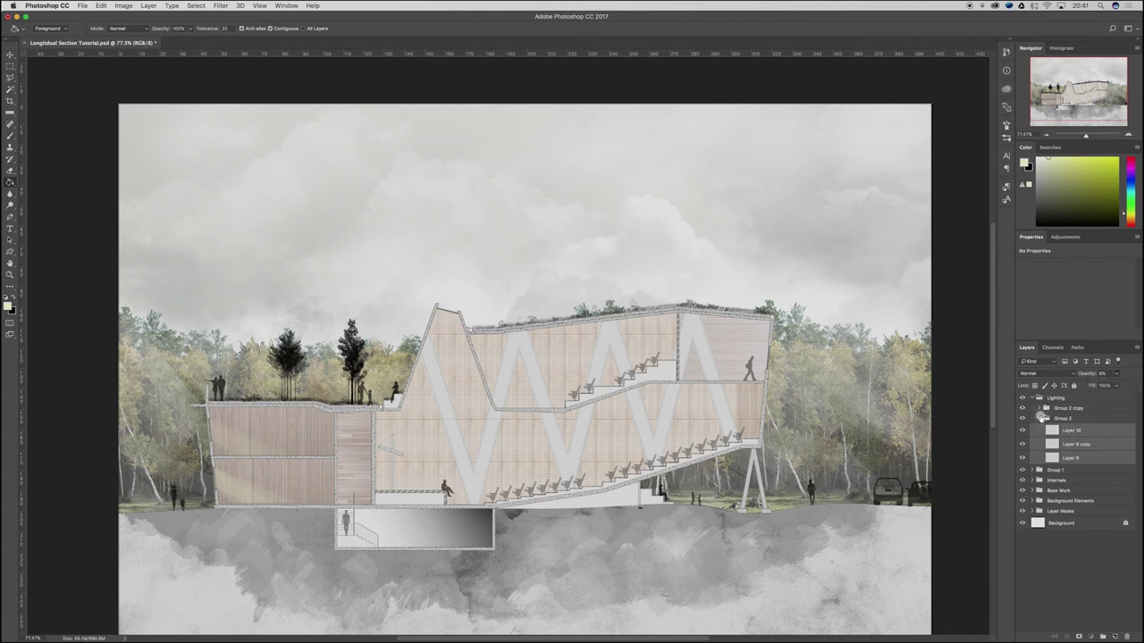
# Step: Reduce the opacity of the three beam layers inside Group 2 copy to about 8% and collapse the group
pyautogui.click(1040, 418)
pyautogui.click(1041, 407)
pyautogui.click(1069, 420)
pyautogui.keyDown('shift'); pyautogui.click(1075, 449); pyautogui.keyUp('shift')
pyautogui.click(1115, 377)
pyautogui.click(1098, 385)
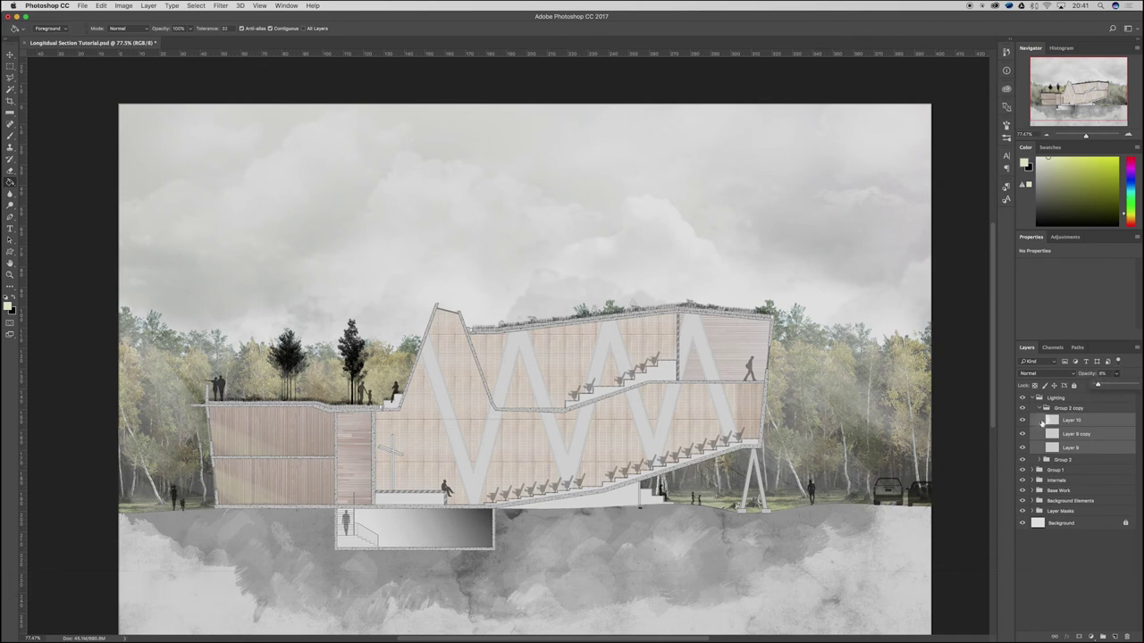
pyautogui.click(1115, 376)
pyautogui.click(1041, 407)
# Step: Duplicate the beam group, flip it horizontally and fit it inside the upper end room beside the walking figure
pyautogui.hotkey('ctrl', 'j')
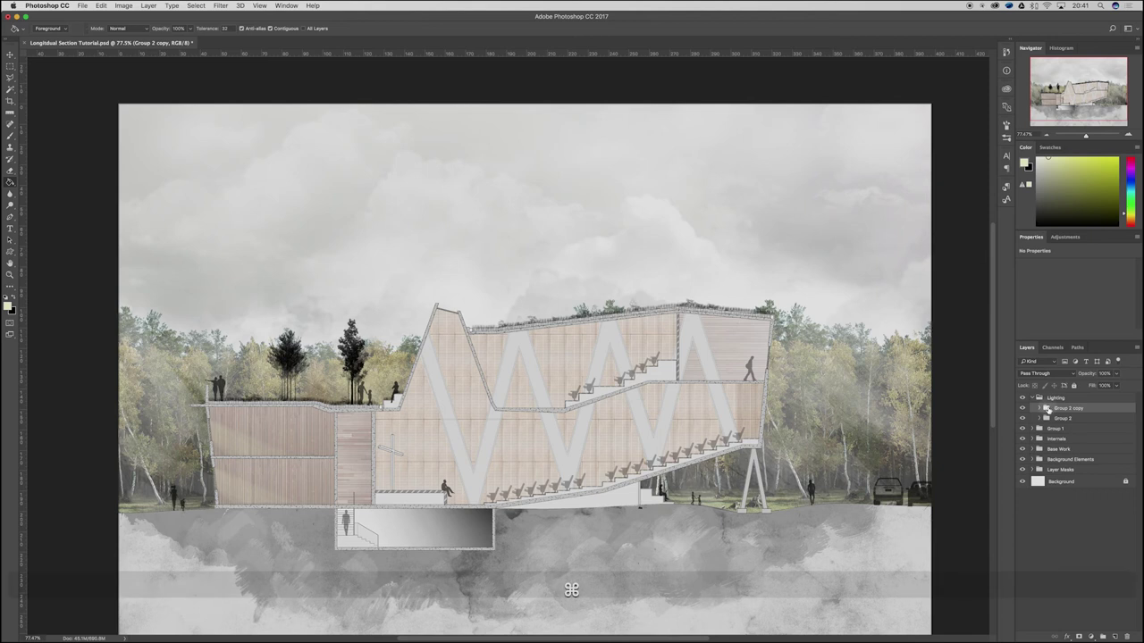
pyautogui.hotkey('ctrl', 't')
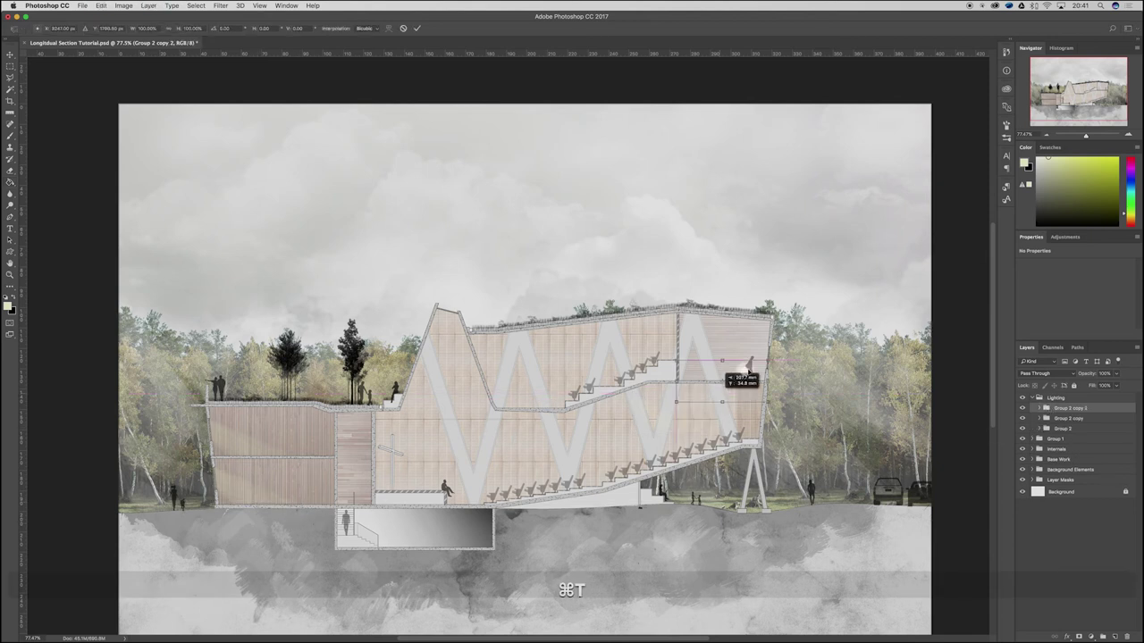
pyautogui.rightClick(748, 357)
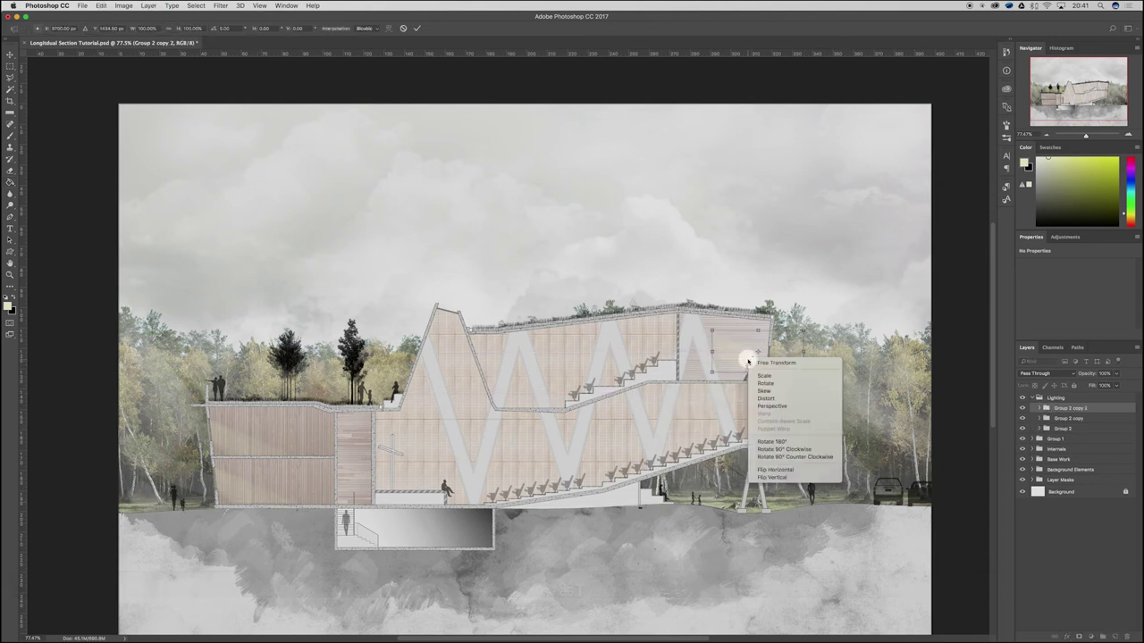
pyautogui.click(793, 470)
pyautogui.scroll(5, 791, 367)
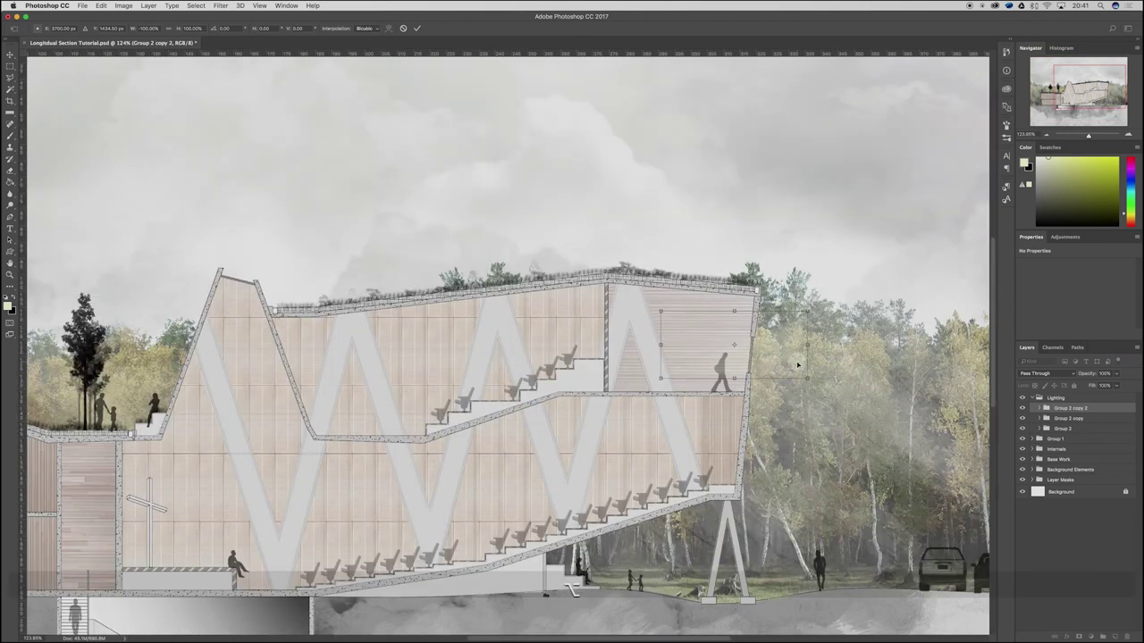
pyautogui.moveTo(659, 367); pyautogui.dragTo(526, 402)
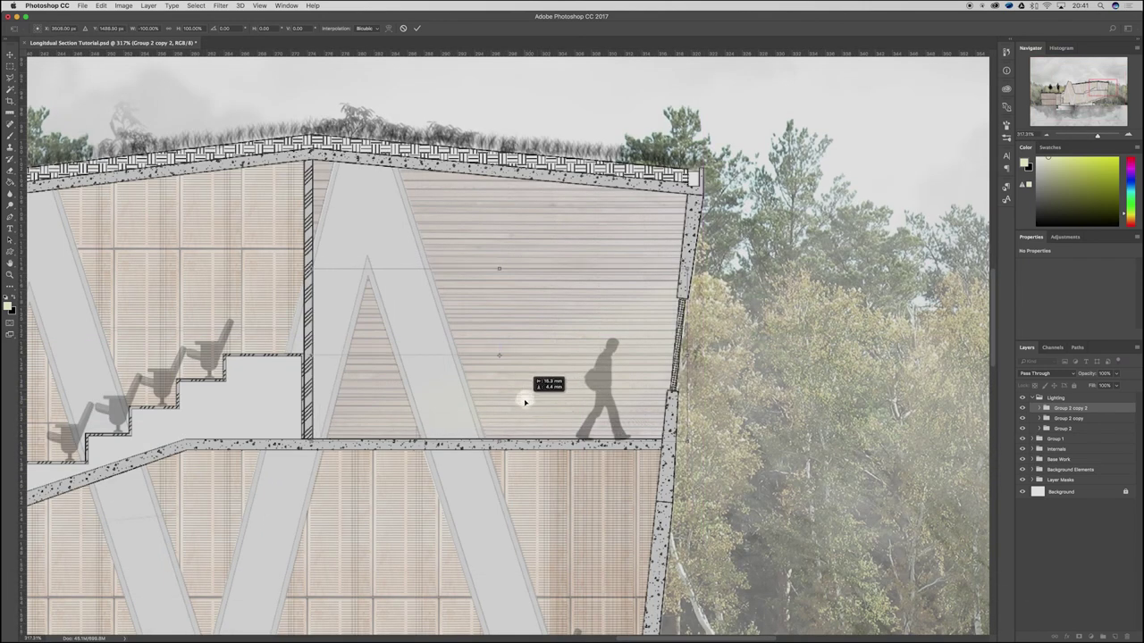
pyautogui.moveTo(498, 268); pyautogui.dragTo(498, 287)
pyautogui.press('Return')
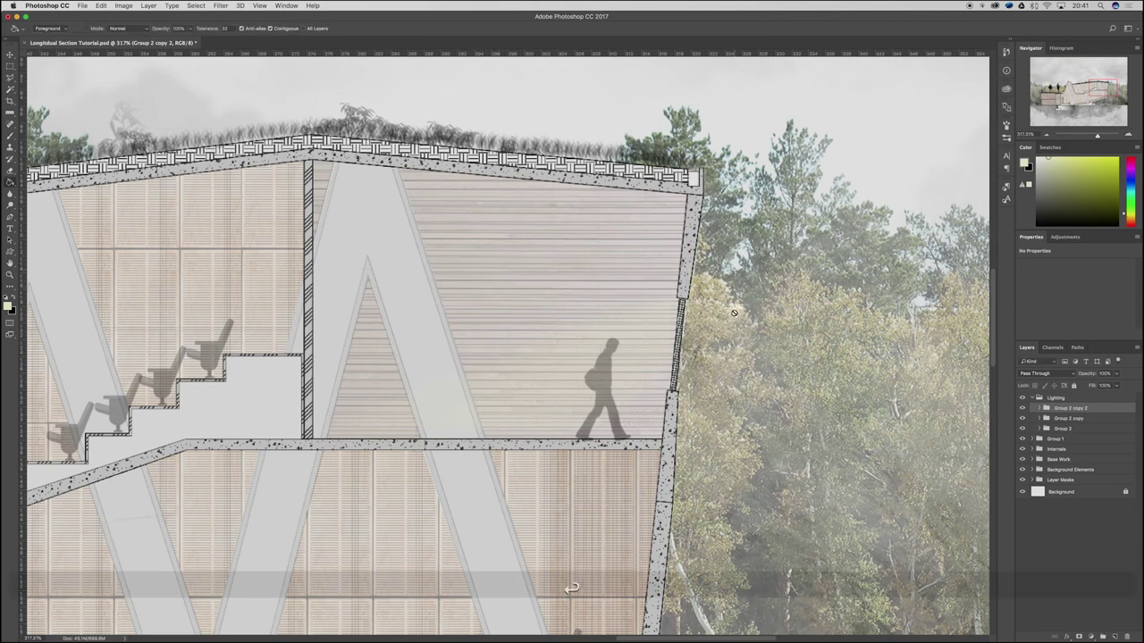
# Step: Outline a tall light shaft with the Polygonal Lasso from the tower's roof opening down to the altar platform
pyautogui.scroll(-5, 734, 312)
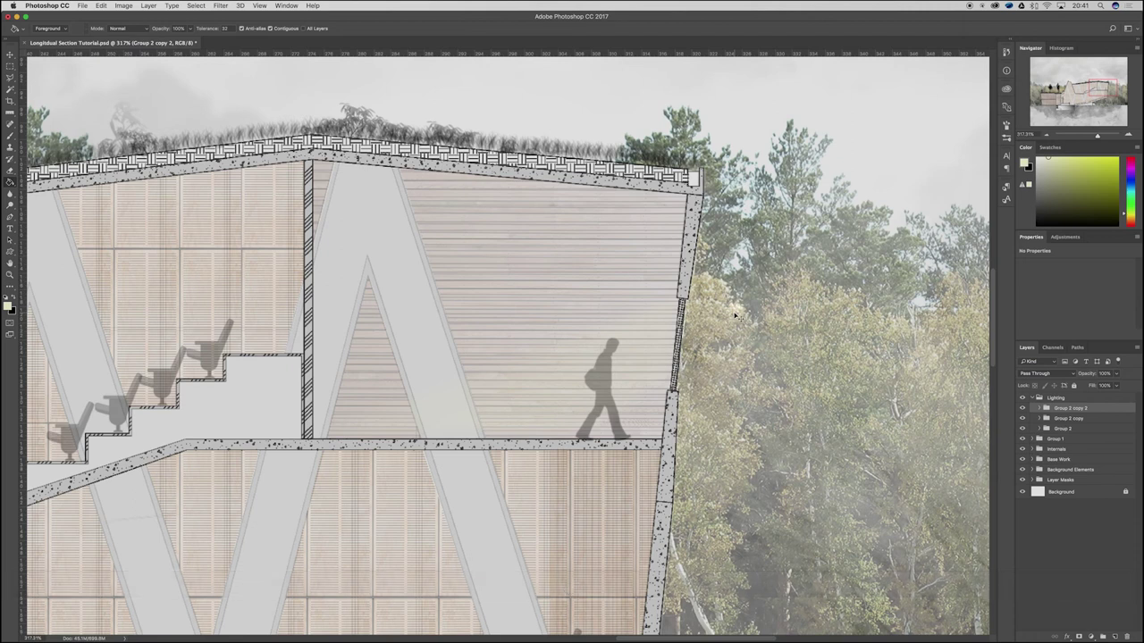
pyautogui.scroll(3, 225, 373)
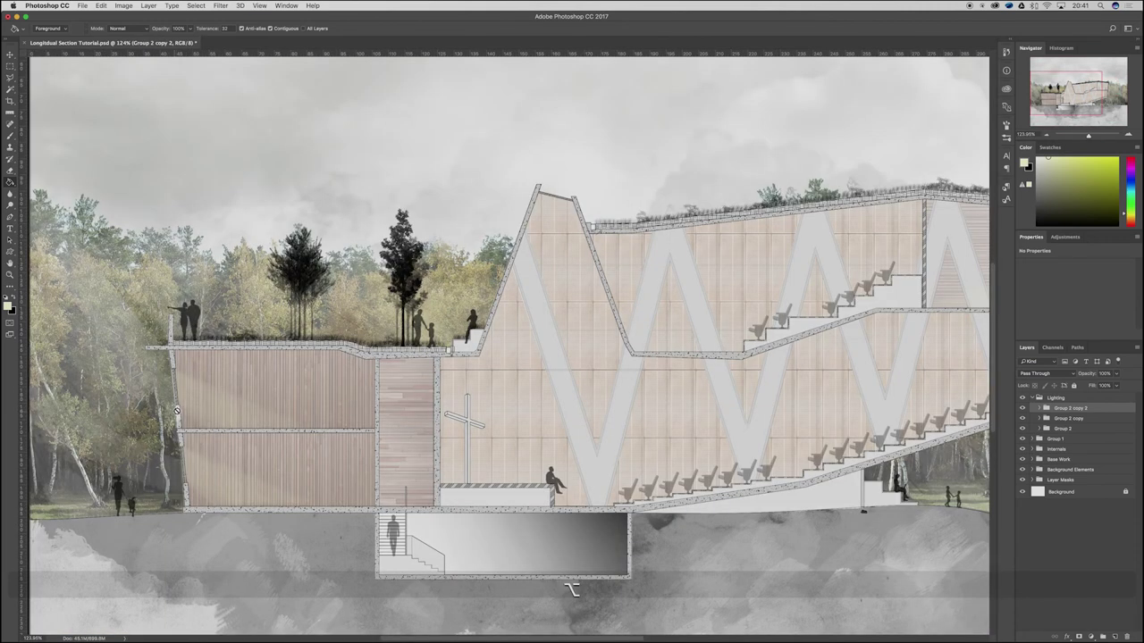
pyautogui.click(449, 216)
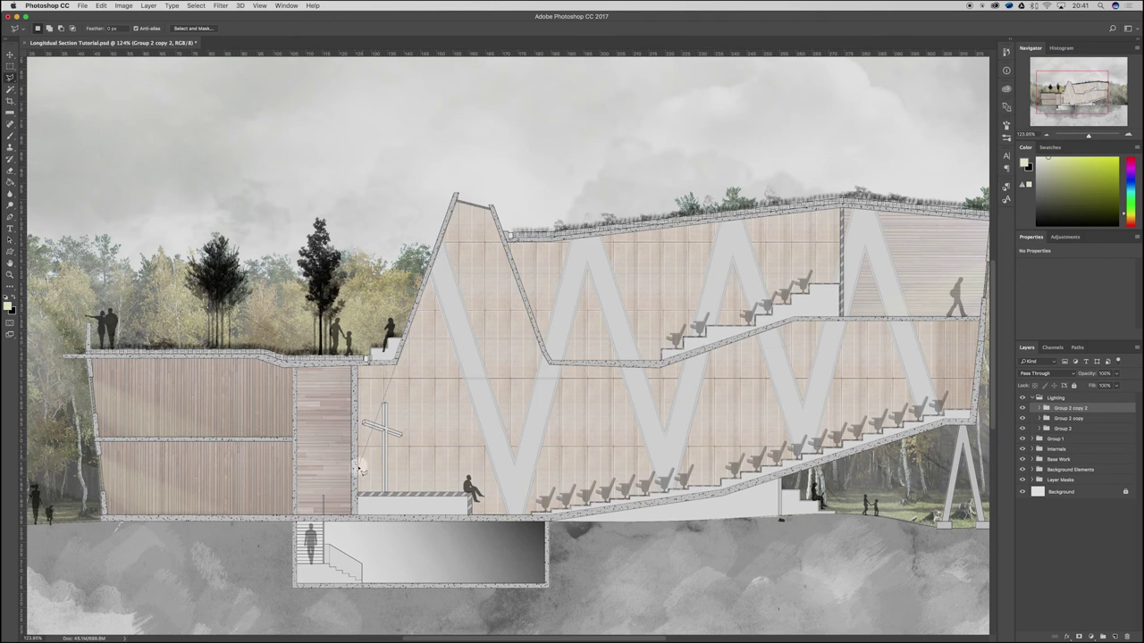
pyautogui.click(460, 490)
# Step: Create a new group and layer in the Lighting group and fill the shaft selection with the pale yellow-green
pyautogui.press('g')
pyautogui.click(457, 325)
pyautogui.click(641, 206)
pyautogui.click(1102, 636)
pyautogui.click(1114, 636)
pyautogui.click(433, 394)
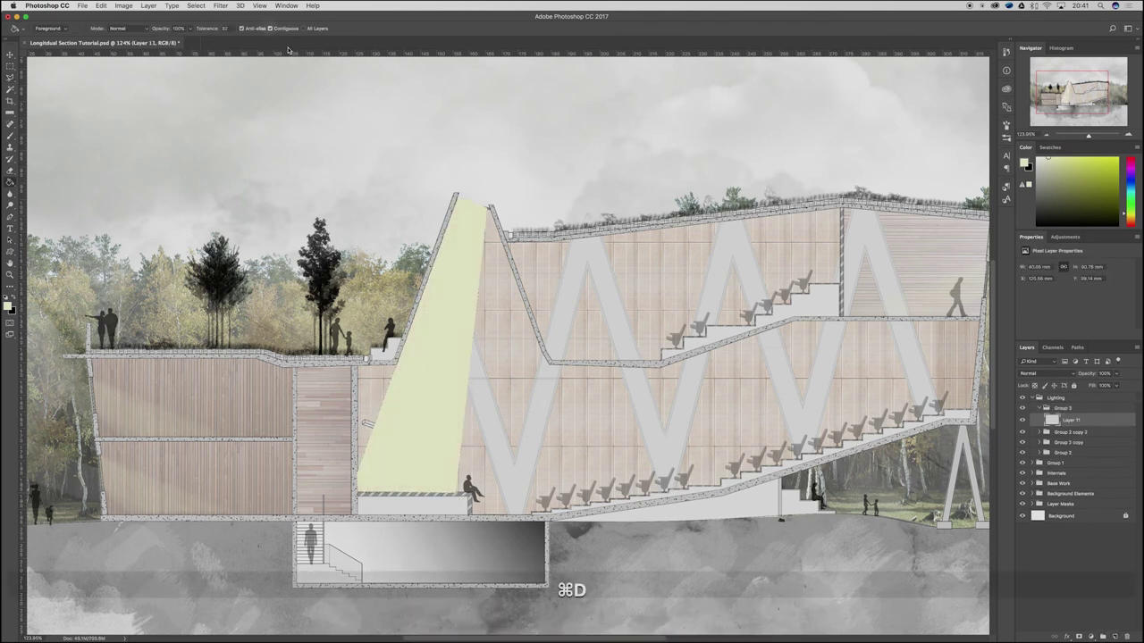
# Step: Apply a Motion Blur at a 72° angle to the light shaft and reduce its layer opacity to about 11%
pyautogui.click(221, 6)
pyautogui.moveTo(230, 135)
pyautogui.click(348, 186)
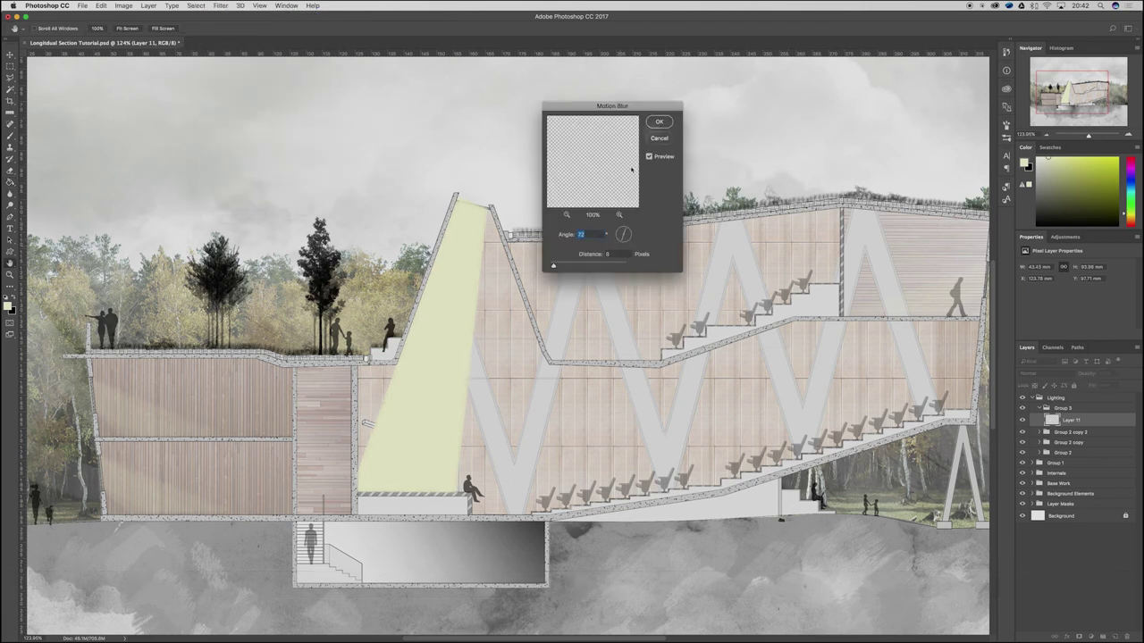
pyautogui.click(659, 121)
pyautogui.moveTo(1119, 375); pyautogui.dragTo(1081, 386)
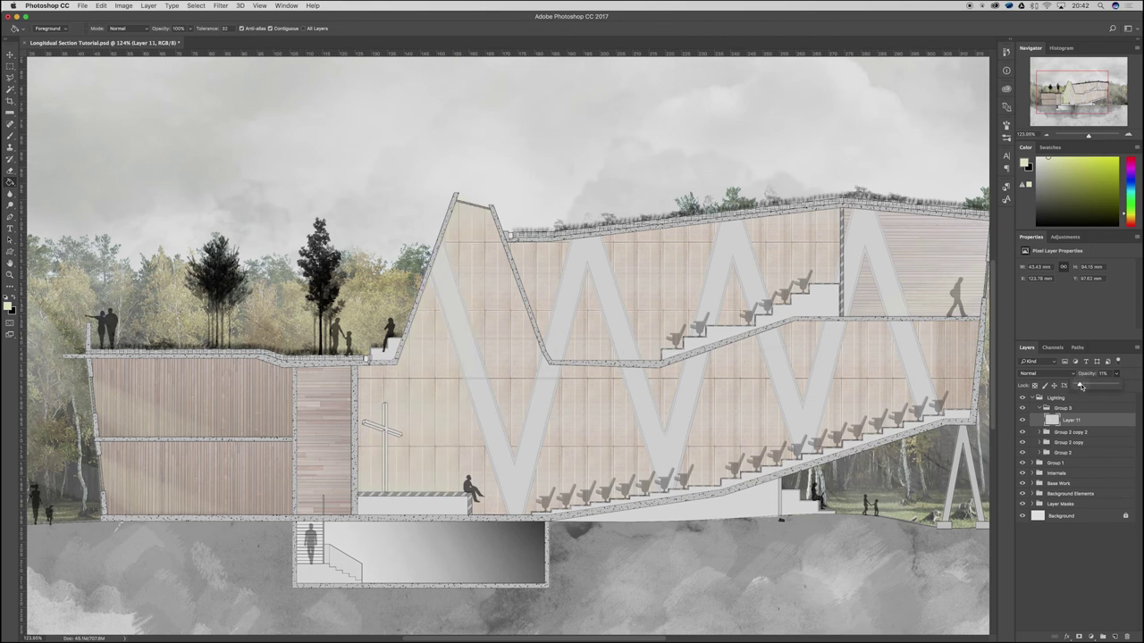
# Step: On a new layer in Group 3, outline a narrower shaft inside the first and fill it with the pale yellow-green
pyautogui.click(1115, 636)
pyautogui.moveTo(1072, 410); pyautogui.dragTo(1072, 430)
pyautogui.press('l')
pyautogui.click(461, 204)
pyautogui.click(372, 487)
pyautogui.click(444, 492)
pyautogui.press('g')
pyautogui.click(439, 349)
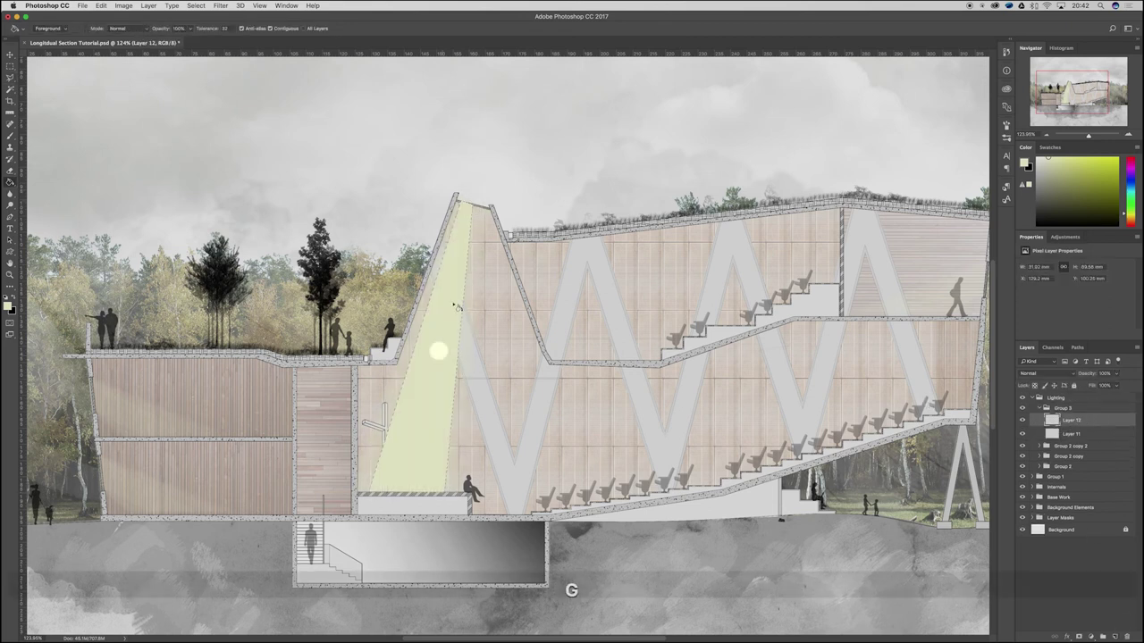
# Step: Clear the selection, apply a Gaussian Blur to the second shaft and lower its layer opacity
pyautogui.press('super+d')
pyautogui.click(219, 6)
pyautogui.moveTo(295, 111)
pyautogui.click(353, 144)
pyautogui.click(764, 231)
pyautogui.click(1116, 373)
pyautogui.moveTo(1081, 386); pyautogui.dragTo(1067, 424)
pyautogui.click(1108, 572)
# Step: Add a third layer, outline an even narrower shaft down to the altar and fill it with the same pale colour
pyautogui.click(1114, 637)
pyautogui.press('l')
pyautogui.click(460, 204)
pyautogui.click(393, 490)
pyautogui.click(440, 491)
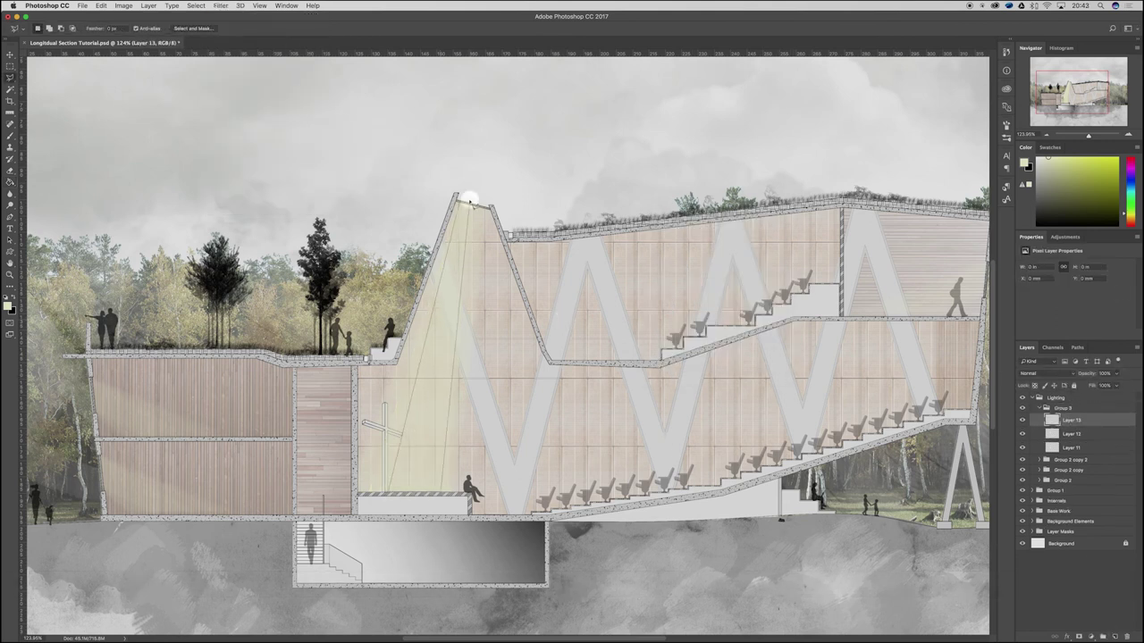
pyautogui.press('g')
pyautogui.click(438, 304)
# Step: Clear the selection, reapply the Gaussian Blur to the narrowest shaft and reduce its layer opacity to about 35%
pyautogui.press('super+d')
pyautogui.click(219, 5)
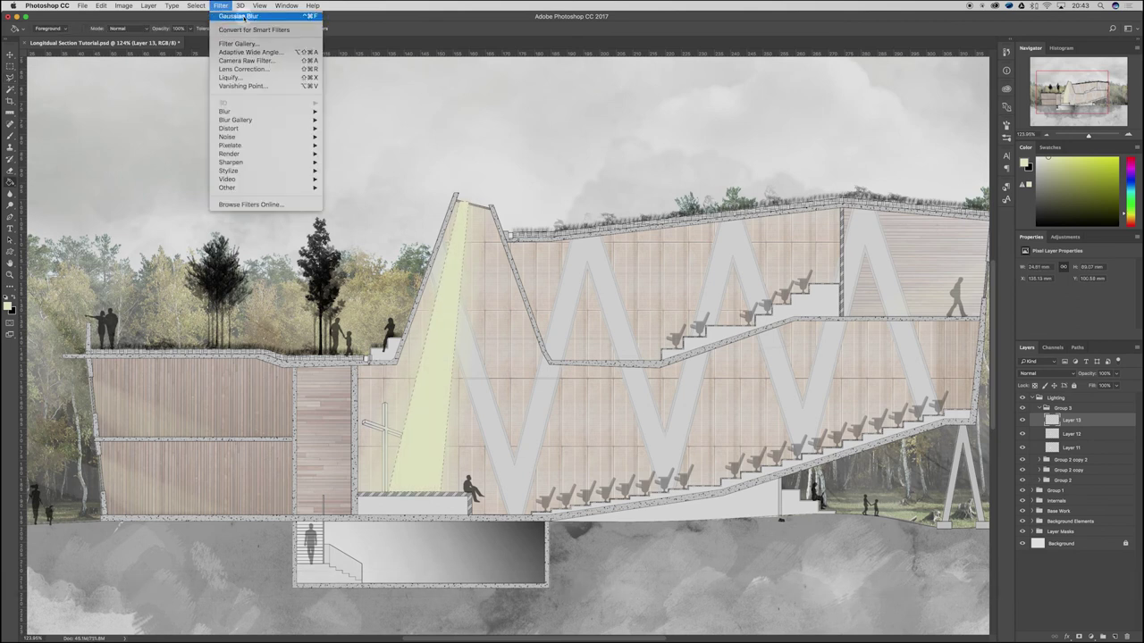
pyautogui.click(244, 16)
pyautogui.click(1116, 373)
pyautogui.moveTo(1116, 386); pyautogui.dragTo(1091, 386)
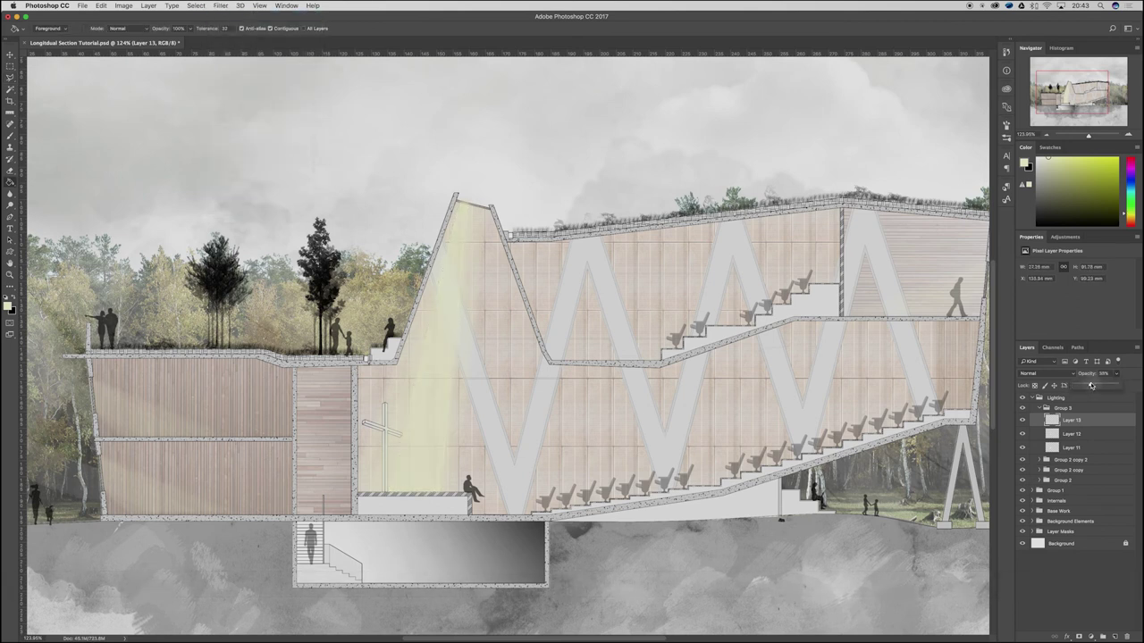
pyautogui.press('super+0')
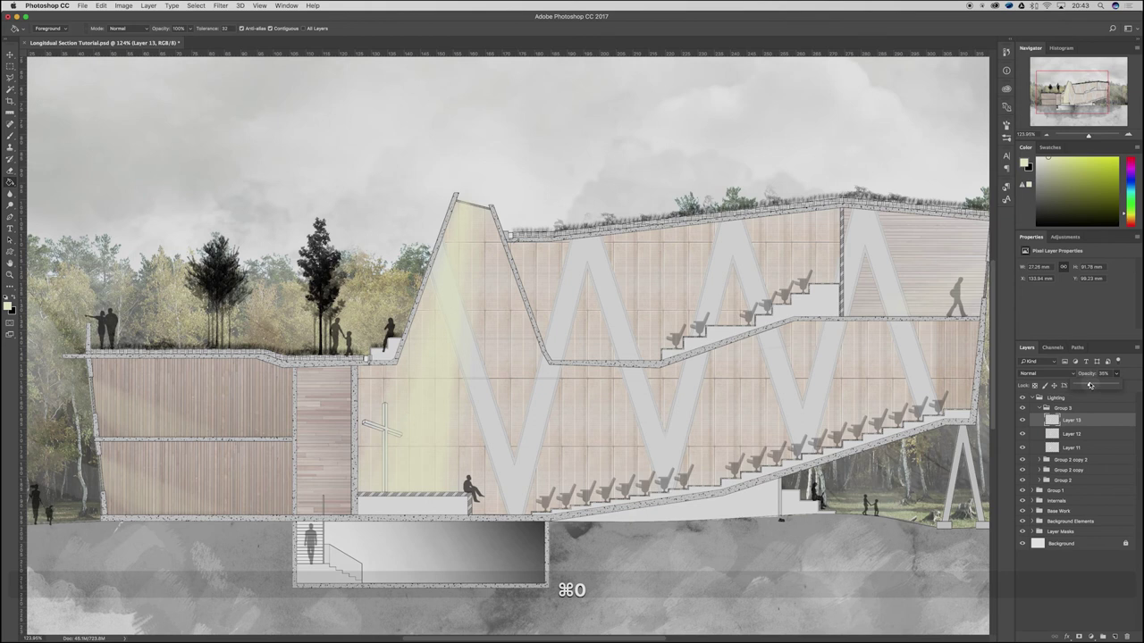
pyautogui.click(1091, 596)
# Step: Reduce the opacity of the whole Group 3 light shaft to about 78%
pyautogui.press('super+0')
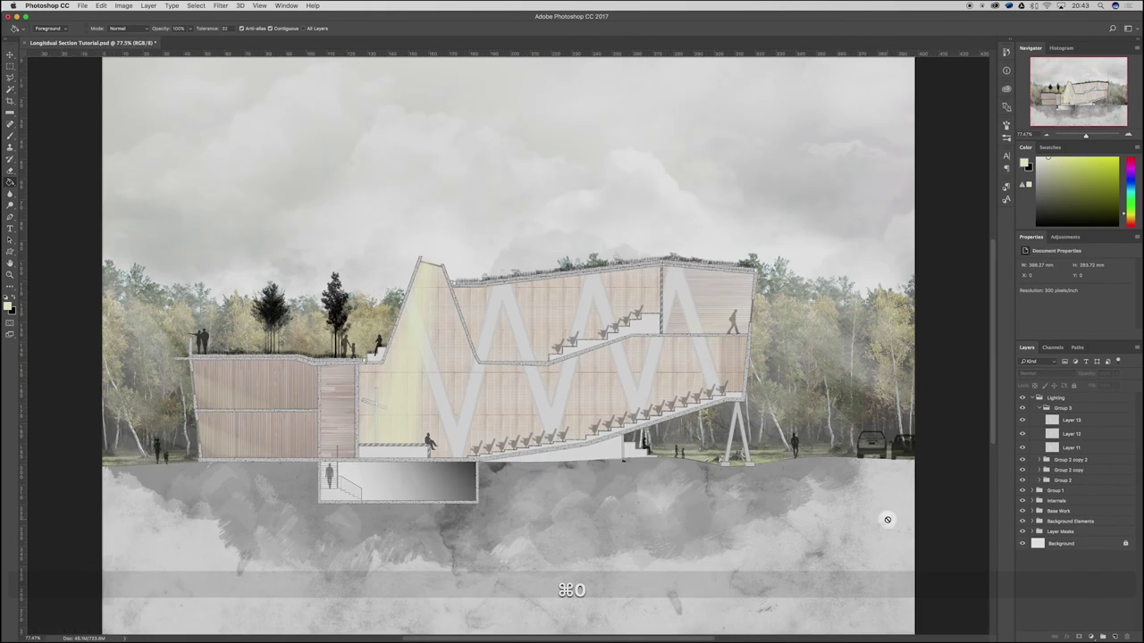
pyautogui.click(1081, 406)
pyautogui.click(1116, 374)
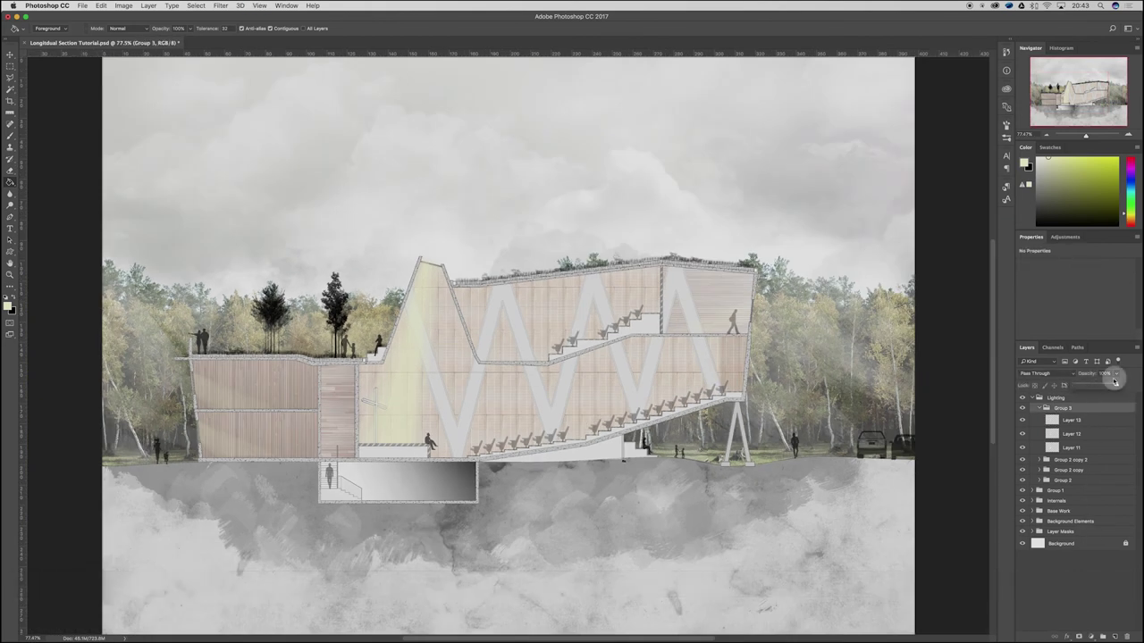
pyautogui.moveTo(1105, 384); pyautogui.dragTo(1113, 384)
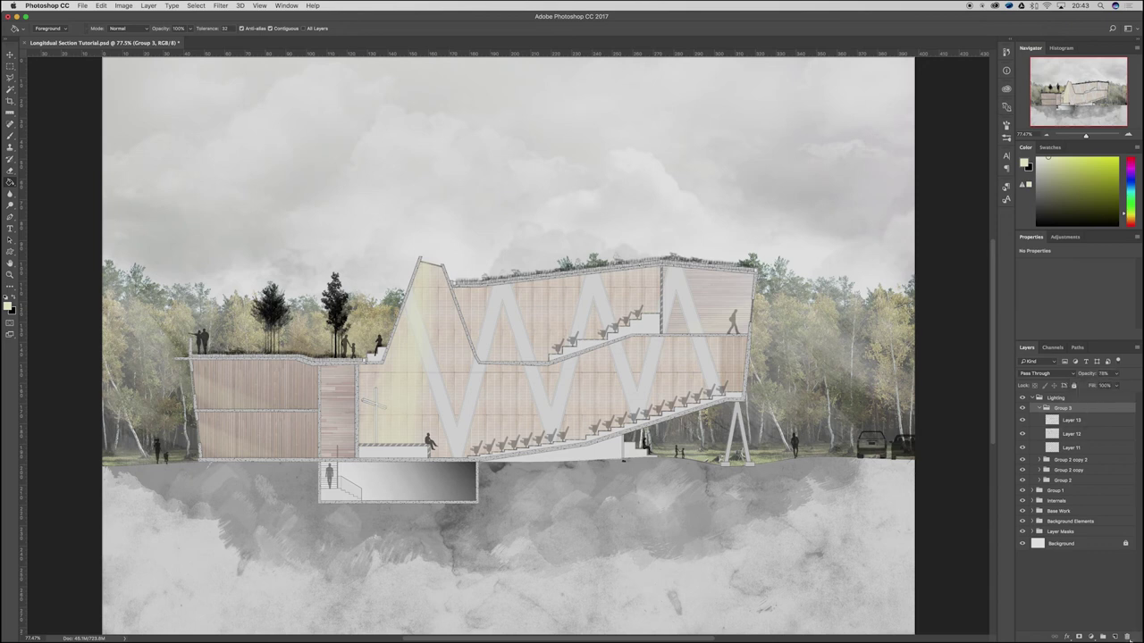
# Step: Add a layer mask to Group 3 and fade the light shaft out at its base around the altar with a linear gradient
pyautogui.click(1079, 636)
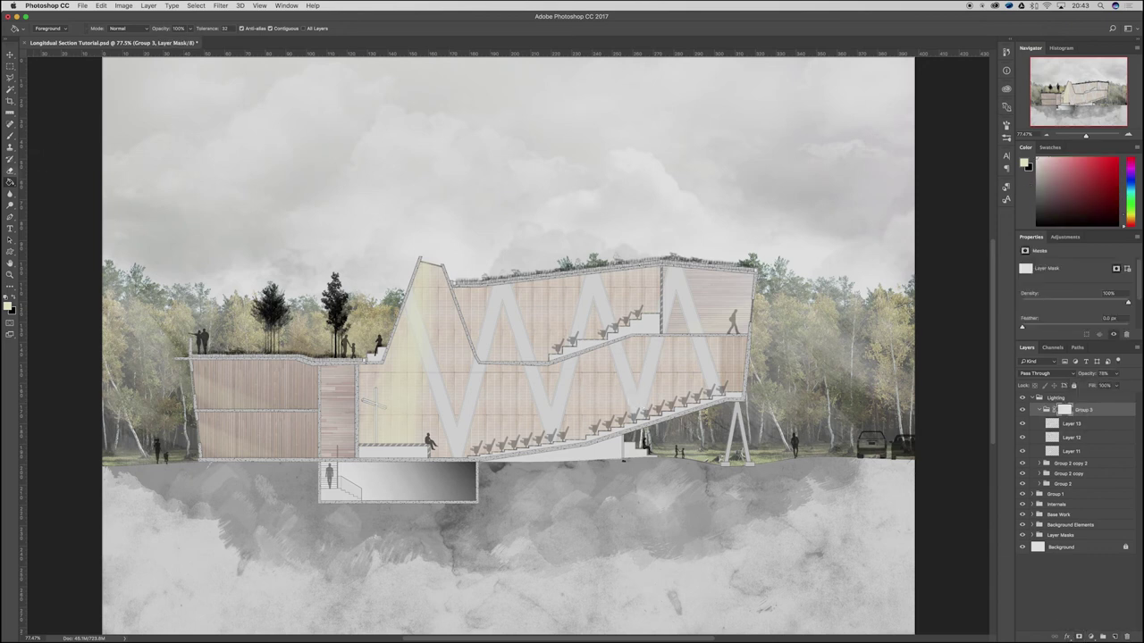
pyautogui.hotkey('shift', 'g')
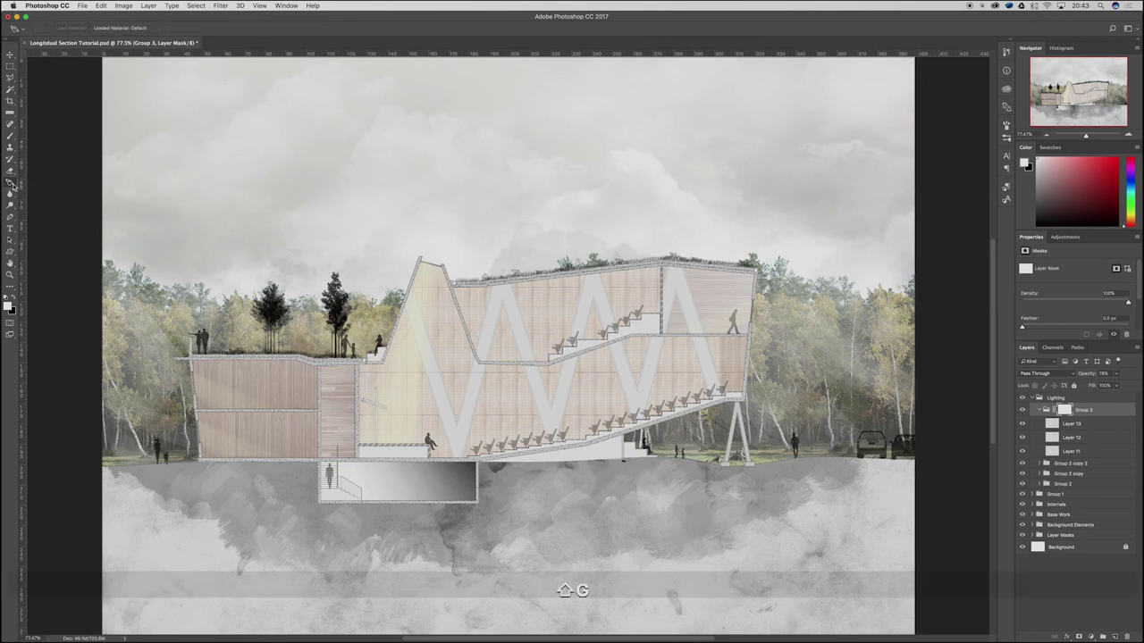
pyautogui.hotkey('shift', 'g')
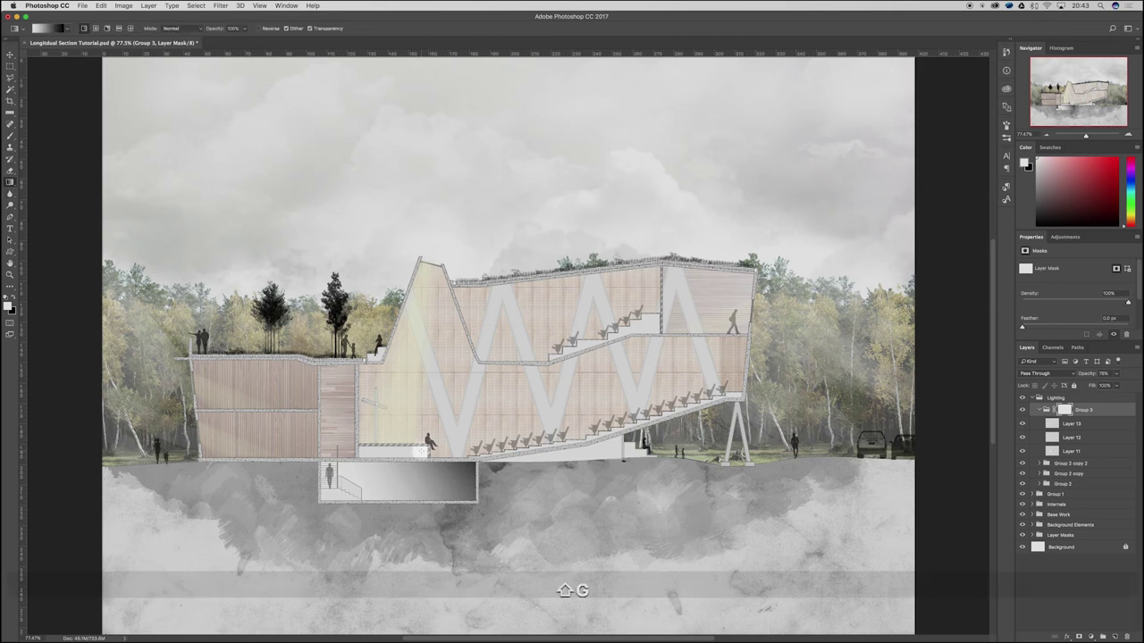
pyautogui.moveTo(363, 486); pyautogui.dragTo(384, 448)
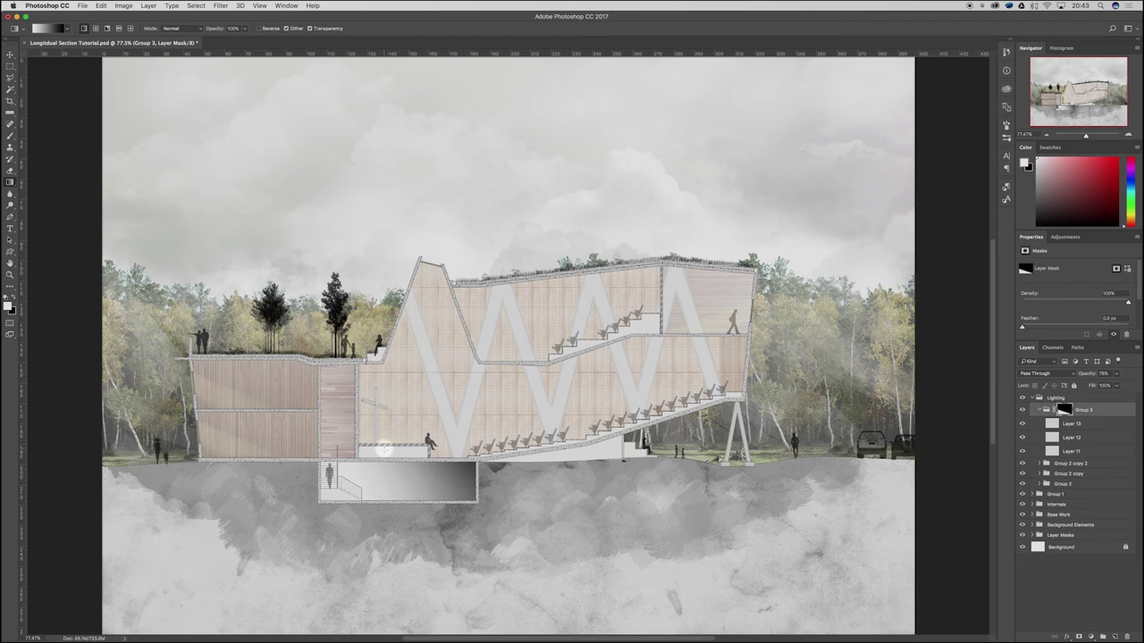
pyautogui.press('super+z')
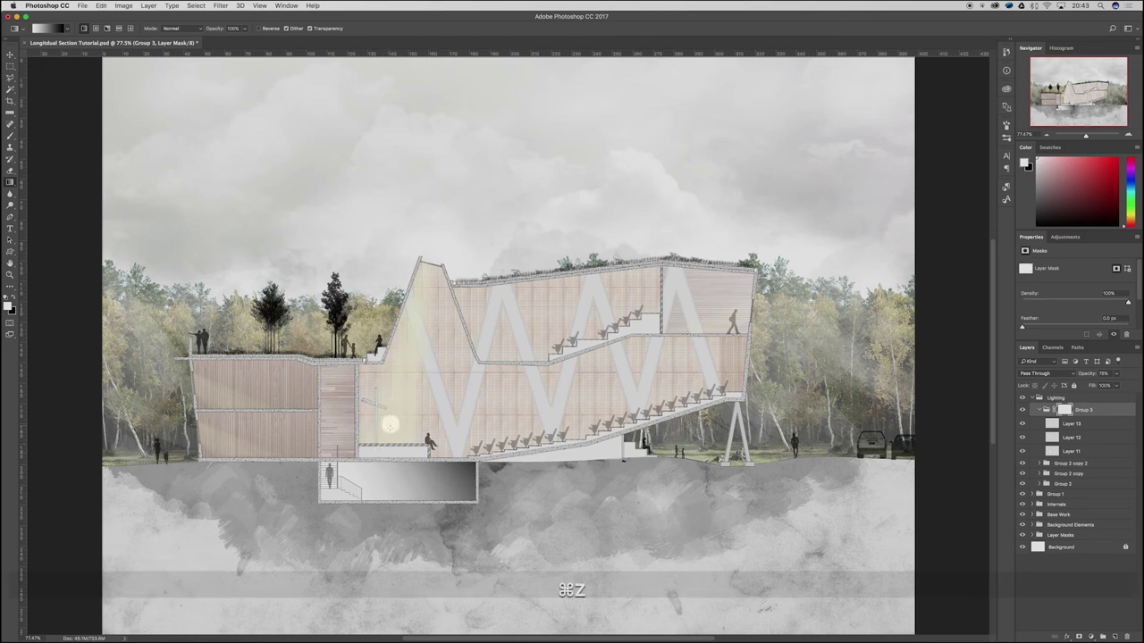
pyautogui.moveTo(386, 445); pyautogui.dragTo(371, 478)
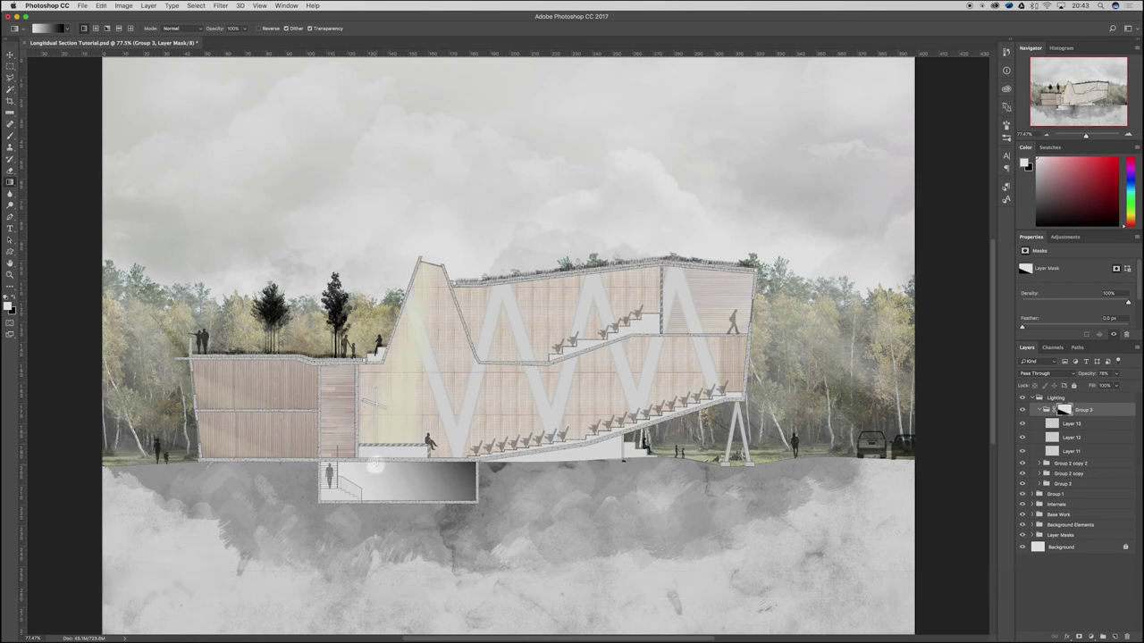
pyautogui.moveTo(389, 435); pyautogui.dragTo(349, 522)
# Step: Add layer masks to the Group 2 copy 2, Group 2 copy and Group 2 light beams
pyautogui.click(1066, 465)
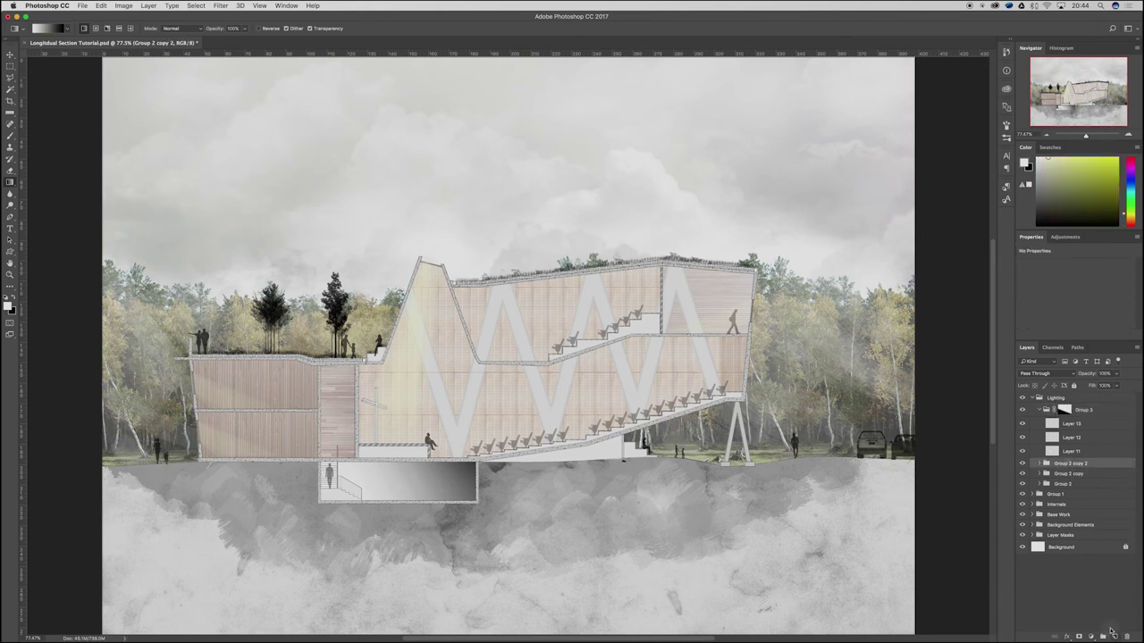
pyautogui.click(1079, 637)
pyautogui.click(1070, 481)
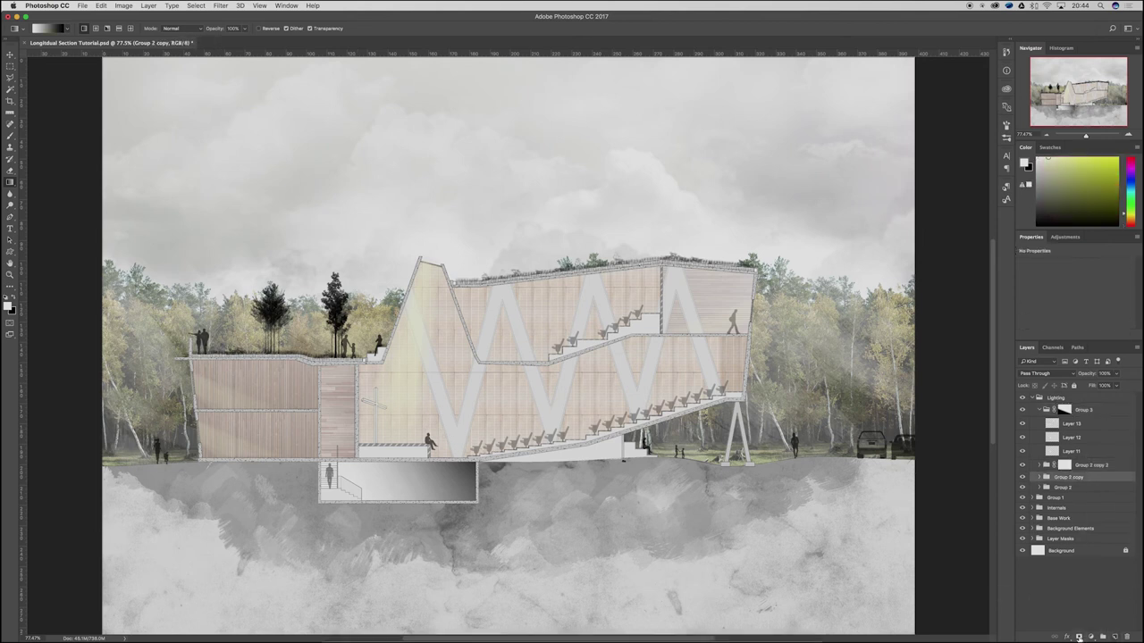
pyautogui.click(1079, 636)
pyautogui.moveTo(1066, 492); pyautogui.dragTo(1064, 493)
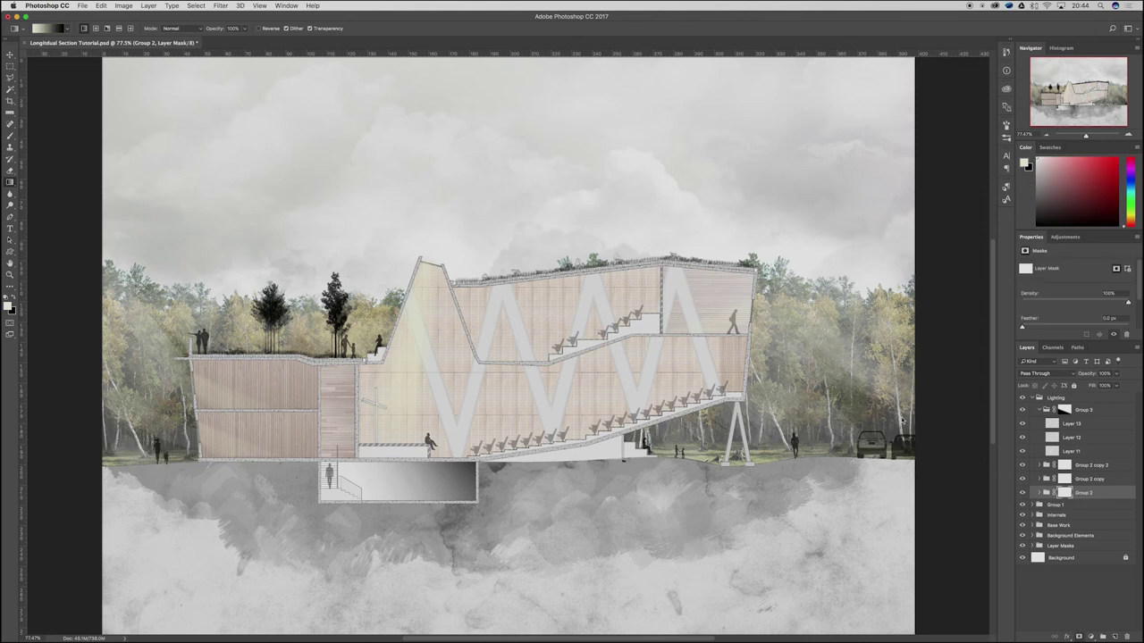
# Step: Identify the Group 2 beam by toggling its visibility and fade its inner end with a gradient on the mask
pyautogui.click(1023, 493)
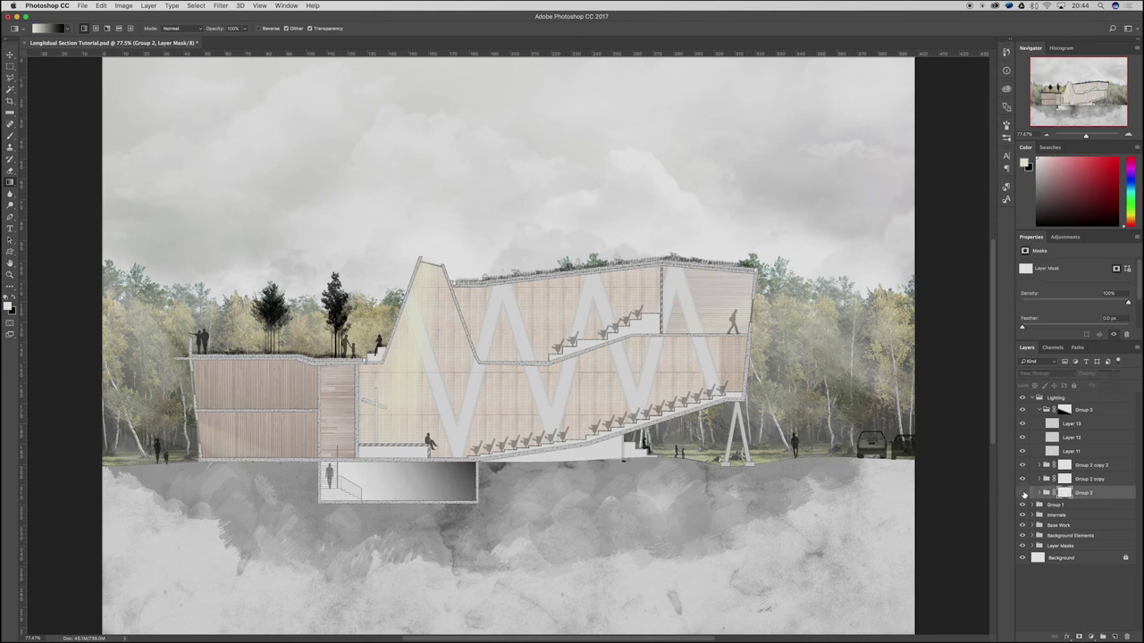
pyautogui.click(1023, 493)
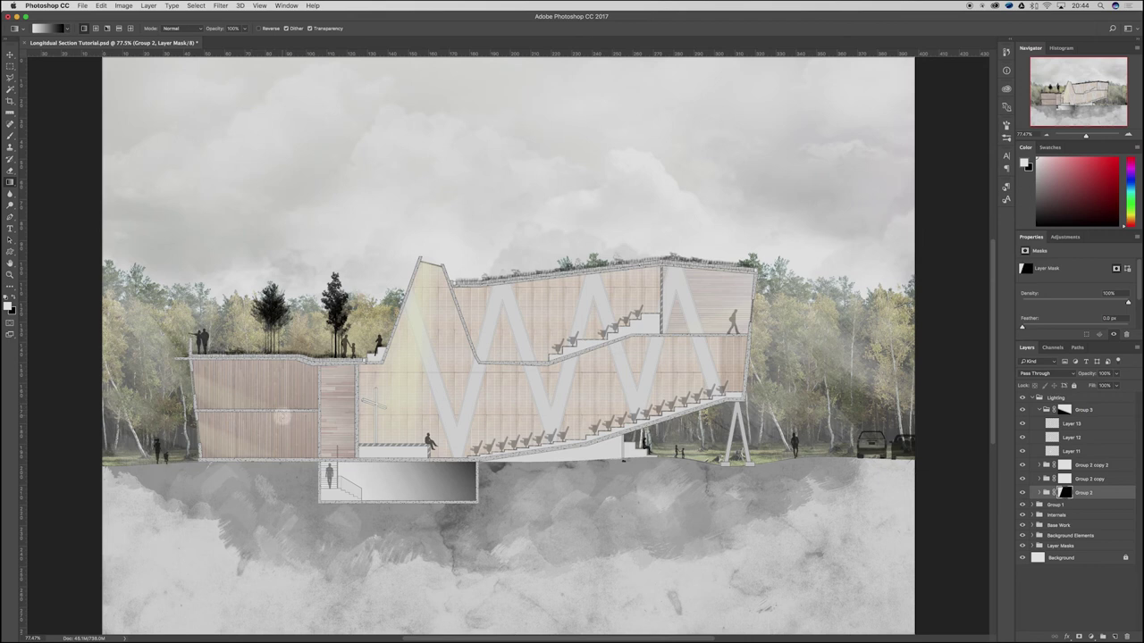
pyautogui.moveTo(236, 400); pyautogui.dragTo(288, 415)
# Step: Fade out the Group 2 copy and Group 2 copy 2 beams with gradients on their layer masks
pyautogui.click(1060, 481)
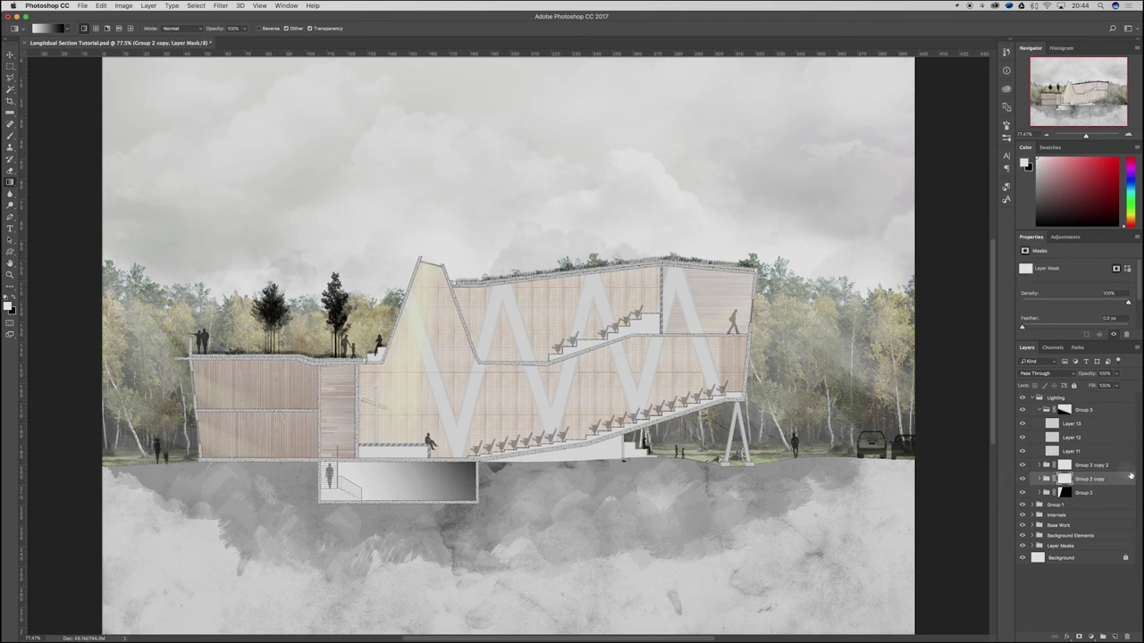
pyautogui.press('super+i')
pyautogui.press('super+z')
pyautogui.click(1065, 465)
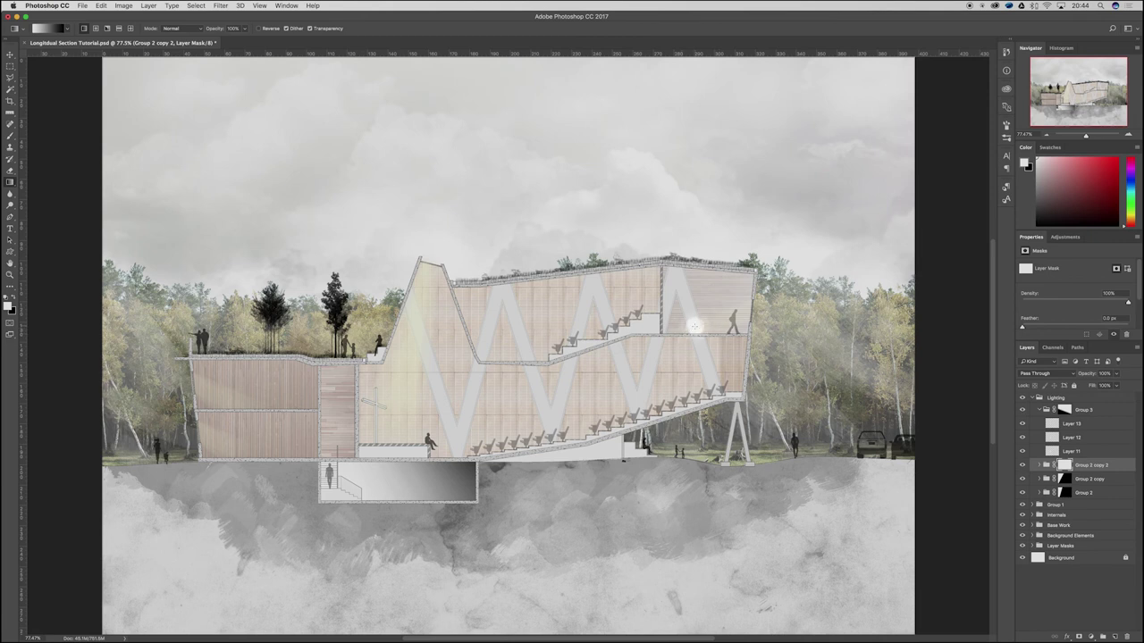
pyautogui.press('super+z')
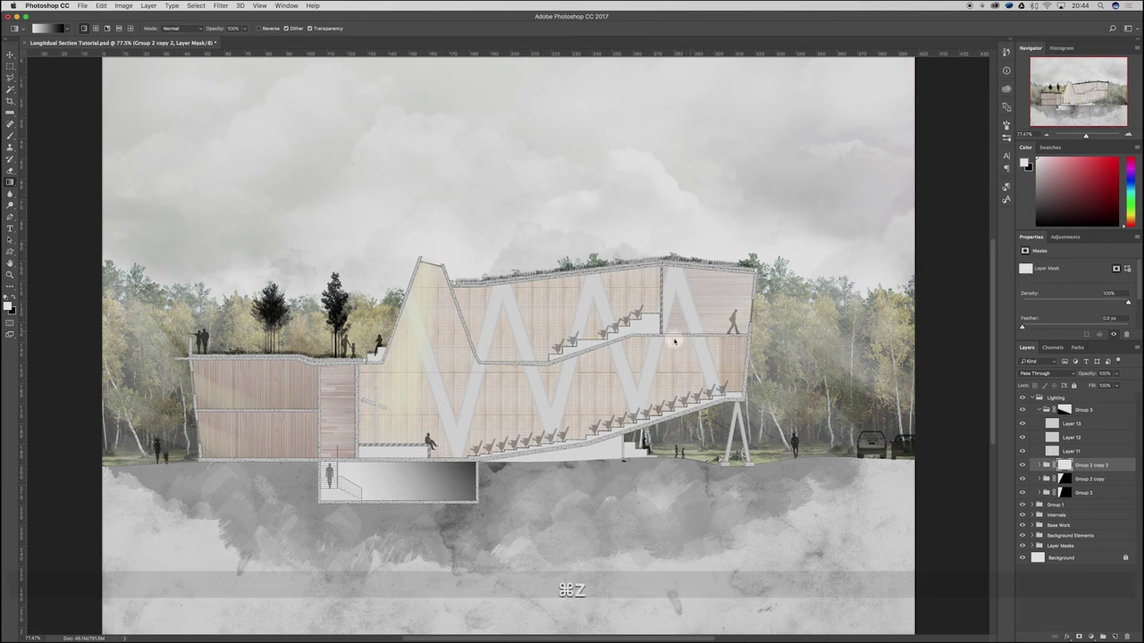
# Step: Set the opacity of Layer 10, Layer 9 copy and Layer 9 inside Group 2 copy to 10%
pyautogui.click(1046, 465)
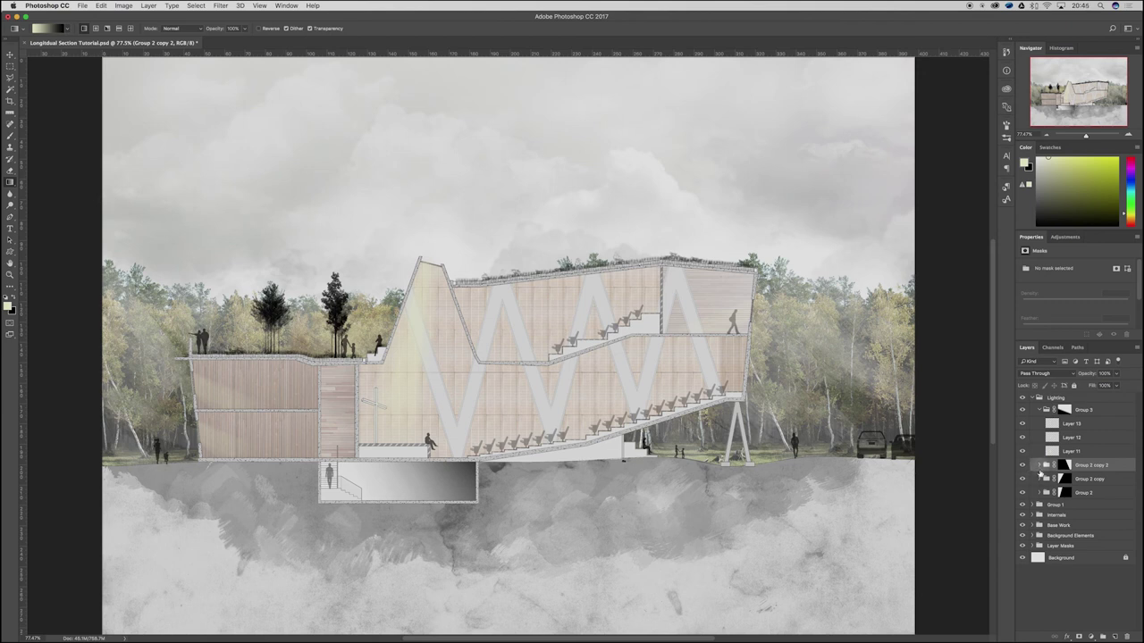
pyautogui.click(1040, 479)
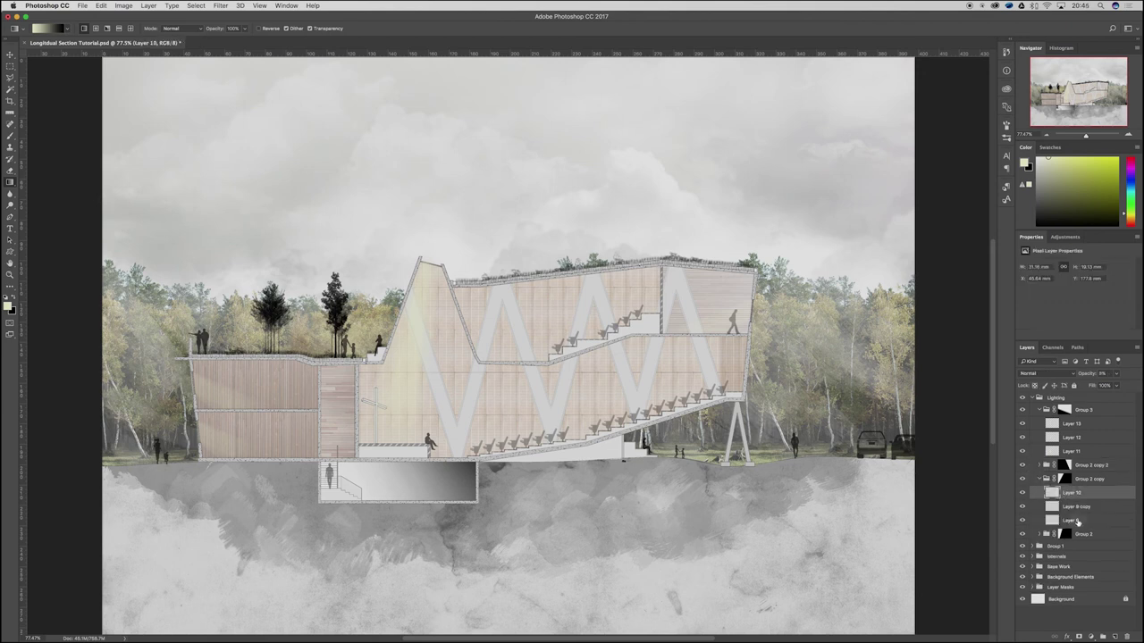
pyautogui.press('/')
pyautogui.keyDown('shift'); pyautogui.click(1077, 520); pyautogui.keyUp('shift')
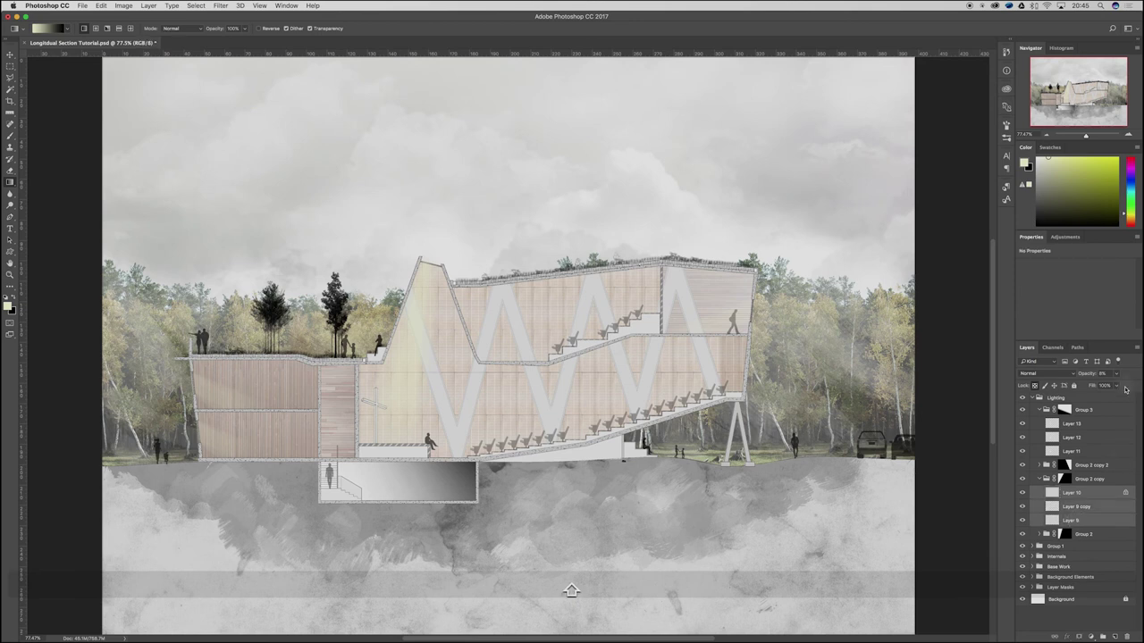
pyautogui.click(1117, 374)
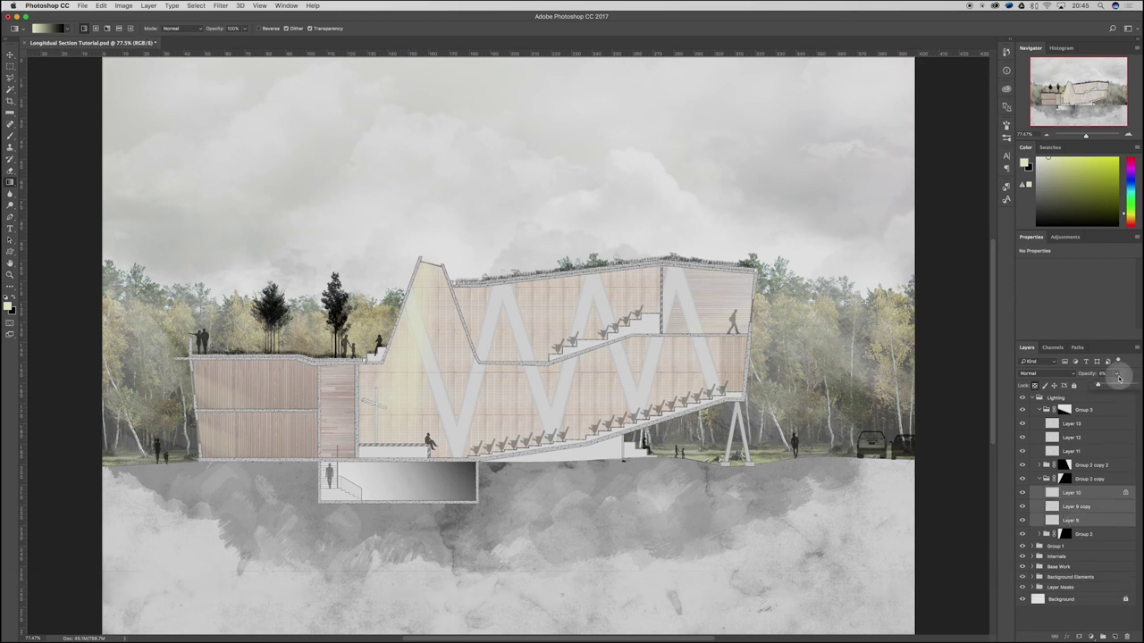
pyautogui.moveTo(1125, 384); pyautogui.dragTo(1137, 386)
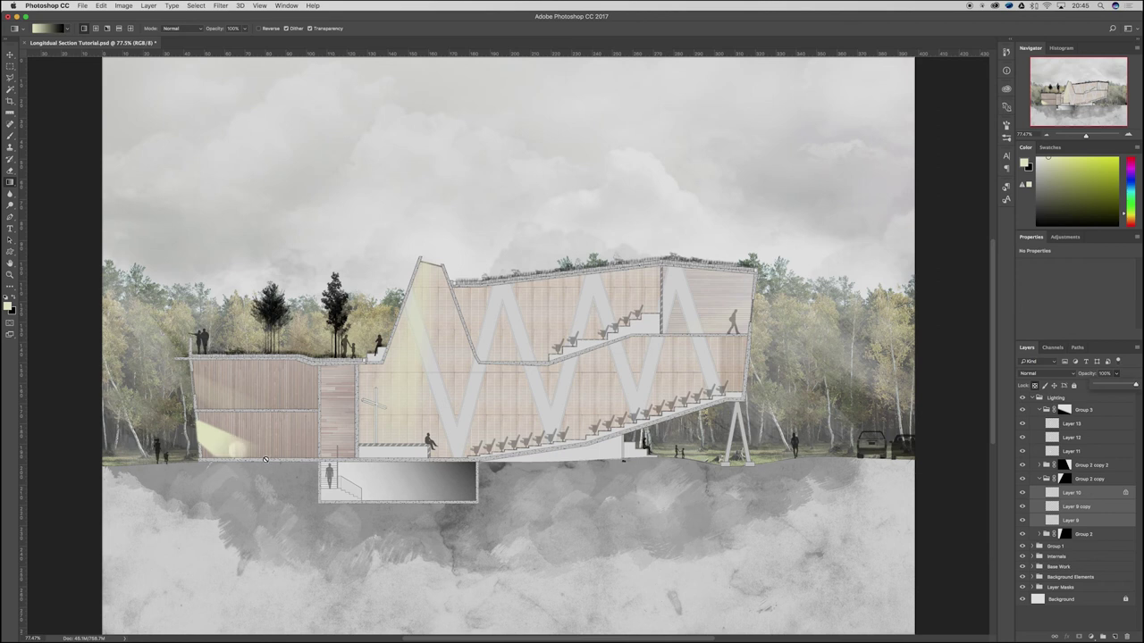
pyautogui.click(1099, 384)
pyautogui.click(1102, 373)
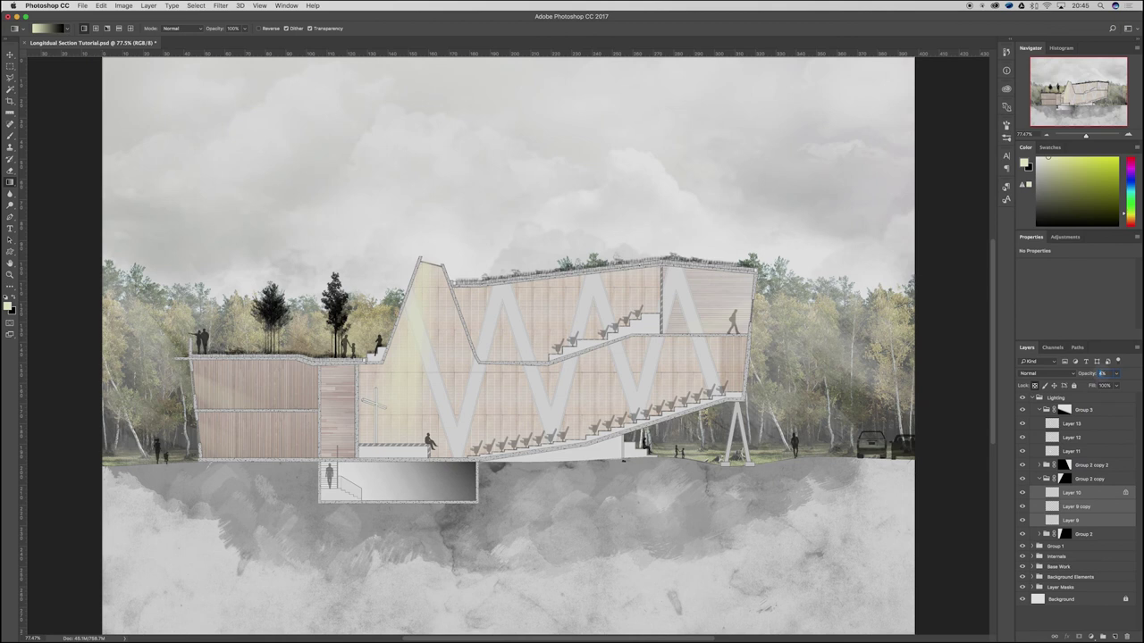
pyautogui.write('10')
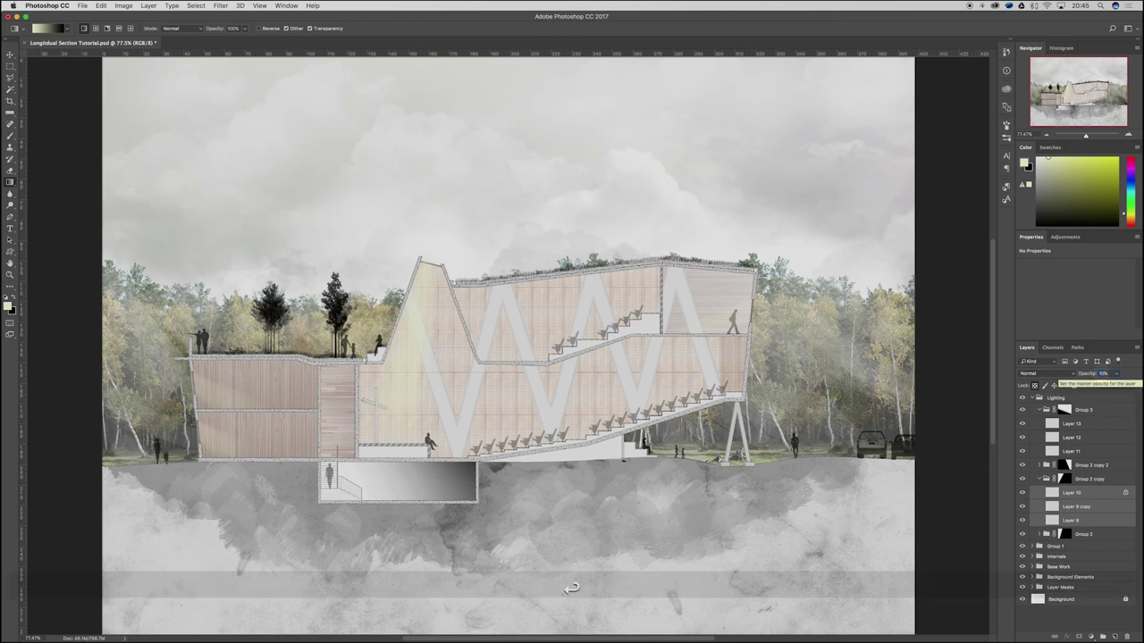
pyautogui.press('alt')
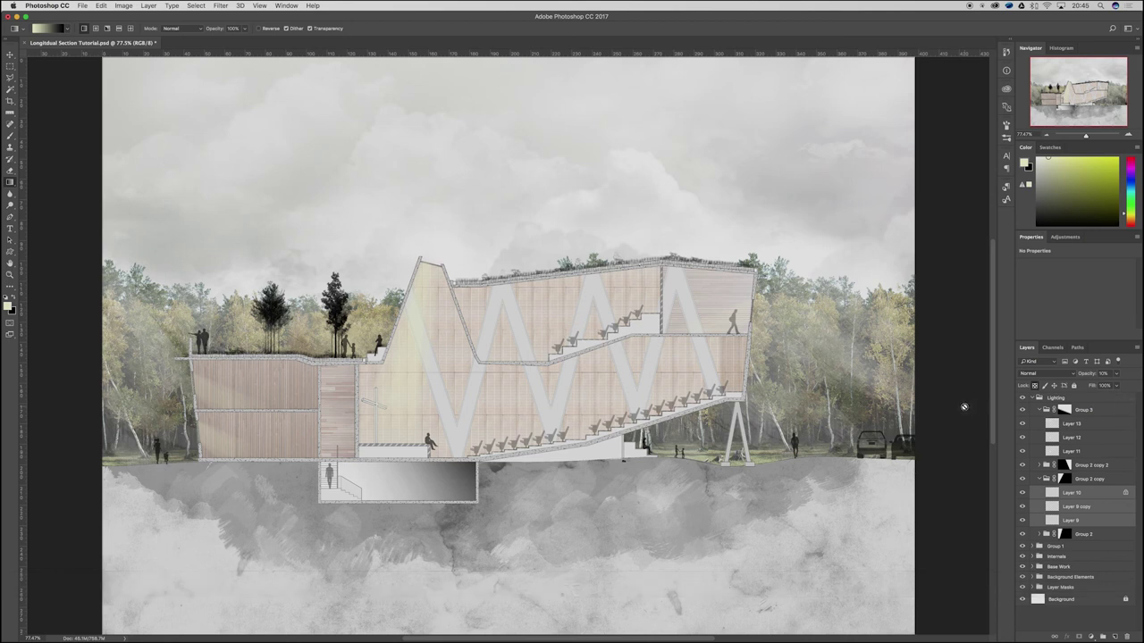
# Step: Collapse the Lighting group and create a new group above it named Lighting 2
pyautogui.click(1034, 398)
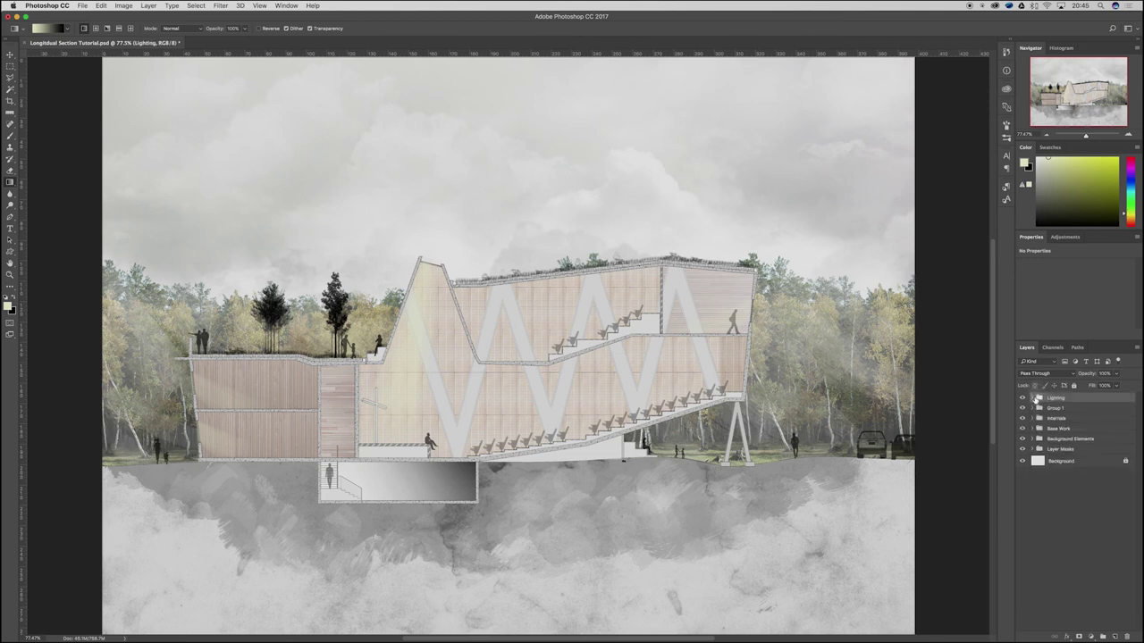
pyautogui.press('super+g')
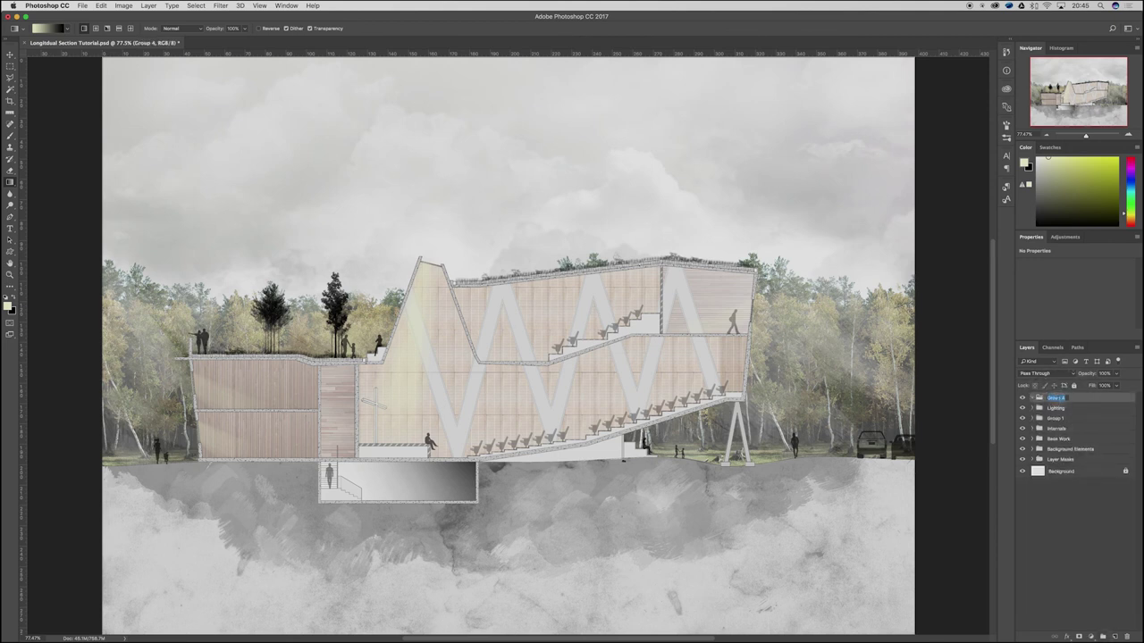
pyautogui.press('shift')
pyautogui.write('Lighting 2')
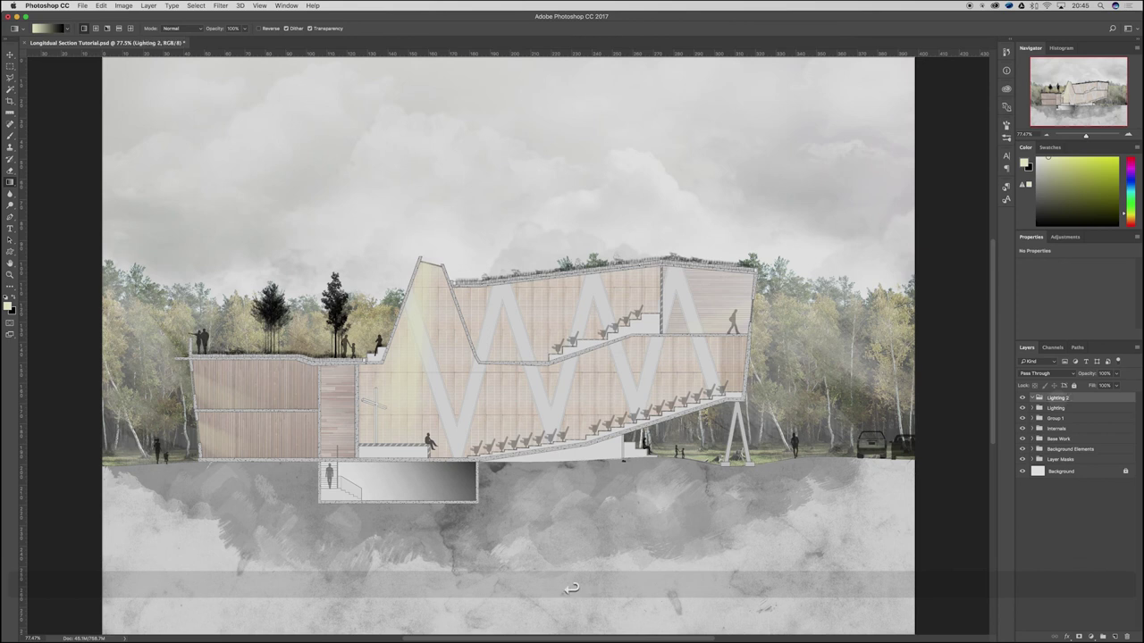
# Step: Add a new empty layer inside the Lighting 2 group
pyautogui.press('alt')
pyautogui.scroll(5, 200, 397)
pyautogui.scroll(-5, 225, 400)
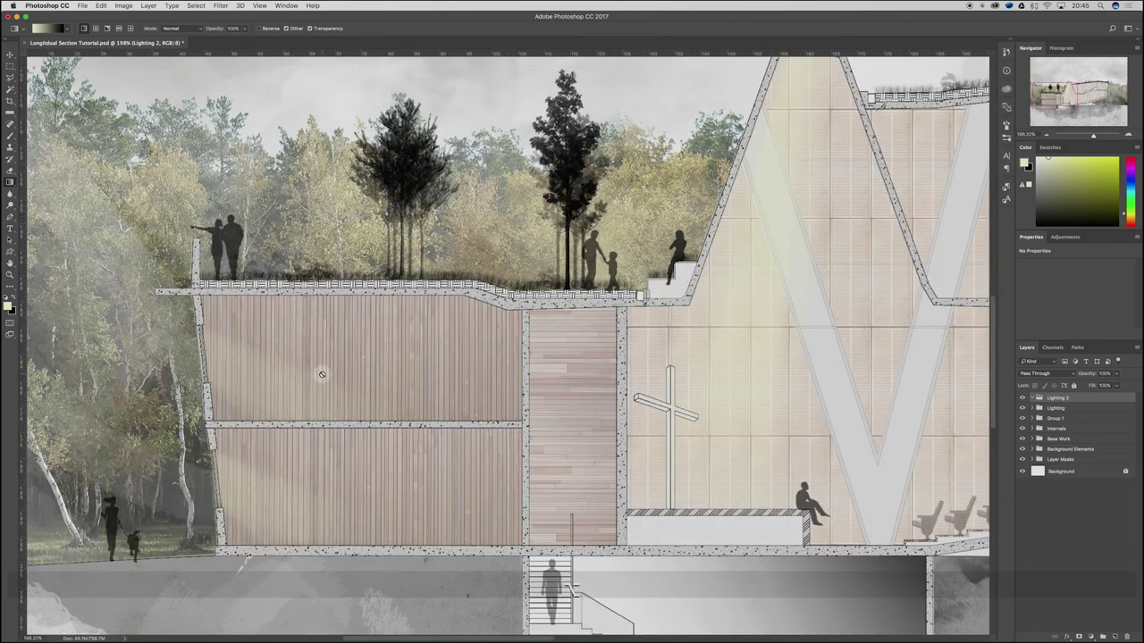
pyautogui.scroll(3, 323, 374)
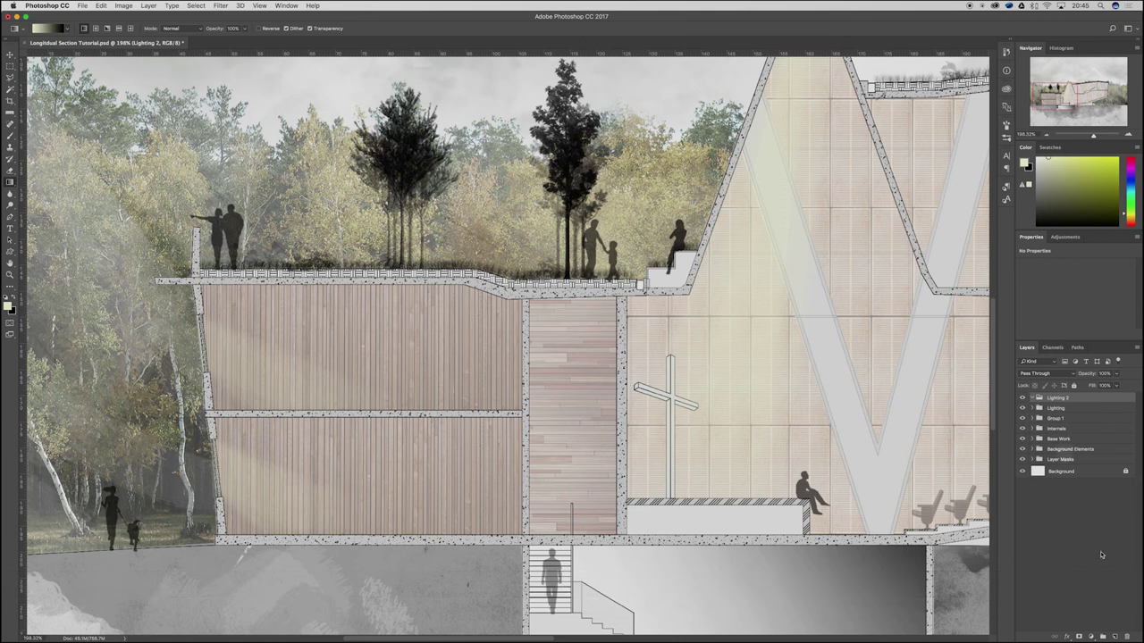
pyautogui.click(1114, 638)
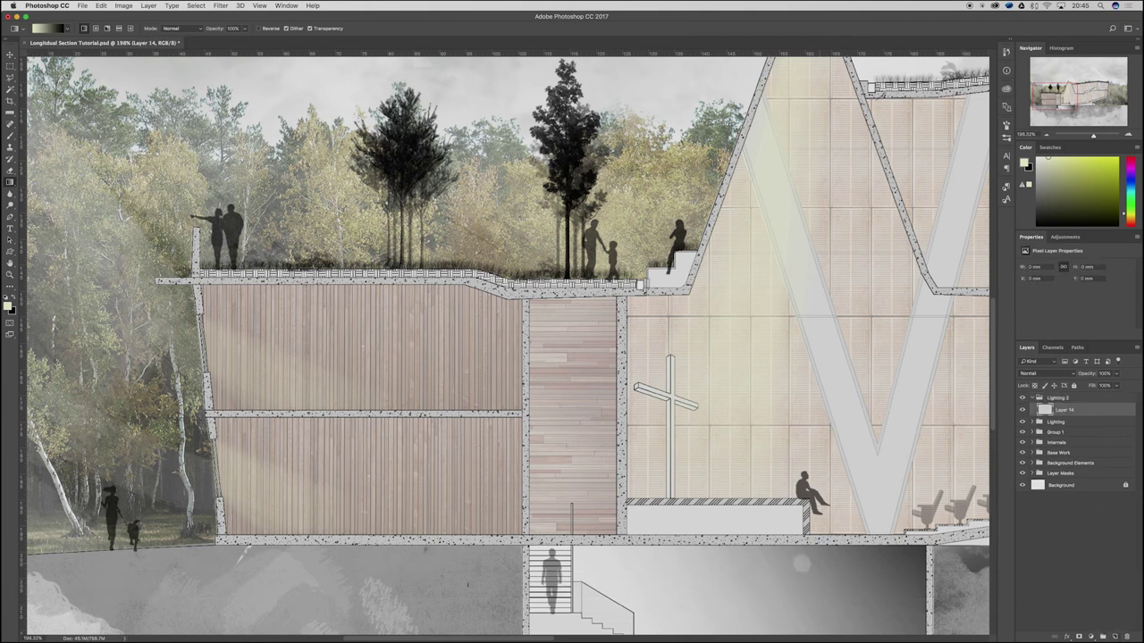
pyautogui.press('l')
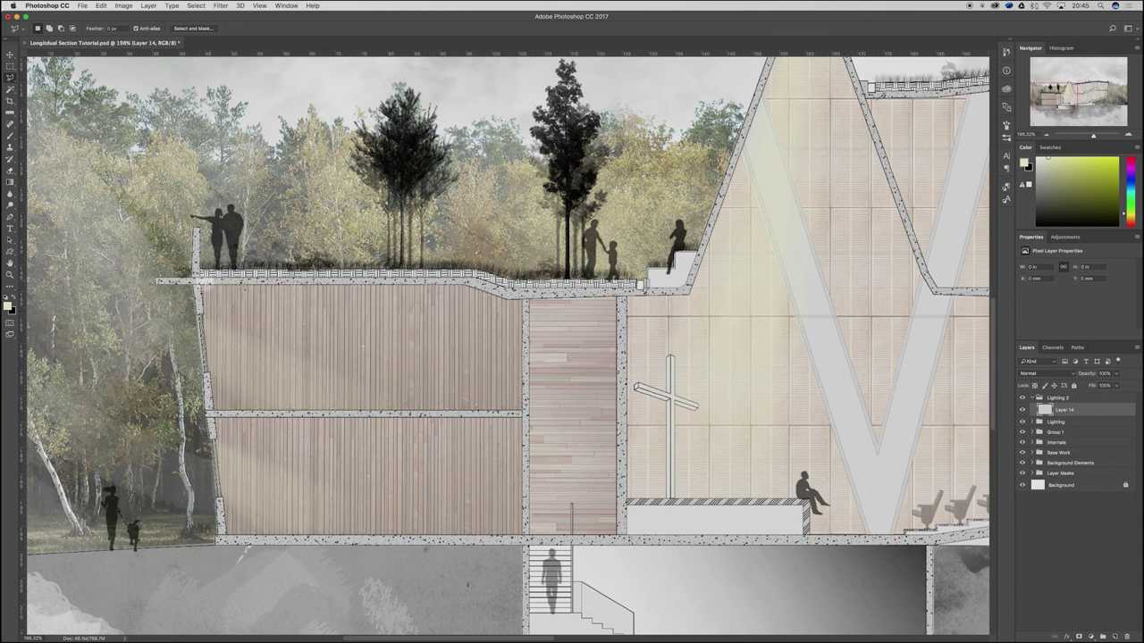
pyautogui.scroll(-3, 471, 391)
# Step: Choose a soft round brush with 0% hardness and set the foreground colour to black
pyautogui.press('b')
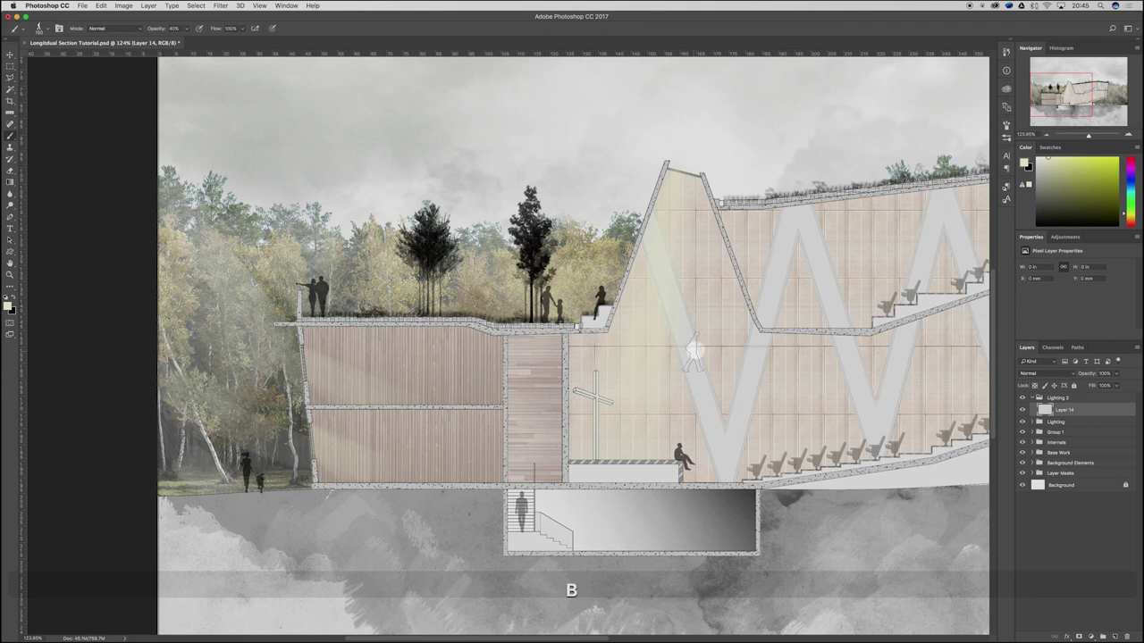
pyautogui.rightClick(671, 343)
pyautogui.scroll(10, 755, 473)
pyautogui.click(741, 424)
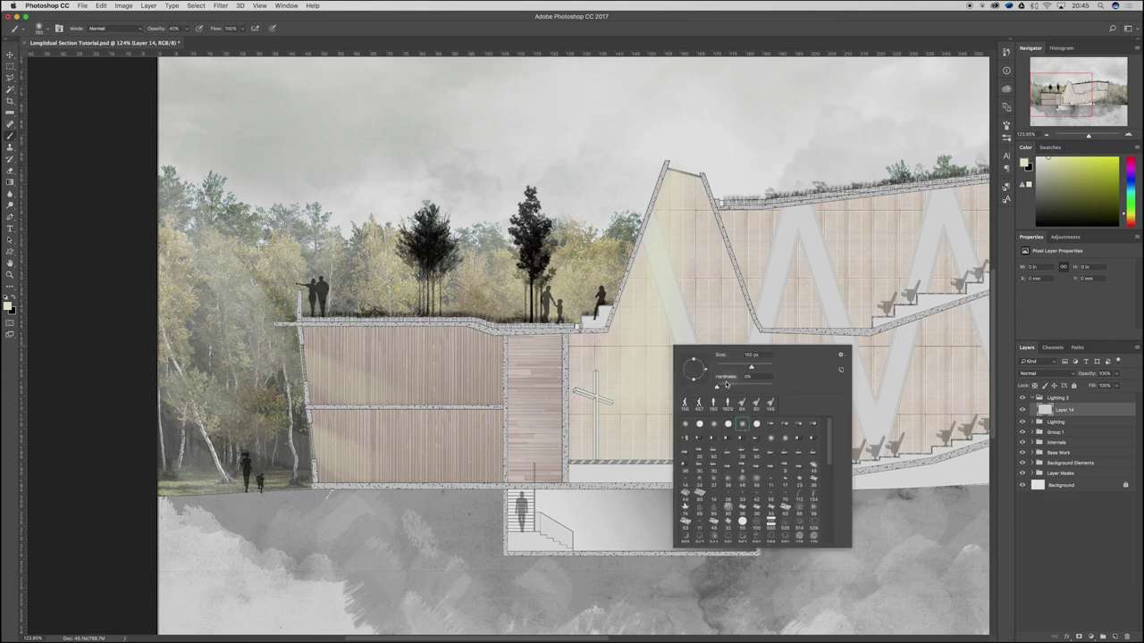
pyautogui.moveTo(1047, 162); pyautogui.dragTo(1025, 233)
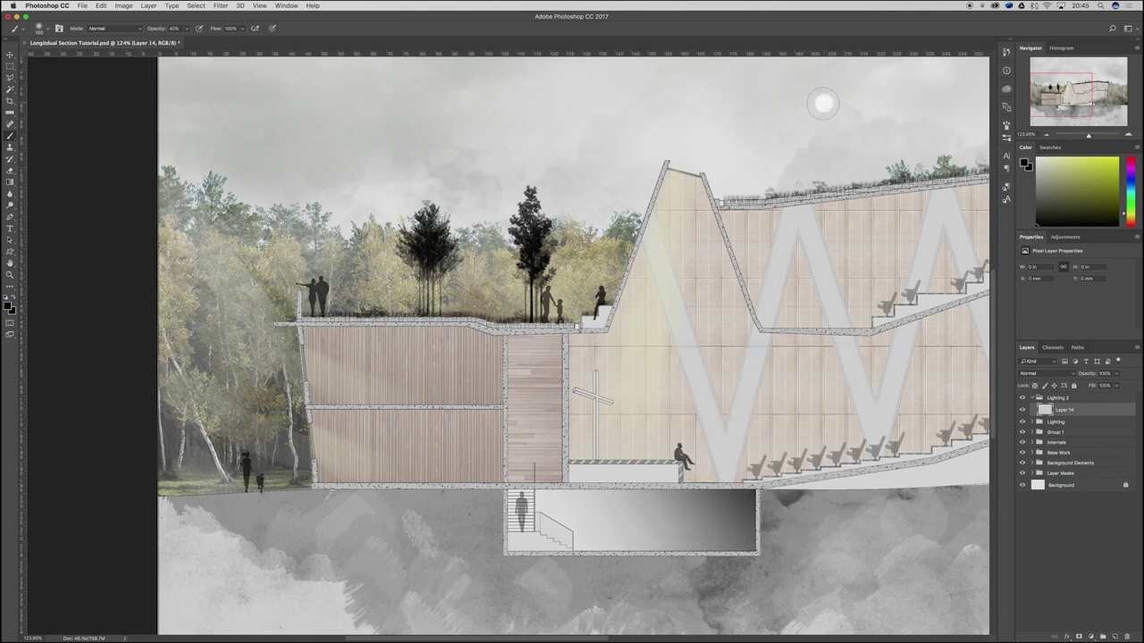
# Step: Try a black shading stroke on the timber wall of the low wing's upper room and undo it
pyautogui.scroll(-3, 643, 337)
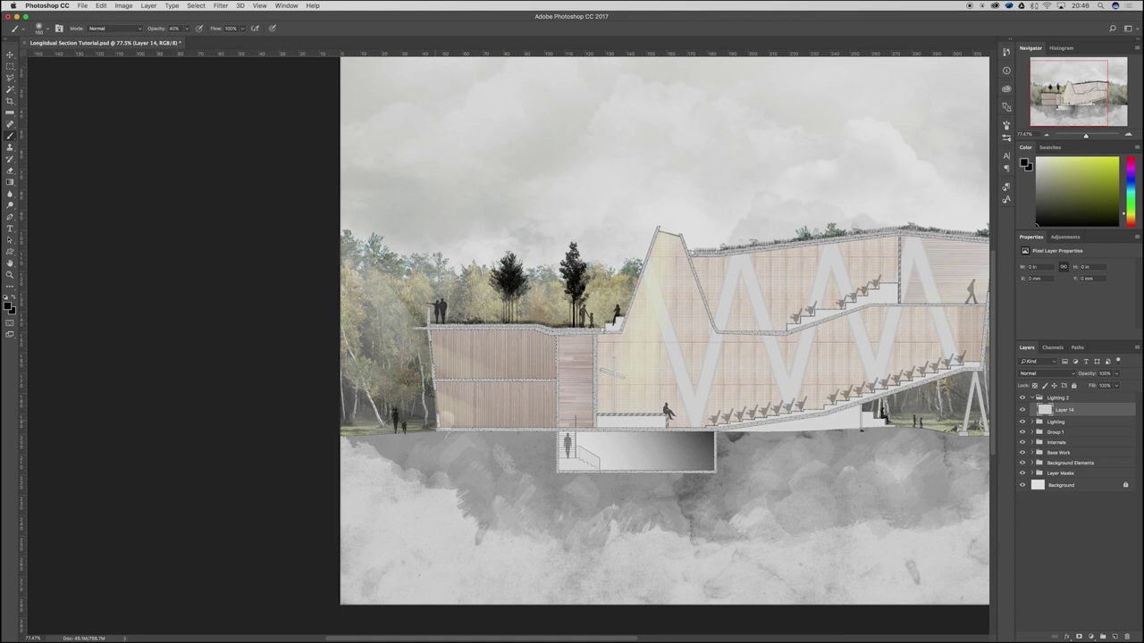
pyautogui.moveTo(474, 374); pyautogui.dragTo(529, 359)
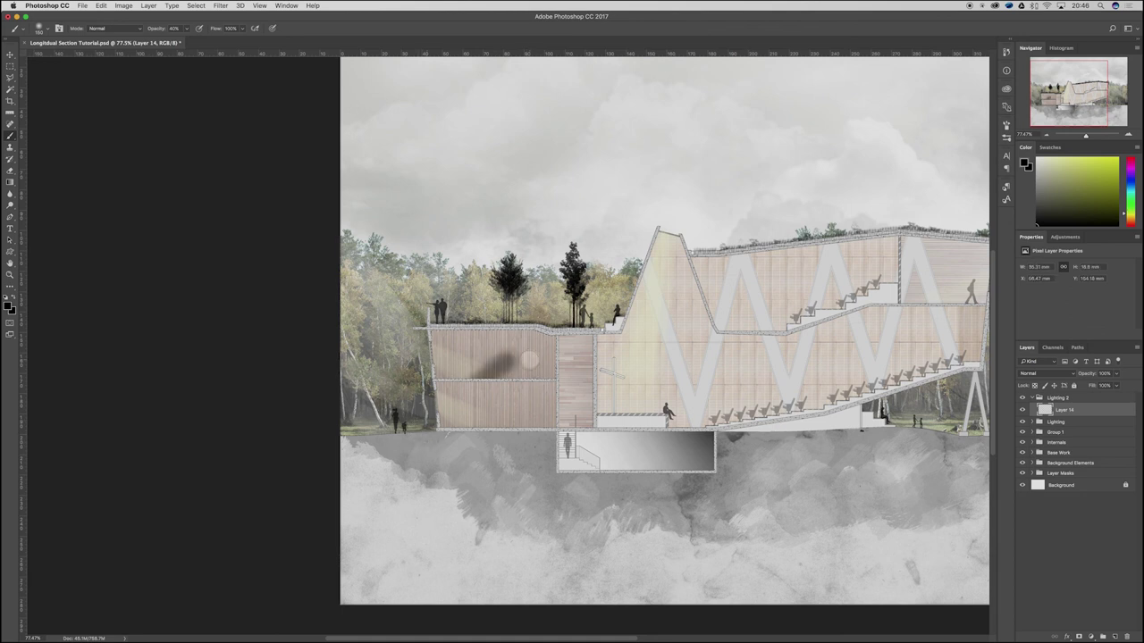
pyautogui.press('super+z')
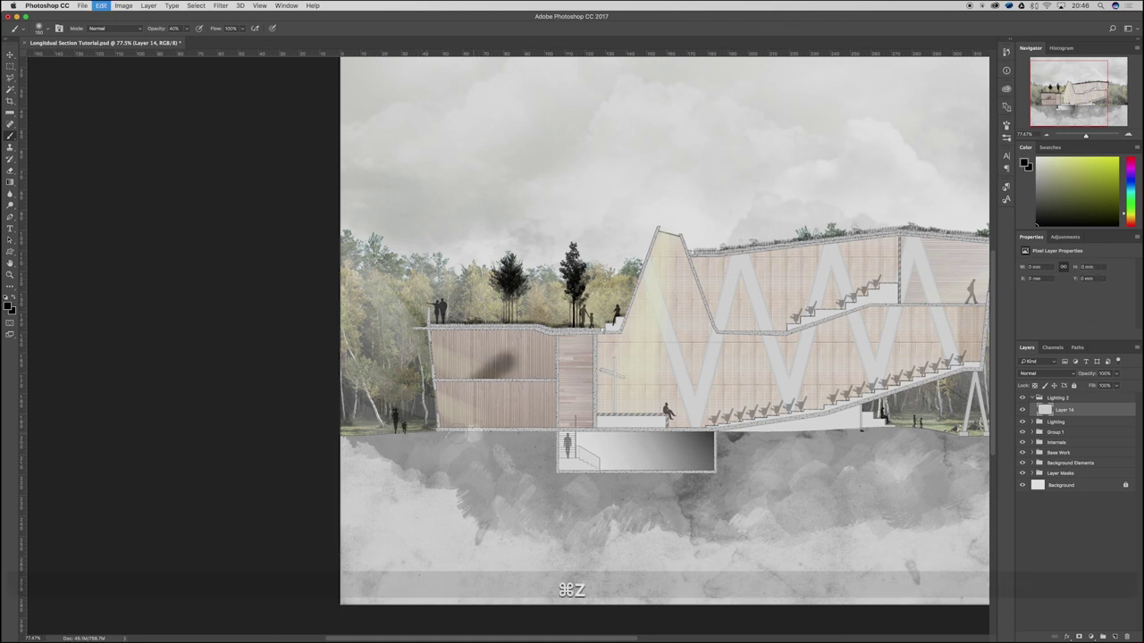
# Step: Enlarge the soft brush to 800 px and shade the corners of the low wing's upper room in black
pyautogui.press(']')
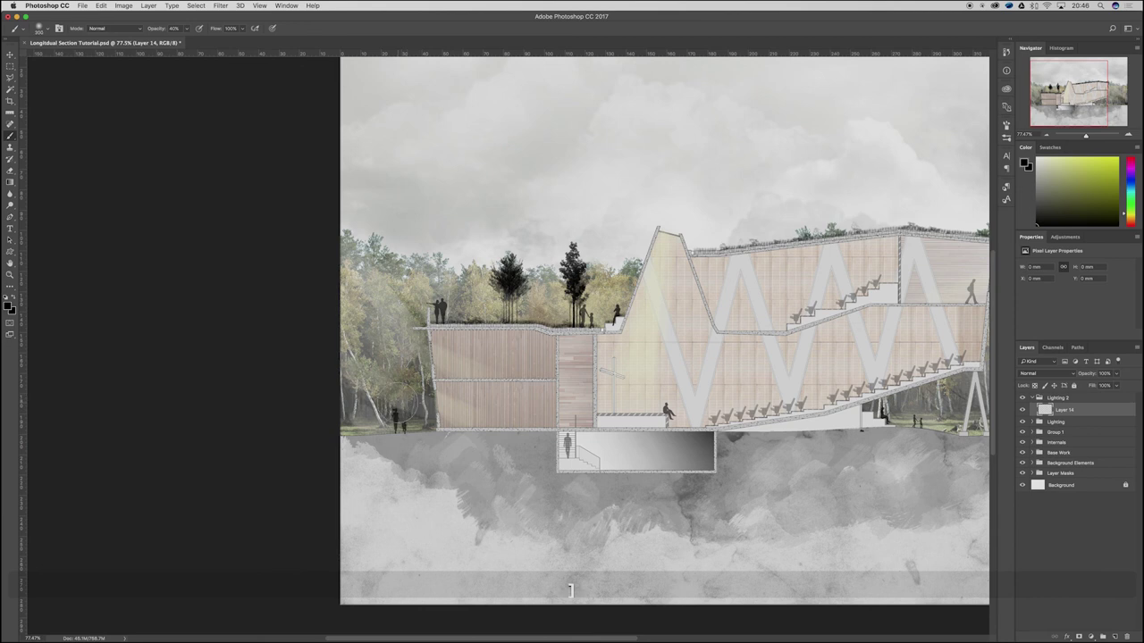
pyautogui.click(401, 412)
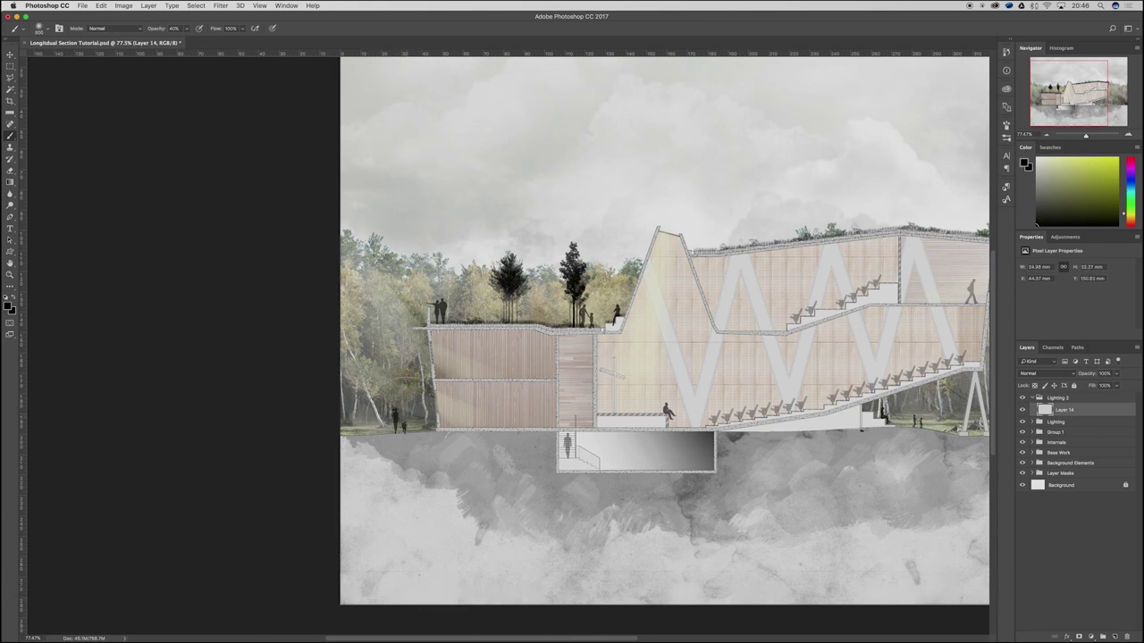
pyautogui.click(580, 338)
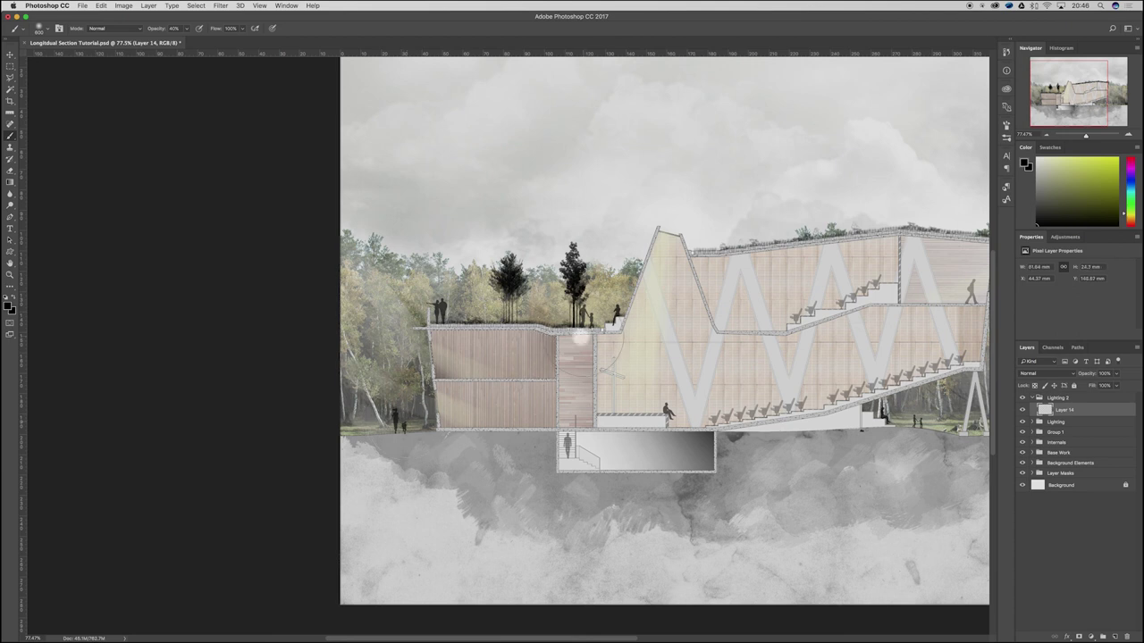
pyautogui.click(579, 315)
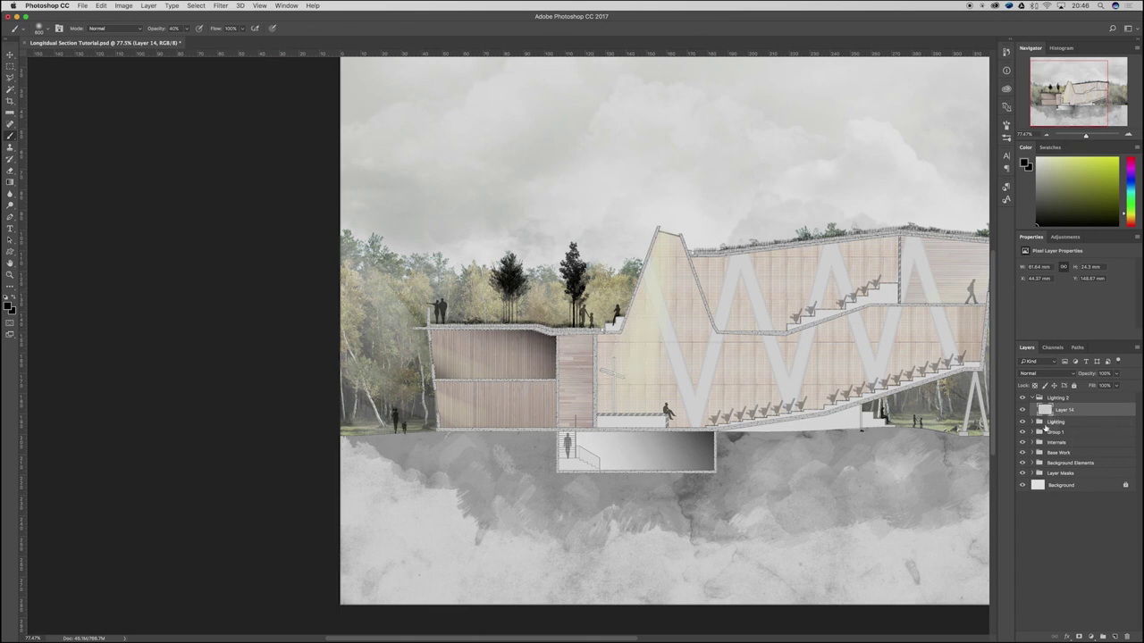
# Step: Outline the low wing's lower room with the Polygonal Lasso and shade its corners in soft black
pyautogui.scroll(3, 465, 432)
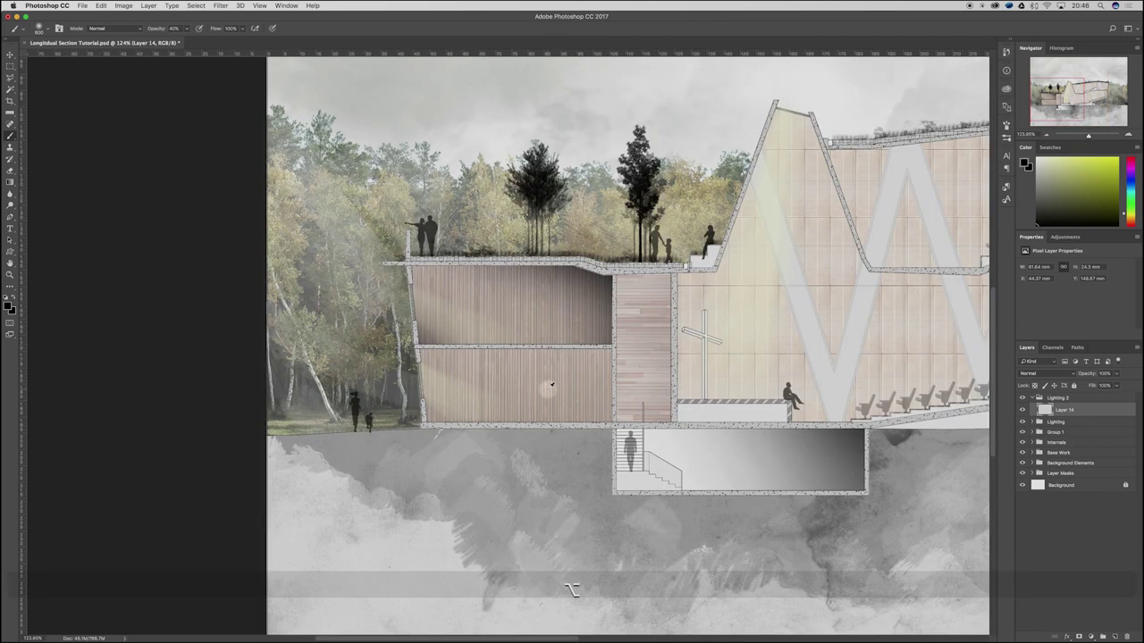
pyautogui.scroll(3, 551, 384)
pyautogui.press('l')
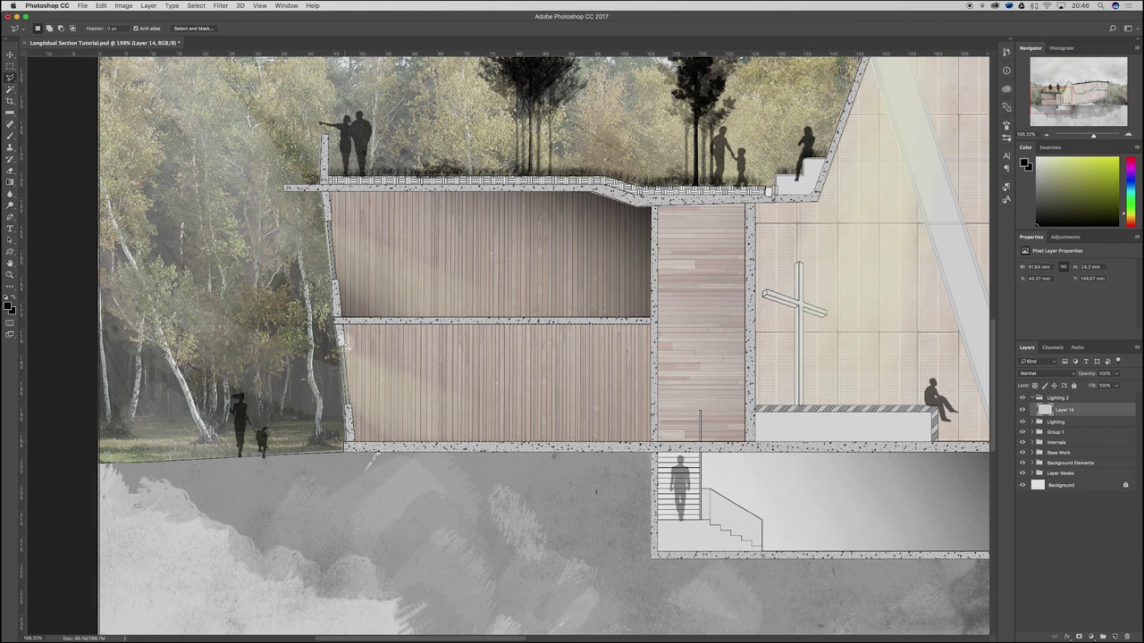
pyautogui.press('b')
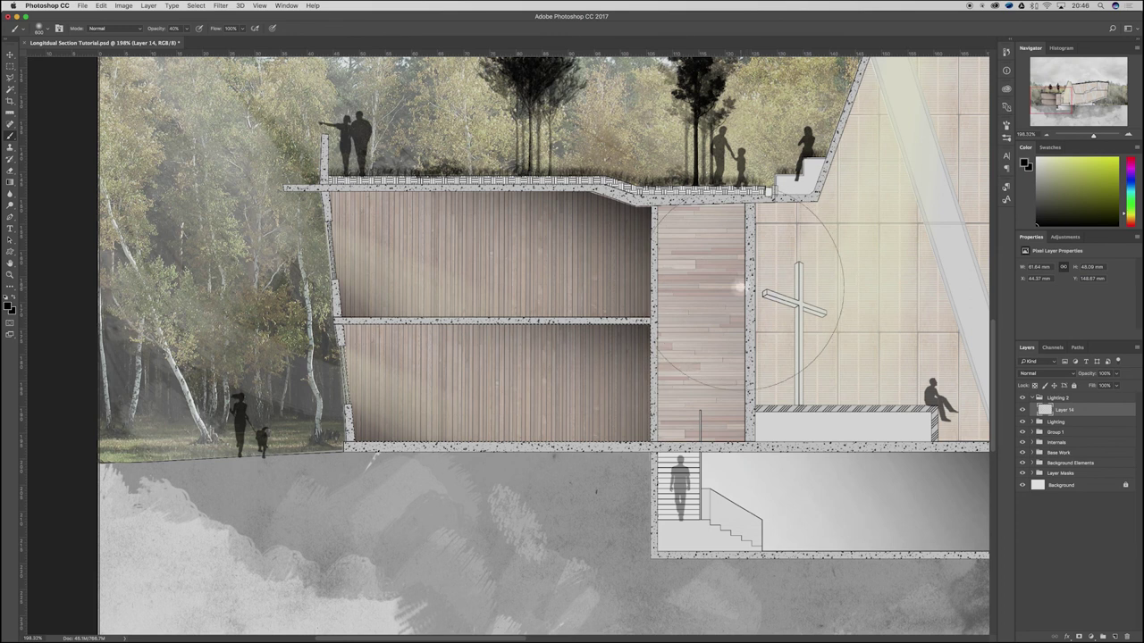
pyautogui.press('alt')
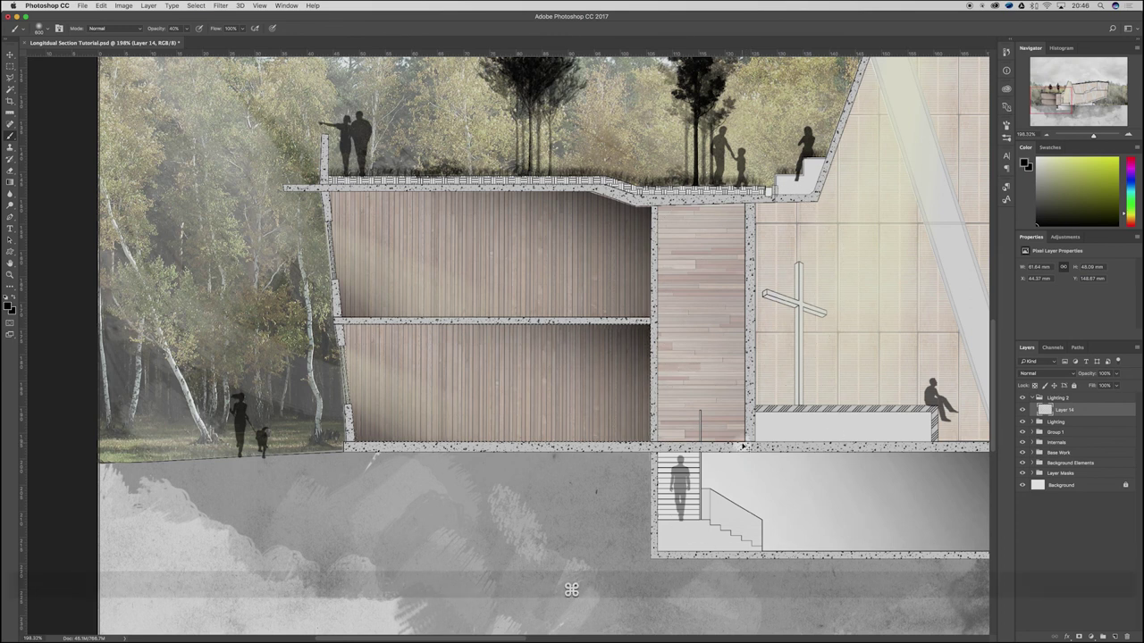
# Step: Toggle the shading layer's visibility to compare the low wing with and without the brushed shadows
pyautogui.scroll(-4, 536, 340)
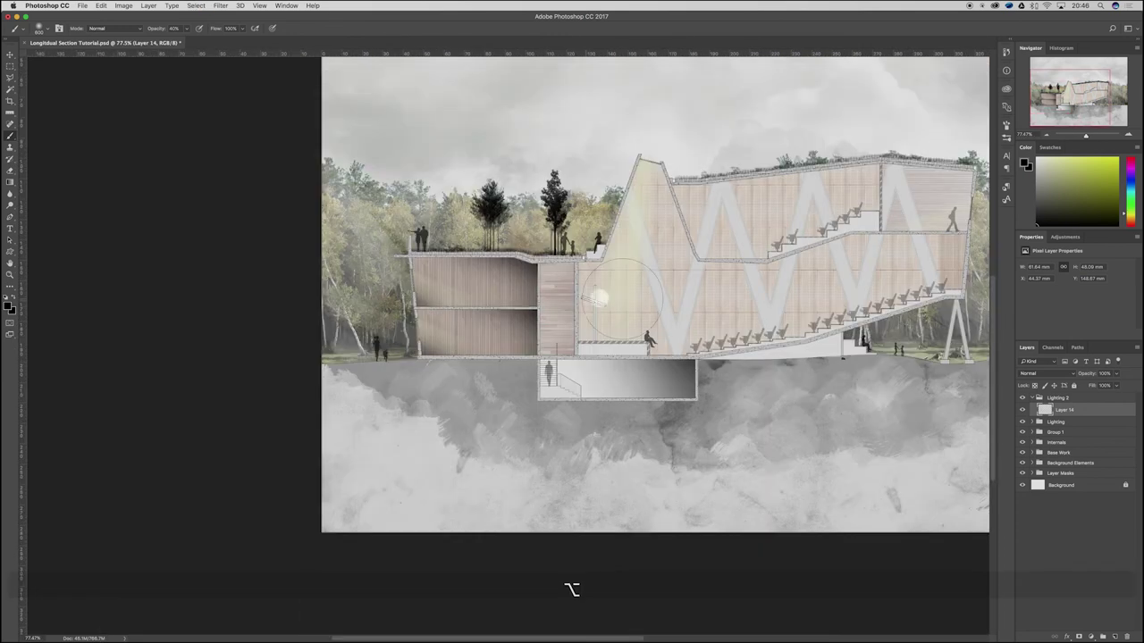
pyautogui.click(1023, 411)
pyautogui.click(1023, 411)
pyautogui.click(1023, 411)
pyautogui.click(1024, 411)
pyautogui.scroll(-2, 529, 347)
# Step: Outline the narrow timber room between the low wing and the chapel, shade it softly, and deselect
pyautogui.scroll(4, 308, 340)
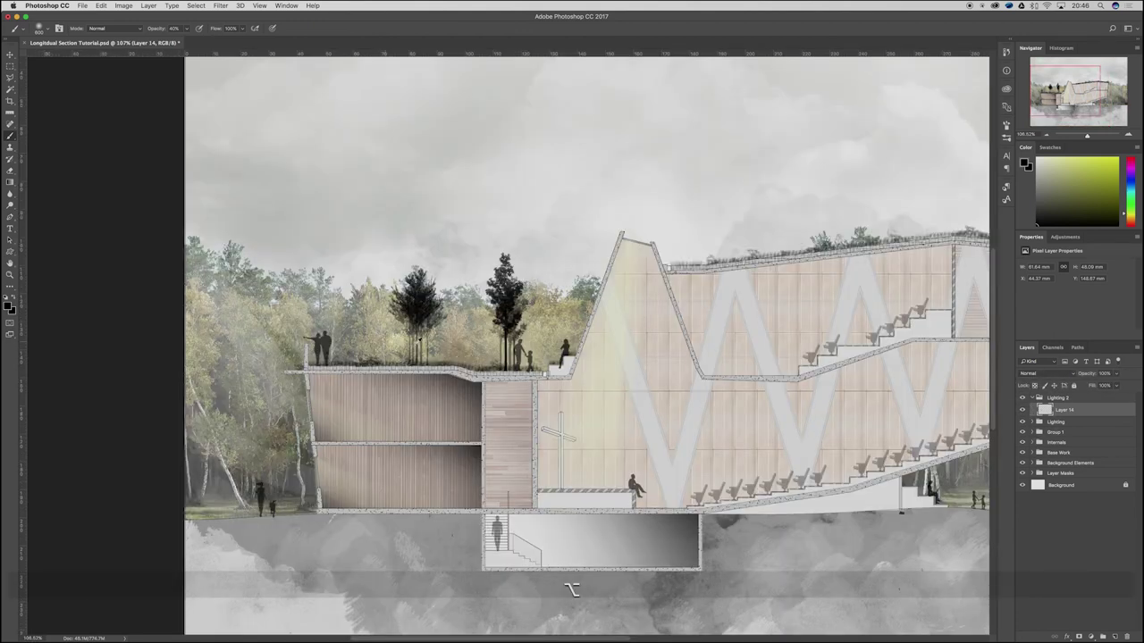
pyautogui.scroll(2, 625, 420)
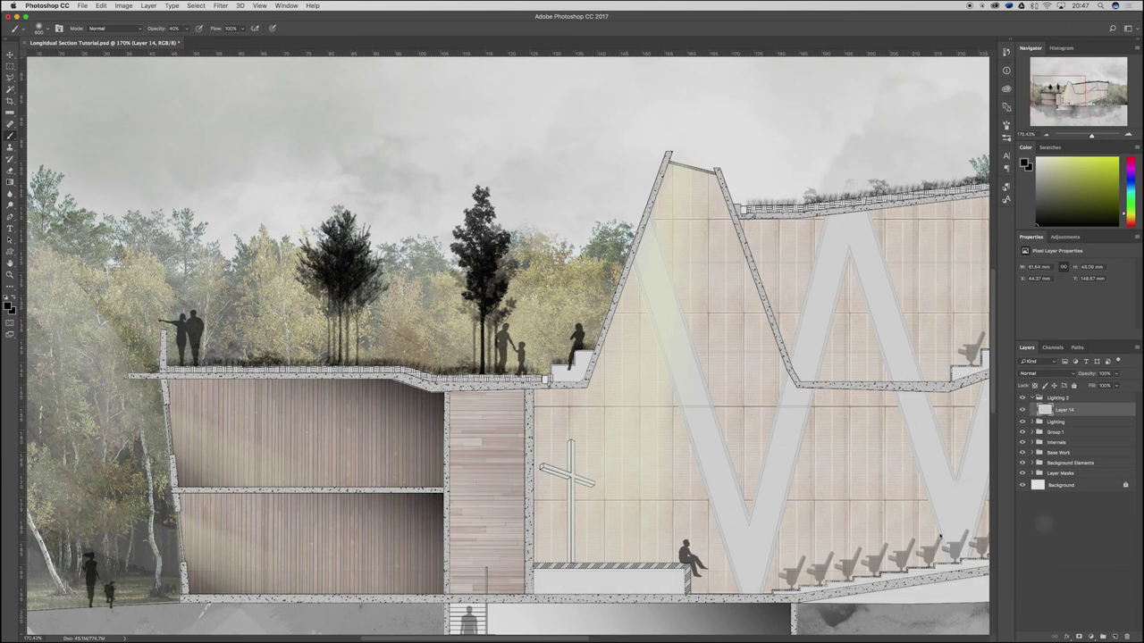
pyautogui.press('l')
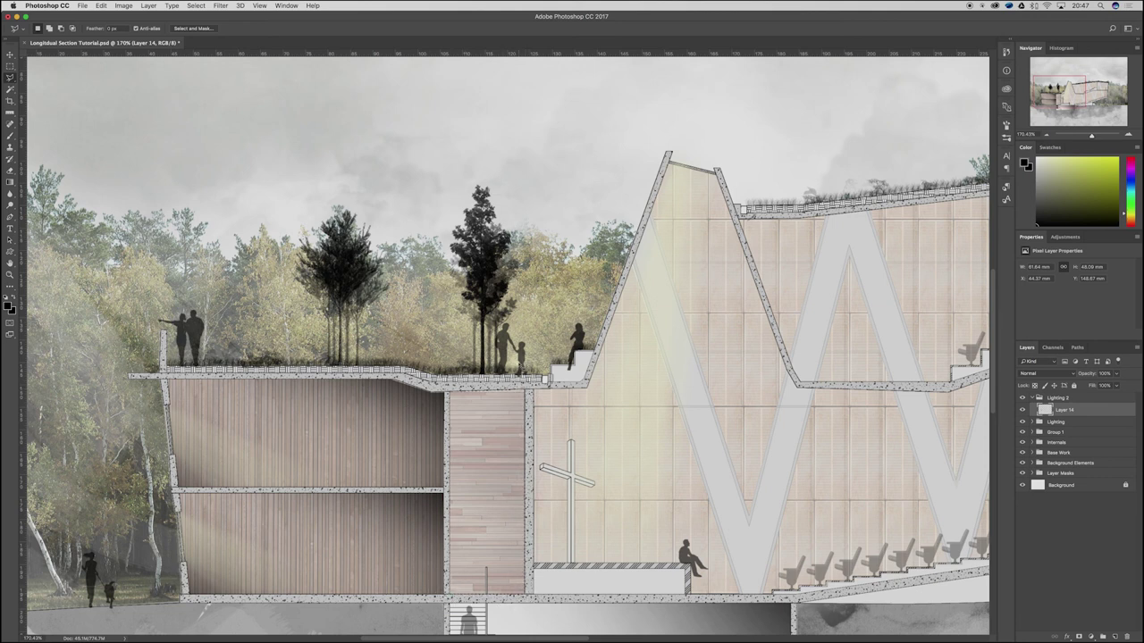
pyautogui.press('b')
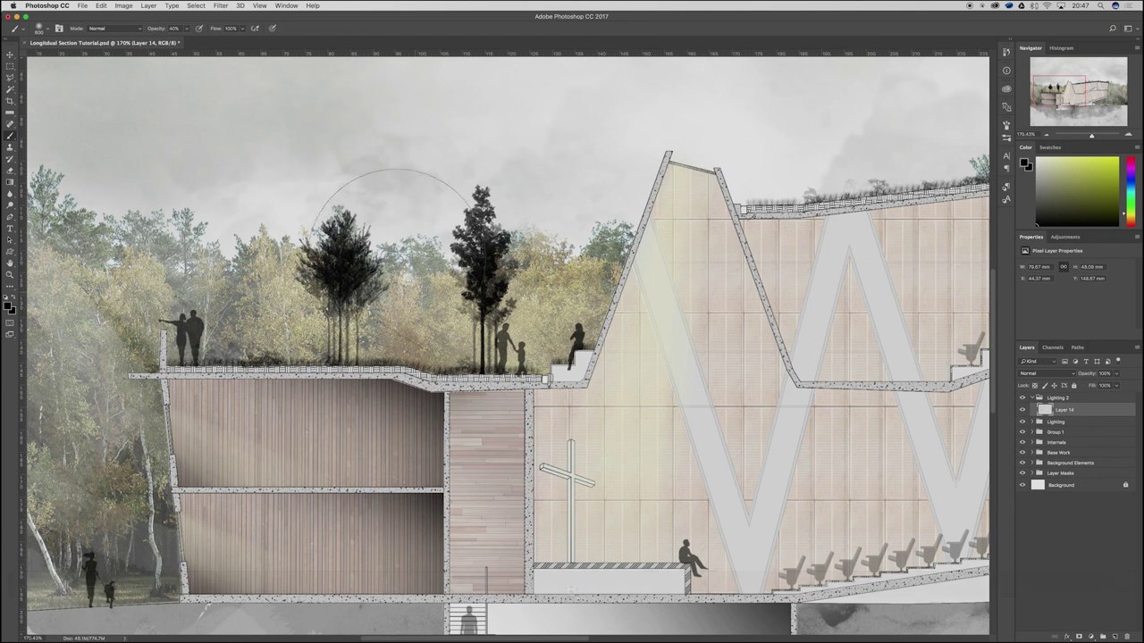
pyautogui.click(614, 384)
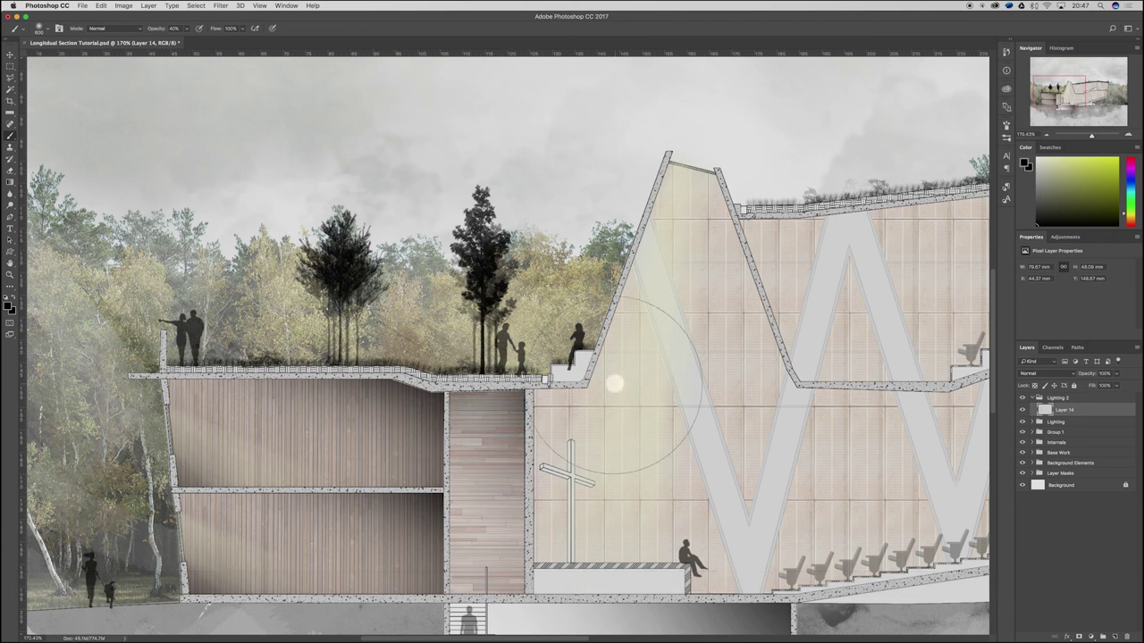
pyautogui.scroll(-3, 581, 439)
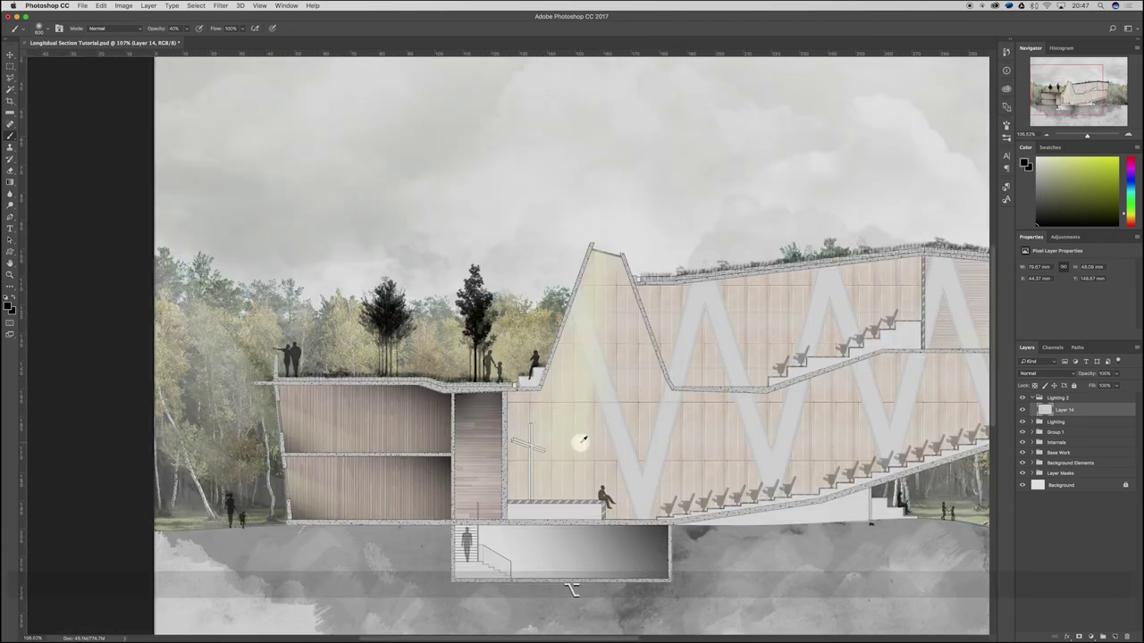
pyautogui.scroll(-1, 491, 398)
pyautogui.press('super+d')
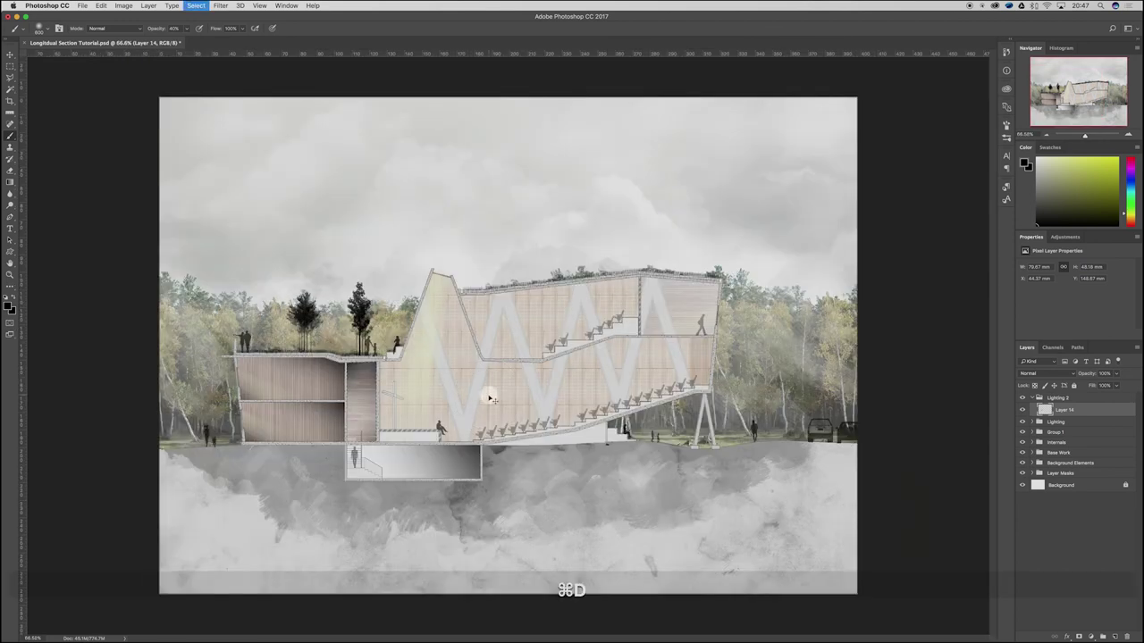
# Step: Outline the enclosed upper room with the walking figure at the far end of the building using the Polygonal Lasso
pyautogui.scroll(3, 717, 280)
pyautogui.press('m')
pyautogui.press('l')
pyautogui.click(520, 273)
pyautogui.click(520, 419)
pyautogui.click(708, 420)
pyautogui.click(722, 288)
pyautogui.click(538, 272)
# Step: Shade the corners of the selected upper end room with soft black brush strokes
pyautogui.press('b')
pyautogui.moveTo(376, 188)
pyautogui.mouseDown()
pyautogui.moveTo(393, 204)
pyautogui.moveTo(402, 195)
pyautogui.mouseUp()
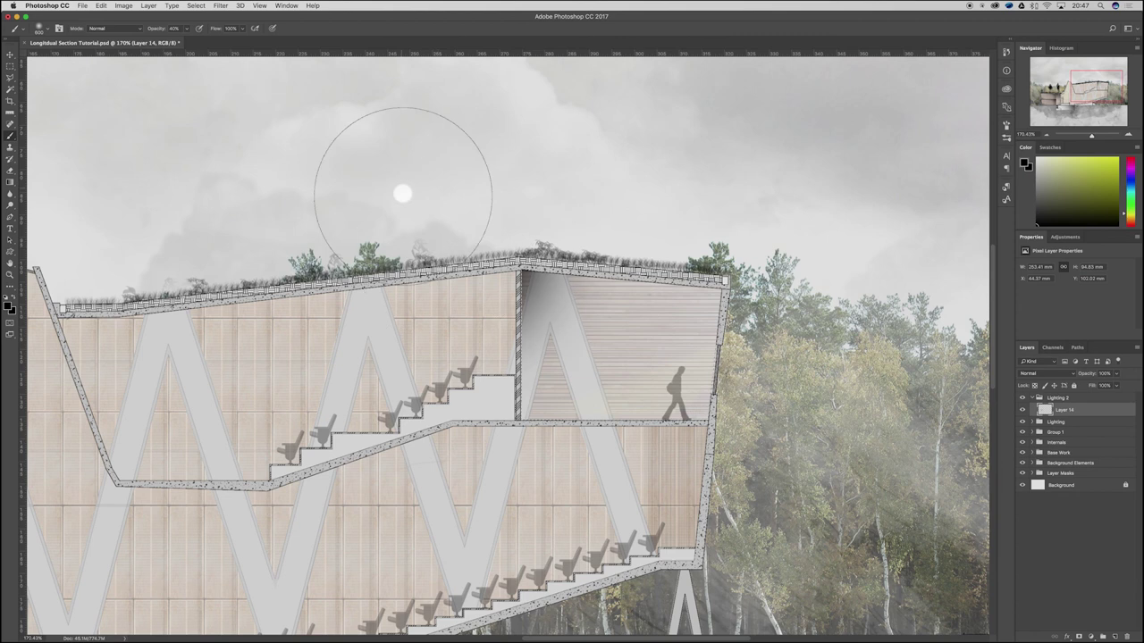
pyautogui.moveTo(436, 463); pyautogui.dragTo(447, 455)
pyautogui.moveTo(777, 465)
pyautogui.mouseDown()
pyautogui.moveTo(794, 199)
pyautogui.moveTo(784, 194)
pyautogui.mouseUp()
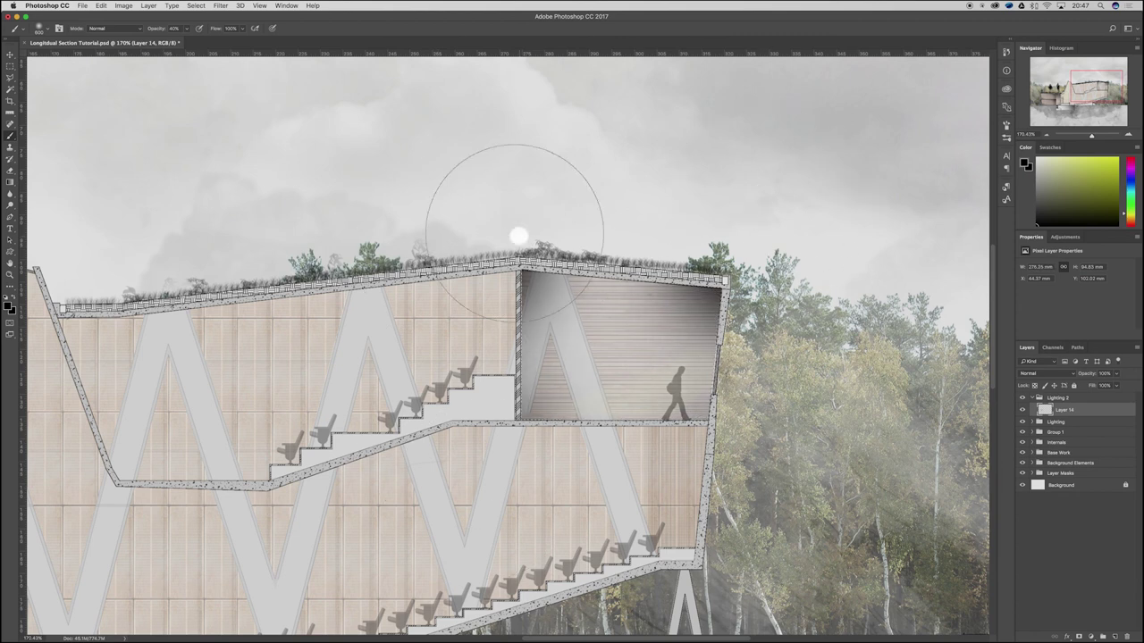
pyautogui.moveTo(518, 236); pyautogui.dragTo(411, 205)
pyautogui.click(487, 474)
pyautogui.click(741, 456)
# Step: Outline the upper seating gallery and brush soft black shading along its roof and side walls
pyautogui.scroll(-3, 732, 375)
pyautogui.scroll(2, 474, 313)
pyautogui.press('l')
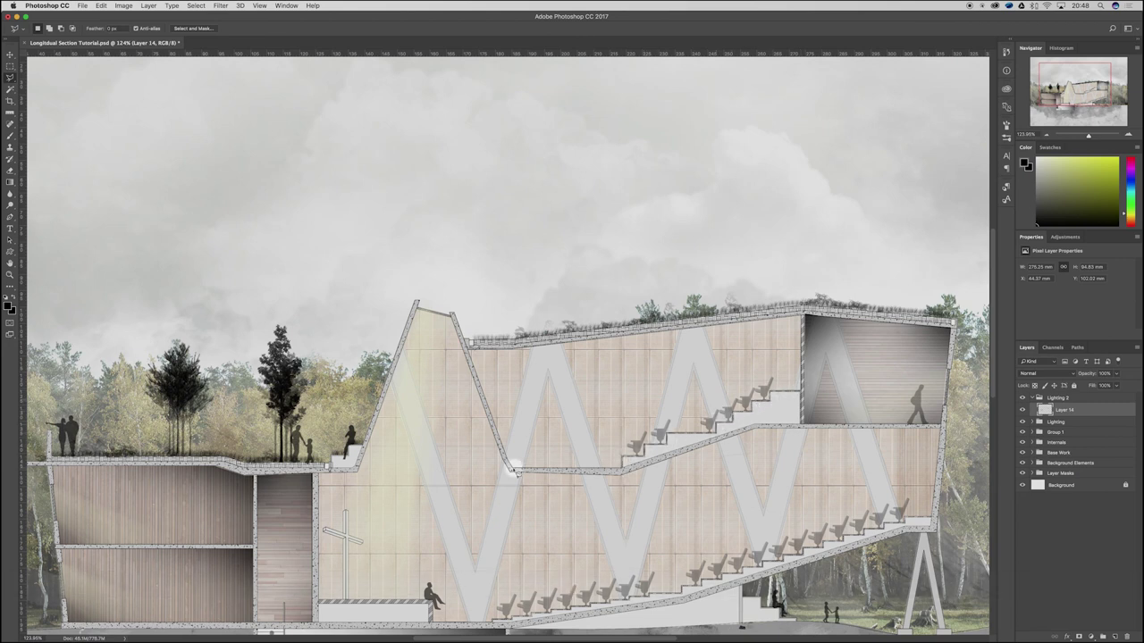
pyautogui.press('b')
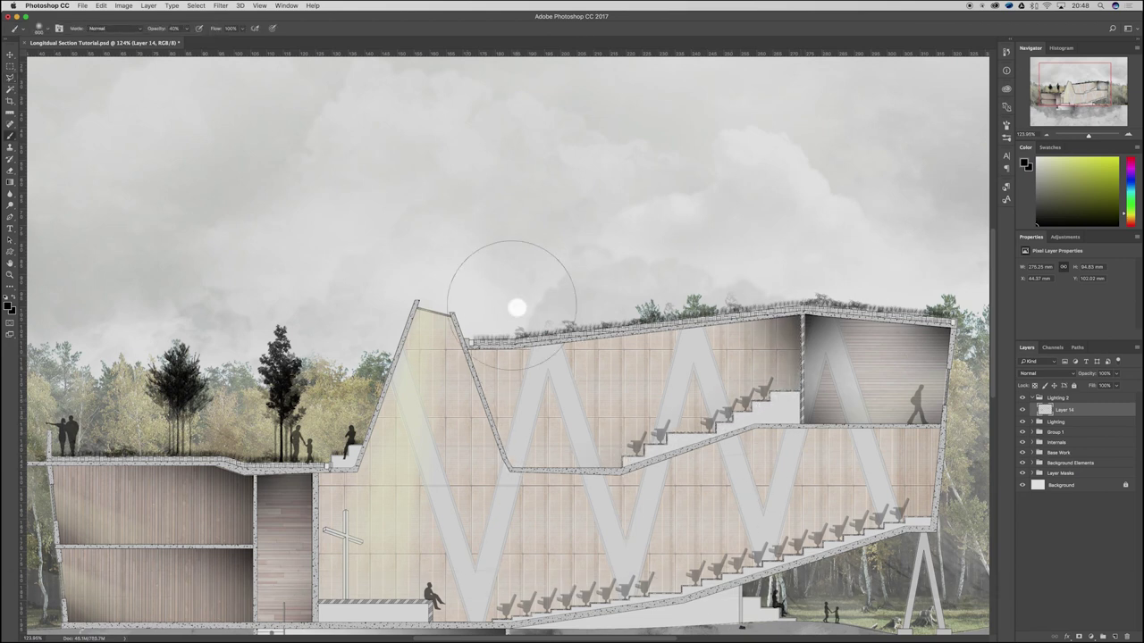
pyautogui.moveTo(617, 257)
pyautogui.mouseDown()
pyautogui.moveTo(534, 291)
pyautogui.moveTo(767, 226)
pyautogui.mouseUp()
pyautogui.moveTo(490, 524); pyautogui.dragTo(444, 434)
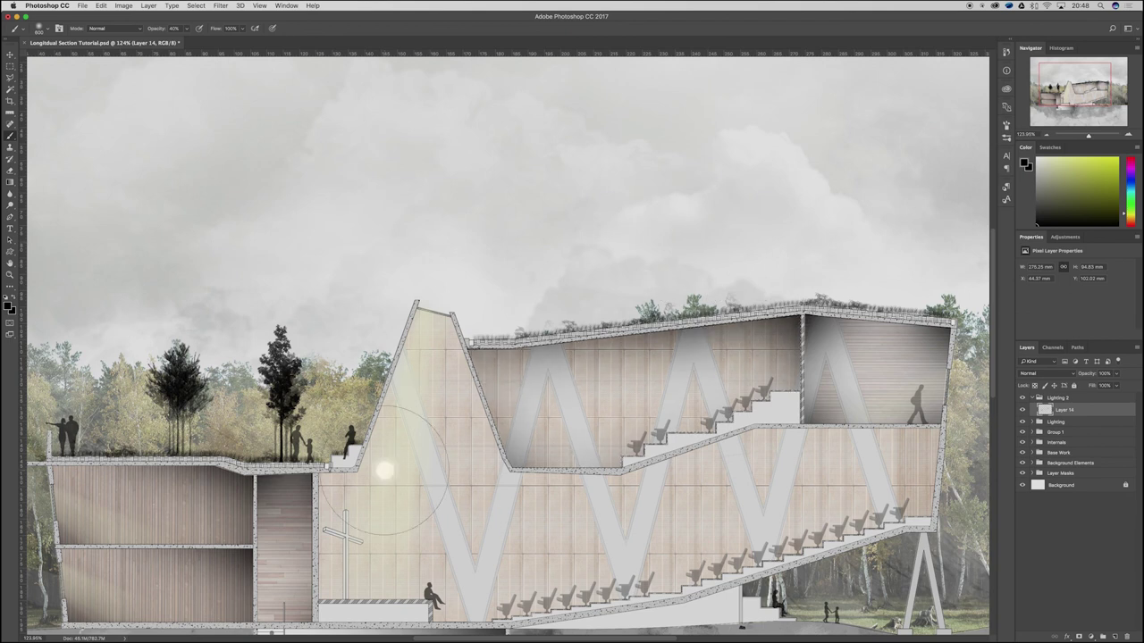
# Step: Expand the Base Work group and select the main hall's timber interior for brush shading
pyautogui.hscroll(3, 825, 475)
pyautogui.press('l')
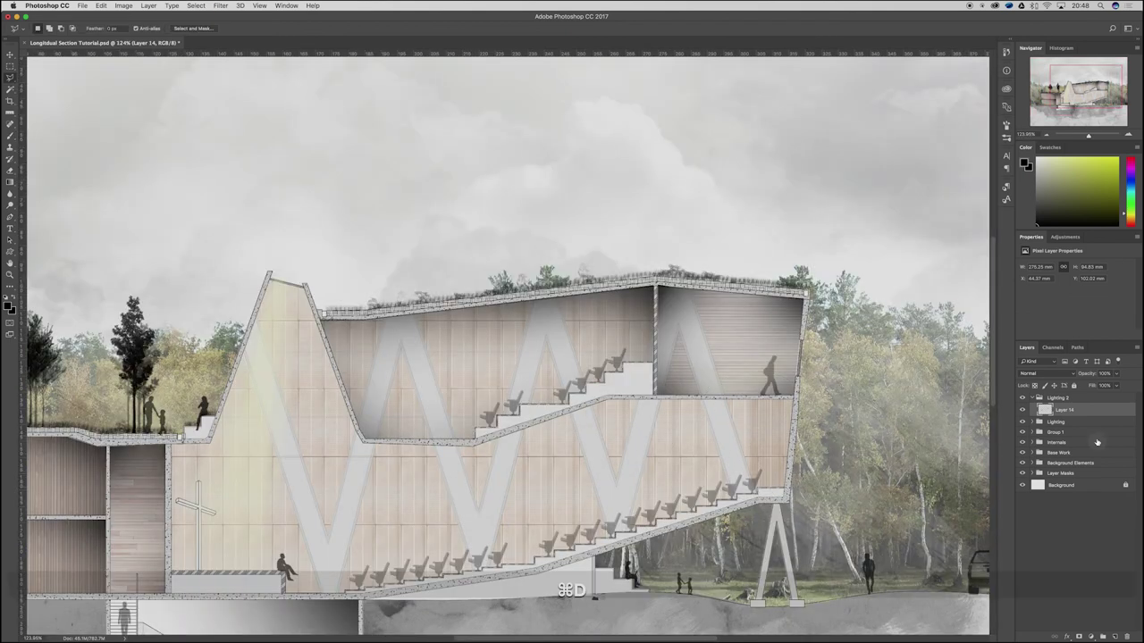
pyautogui.click(1035, 453)
pyautogui.press('b')
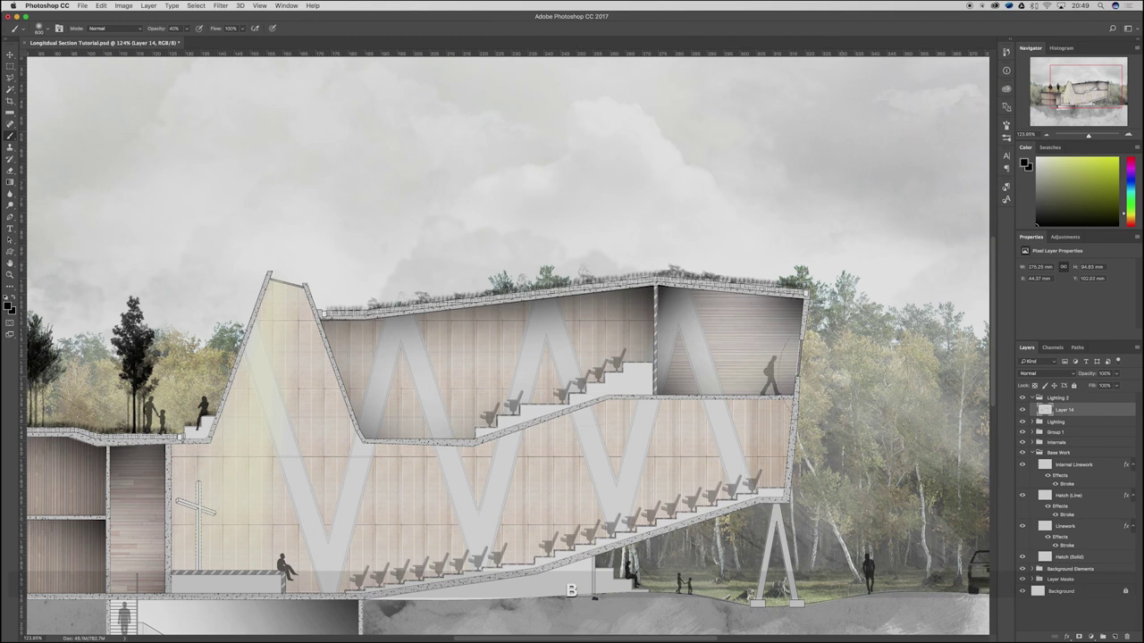
# Step: Shade the main hall with soft black strokes above the cross, beneath the gallery floor and in the far upper corner
pyautogui.hscroll(-10, 741, 427)
pyautogui.scroll(-5, 562, 447)
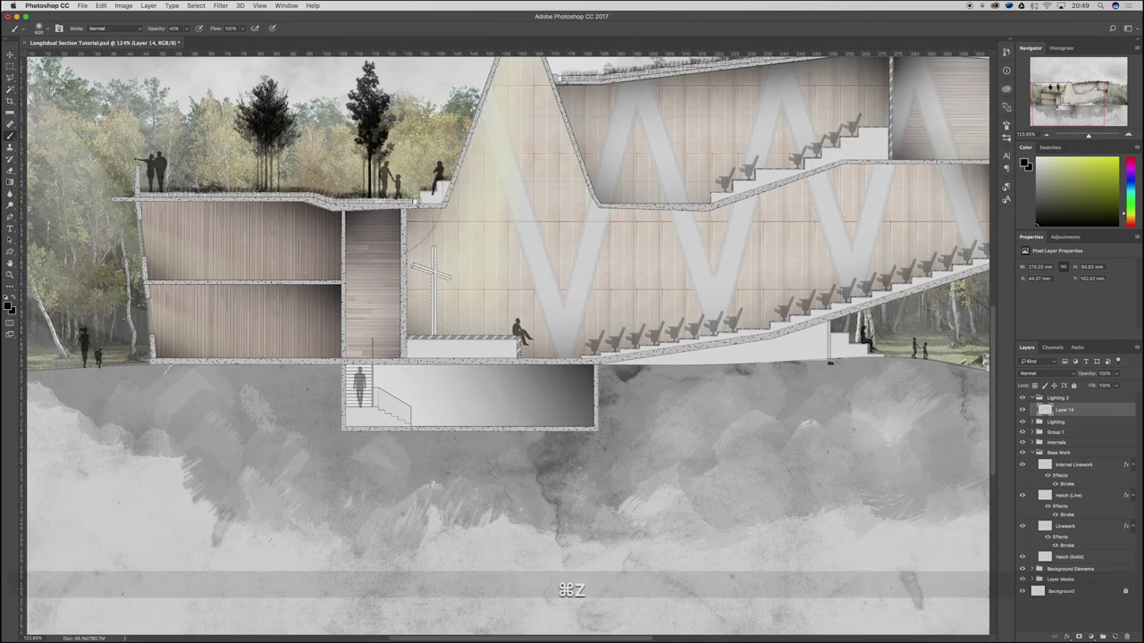
pyautogui.scroll(2, 353, 254)
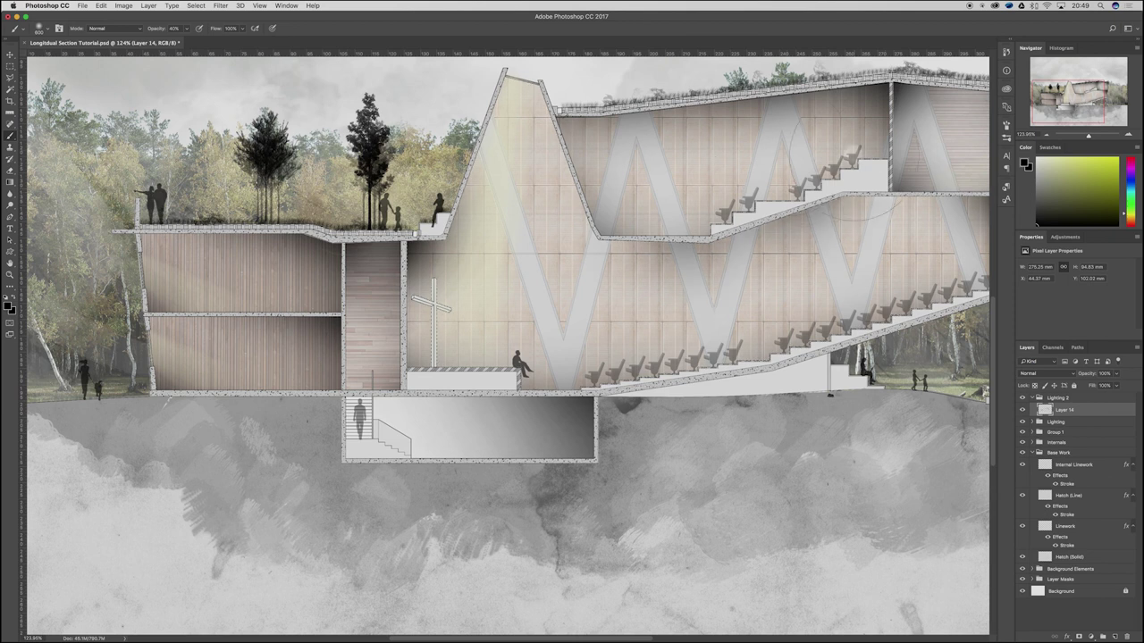
pyautogui.scroll(-3, 787, 148)
pyautogui.scroll(3, 525, 141)
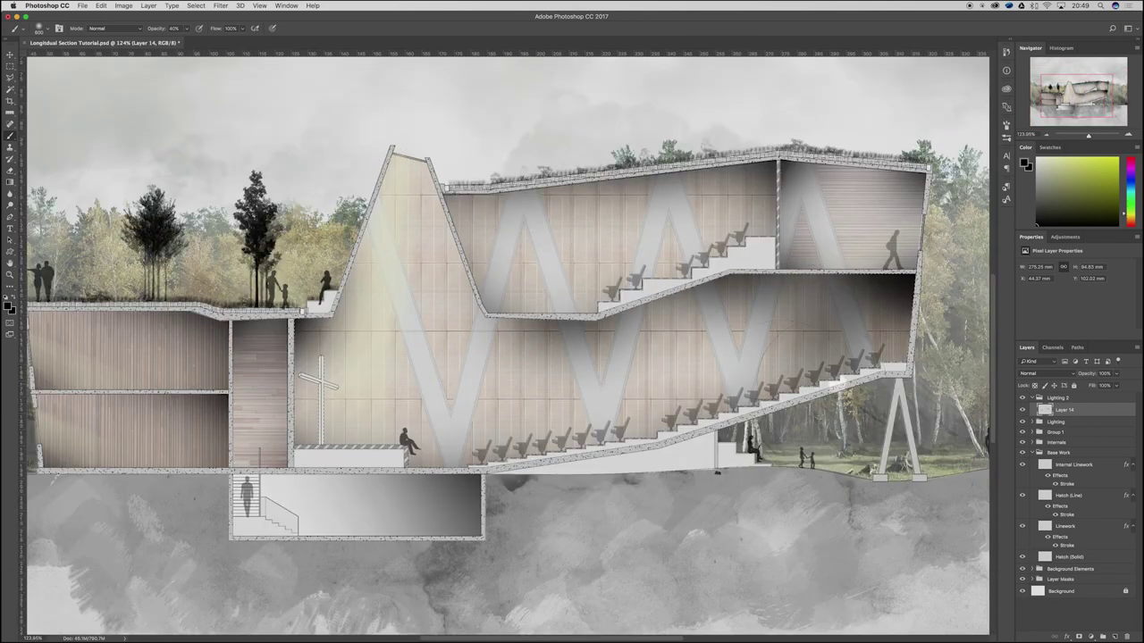
pyautogui.click(830, 314)
pyautogui.scroll(-3, 648, 408)
pyautogui.click(781, 358)
pyautogui.click(761, 363)
# Step: Enlarge the soft shading brush to 1300 px
pyautogui.scroll(3, 306, 333)
pyautogui.press(']')
pyautogui.press(']')
pyautogui.press(']')
pyautogui.press(']')
pyautogui.press(']')
pyautogui.press(']')
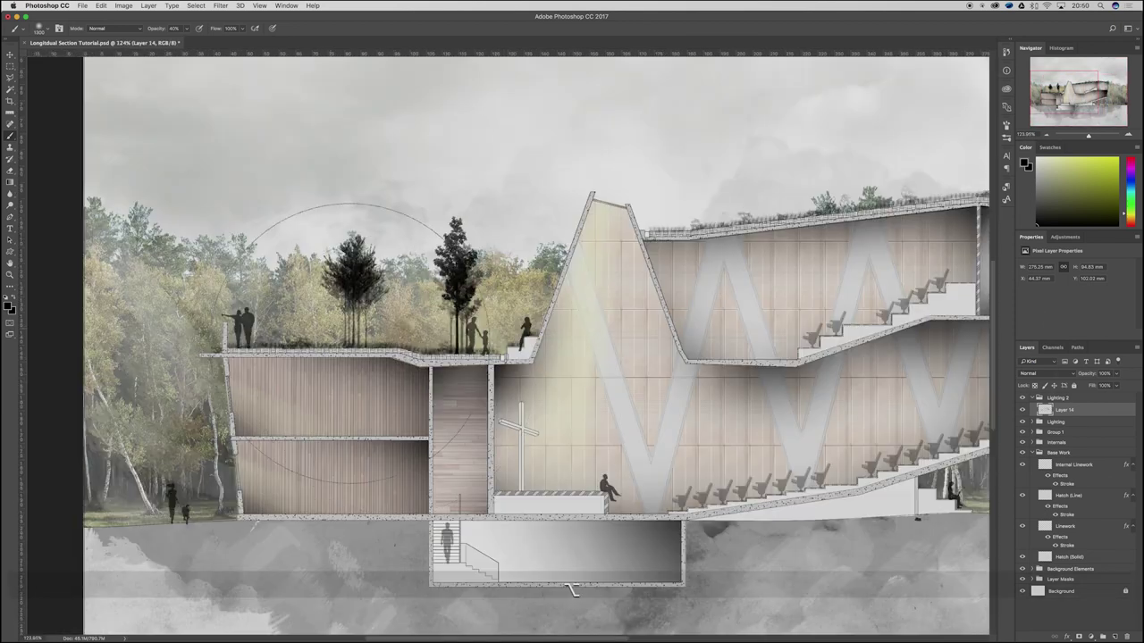
# Step: Toggle Layer 14's visibility to compare the whole section with and without the interior shading
pyautogui.scroll(-3, 394, 373)
pyautogui.click(1022, 410)
pyautogui.click(1022, 410)
pyautogui.click(1021, 410)
pyautogui.click(1021, 410)
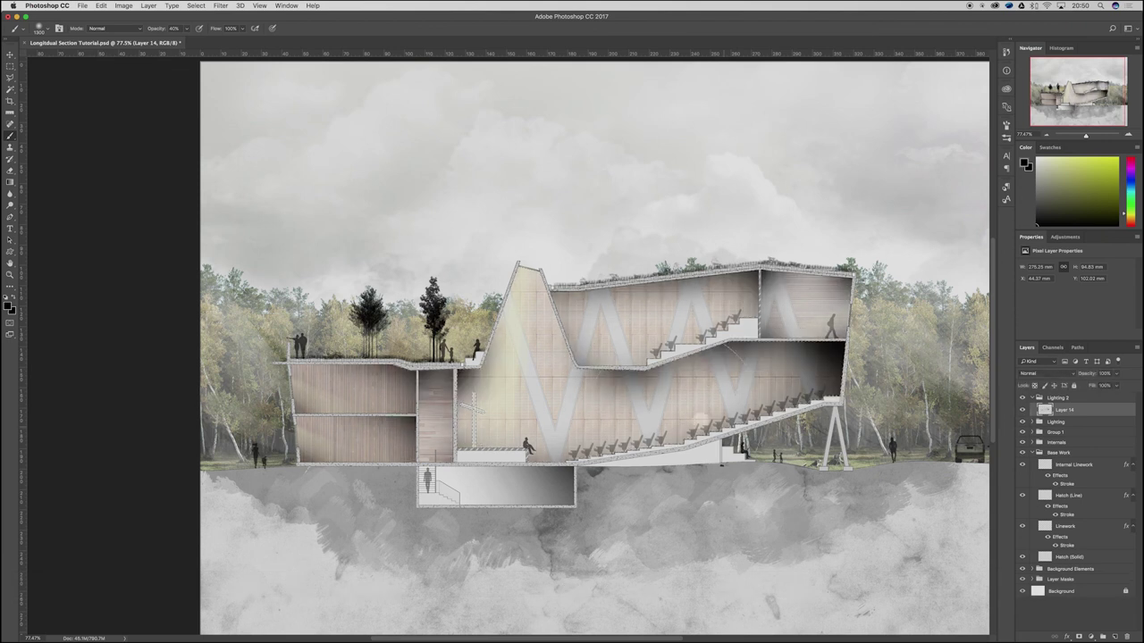
# Step: Save the document and switch to the Eraser tool
pyautogui.press('super+s')
pyautogui.press('e')
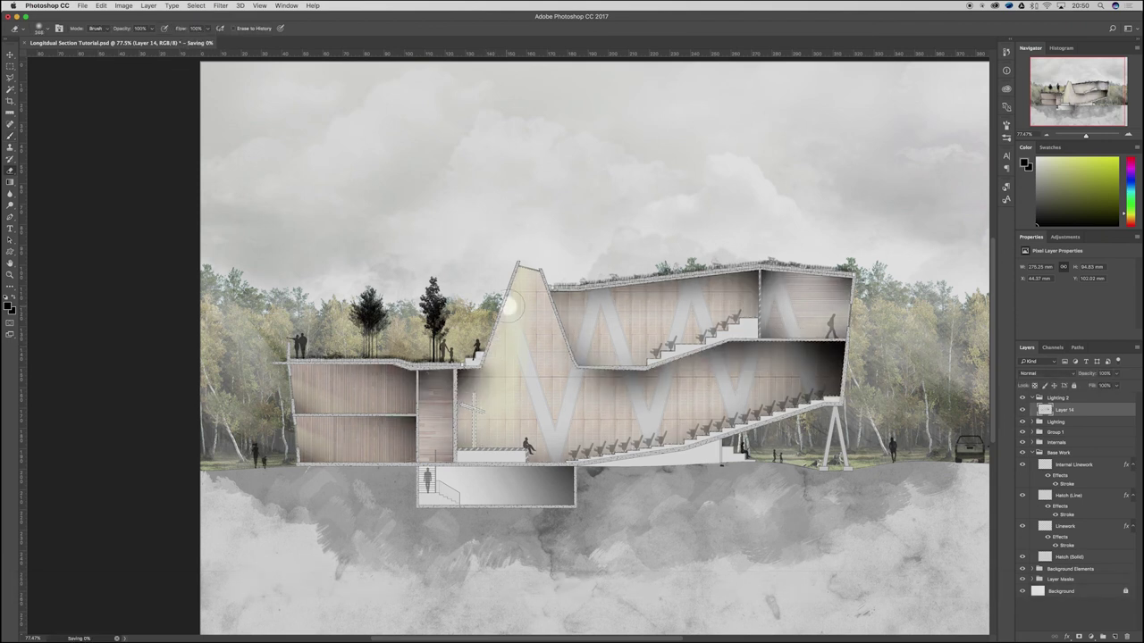
# Step: Inspect the shading around the chapel and collapse the Base Work layer group
pyautogui.scroll(3, 492, 323)
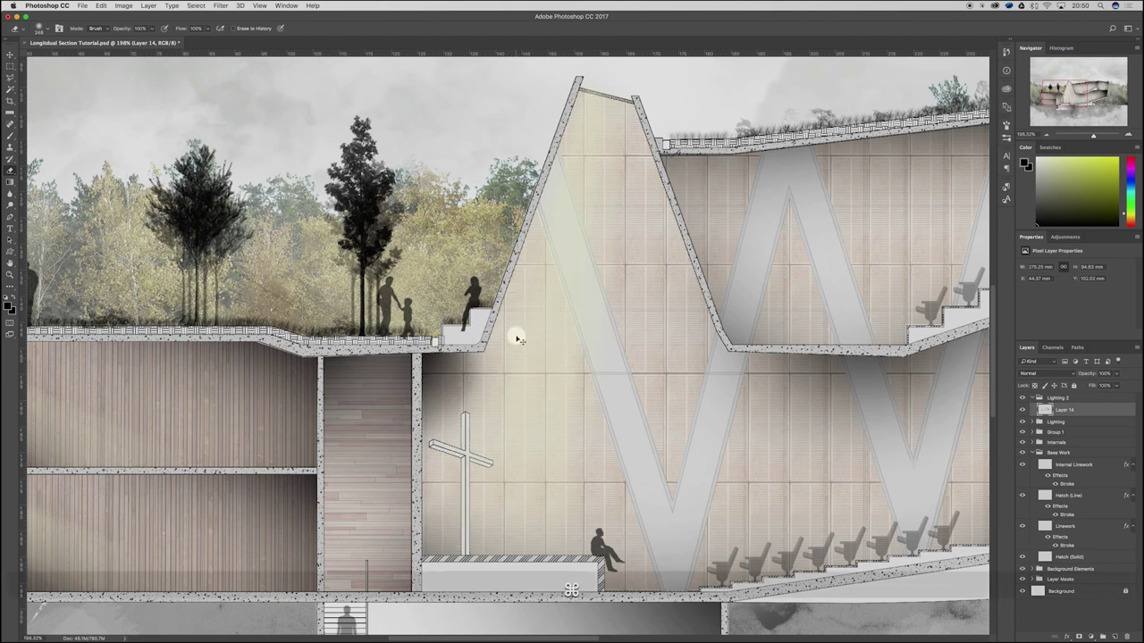
pyautogui.press('super+0')
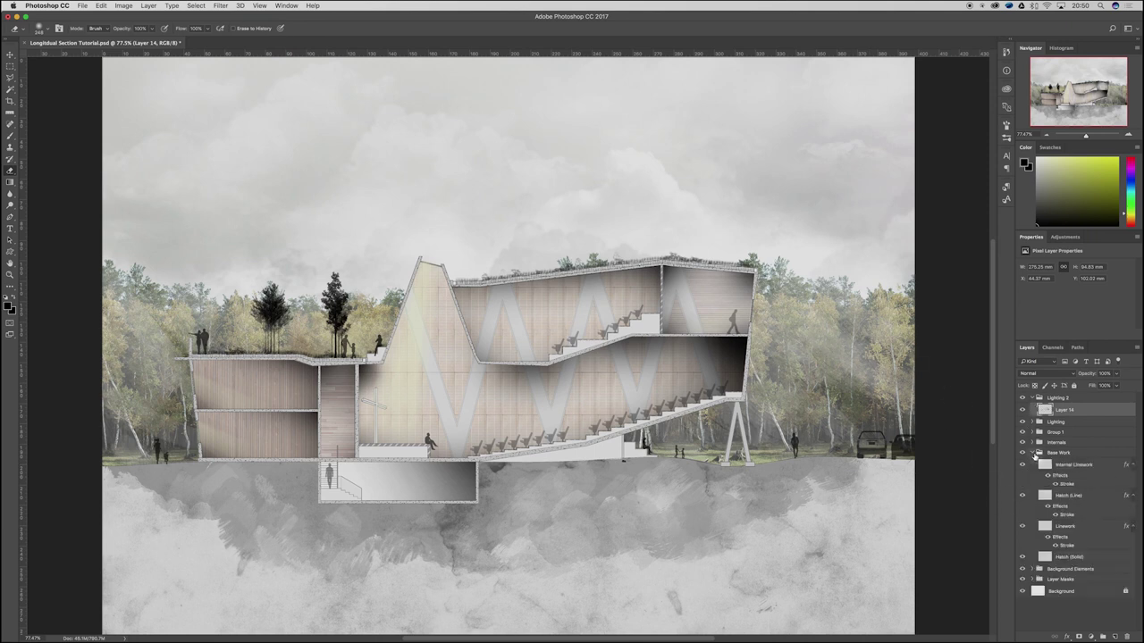
pyautogui.click(1034, 453)
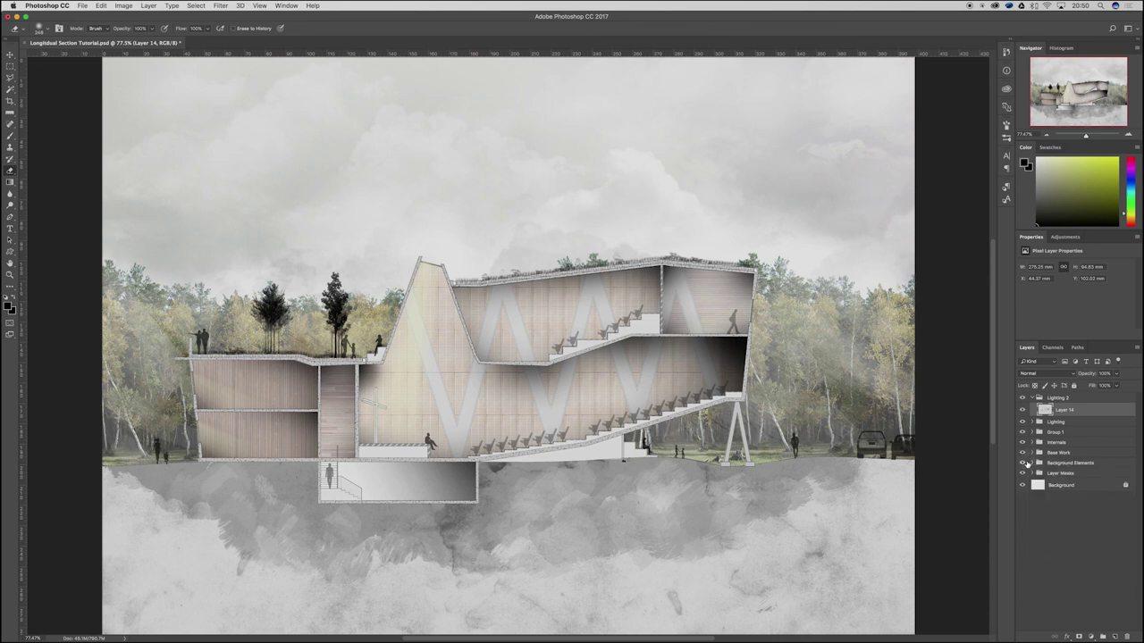